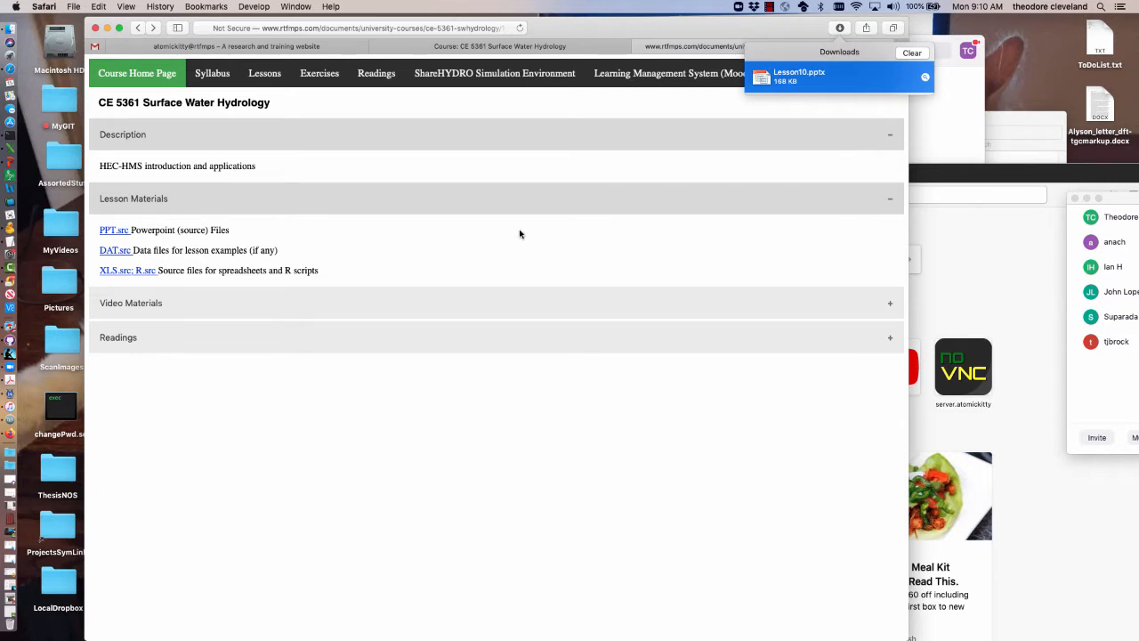
# Switch to PowerPoint, move the Lesson10.pptx window aside, and review the SWMM Example-1 and Example-2 slides
pyautogui.click(11, 164)
pyautogui.click(507, 445)
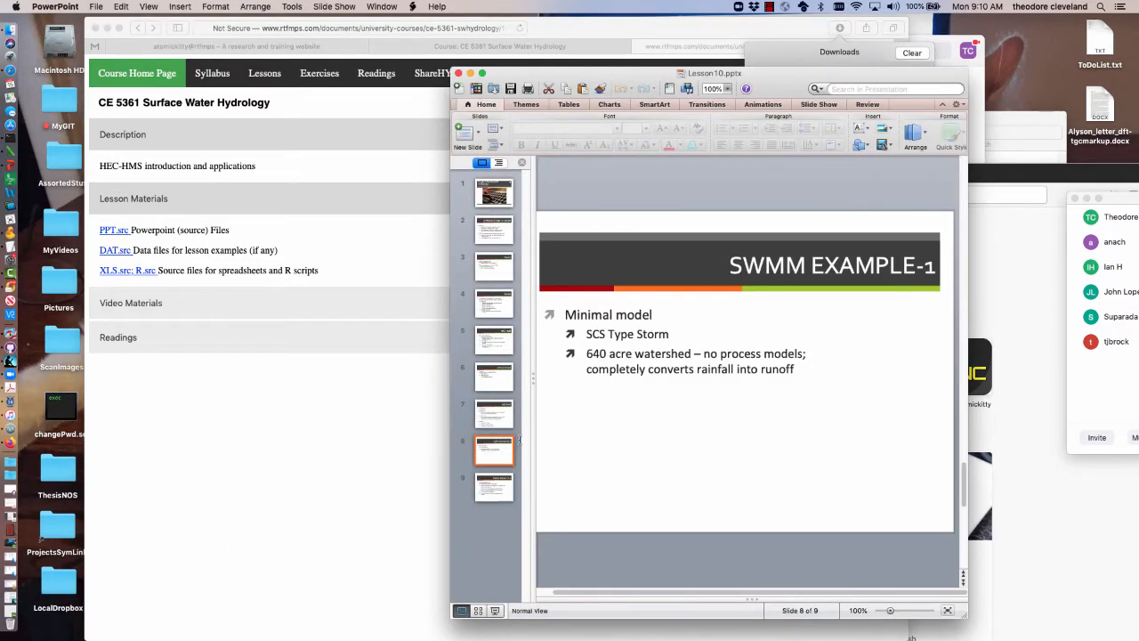
pyautogui.moveTo(637, 77); pyautogui.dragTo(838, 12)
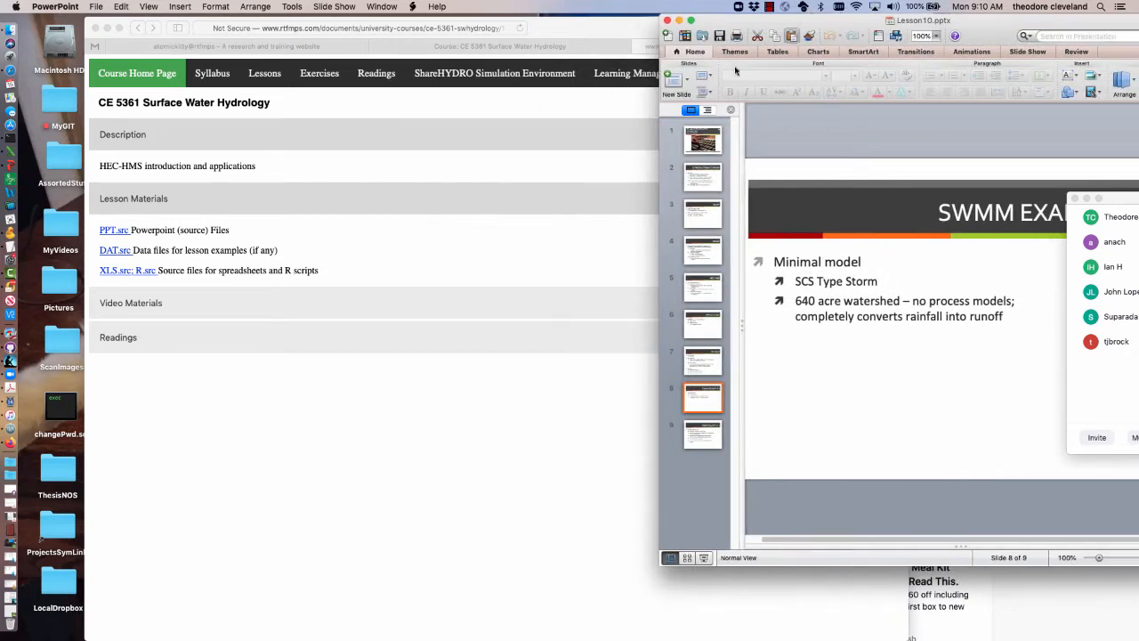
pyautogui.click(707, 433)
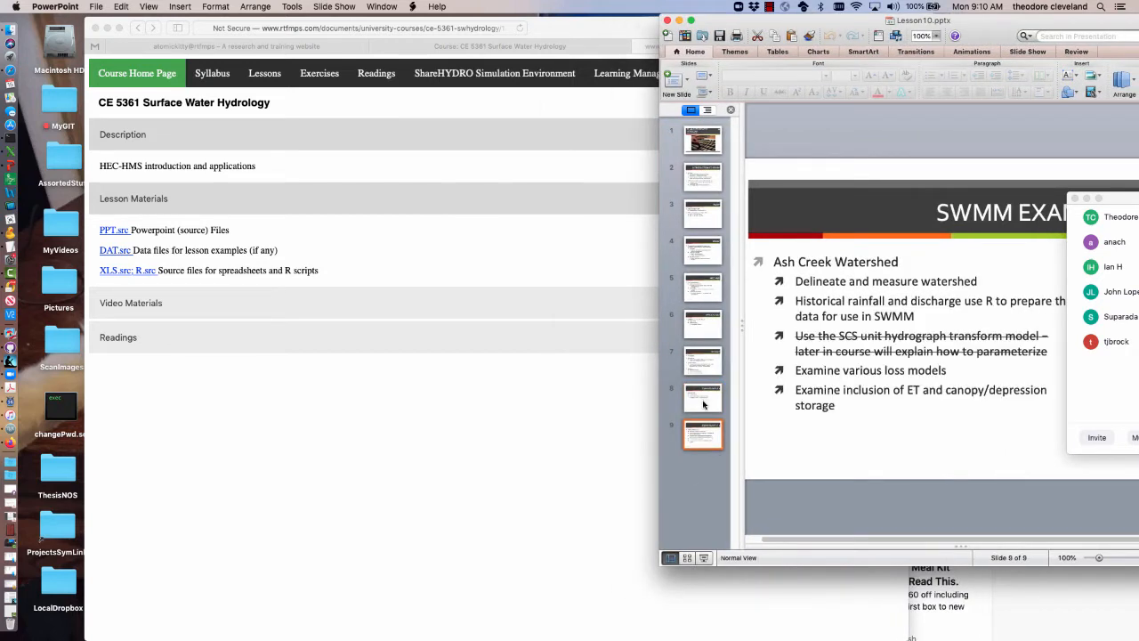
pyautogui.click(702, 395)
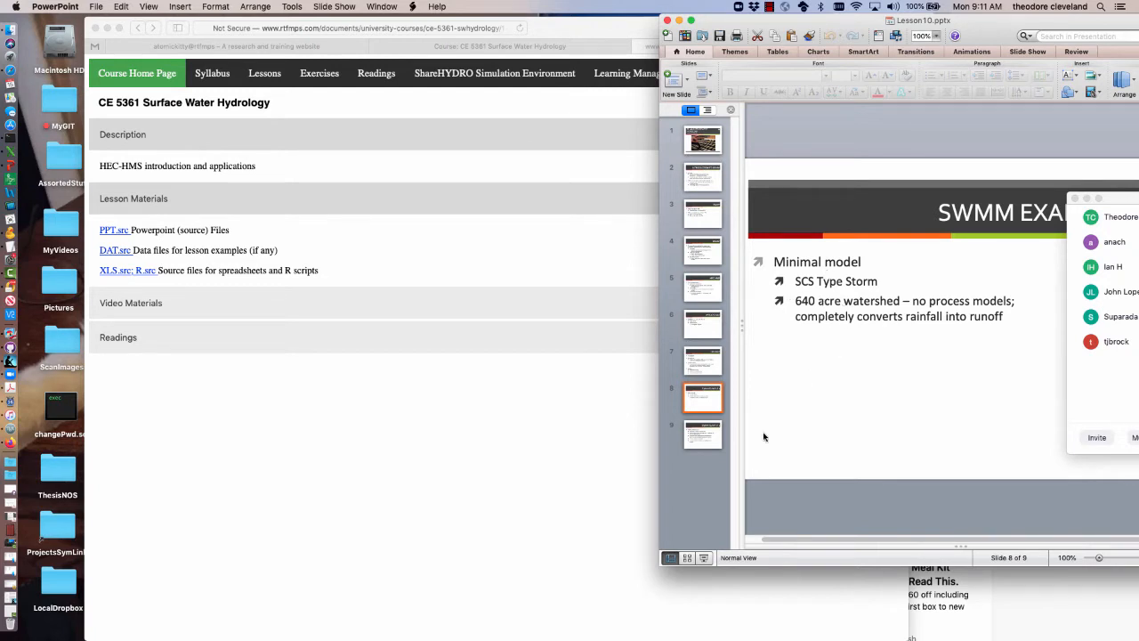
pyautogui.click(700, 442)
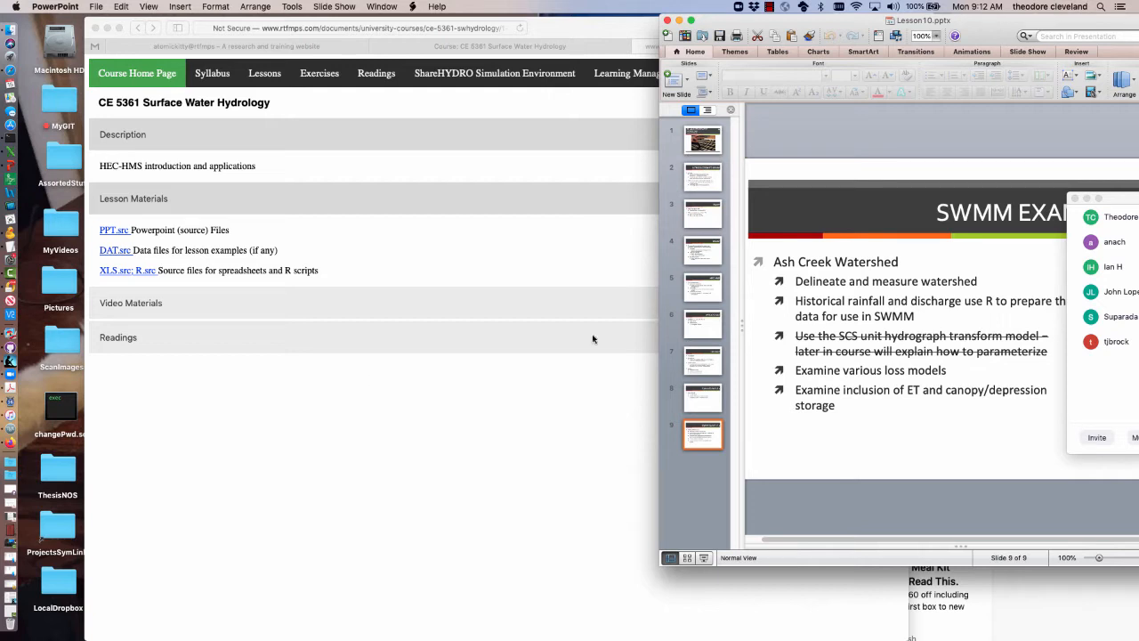
# Return to Safari and open the ShareHydroDEV portal from the course site's ShareHYDRO Simulation Environment page
pyautogui.click(321, 415)
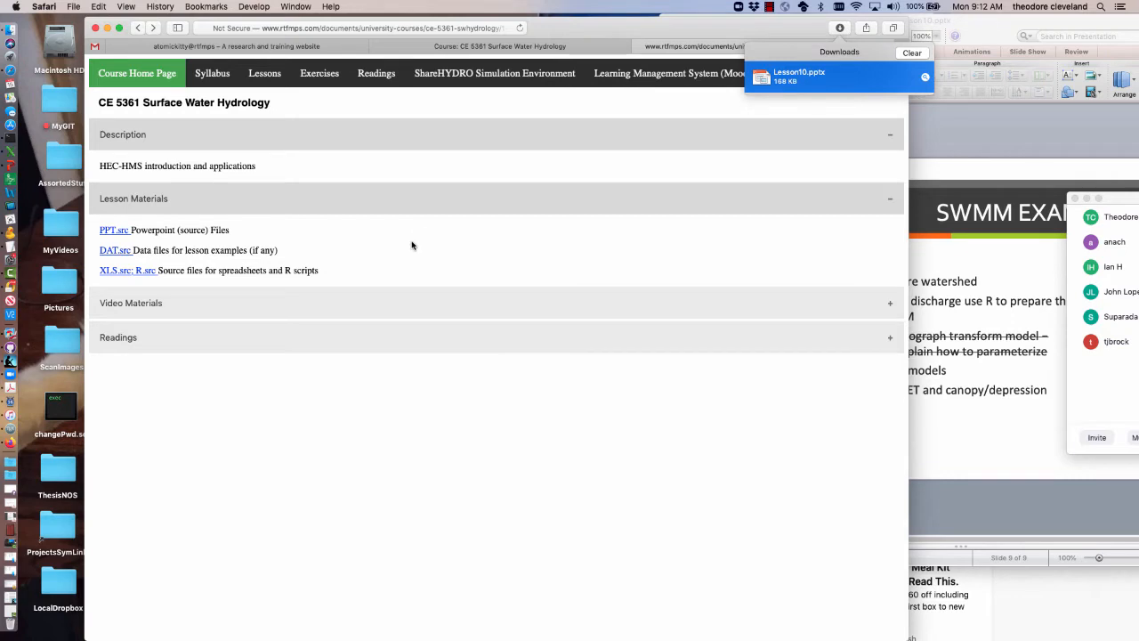
pyautogui.click(524, 74)
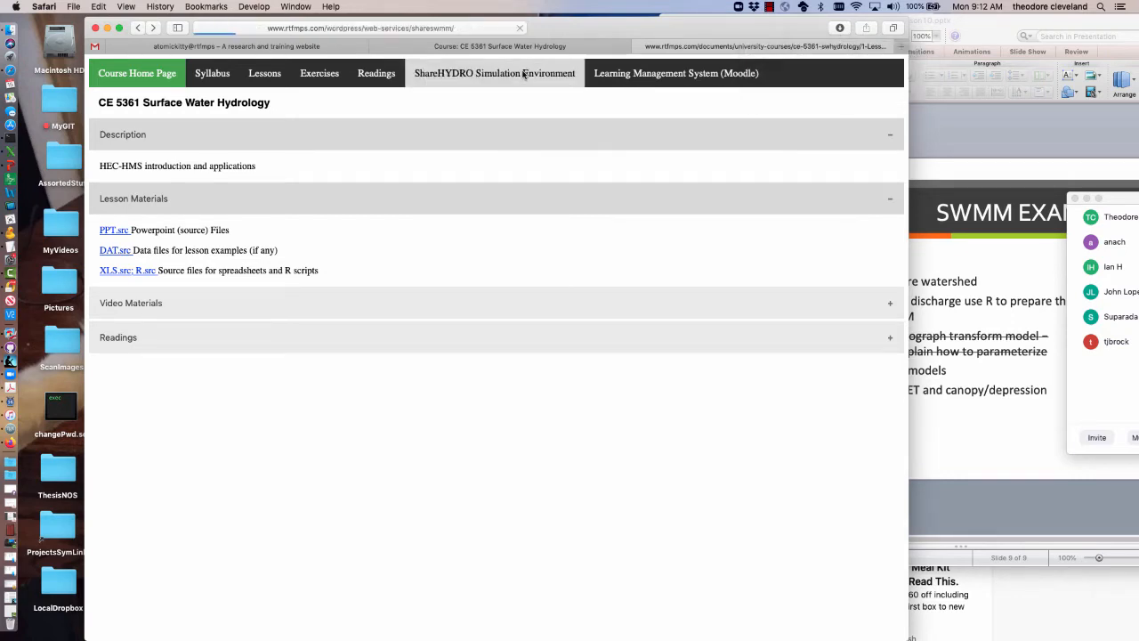
pyautogui.scroll(-5, 538, 173)
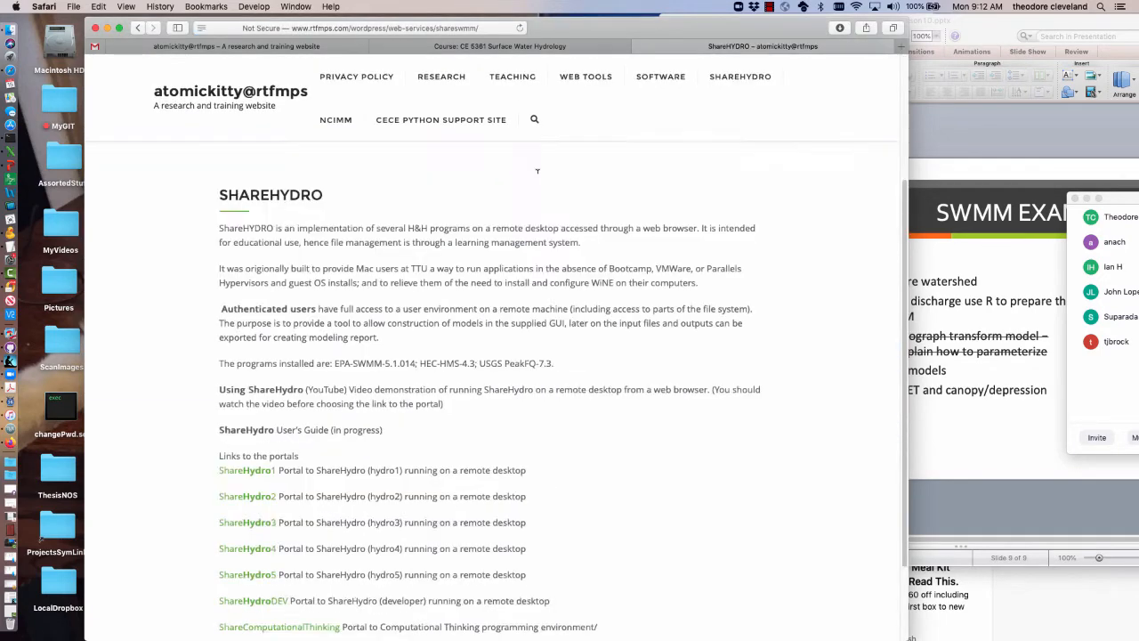
pyautogui.scroll(-3, 538, 171)
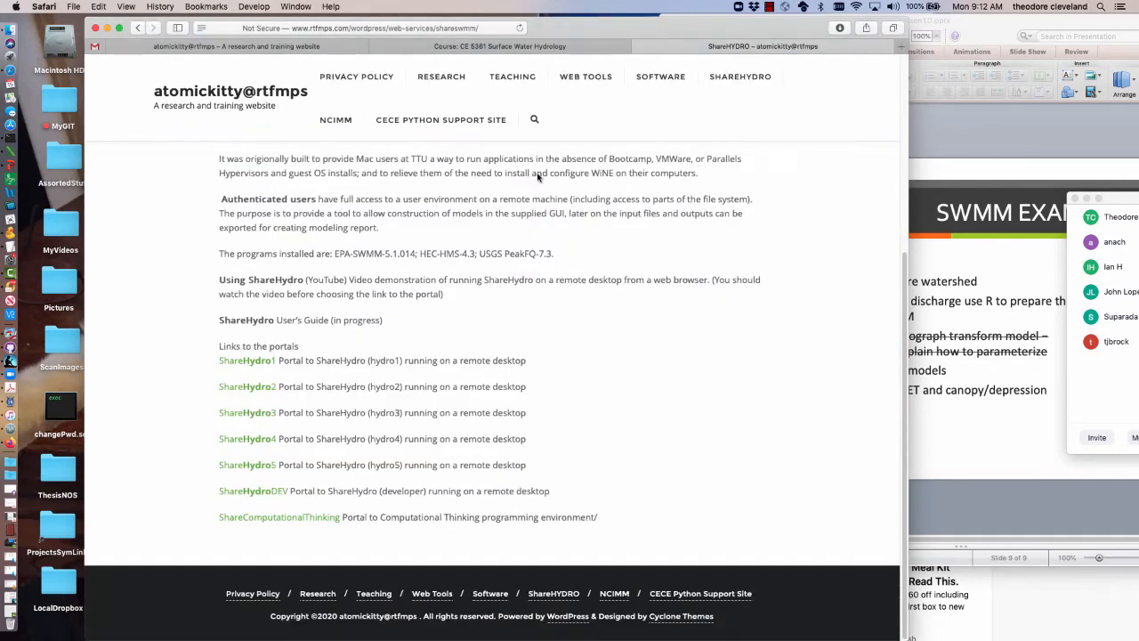
pyautogui.click(235, 492)
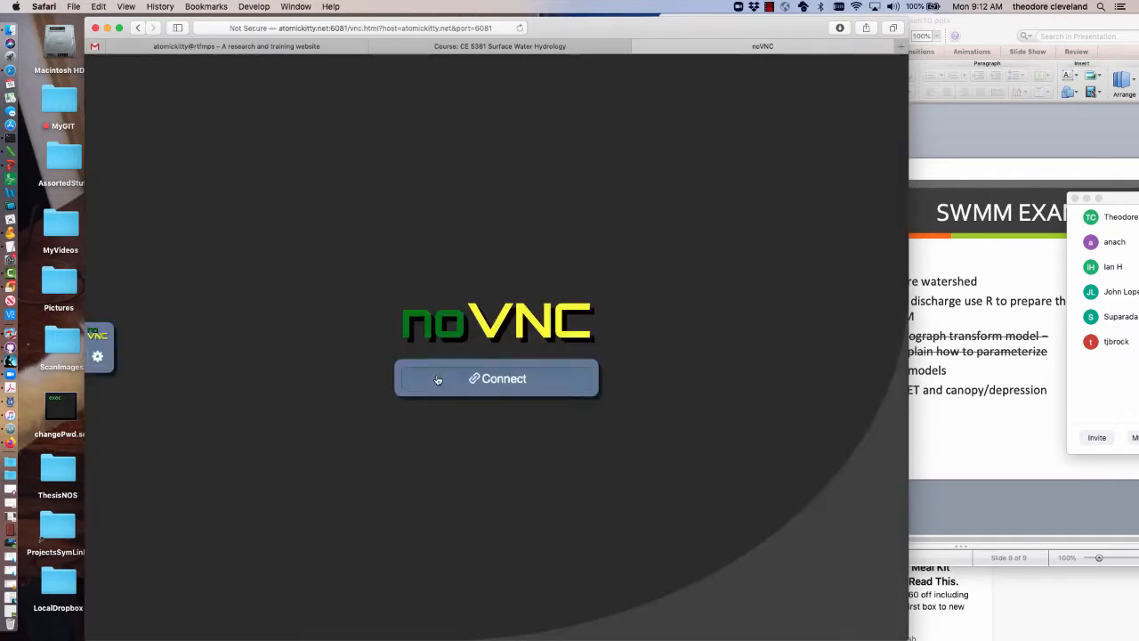
# Connect to the noVNC remote desktop by entering and sending the account password
pyautogui.click(438, 380)
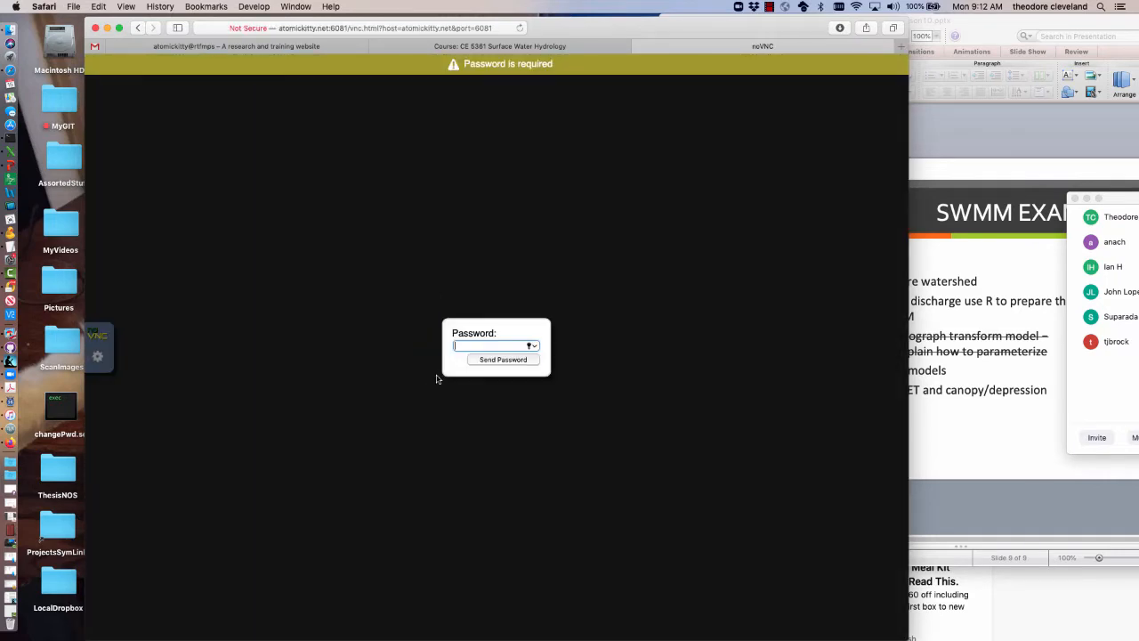
pyautogui.write('••')
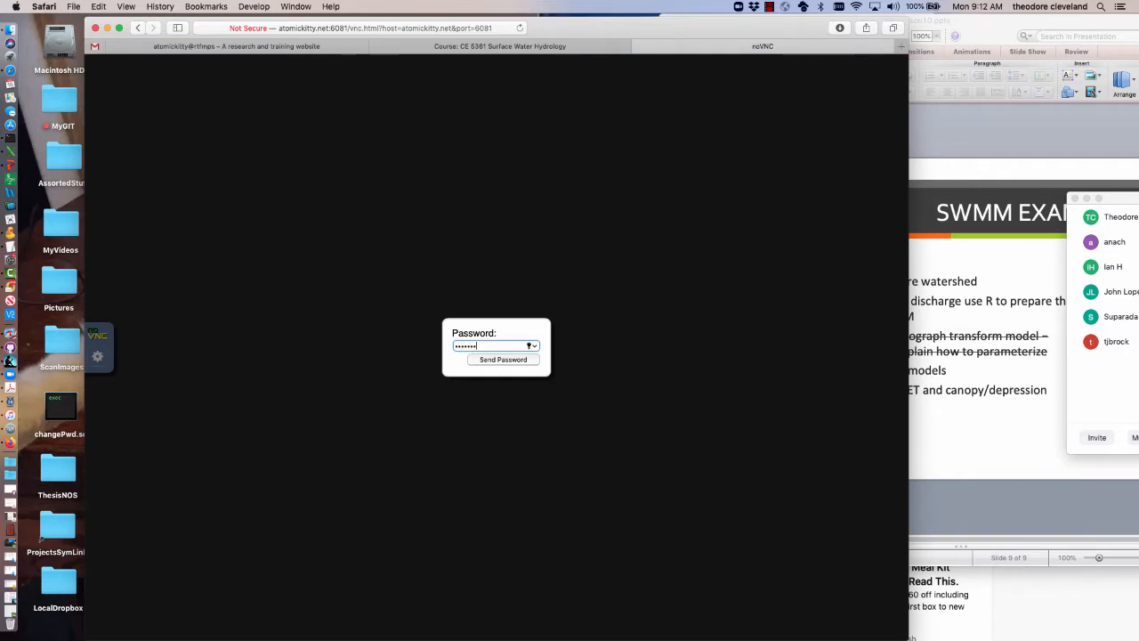
pyautogui.press('Return')
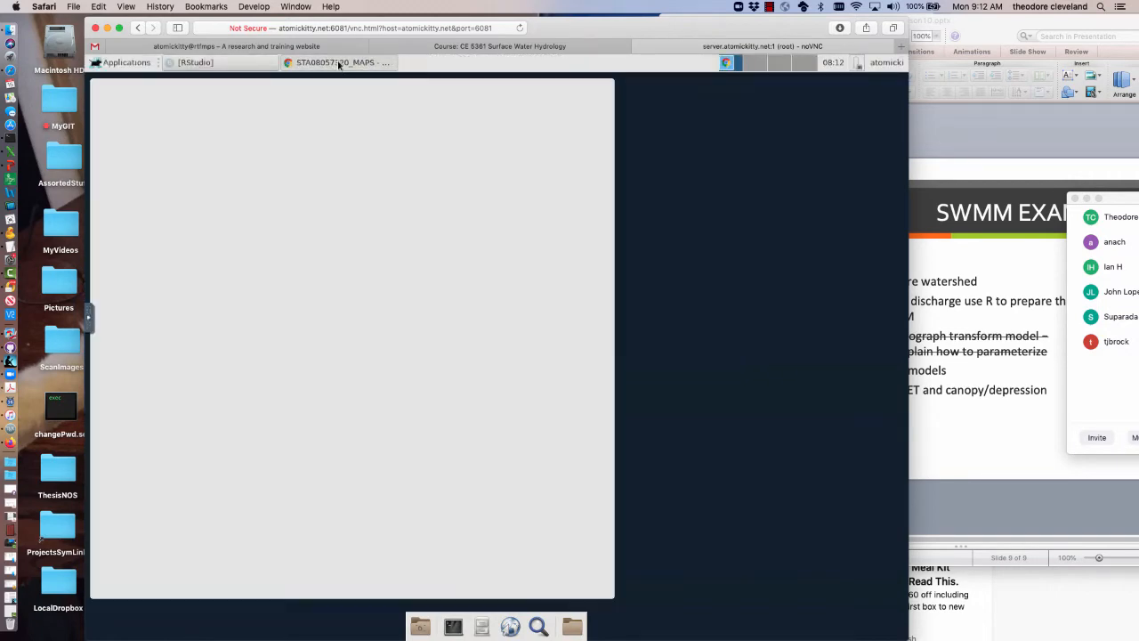
# Close the STA08057320_MAPS window on the remote desktop and launch SWMM 5.1 from its LaunchSWMM5.1.014.bash script
pyautogui.click(339, 62)
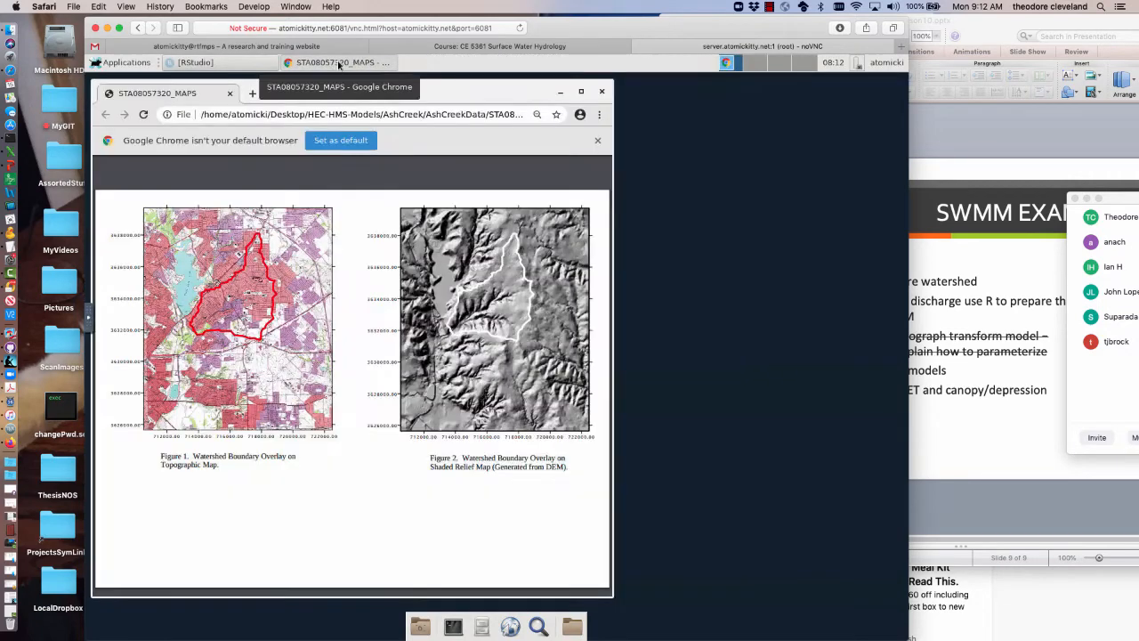
pyautogui.click(602, 93)
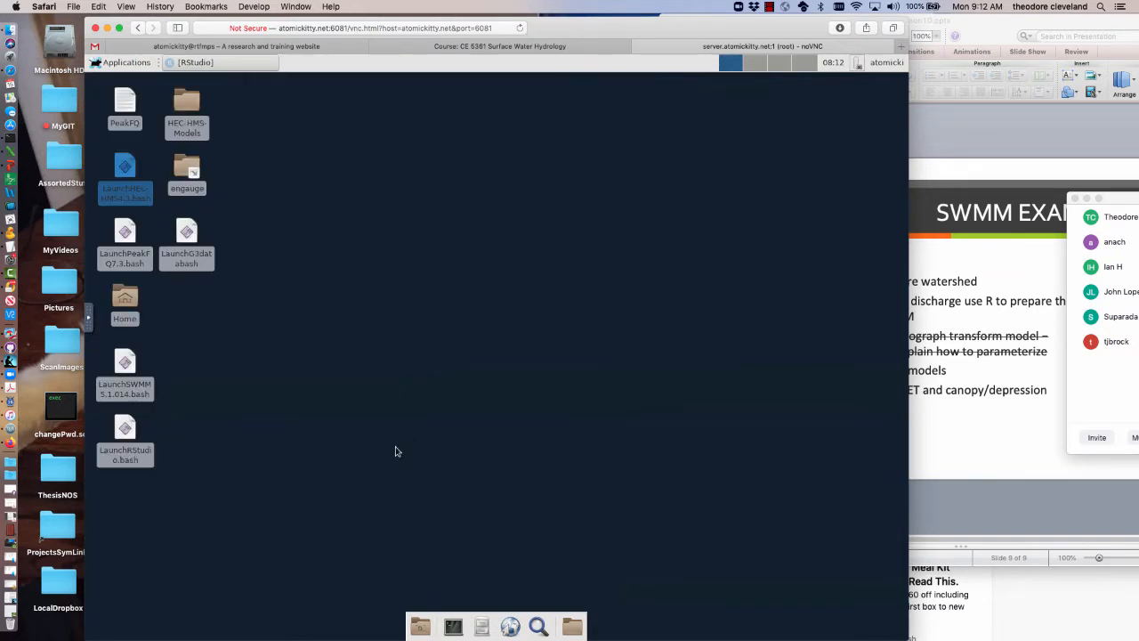
pyautogui.click(124, 362)
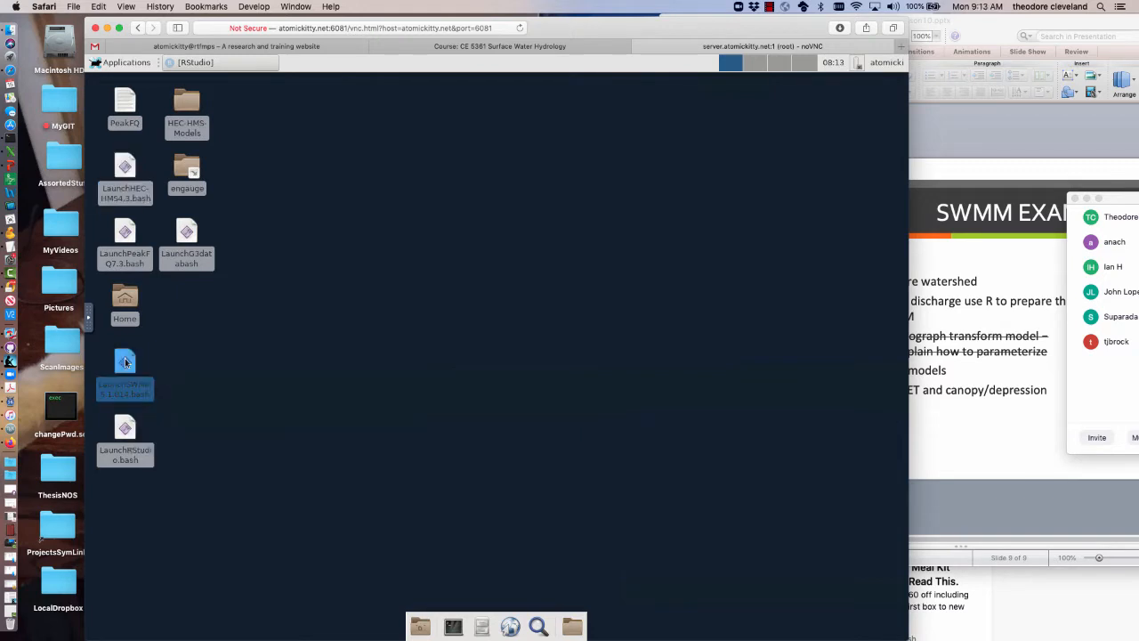
pyautogui.rightClick(125, 362)
pyautogui.click(283, 381)
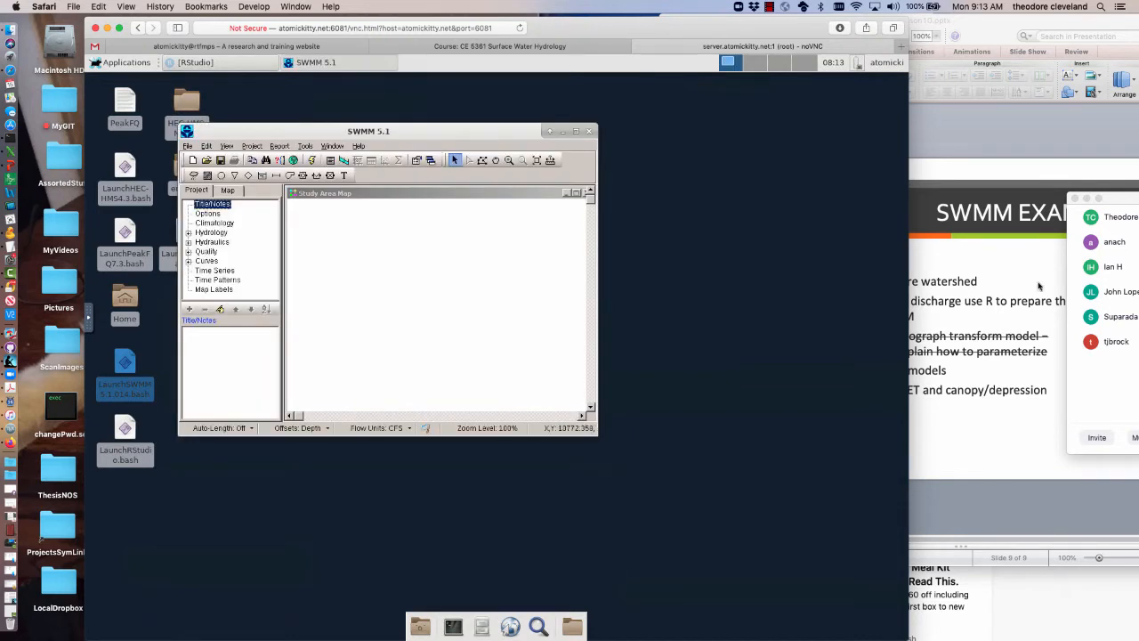
# Move the meeting participants window aside, and reposition and enlarge the SWMM 5.1 window on the remote desktop
pyautogui.moveTo(1132, 198); pyautogui.dragTo(1114, 247)
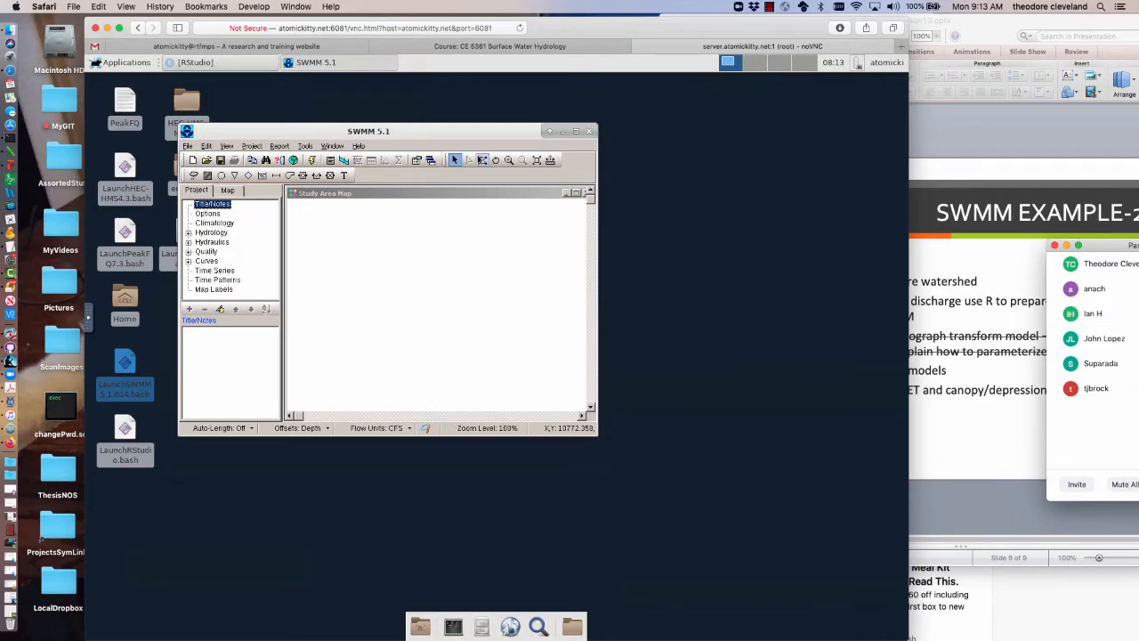
pyautogui.click(461, 106)
pyautogui.moveTo(457, 128); pyautogui.dragTo(470, 91)
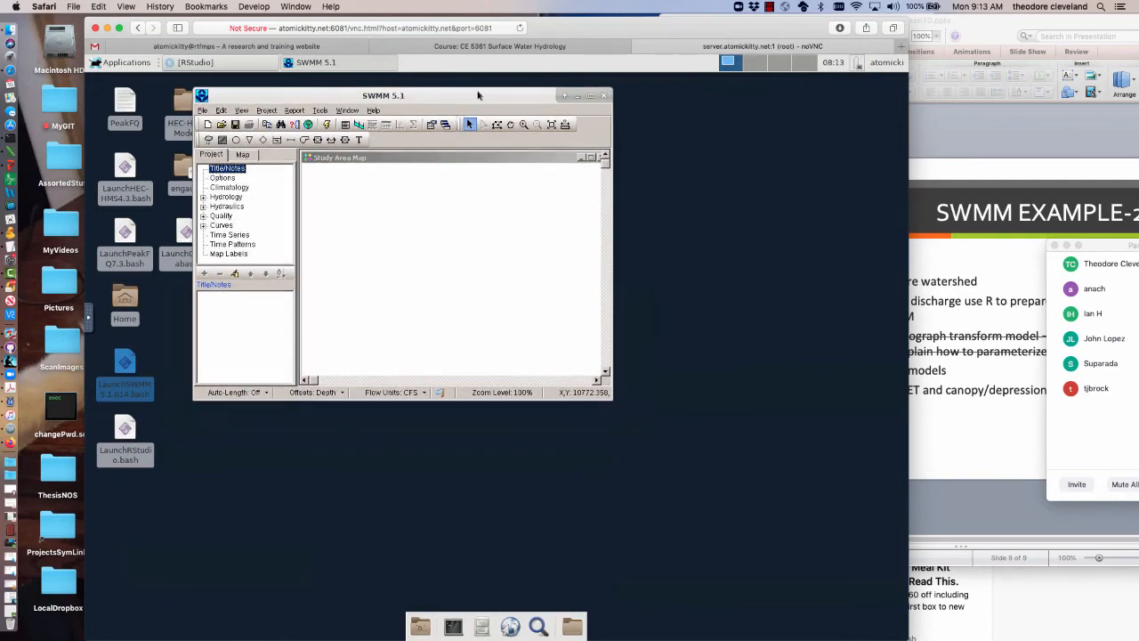
pyautogui.moveTo(604, 394); pyautogui.dragTo(850, 572)
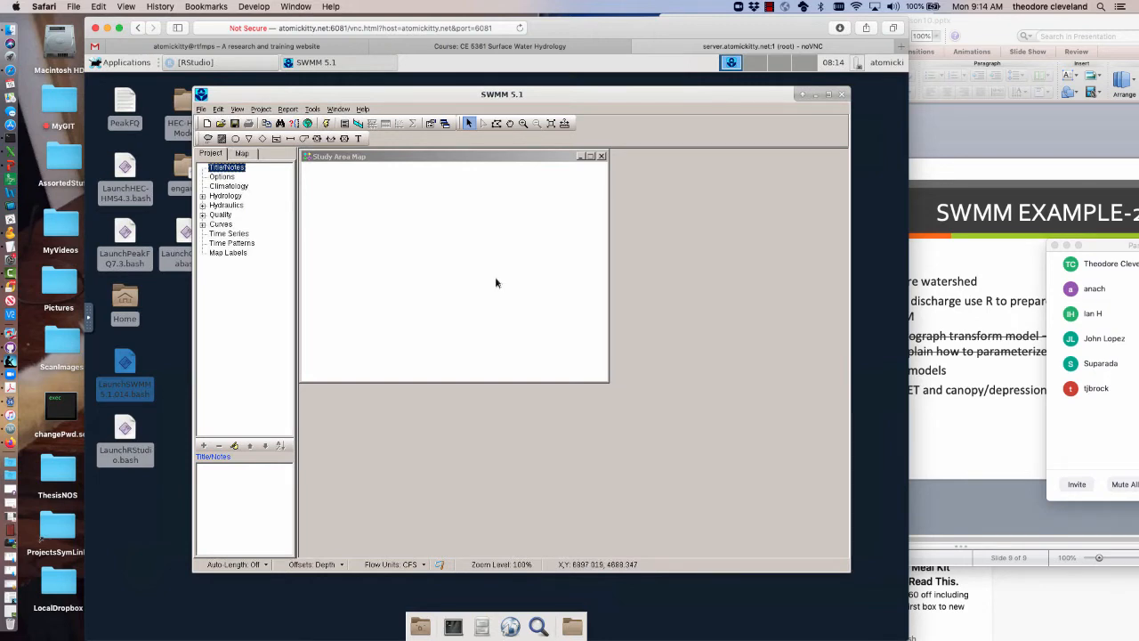
pyautogui.moveTo(435, 158)
pyautogui.mouseDown()
pyautogui.moveTo(485, 253)
pyautogui.moveTo(651, 215)
pyautogui.moveTo(571, 180)
pyautogui.moveTo(489, 183)
pyautogui.moveTo(463, 284)
pyautogui.moveTo(623, 300)
pyautogui.moveTo(636, 216)
pyautogui.moveTo(557, 201)
pyautogui.moveTo(411, 211)
pyautogui.moveTo(463, 287)
pyautogui.moveTo(569, 320)
pyautogui.moveTo(682, 302)
pyautogui.moveTo(564, 198)
pyautogui.moveTo(495, 222)
pyautogui.moveTo(490, 275)
pyautogui.moveTo(576, 289)
pyautogui.moveTo(582, 264)
pyautogui.moveTo(439, 190)
pyautogui.moveTo(414, 163)
pyautogui.moveTo(443, 160)
pyautogui.moveTo(430, 156)
pyautogui.mouseUp()
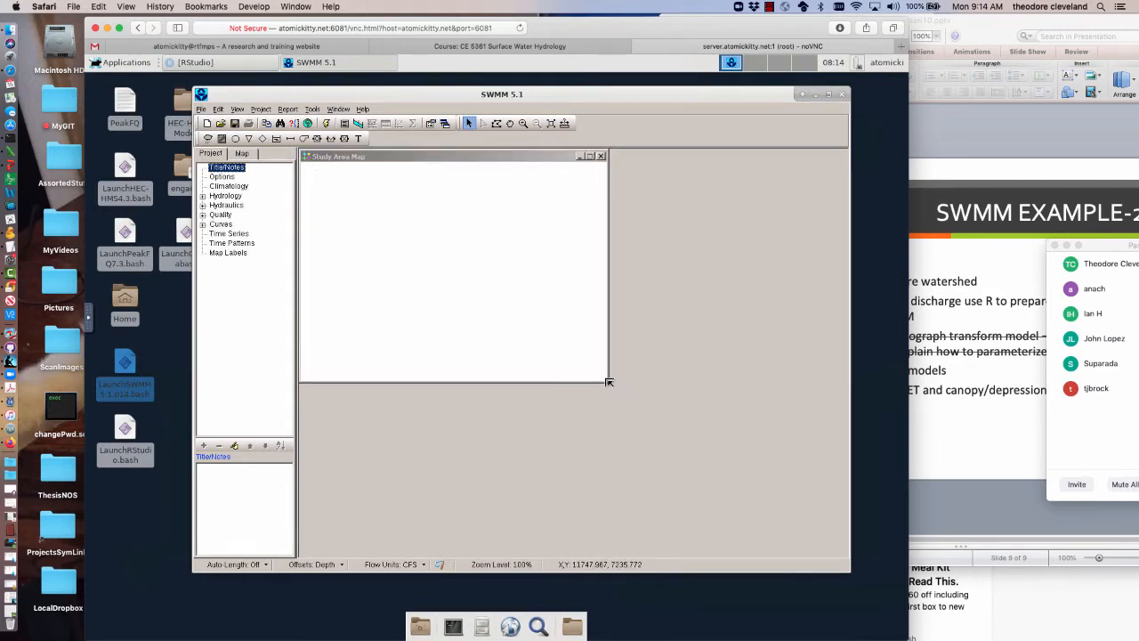
pyautogui.moveTo(608, 382)
pyautogui.mouseDown()
pyautogui.moveTo(681, 450)
pyautogui.moveTo(783, 513)
pyautogui.moveTo(606, 380)
pyautogui.mouseUp()
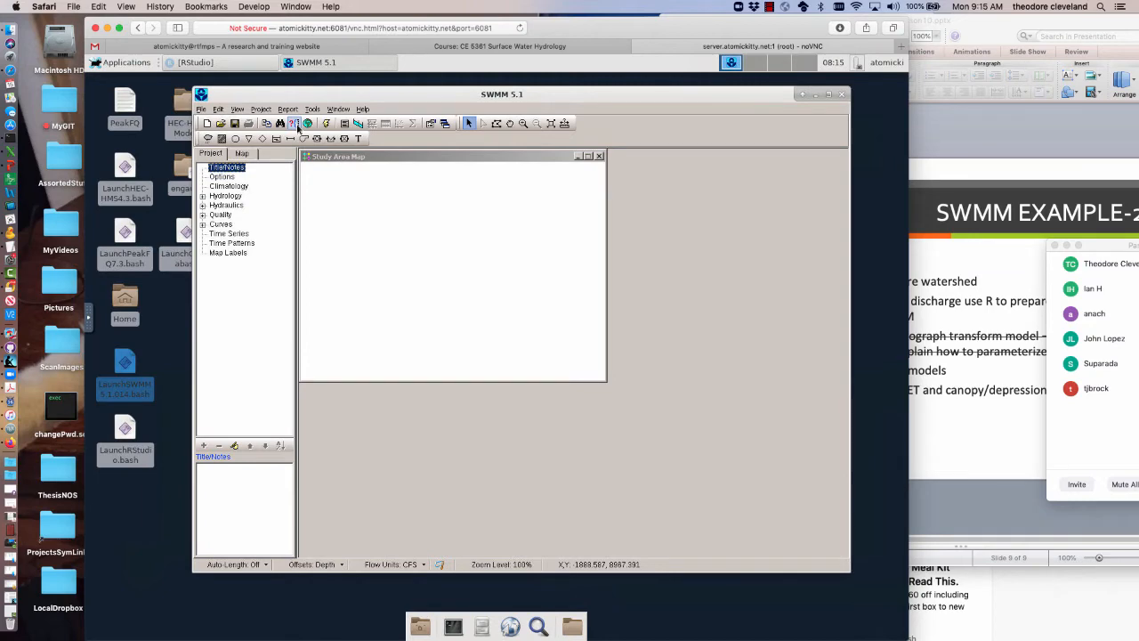
# Switch to the Zoom meeting and start sharing the Desktop 1 screen
pyautogui.moveTo(583, 33); pyautogui.dragTo(638, 278)
pyautogui.click(527, 139)
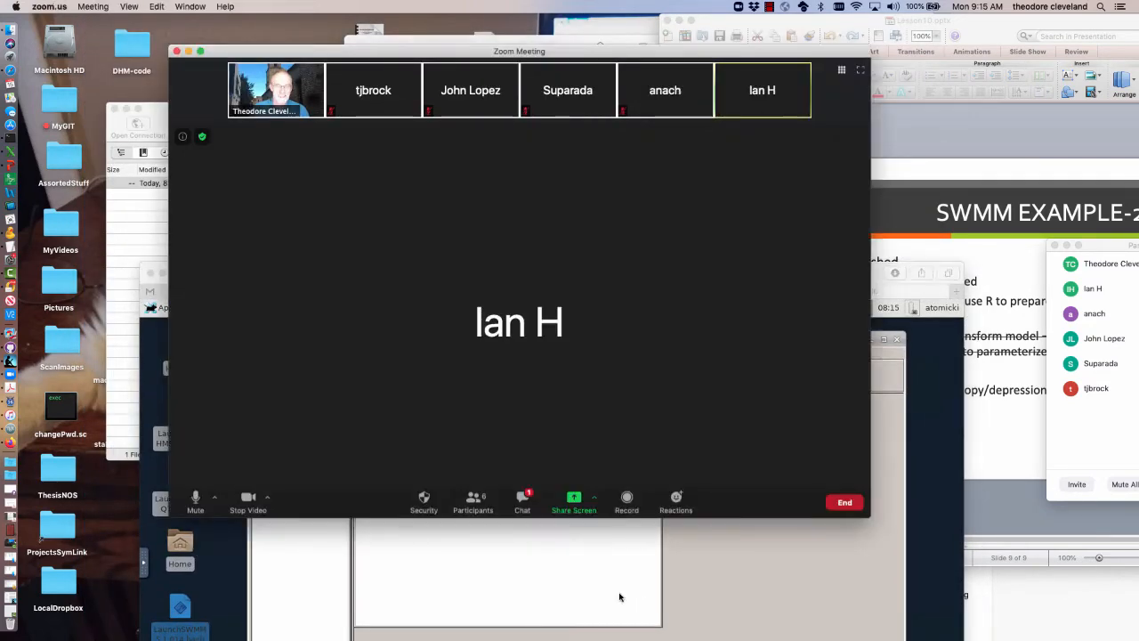
pyautogui.click(585, 503)
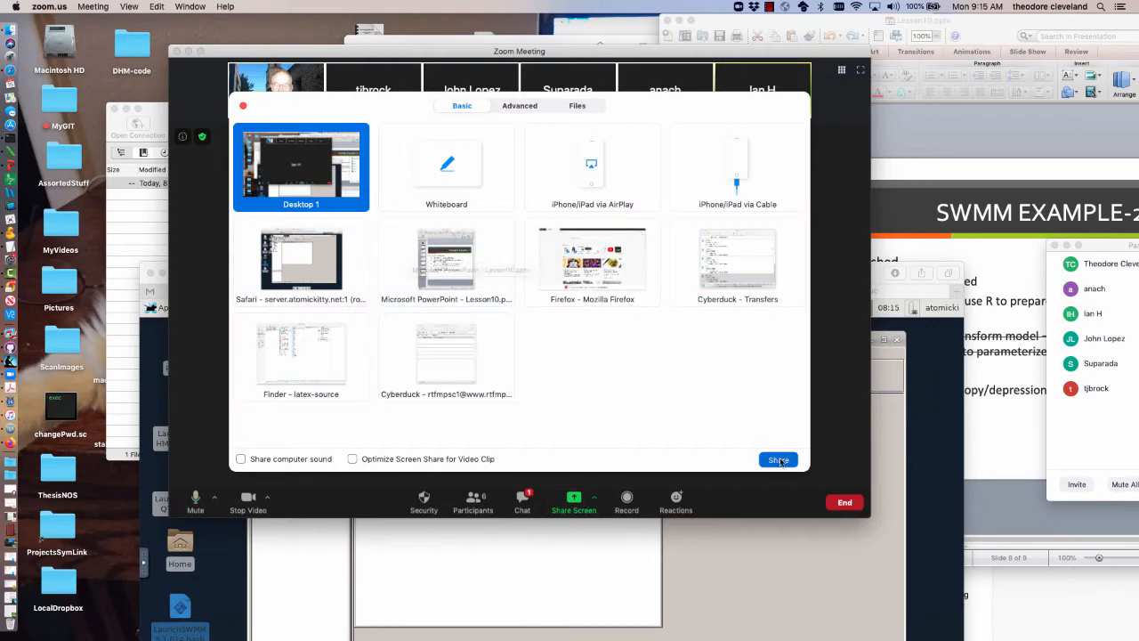
pyautogui.click(778, 459)
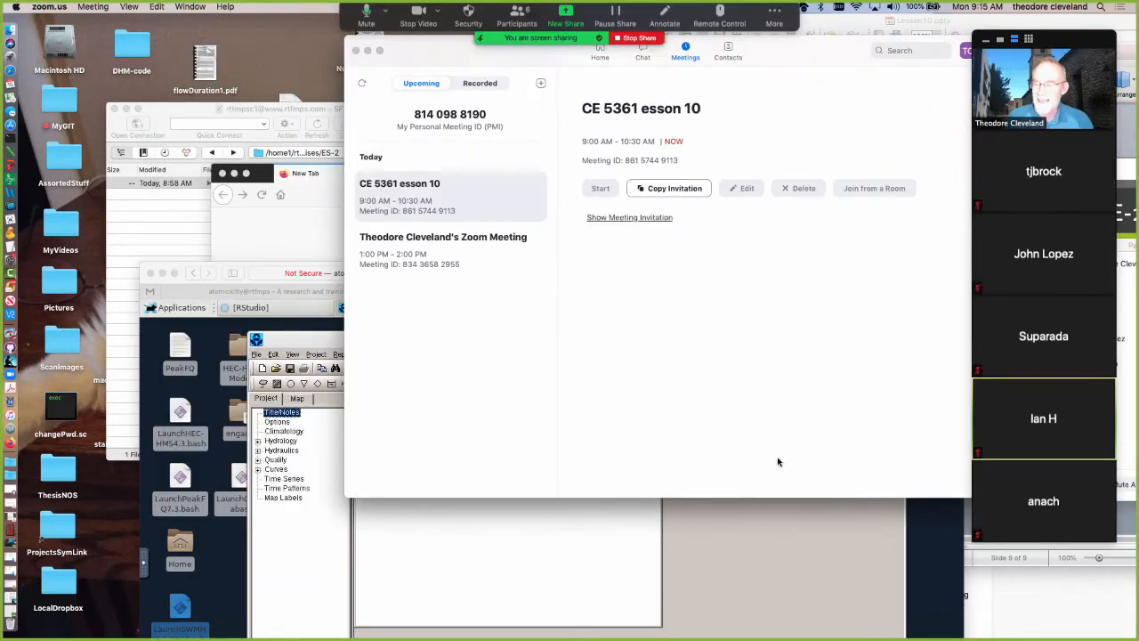
# Return to Safari and arrange the browser and SWMM windows so the whole remote desktop fits beside the meeting thumbnails
pyautogui.click(480, 567)
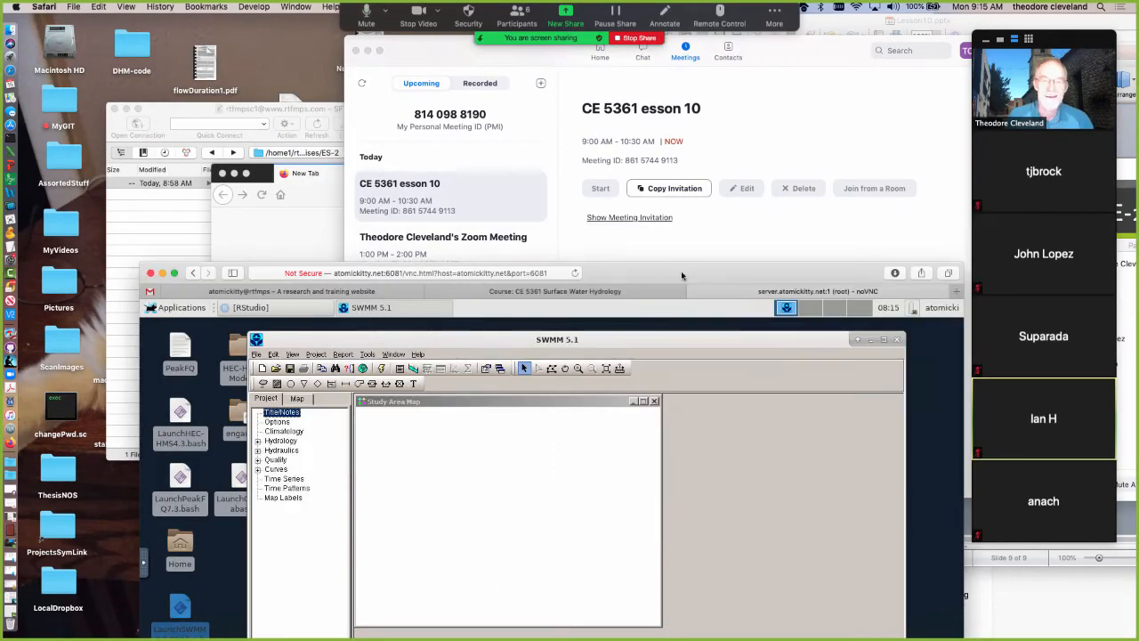
pyautogui.moveTo(708, 273); pyautogui.dragTo(584, 63)
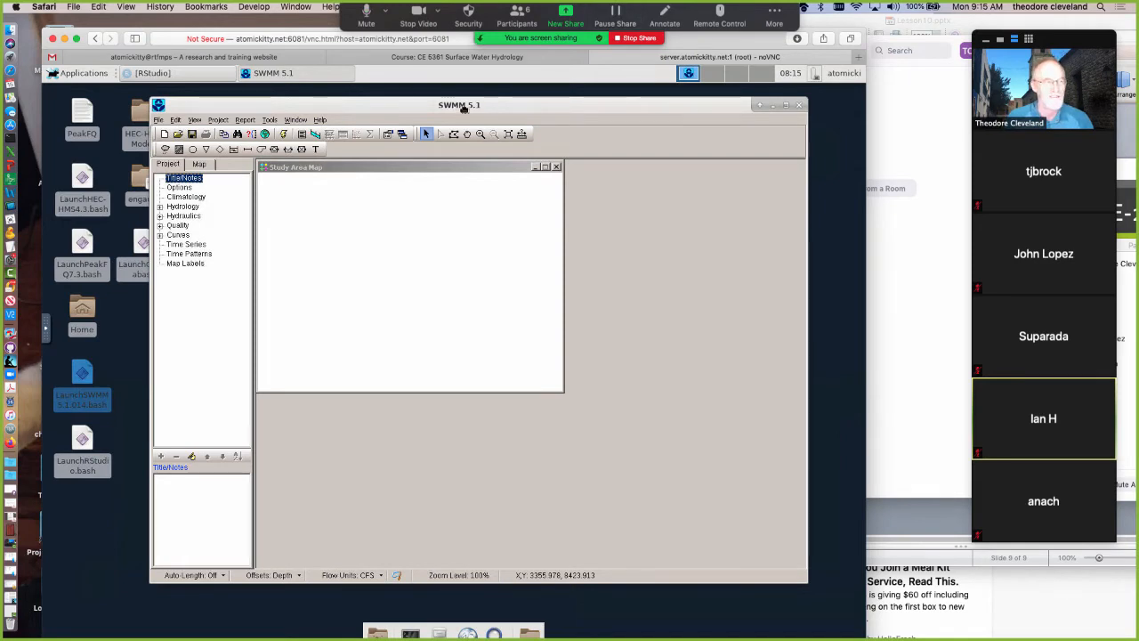
pyautogui.moveTo(475, 110); pyautogui.dragTo(465, 111)
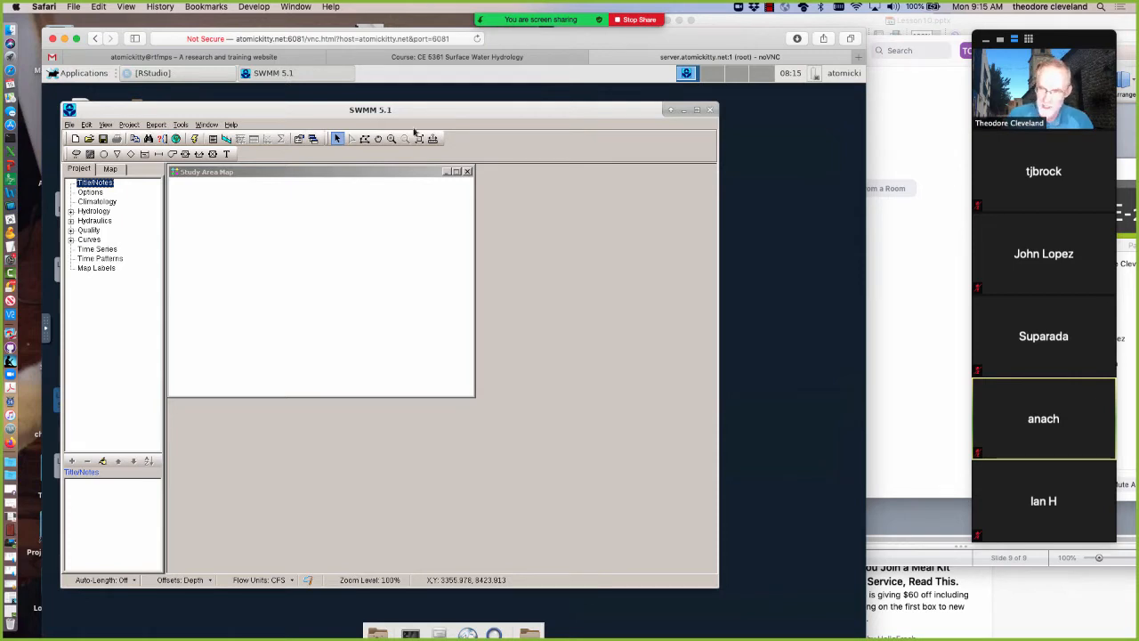
pyautogui.moveTo(506, 102); pyautogui.dragTo(551, 106)
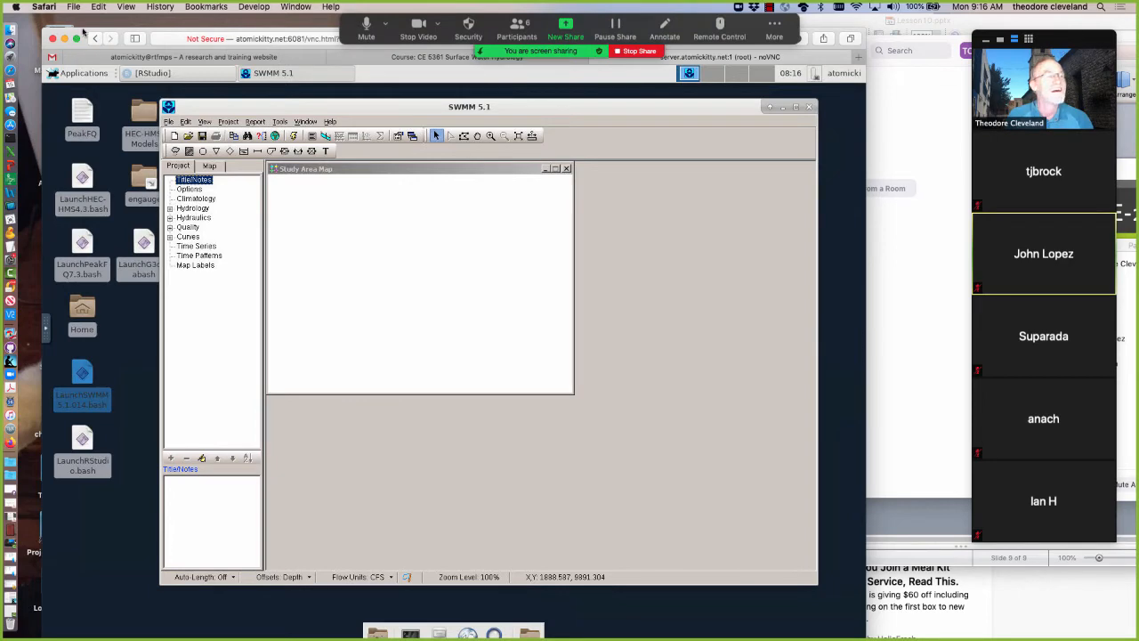
pyautogui.moveTo(80, 33); pyautogui.dragTo(64, 20)
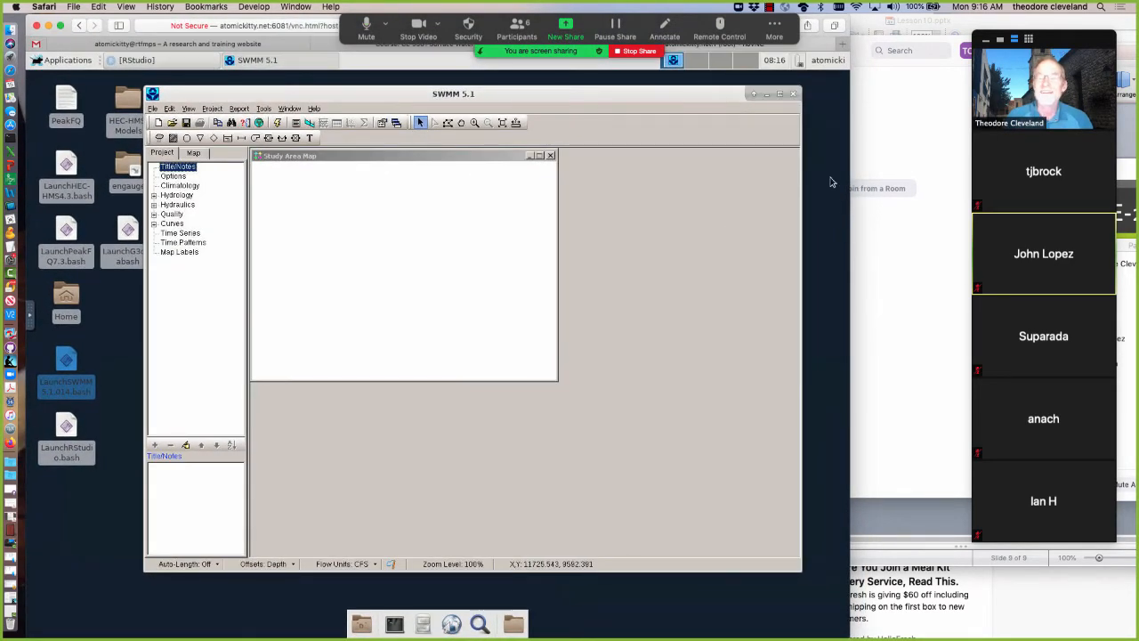
pyautogui.click(643, 211)
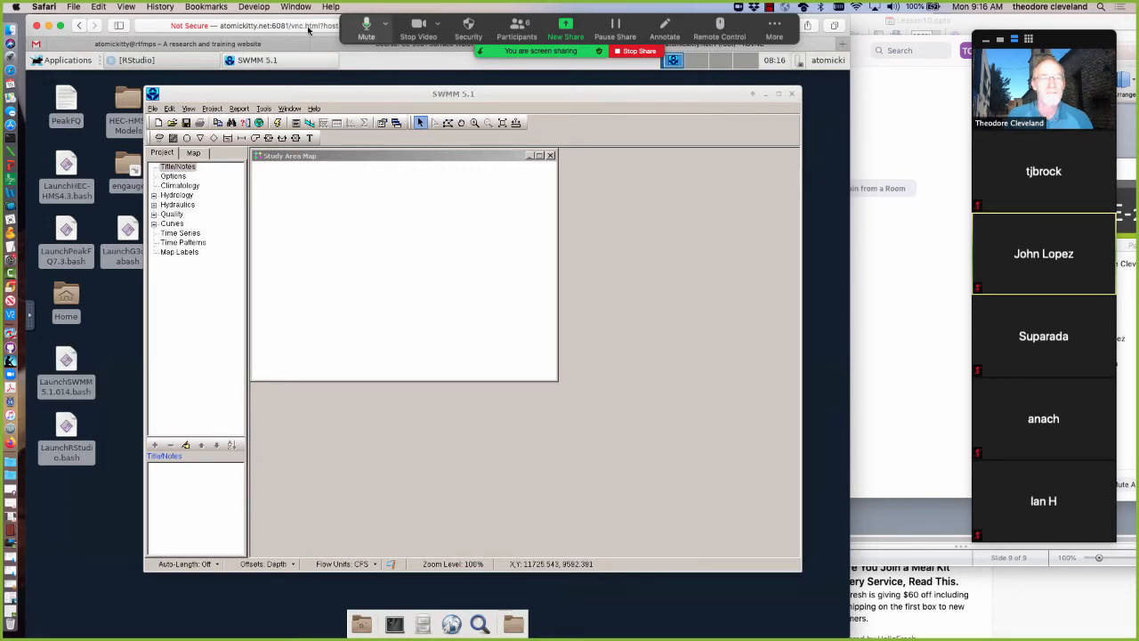
pyautogui.click(594, 97)
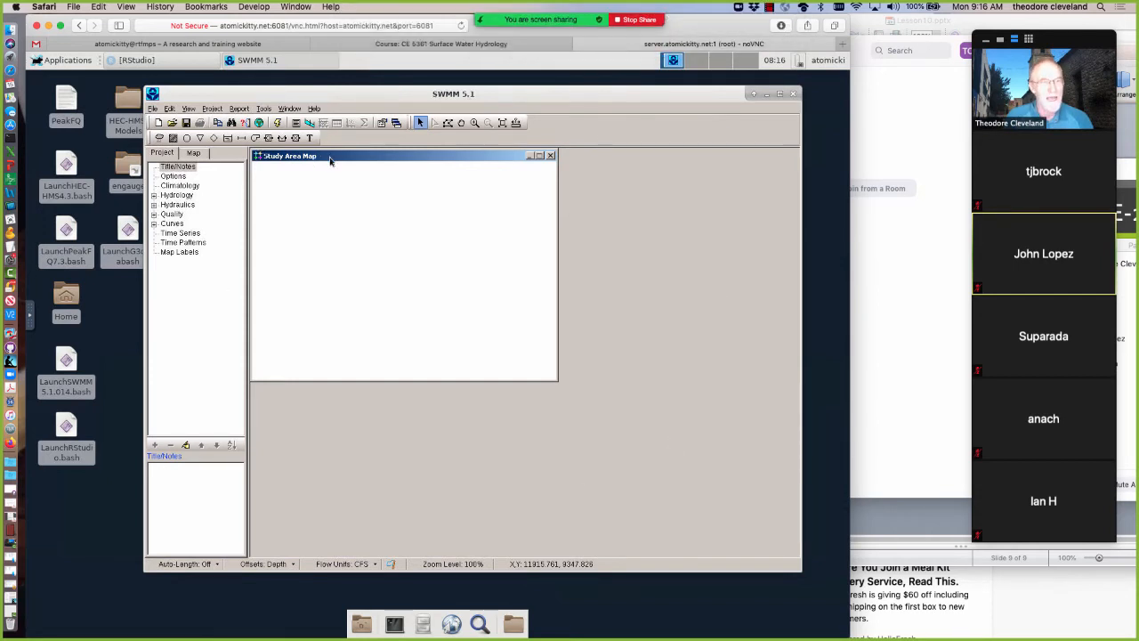
# Move the Study Area Map window away from the project browser and enlarge it to fill more of the SWMM workspace
pyautogui.moveTo(426, 202); pyautogui.dragTo(309, 159)
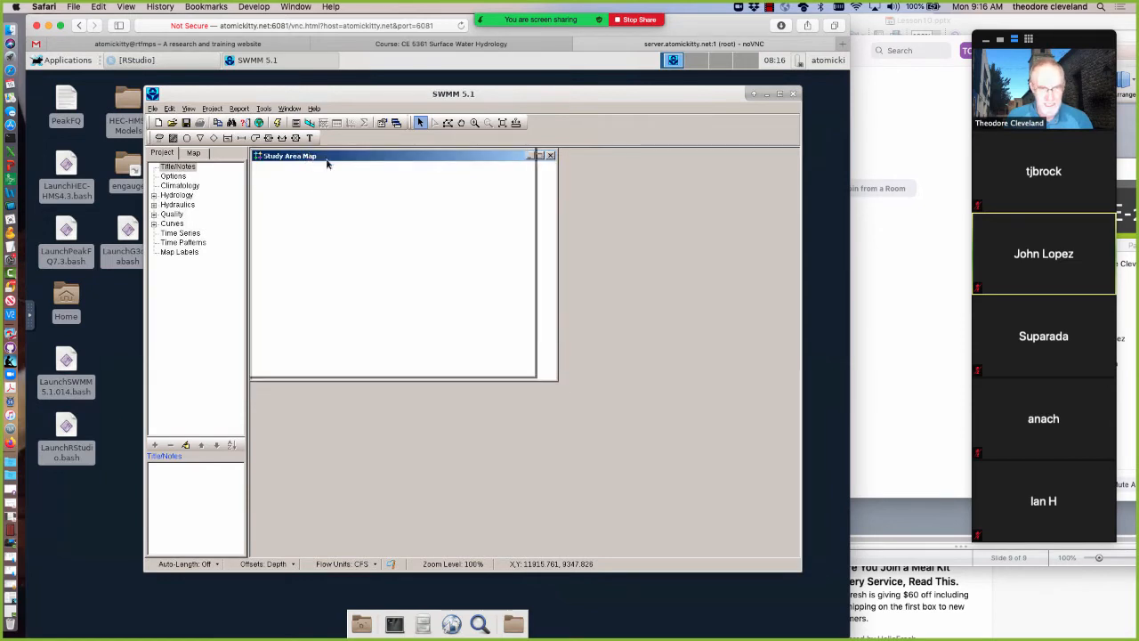
pyautogui.moveTo(342, 167); pyautogui.dragTo(401, 175)
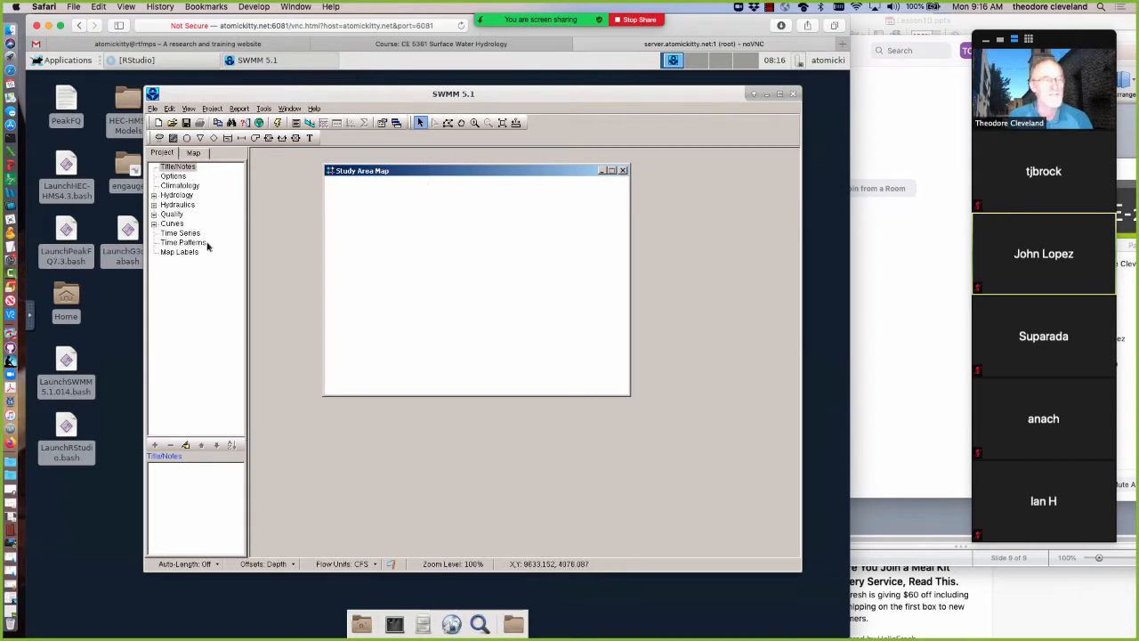
pyautogui.moveTo(629, 395); pyautogui.dragTo(743, 509)
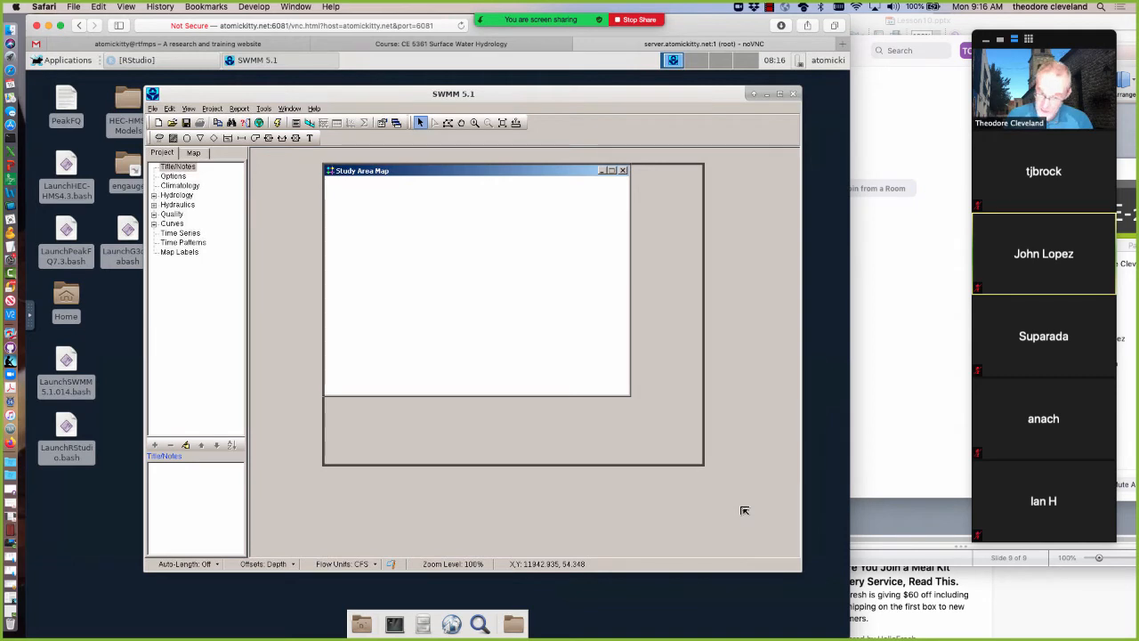
# Enlarge the Study Area Map and place it flush against the project browser, with the Safari window shifted to uncover the desktop icons
pyautogui.moveTo(744, 510); pyautogui.dragTo(744, 510)
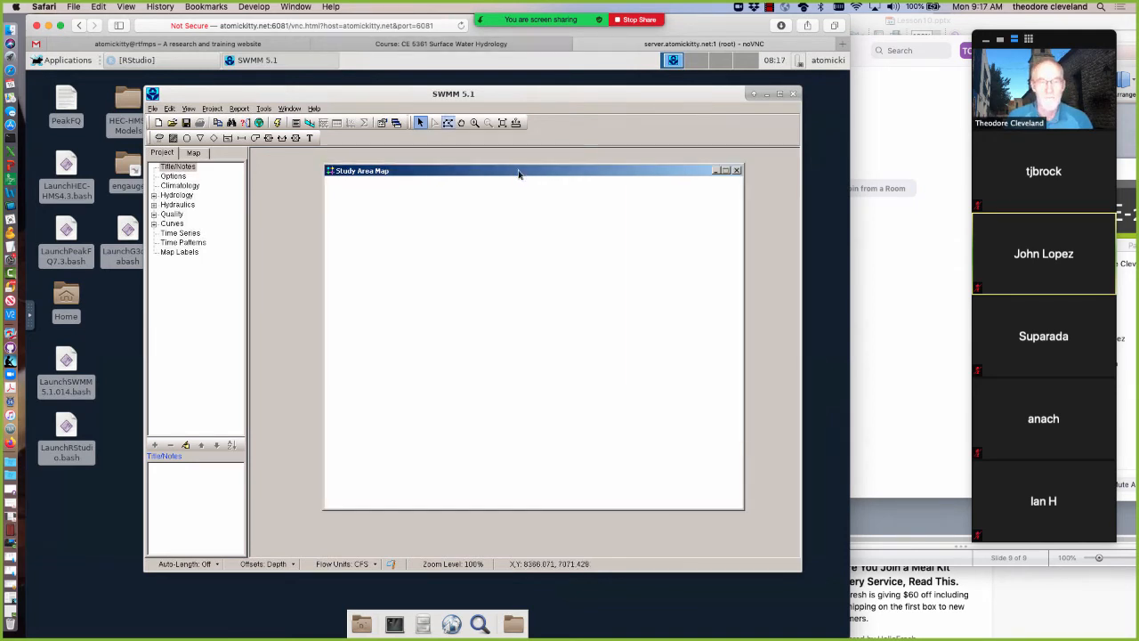
pyautogui.moveTo(495, 173); pyautogui.dragTo(446, 157)
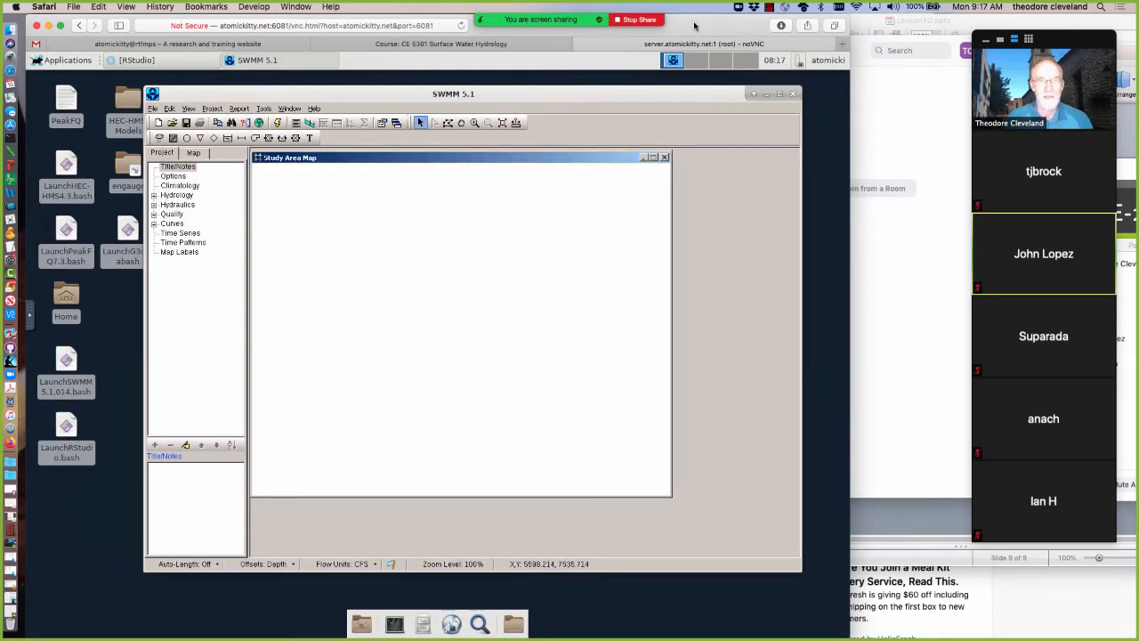
pyautogui.moveTo(695, 25); pyautogui.dragTo(764, 25)
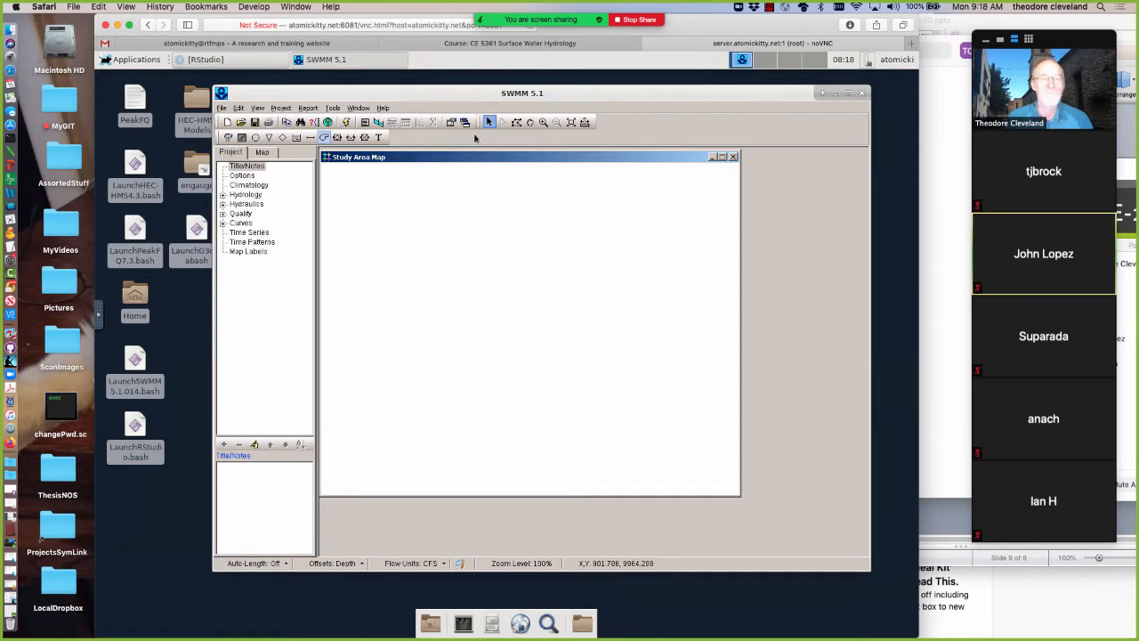
# Examine the SWMM tools for adding rain gages, subcatchments, outfall nodes, conduits and map labels
pyautogui.click(228, 138)
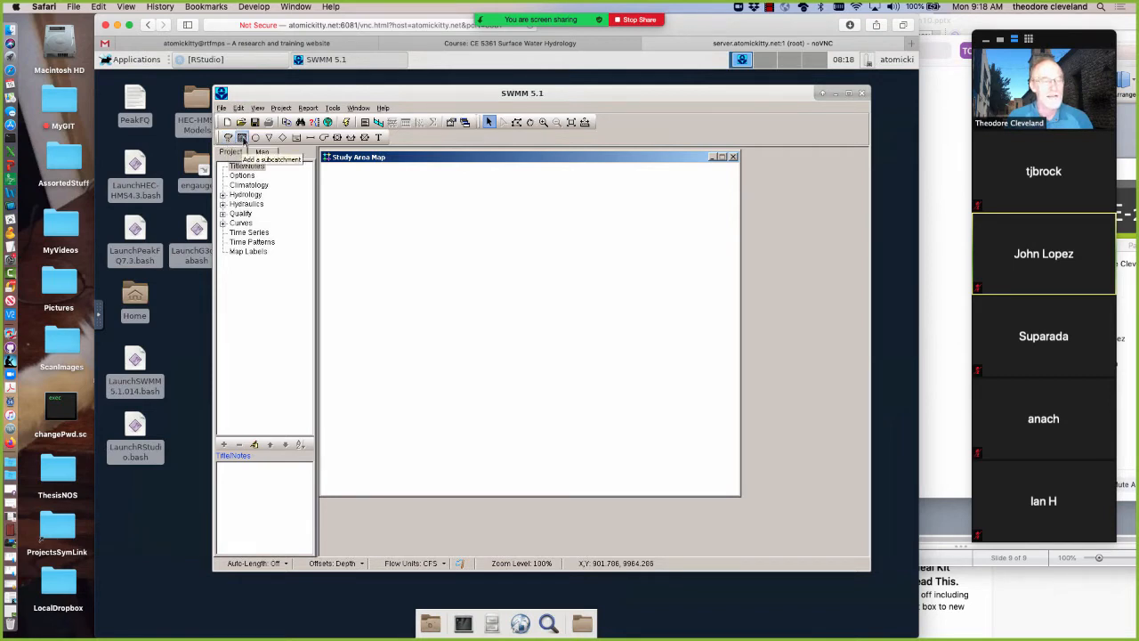
pyautogui.click(242, 139)
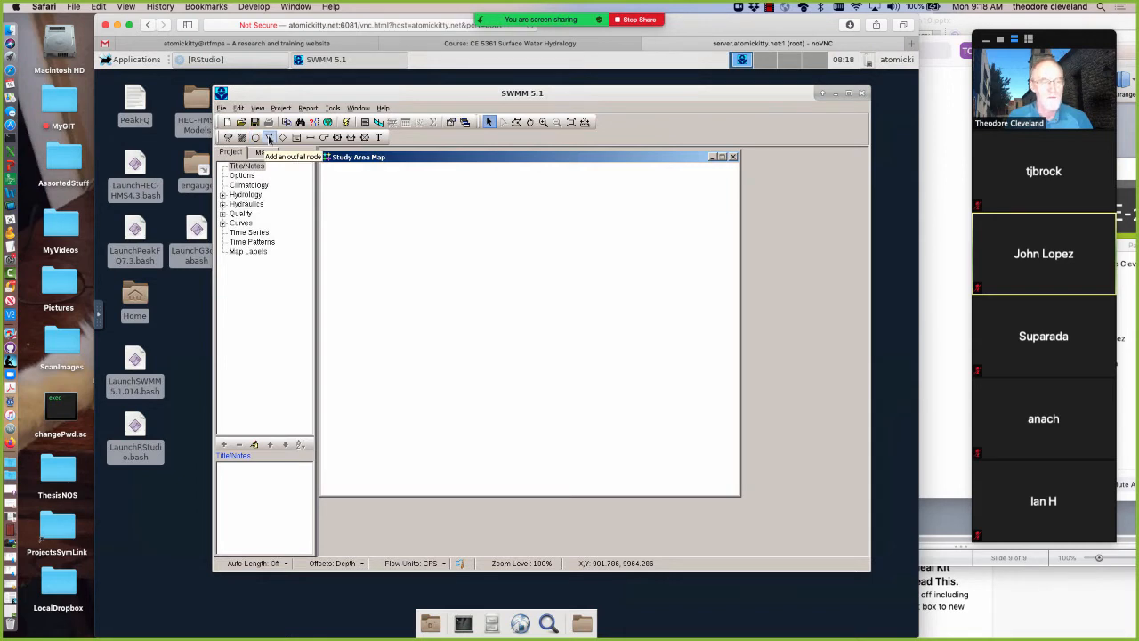
pyautogui.click(270, 138)
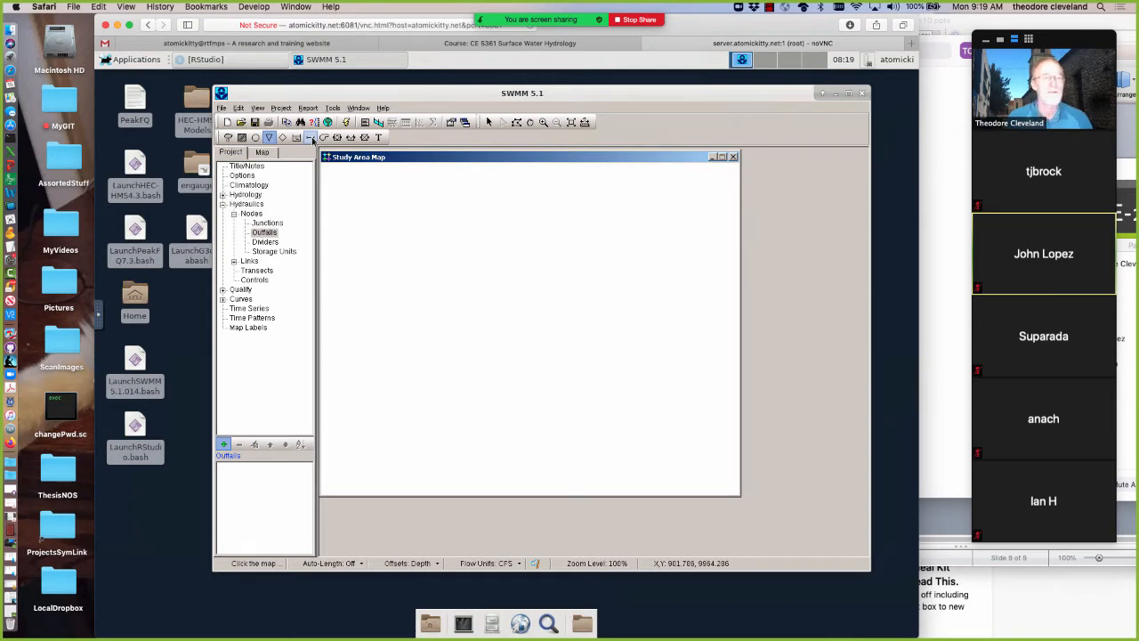
pyautogui.click(310, 138)
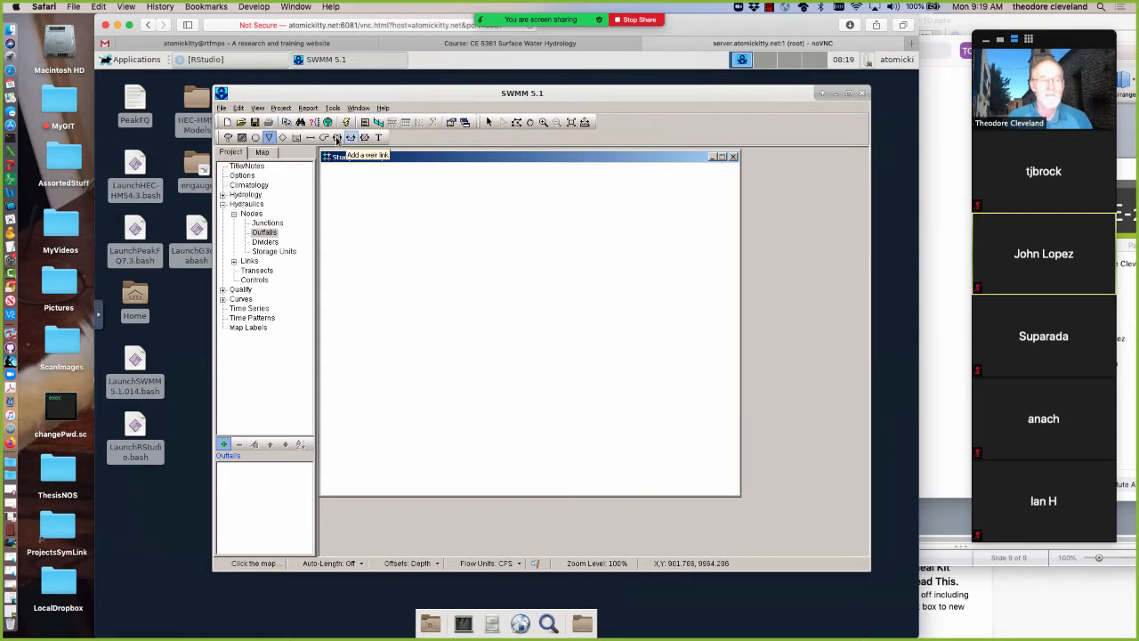
pyautogui.click(378, 138)
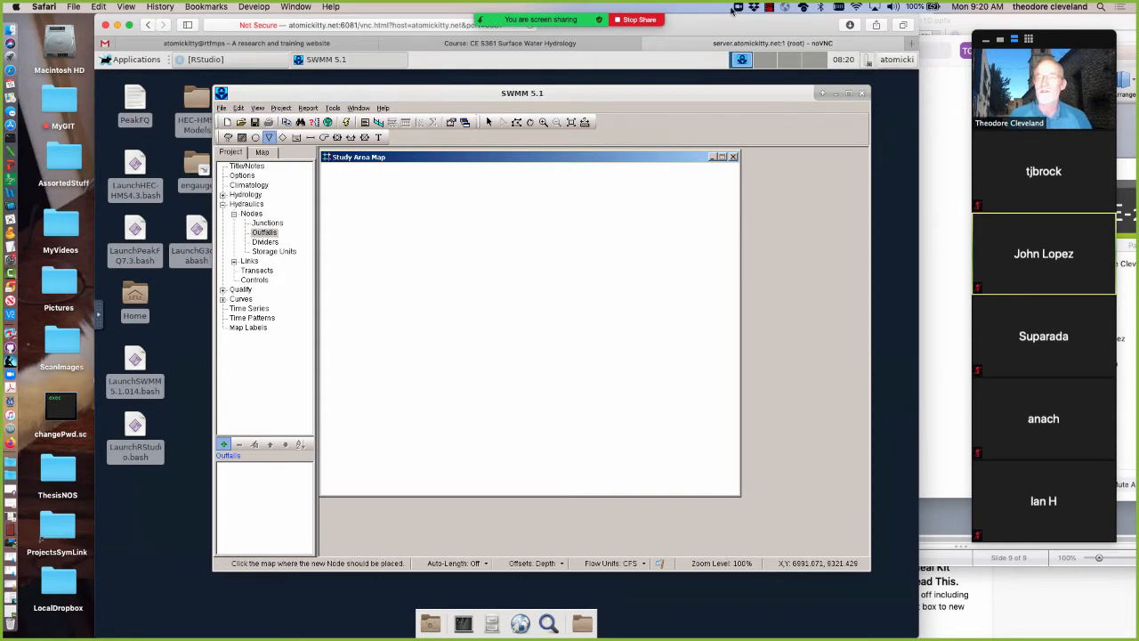
# Switch to Lesson10.pptx in PowerPoint to show slide 8 on the minimal model, and return to the SWMM remote desktop in Safari
pyautogui.moveTo(733, 26); pyautogui.dragTo(731, 112)
pyautogui.click(368, 51)
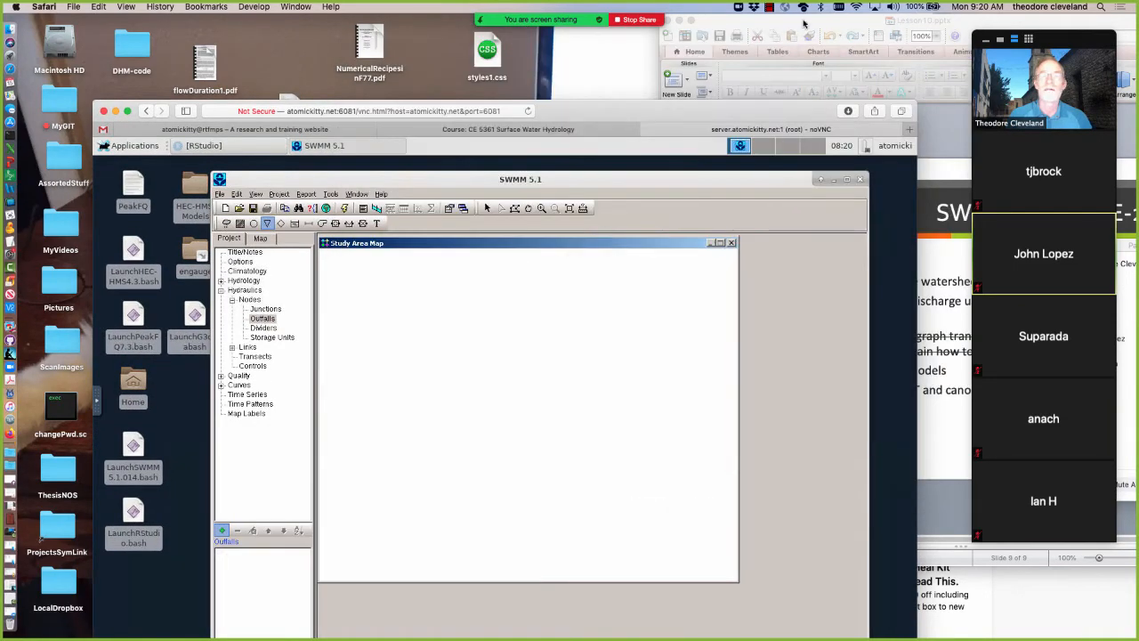
pyautogui.click(805, 20)
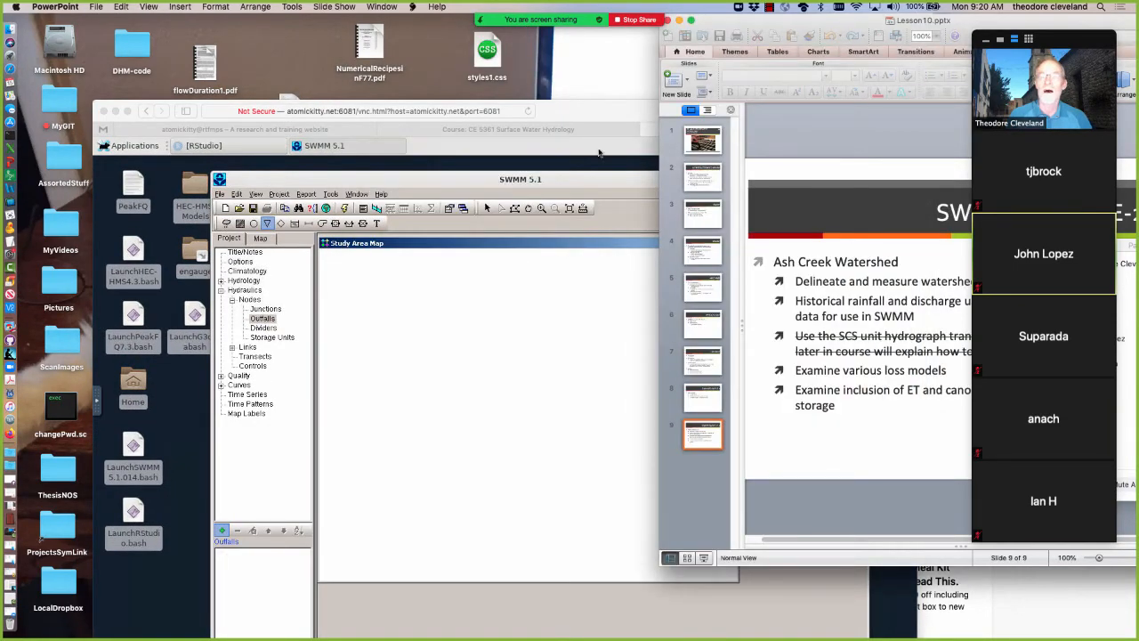
pyautogui.click(712, 395)
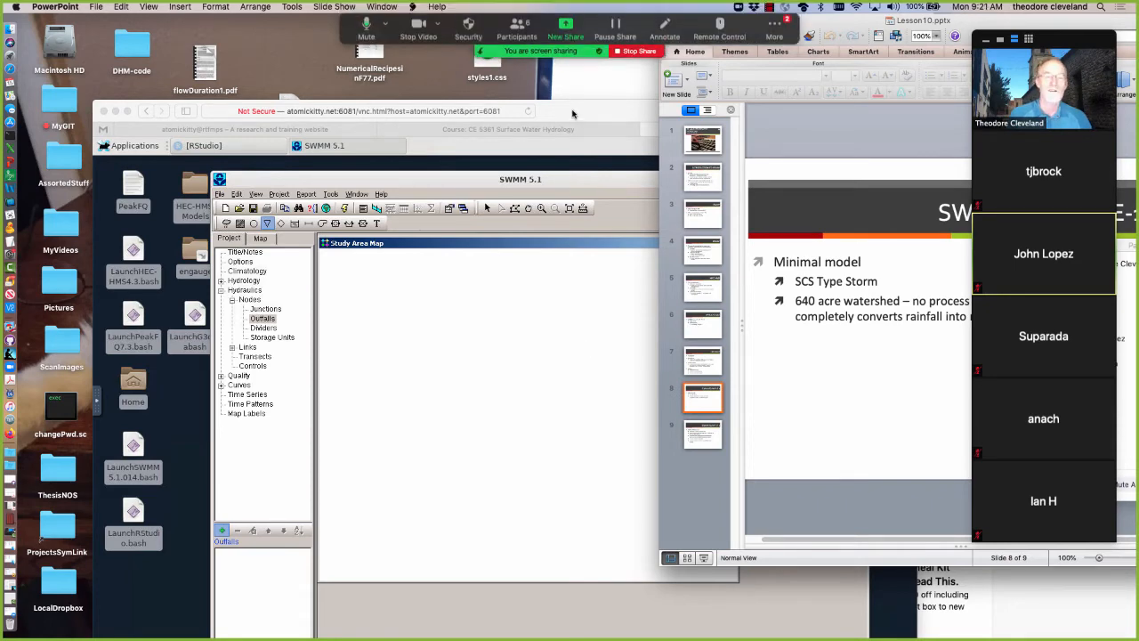
pyautogui.moveTo(564, 105); pyautogui.dragTo(576, 4)
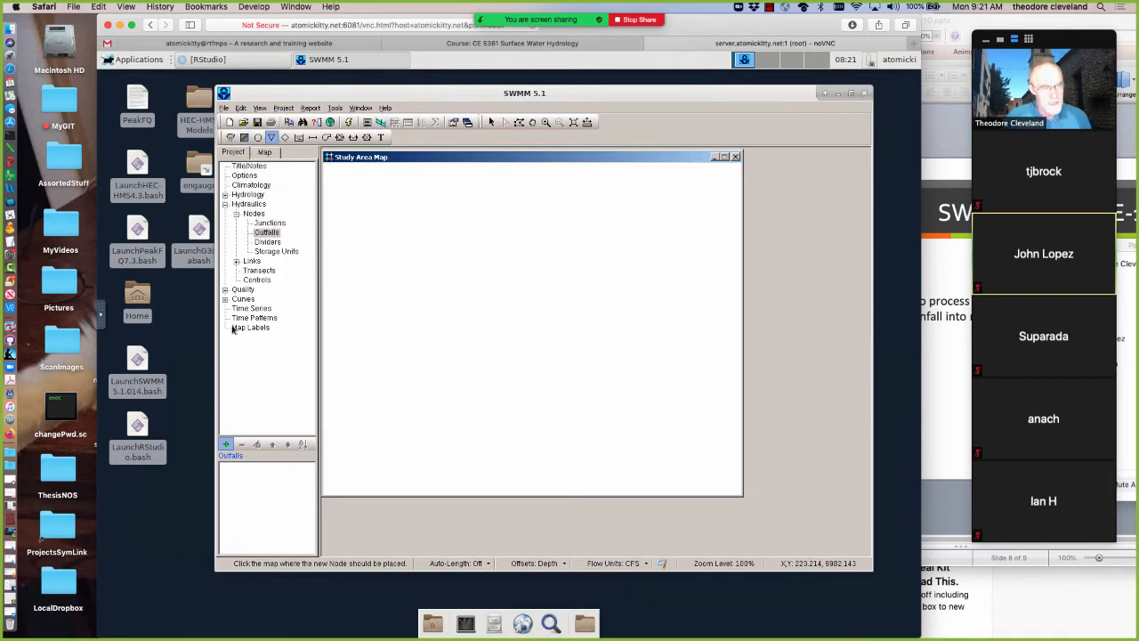
# Go through the project's title and option categories, and open the Simulation Options dialog at its General settings
pyautogui.click(249, 167)
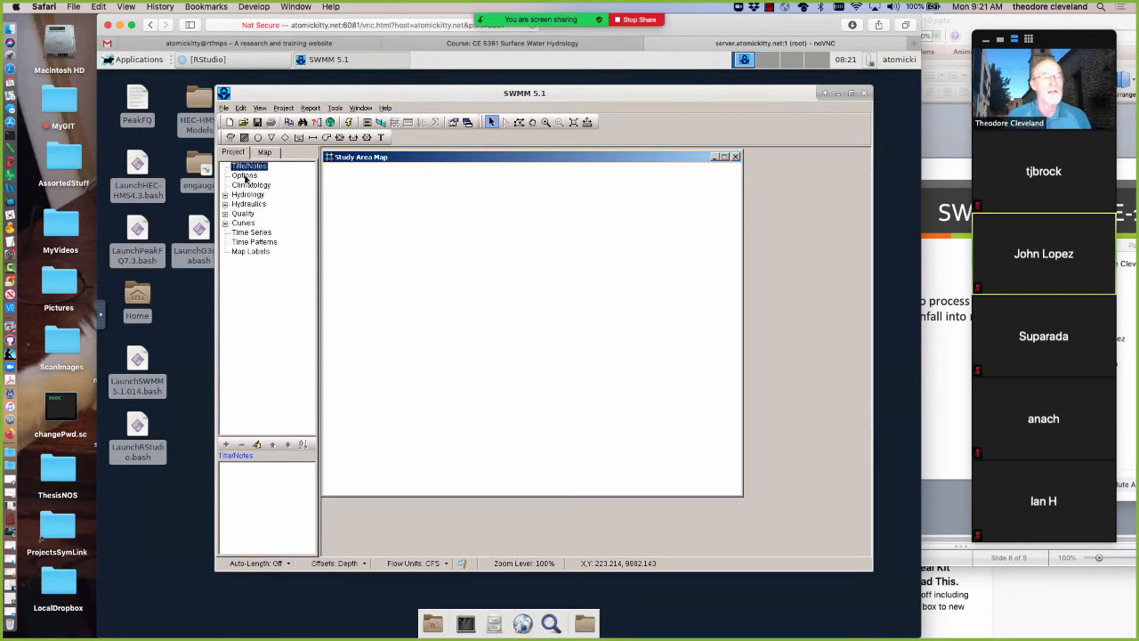
pyautogui.click(246, 177)
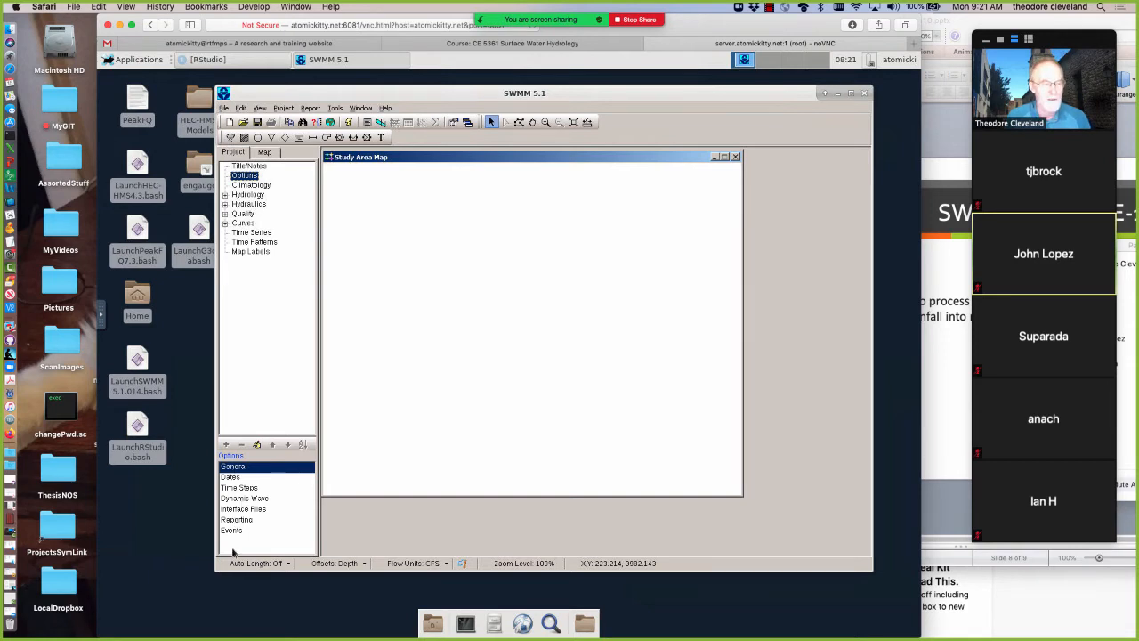
pyautogui.click(231, 478)
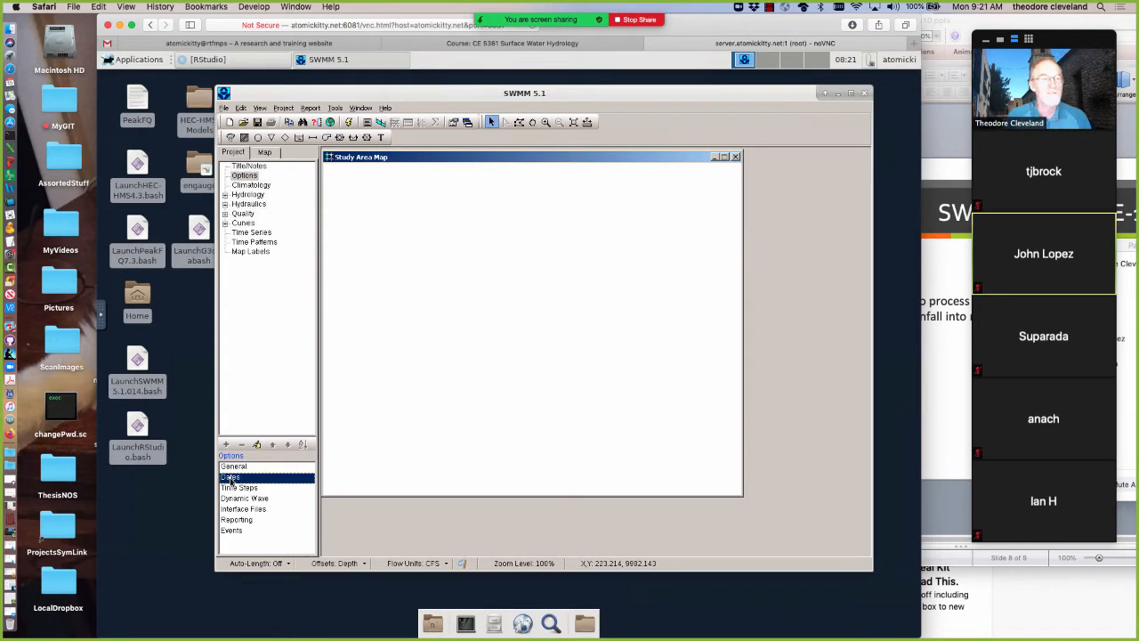
pyautogui.click(234, 489)
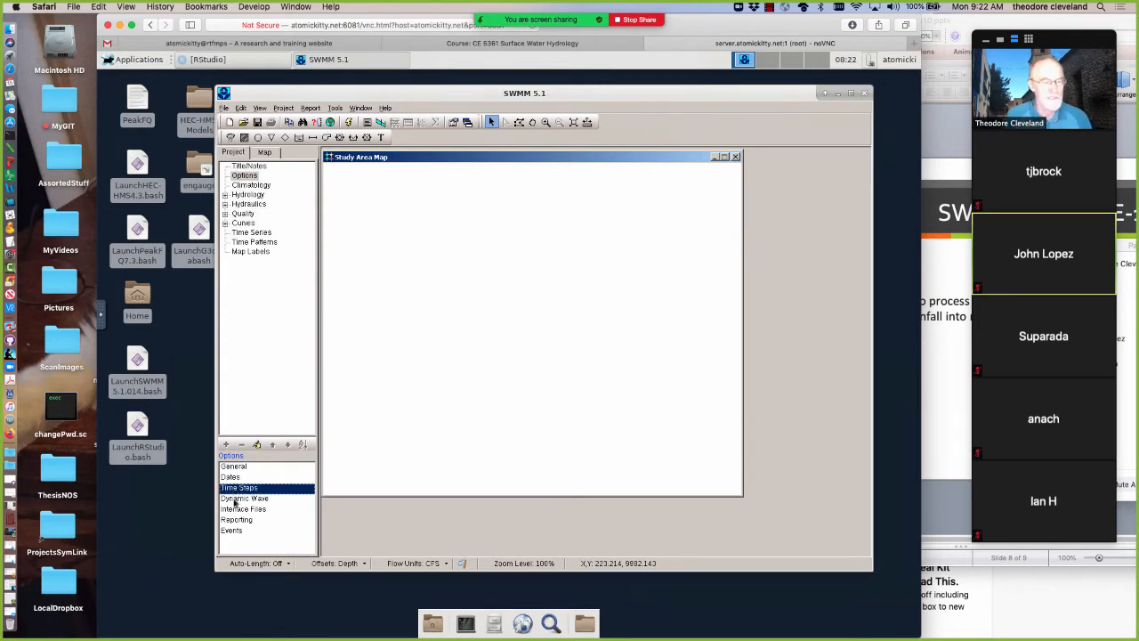
pyautogui.click(235, 499)
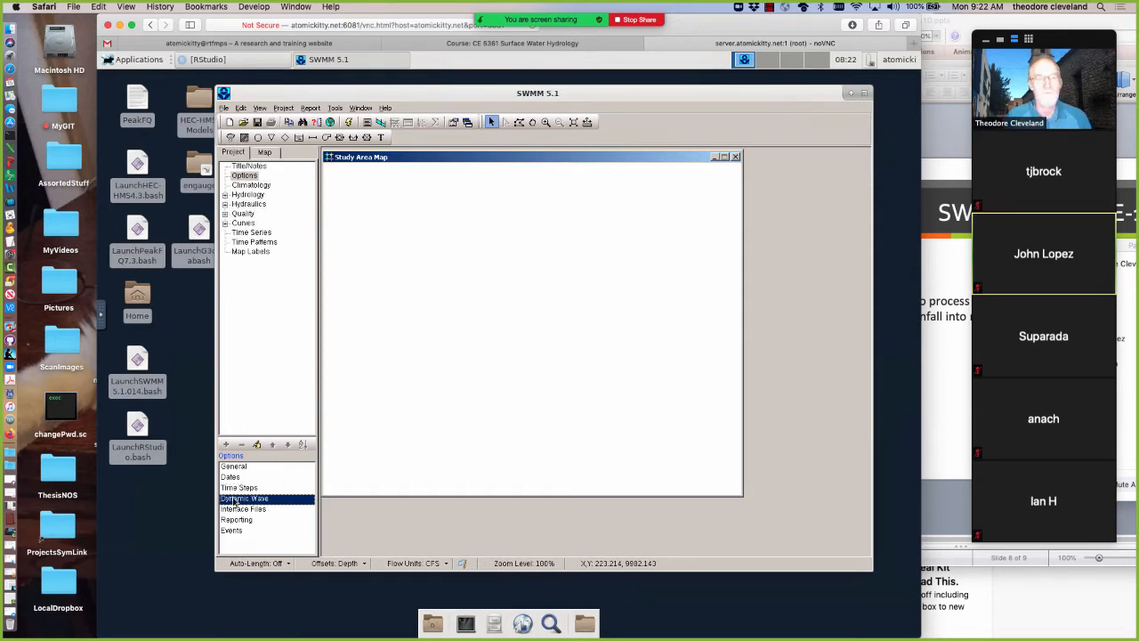
pyautogui.doubleClick(235, 499)
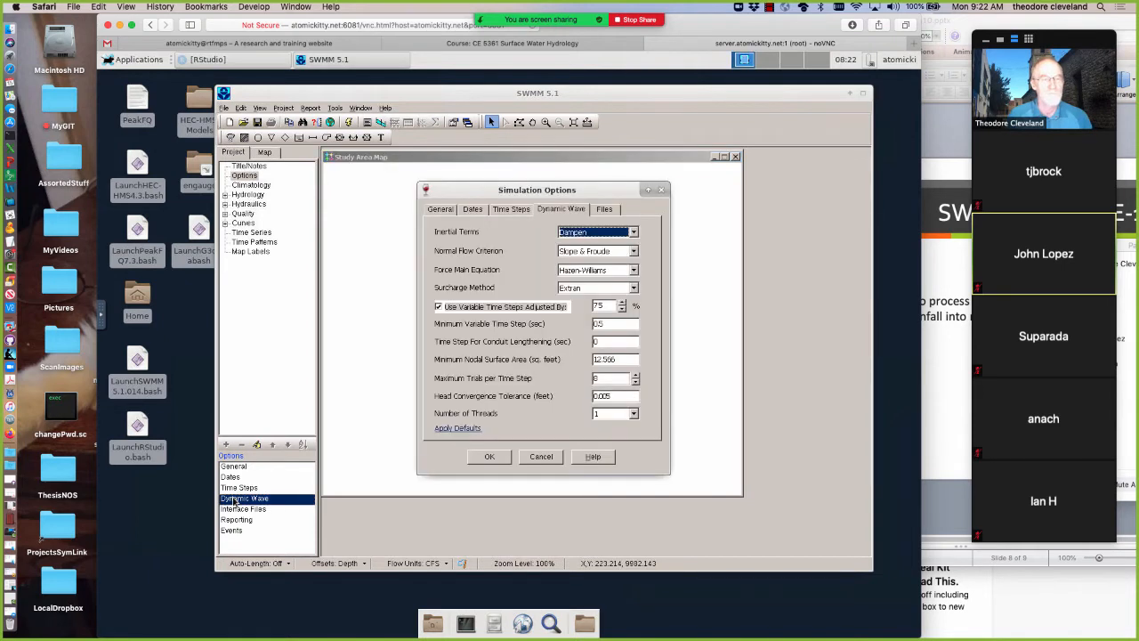
pyautogui.click(435, 210)
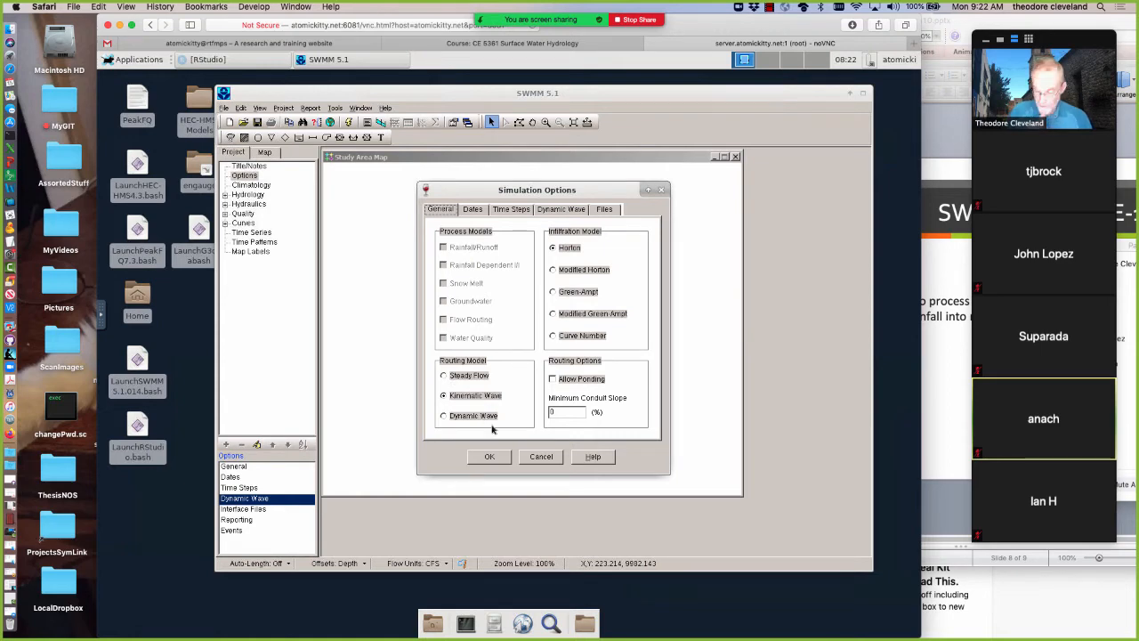
# Switch to the Hydrology book in Kindle and open section 6.2, Kinematic wave approach
pyautogui.click(9, 354)
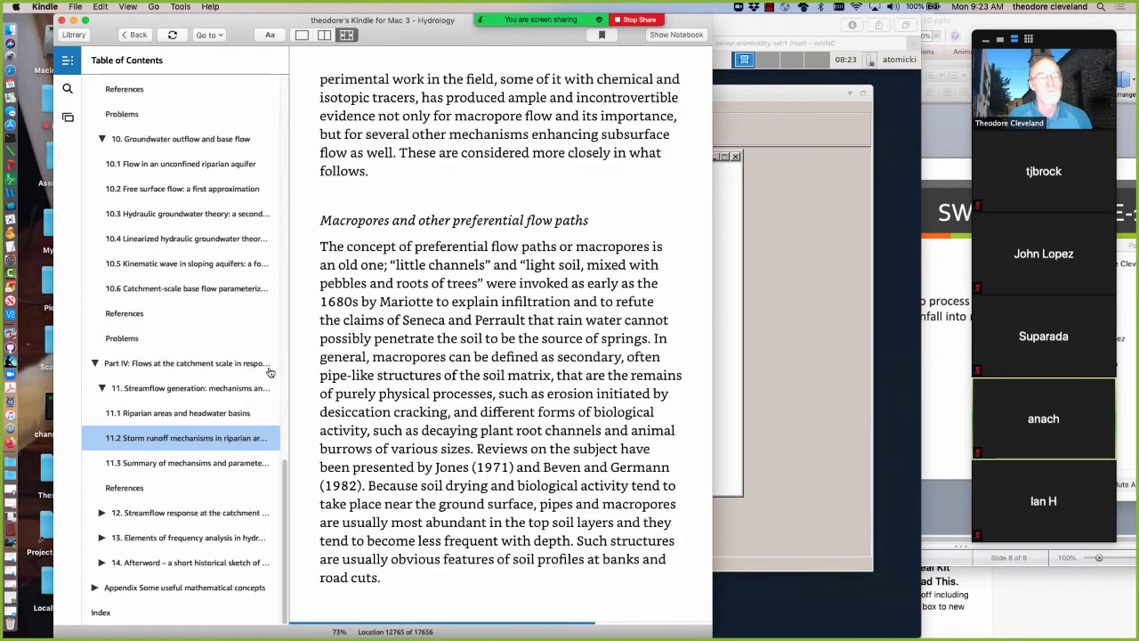
pyautogui.scroll(15, 251, 374)
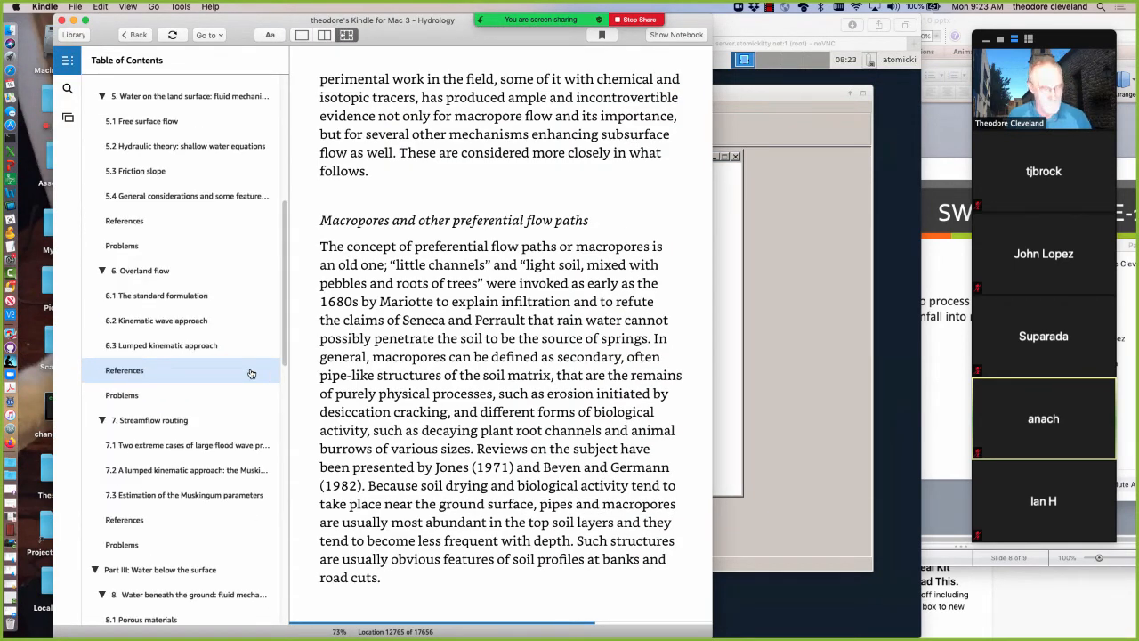
pyautogui.scroll(3, 232, 347)
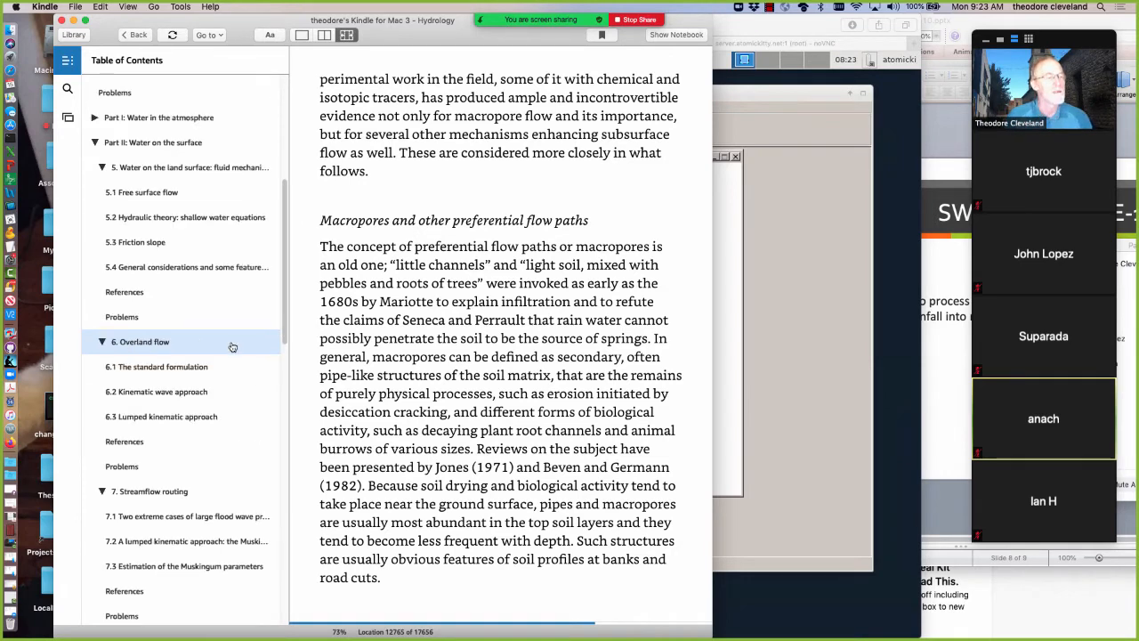
pyautogui.click(171, 396)
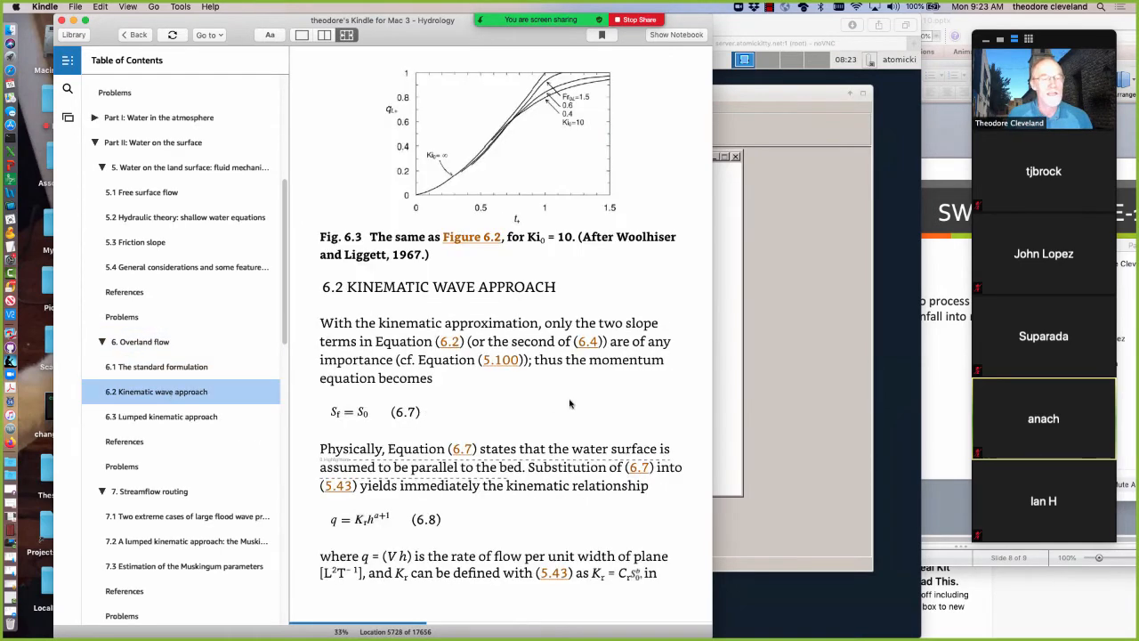
pyautogui.scroll(-1, 588, 398)
pyautogui.scroll(1, 588, 398)
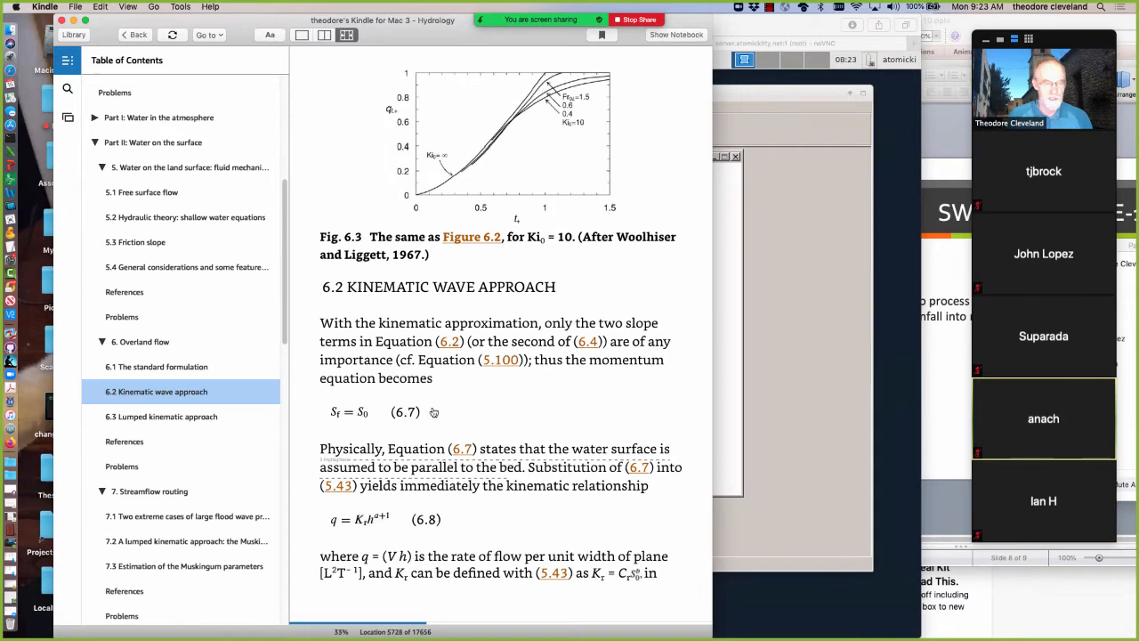
# Open section 6.1, The standard formulation, and read through it as far as Figure 6.2
pyautogui.click(164, 367)
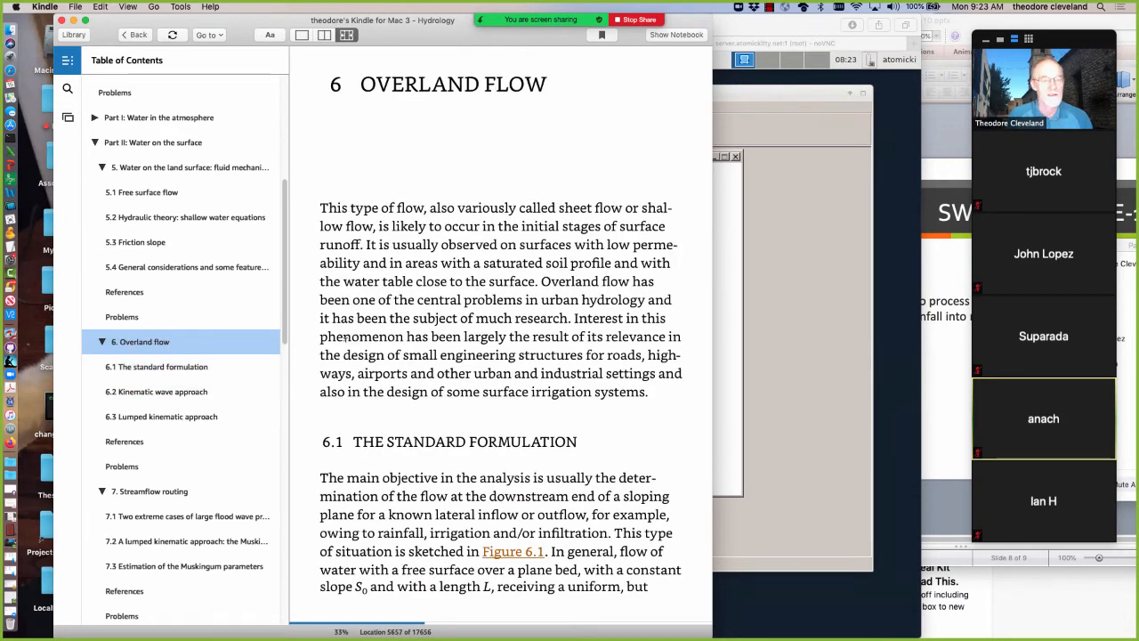
pyautogui.scroll(-1, 345, 338)
pyautogui.scroll(-3, 368, 341)
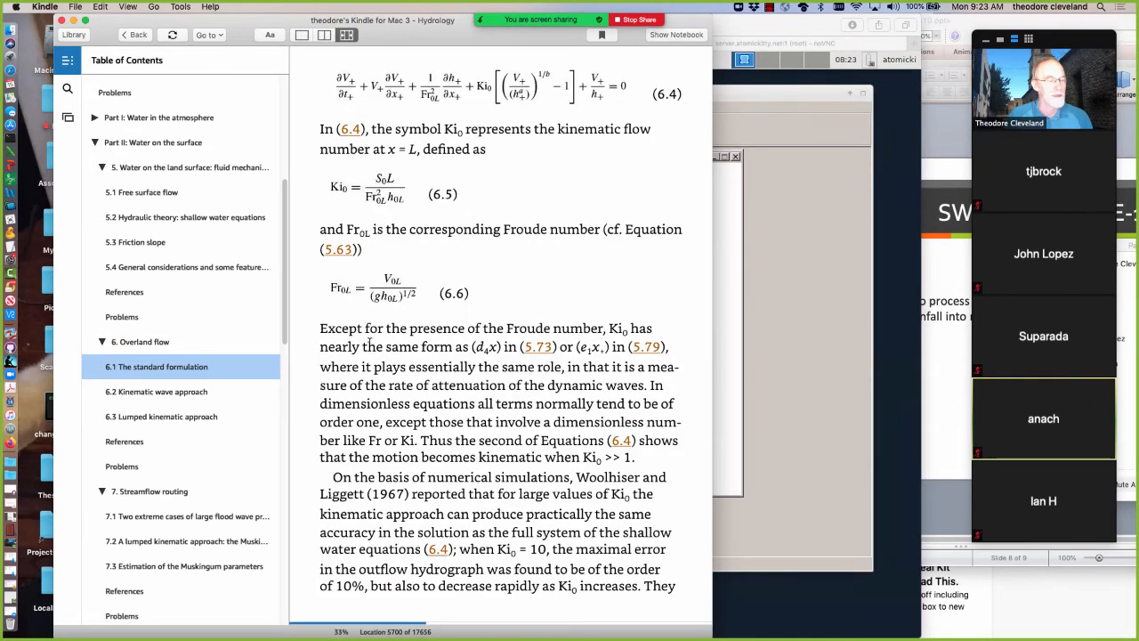
pyautogui.scroll(-1, 368, 341)
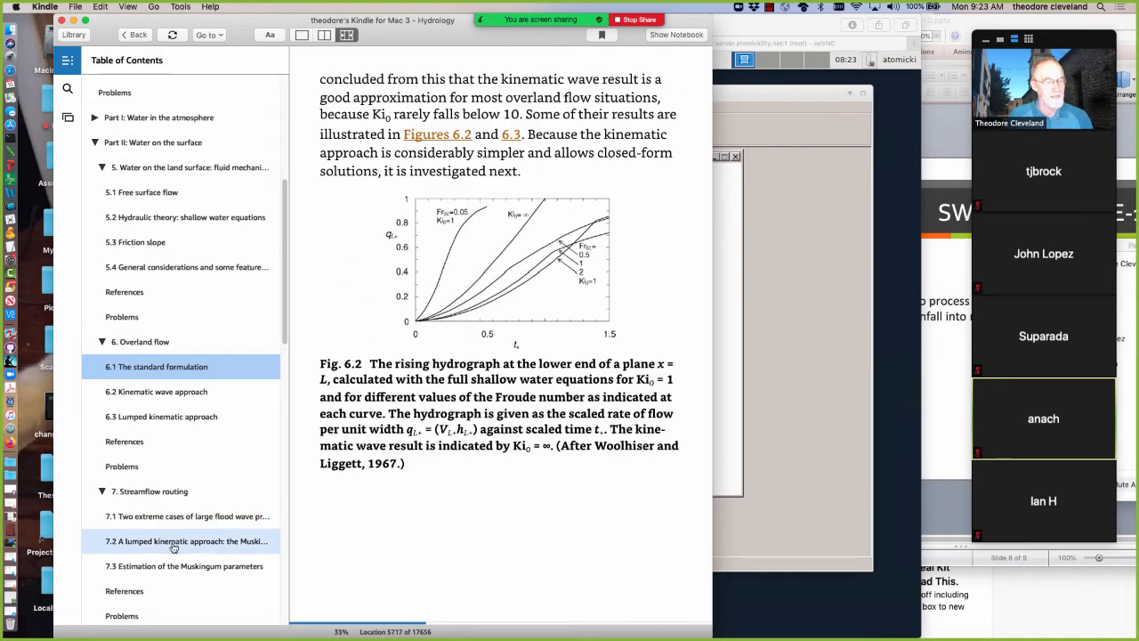
# Skim the book's table of contents around the overland flow and streamflow routing chapters, and minimize Kindle to return to SWMM
pyautogui.scroll(-3, 171, 544)
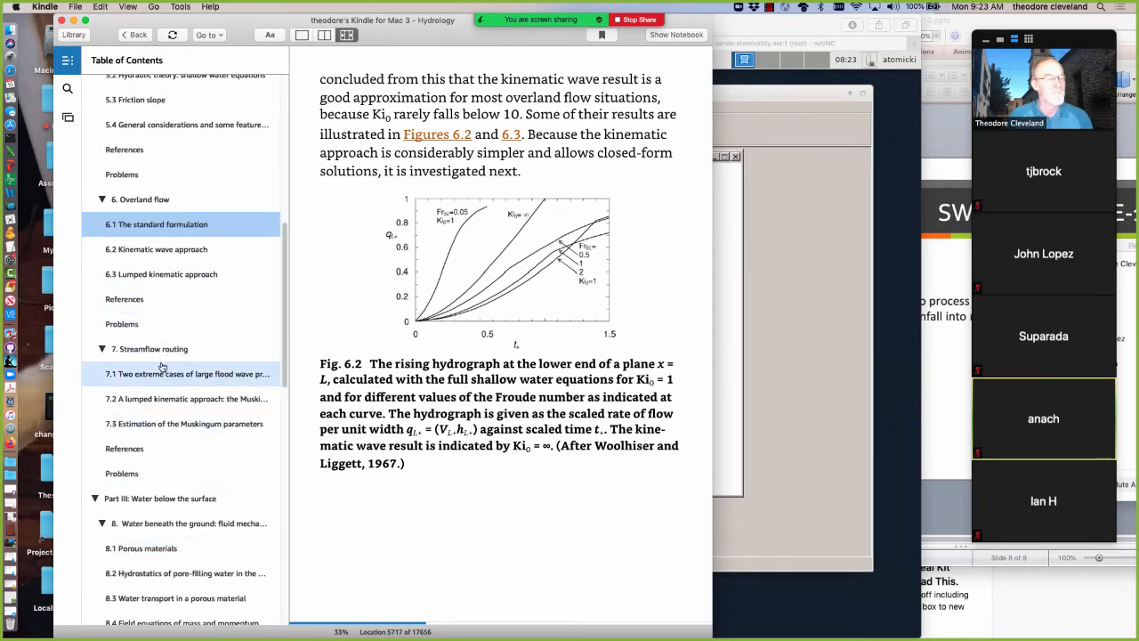
pyautogui.scroll(-2, 156, 427)
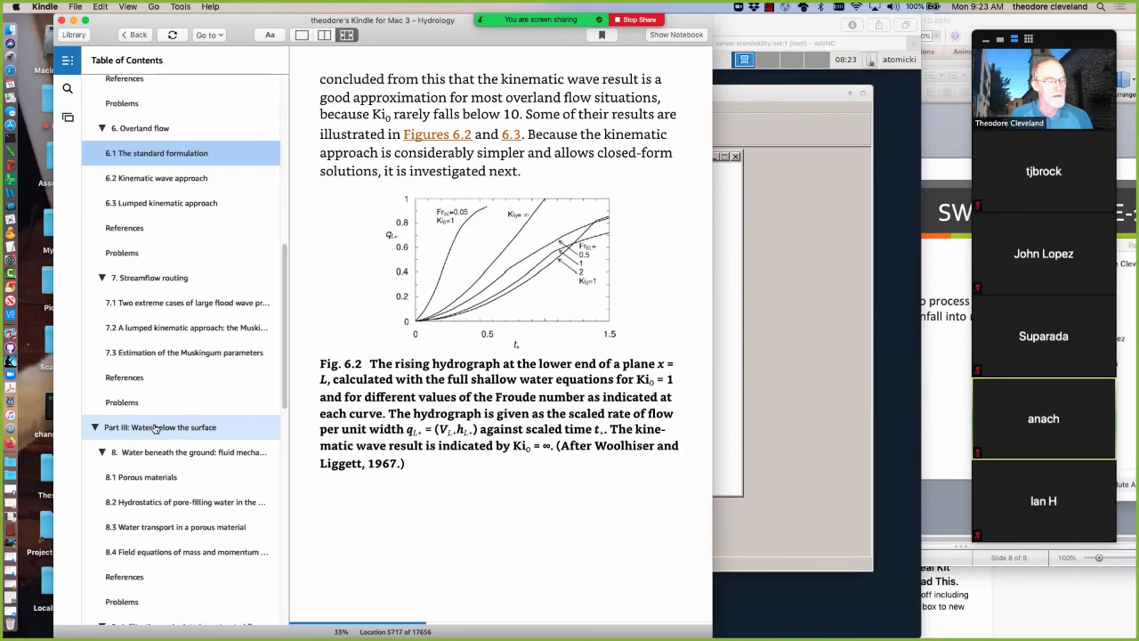
pyautogui.scroll(-2, 156, 429)
pyautogui.scroll(10, 156, 429)
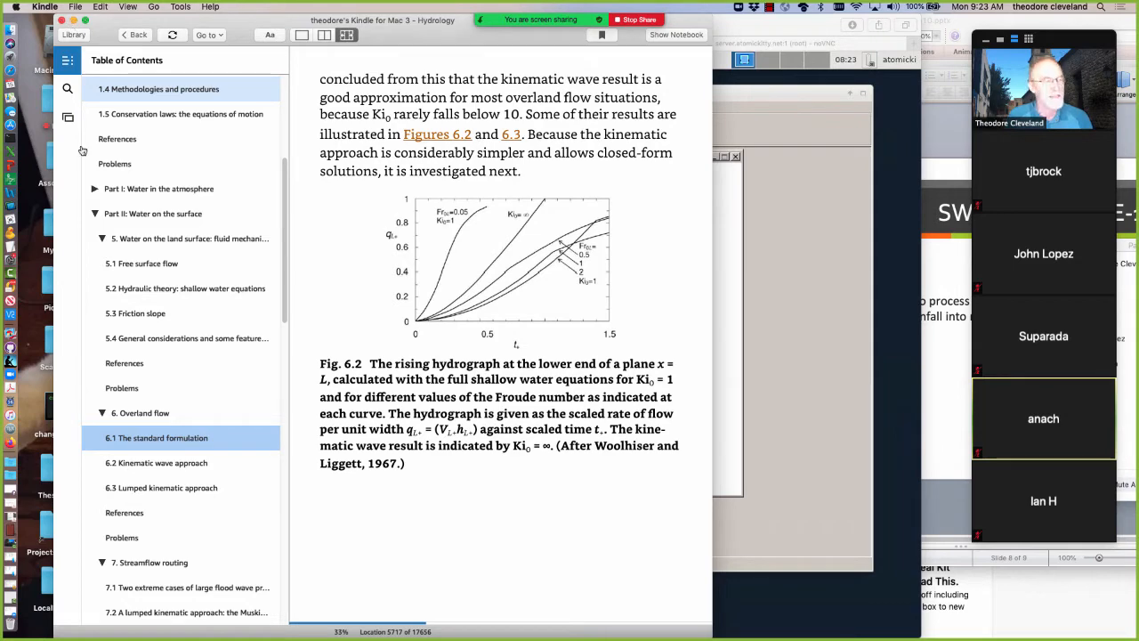
pyautogui.click(72, 21)
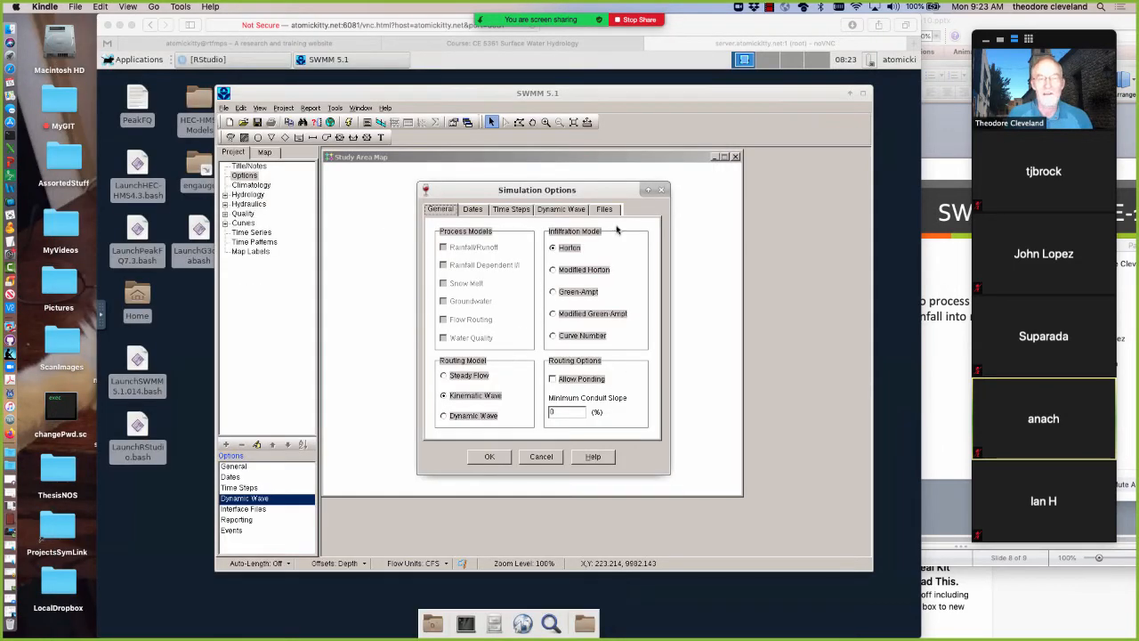
# Review the simulation dates and set the reporting step and dry-weather runoff step to 00:05:00
pyautogui.click(473, 211)
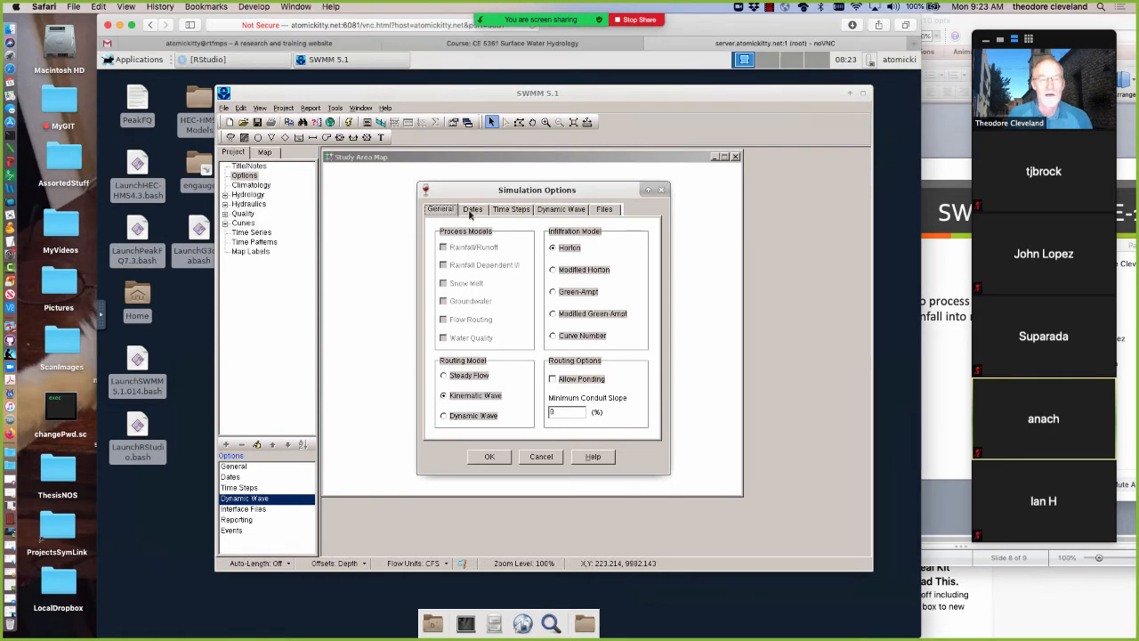
pyautogui.click(472, 211)
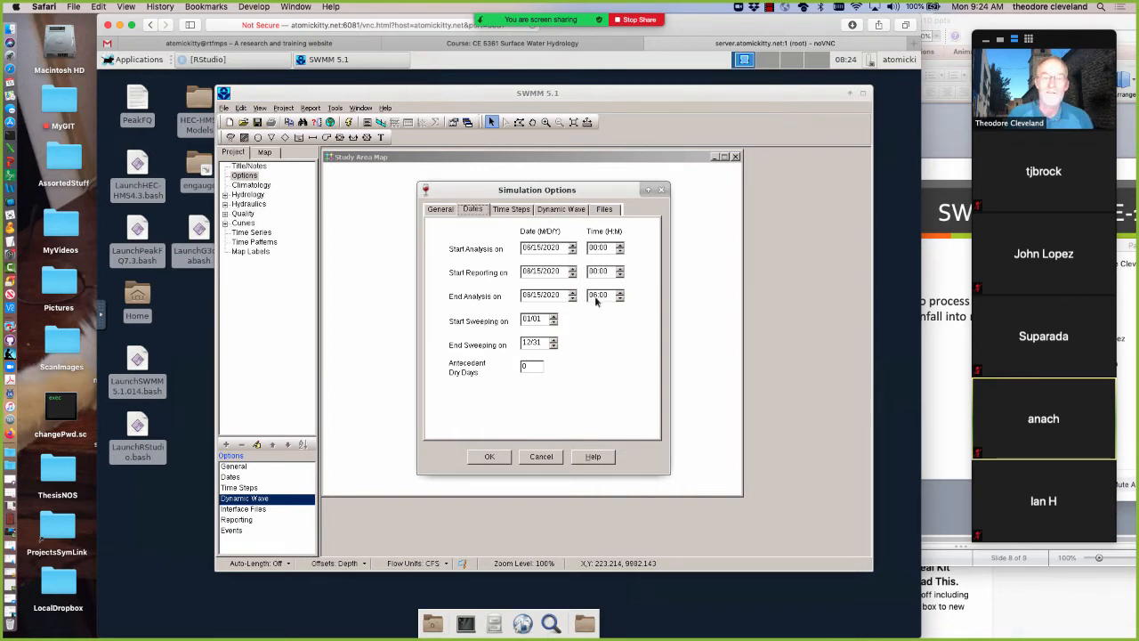
pyautogui.click(513, 212)
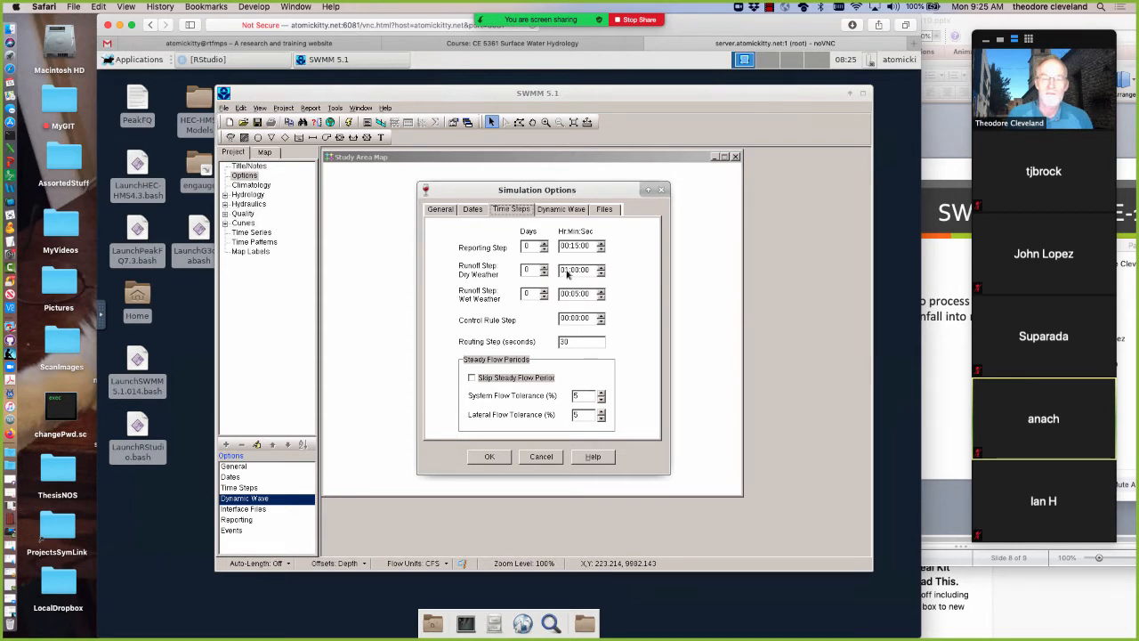
pyautogui.doubleClick(567, 271)
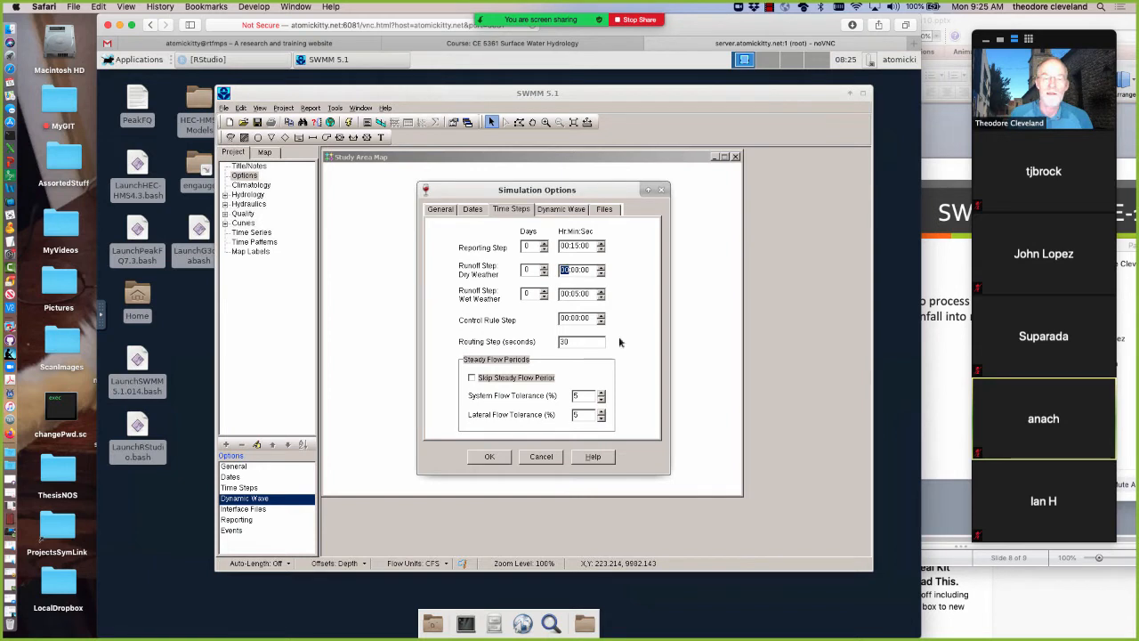
pyautogui.press('Right')
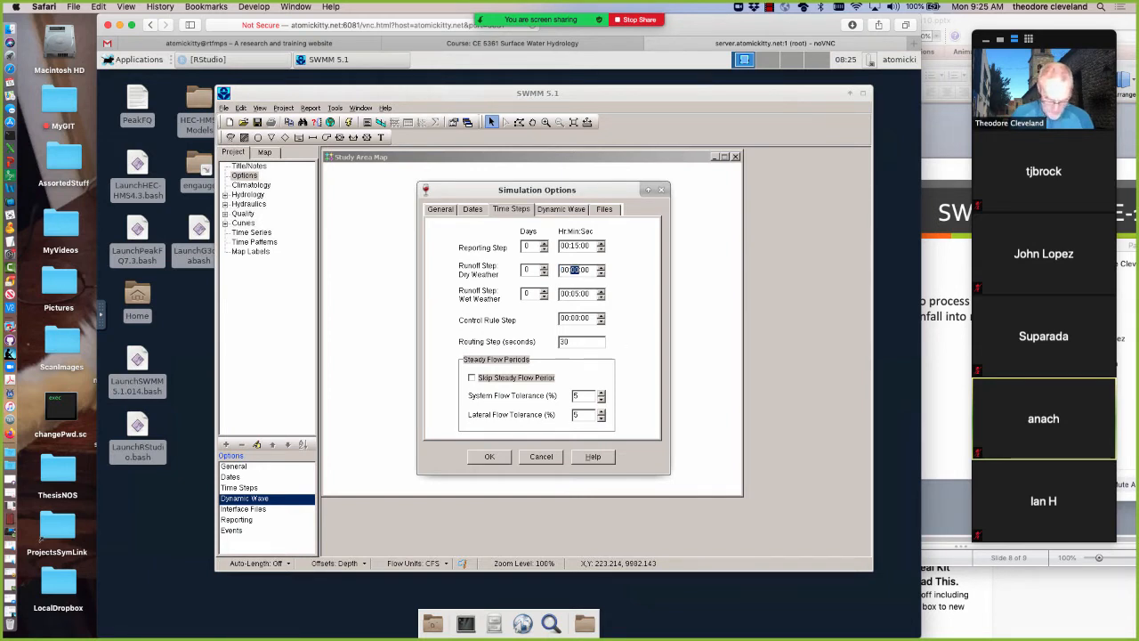
pyautogui.write('05')
pyautogui.click(575, 246)
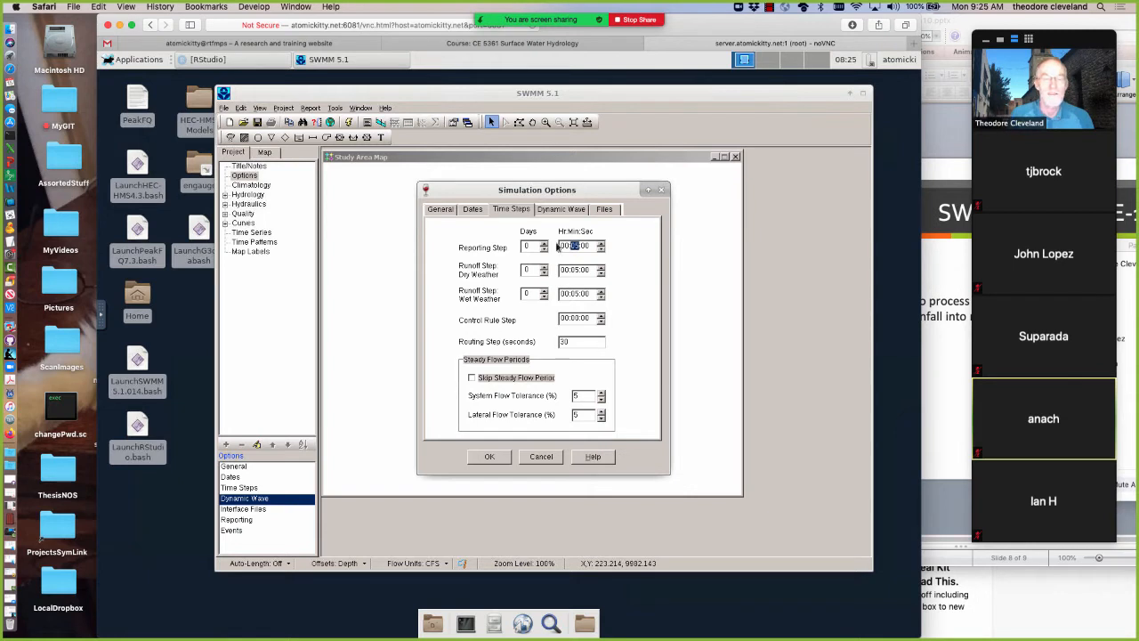
# Review the Dynamic Wave choices and the interface file settings, and accept the simulation options
pyautogui.click(566, 210)
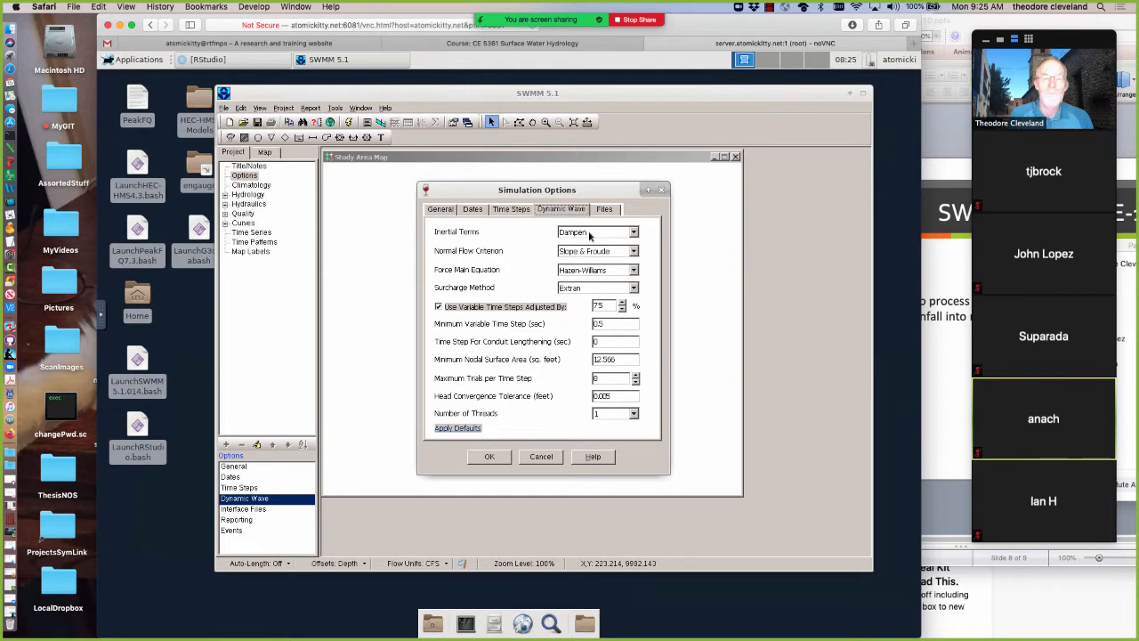
pyautogui.click(634, 233)
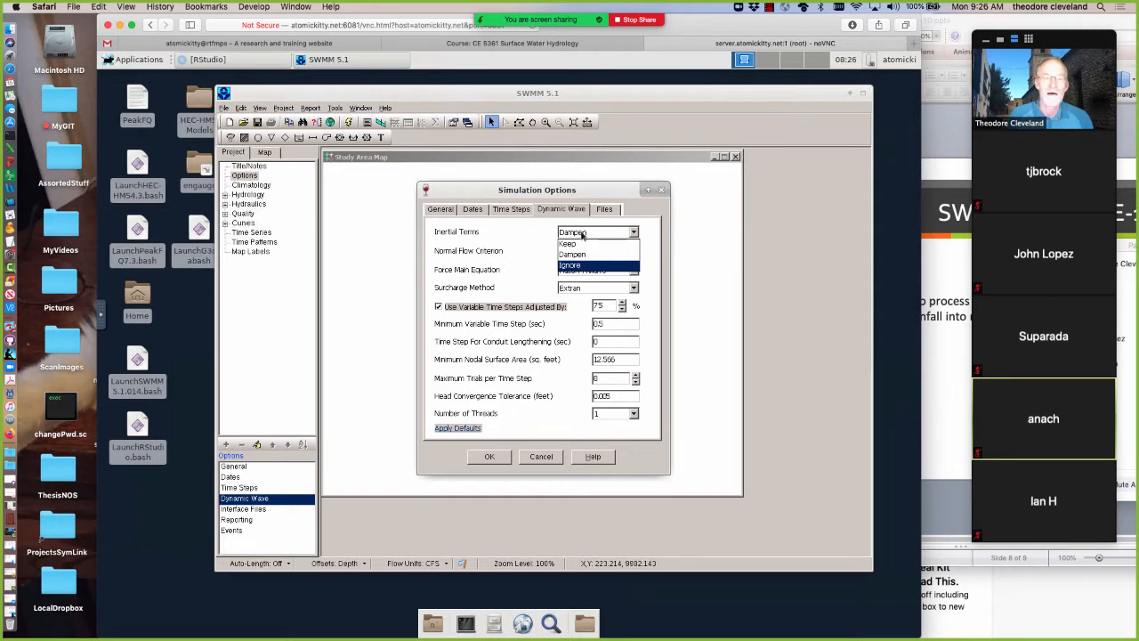
pyautogui.click(584, 235)
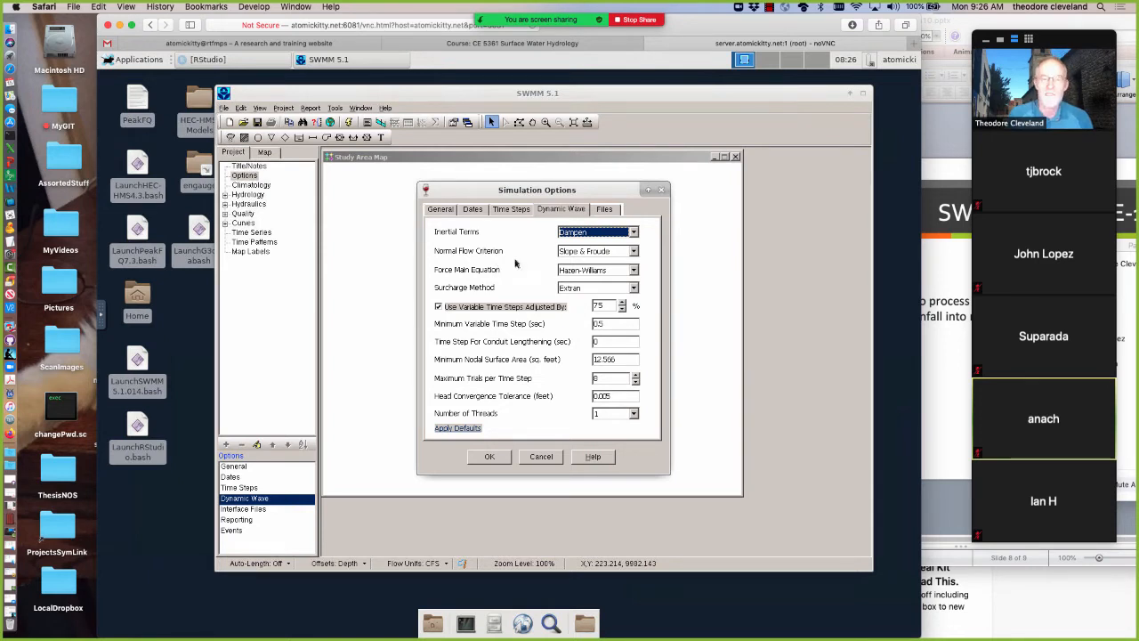
pyautogui.click(596, 252)
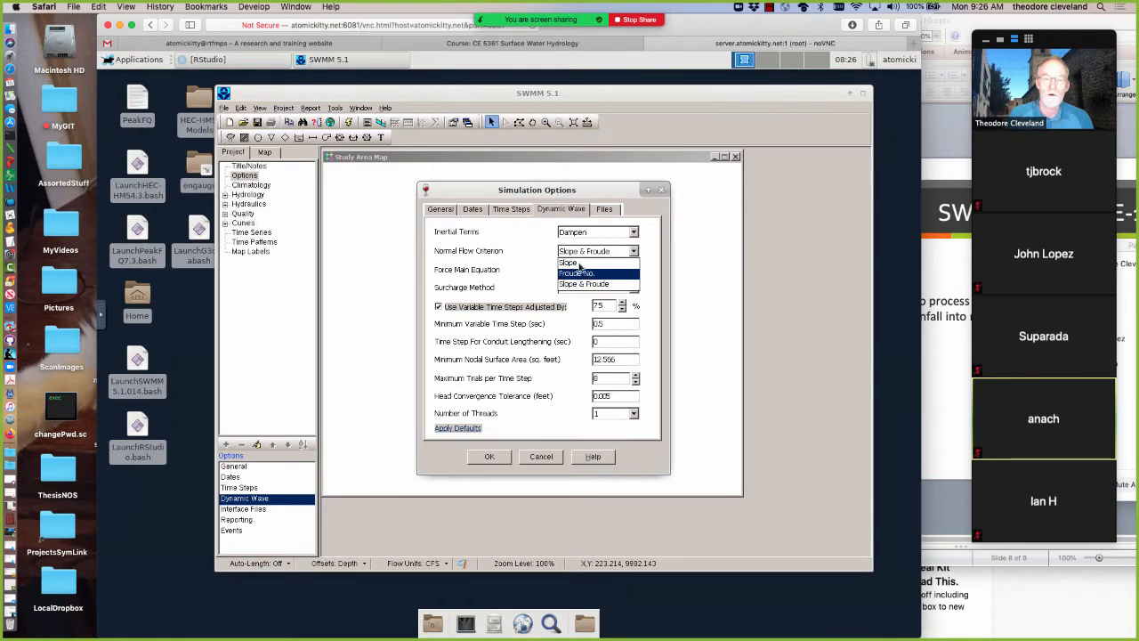
pyautogui.click(496, 253)
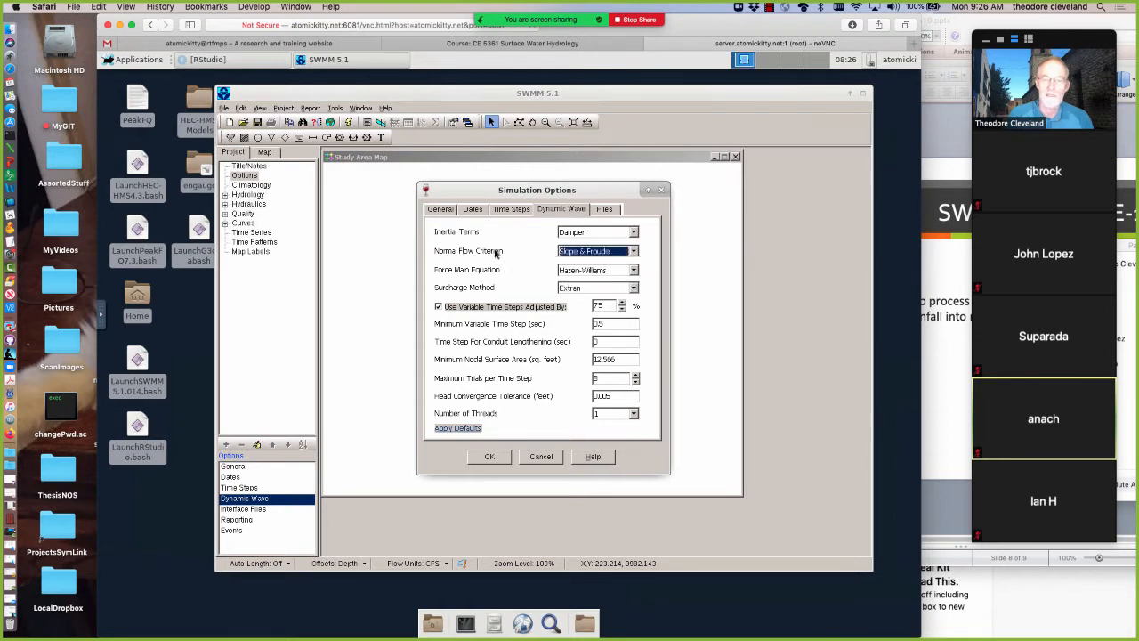
pyautogui.click(606, 289)
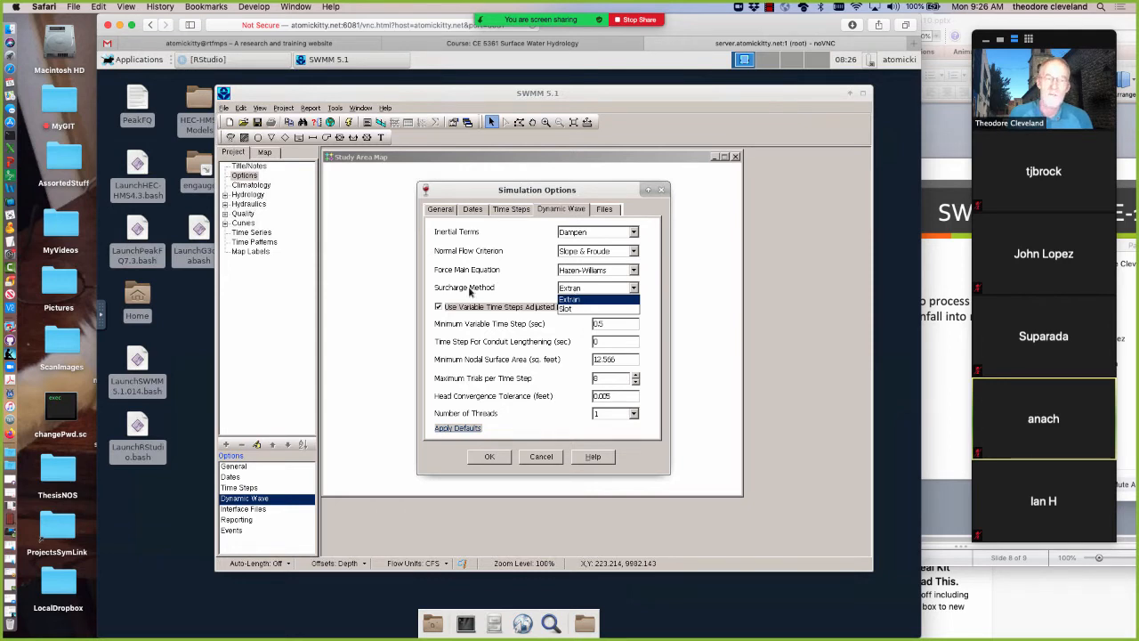
pyautogui.click(470, 291)
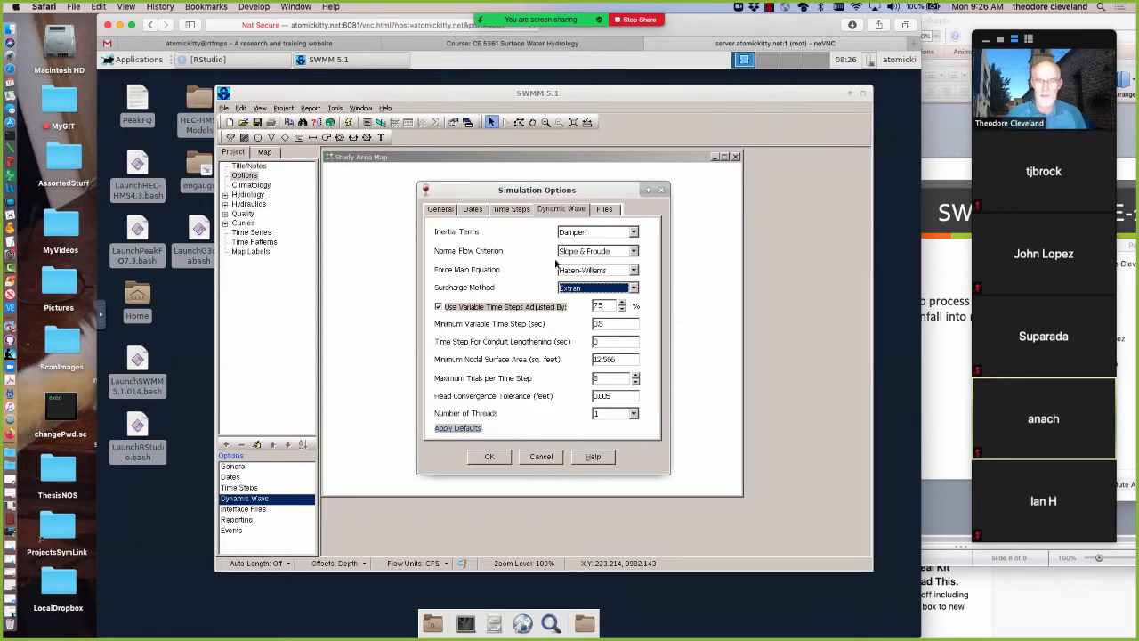
pyautogui.click(607, 209)
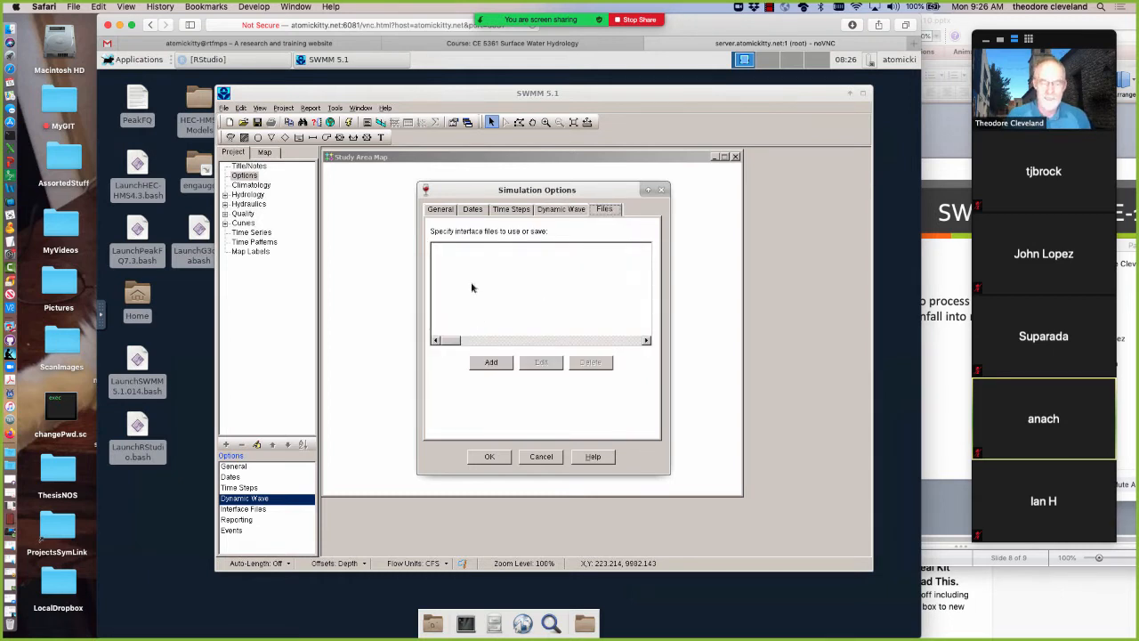
pyautogui.click(488, 455)
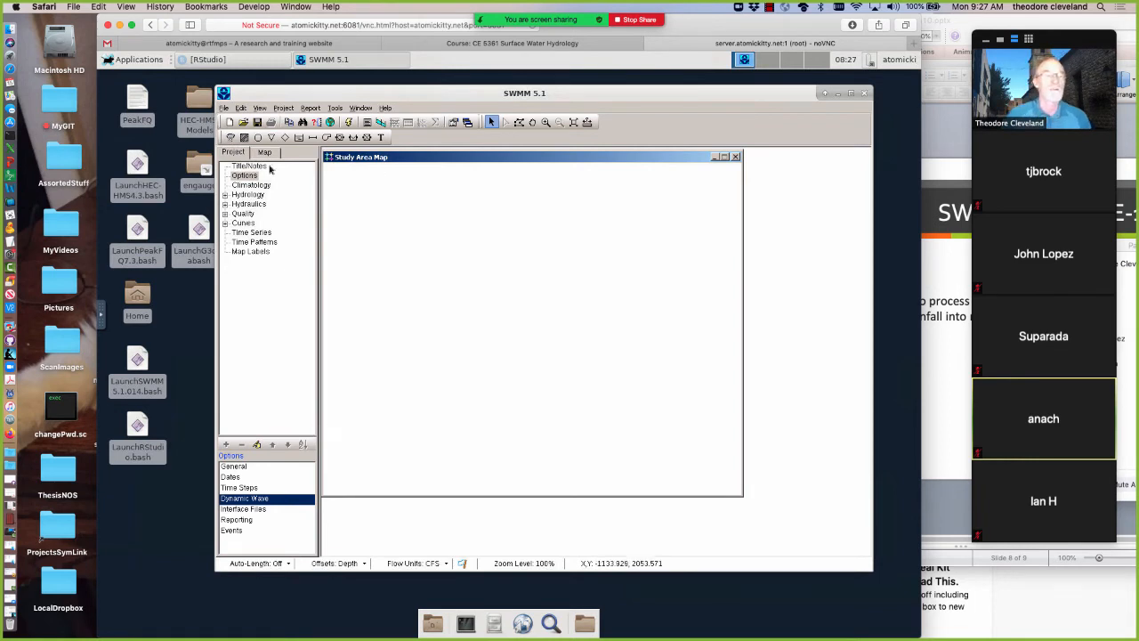
# Place a single-vertex subcatchment near the upper-left corner of the study area map
pyautogui.click(244, 137)
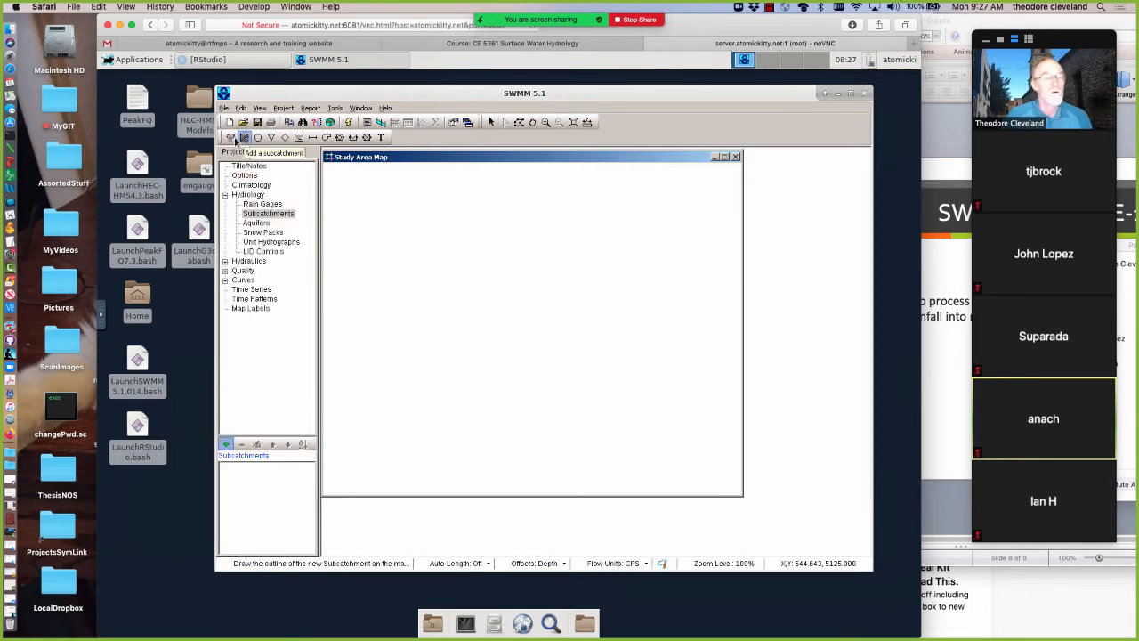
pyautogui.click(383, 189)
pyautogui.rightClick(417, 239)
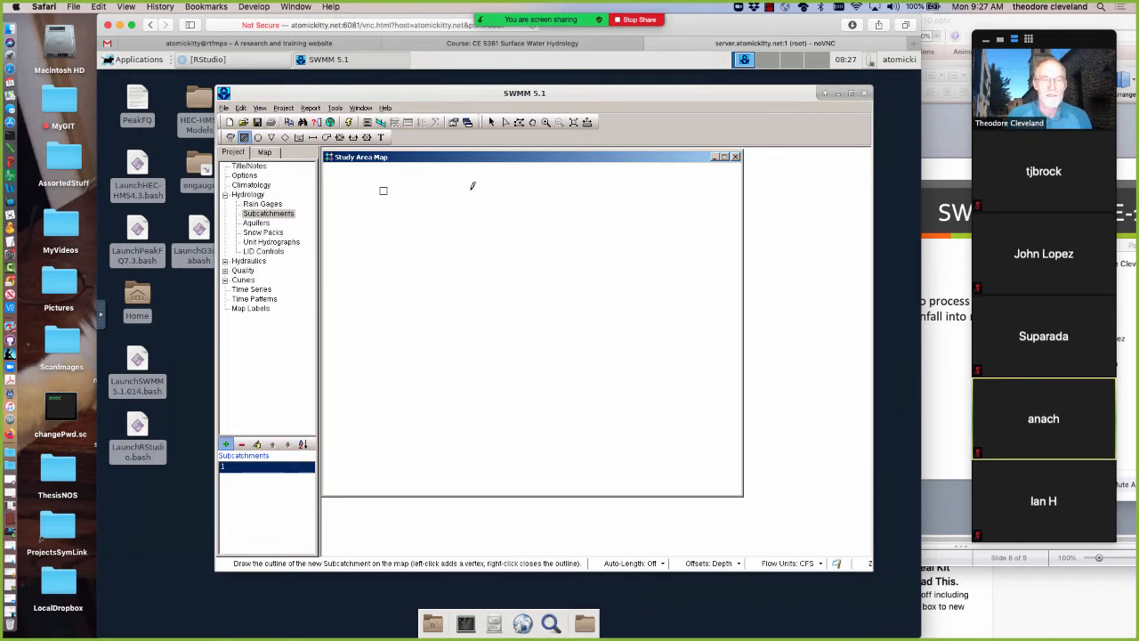
# Outline an irregular polygonal subcatchment across the middle of the study area map
pyautogui.click(469, 191)
pyautogui.click(423, 286)
pyautogui.click(578, 390)
pyautogui.click(630, 316)
pyautogui.click(609, 251)
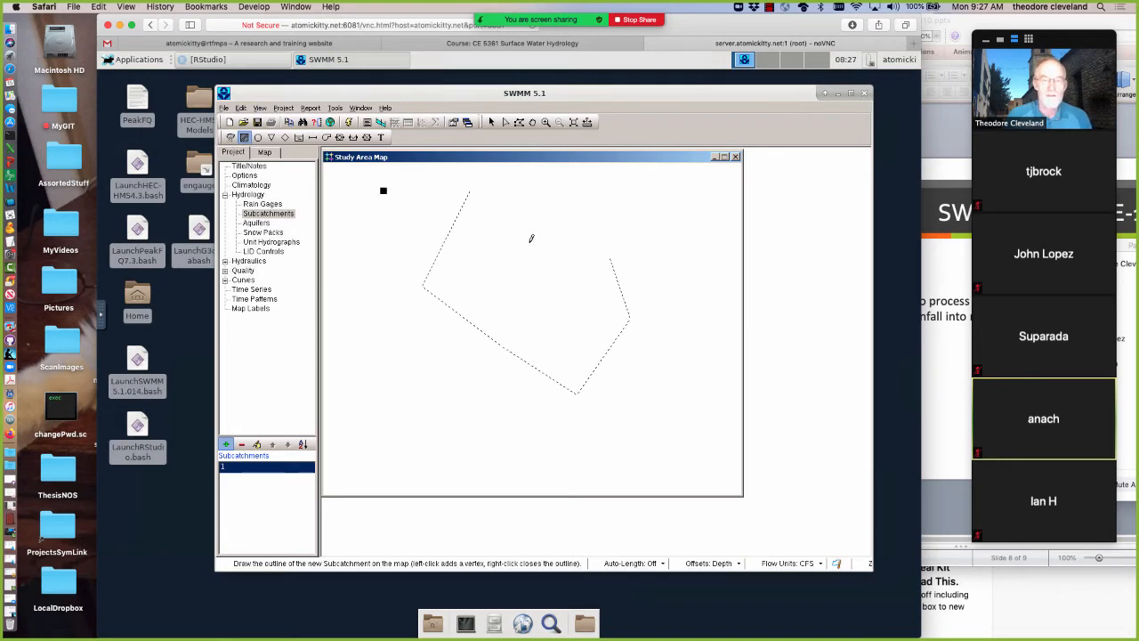
pyautogui.click(484, 187)
pyautogui.rightClick(471, 185)
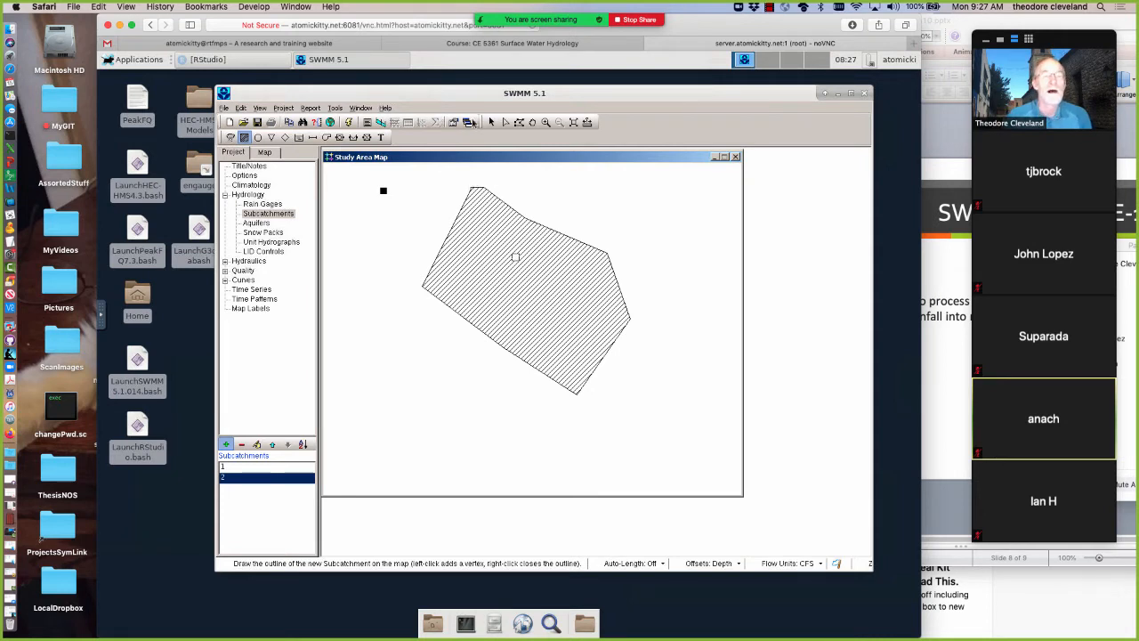
# Delete the single-point subcatchment from the study area map
pyautogui.click(492, 123)
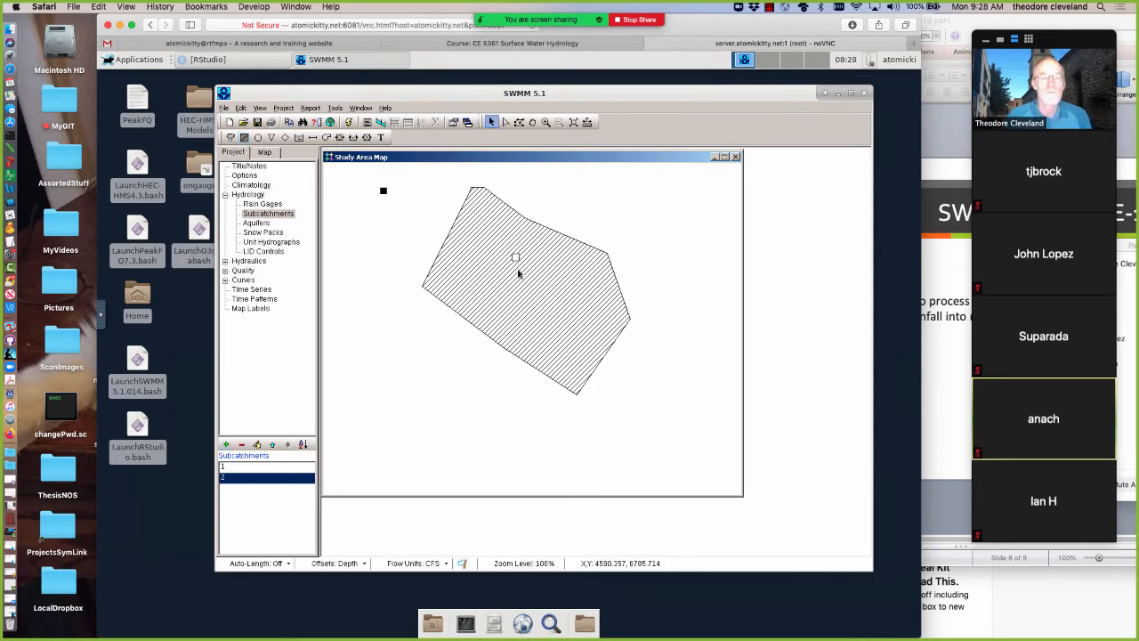
pyautogui.click(385, 193)
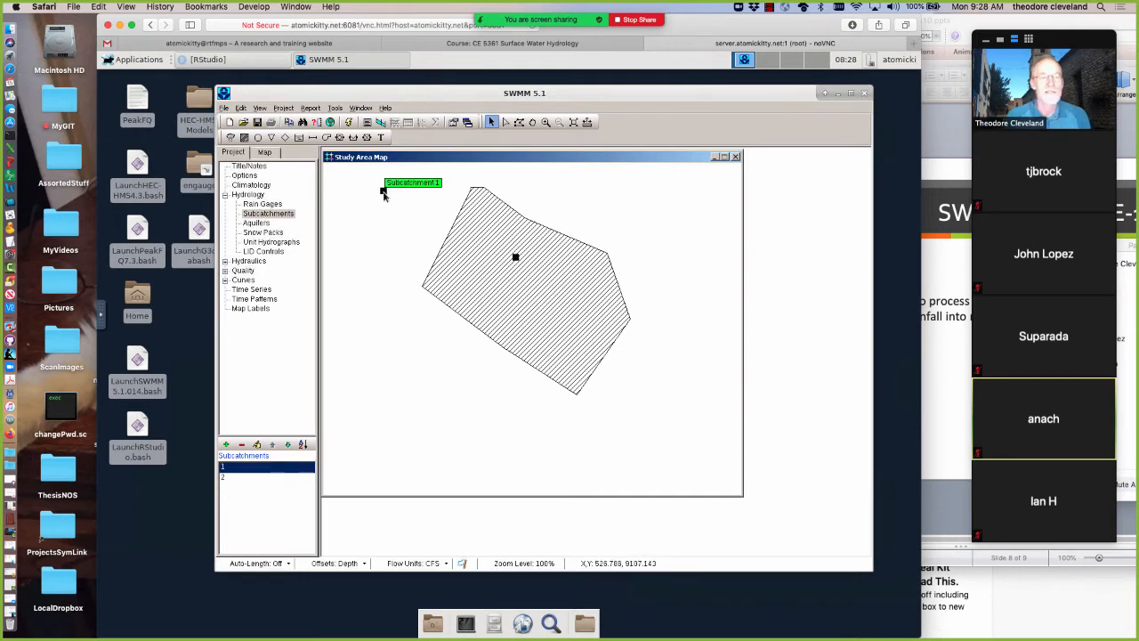
pyautogui.rightClick(383, 193)
pyautogui.click(401, 221)
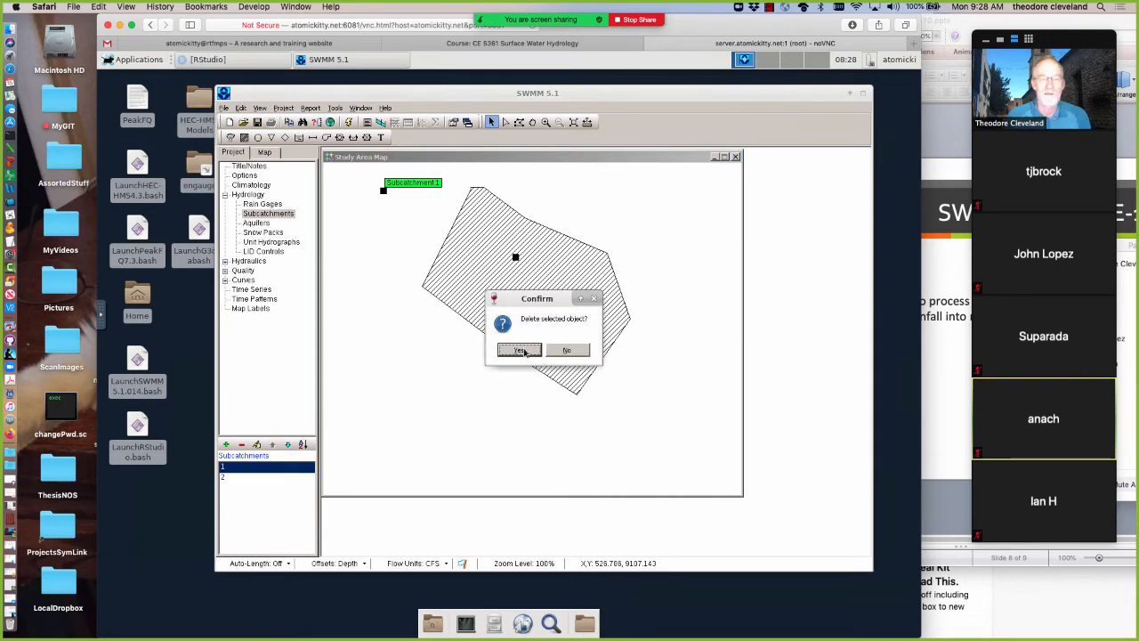
pyautogui.click(525, 351)
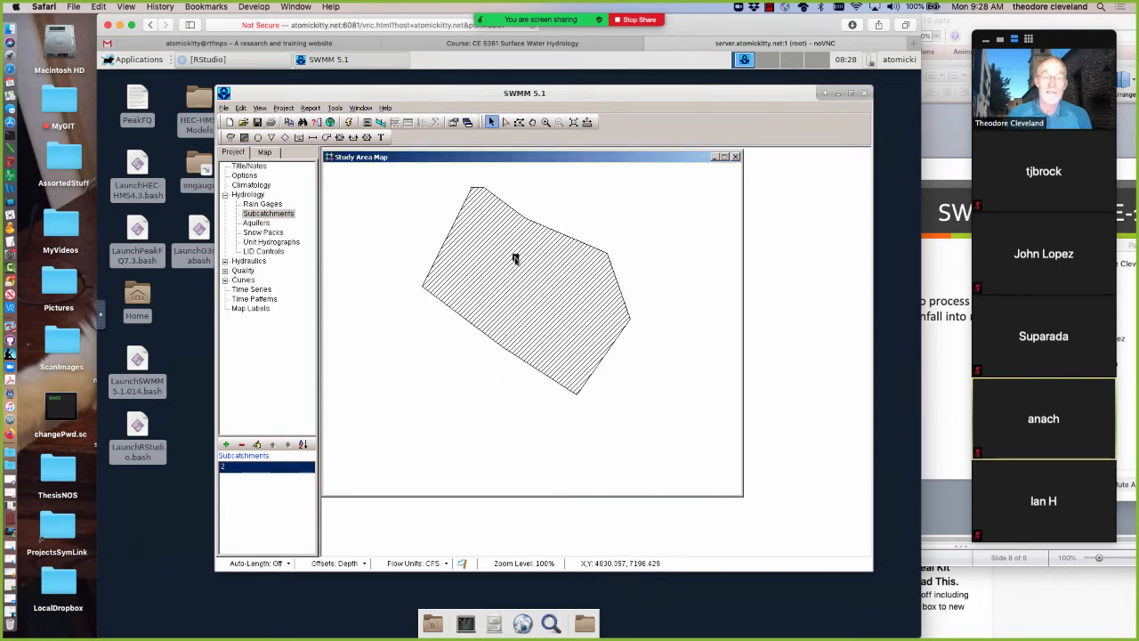
# Delete the hatched polygonal subcatchment to empty the study area map
pyautogui.rightClick(514, 256)
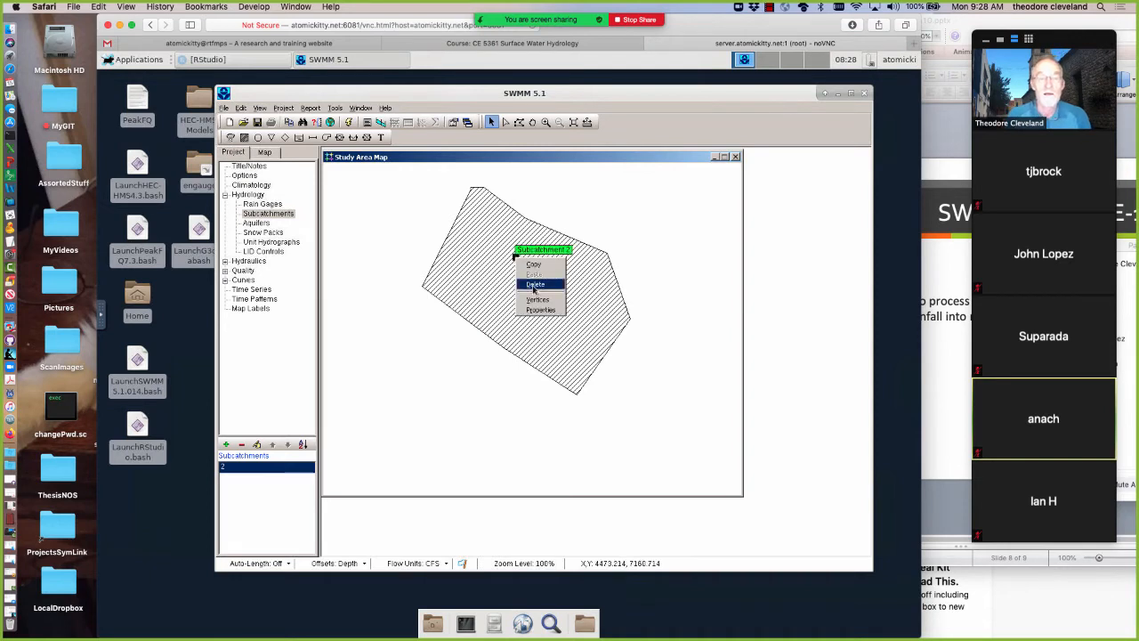
pyautogui.click(535, 284)
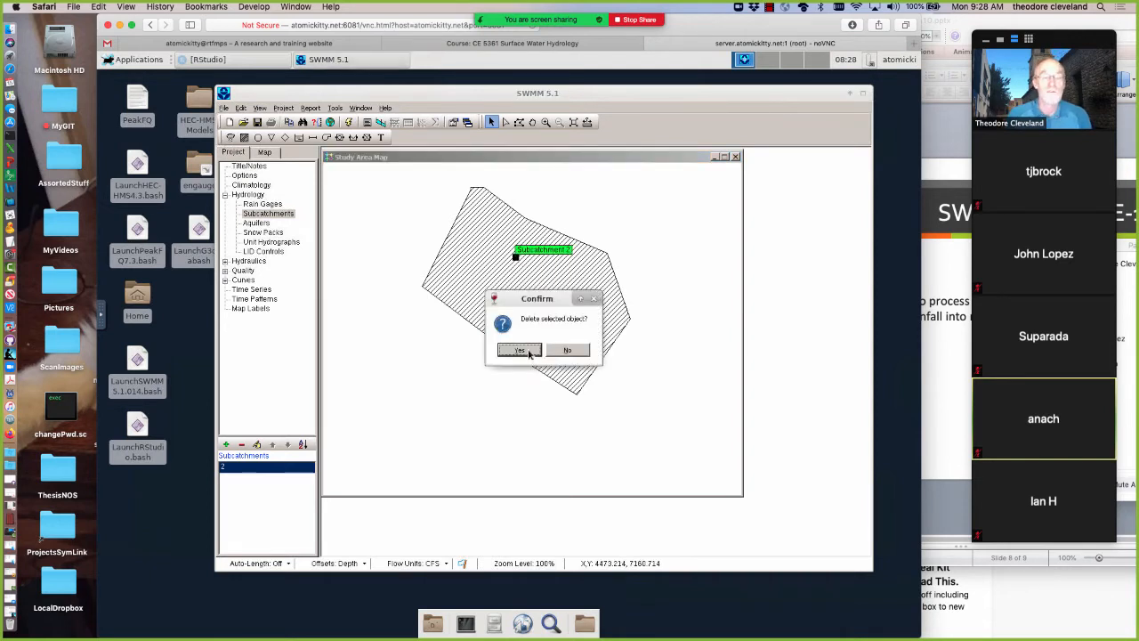
pyautogui.press('Return')
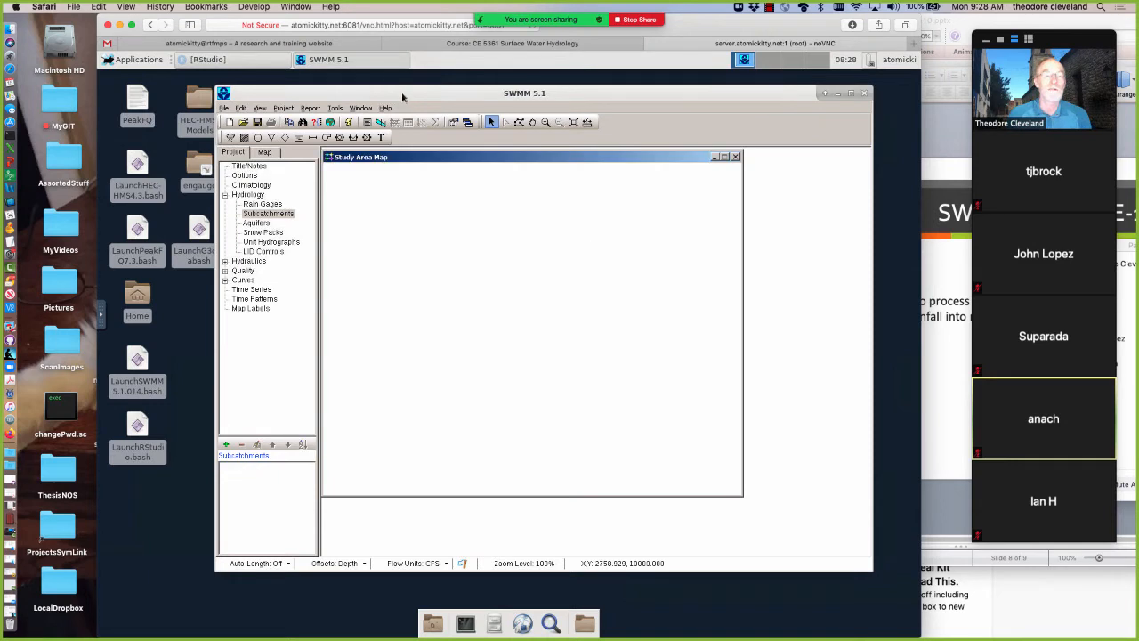
# Shift the SWMM window aside and open the HEC-HMS-Models/AshCreek/AshCreekData folder in the file manager
pyautogui.moveTo(567, 100)
pyautogui.mouseDown()
pyautogui.moveTo(603, 113)
pyautogui.moveTo(654, 106)
pyautogui.moveTo(561, 100)
pyautogui.mouseUp()
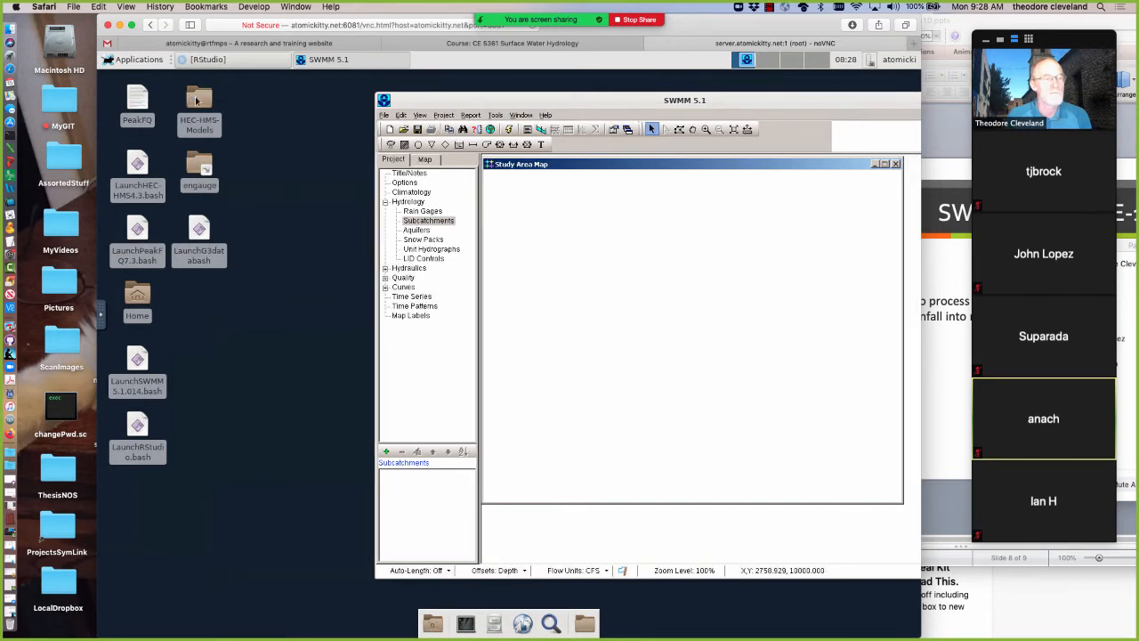
pyautogui.doubleClick(197, 101)
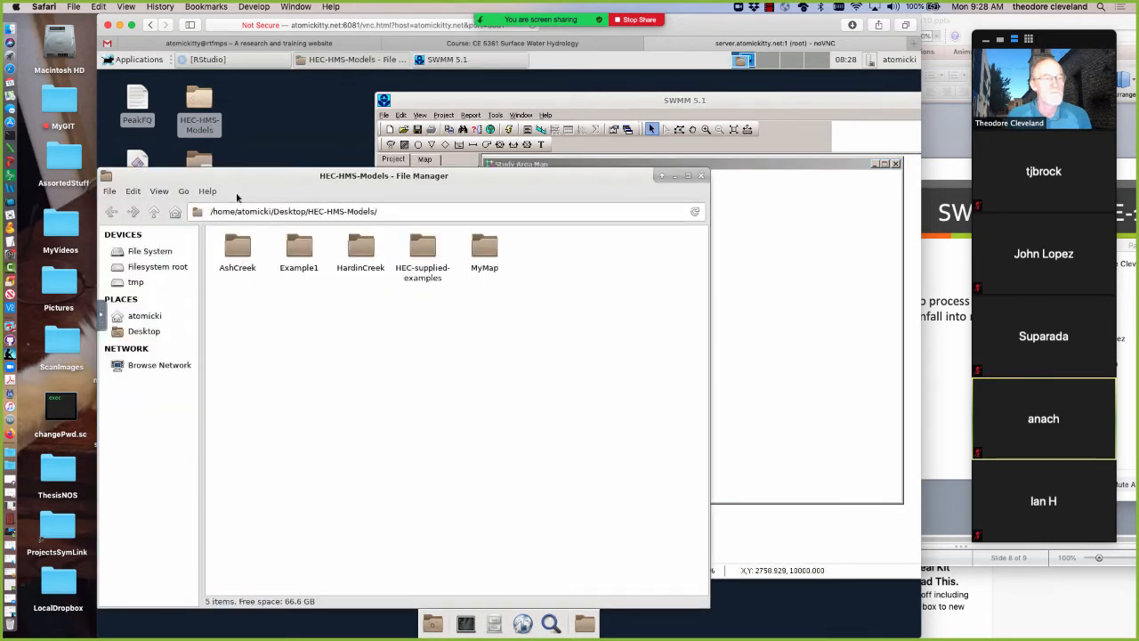
pyautogui.click(238, 255)
pyautogui.doubleClick(239, 256)
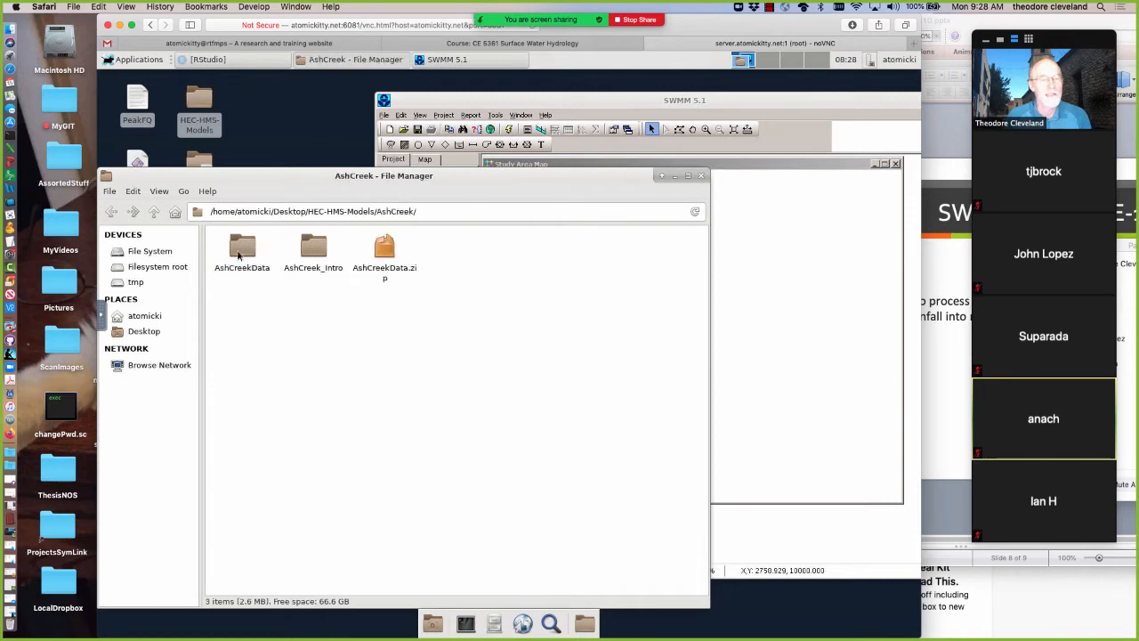
pyautogui.doubleClick(243, 253)
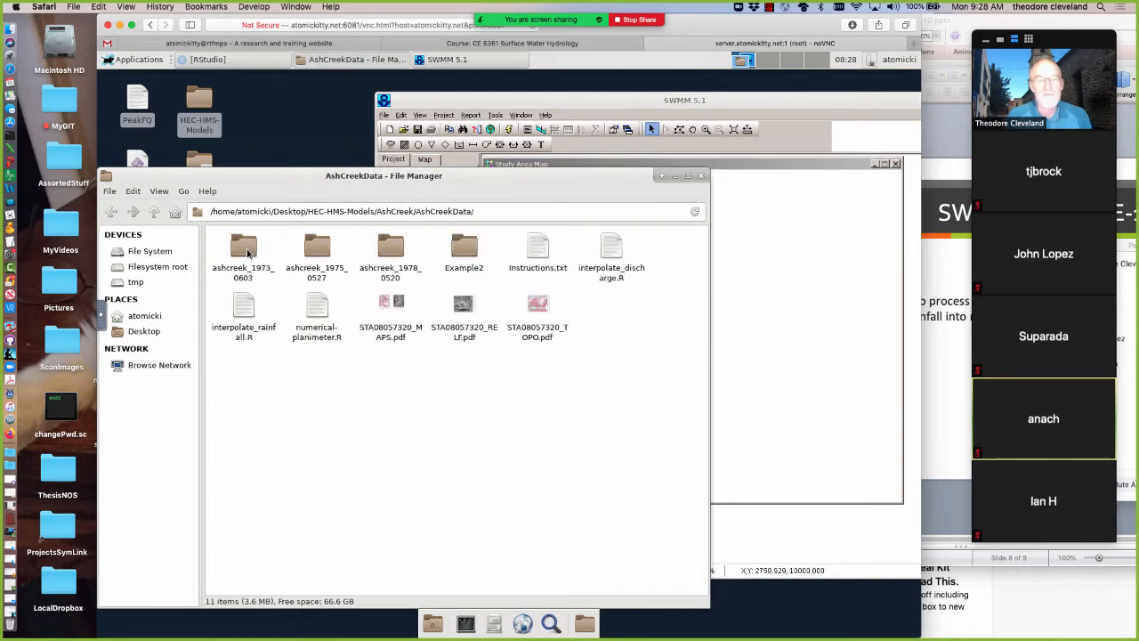
# Copy the relief map file STA08057320_RELF.pdf from the AshCreekData folder
pyautogui.click(461, 307)
pyautogui.rightClick(462, 308)
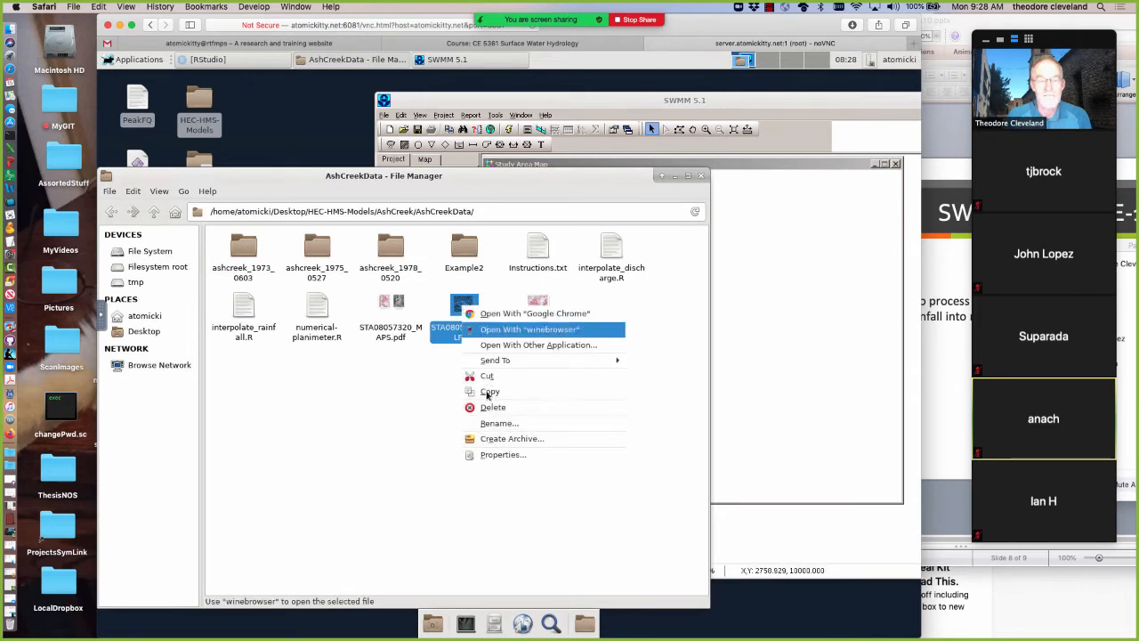
pyautogui.click(489, 392)
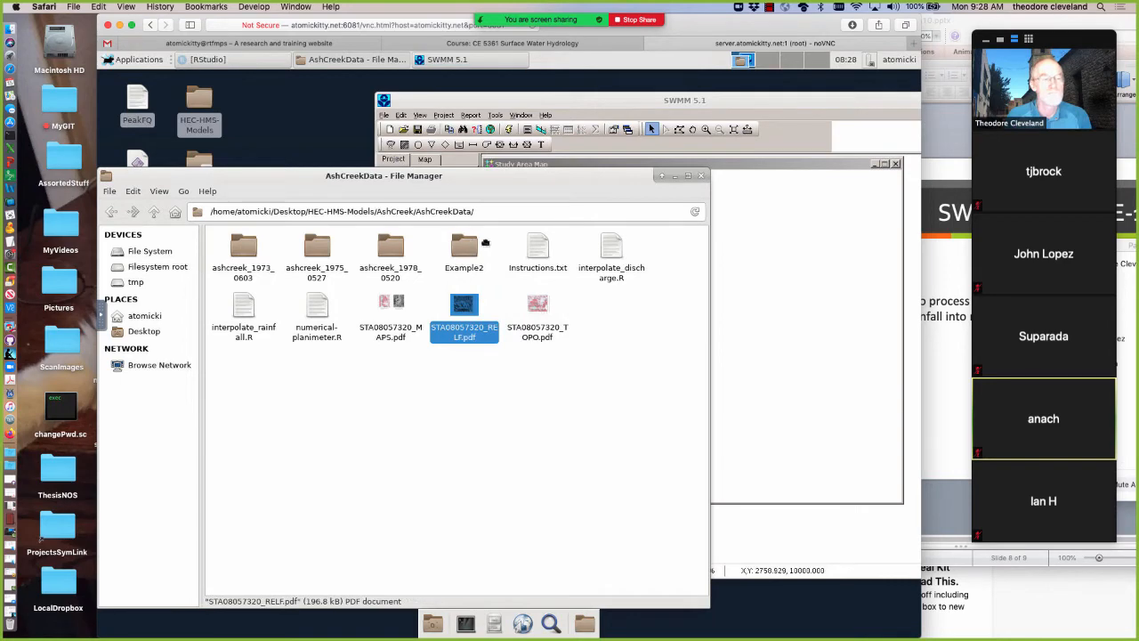
# Move the AshCreekData window aside and create a desktop folder named SWMM-Models
pyautogui.moveTo(287, 176); pyautogui.dragTo(485, 242)
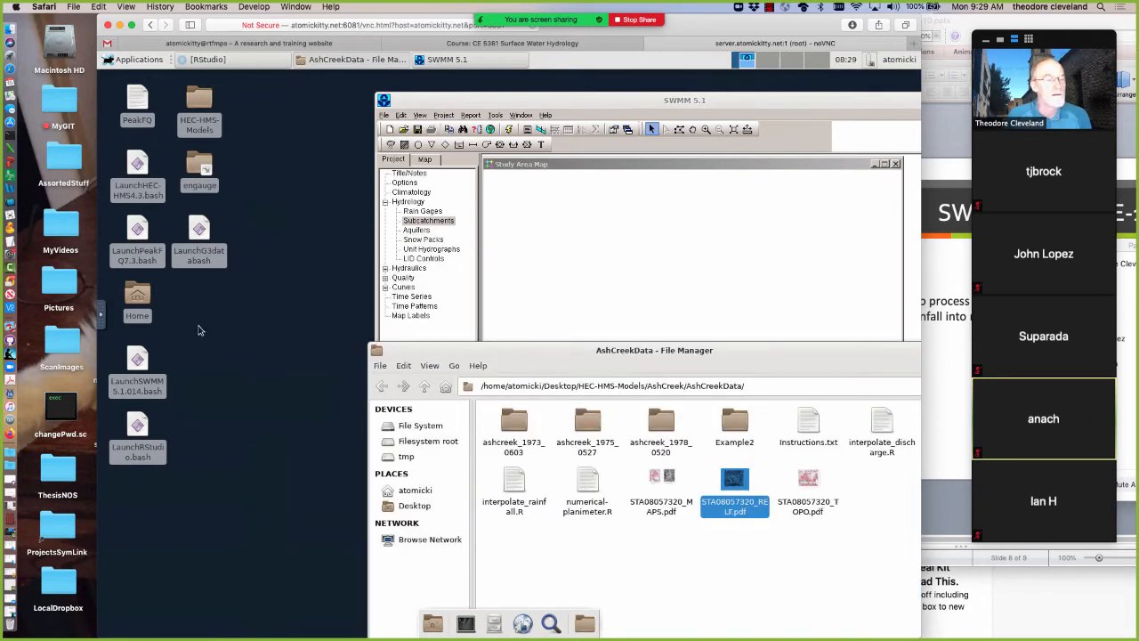
pyautogui.rightClick(200, 330)
pyautogui.click(226, 385)
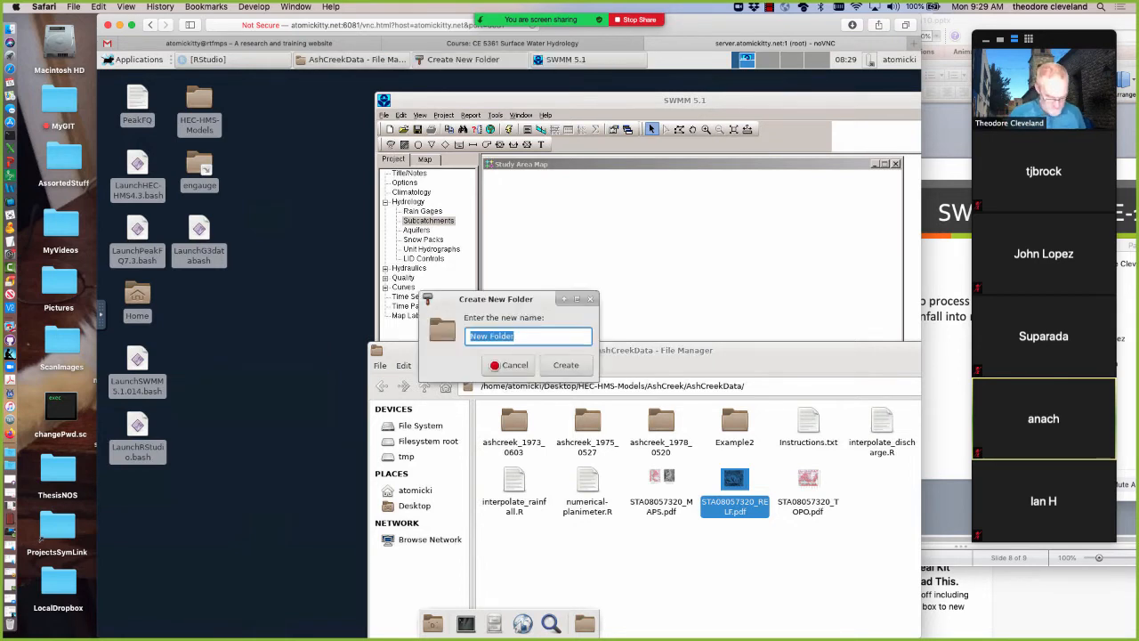
pyautogui.write('SWMM')
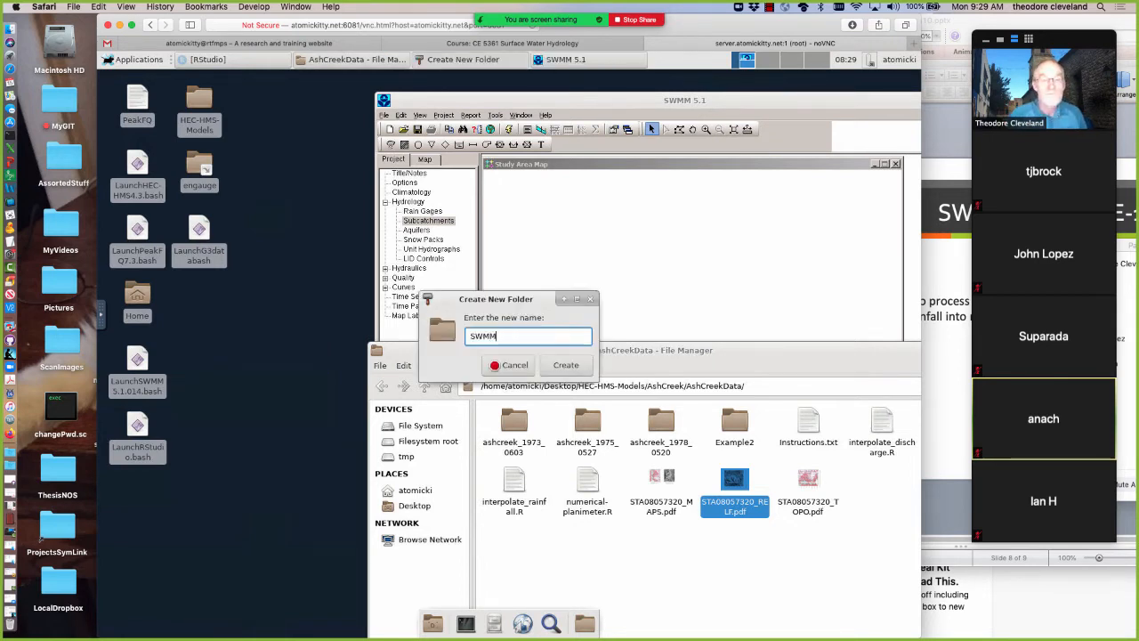
pyautogui.write('-Models')
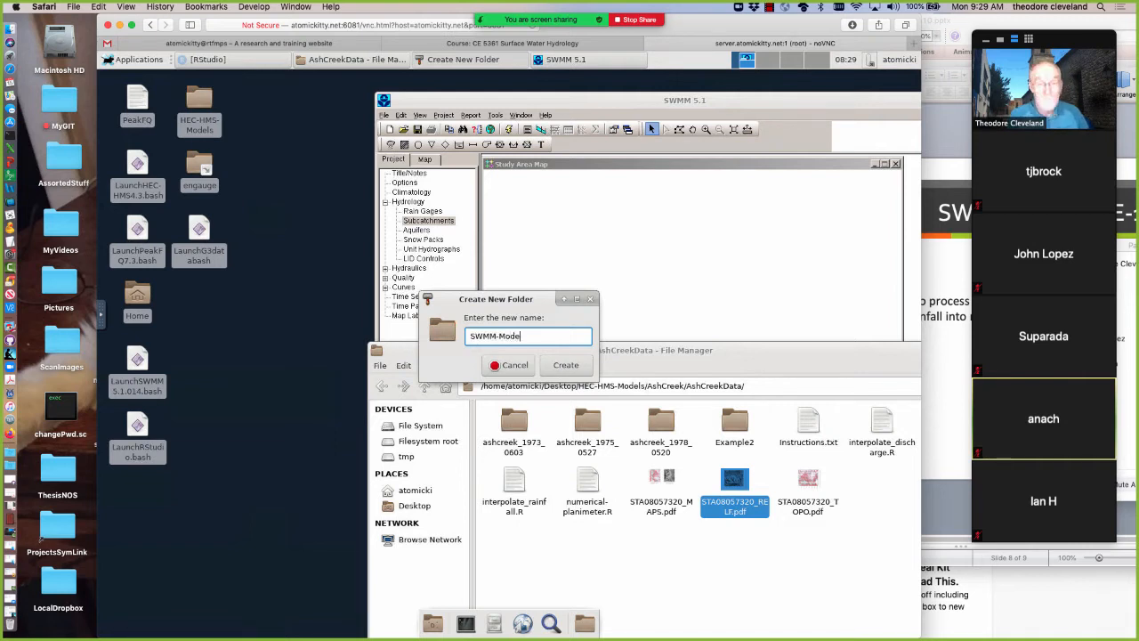
pyautogui.click(564, 365)
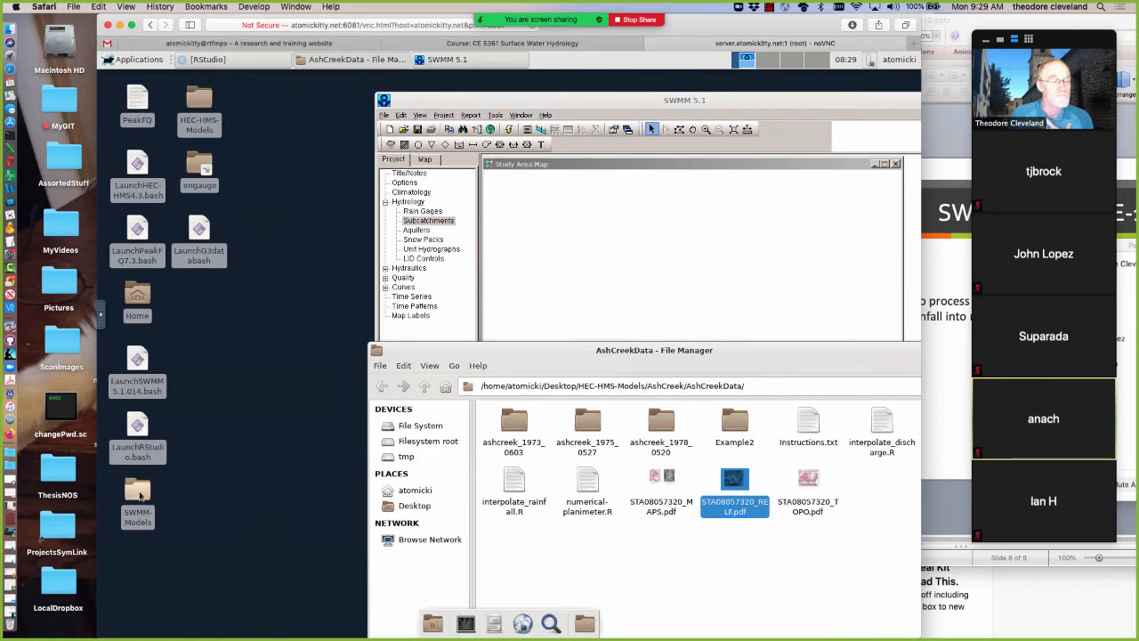
# Paste the copied relief map PDF into the new SWMM-Models folder and put away the AshCreekData window
pyautogui.click(139, 496)
pyautogui.doubleClick(139, 495)
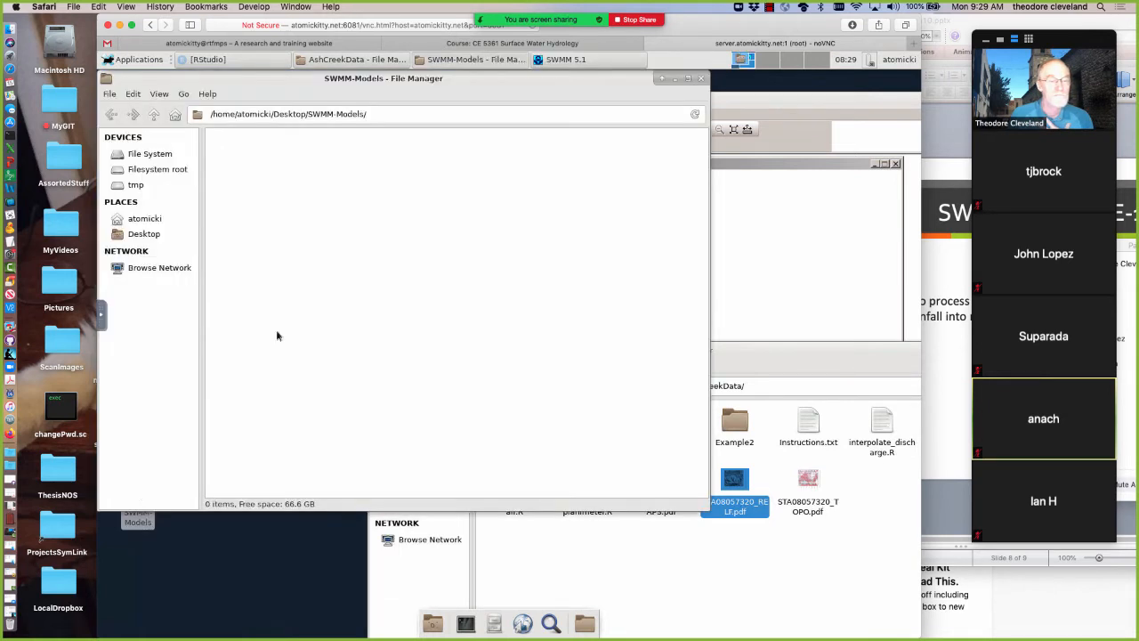
pyautogui.rightClick(292, 217)
pyautogui.press('Down')
pyautogui.press('Down')
pyautogui.press('Down')
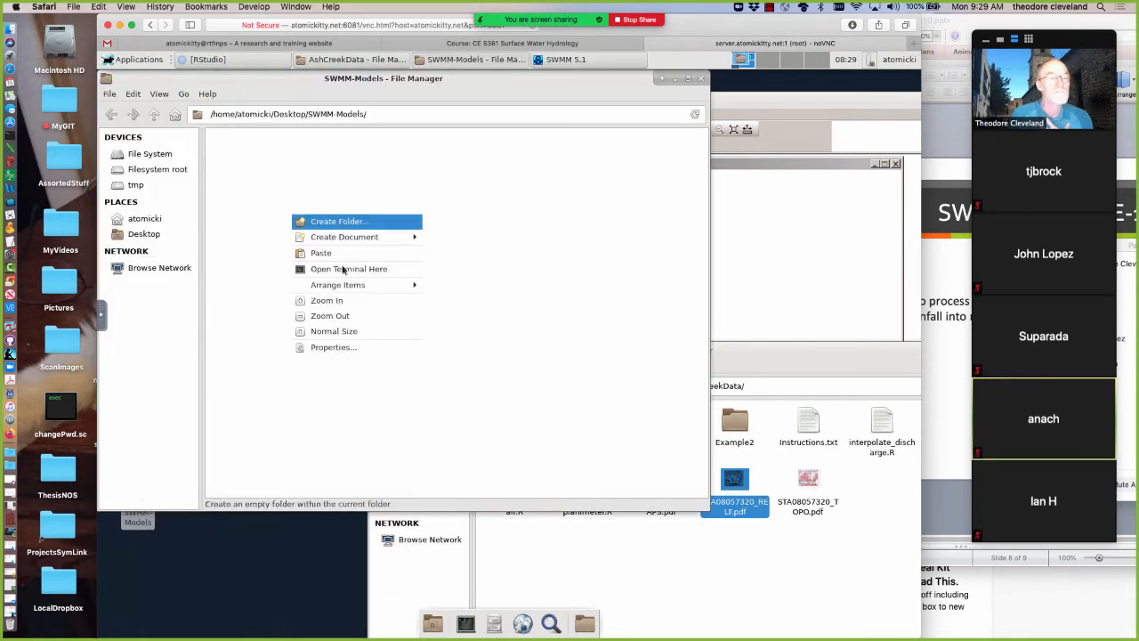
pyautogui.press('Return')
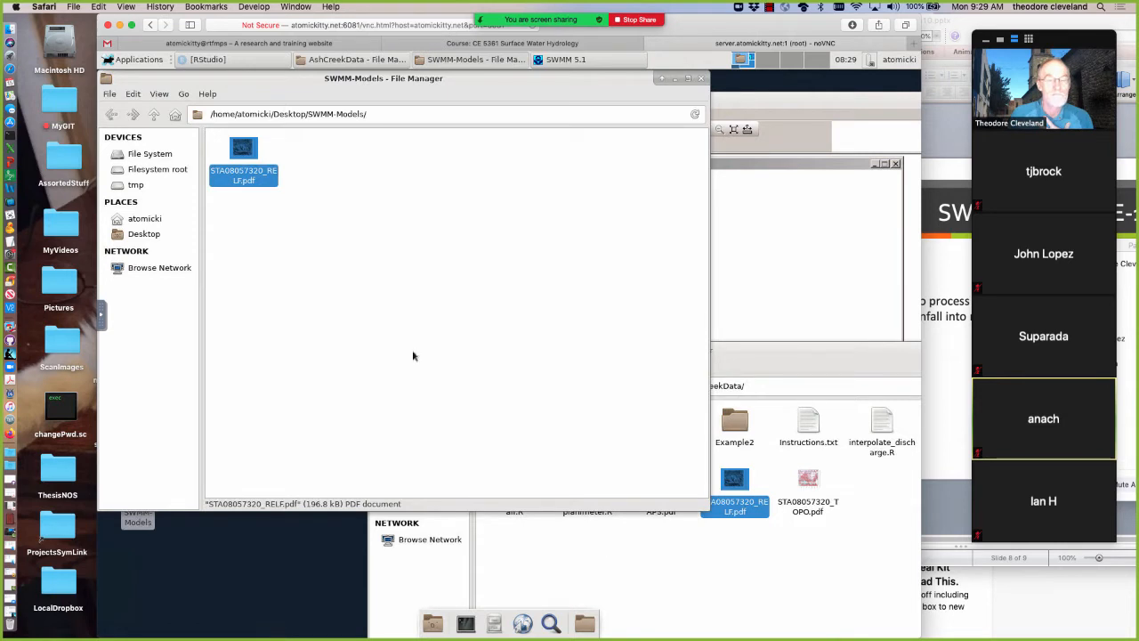
pyautogui.click(872, 349)
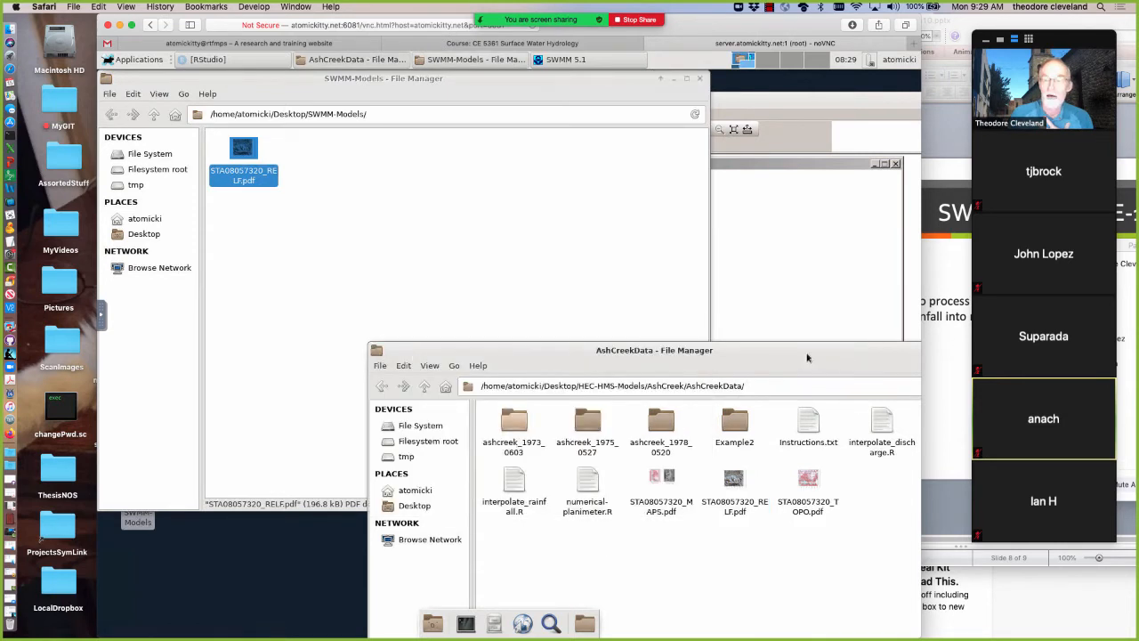
pyautogui.moveTo(872, 349); pyautogui.dragTo(530, 292)
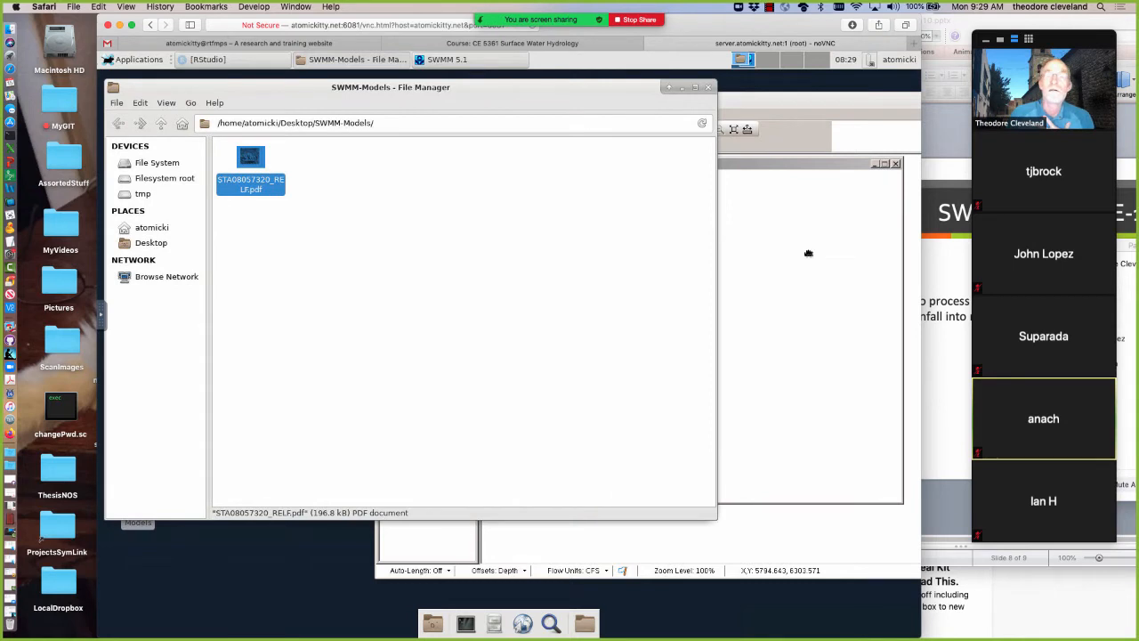
# Switch to SWMM 5.1 and start choosing a backdrop image file for the study area map
pyautogui.click(779, 234)
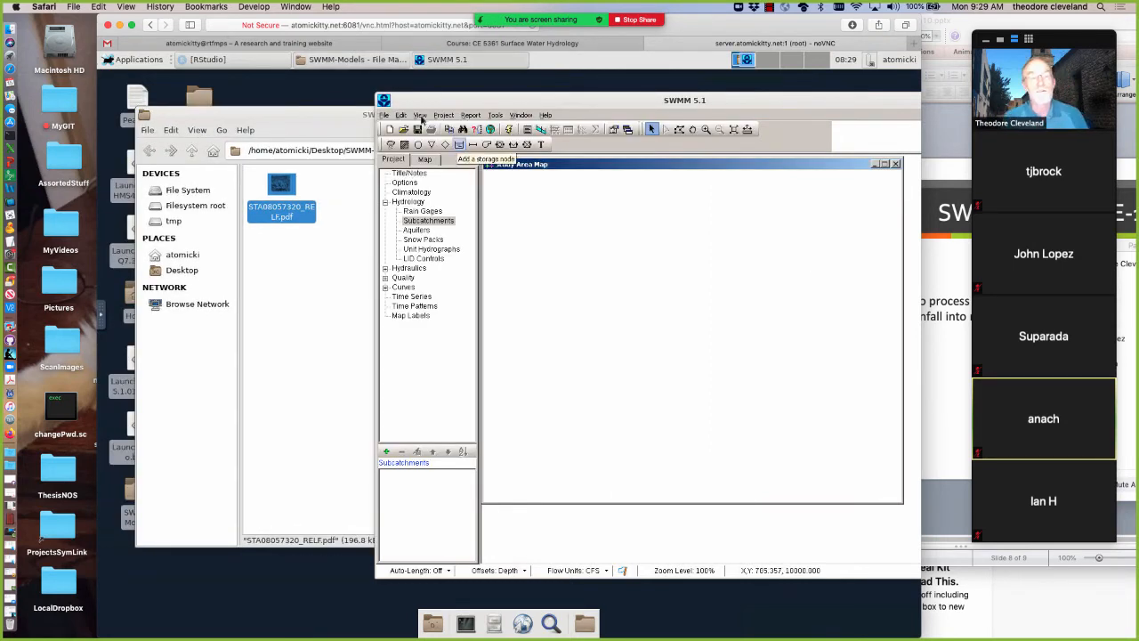
pyautogui.click(420, 115)
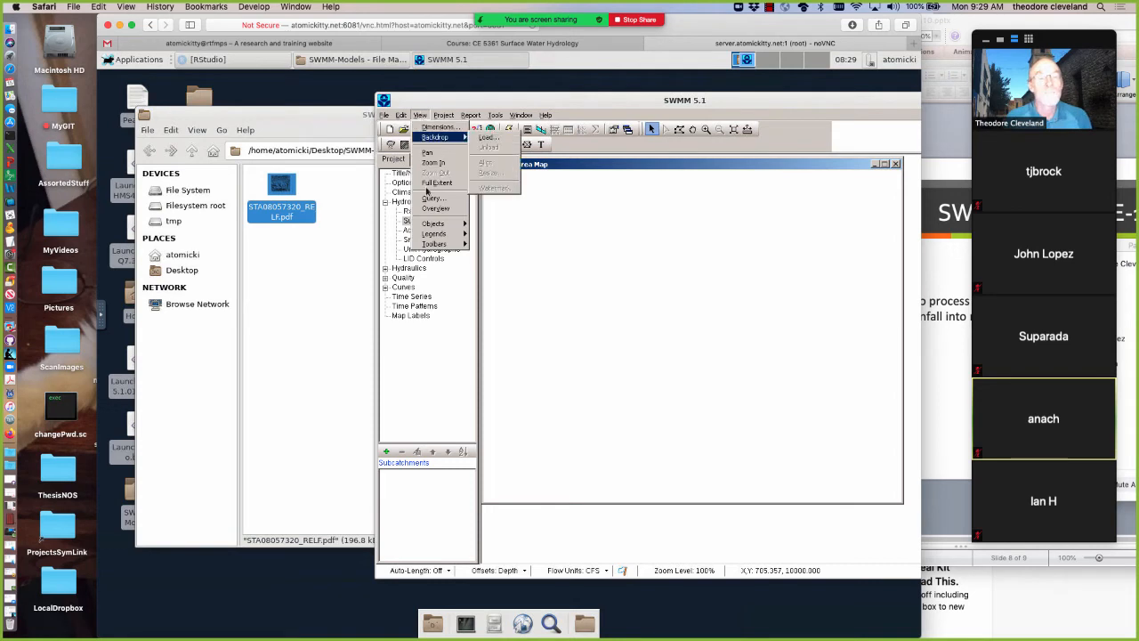
pyautogui.moveTo(438, 138)
pyautogui.click(496, 140)
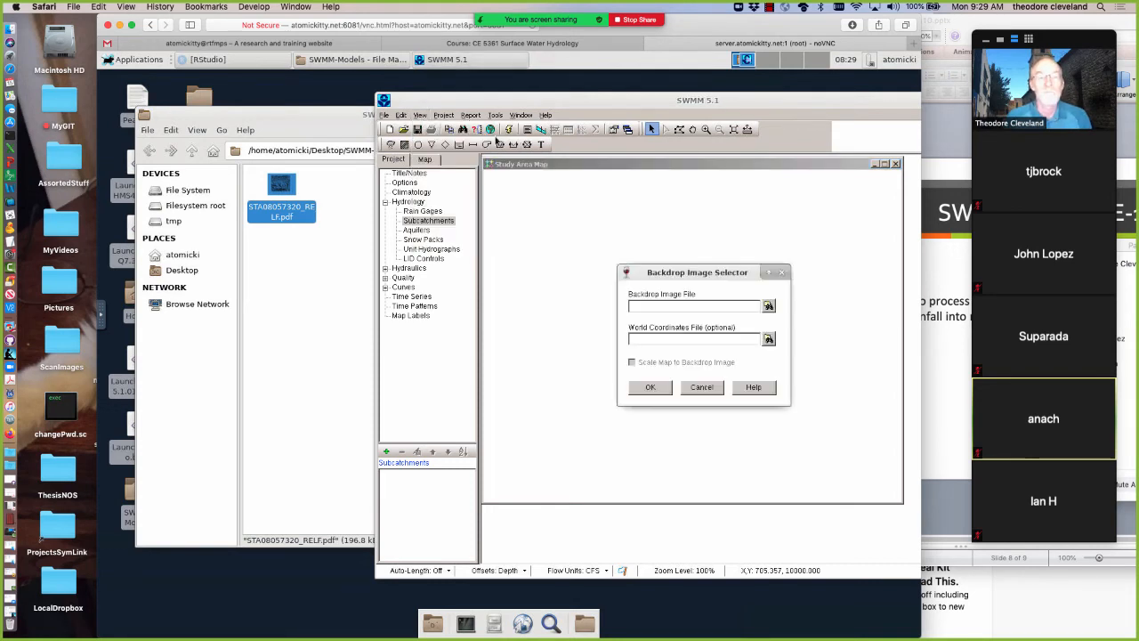
pyautogui.click(768, 306)
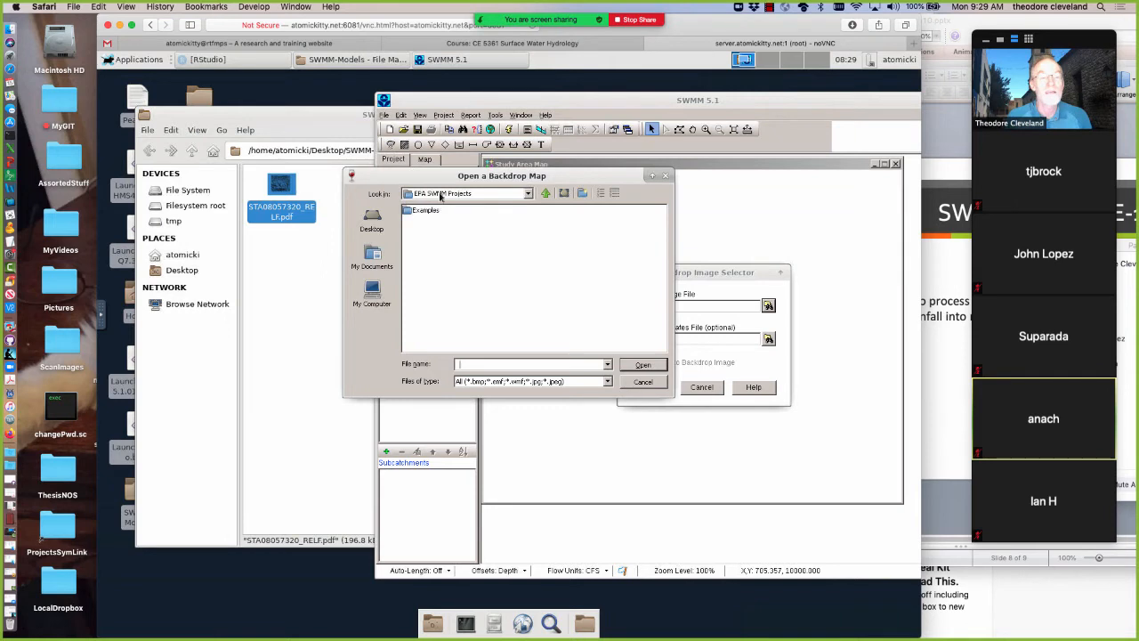
# Browse from the Z: drive through the home directory to the Desktop/SWMM-Models folder for the backdrop map
pyautogui.click(440, 195)
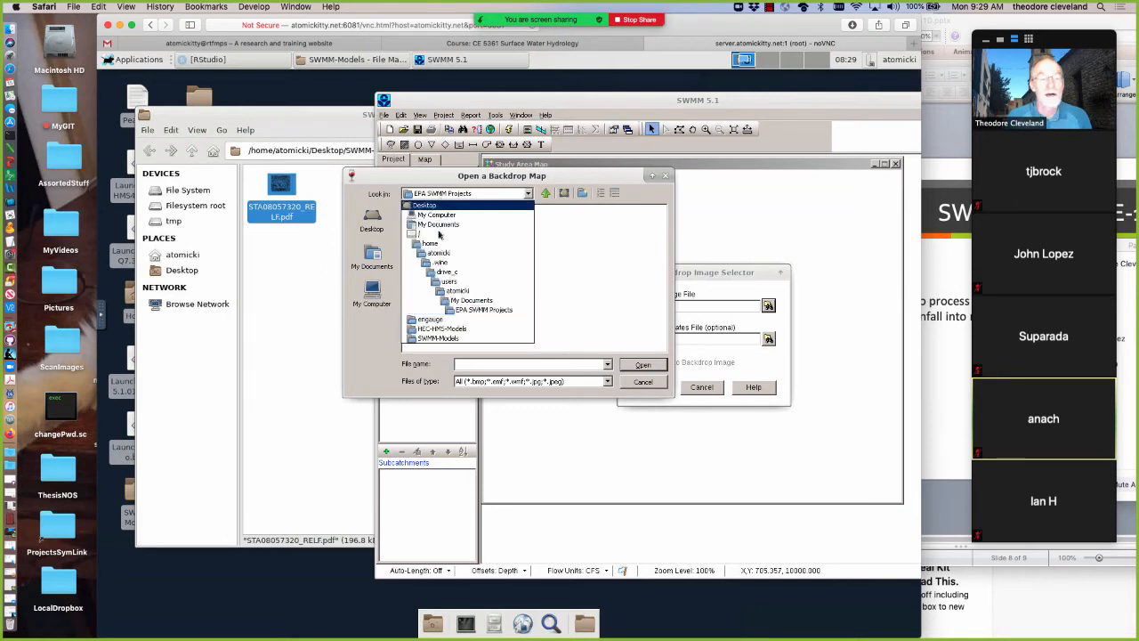
pyautogui.click(373, 293)
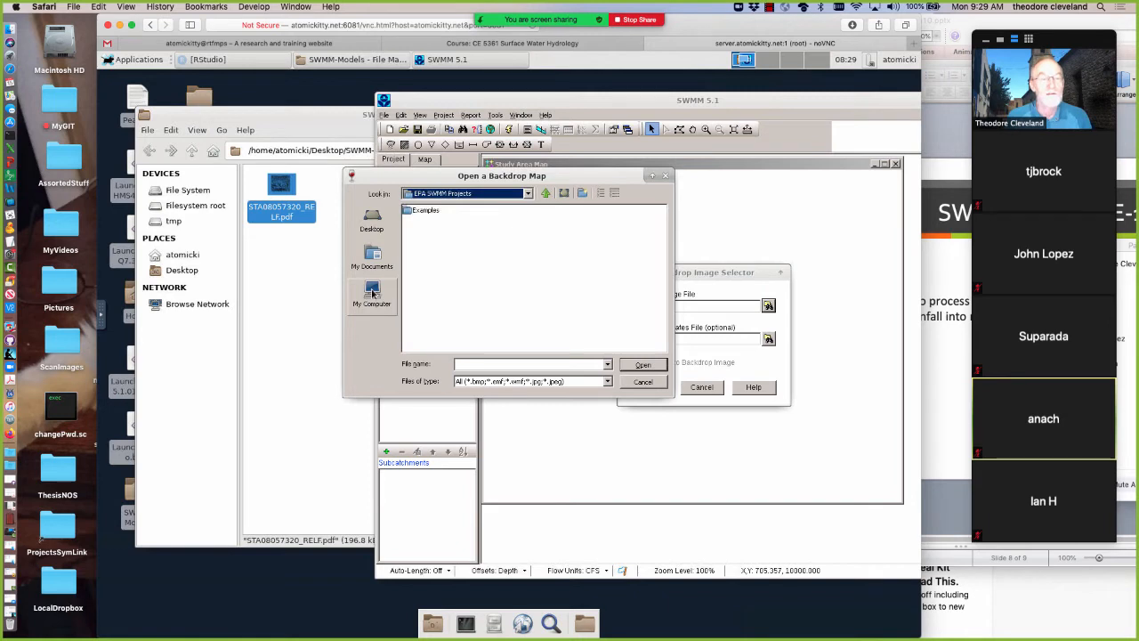
pyautogui.click(373, 293)
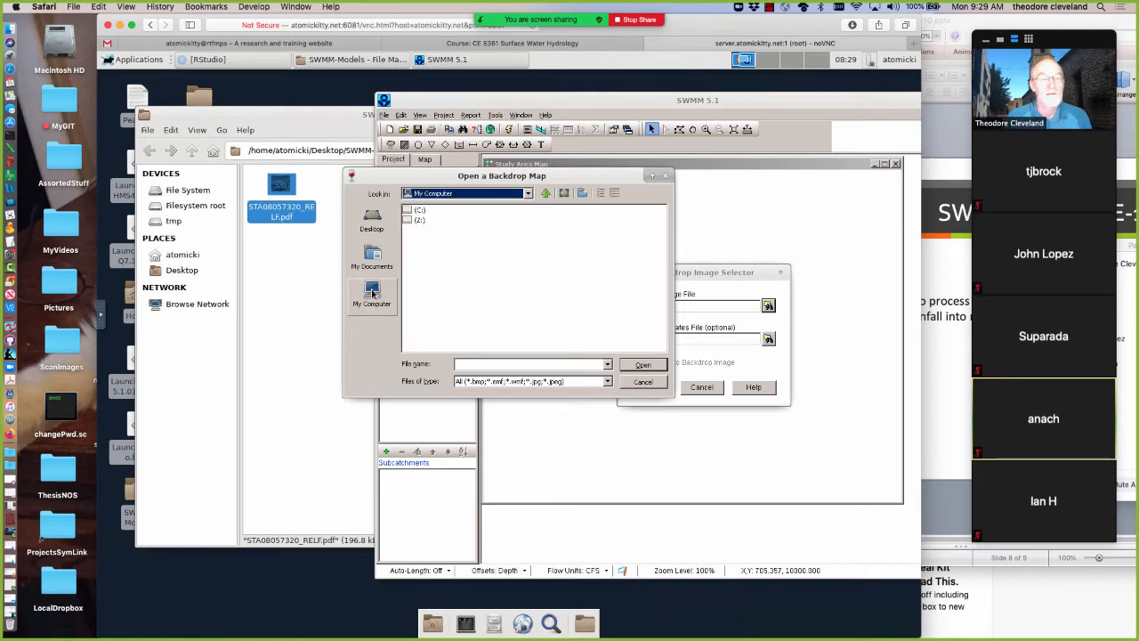
pyautogui.doubleClick(411, 222)
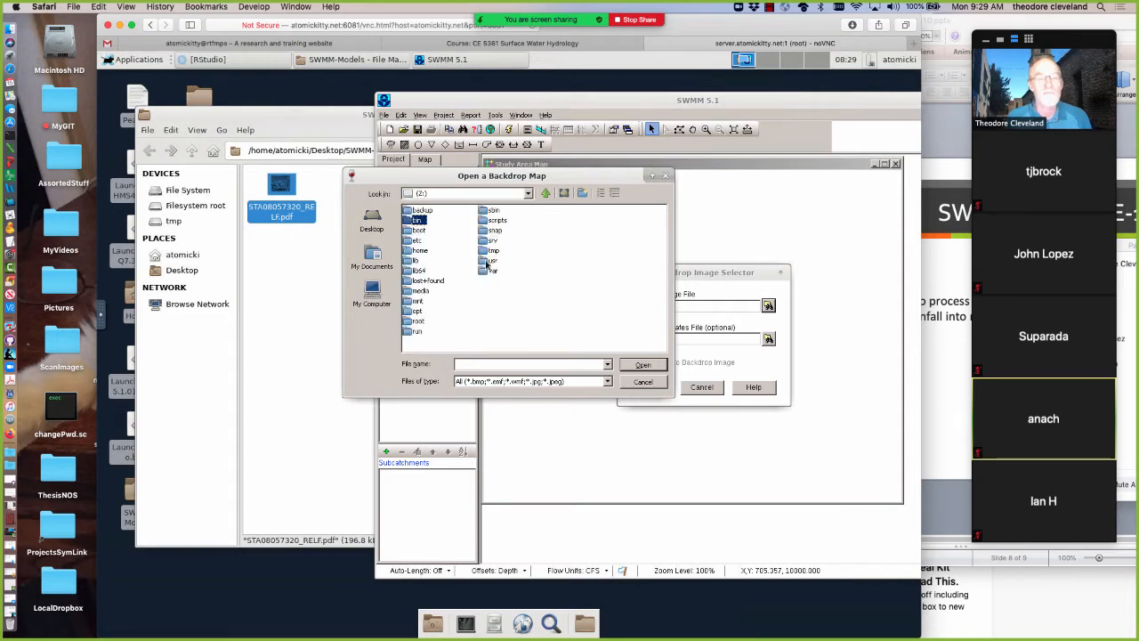
pyautogui.click(411, 254)
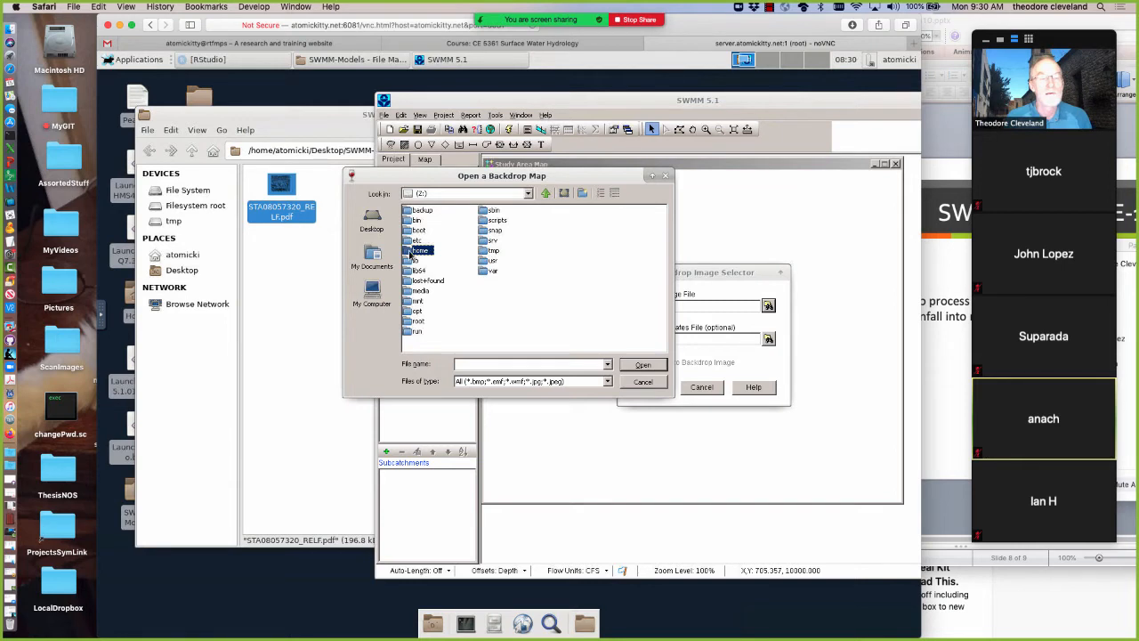
pyautogui.doubleClick(410, 253)
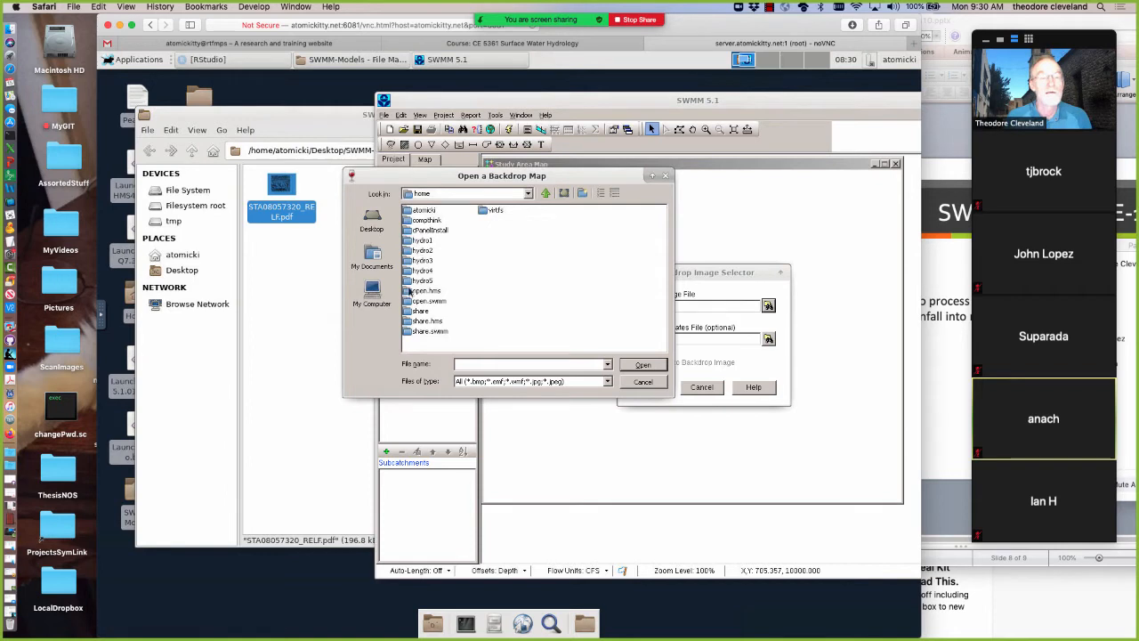
pyautogui.doubleClick(408, 211)
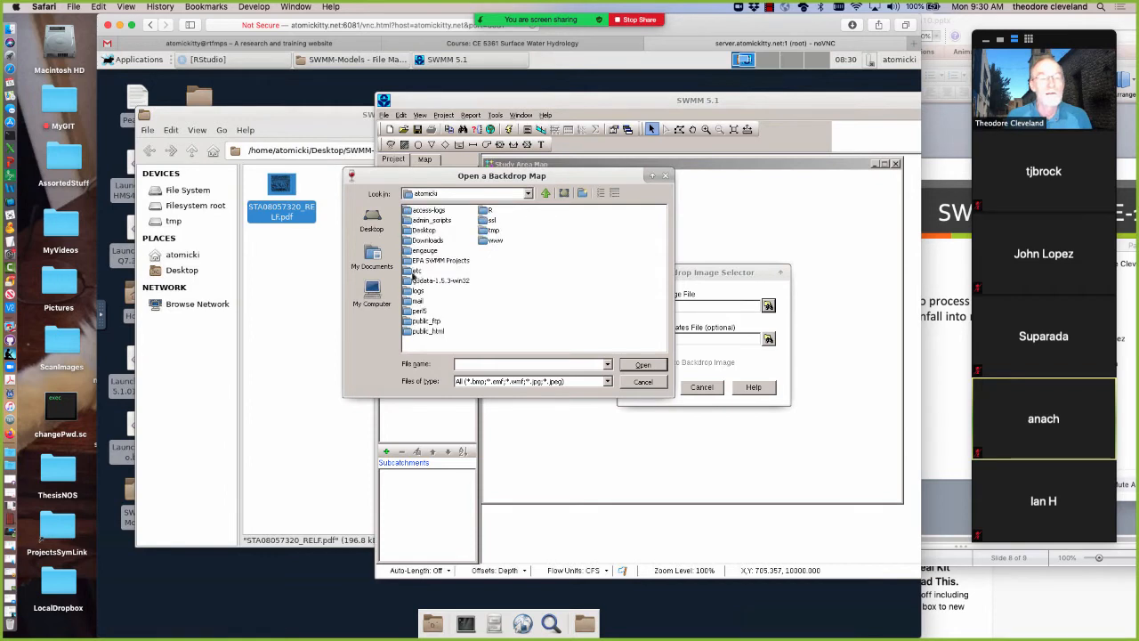
pyautogui.doubleClick(411, 229)
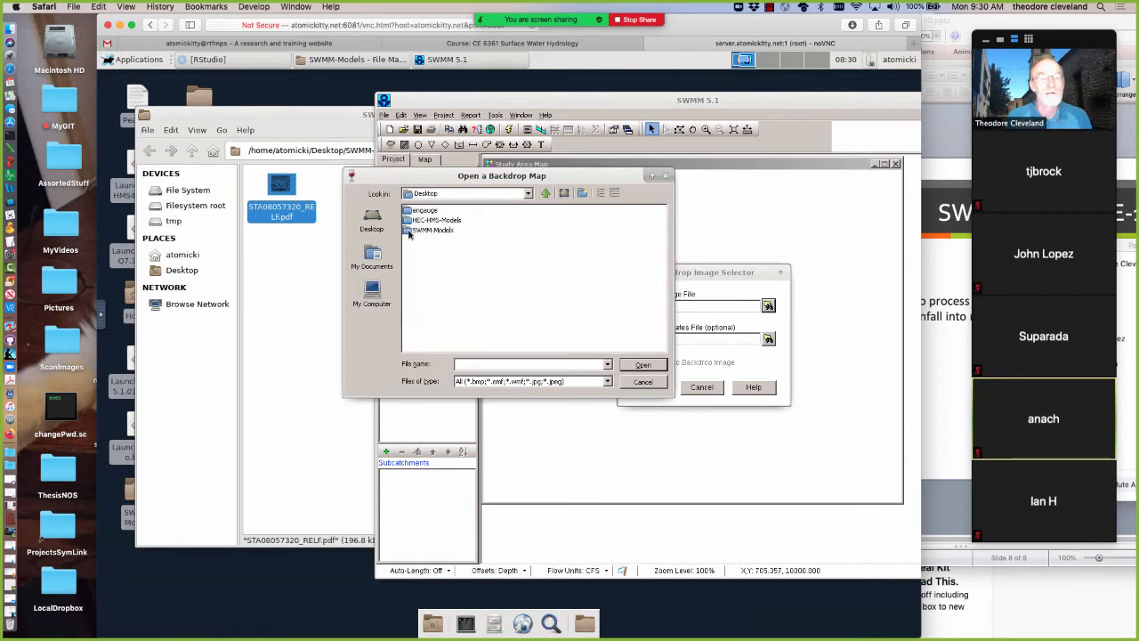
pyautogui.doubleClick(409, 228)
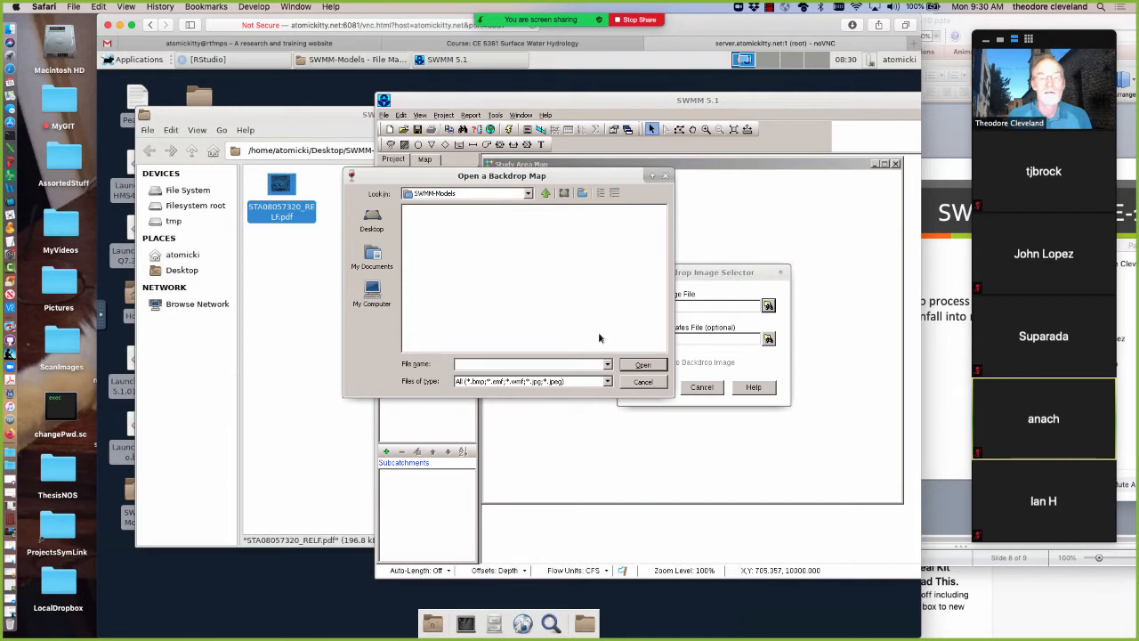
# Check which image file types the backdrop map accepts, keep the All filter, and cancel loading the backdrop
pyautogui.click(608, 383)
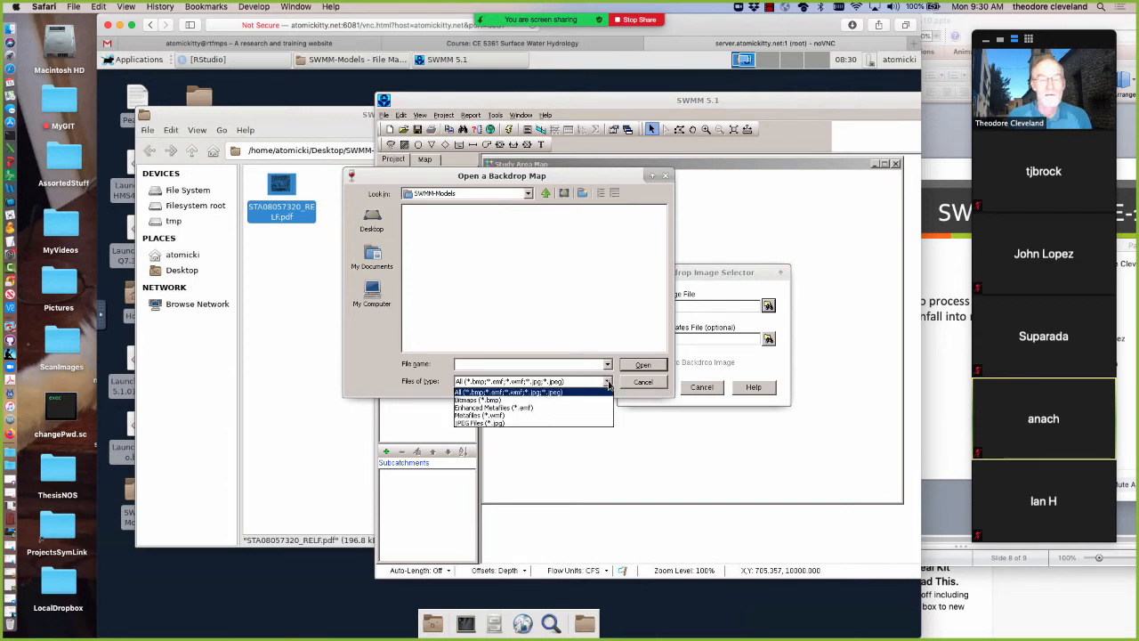
pyautogui.click(543, 390)
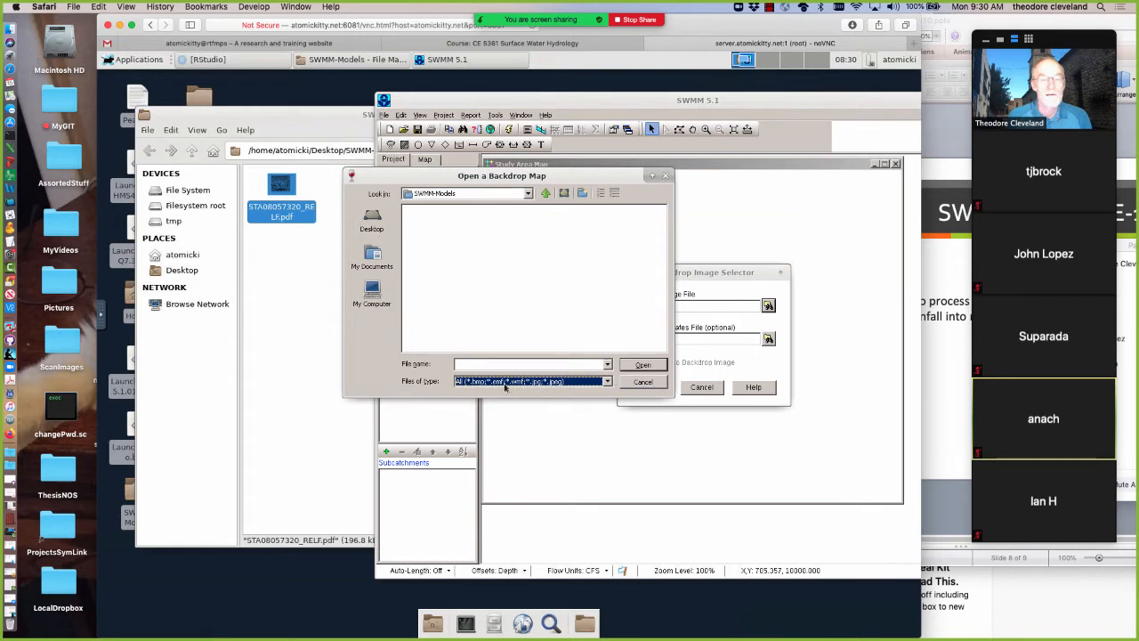
pyautogui.click(642, 382)
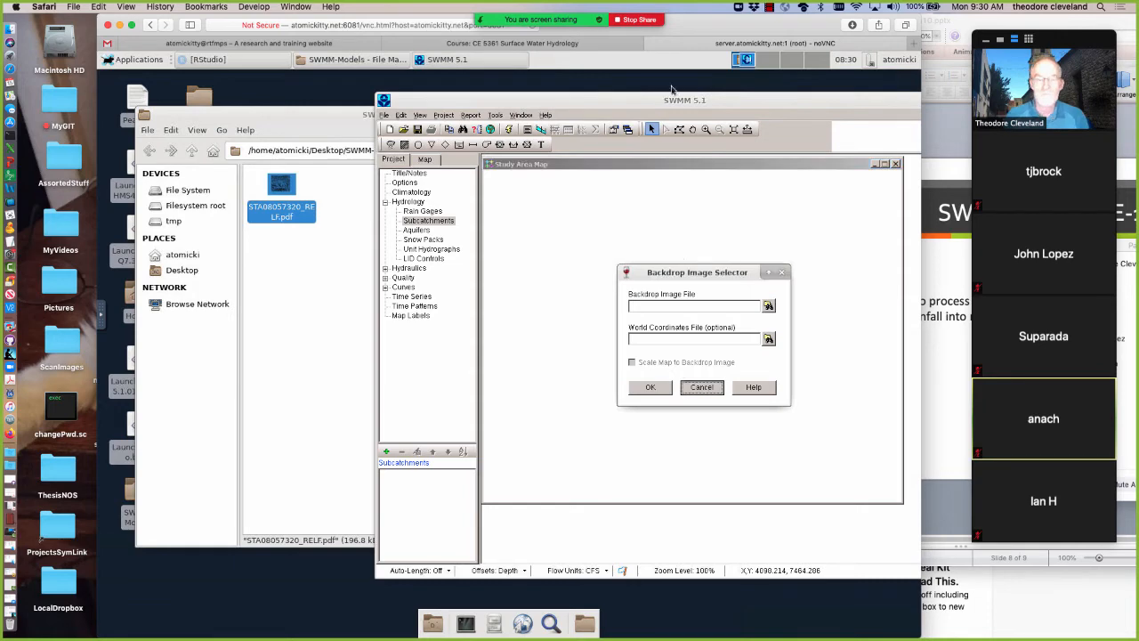
pyautogui.click(702, 387)
# Reposition the SWMM window, consult the minimal model slide in PowerPoint, and return to SWMM
pyautogui.moveTo(710, 101); pyautogui.dragTo(495, 98)
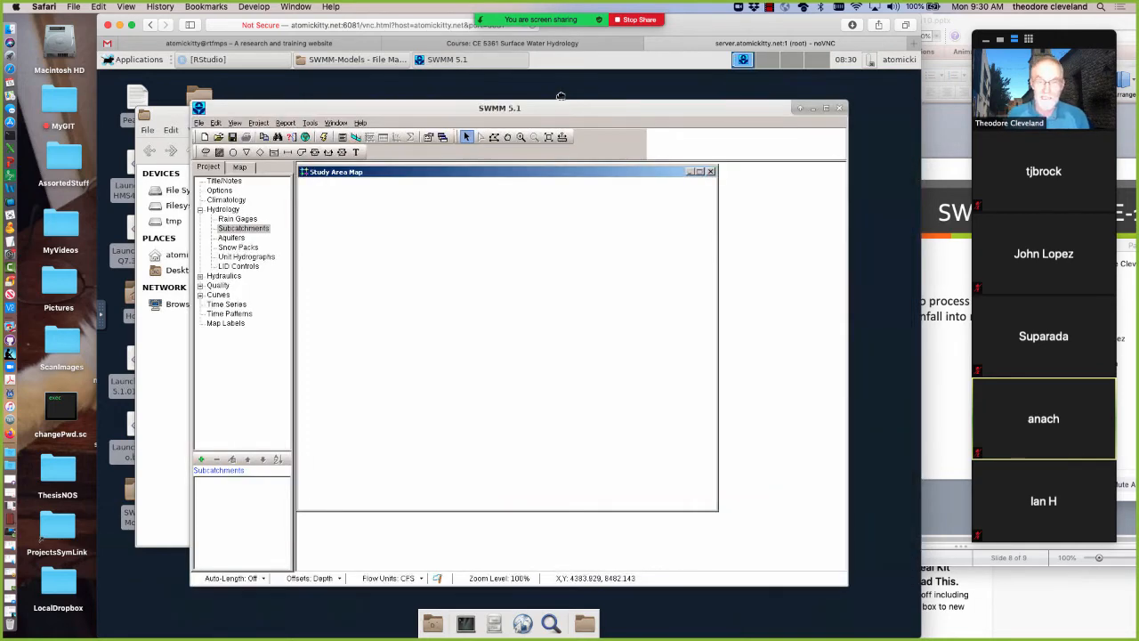
pyautogui.click(941, 367)
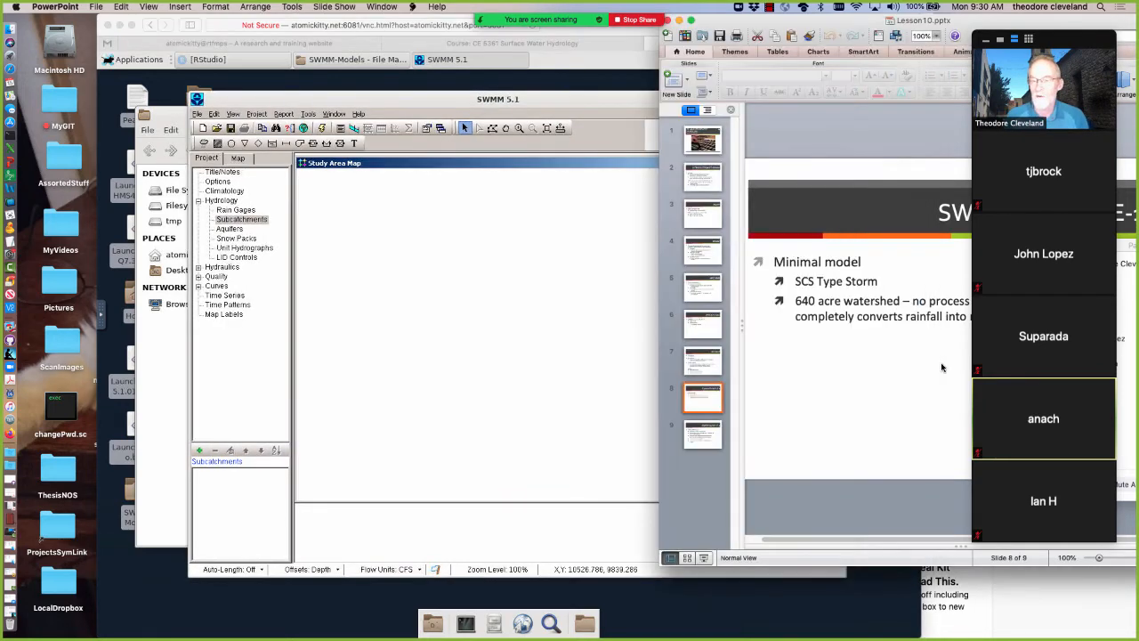
pyautogui.click(474, 354)
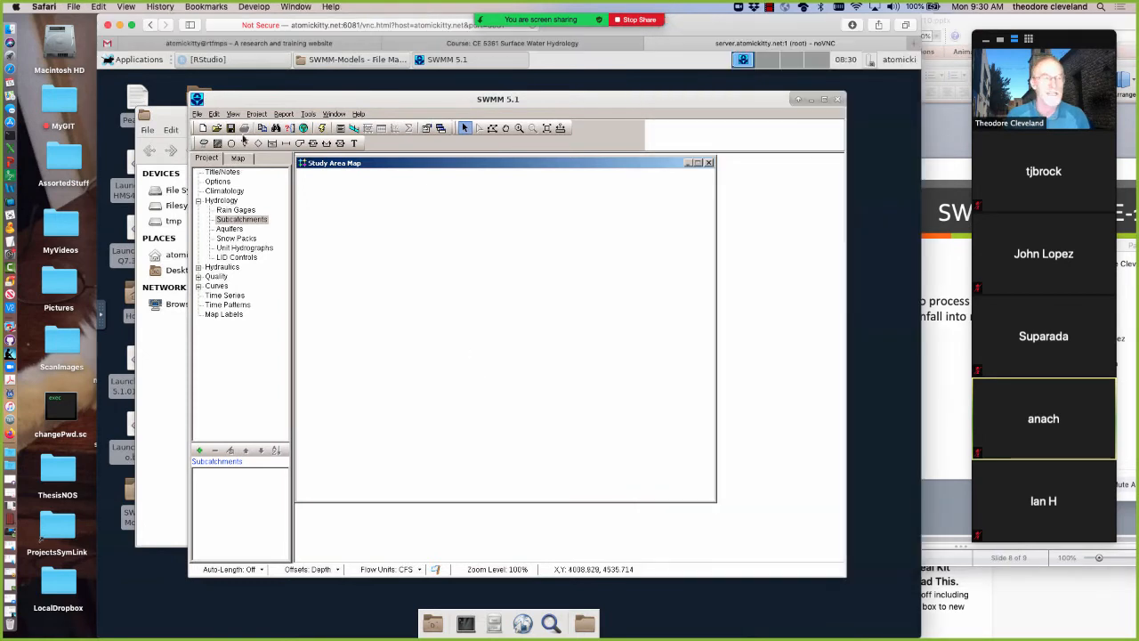
# Draw a four-sided subcatchment in the upper-left area of the study area map and return to selection mode
pyautogui.click(217, 144)
pyautogui.click(377, 204)
pyautogui.click(373, 279)
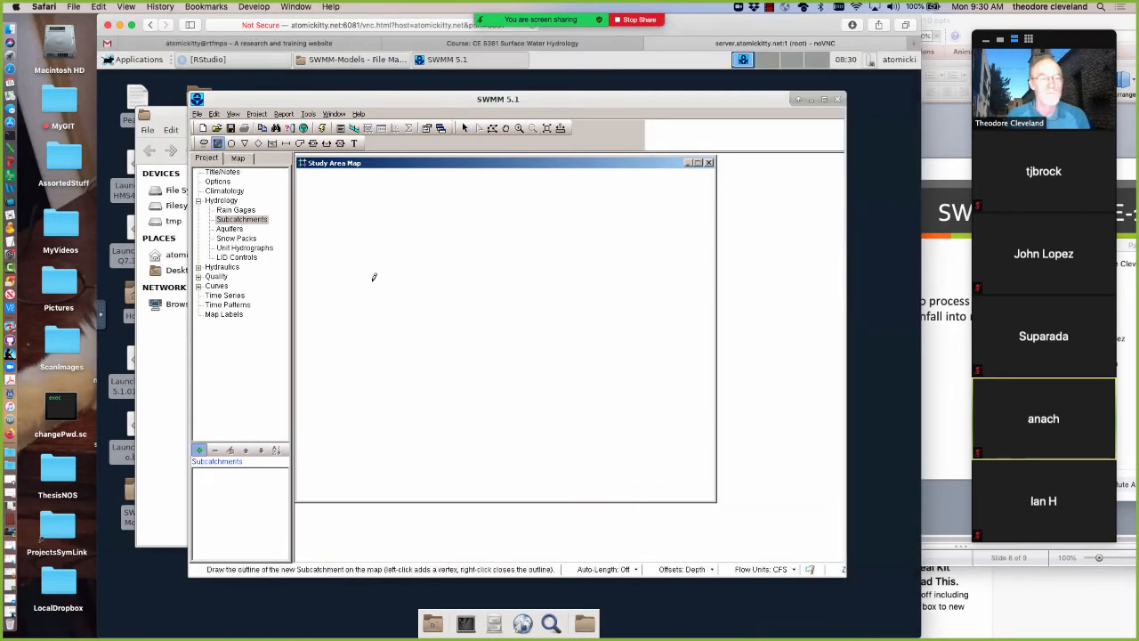
pyautogui.click(435, 199)
pyautogui.rightClick(434, 198)
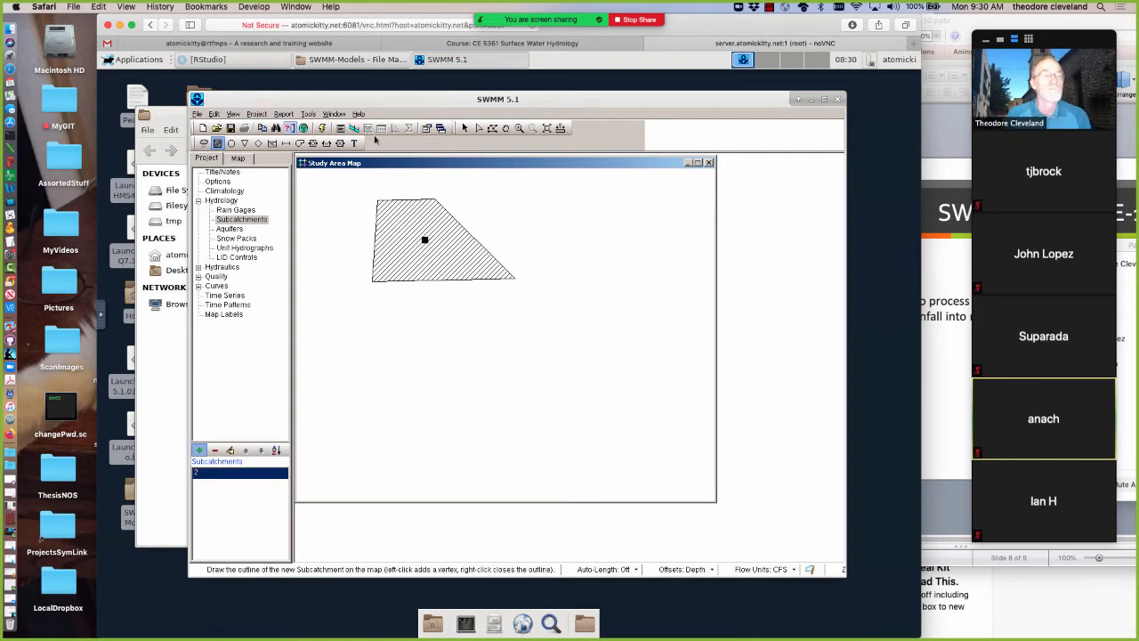
pyautogui.click(464, 128)
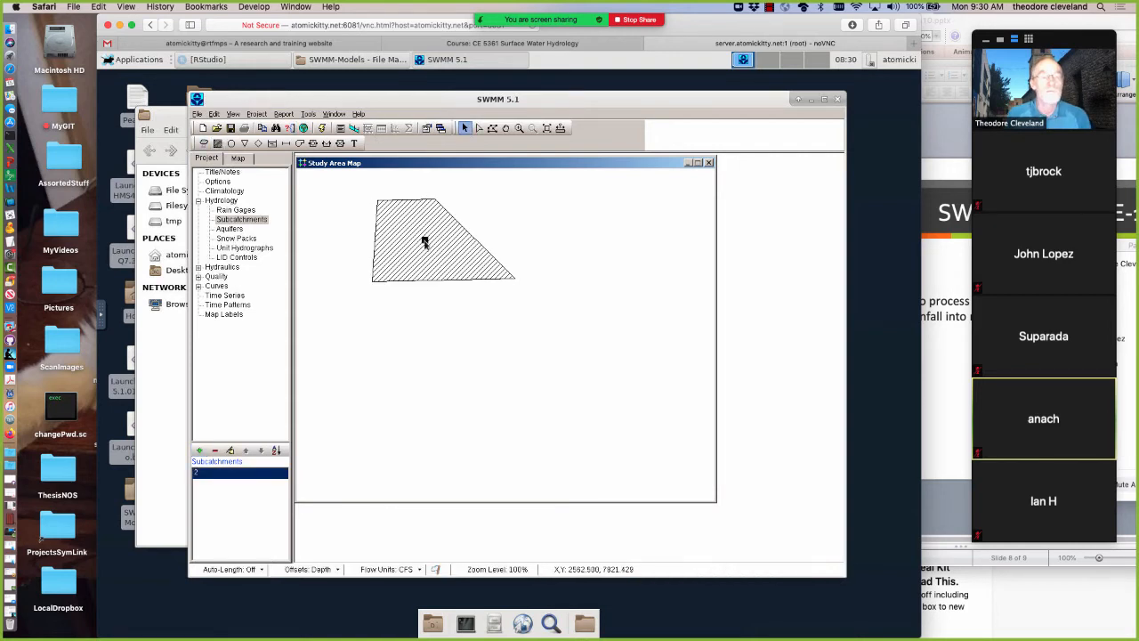
# Open the new subcatchment's properties and set its area to 640 acres
pyautogui.doubleClick(424, 240)
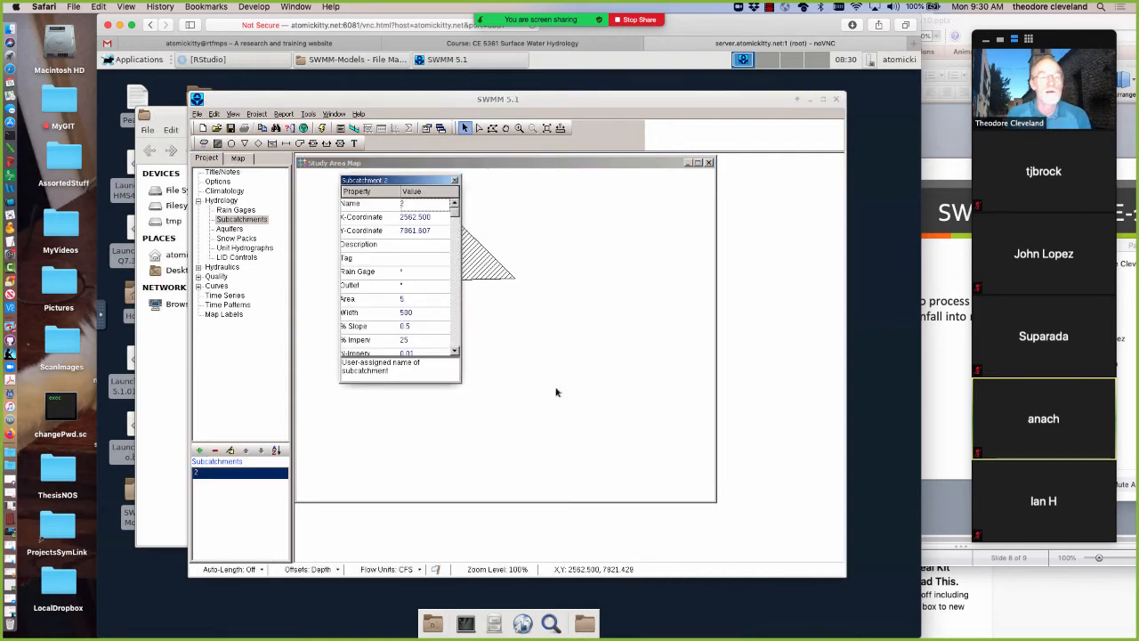
pyautogui.click(416, 297)
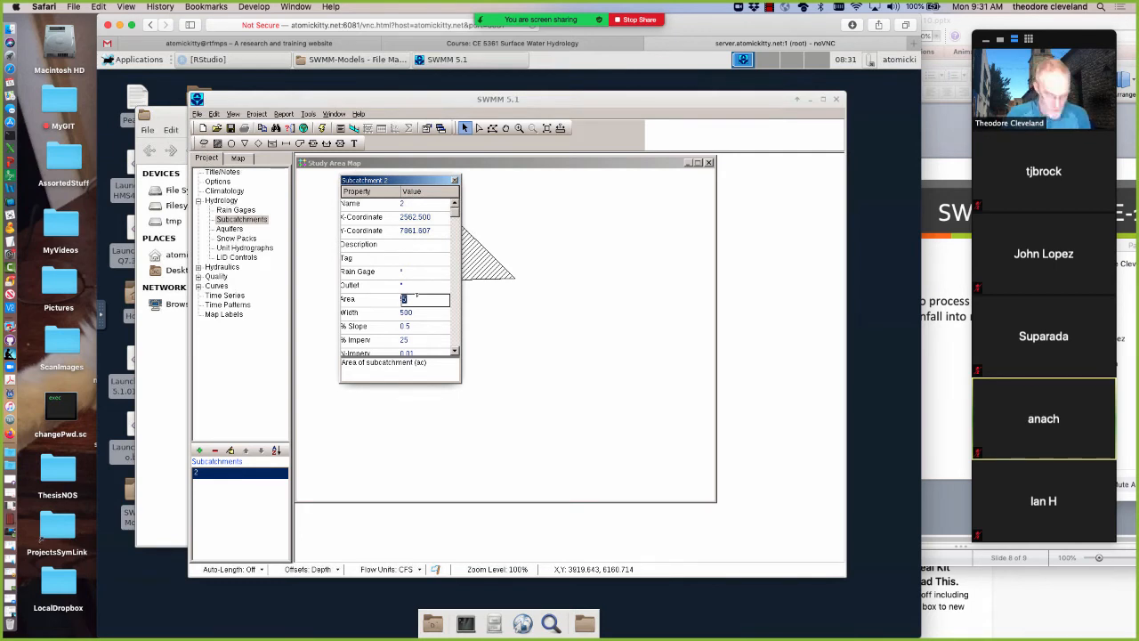
pyautogui.write('640')
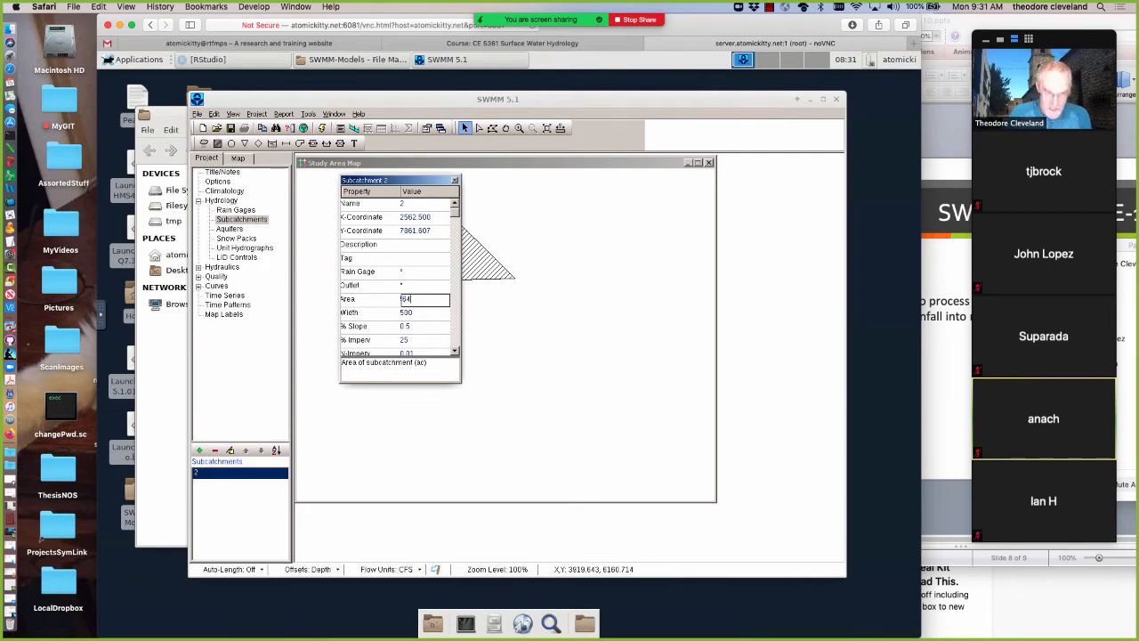
# Select the subcatchment's width value, switch to GraphicConverter, and create a blank image of 1024 x 768 pixels at 72 ppi
pyautogui.click(419, 316)
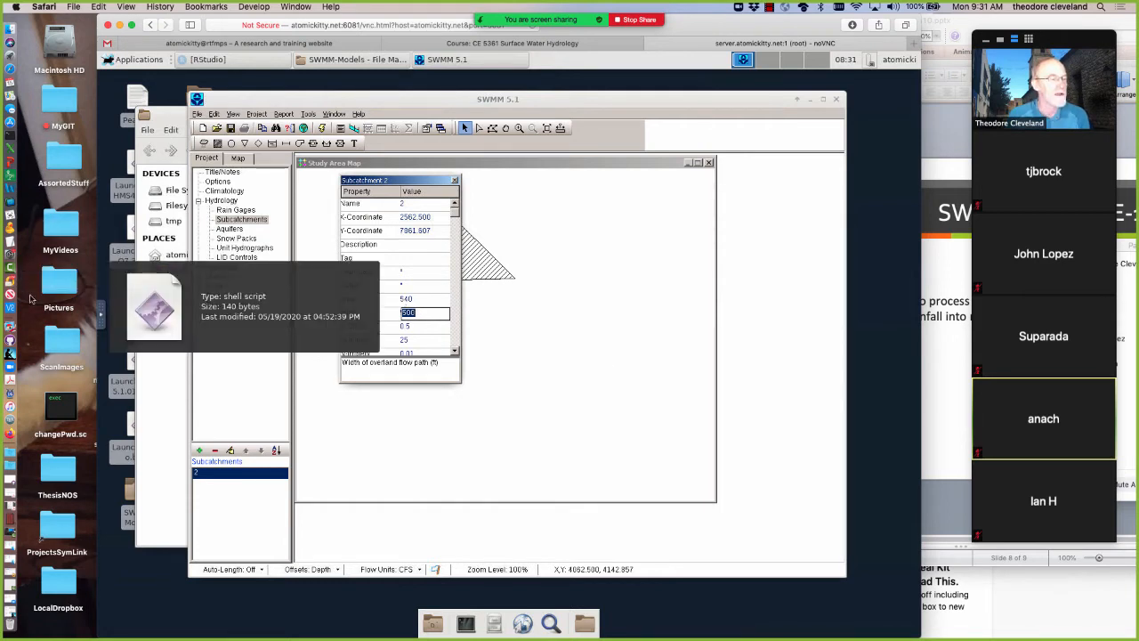
pyautogui.click(9, 330)
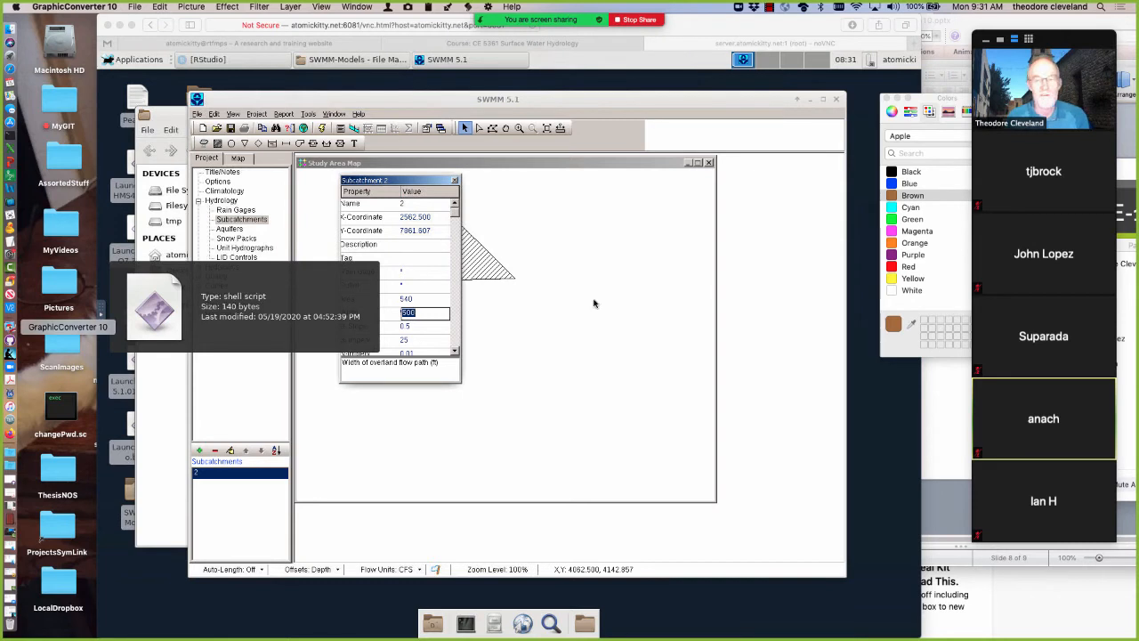
pyautogui.press('super+j')
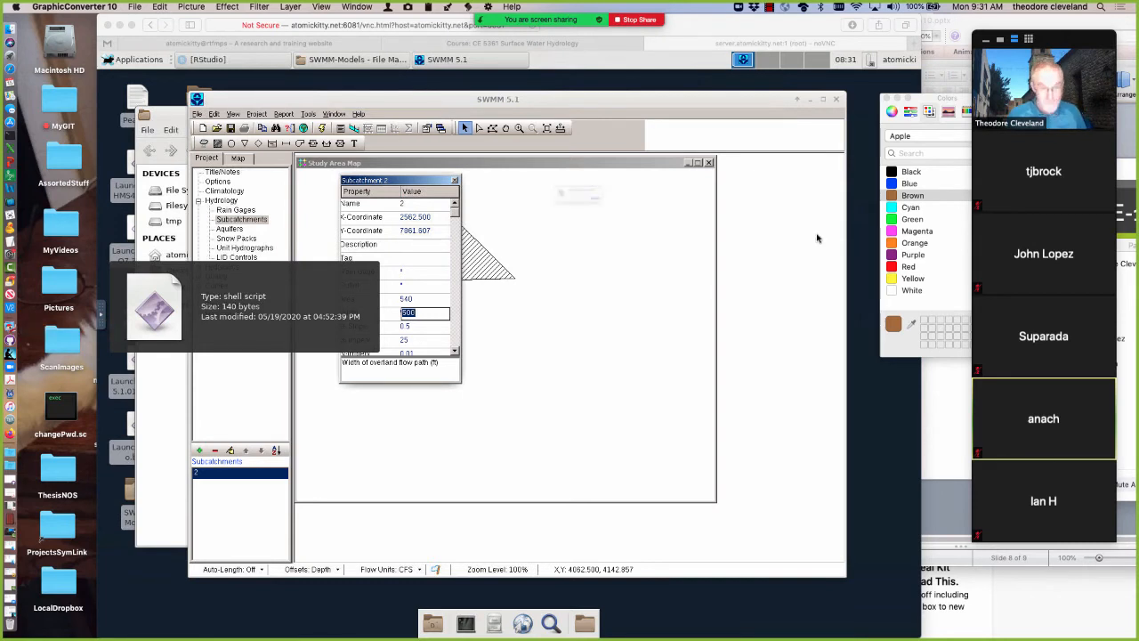
pyautogui.click(669, 220)
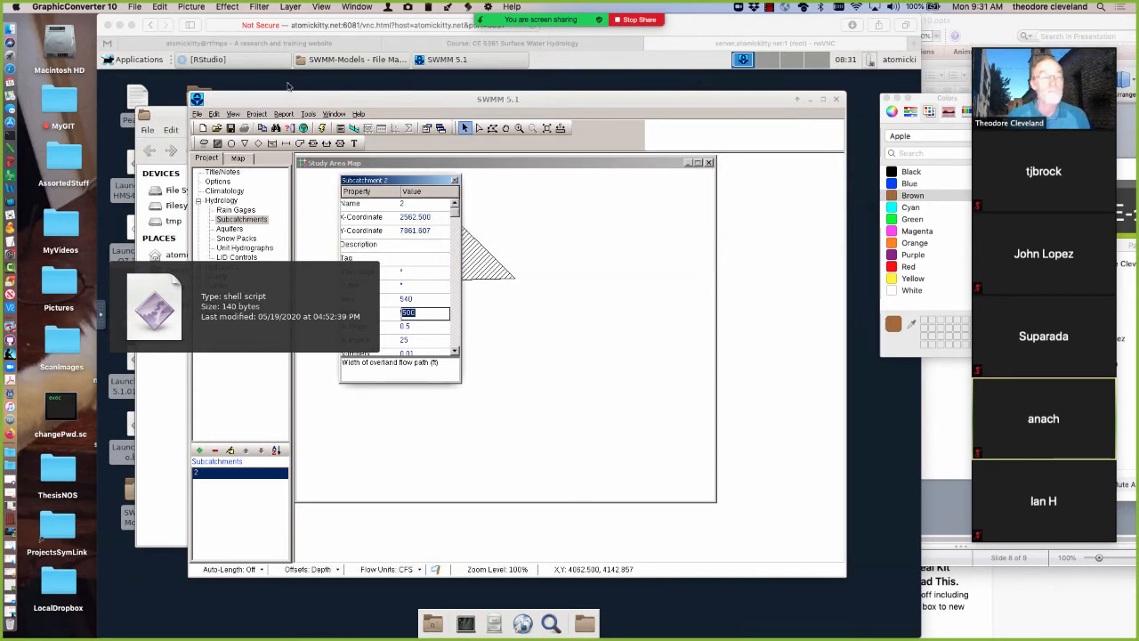
pyautogui.click(134, 7)
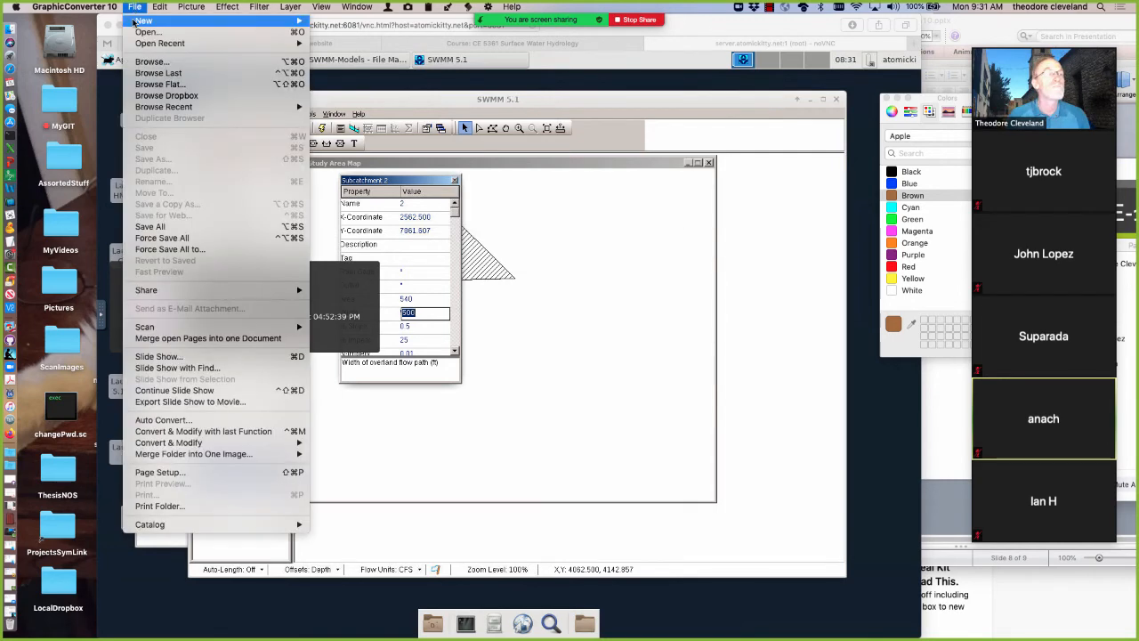
pyautogui.moveTo(272, 20)
pyautogui.click(343, 24)
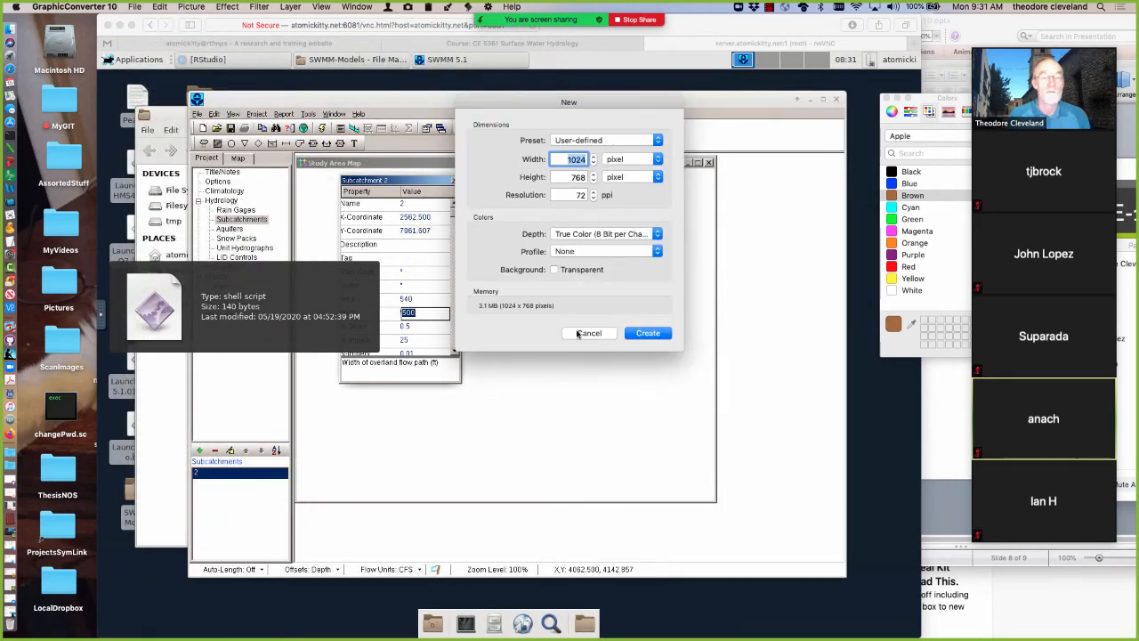
pyautogui.click(644, 335)
# Reposition the new image window and draw a brown outlined rectangle about 17 cm wide and 21 cm high near the canvas centre
pyautogui.moveTo(414, 21); pyautogui.dragTo(604, 56)
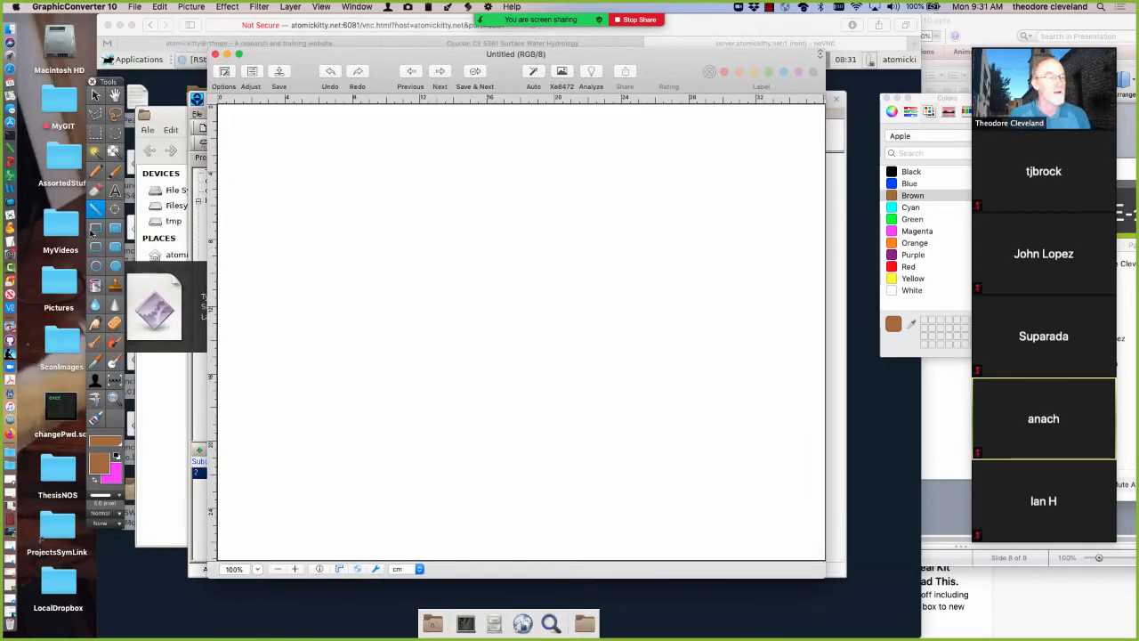
pyautogui.click(95, 230)
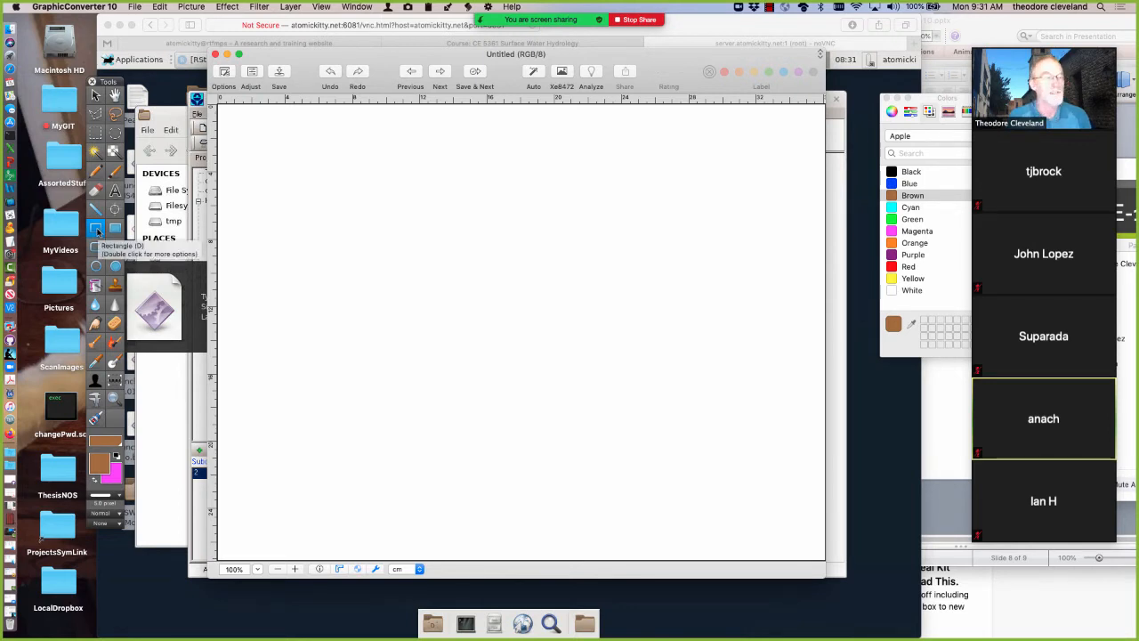
pyautogui.moveTo(376, 168); pyautogui.dragTo(669, 510)
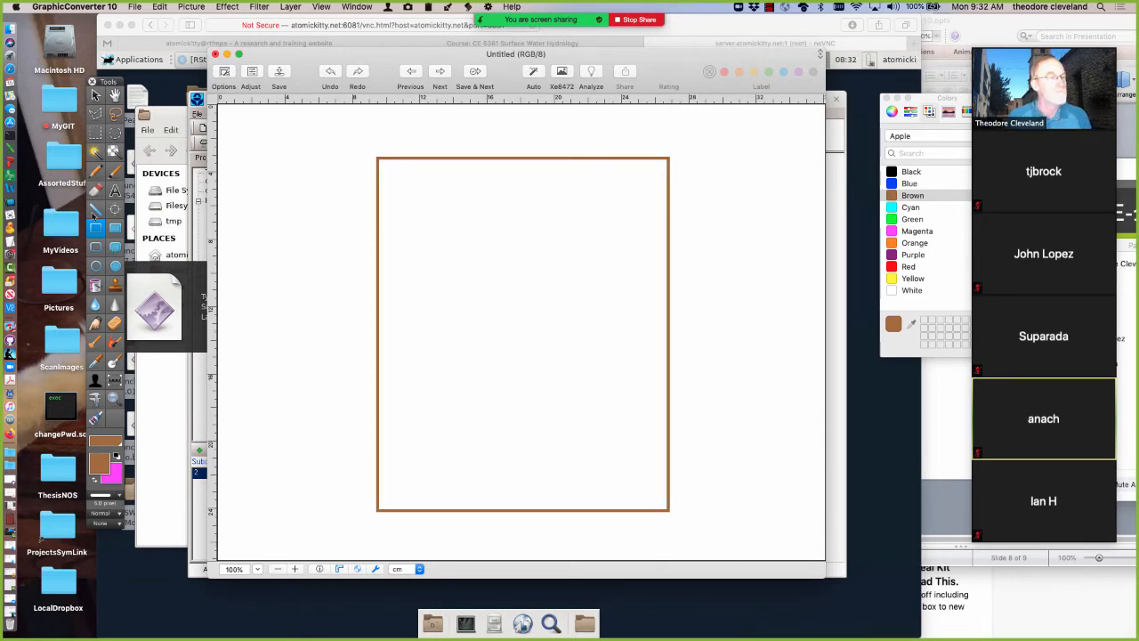
# Give the Line tool arrowheads at both ends and draw a horizontal double-headed arrow about 16 cm long across the rectangle's middle
pyautogui.click(96, 208)
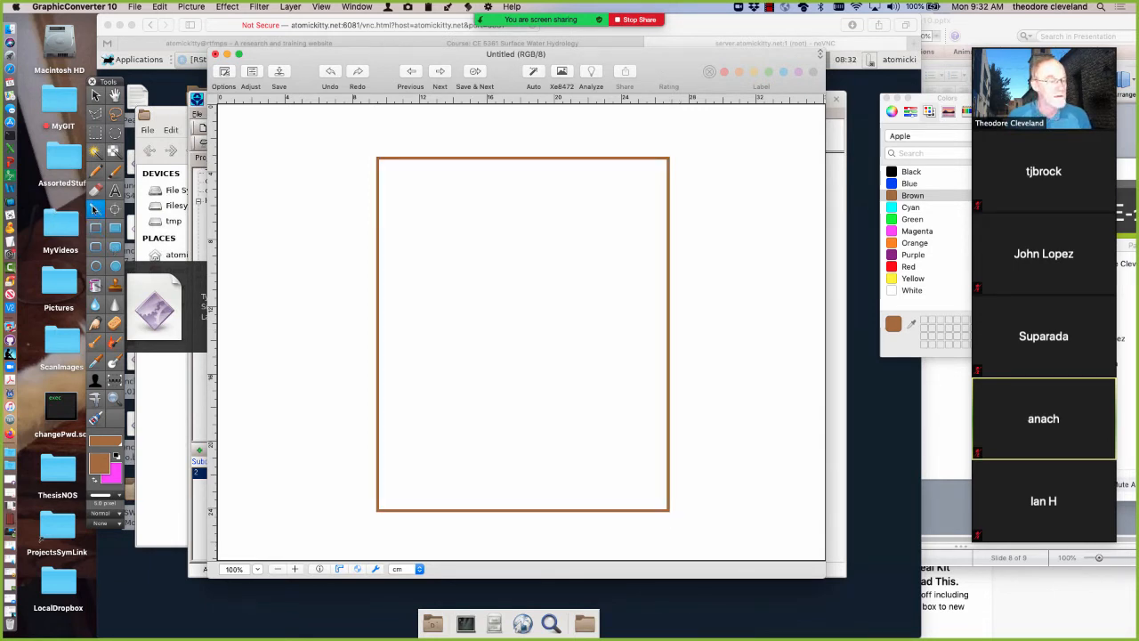
pyautogui.doubleClick(96, 207)
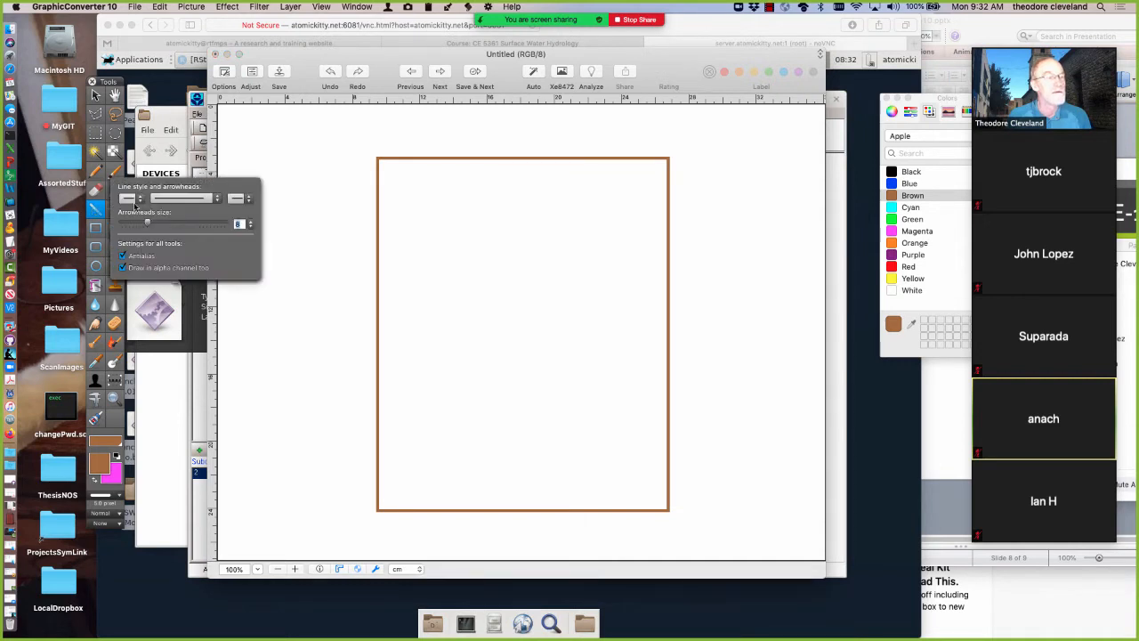
pyautogui.click(139, 204)
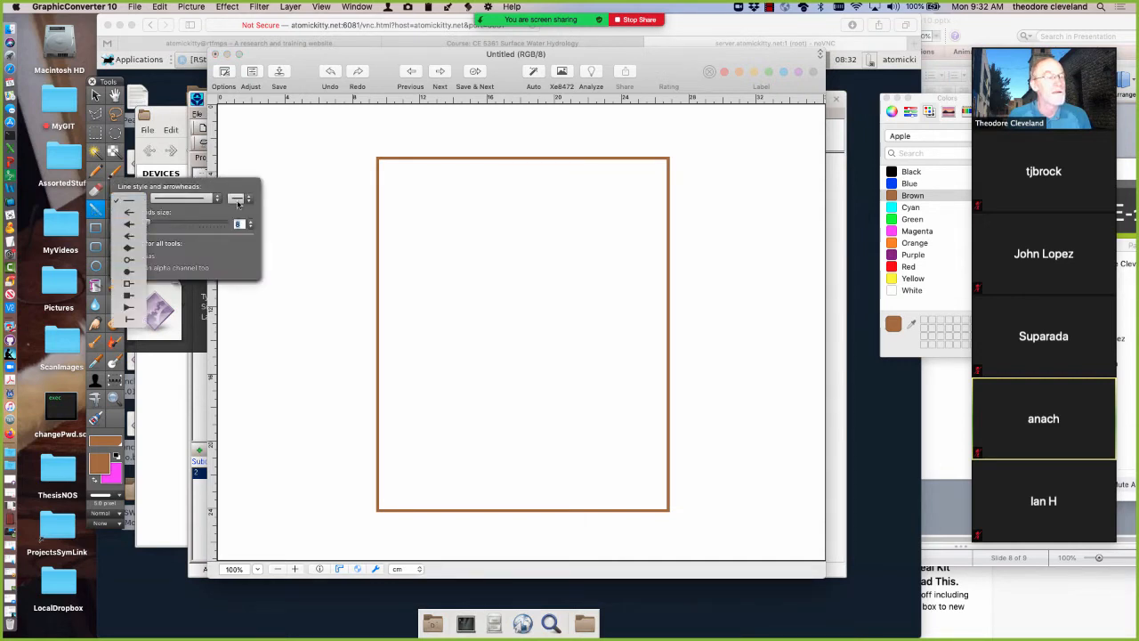
pyautogui.click(129, 212)
pyautogui.click(241, 199)
pyautogui.click(245, 224)
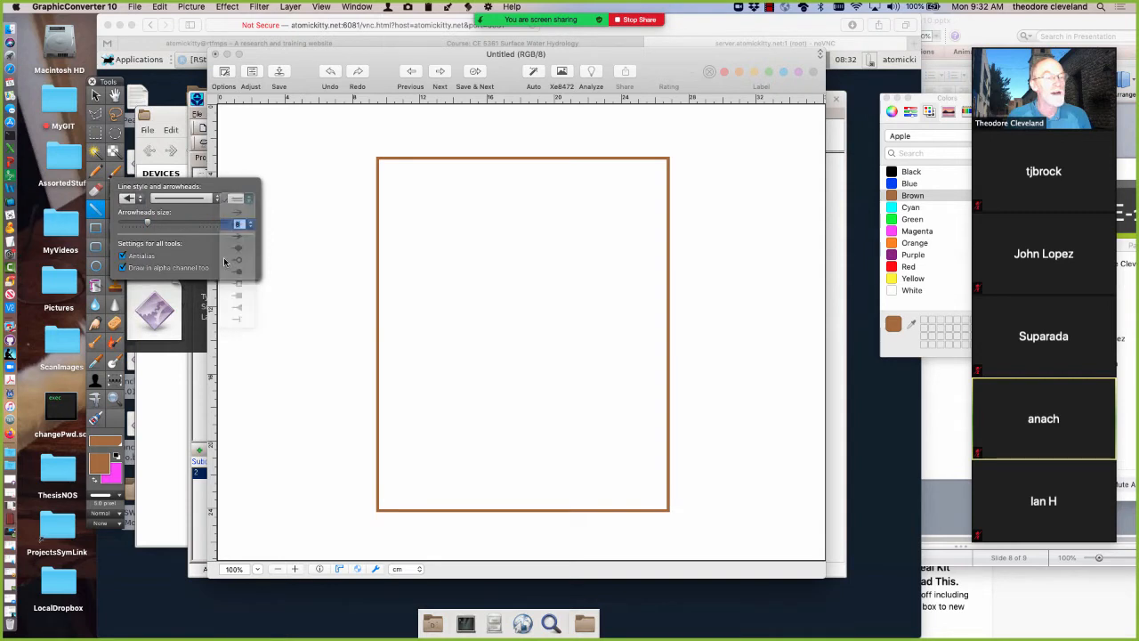
pyautogui.click(95, 211)
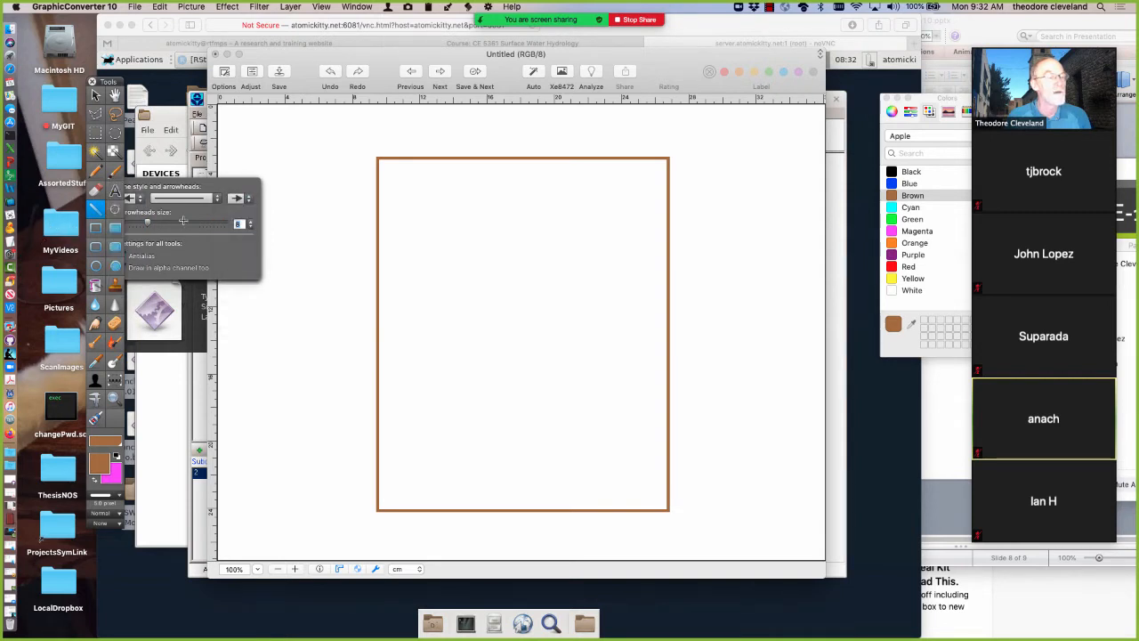
pyautogui.moveTo(383, 332); pyautogui.dragTo(658, 332)
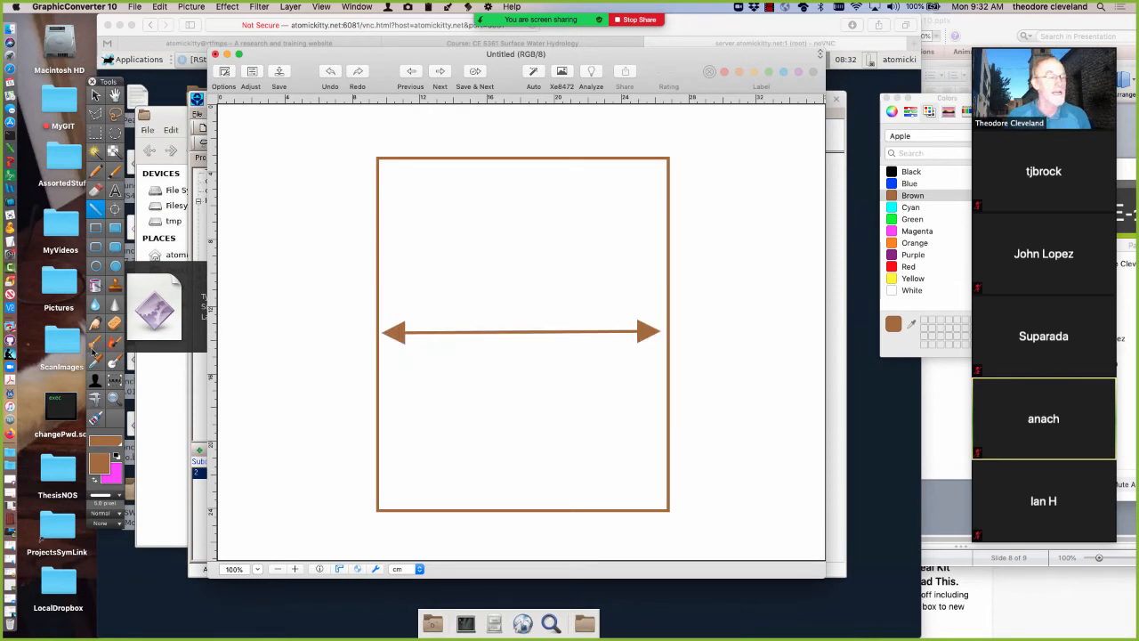
# Add the text label "Width" just below the double-headed arrow inside the rectangle
pyautogui.click(114, 190)
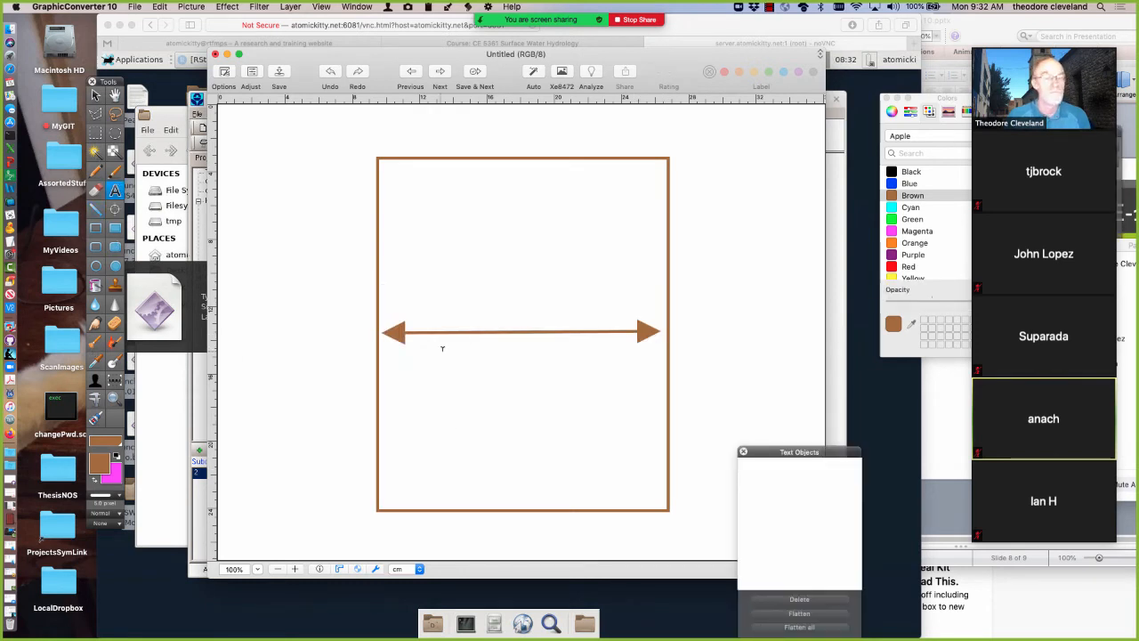
pyautogui.click(450, 342)
pyautogui.write('Width')
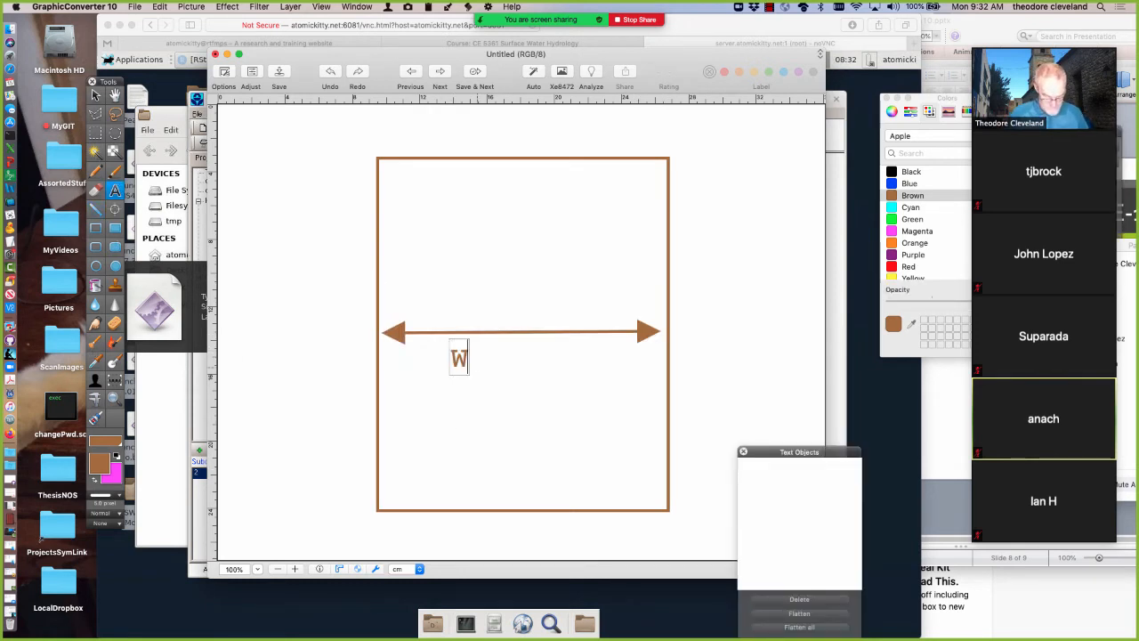
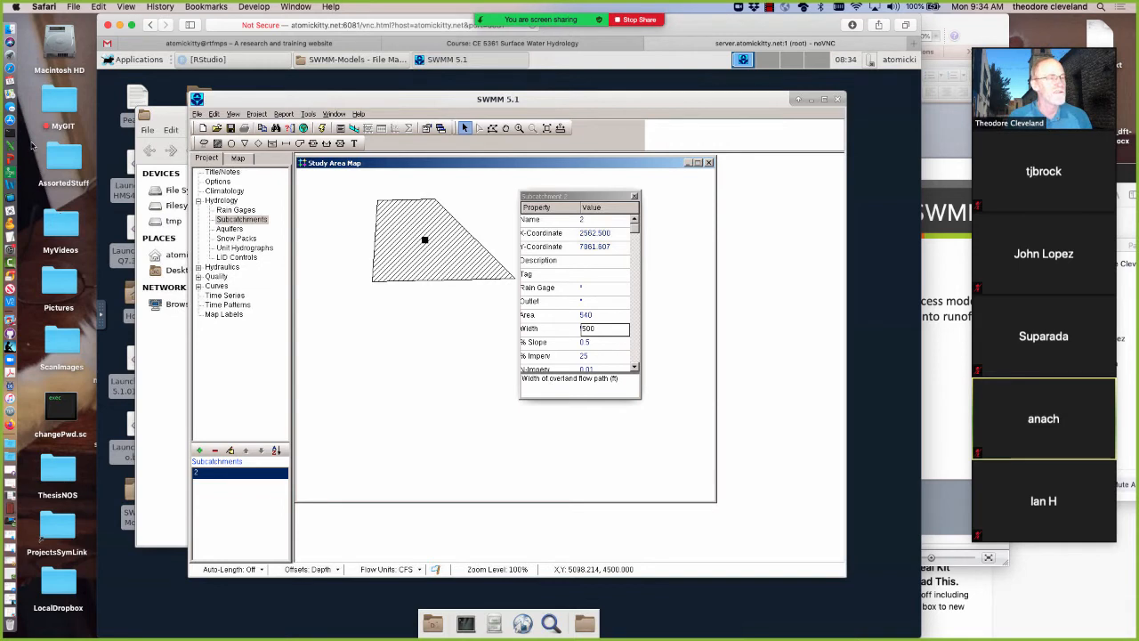
# Switch to Excel with a blank workbook, reposition its window, and enter 640 in cell A1 and 43560 in cell B1
pyautogui.click(10, 147)
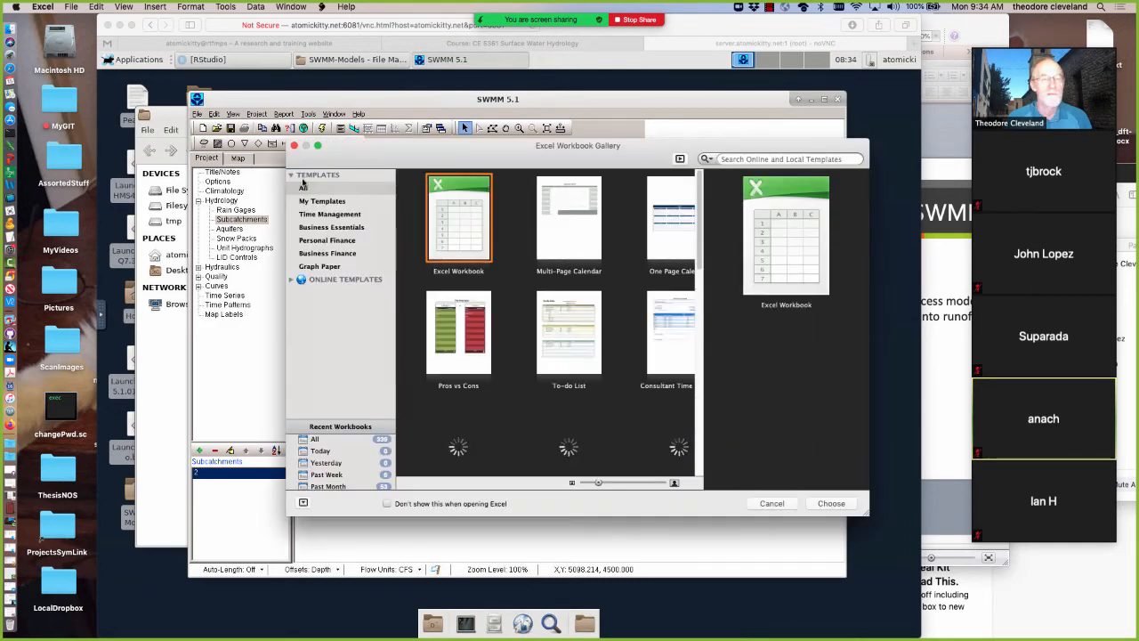
pyautogui.click(296, 146)
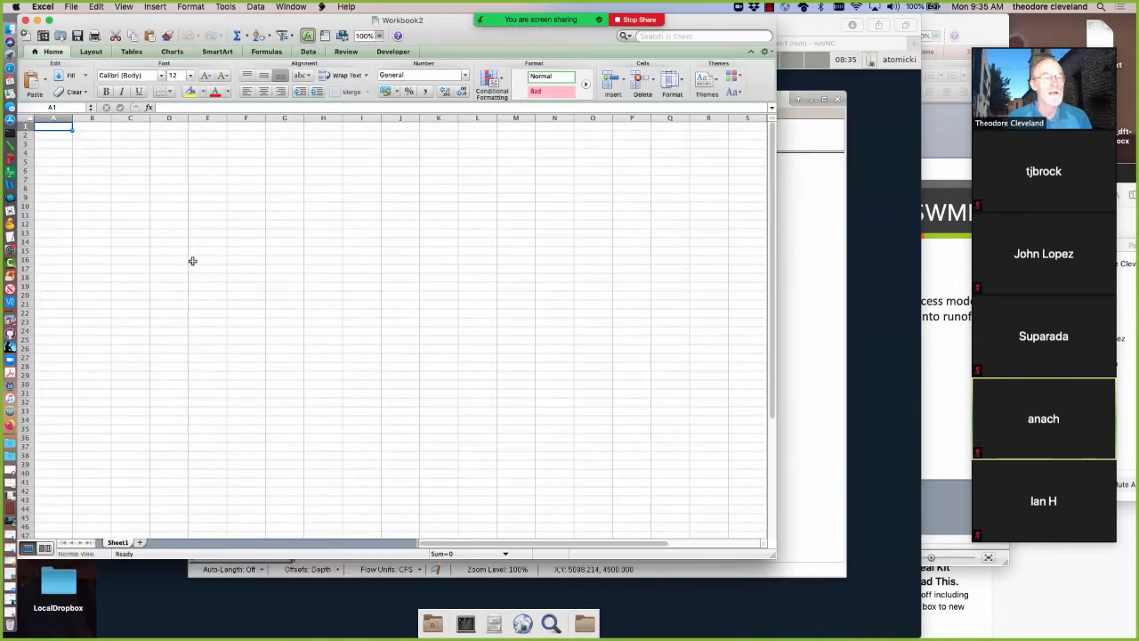
pyautogui.moveTo(238, 17); pyautogui.dragTo(534, 102)
pyautogui.write('640')
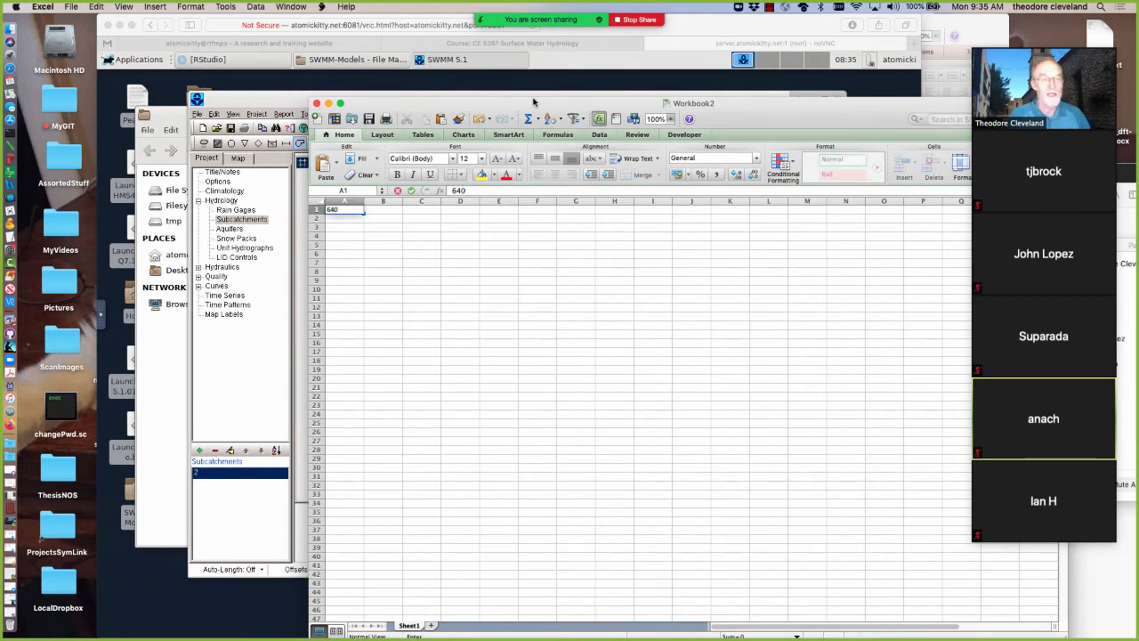
pyautogui.press('Tab')
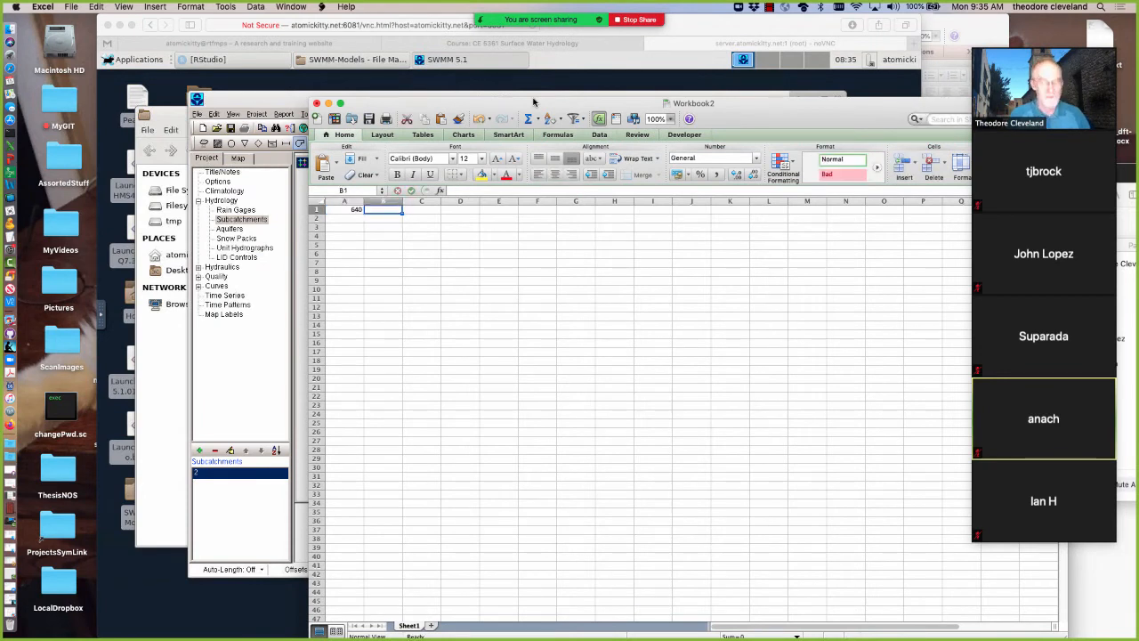
pyautogui.write('43560')
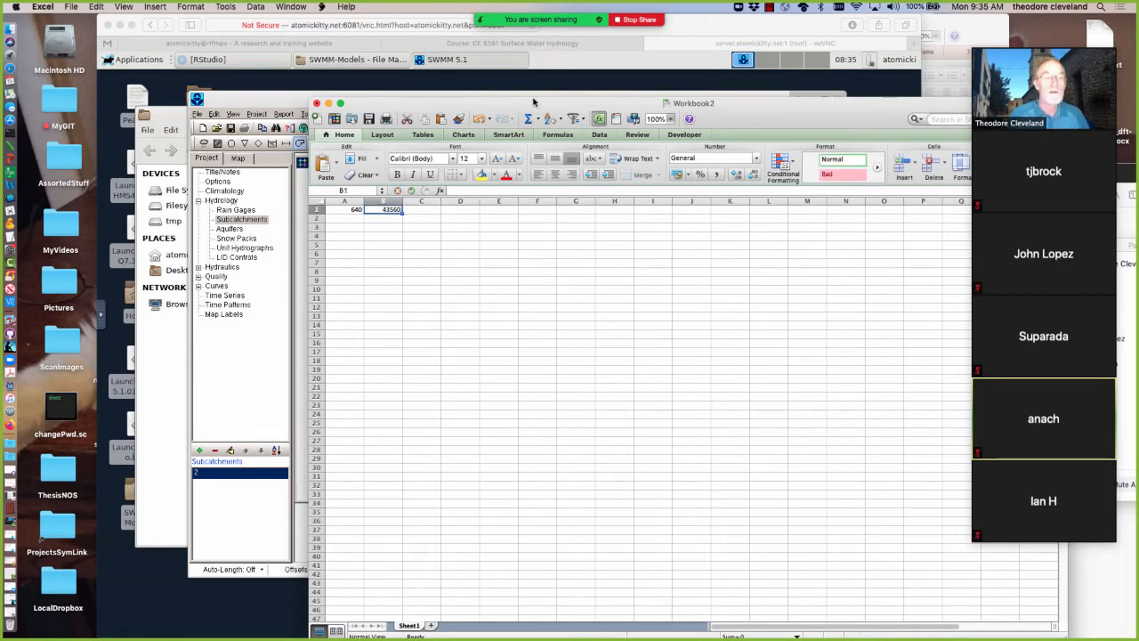
pyautogui.press('Tab')
# Enter the formula =A1*B1 in cell C1 to convert the area from acres to square feet
pyautogui.write('=')
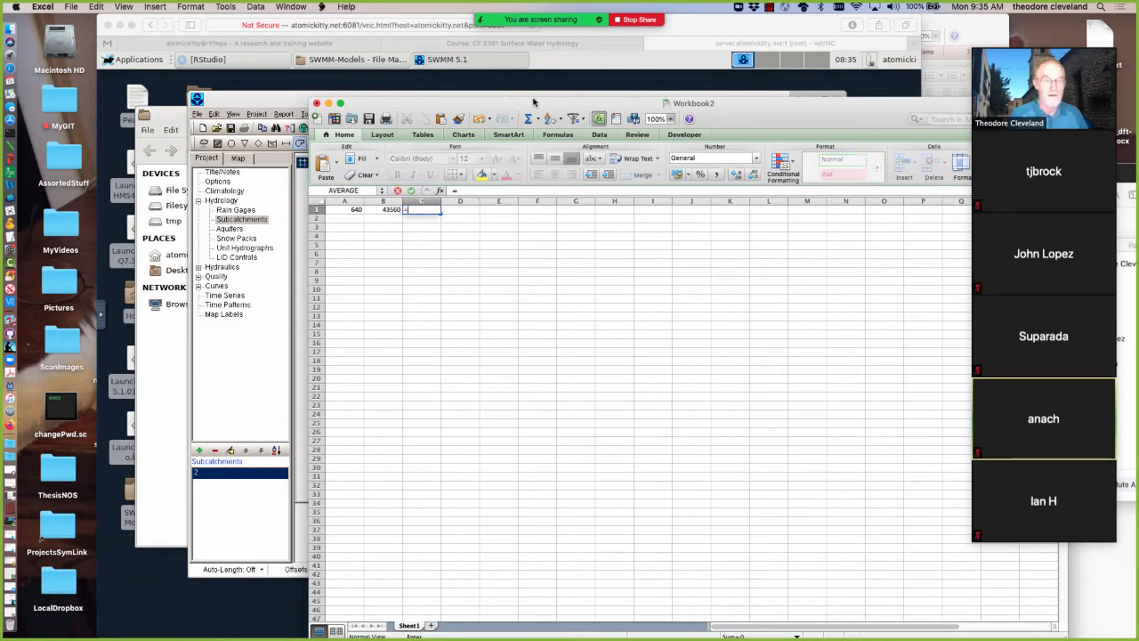
pyautogui.click(347, 210)
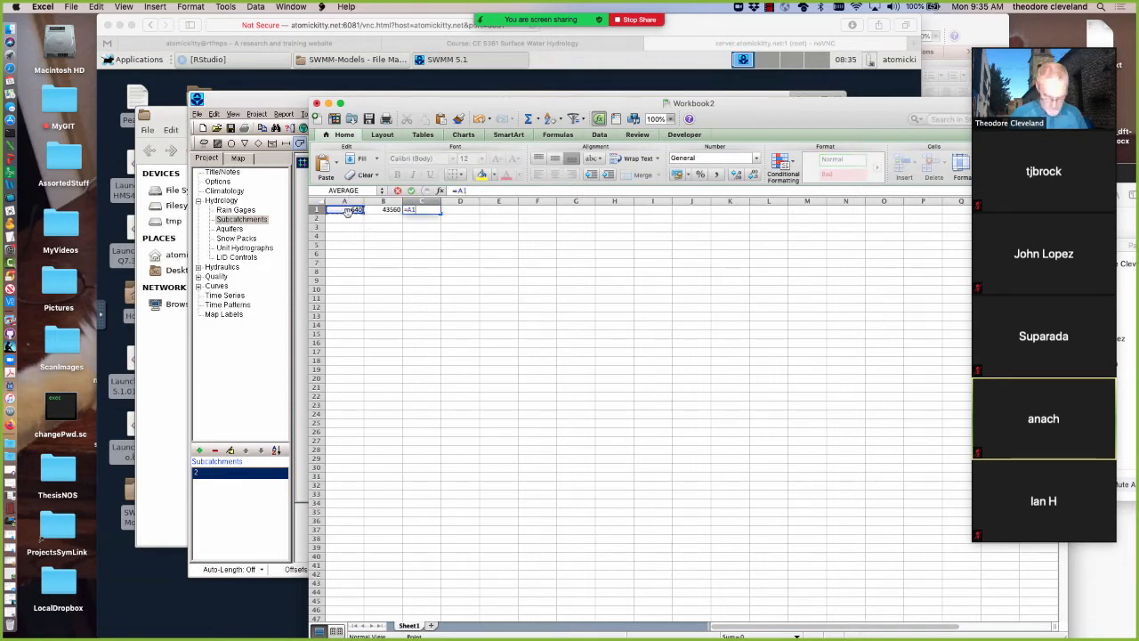
pyautogui.write('*')
pyautogui.click(389, 214)
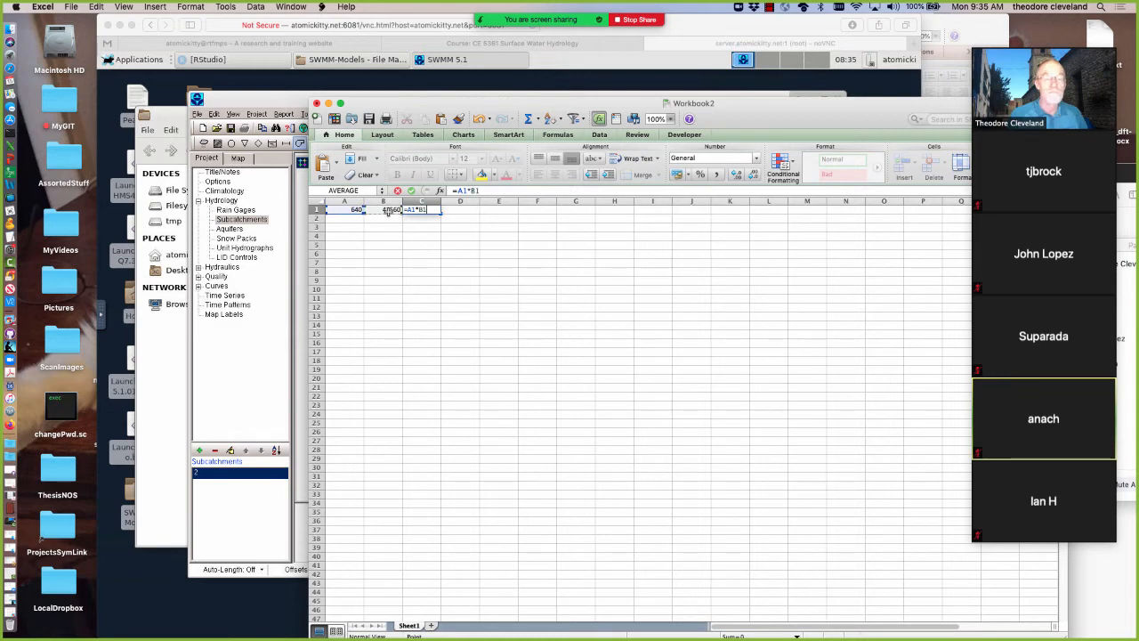
pyautogui.press('Return')
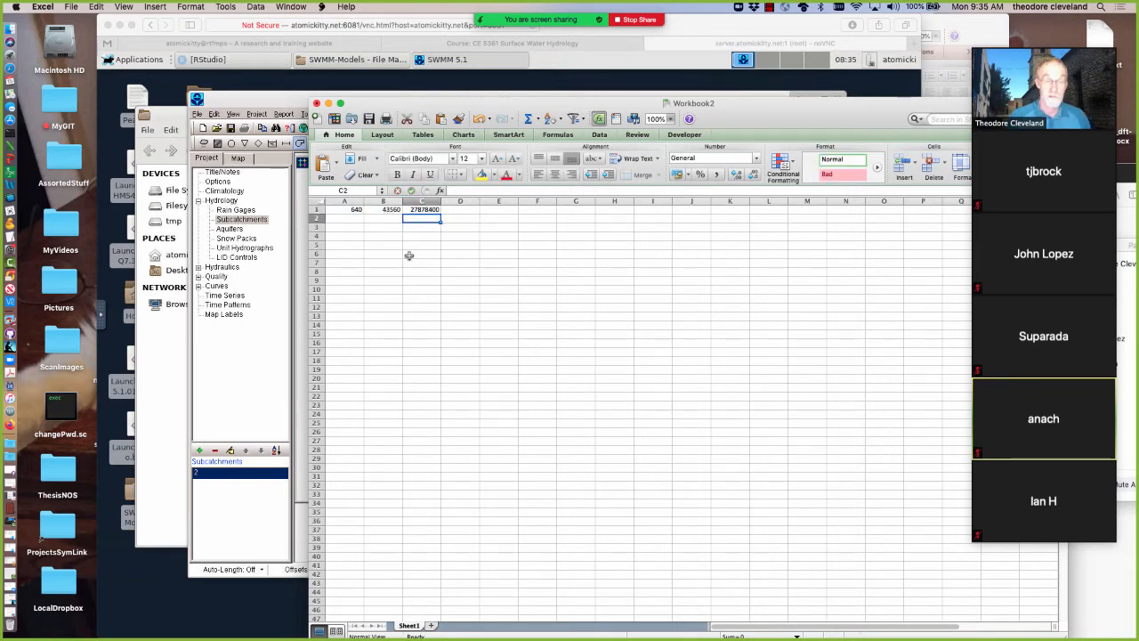
# Enter the formula =sqrt(C1) in cell C2 to compute the side length of an equivalent square
pyautogui.write('=sUM')
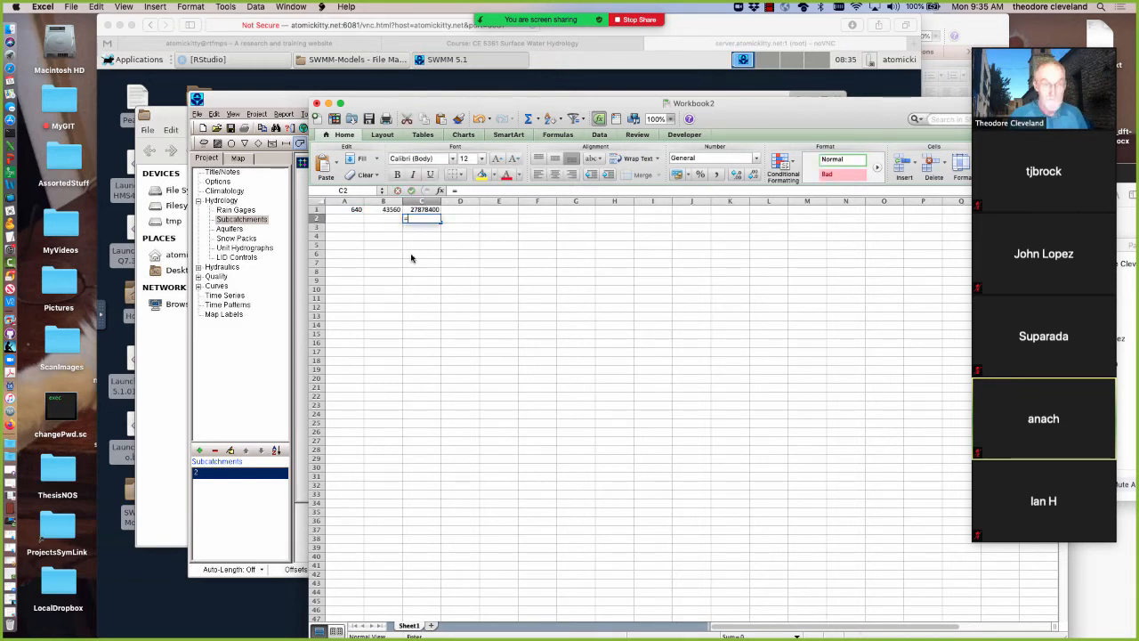
pyautogui.press('BackSpace')
pyautogui.press('BackSpace')
pyautogui.write('qrt')
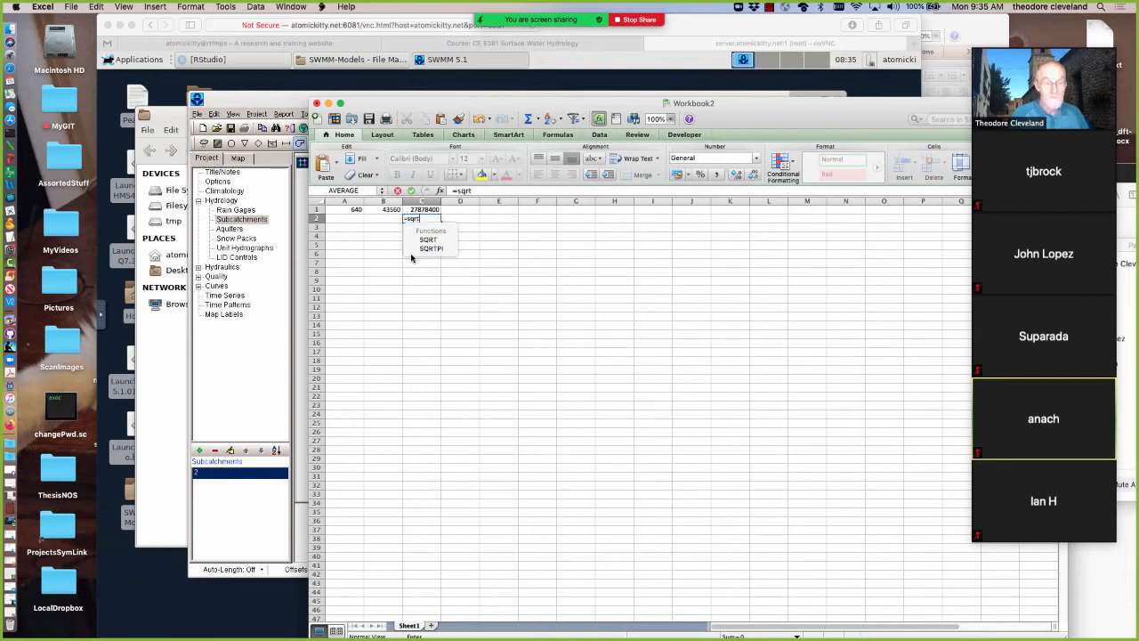
pyautogui.write('(')
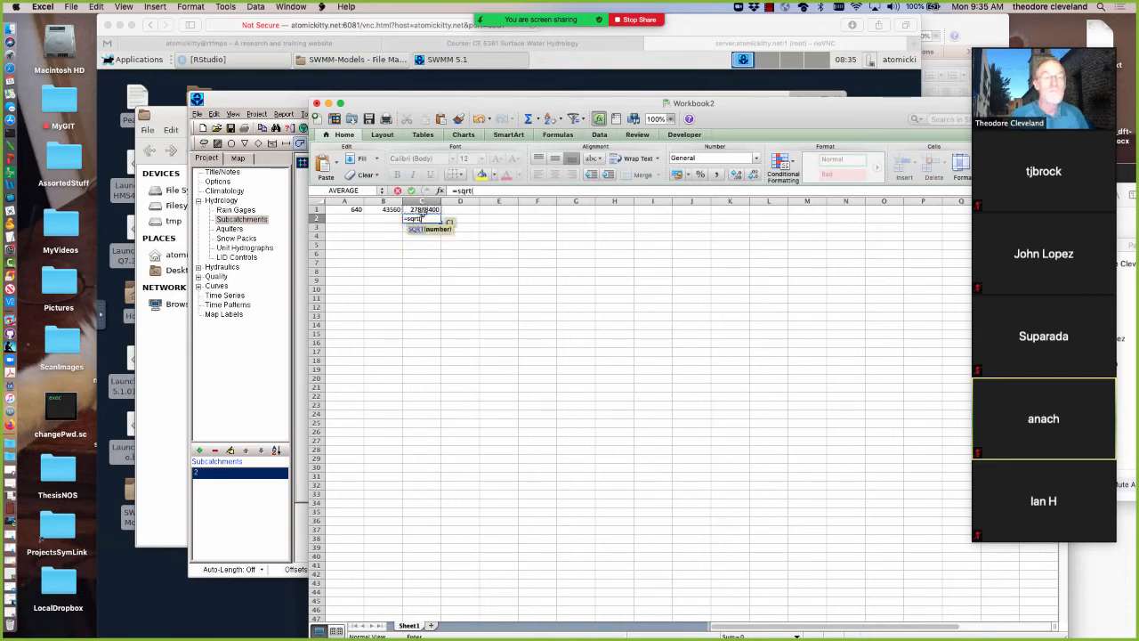
pyautogui.click(424, 210)
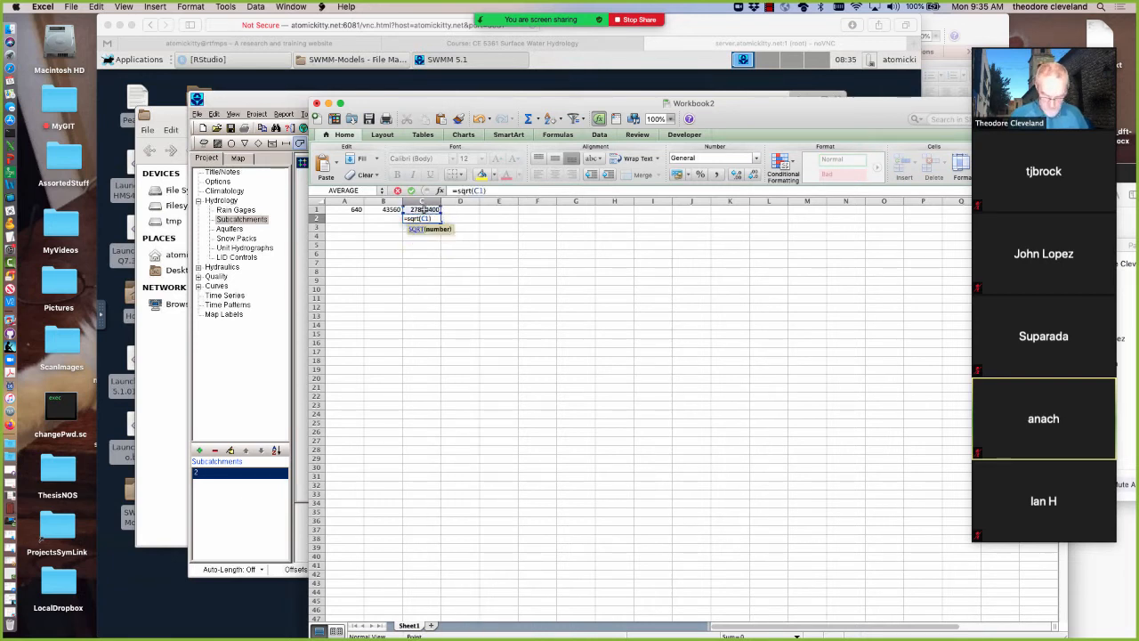
pyautogui.write(')')
pyautogui.press('Return')
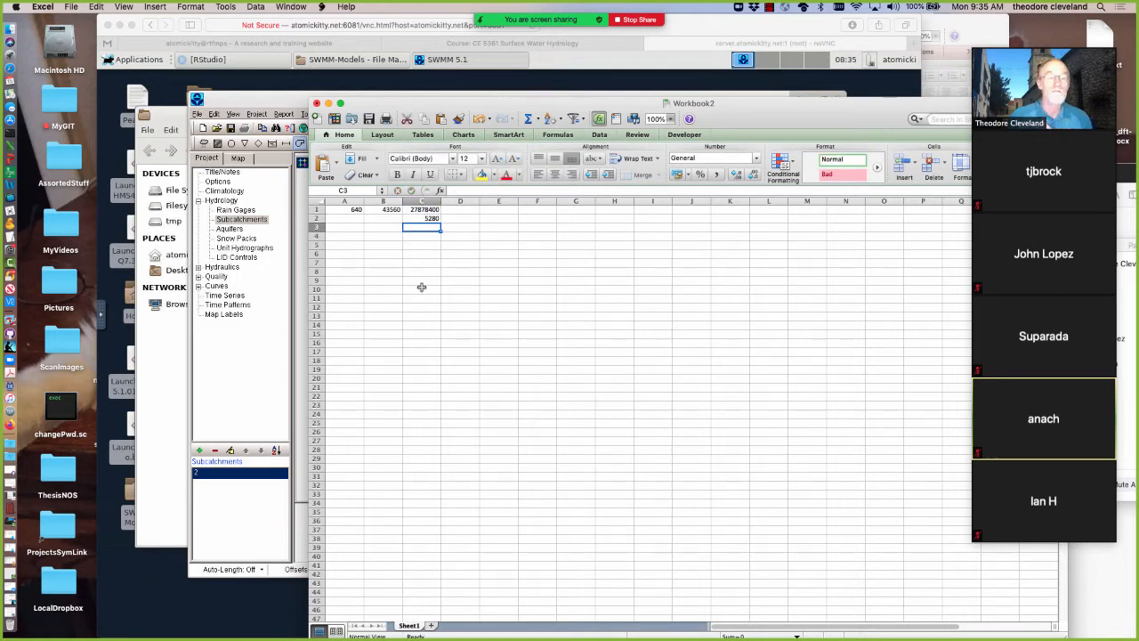
# Minimize the workbook, return to SWMM 5.1, set the subcatchment's width to 5280 ft, and close its property editor
pyautogui.click(329, 104)
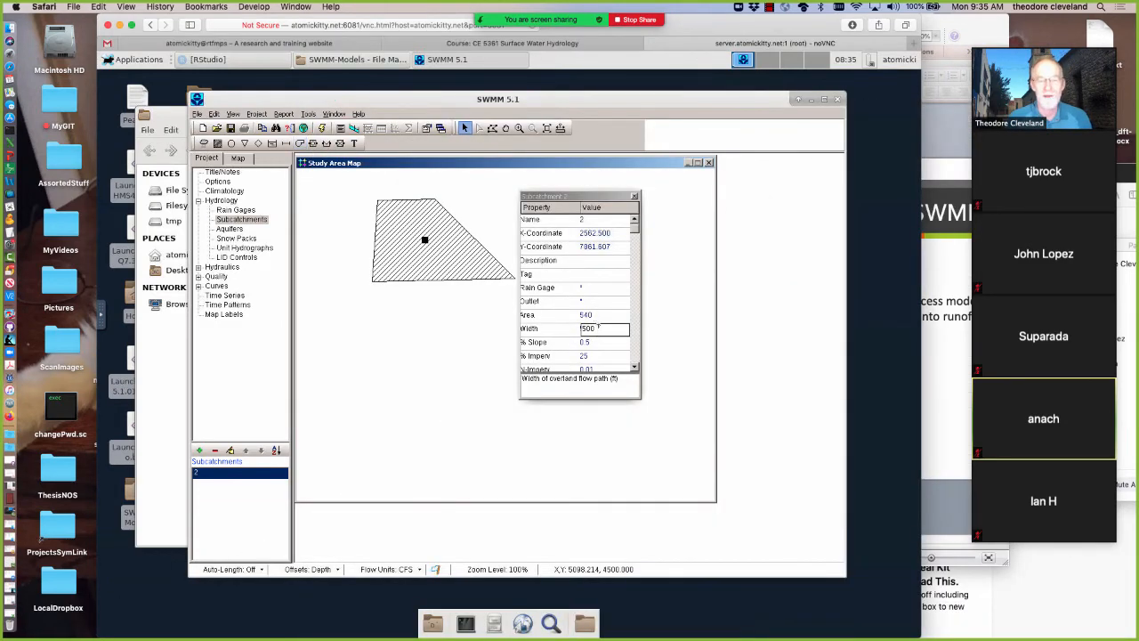
pyautogui.click(561, 327)
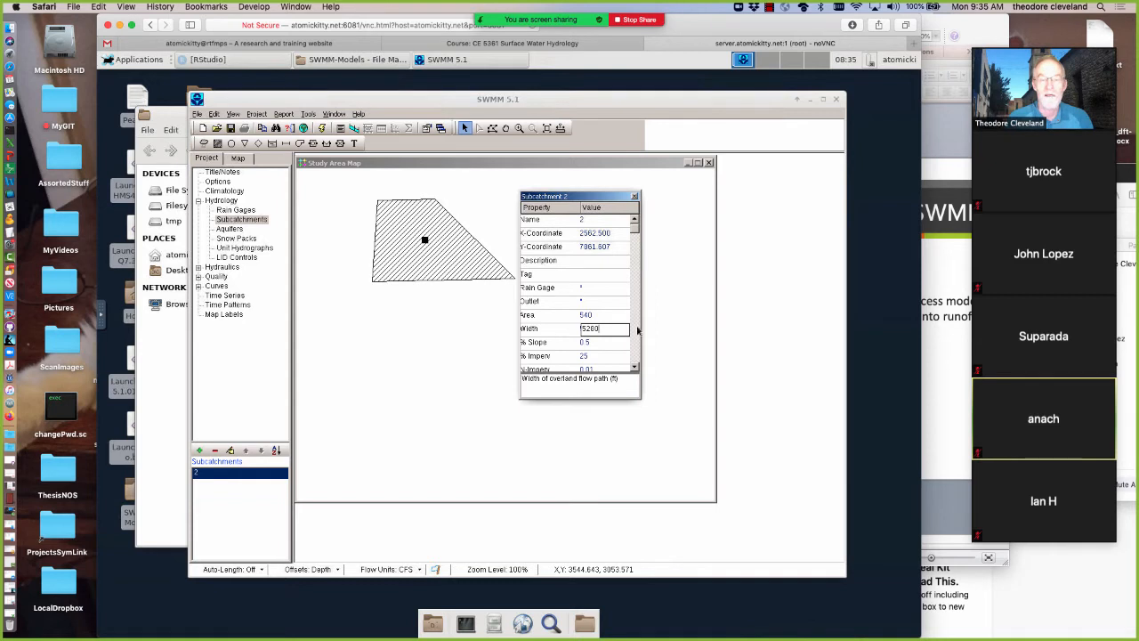
pyautogui.click(634, 198)
pyautogui.click(634, 198)
# Reopen the subcatchment's properties, enlarge the property editor, and set the percent impervious area to 0
pyautogui.doubleClick(424, 241)
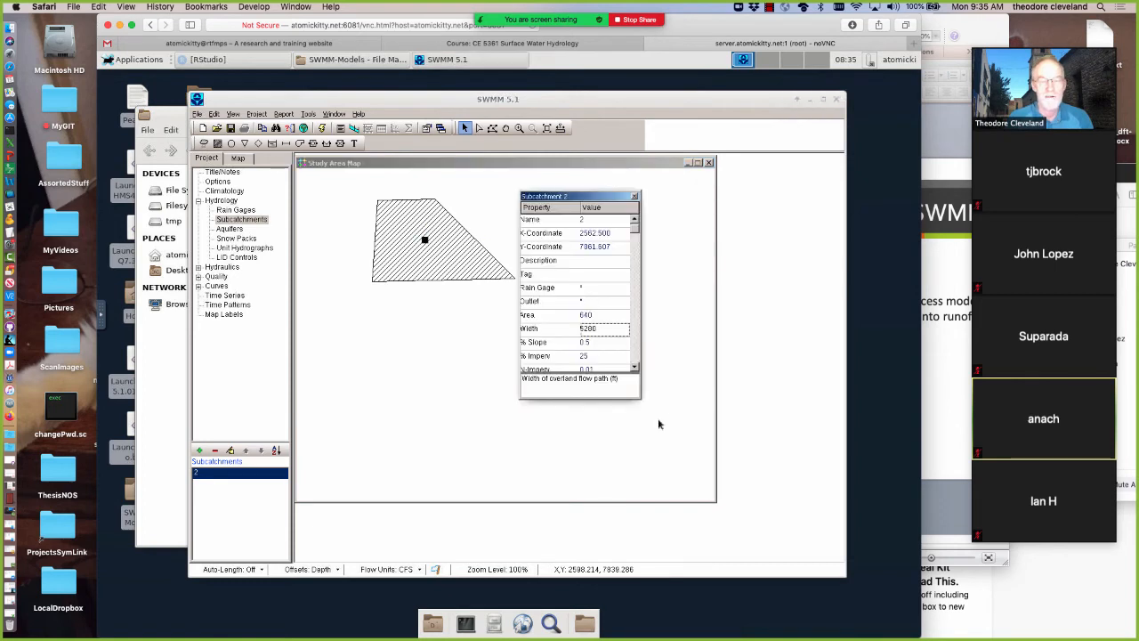
pyautogui.moveTo(640, 397); pyautogui.dragTo(691, 459)
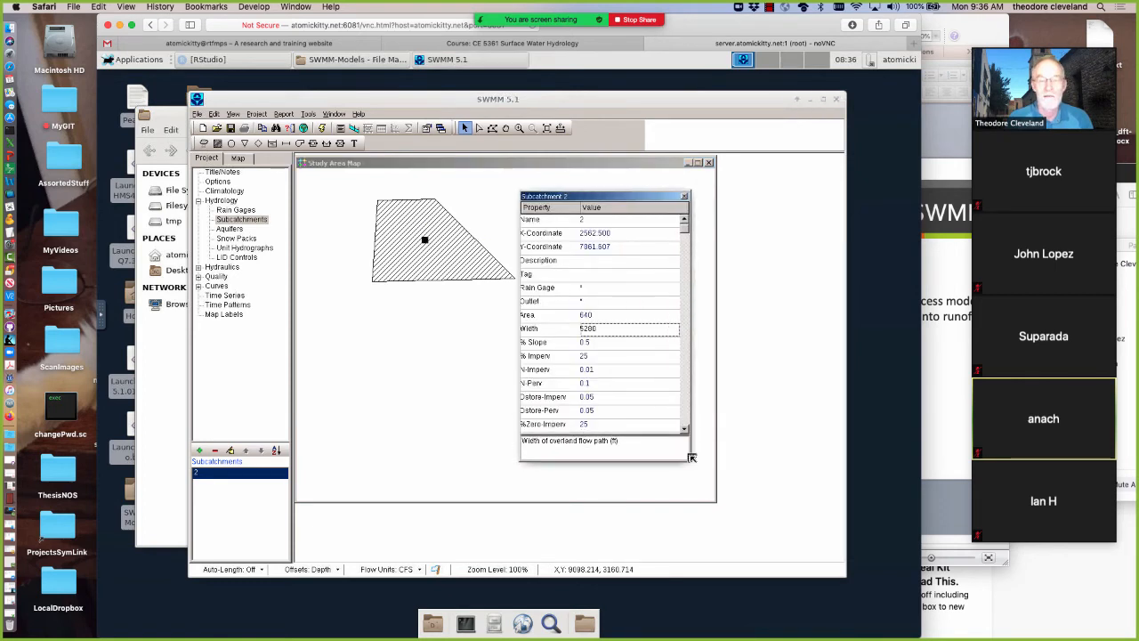
pyautogui.click(594, 341)
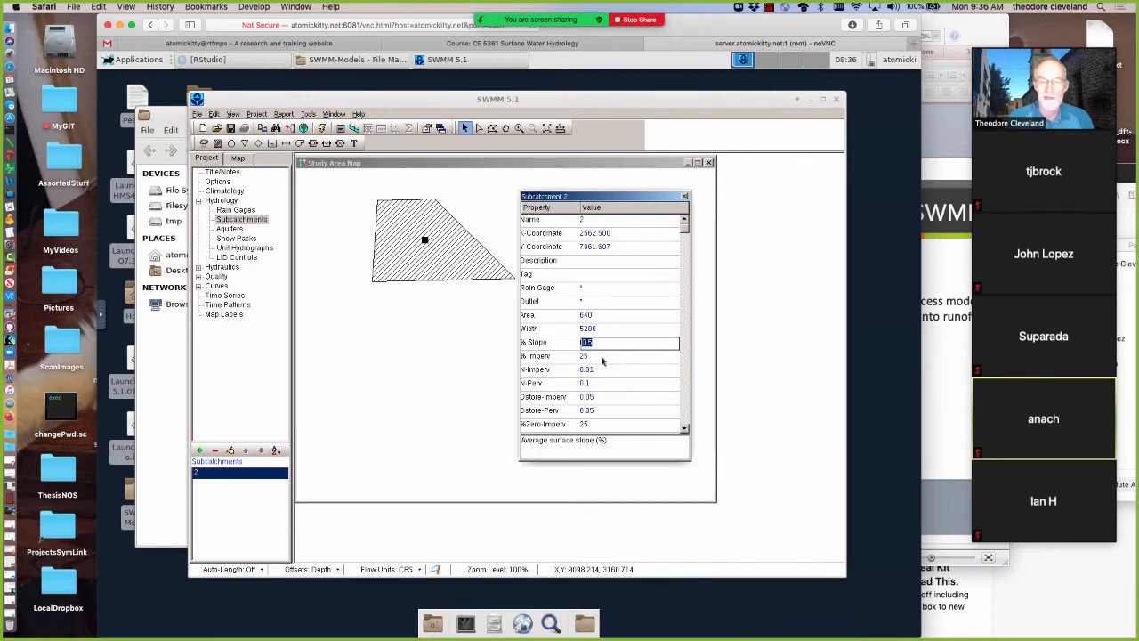
pyautogui.click(600, 356)
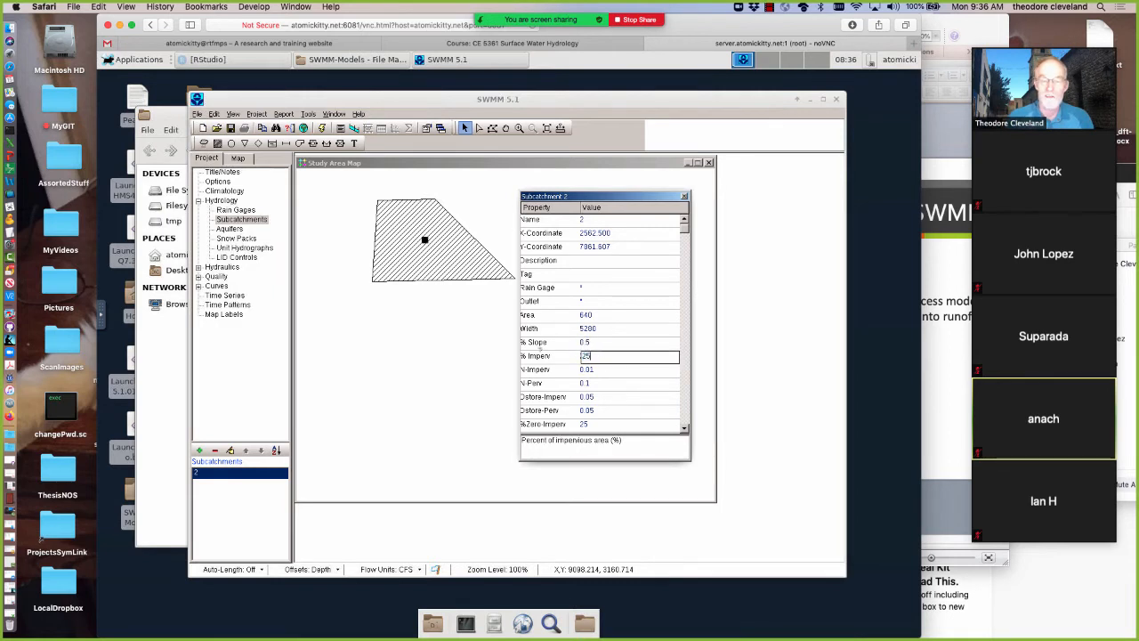
pyautogui.write('10')
pyautogui.click(620, 381)
# Review the subcatchment's Manning's n values, depression storage depths, and subarea routing option
pyautogui.click(598, 368)
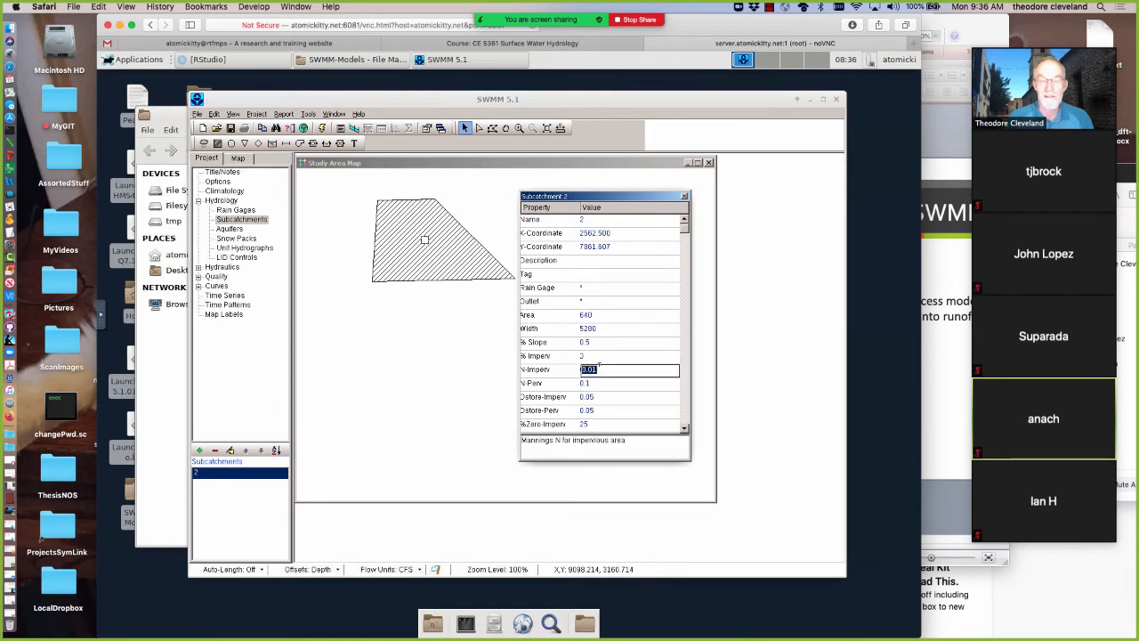
pyautogui.click(597, 382)
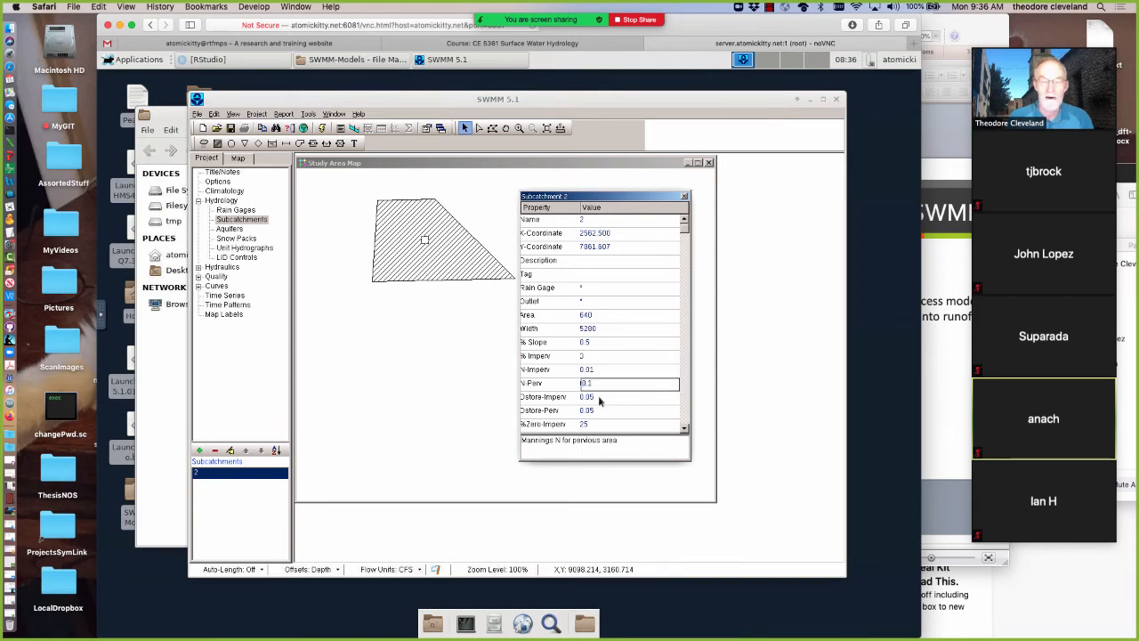
pyautogui.click(598, 396)
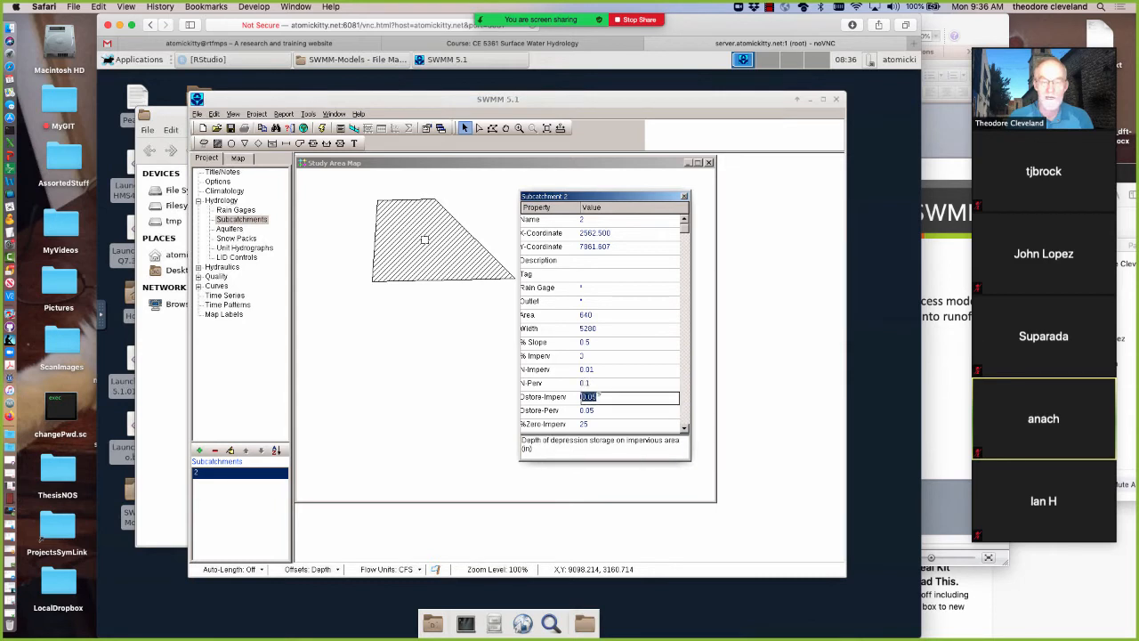
pyautogui.click(641, 411)
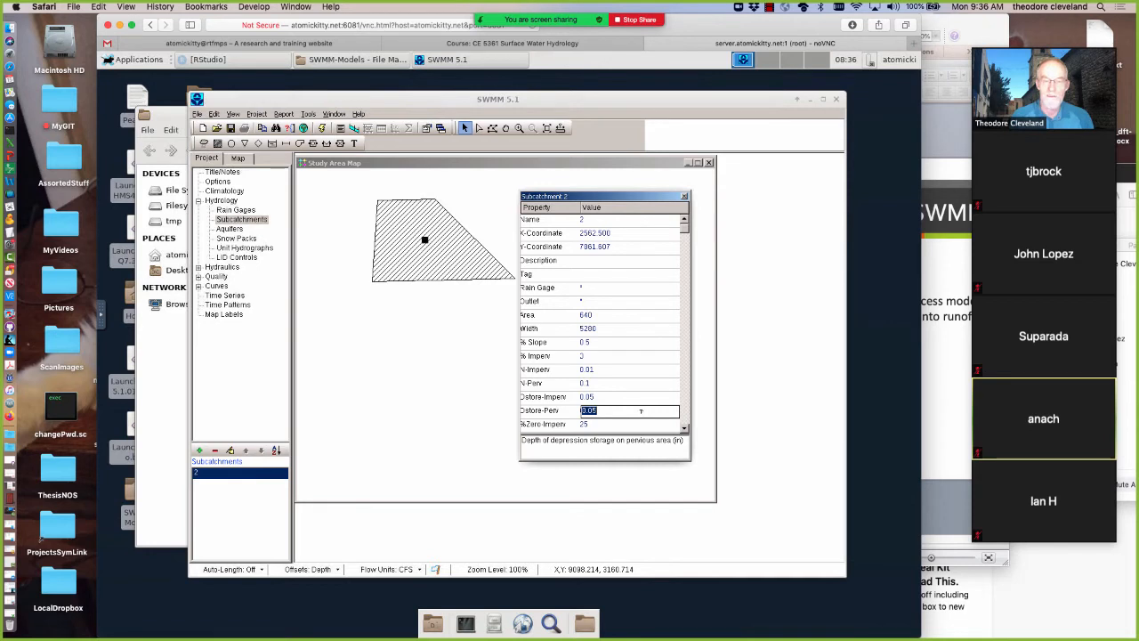
pyautogui.press('BackSpace')
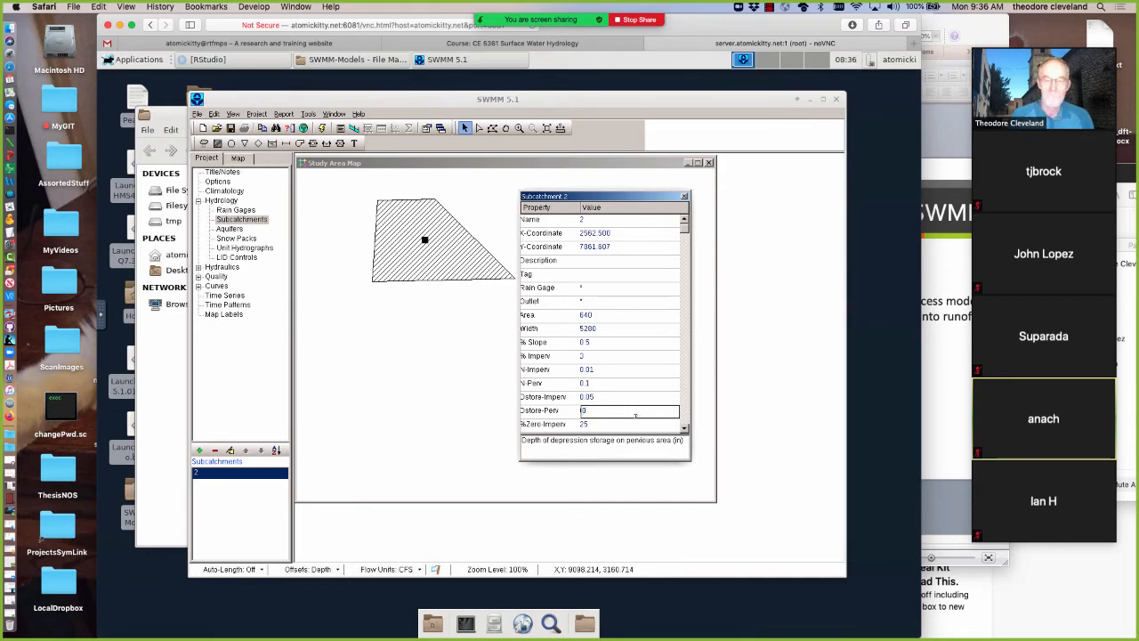
pyautogui.click(684, 430)
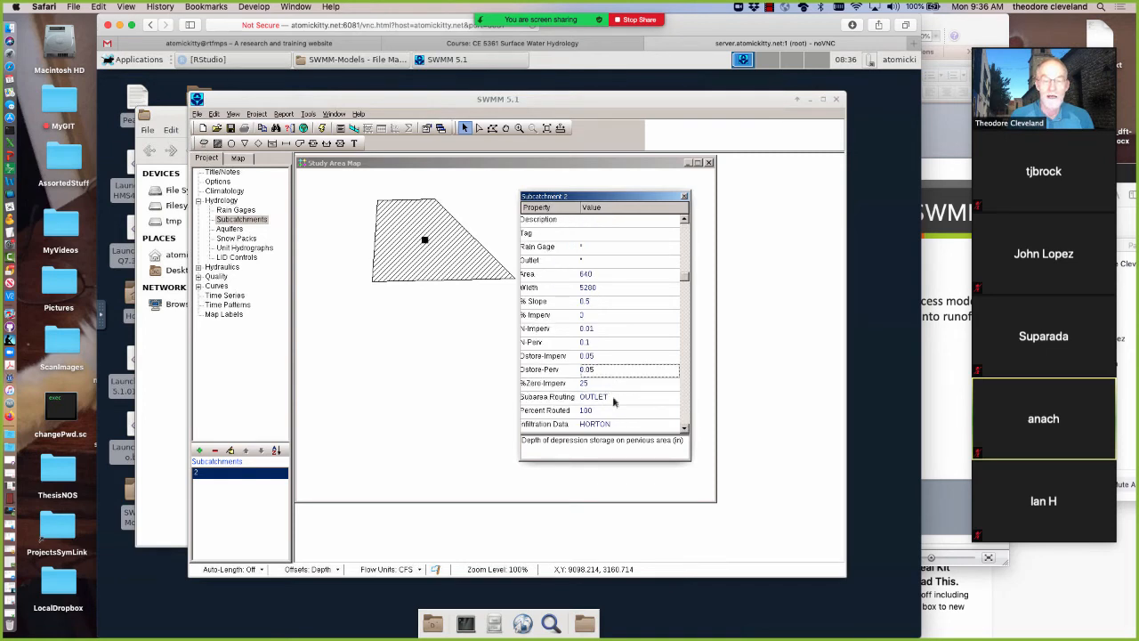
pyautogui.click(613, 400)
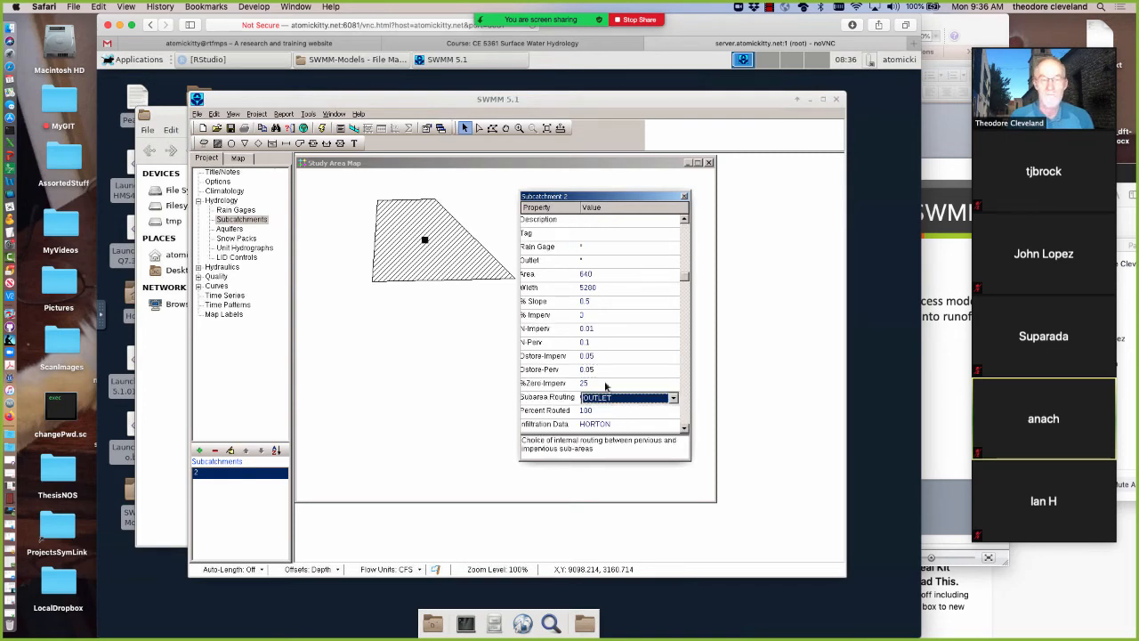
# Set the percentage of impervious area with no depression storage (%Zero-Imperv) to 0
pyautogui.click(605, 383)
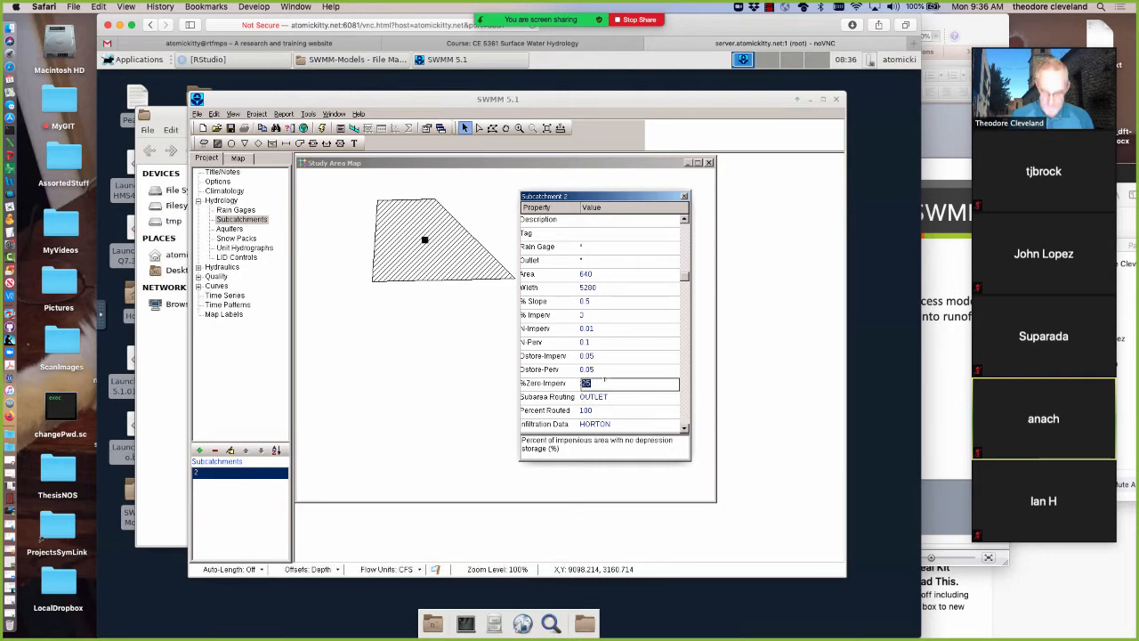
pyautogui.write('0')
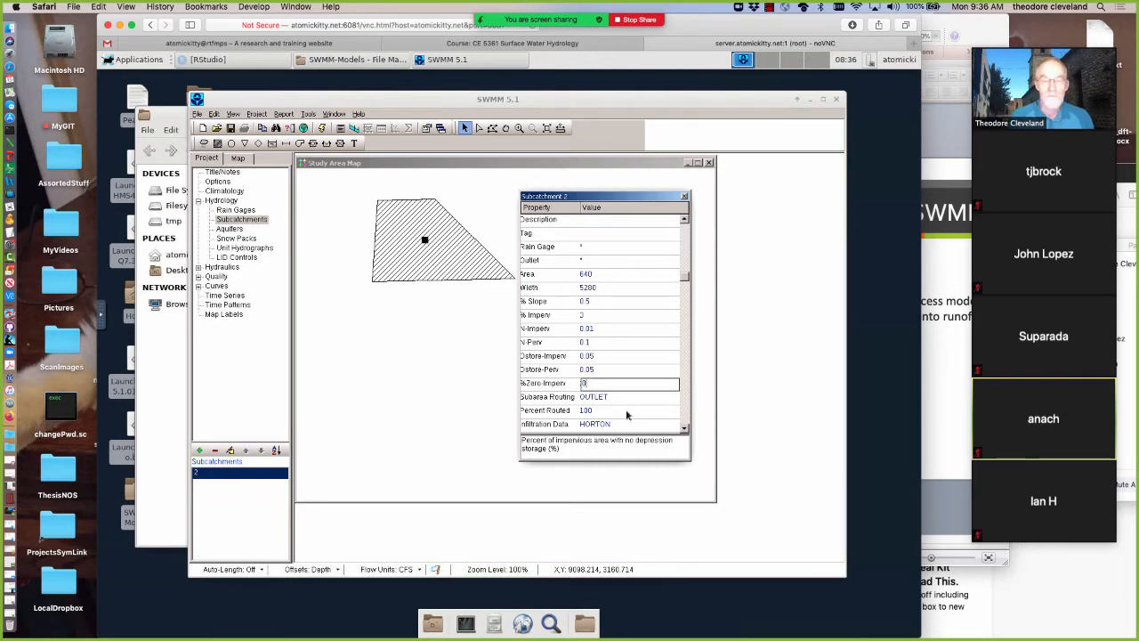
pyautogui.click(625, 409)
# Examine the subcatchment's remaining properties, from infiltration data and groundwater through land uses, initial buildup, curb length, and N-Perv Pattern
pyautogui.click(623, 425)
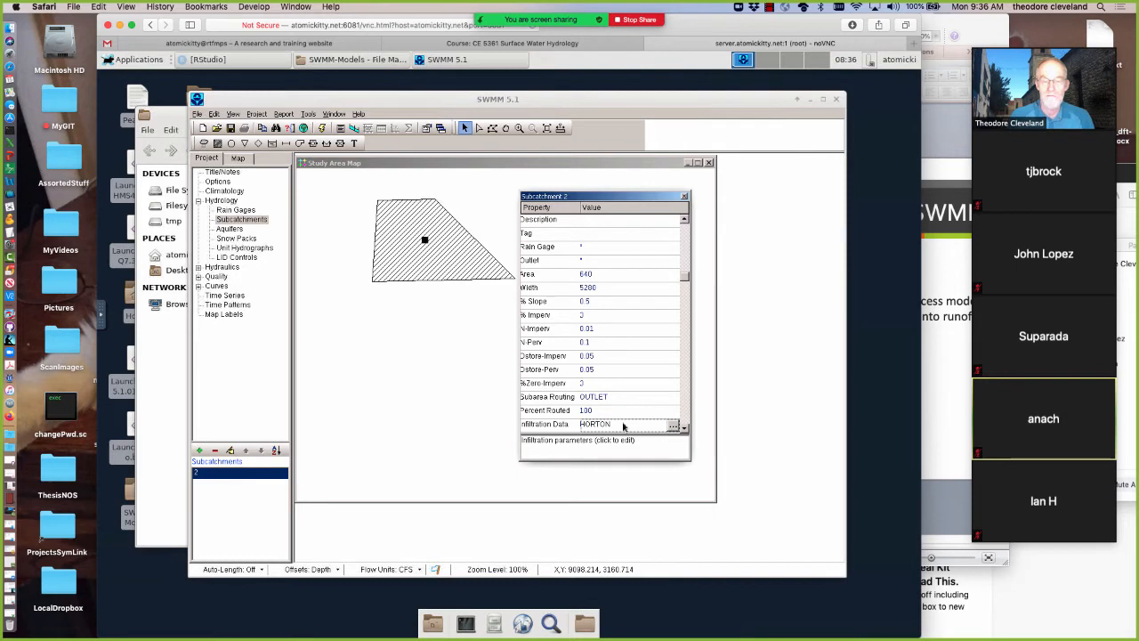
pyautogui.press('Down')
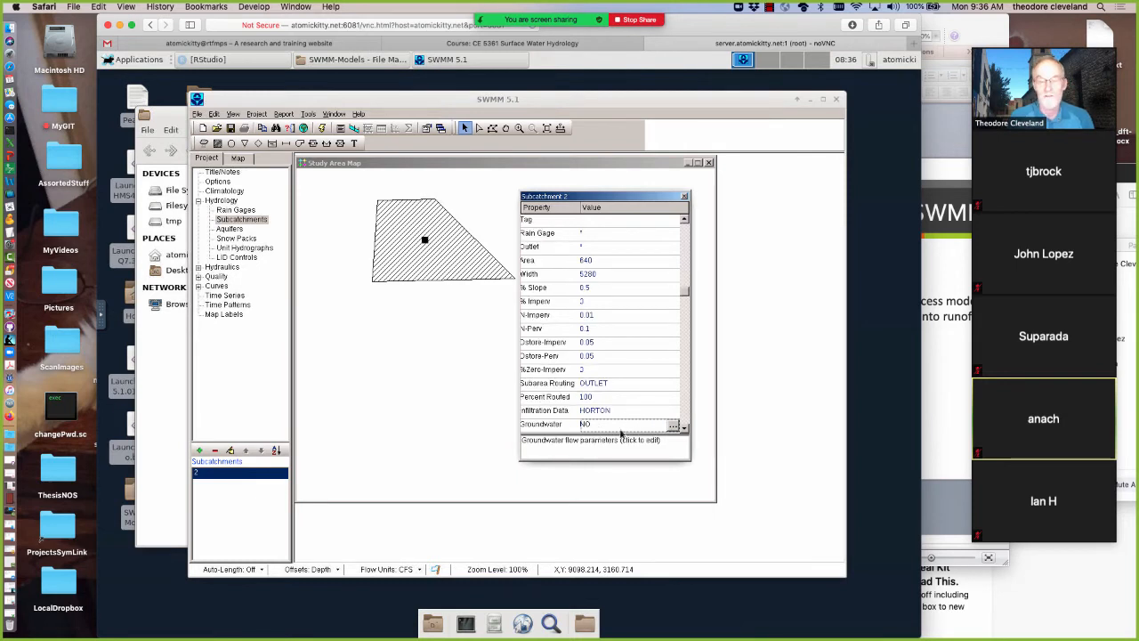
pyautogui.press('Down')
pyautogui.press('Down')
pyautogui.press('Down')
pyautogui.press('Down')
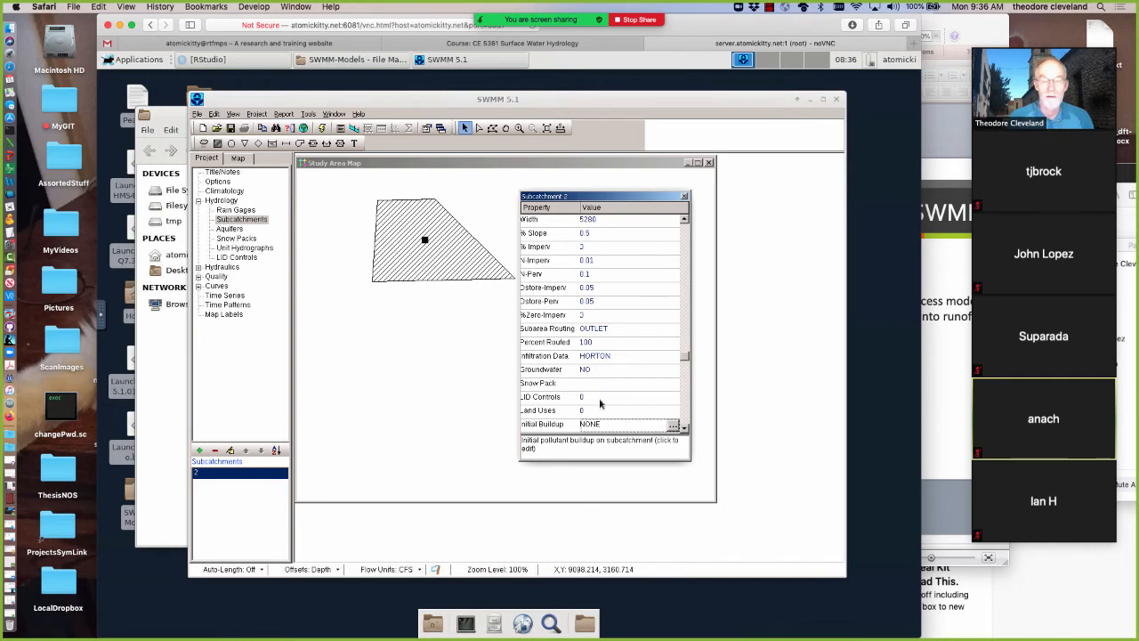
pyautogui.click(600, 399)
pyautogui.click(605, 410)
pyautogui.press('Down')
pyautogui.press('Down')
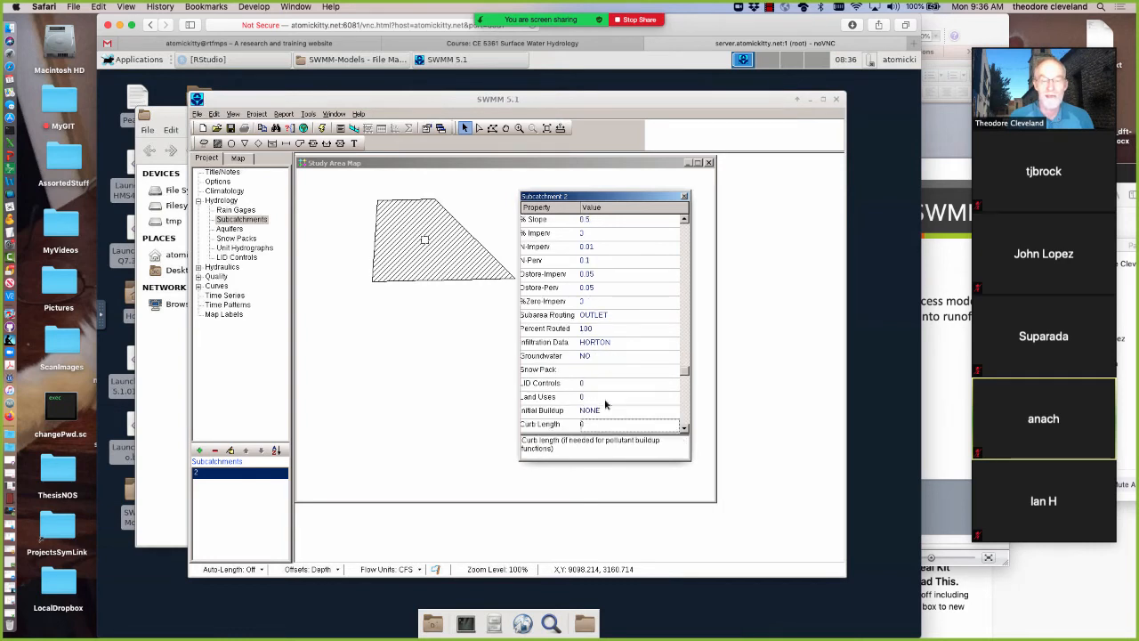
pyautogui.press('Down')
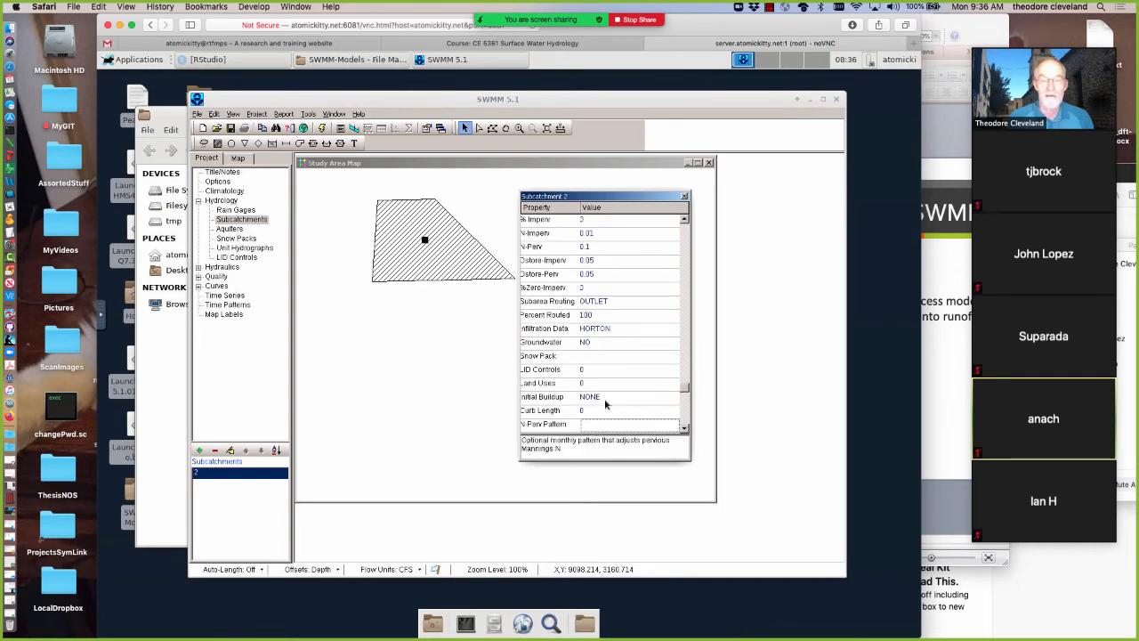
pyautogui.click(526, 384)
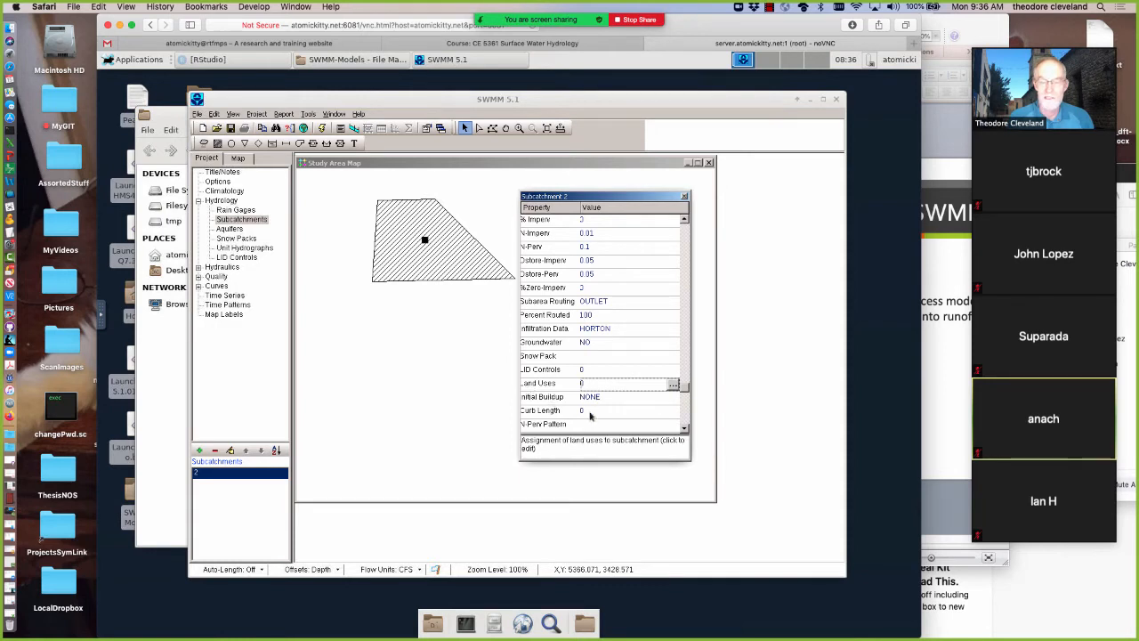
# Check the subcatchment's remaining properties from curb length through the infiltration pattern, and close the property editor
pyautogui.click(591, 412)
pyautogui.scroll(-3, 593, 393)
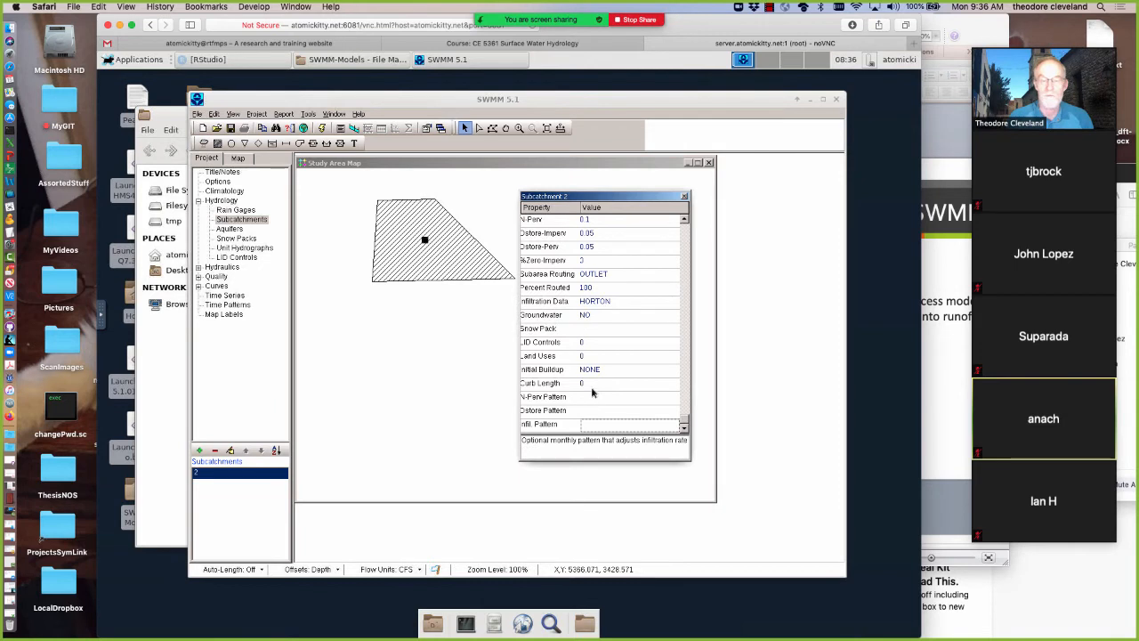
pyautogui.click(684, 197)
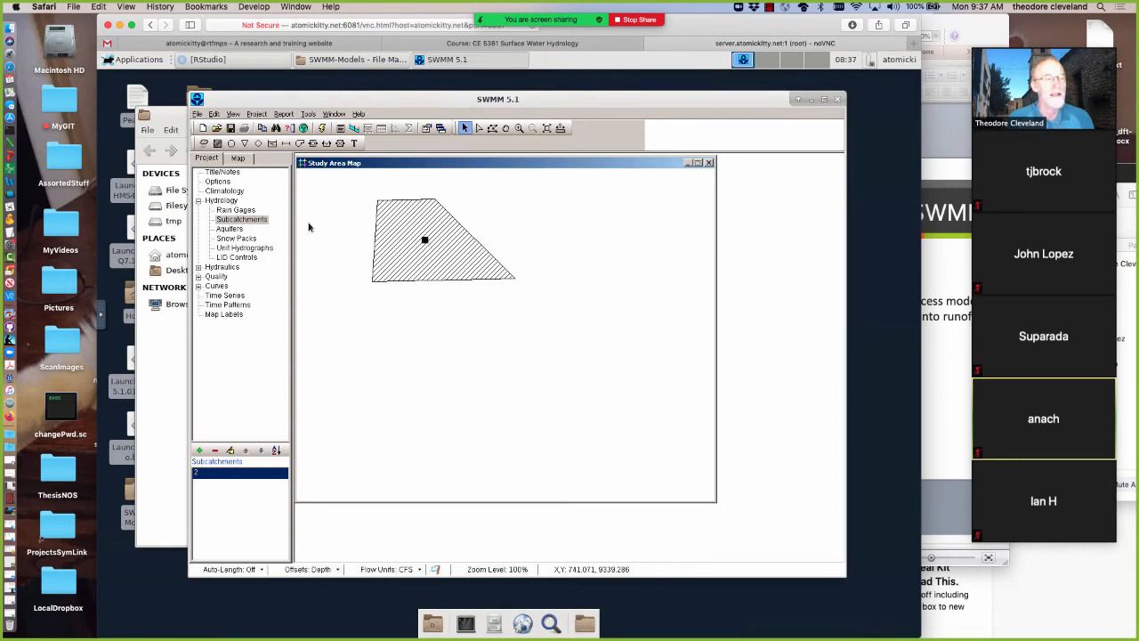
# Place a rain gage on the study area map northeast of the subcatchment and return to object selection
pyautogui.click(522, 187)
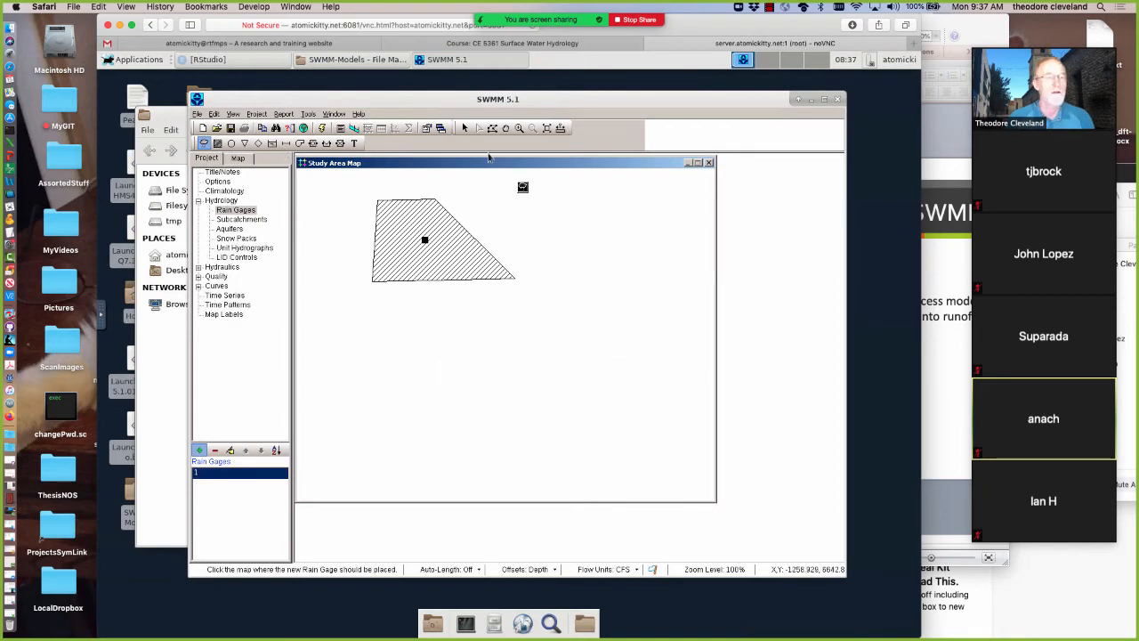
pyautogui.doubleClick(424, 239)
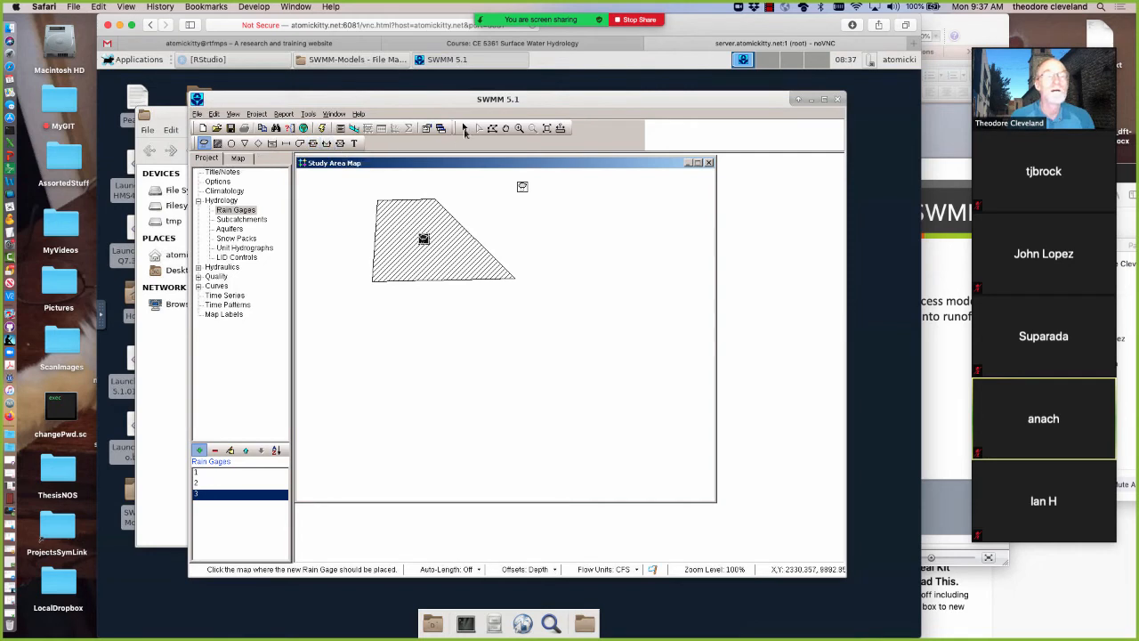
pyautogui.click(423, 238)
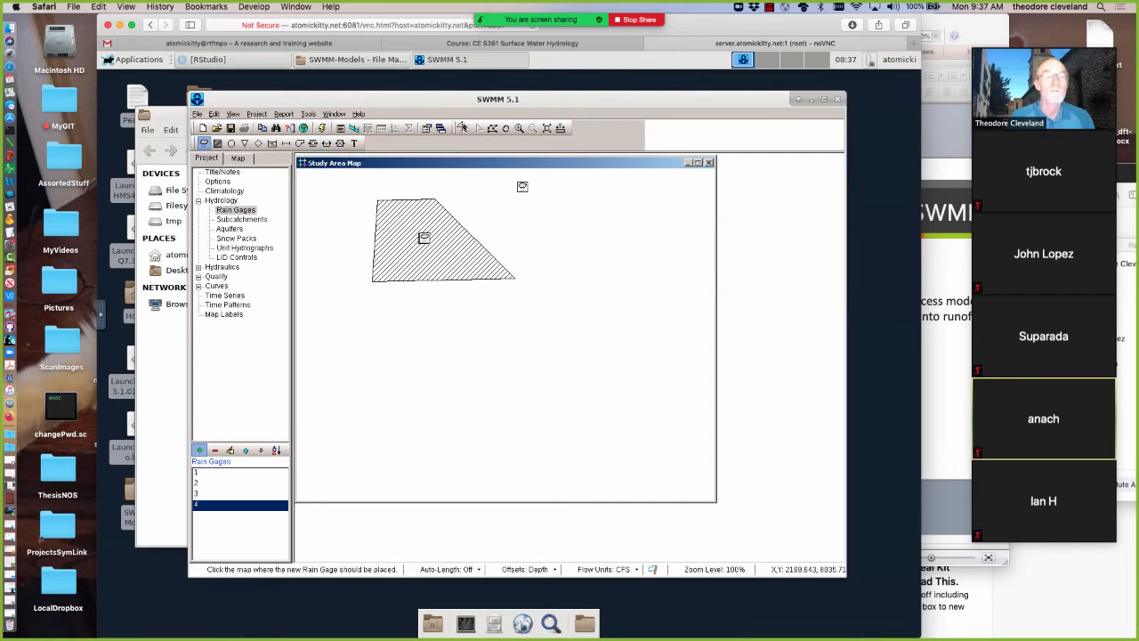
pyautogui.click(463, 128)
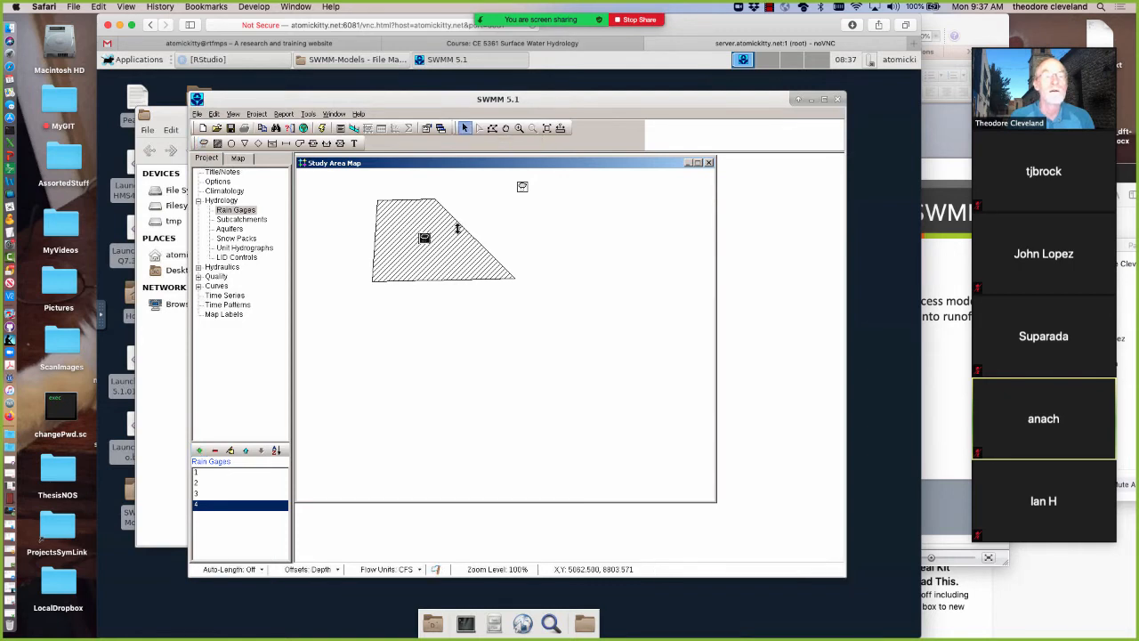
# Delete the trapezoid-shaped subcatchment from the study area map, confirming the deletion
pyautogui.rightClick(426, 240)
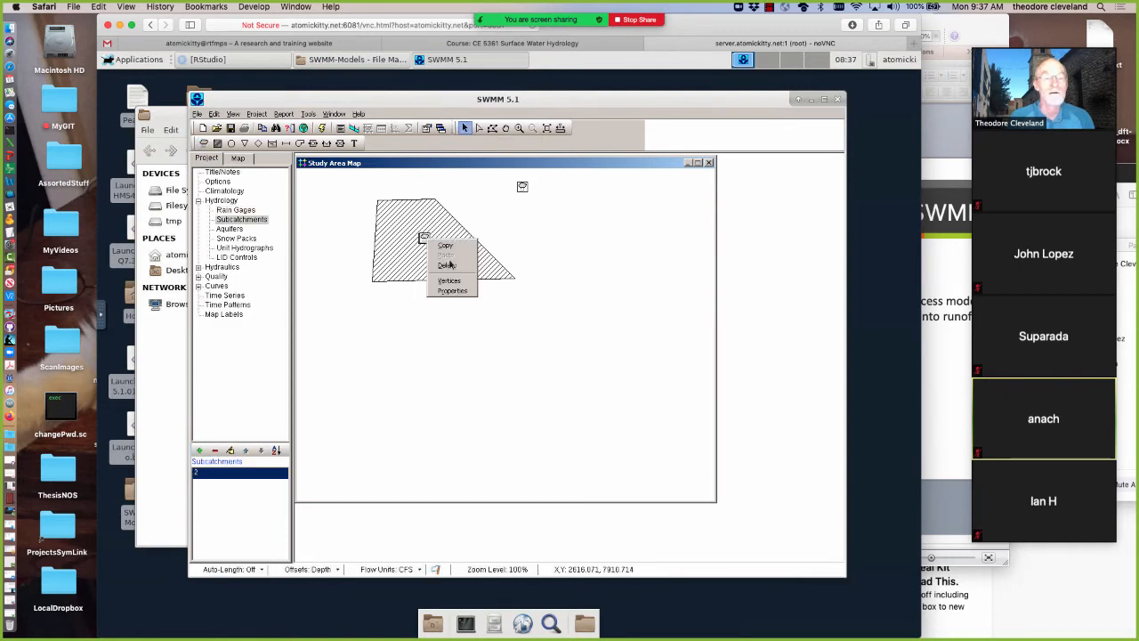
pyautogui.click(452, 267)
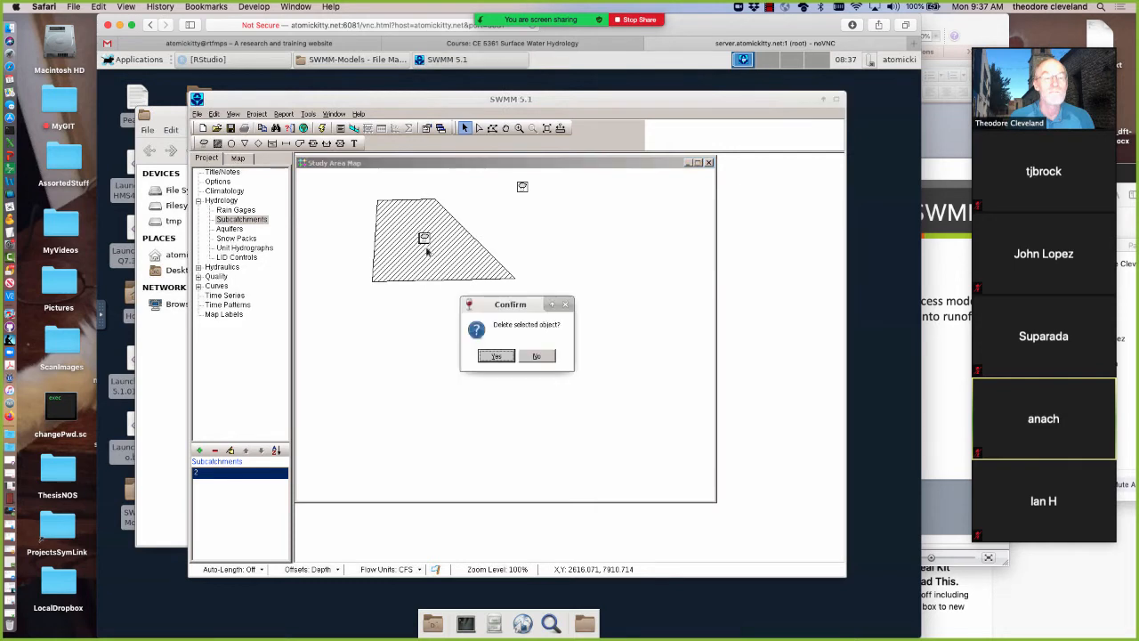
pyautogui.click(497, 356)
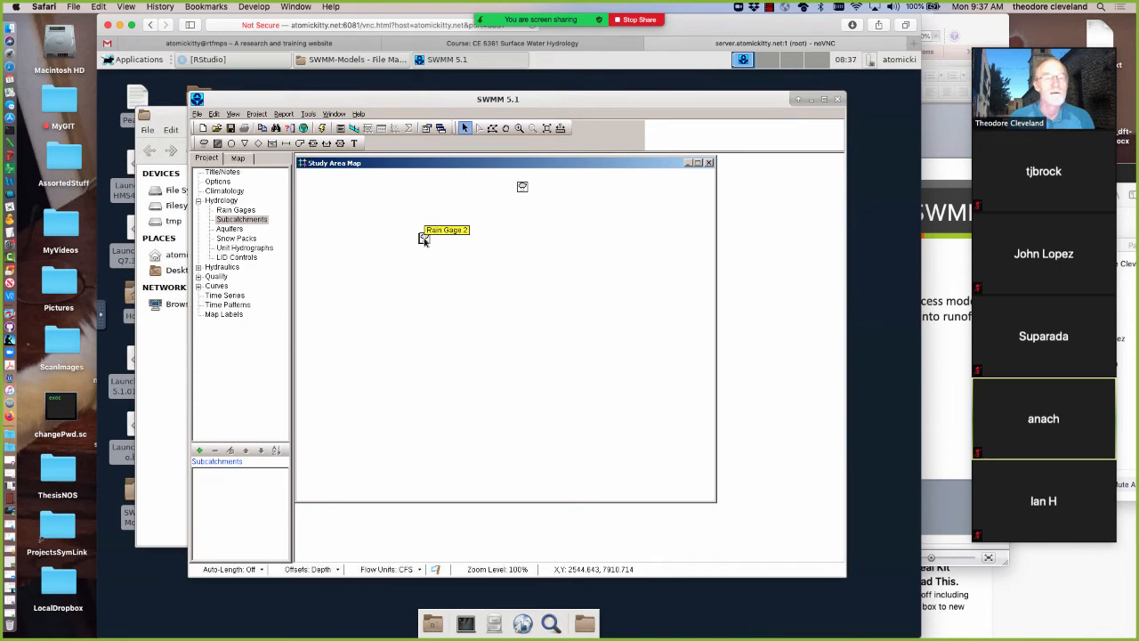
# Delete the extra rain gages 2, 3 and 4 stacked southwest of rain gage 1, confirming each deletion
pyautogui.click(424, 240)
pyautogui.rightClick(424, 240)
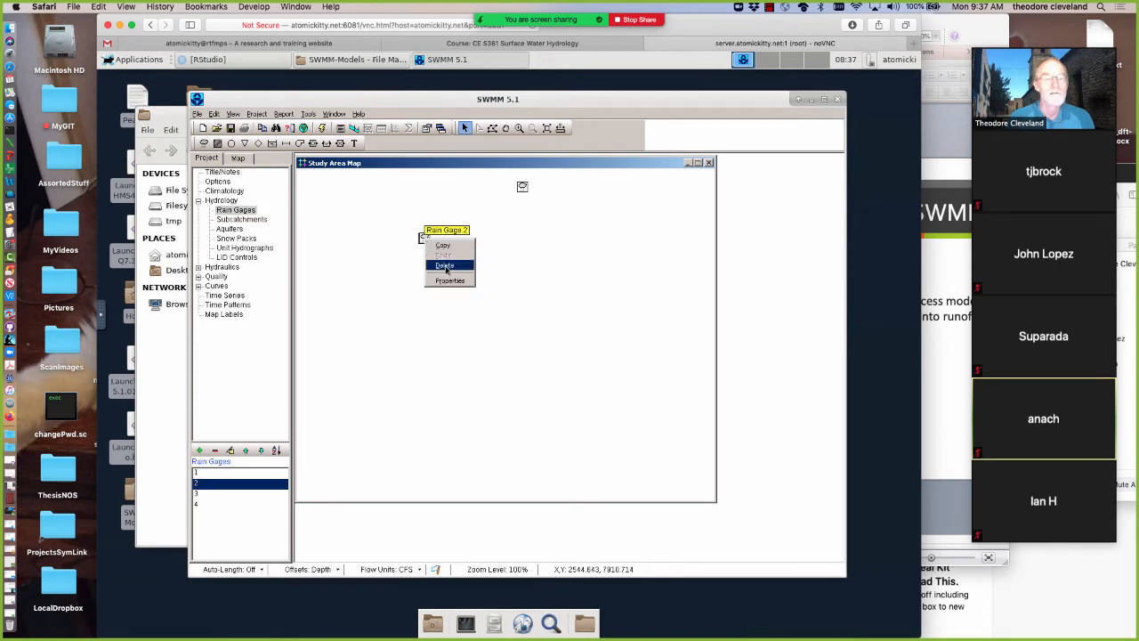
pyautogui.click(445, 266)
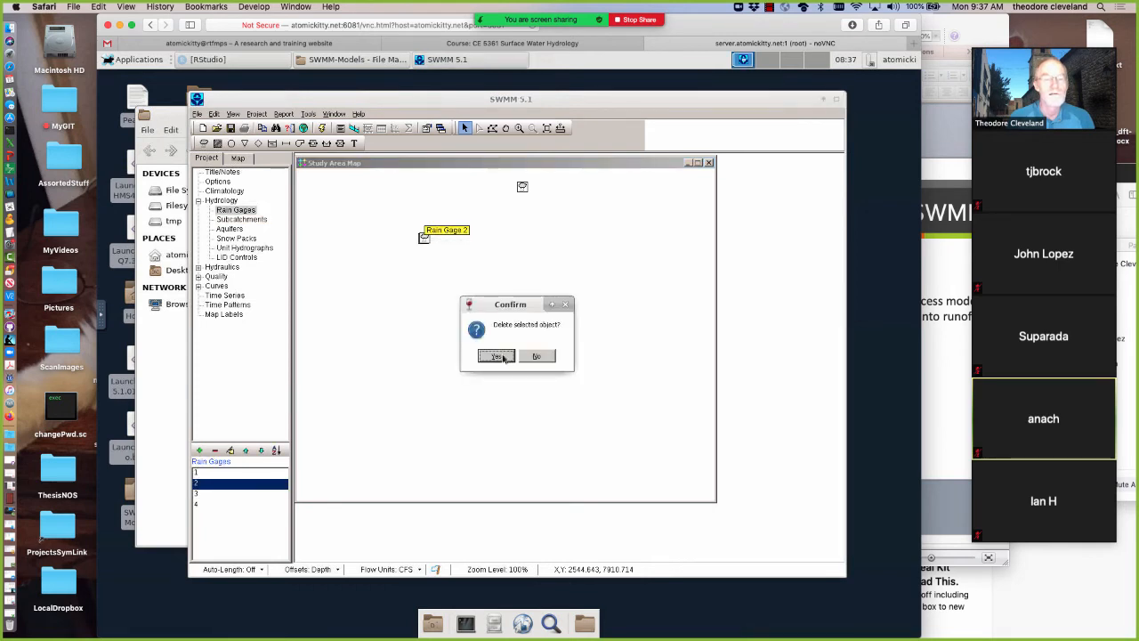
pyautogui.click(496, 356)
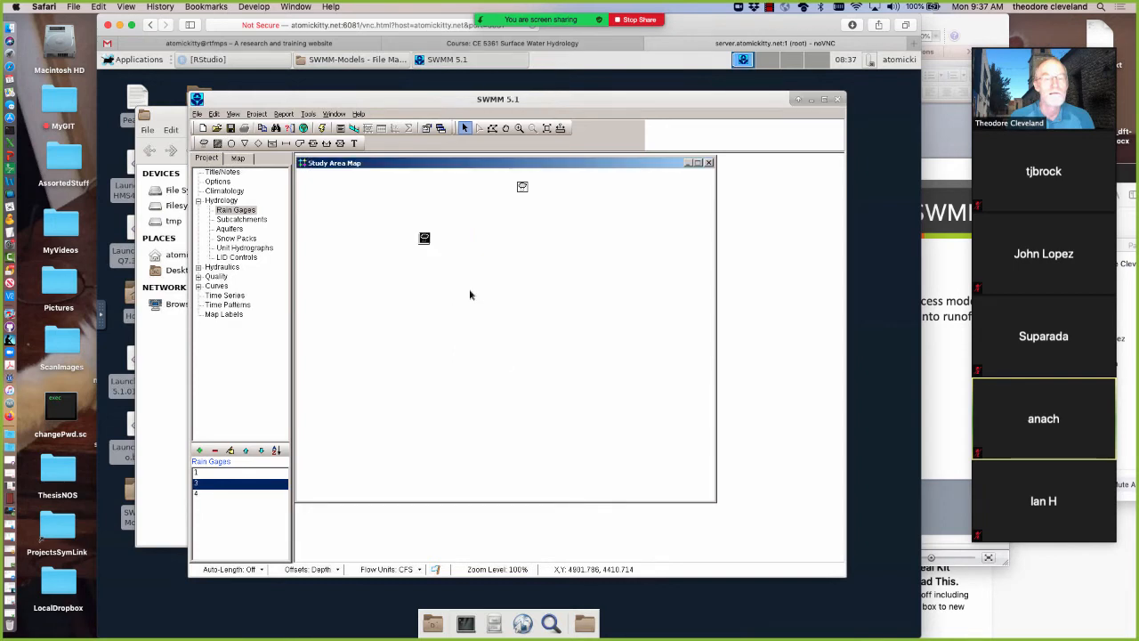
pyautogui.rightClick(424, 238)
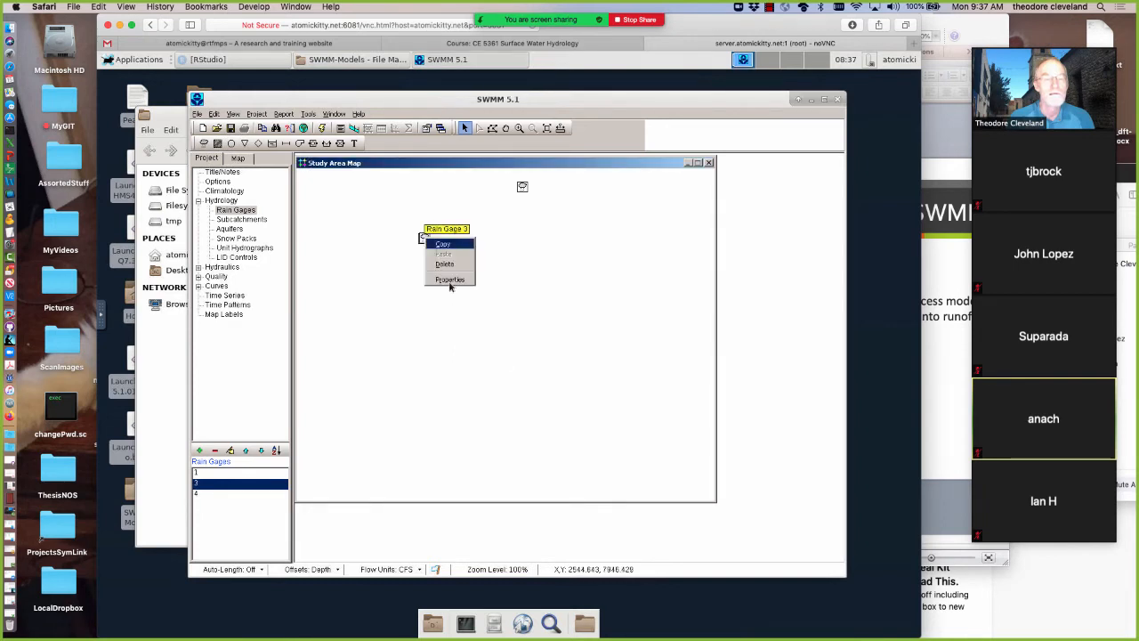
pyautogui.click(447, 265)
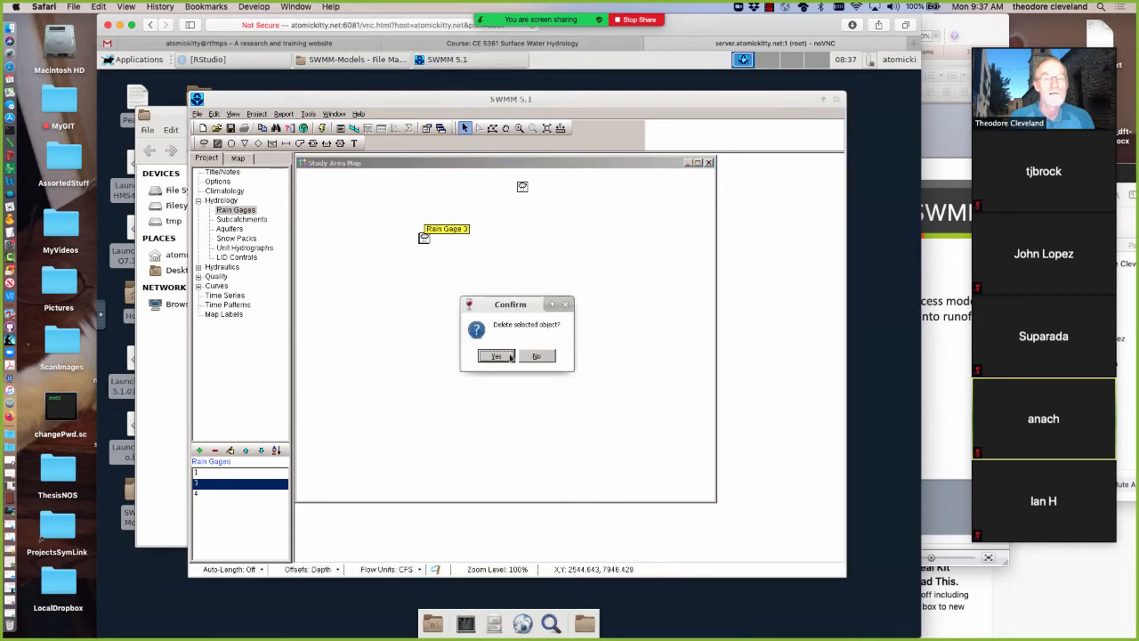
pyautogui.click(510, 356)
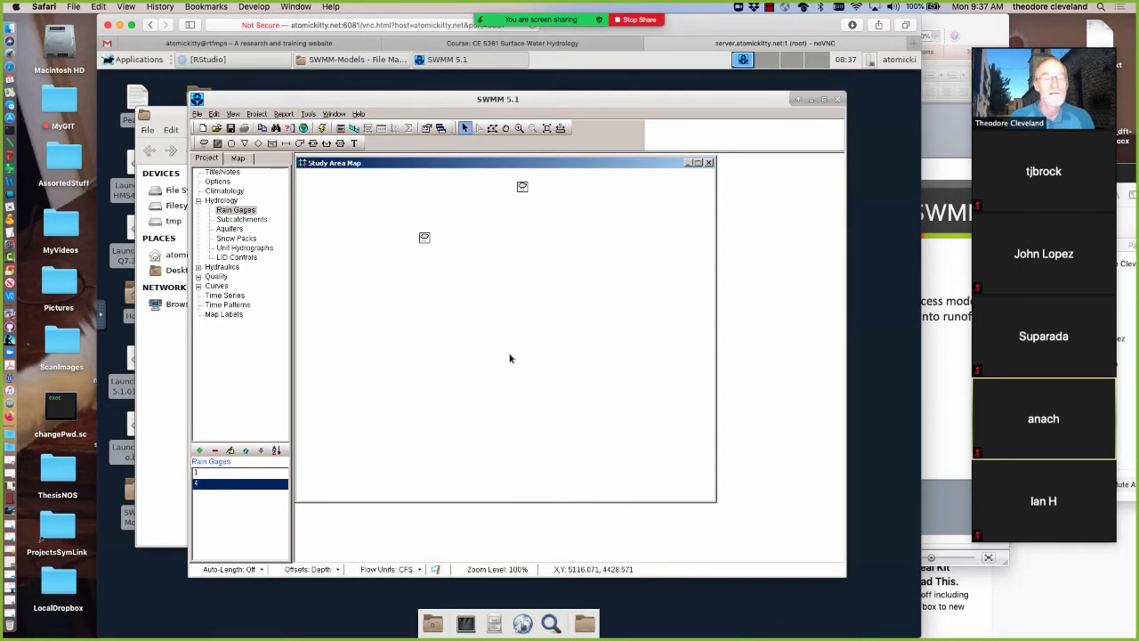
pyautogui.rightClick(425, 238)
pyautogui.click(446, 264)
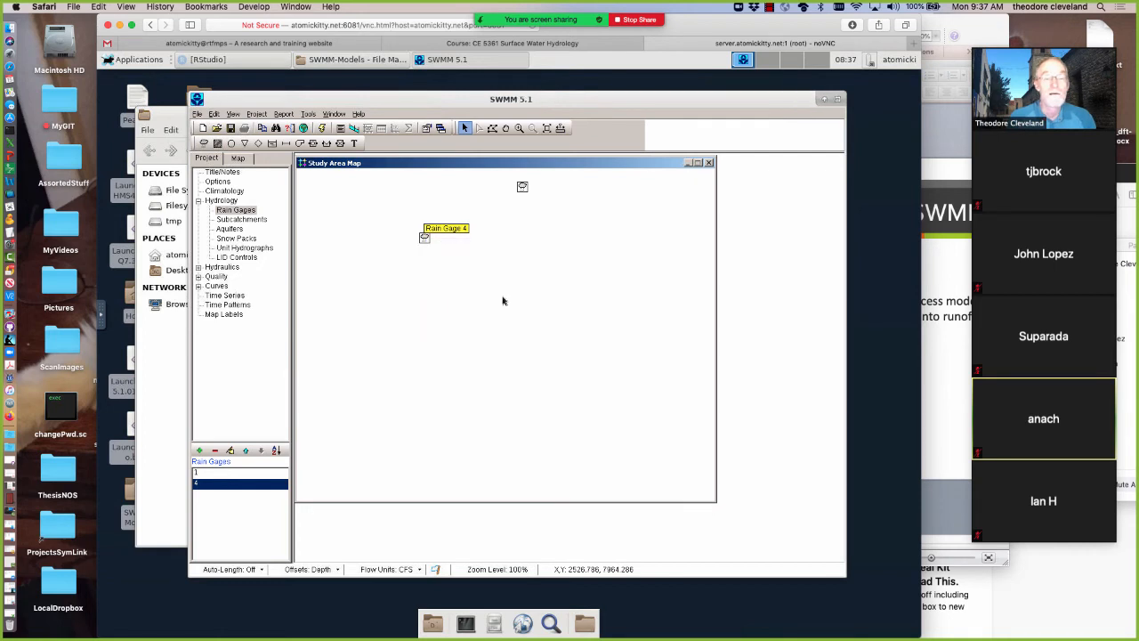
pyautogui.click(499, 356)
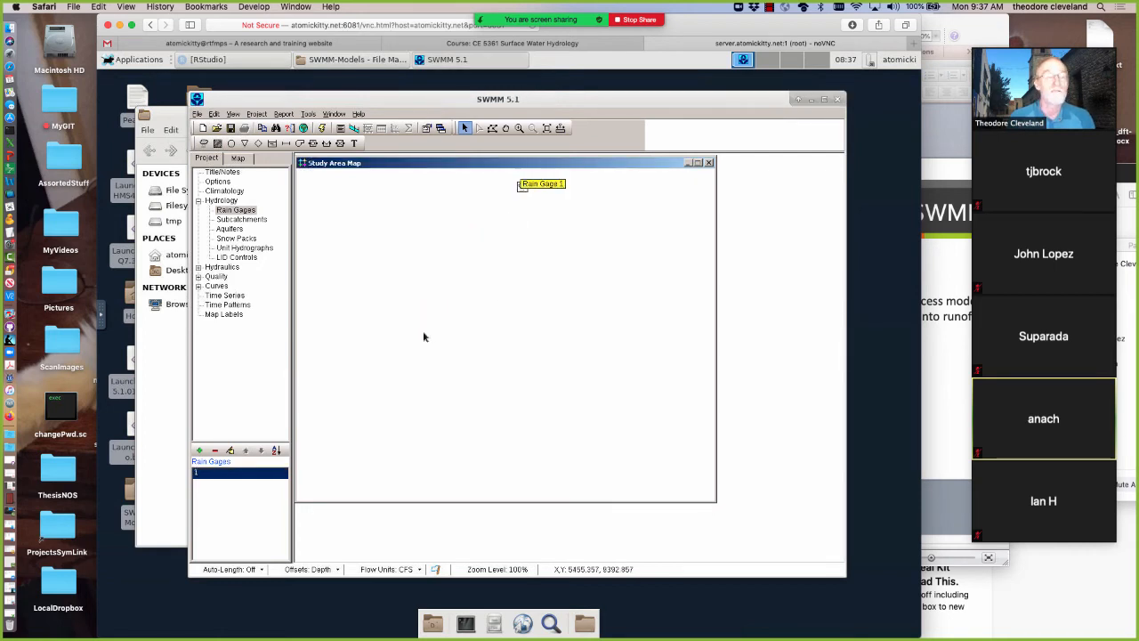
# Add a new subcatchment to the map as a single point southwest of the rain gage and return to object selection
pyautogui.click(217, 144)
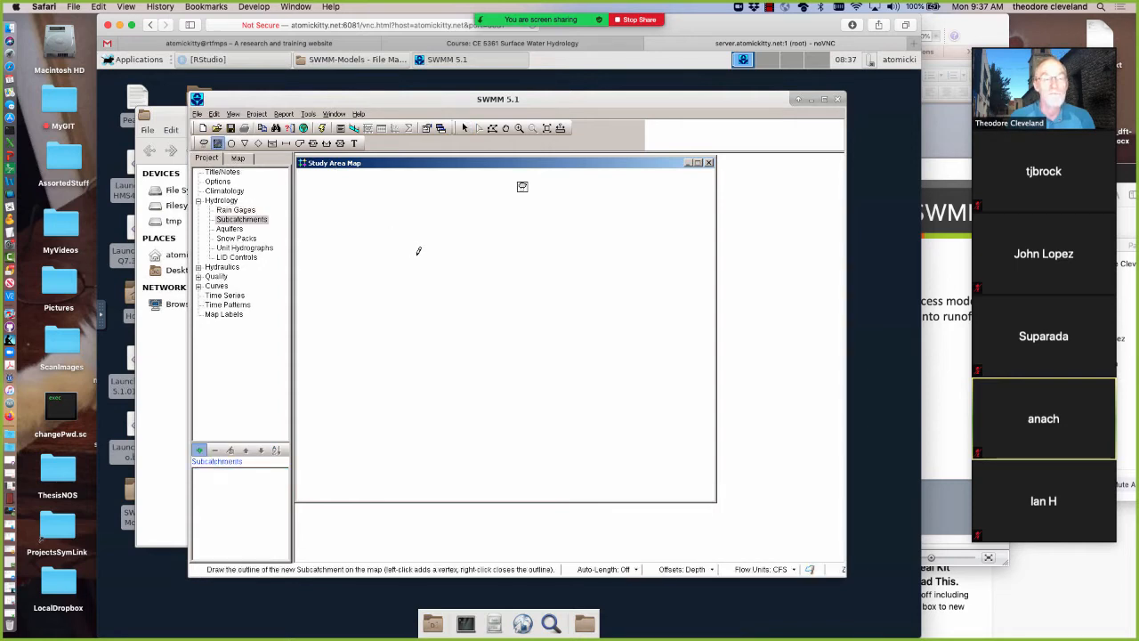
pyautogui.click(418, 251)
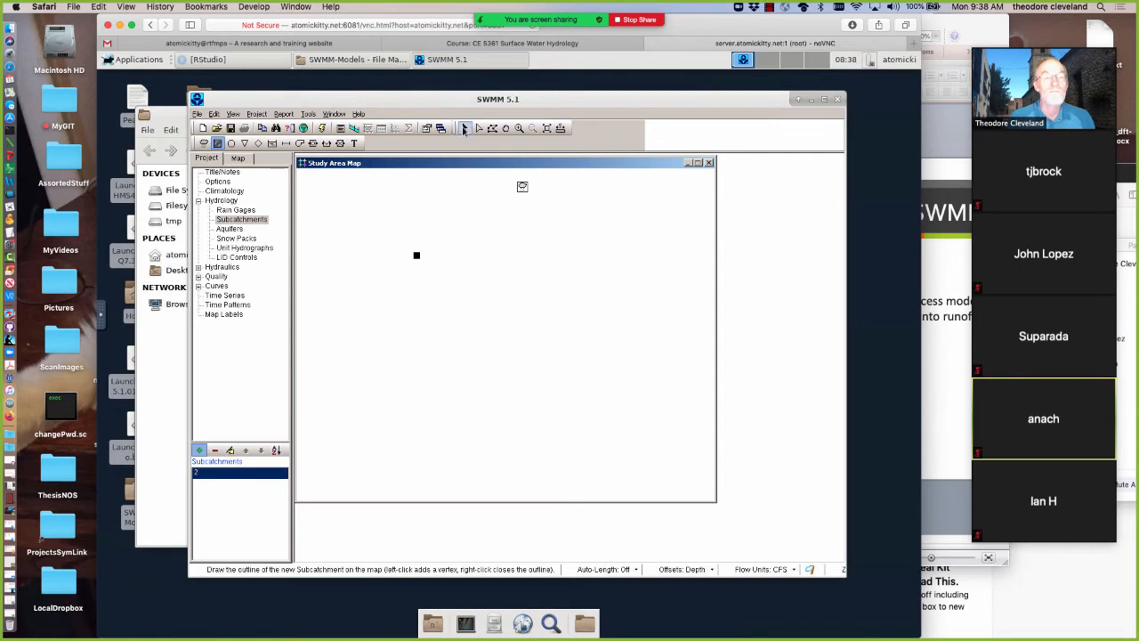
pyautogui.click(463, 129)
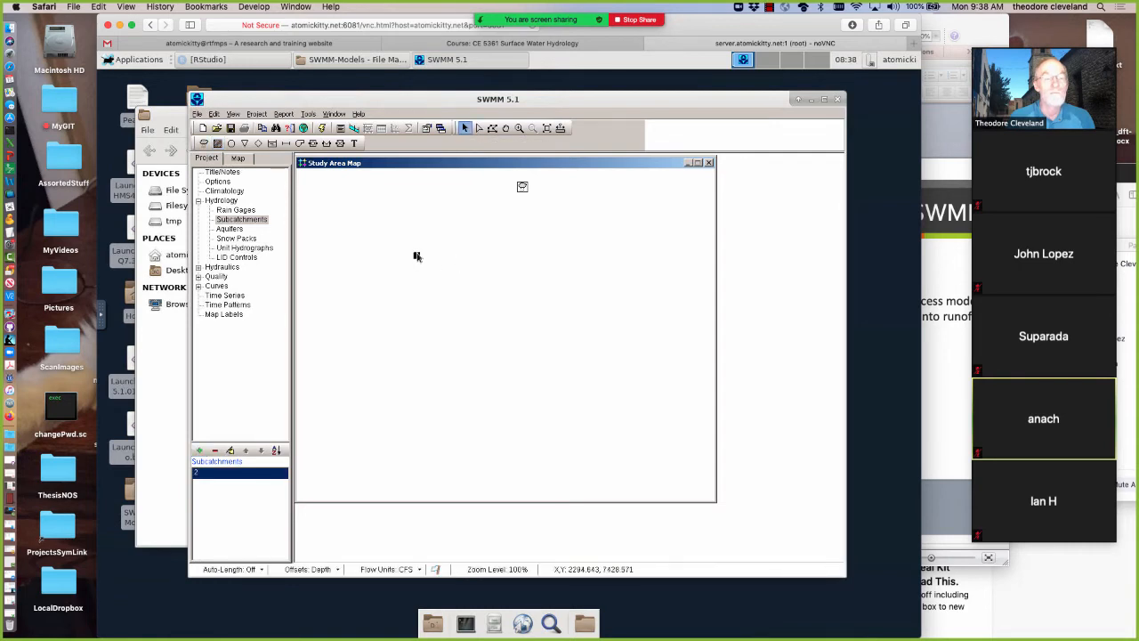
# Open the new subcatchment's properties and assign rain gage 1 to it
pyautogui.doubleClick(417, 257)
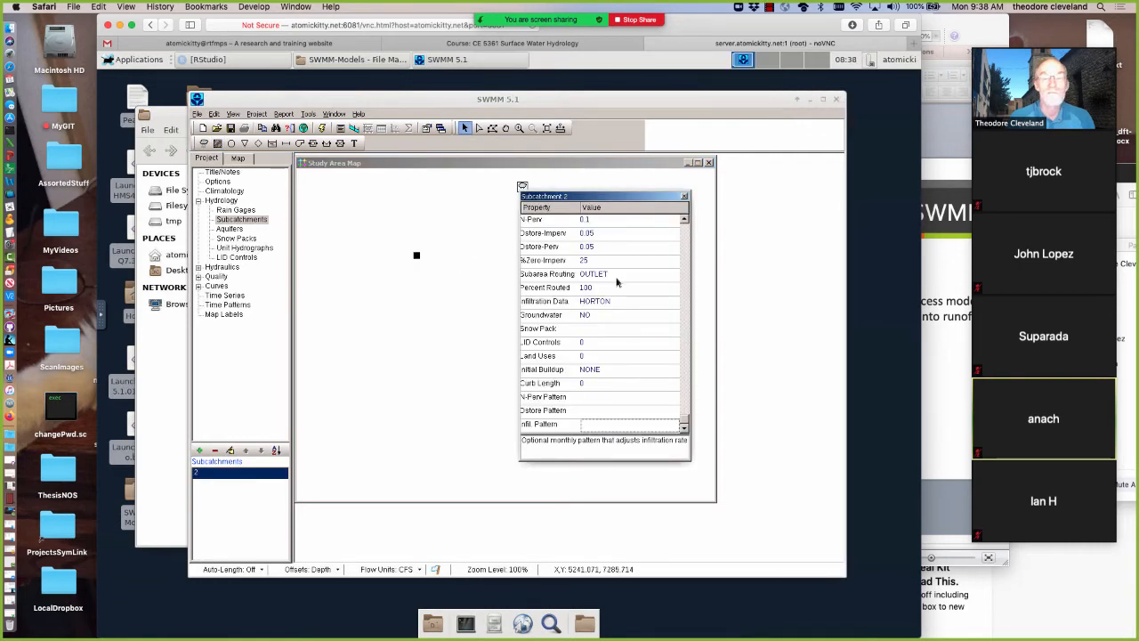
pyautogui.moveTo(683, 419); pyautogui.dragTo(682, 226)
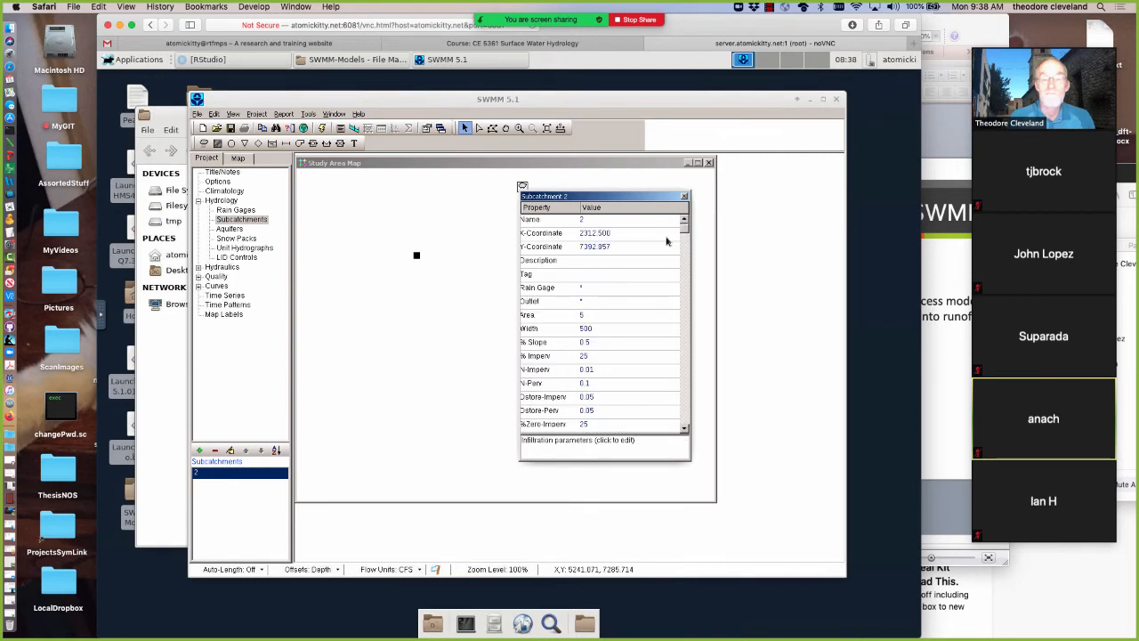
pyautogui.click(601, 287)
pyautogui.click(674, 289)
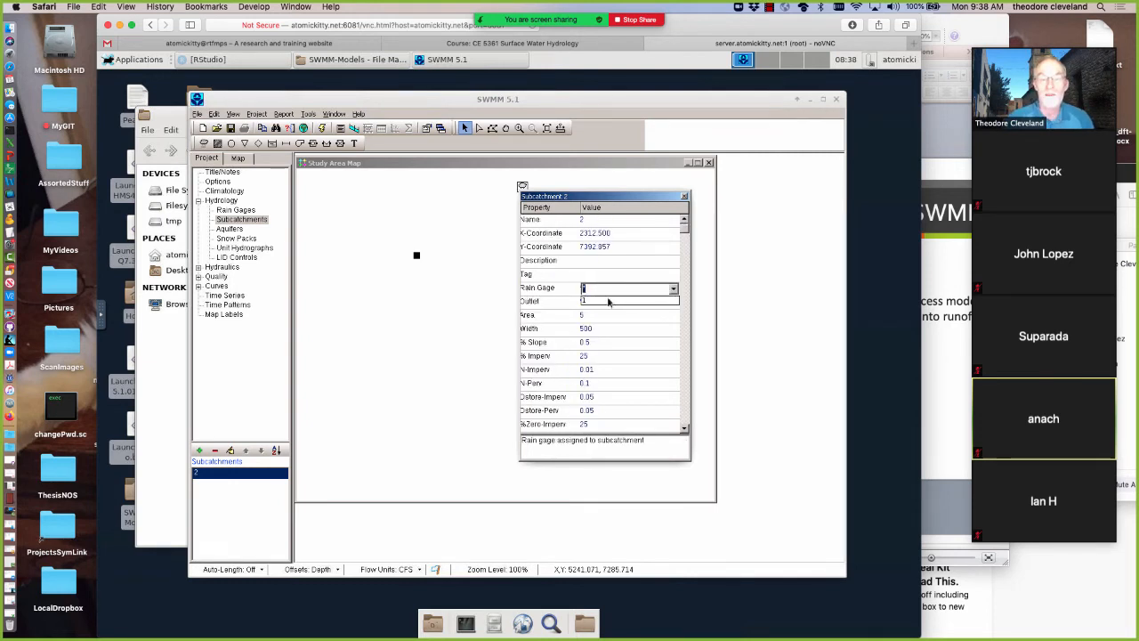
pyautogui.click(611, 300)
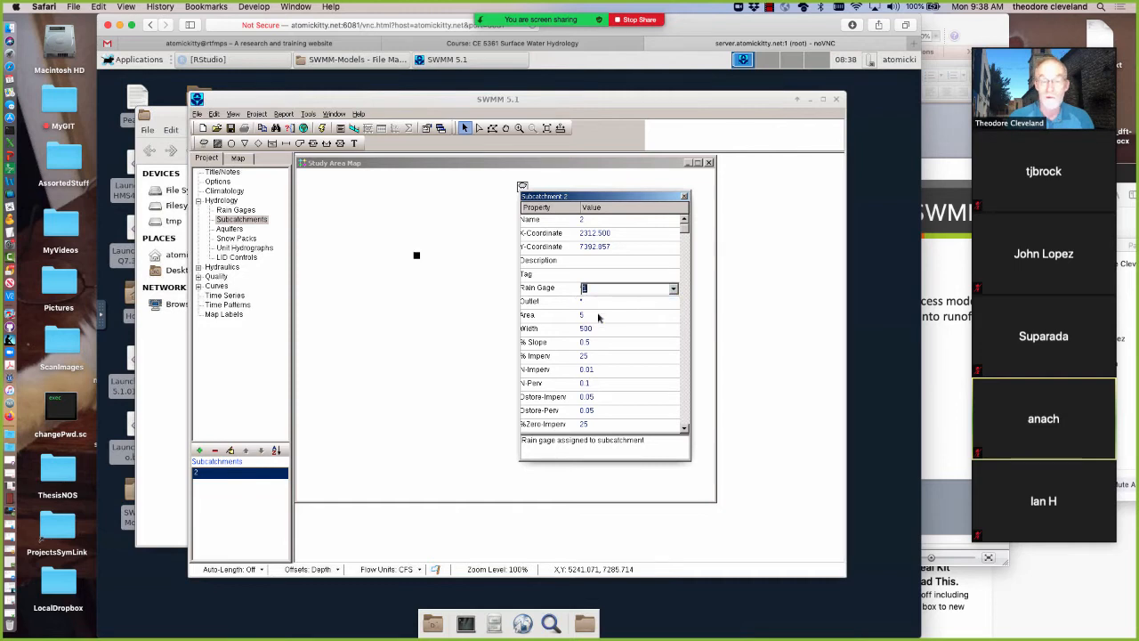
# Set the subcatchment's area to 640 acres and its width to 5280 ft
pyautogui.click(596, 315)
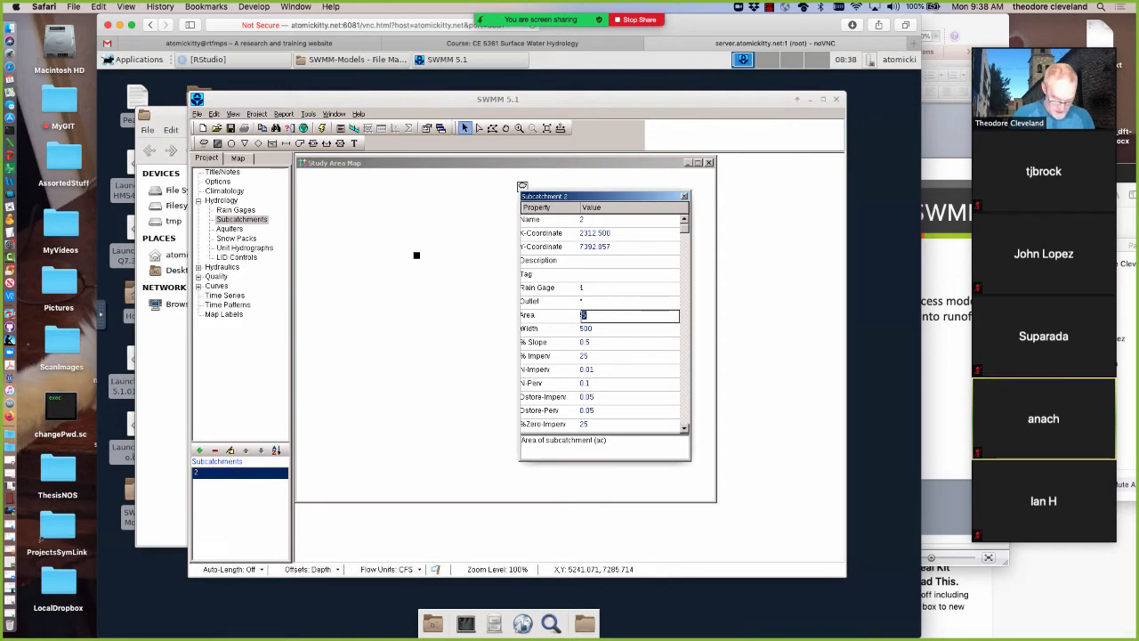
pyautogui.write('640')
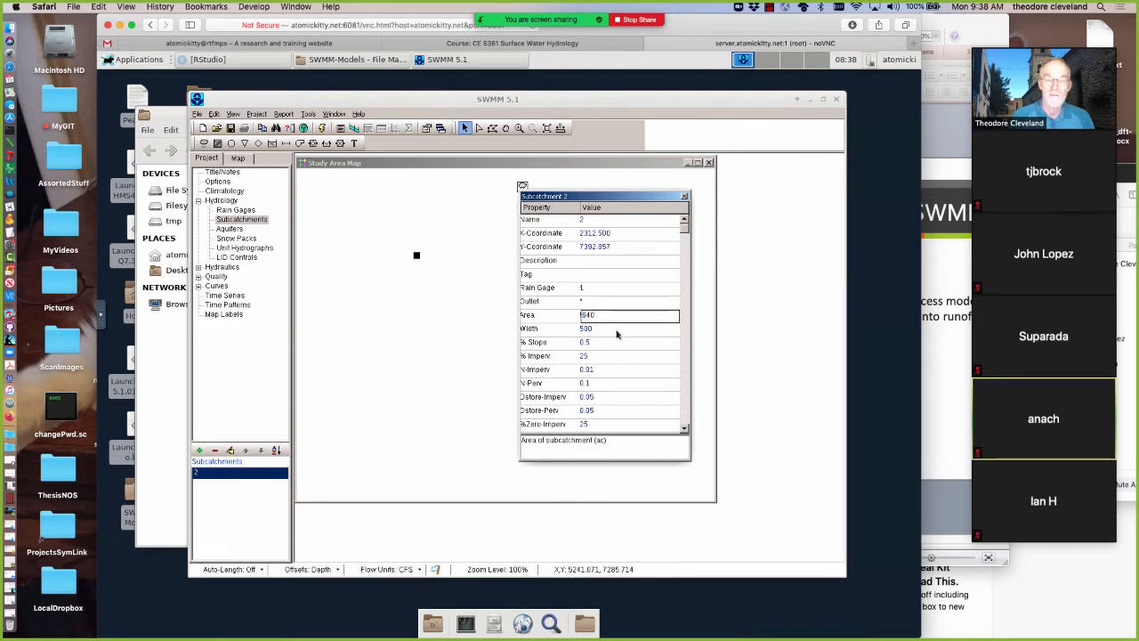
pyautogui.press('Return')
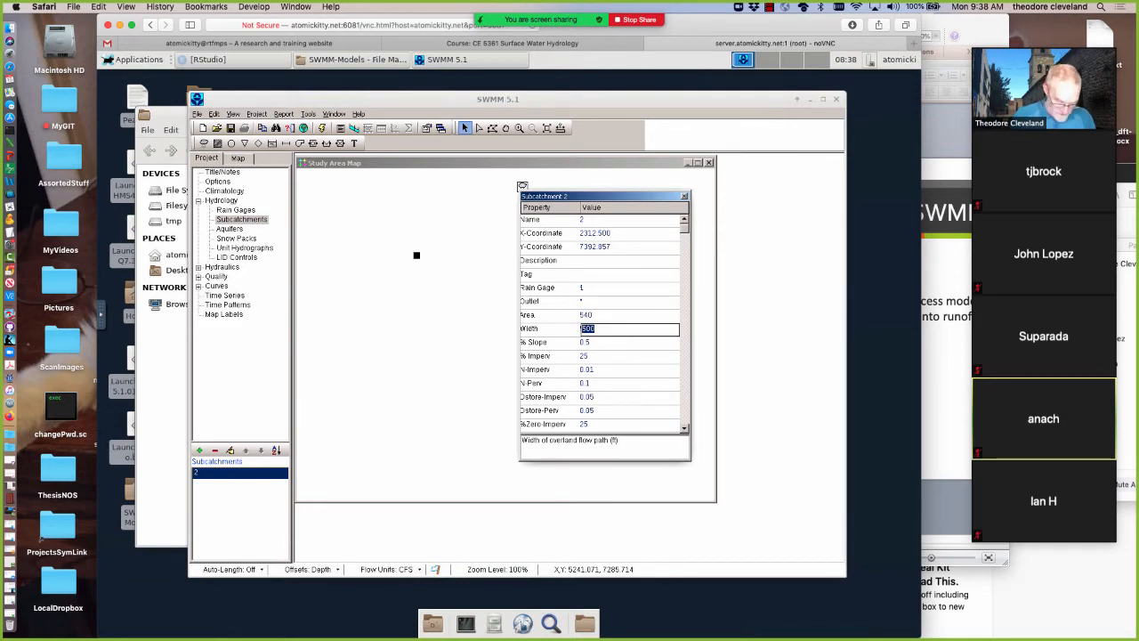
pyautogui.write('5280')
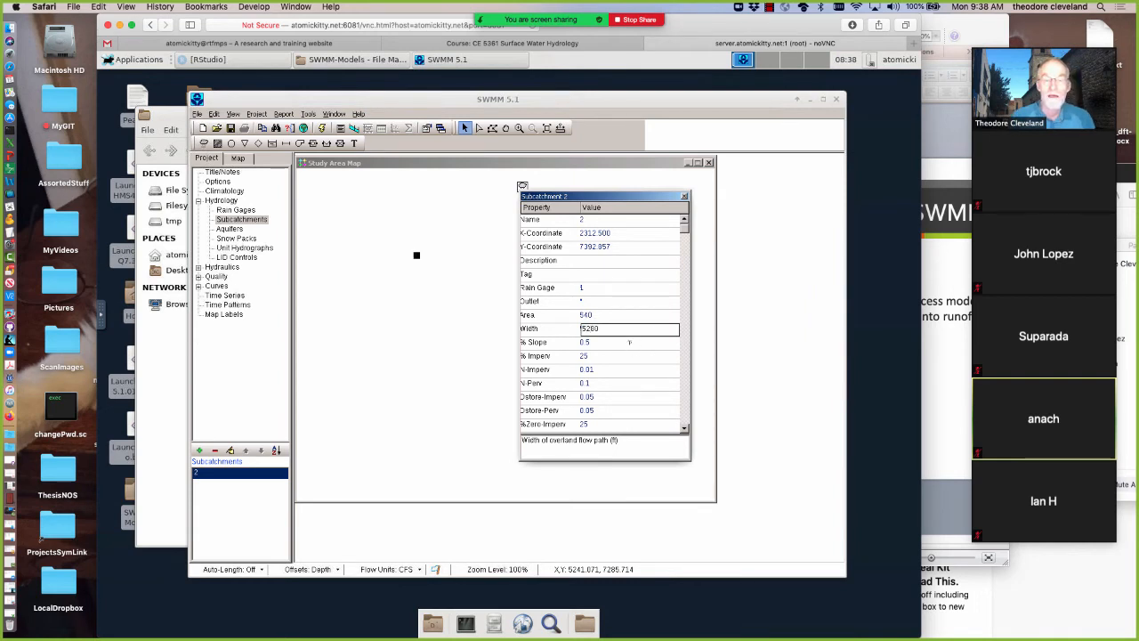
pyautogui.press('Return')
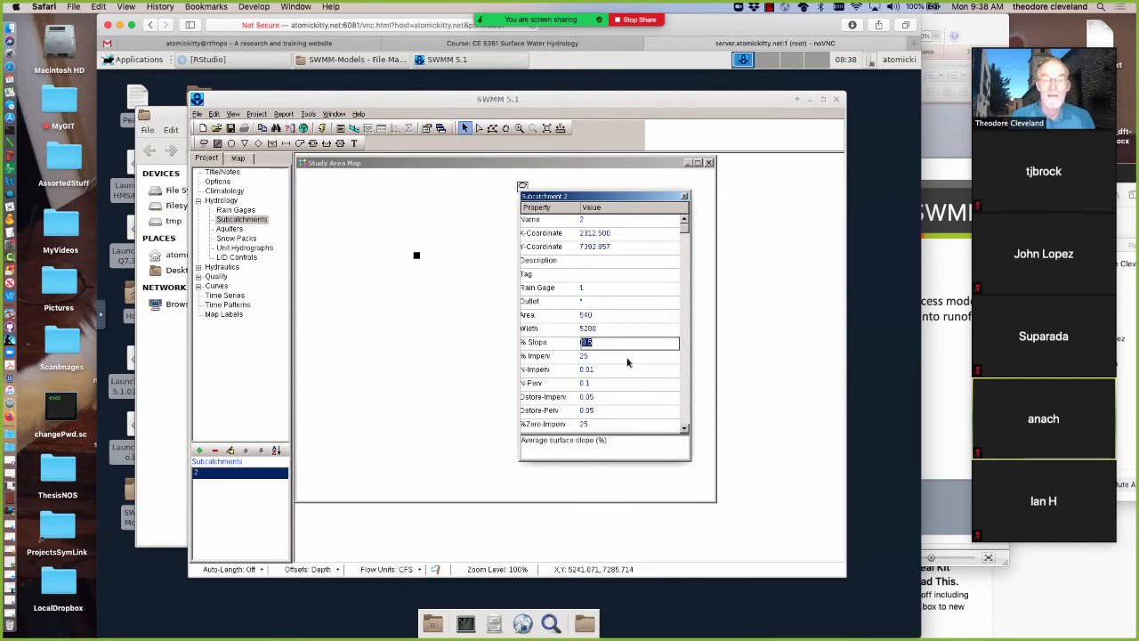
# Set the subcatchment's percent impervious area to 0 and try to set its impervious percentage without depression storage to 0
pyautogui.press('Return')
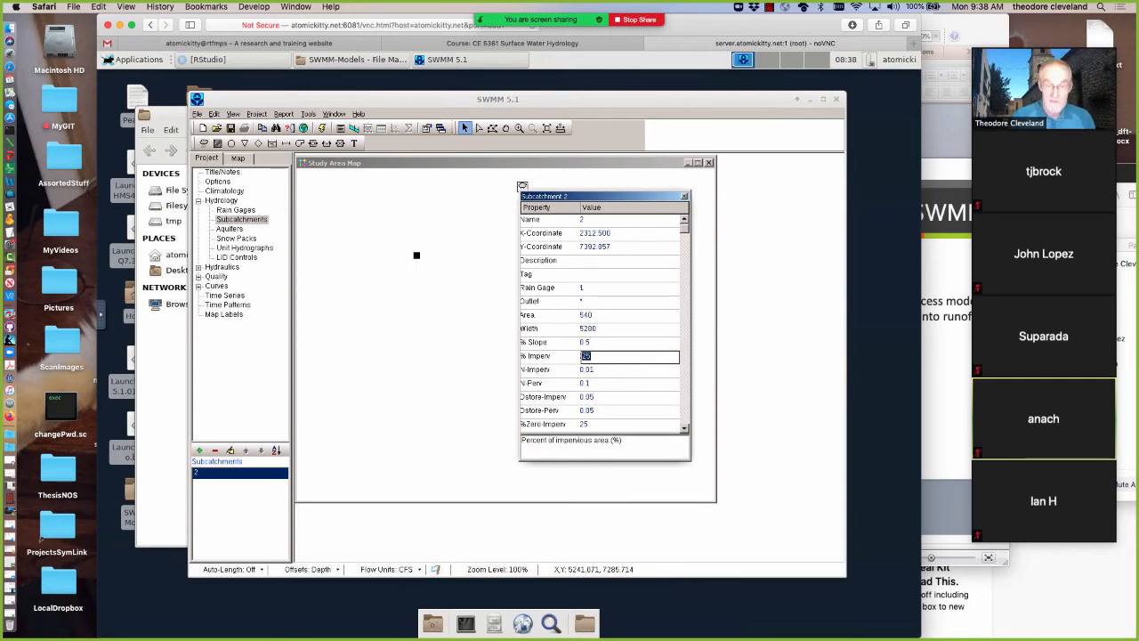
pyautogui.write('0')
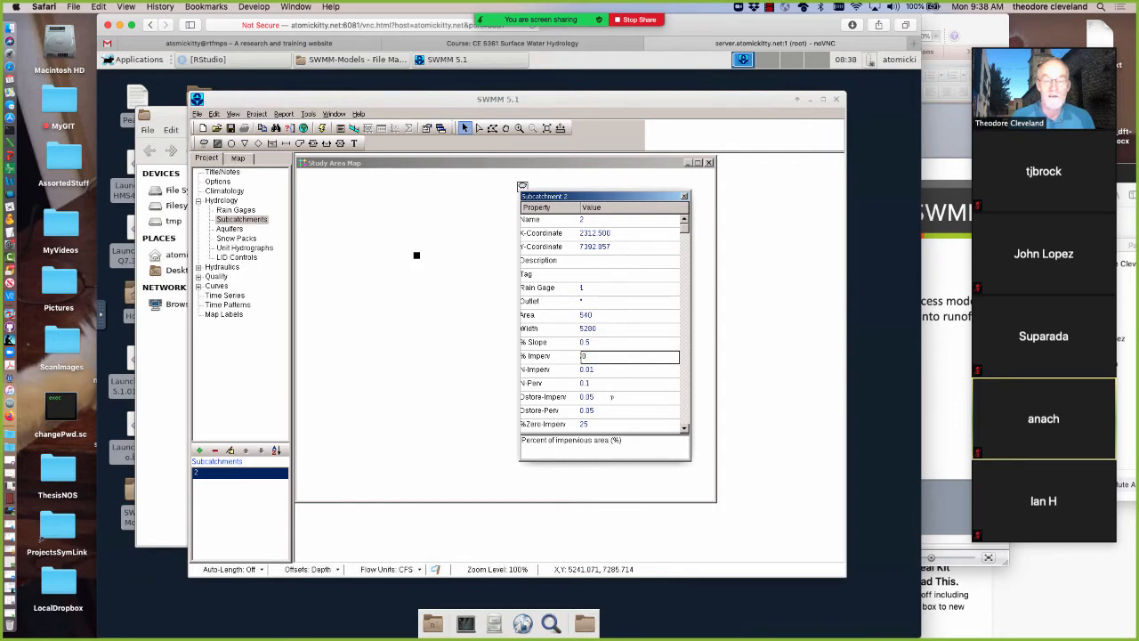
pyautogui.click(611, 397)
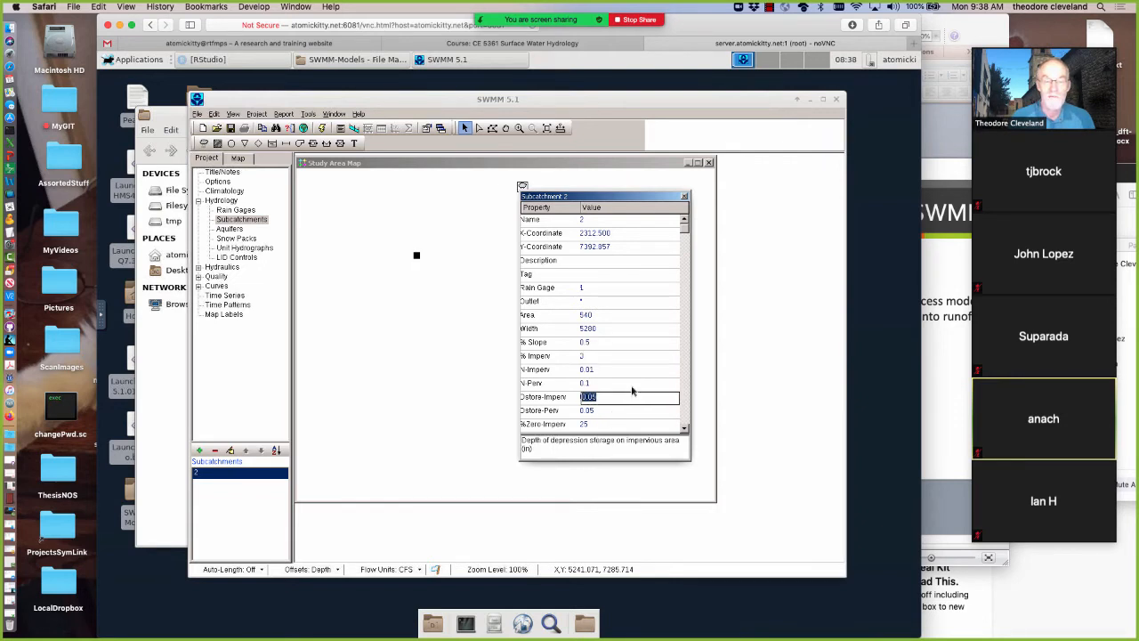
pyautogui.click(609, 424)
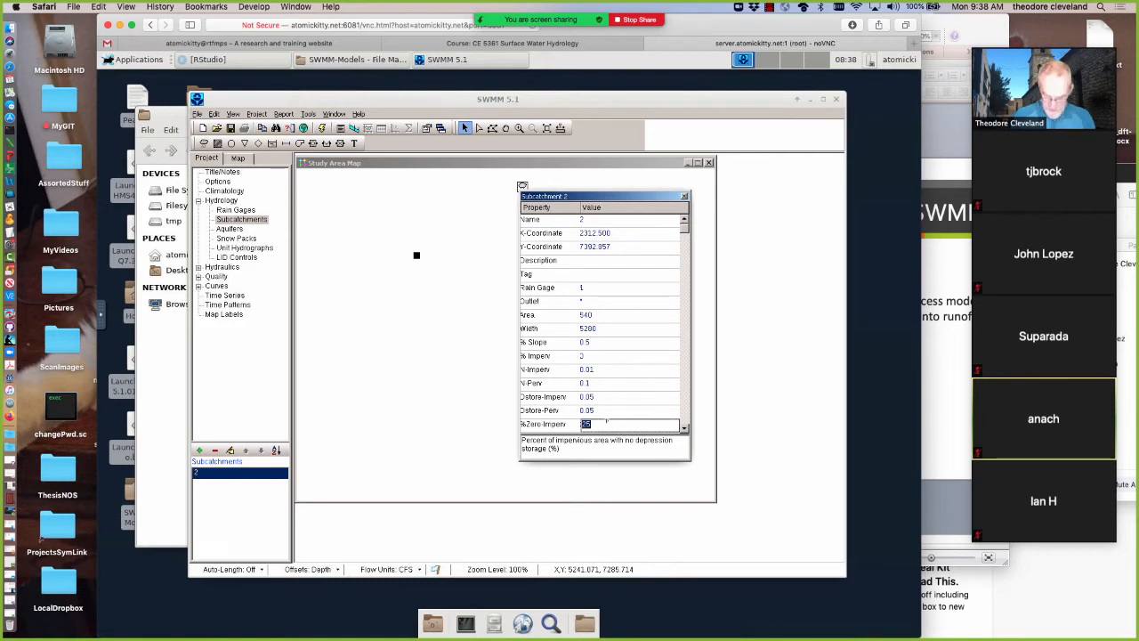
pyautogui.write('0')
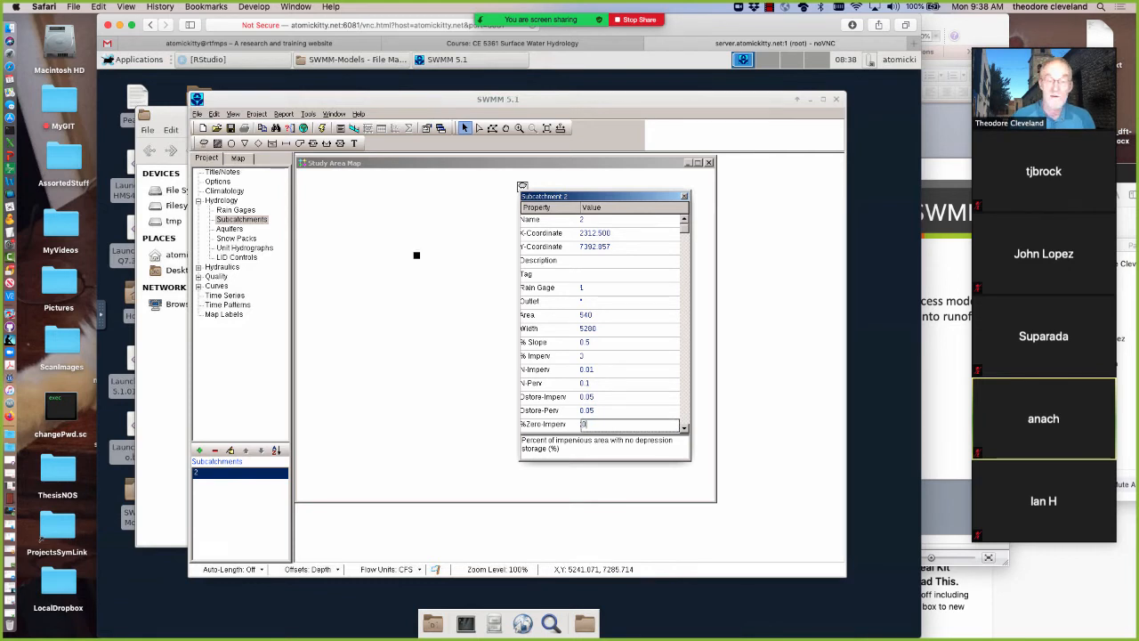
# Review the subcatchment's remaining properties, including subarea routing, infiltration, groundwater and land uses, and close the property editor
pyautogui.click(684, 430)
pyautogui.click(685, 431)
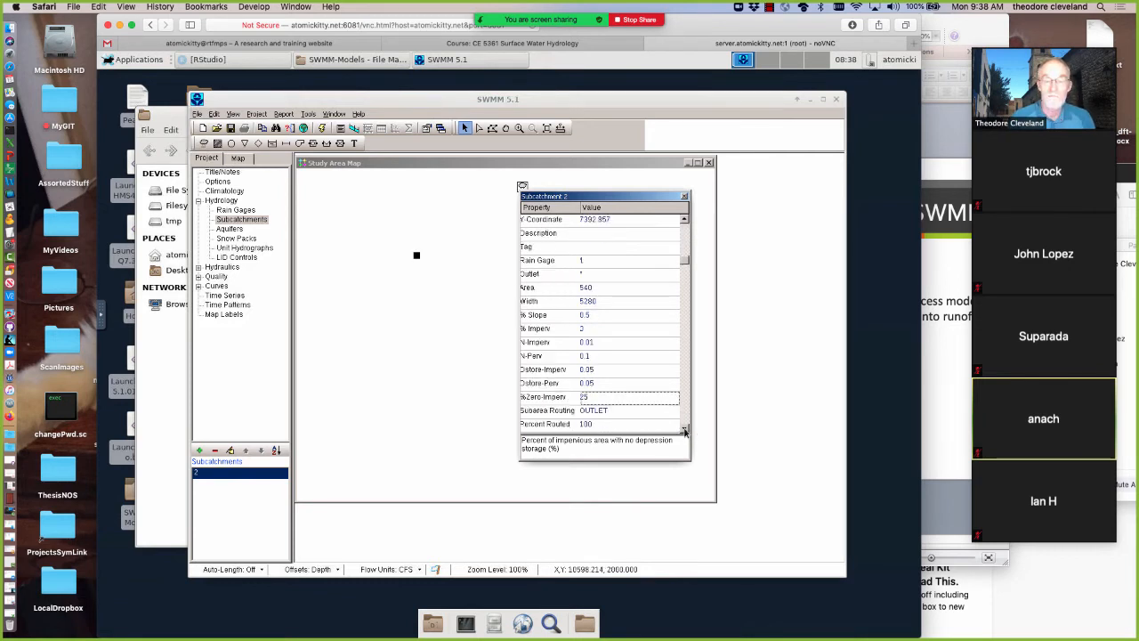
pyautogui.click(684, 430)
pyautogui.click(684, 431)
pyautogui.click(684, 431)
pyautogui.click(684, 430)
pyautogui.click(684, 431)
pyautogui.click(684, 431)
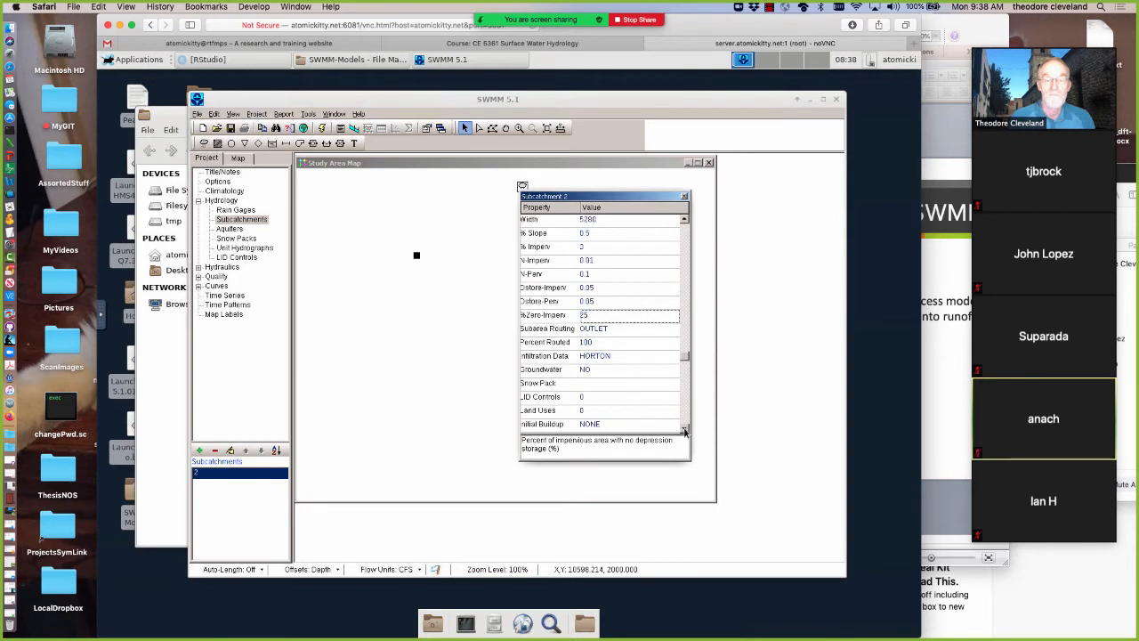
pyautogui.click(684, 220)
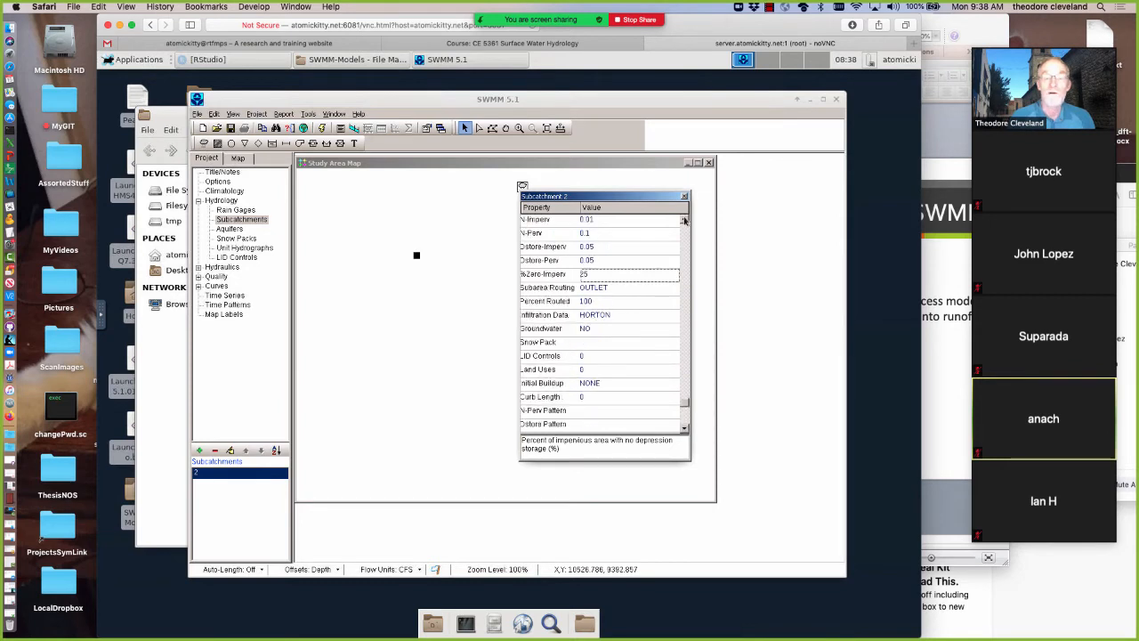
pyautogui.click(684, 219)
pyautogui.click(684, 220)
pyautogui.click(684, 220)
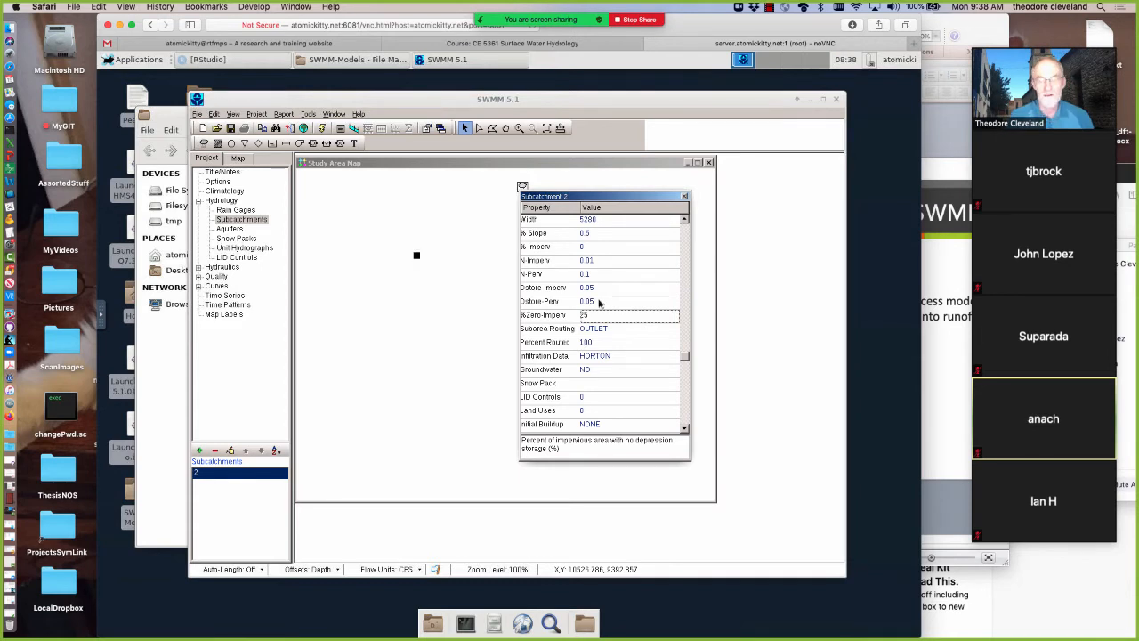
pyautogui.click(684, 195)
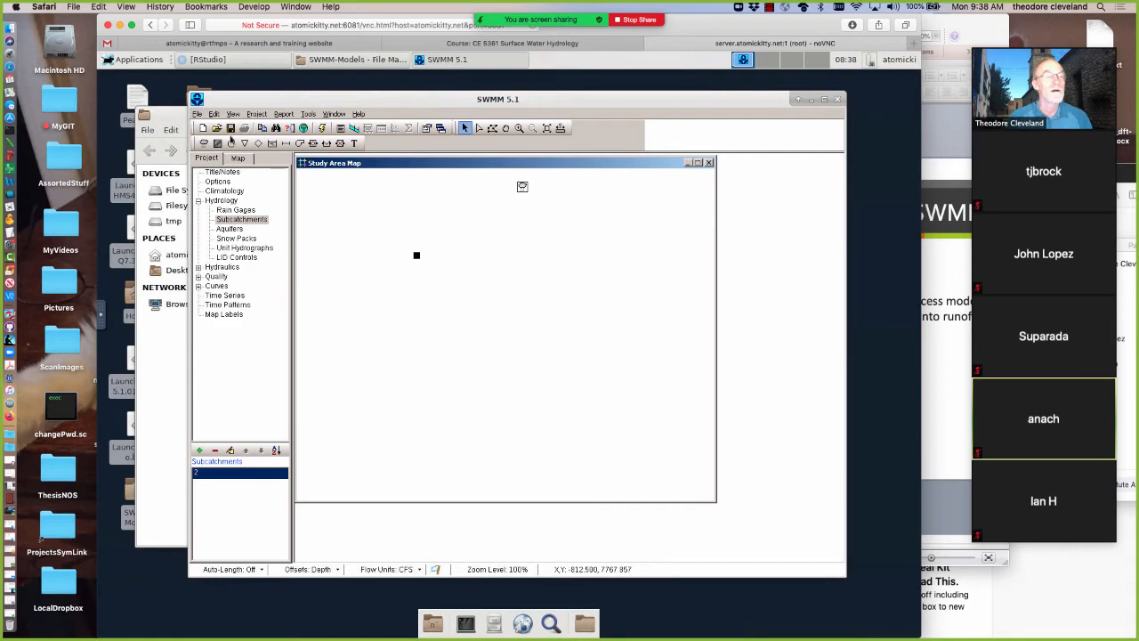
# Save the project as Example1.inp in the SWMM-Models folder on the Desktop
pyautogui.click(230, 131)
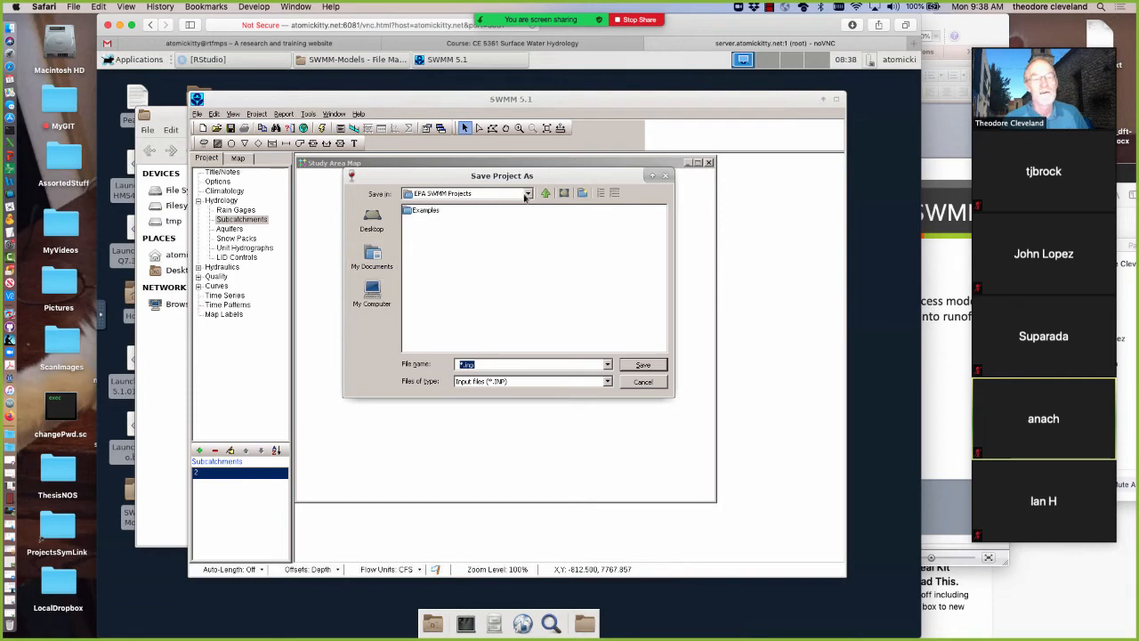
pyautogui.click(527, 194)
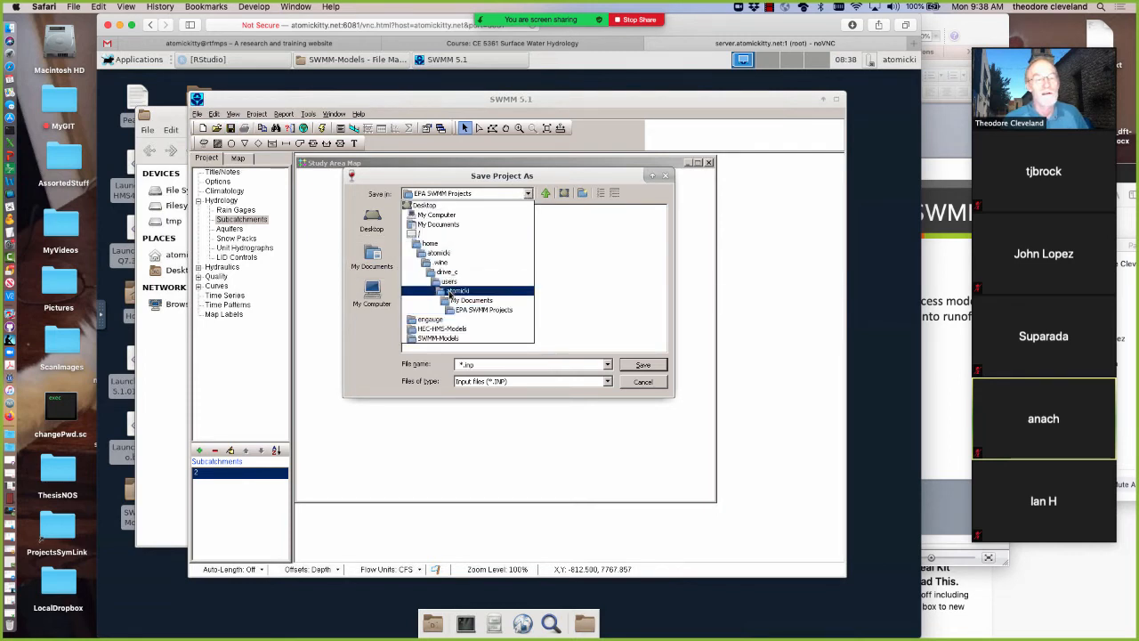
pyautogui.click(452, 290)
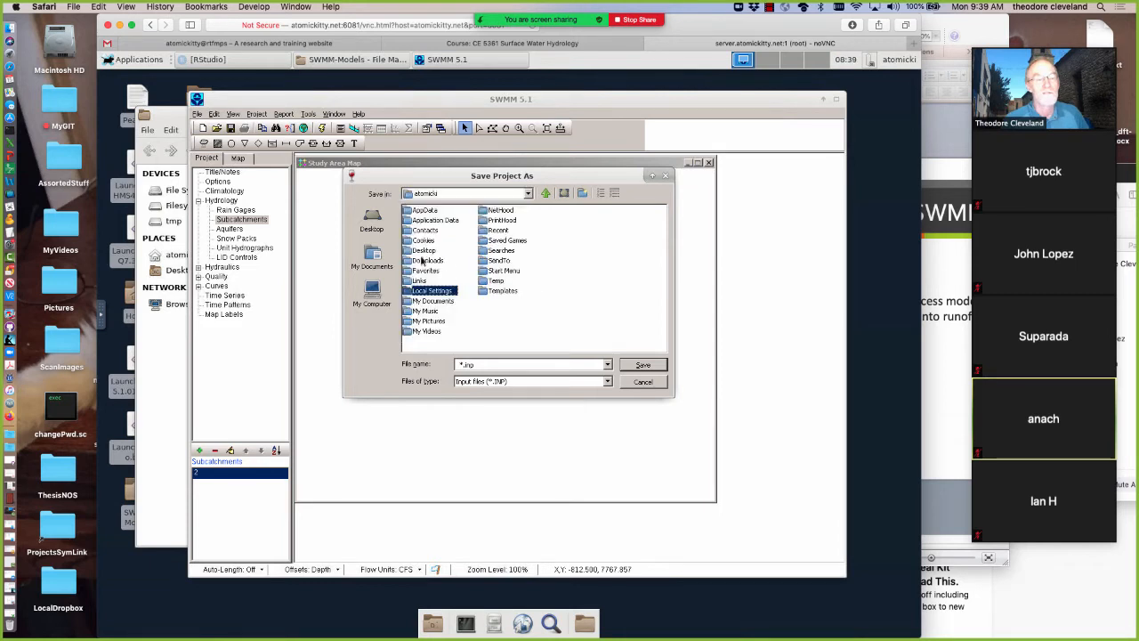
pyautogui.doubleClick(420, 252)
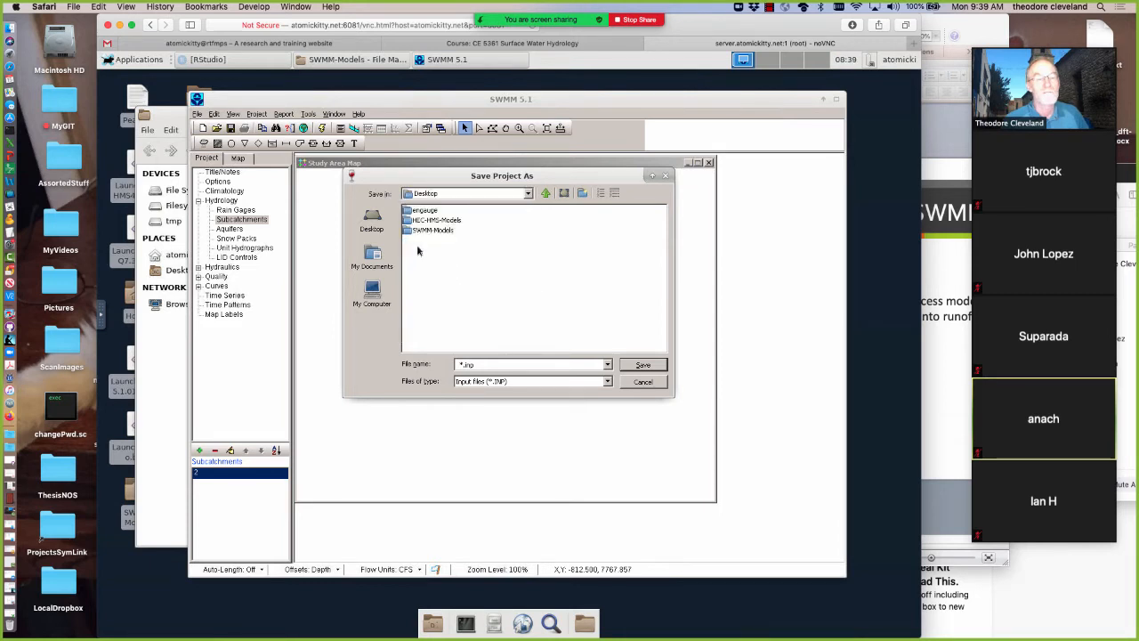
pyautogui.doubleClick(420, 231)
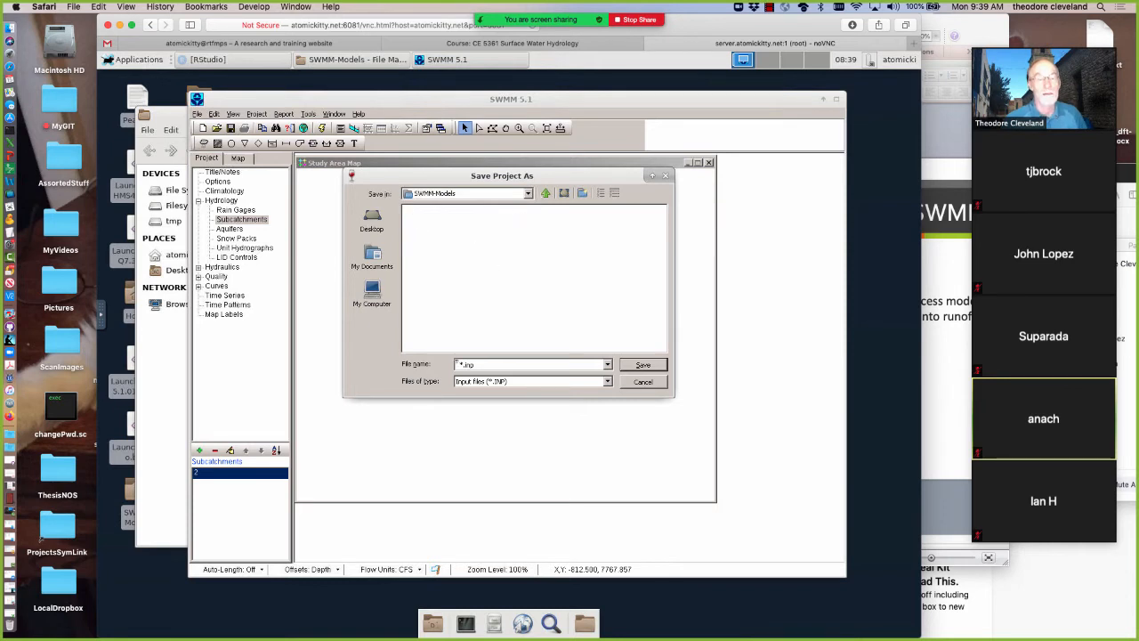
pyautogui.doubleClick(459, 363)
pyautogui.click(463, 364)
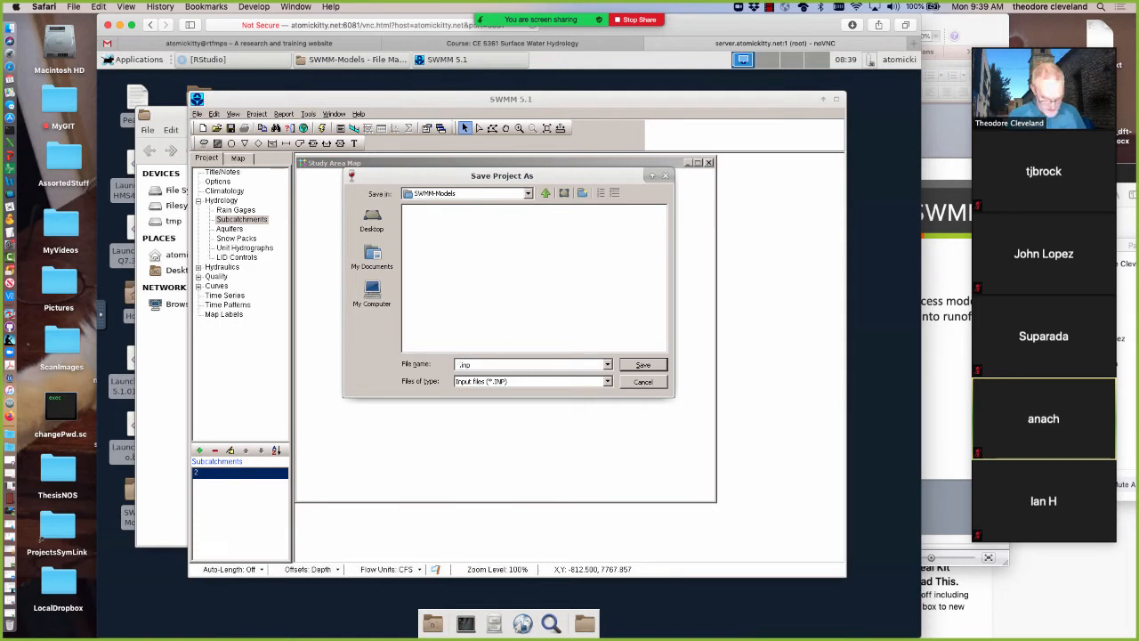
pyautogui.write('Example1')
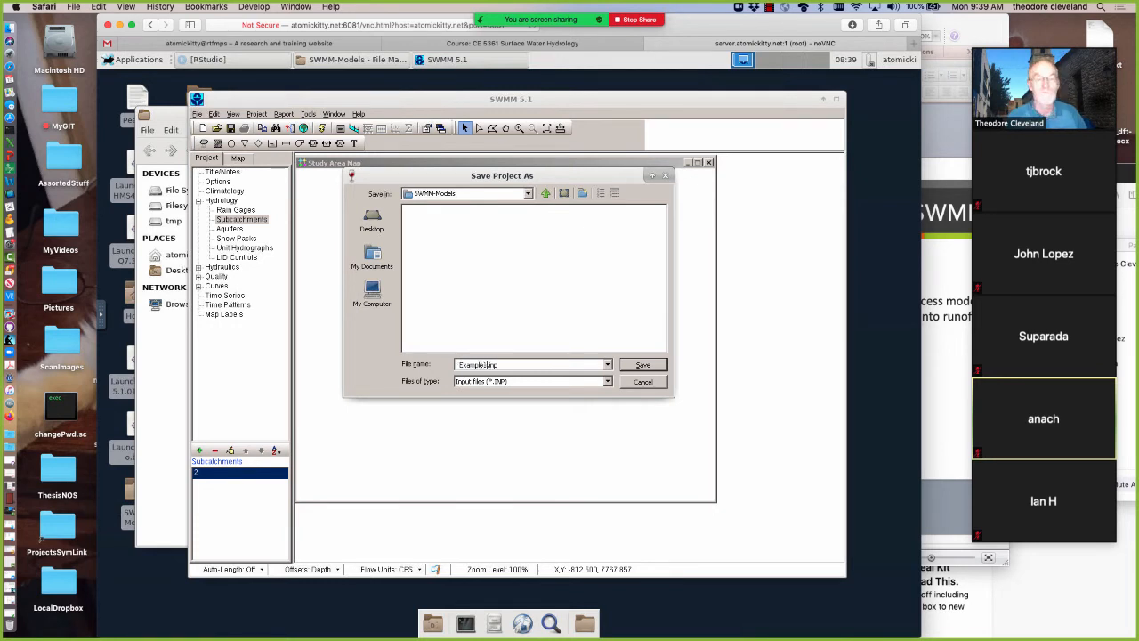
pyautogui.press('Return')
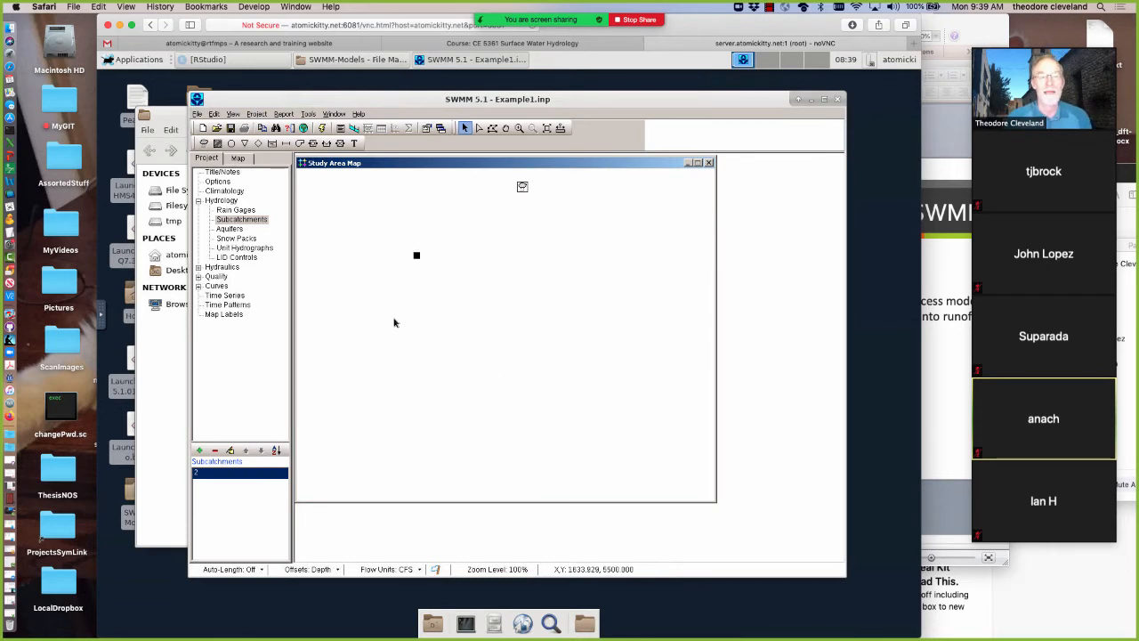
# Add an outfall node to the map just southeast of the subcatchment and return to object selection
pyautogui.click(244, 144)
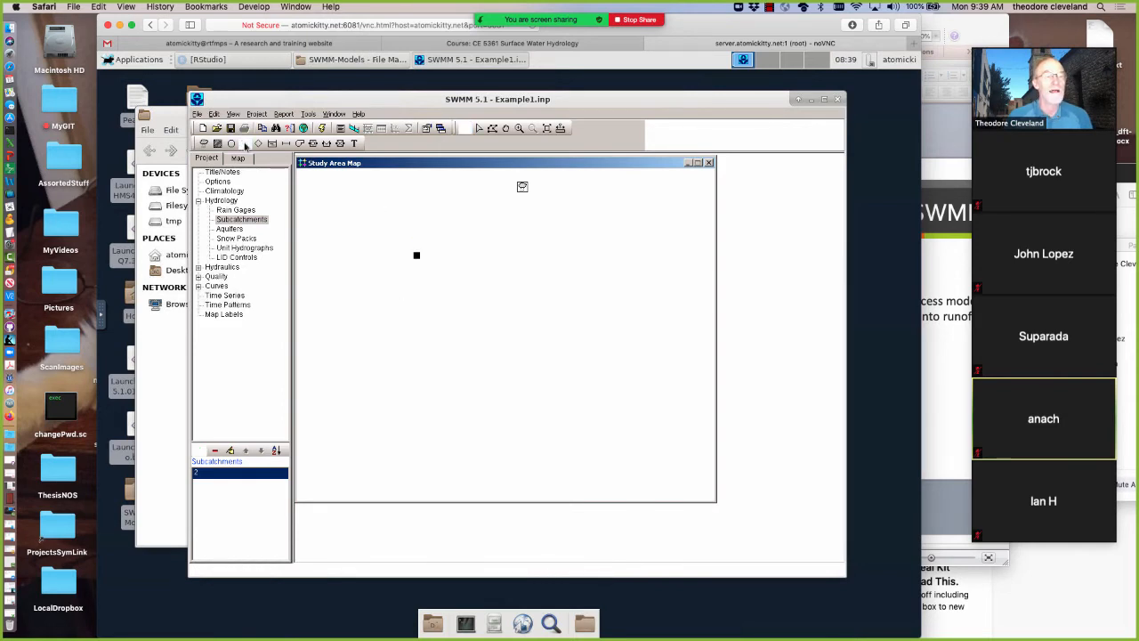
pyautogui.click(431, 308)
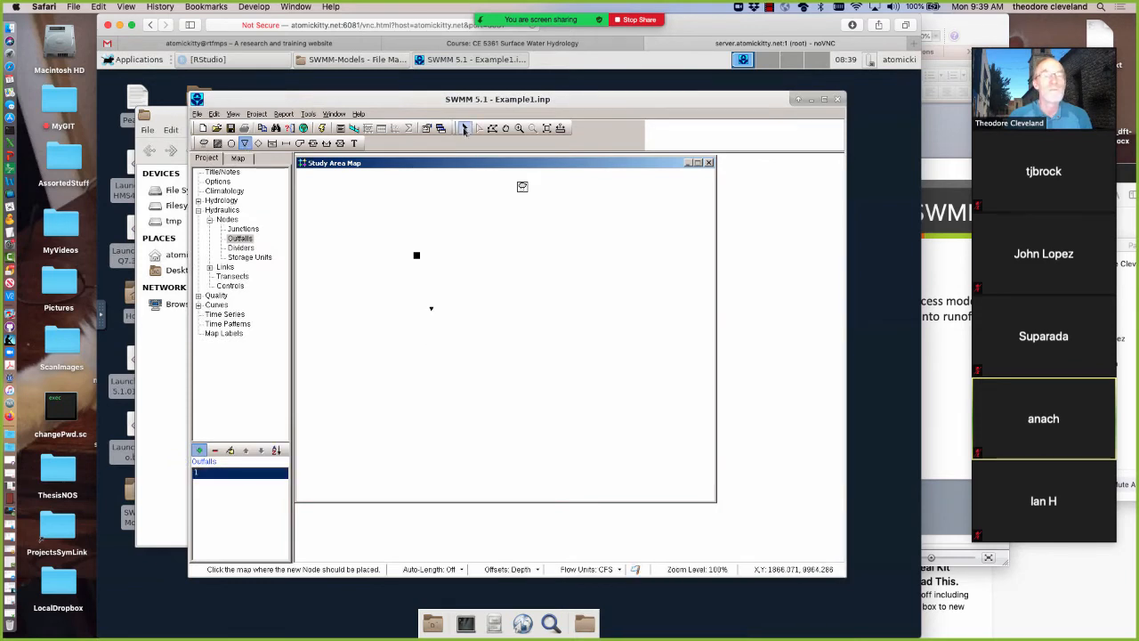
pyautogui.click(464, 129)
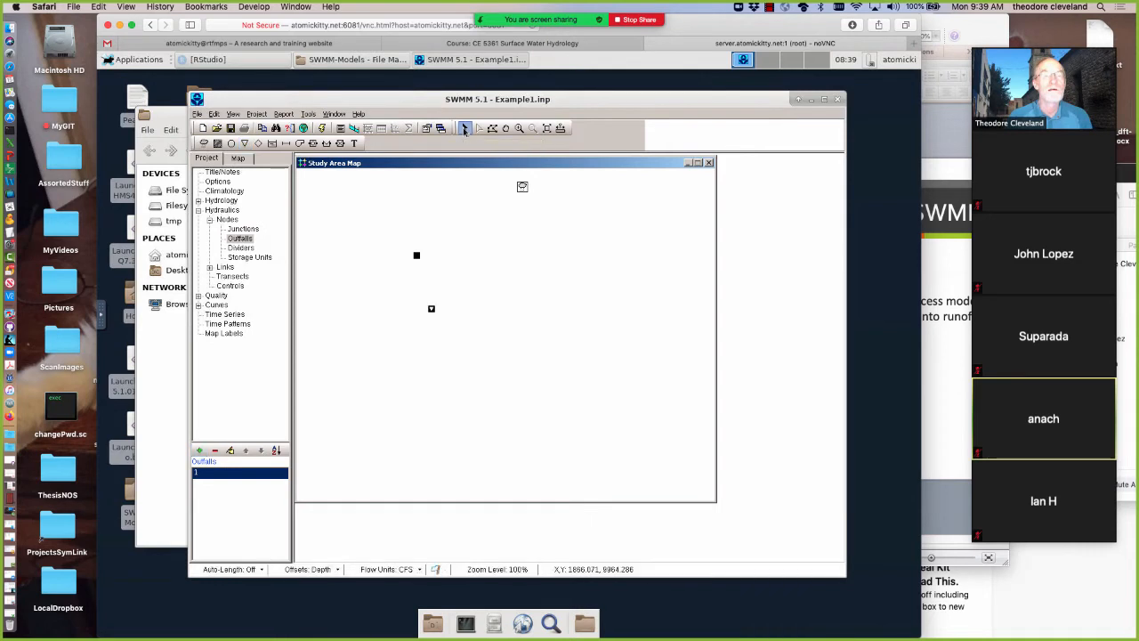
# Open the subcatchment's properties and try to assign Outfall1 as its outlet
pyautogui.doubleClick(416, 257)
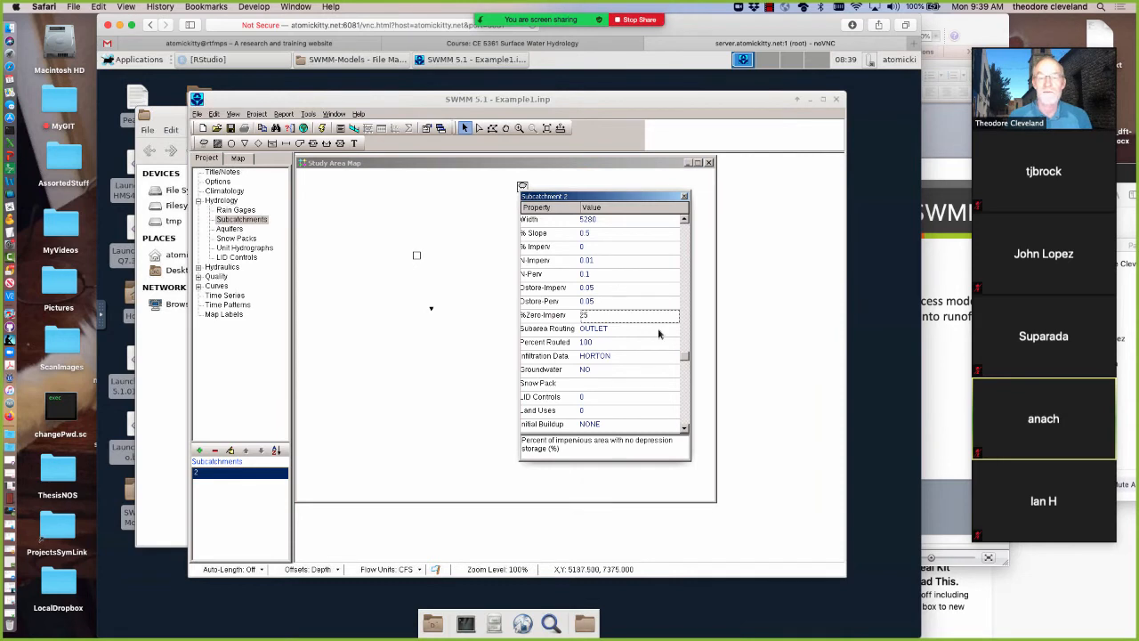
pyautogui.click(684, 223)
pyautogui.click(684, 223)
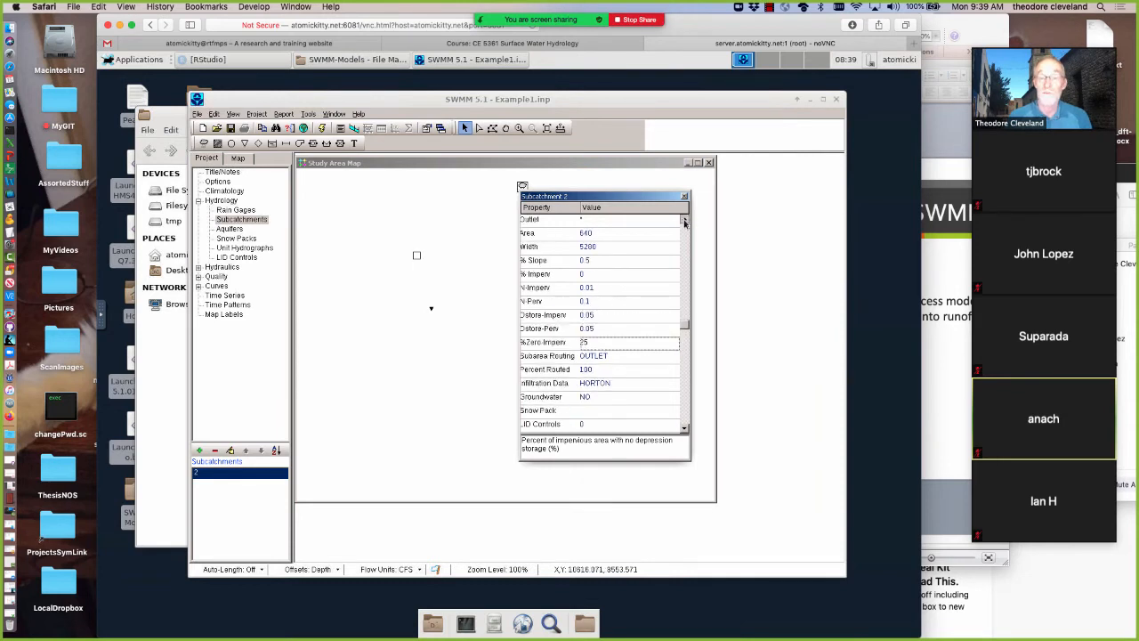
pyautogui.click(684, 223)
pyautogui.click(685, 222)
pyautogui.click(684, 223)
pyautogui.click(684, 223)
pyautogui.click(684, 223)
pyautogui.click(684, 223)
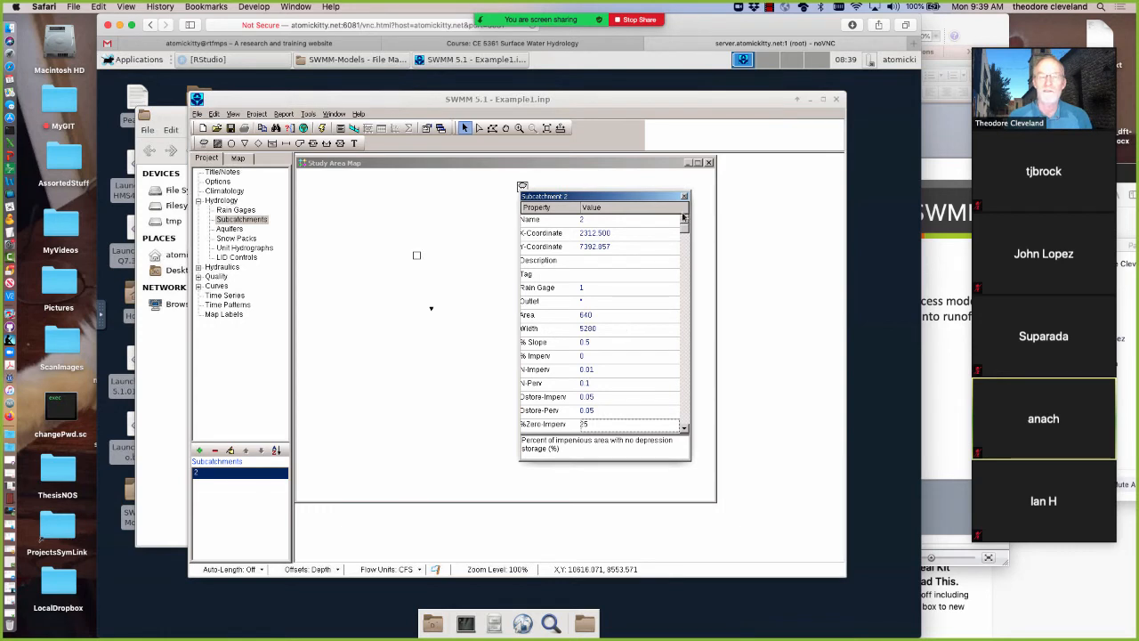
pyautogui.click(596, 304)
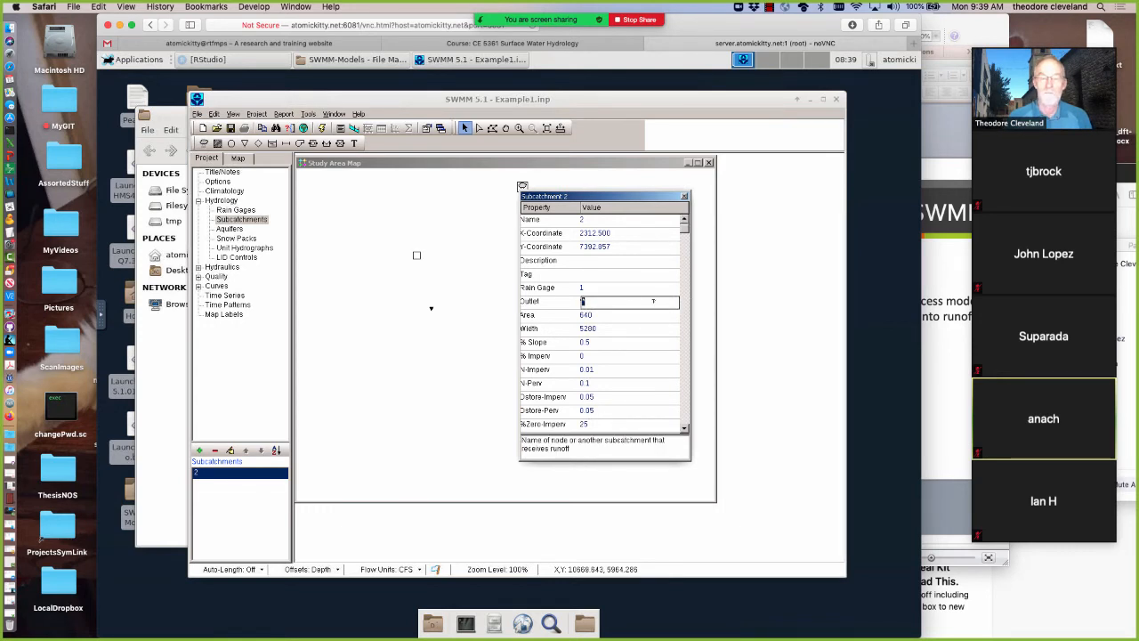
pyautogui.write('4')
pyautogui.moveTo(432, 313)
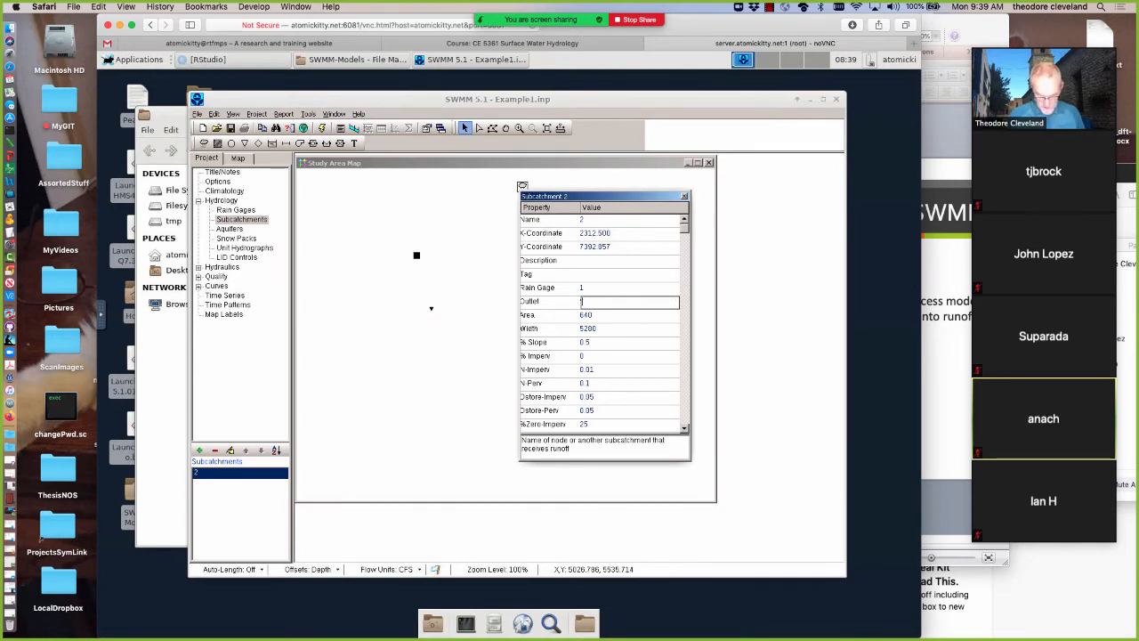
pyautogui.write('Outf')
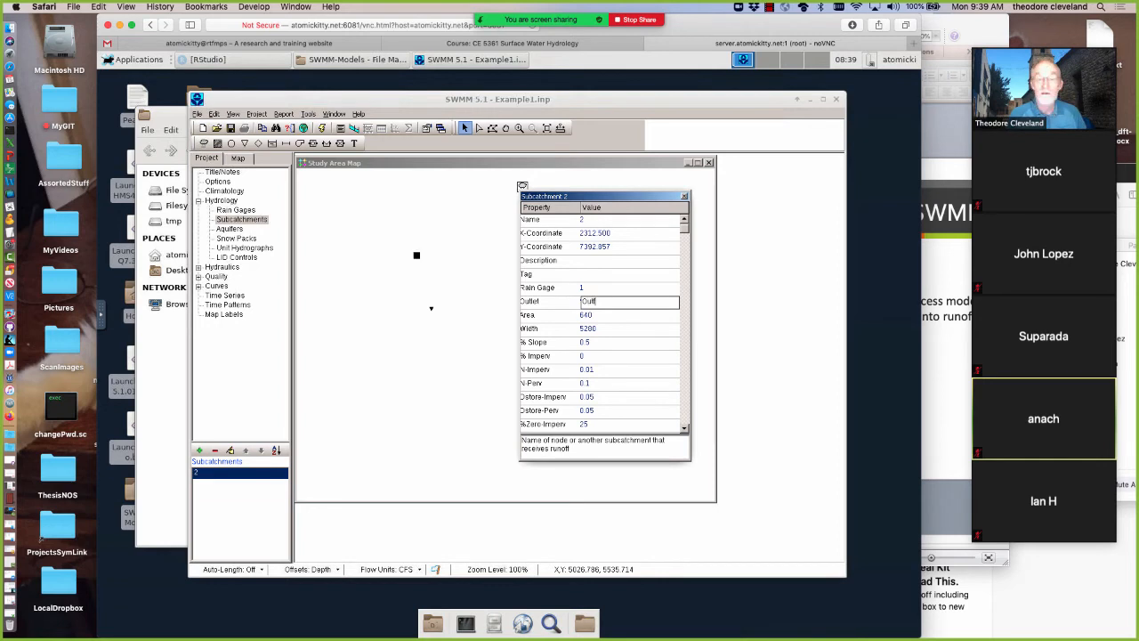
pyautogui.write('al')
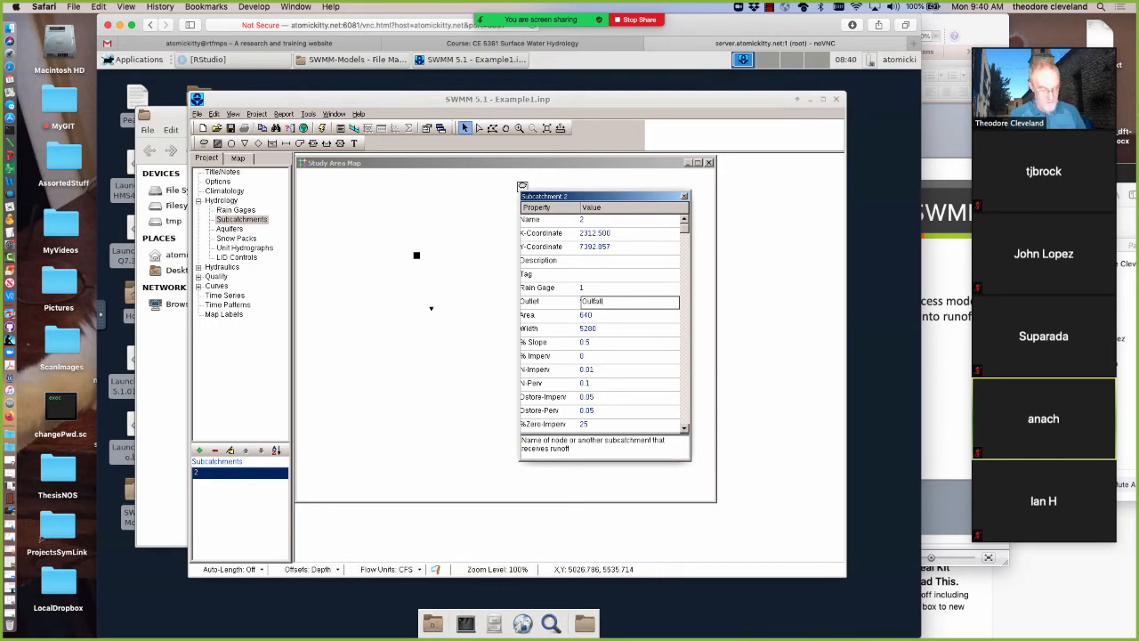
pyautogui.write('l1')
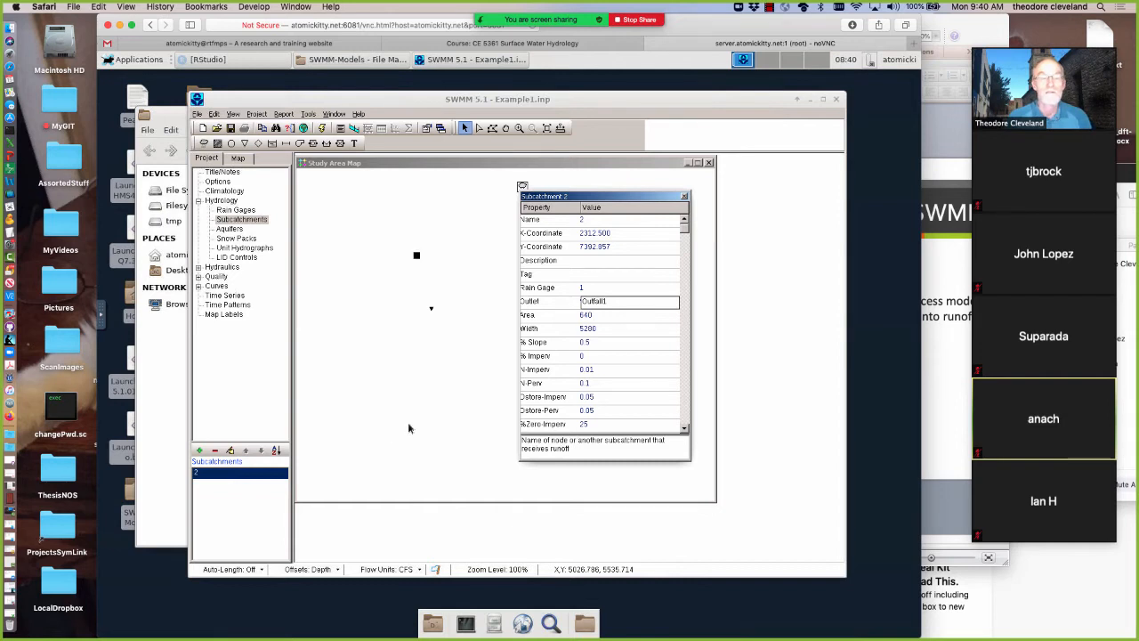
pyautogui.press('Return')
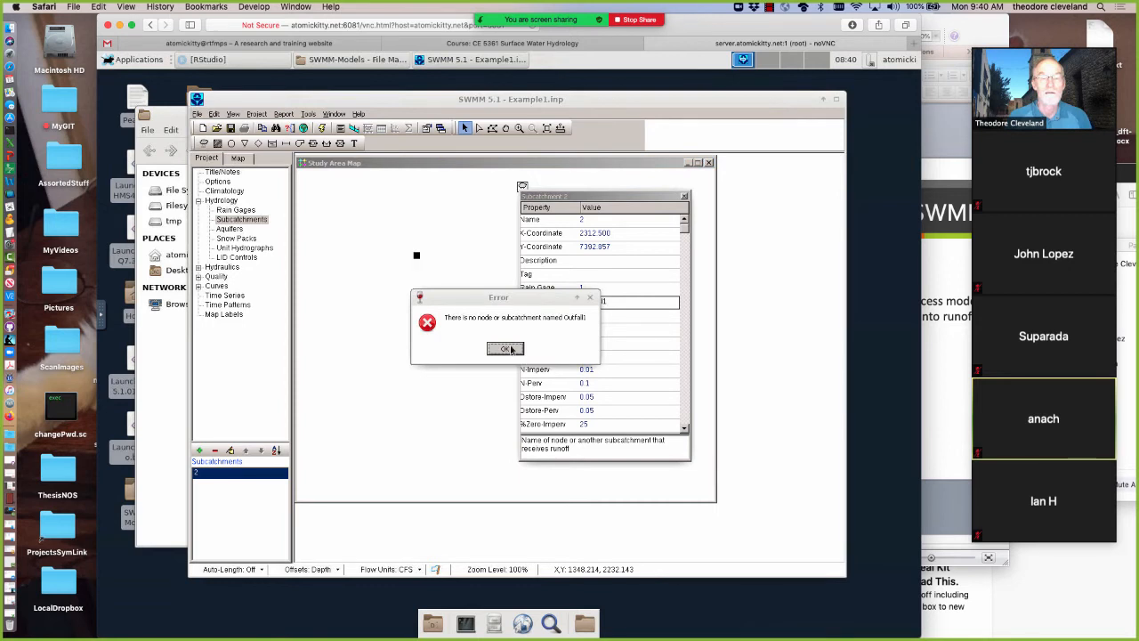
# Try to dismiss the outlet error and force the unresponsive SWMM session to terminate
pyautogui.click(505, 350)
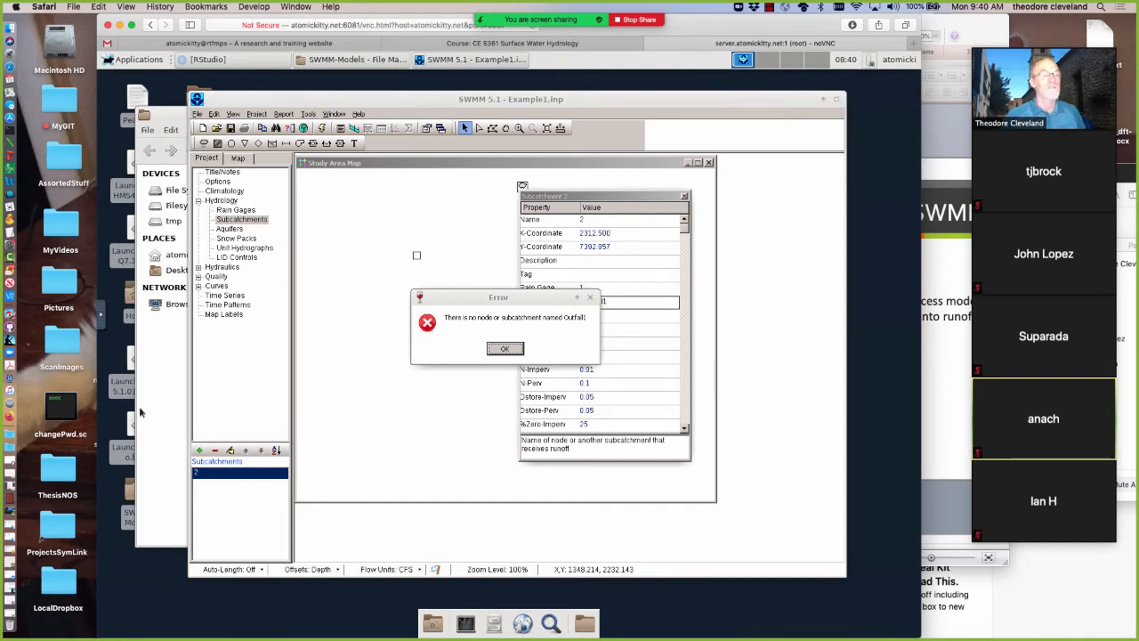
pyautogui.click(489, 621)
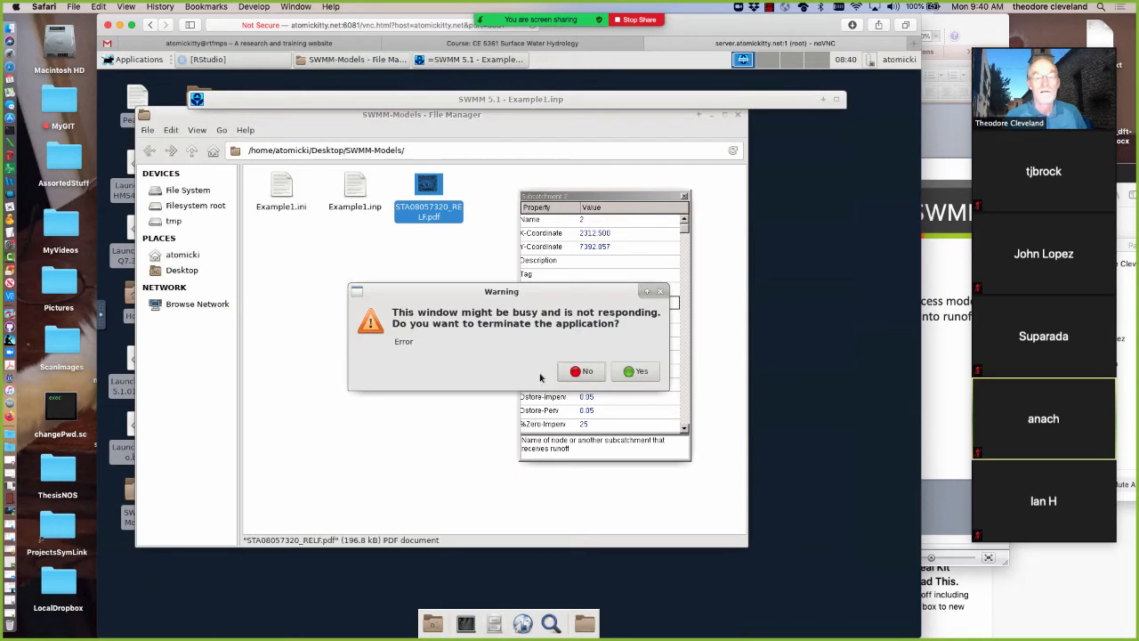
pyautogui.click(639, 371)
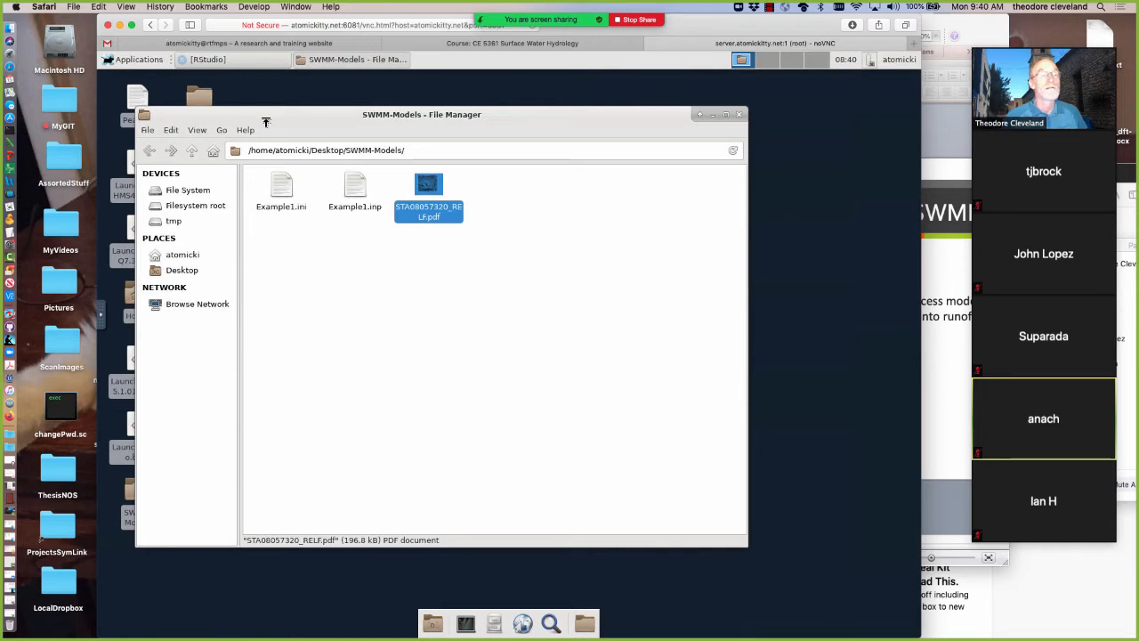
# Uncover the desktop launchers by moving the file manager window aside and run the SWMM 5.1 launch script
pyautogui.moveTo(374, 113); pyautogui.dragTo(545, 88)
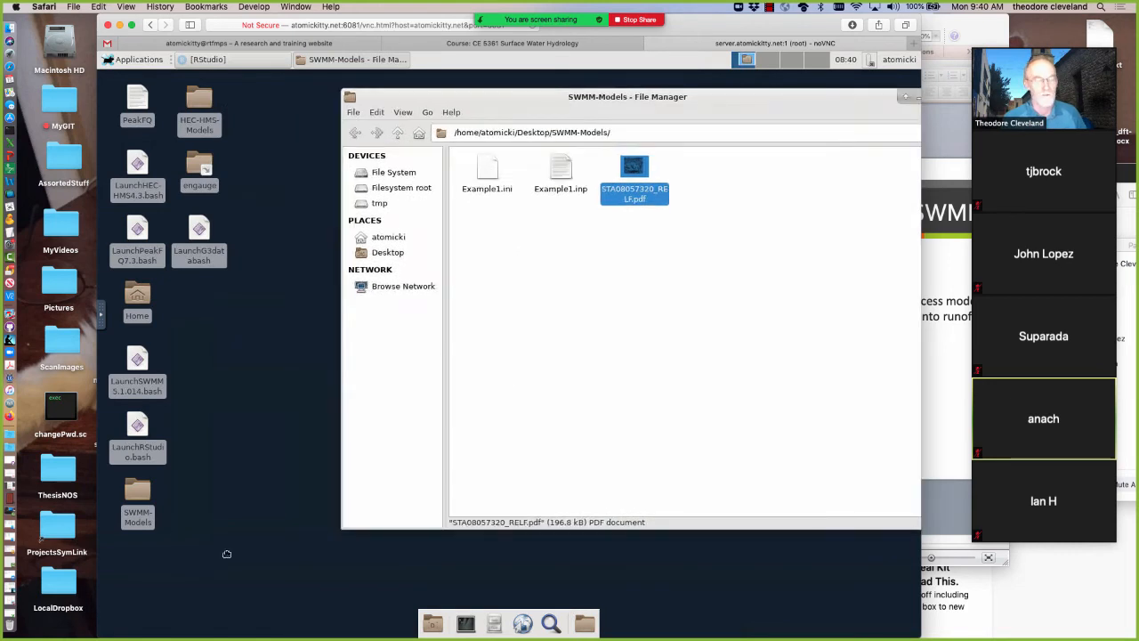
pyautogui.click(139, 358)
pyautogui.rightClick(139, 359)
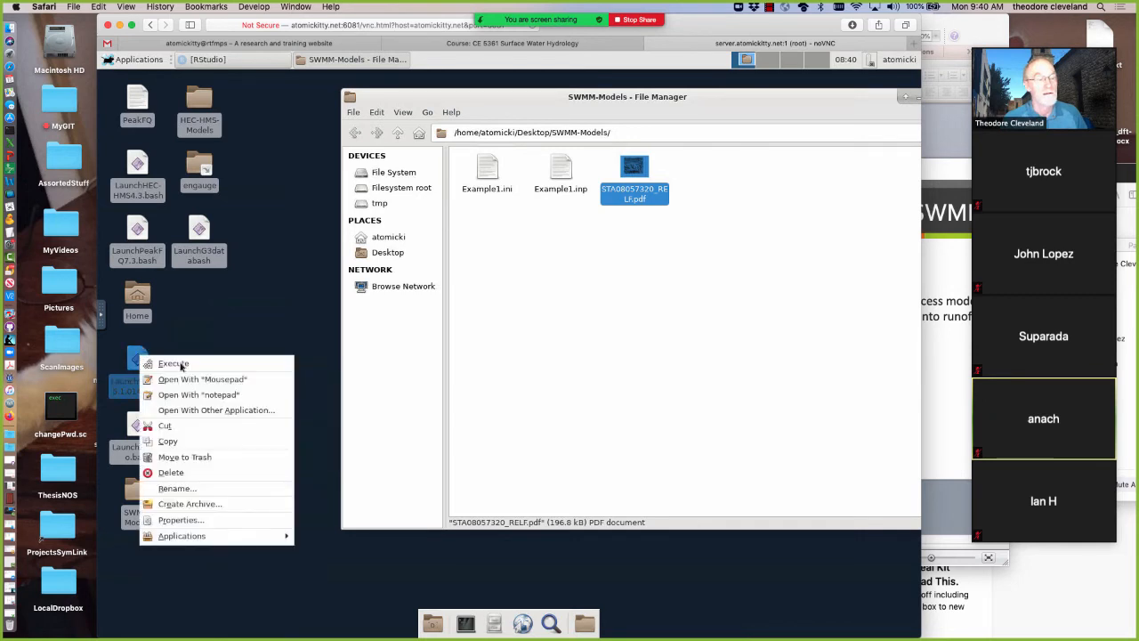
pyautogui.click(182, 365)
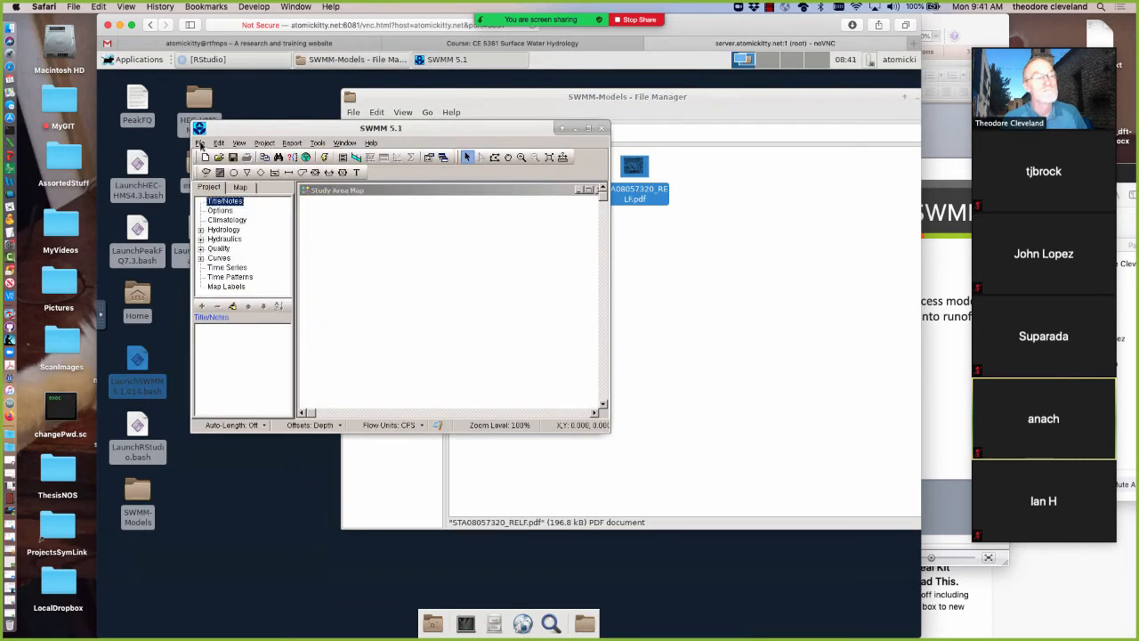
# Open the project Example1.inp from the SWMM-Models folder on the Desktop
pyautogui.click(201, 144)
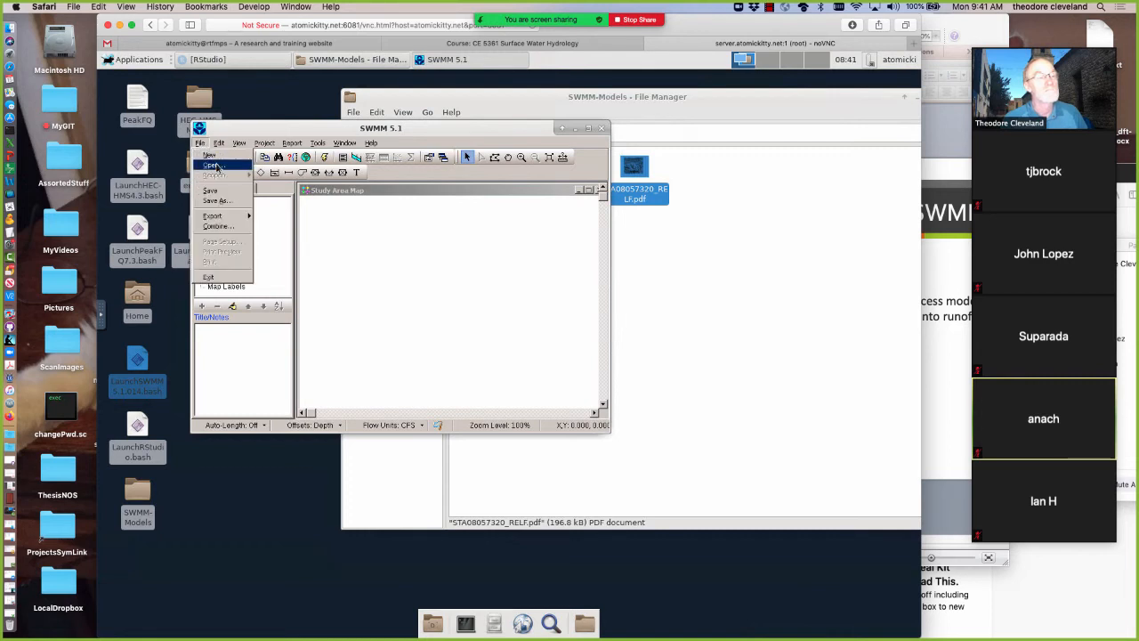
pyautogui.click(214, 165)
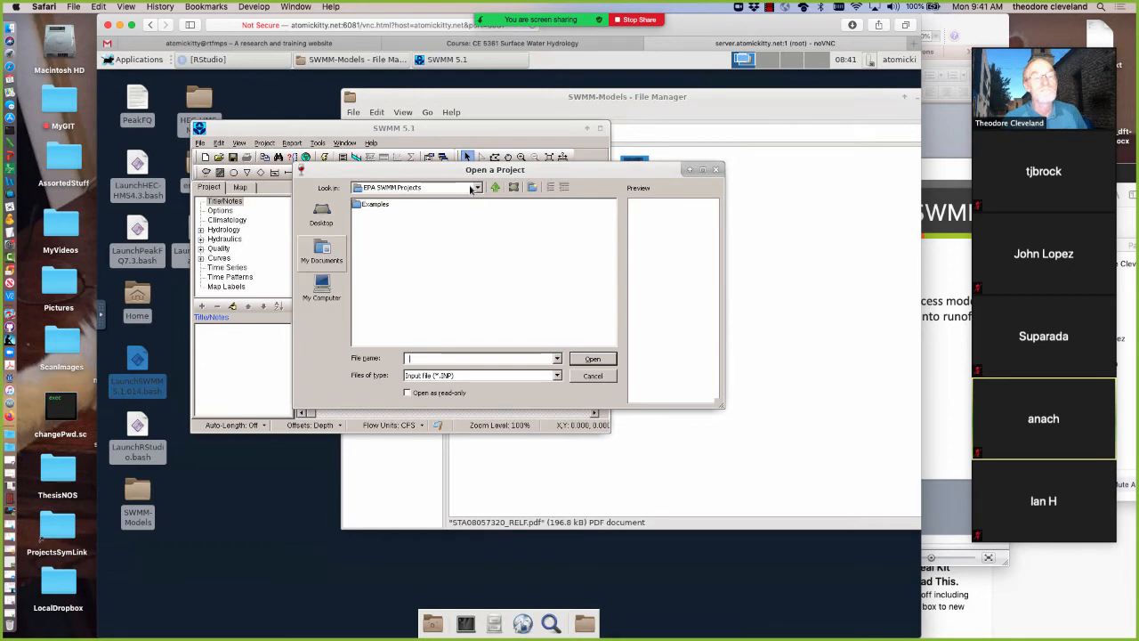
pyautogui.click(471, 187)
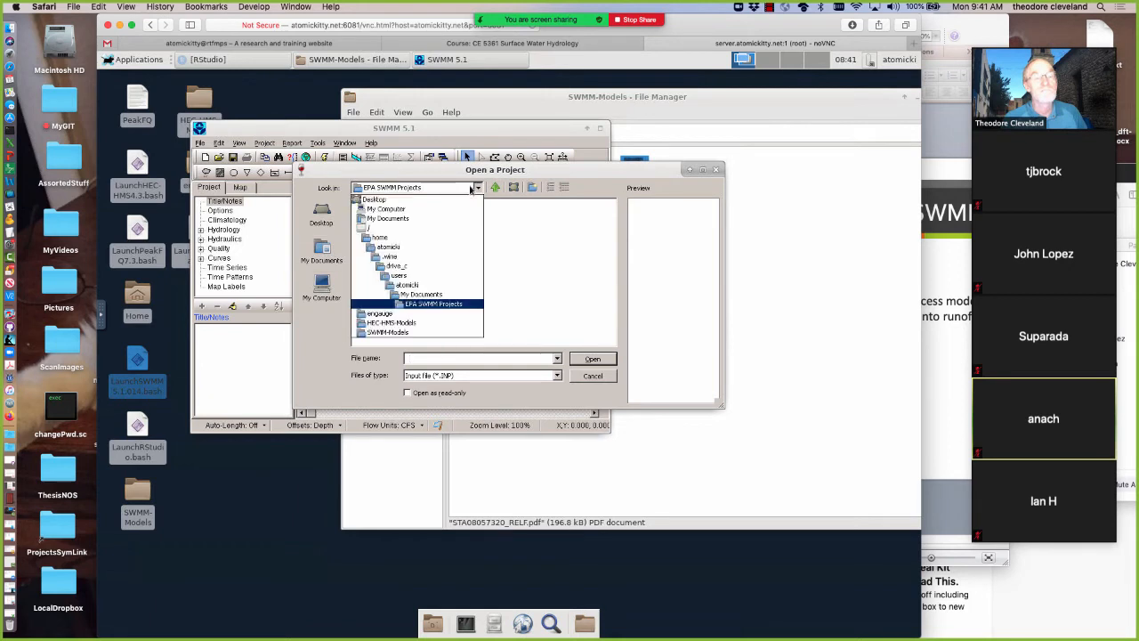
pyautogui.click(411, 284)
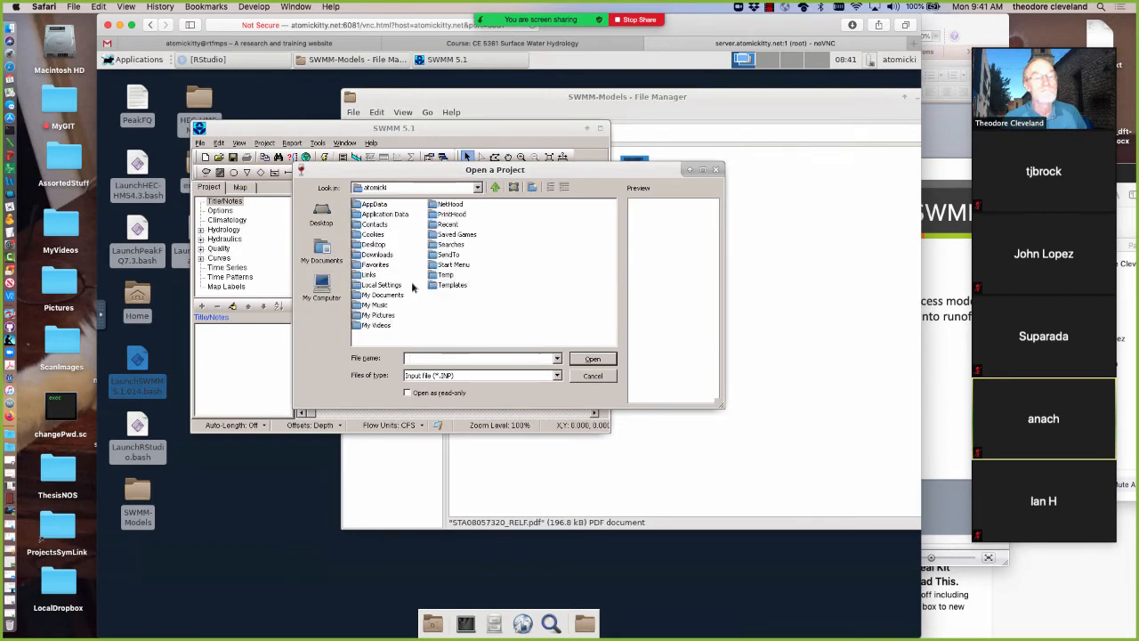
pyautogui.doubleClick(360, 244)
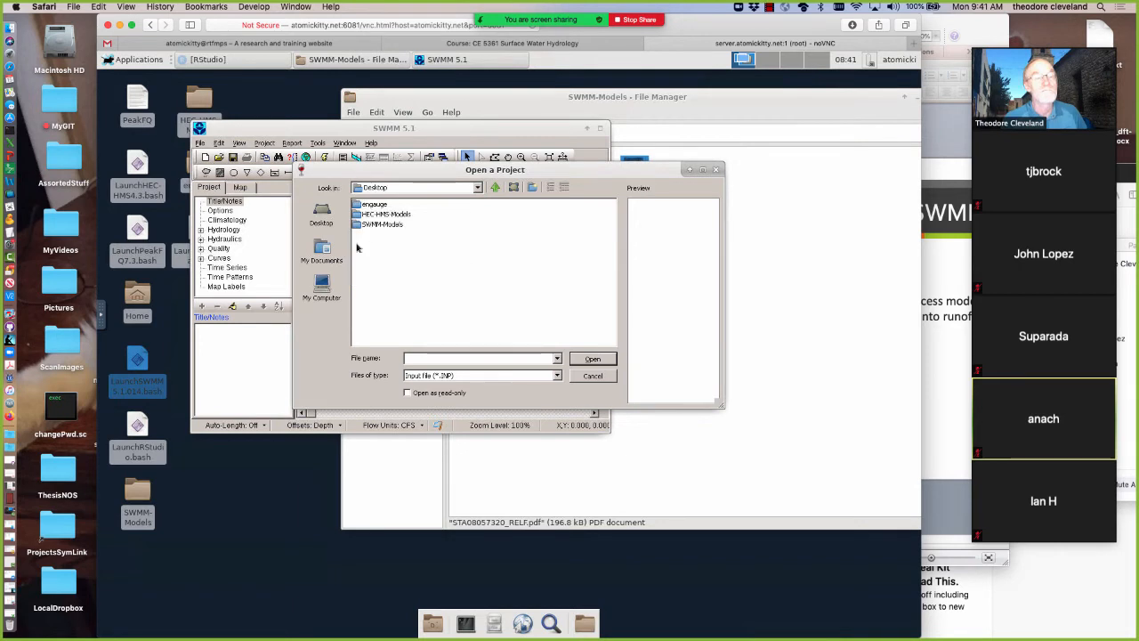
pyautogui.click(377, 206)
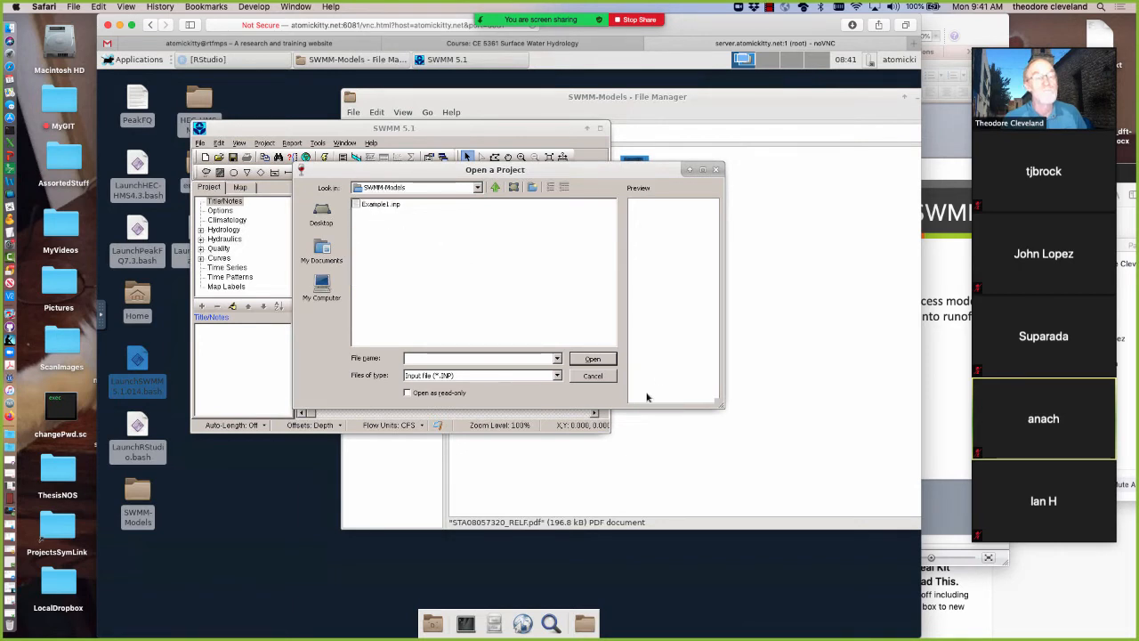
pyautogui.click(589, 358)
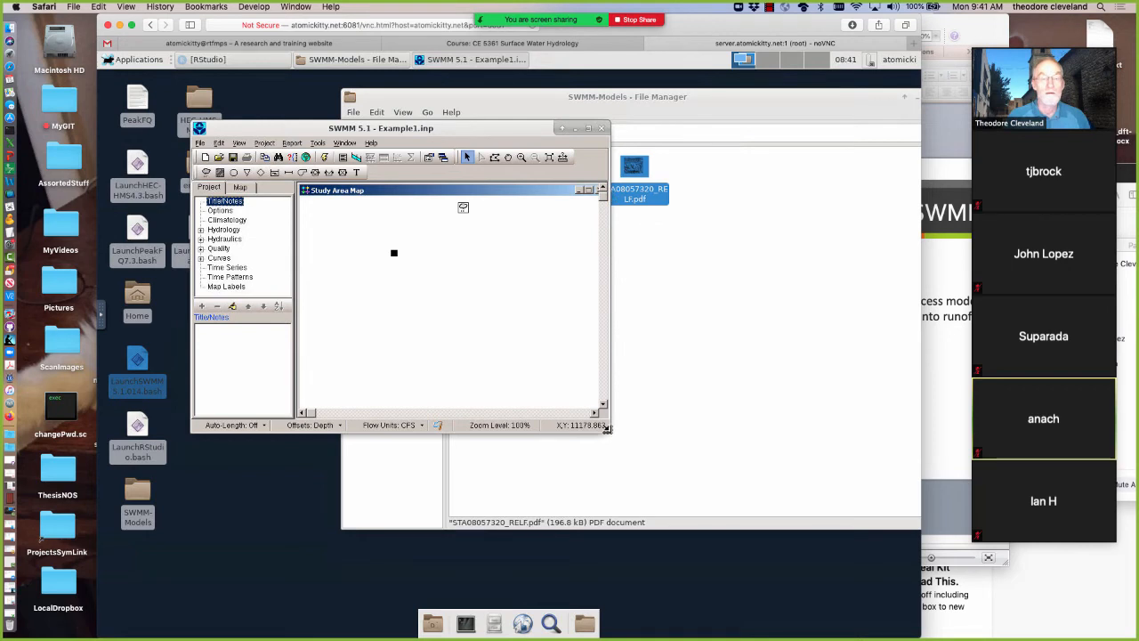
# Enlarge the SWMM window, add an outfall node southeast of the subcatchment, and return to object selection
pyautogui.moveTo(744, 489); pyautogui.dragTo(745, 509)
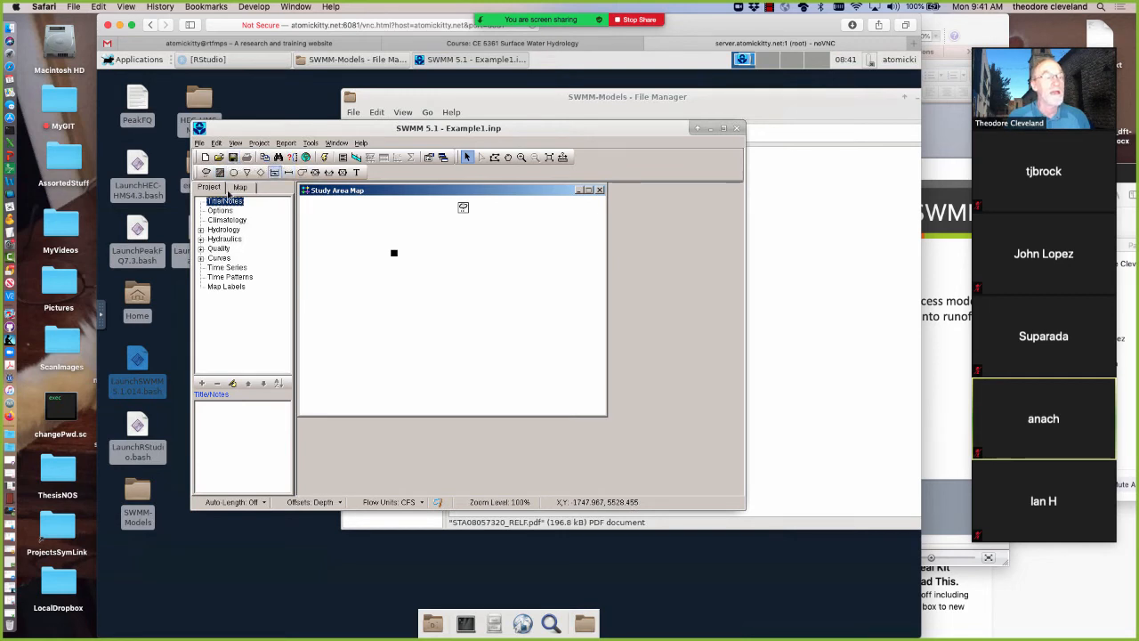
pyautogui.click(246, 173)
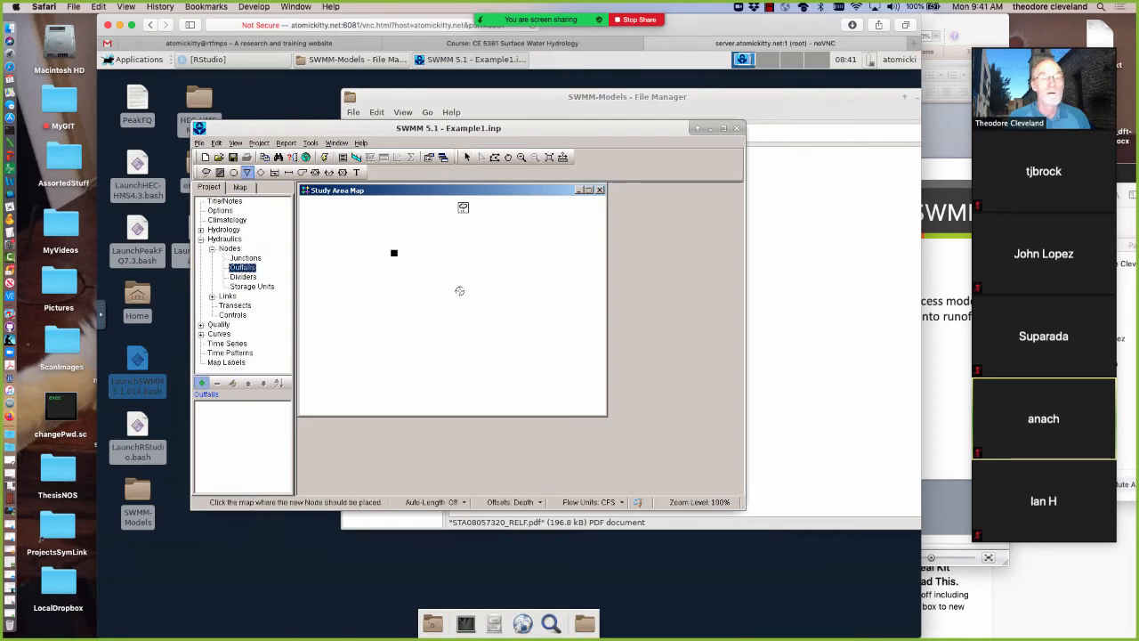
pyautogui.click(460, 292)
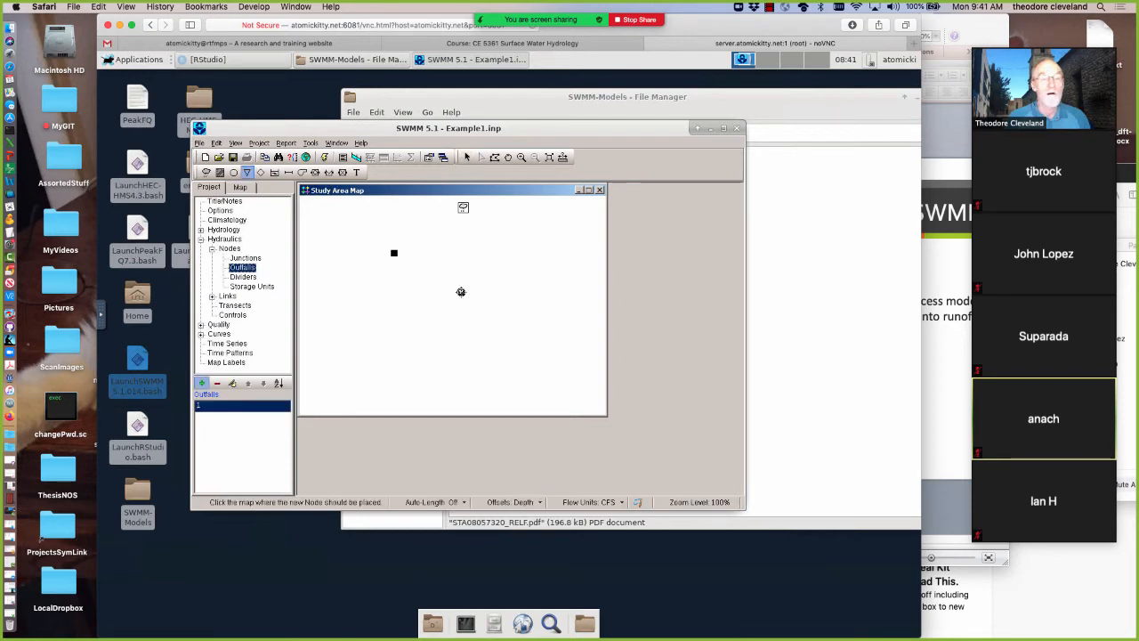
pyautogui.click(468, 157)
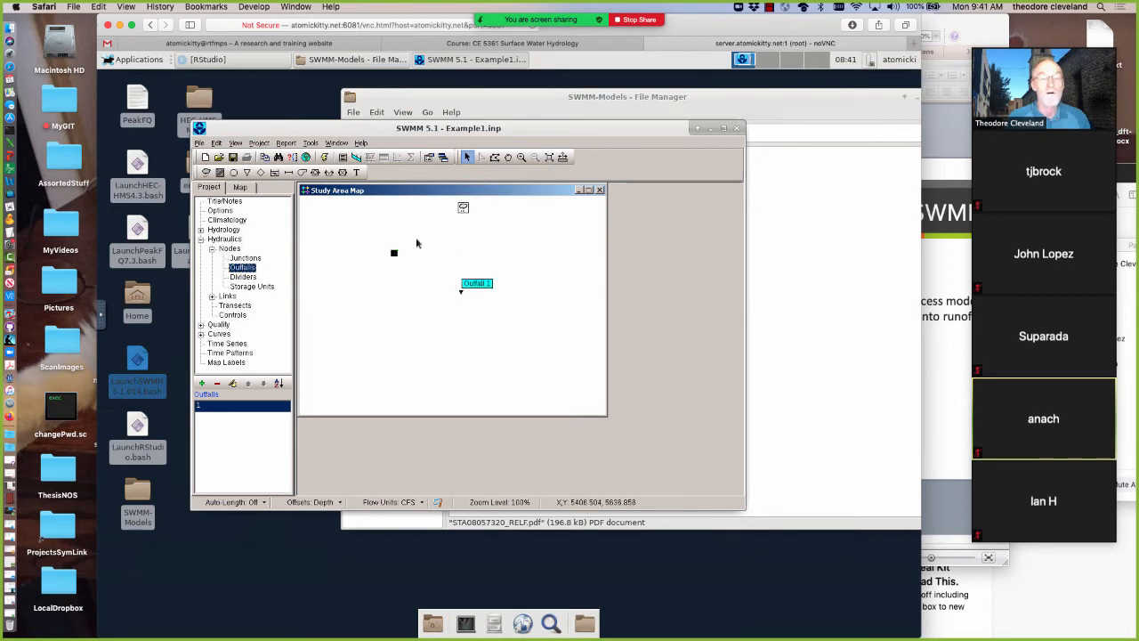
# Open the subcatchment's properties in an enlarged editor and enter Outfall as its outlet
pyautogui.click(394, 255)
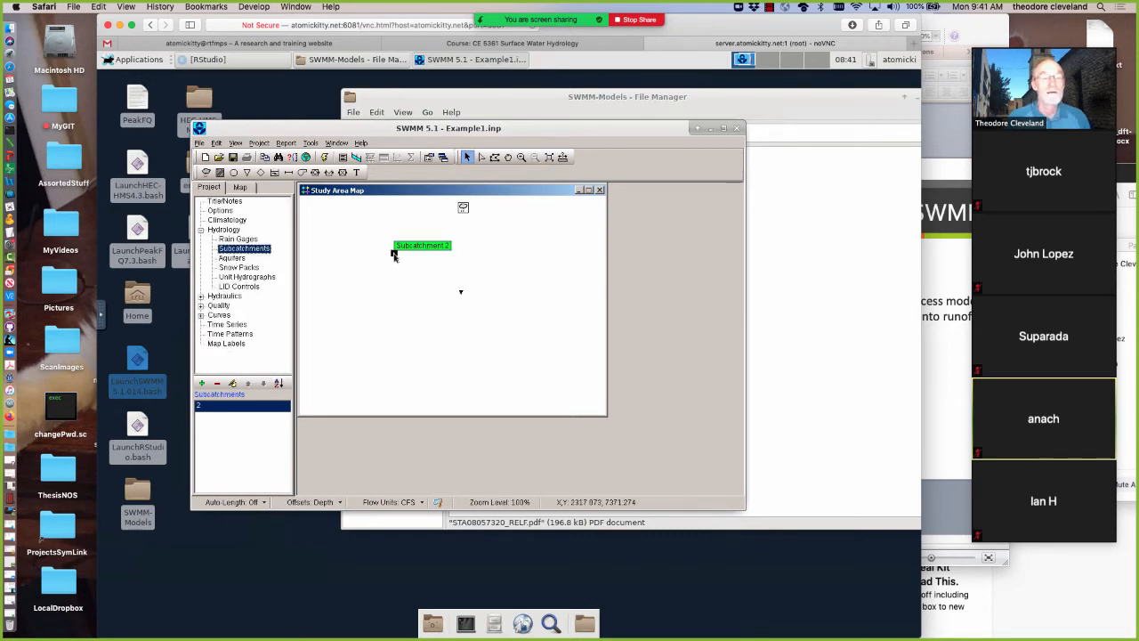
pyautogui.doubleClick(394, 256)
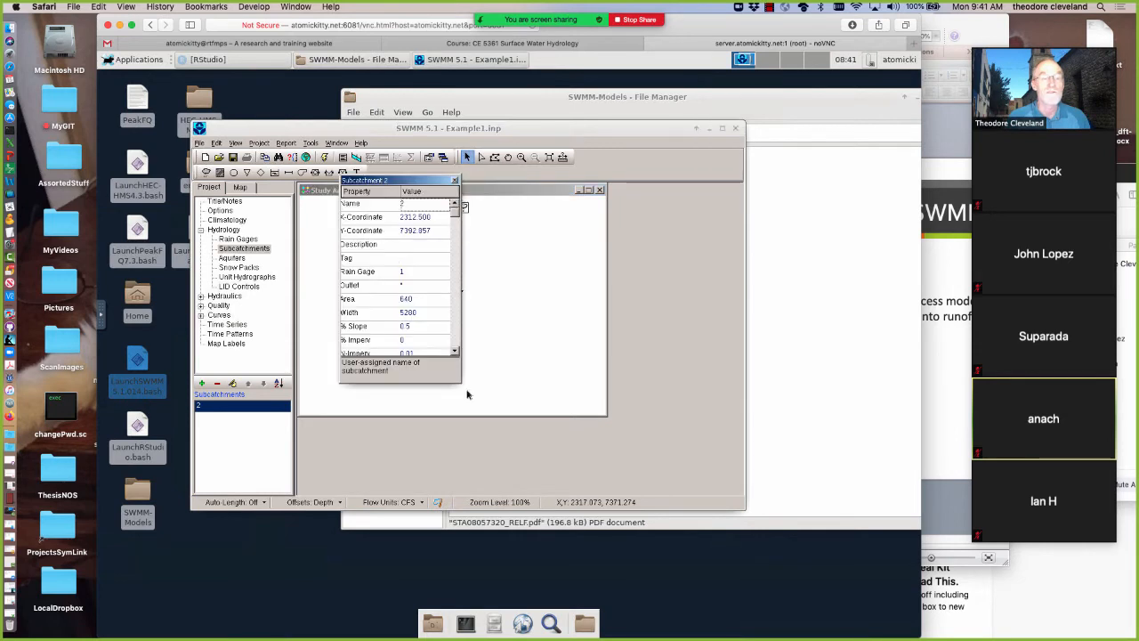
pyautogui.moveTo(461, 383); pyautogui.dragTo(597, 469)
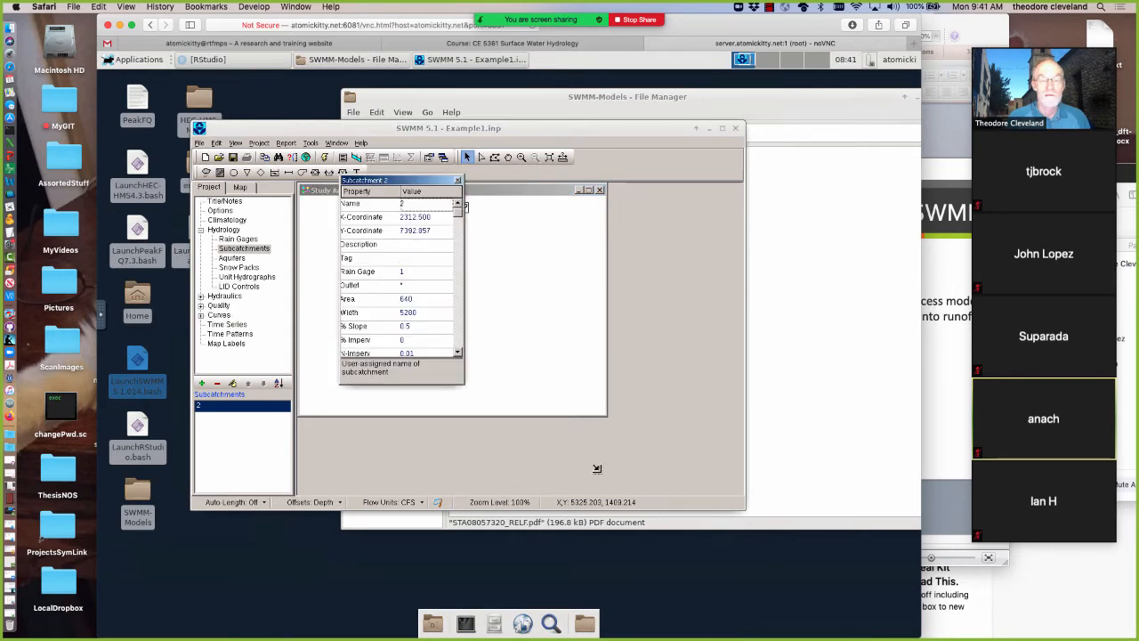
pyautogui.click(417, 285)
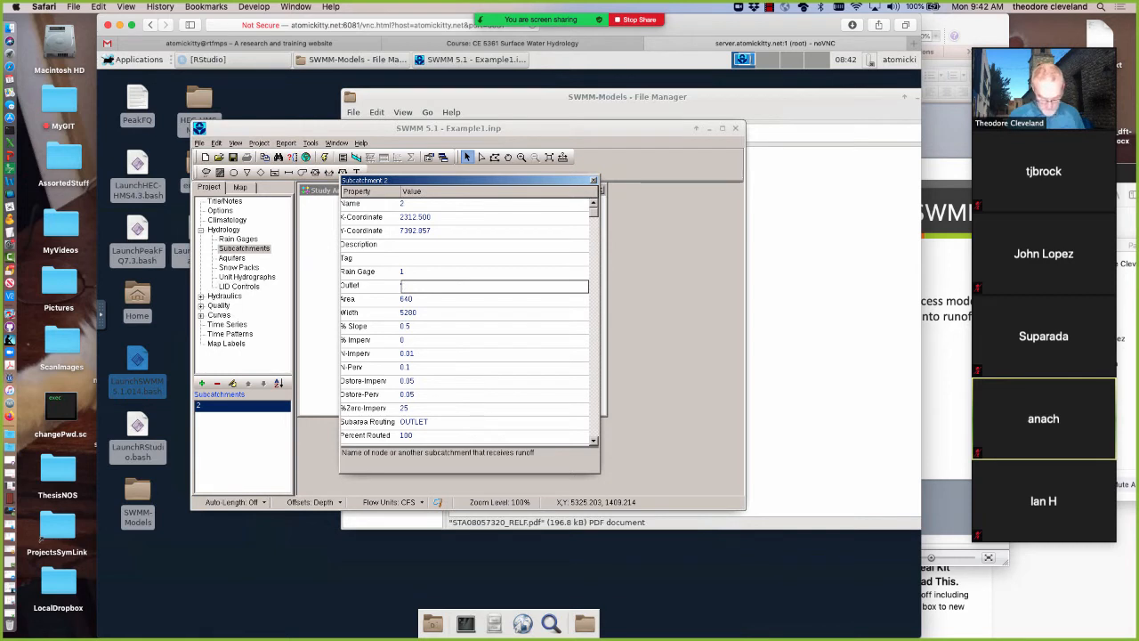
pyautogui.write('10')
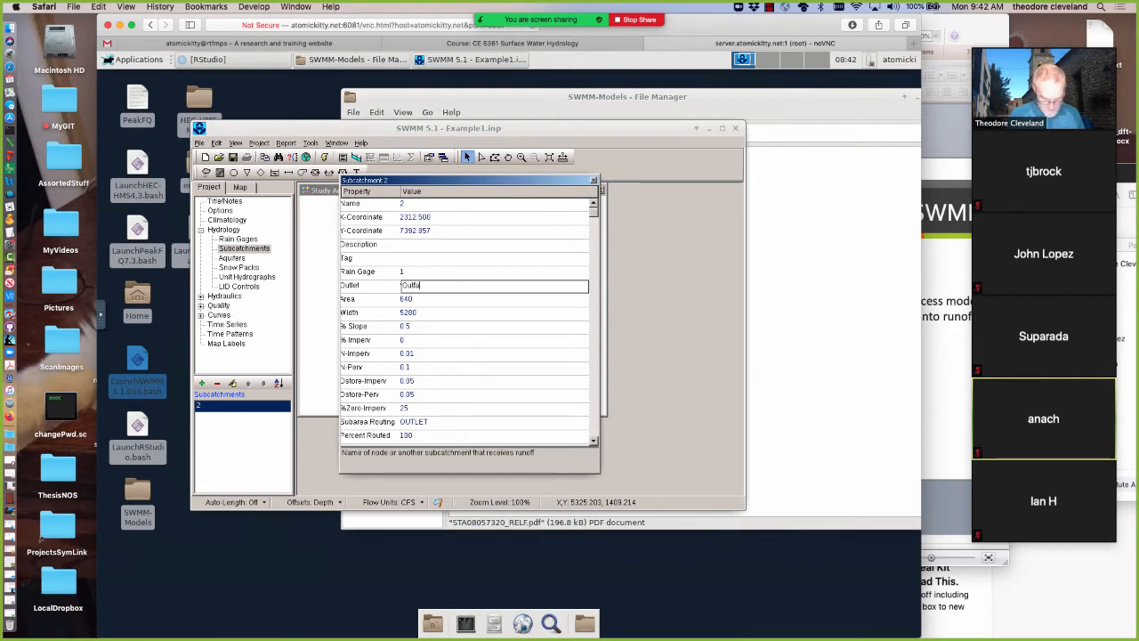
pyautogui.write('ll1')
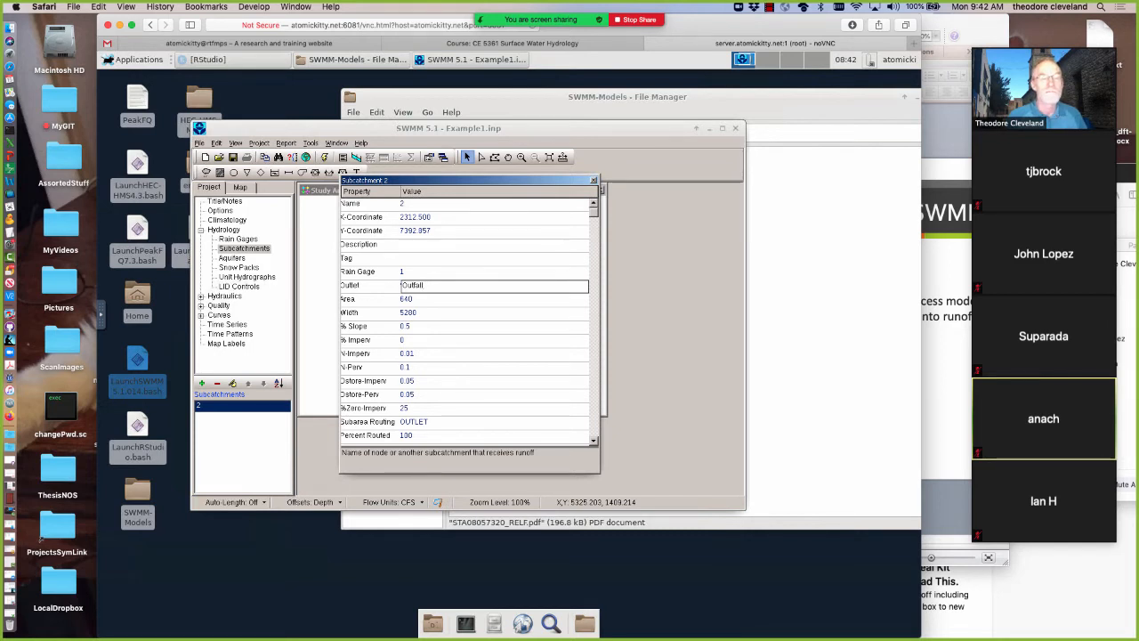
# Clear the outlet entry, move the property editor off the map, and try to select the outfall node
pyautogui.press('BackSpace')
pyautogui.press('BackSpace')
pyautogui.press('BackSpace')
pyautogui.press('BackSpace')
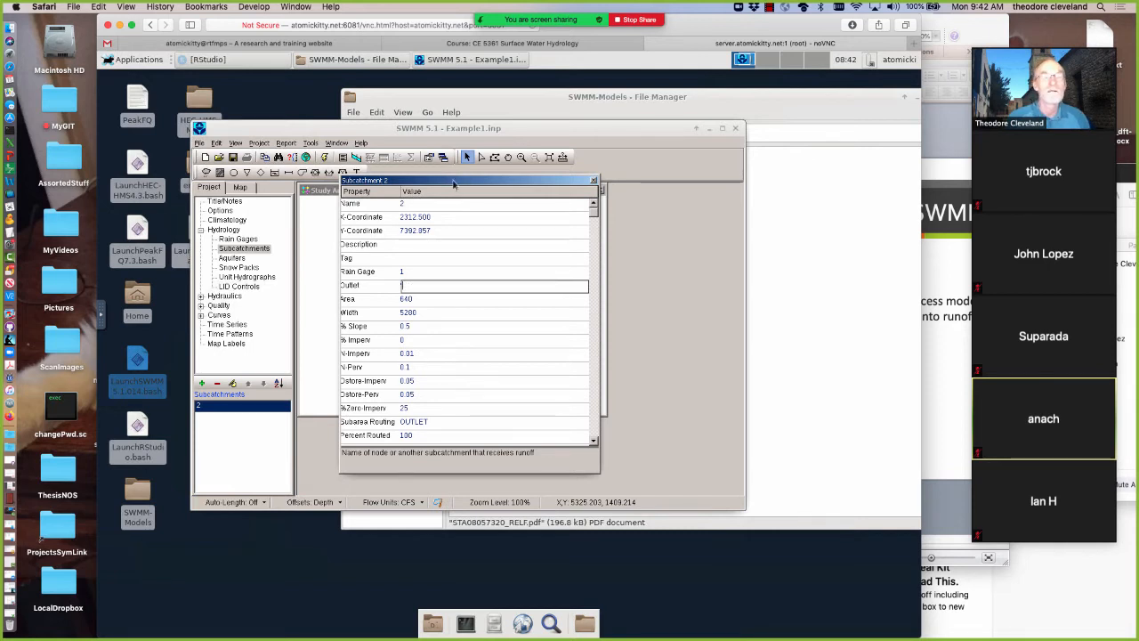
pyautogui.moveTo(575, 180); pyautogui.dragTo(671, 144)
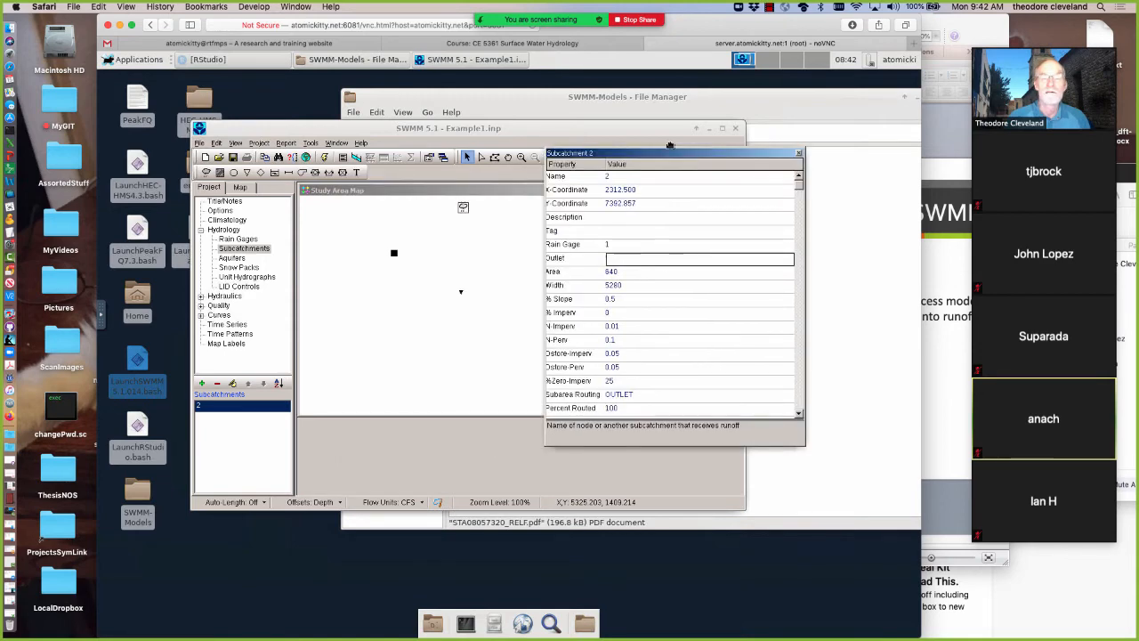
pyautogui.click(461, 296)
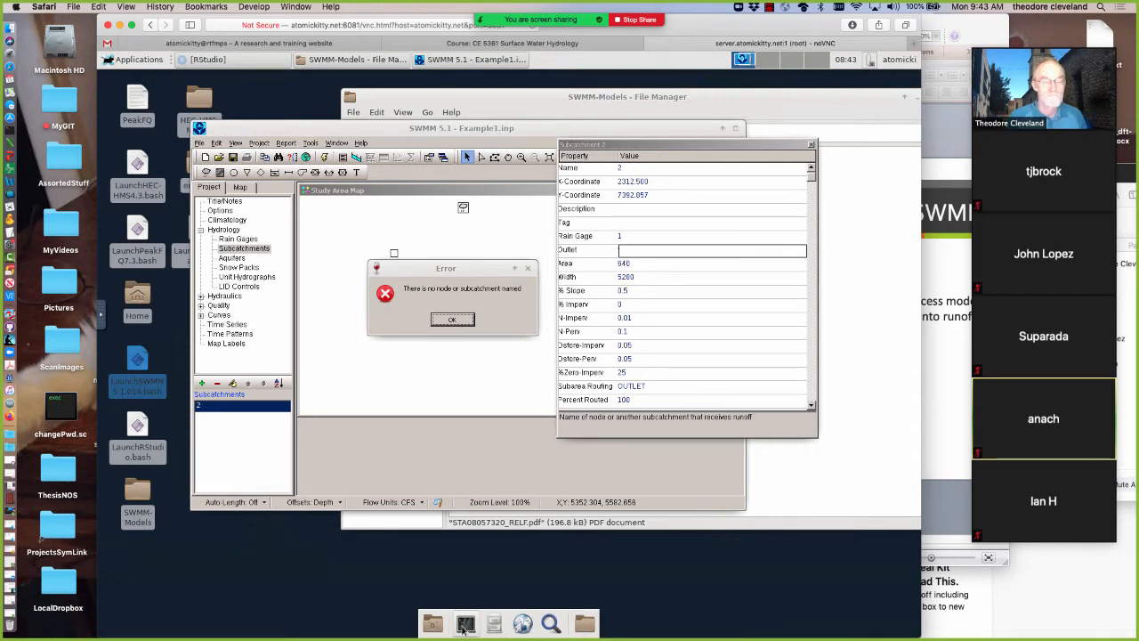
# Switch to a terminal, list the processes with top, end SWMM with kill 18862, and minimize the terminal
pyautogui.click(464, 624)
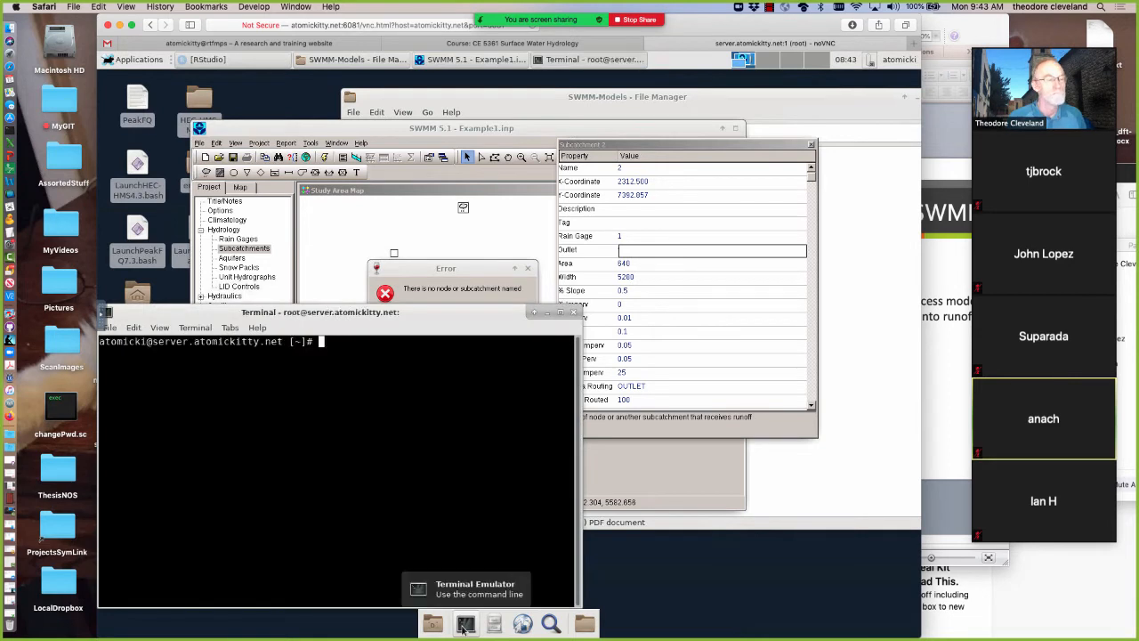
pyautogui.write('t')
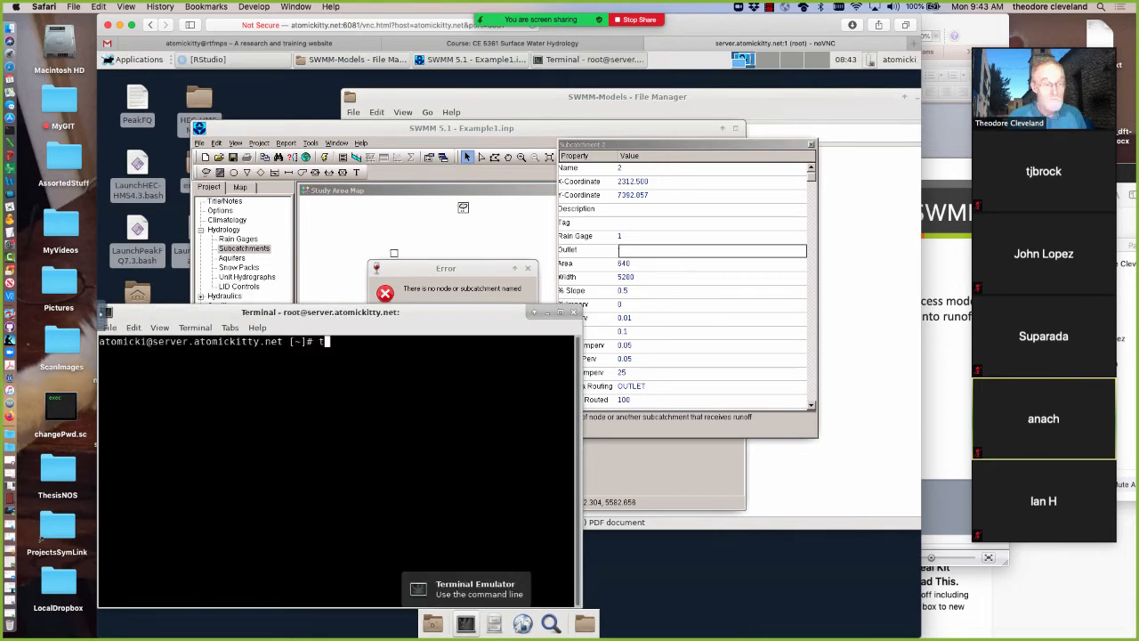
pyautogui.write('op')
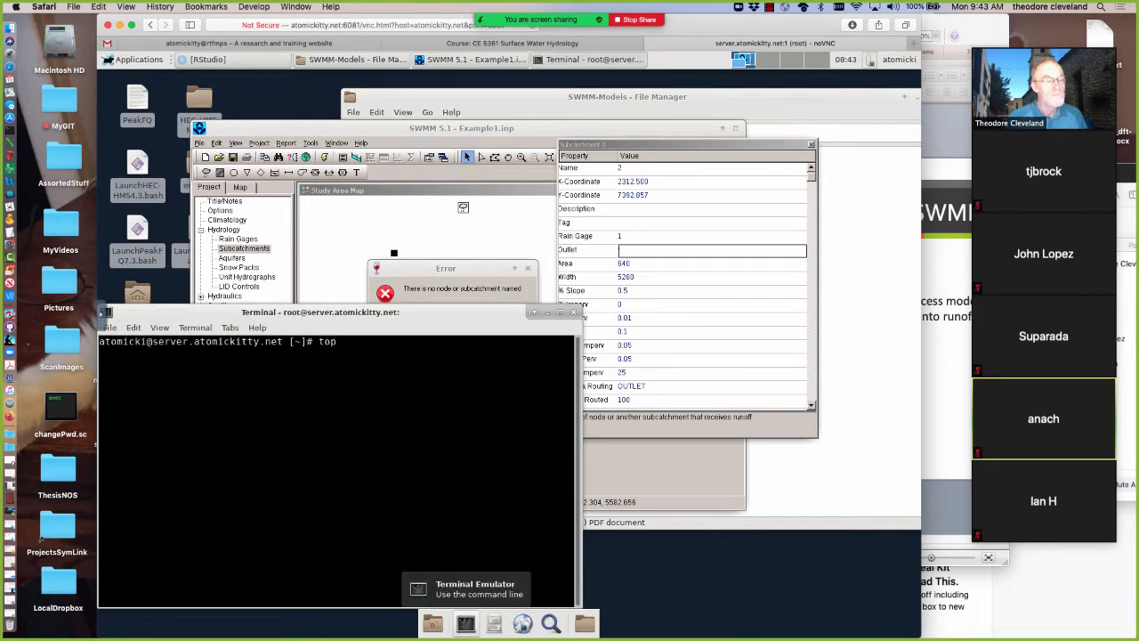
pyautogui.press('Return')
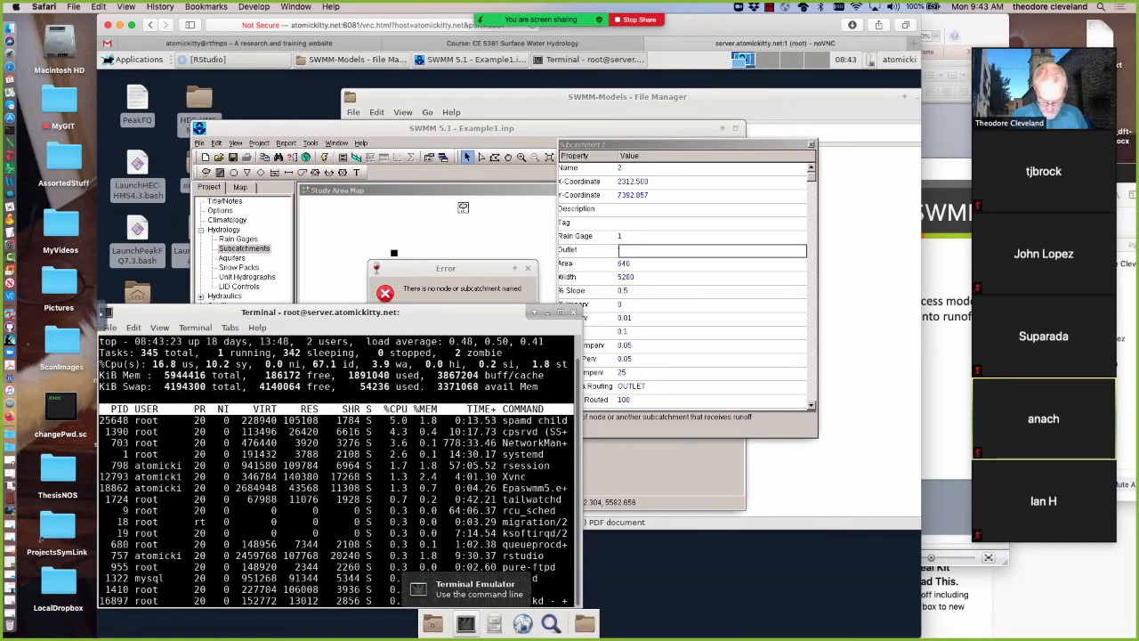
pyautogui.write('qkil')
pyautogui.write('l 18862')
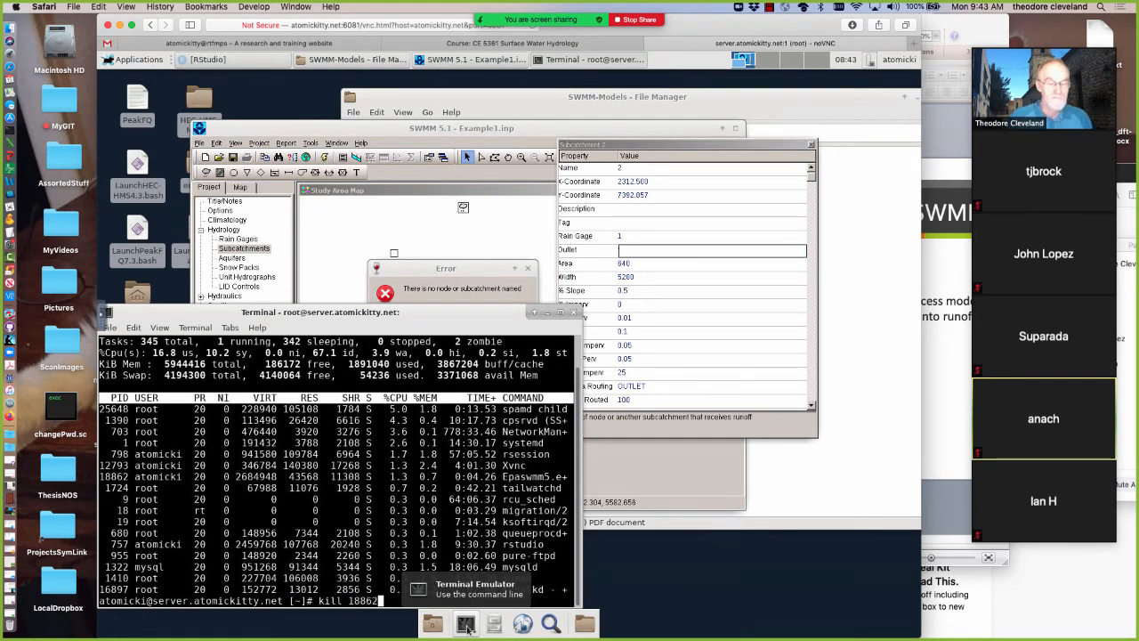
pyautogui.press('Return')
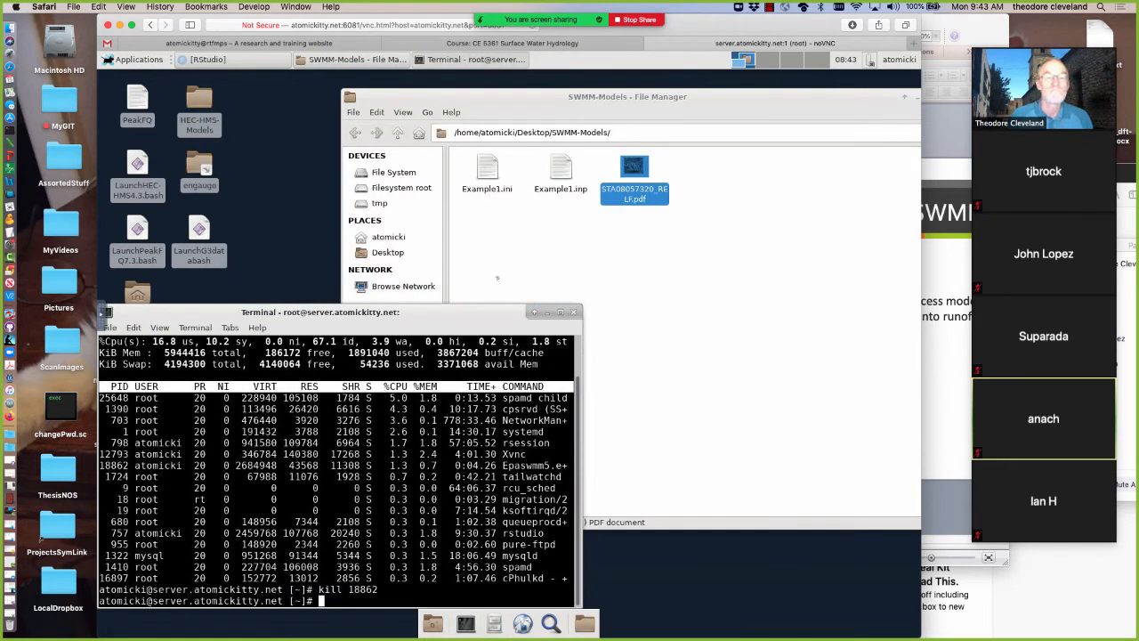
pyautogui.click(546, 312)
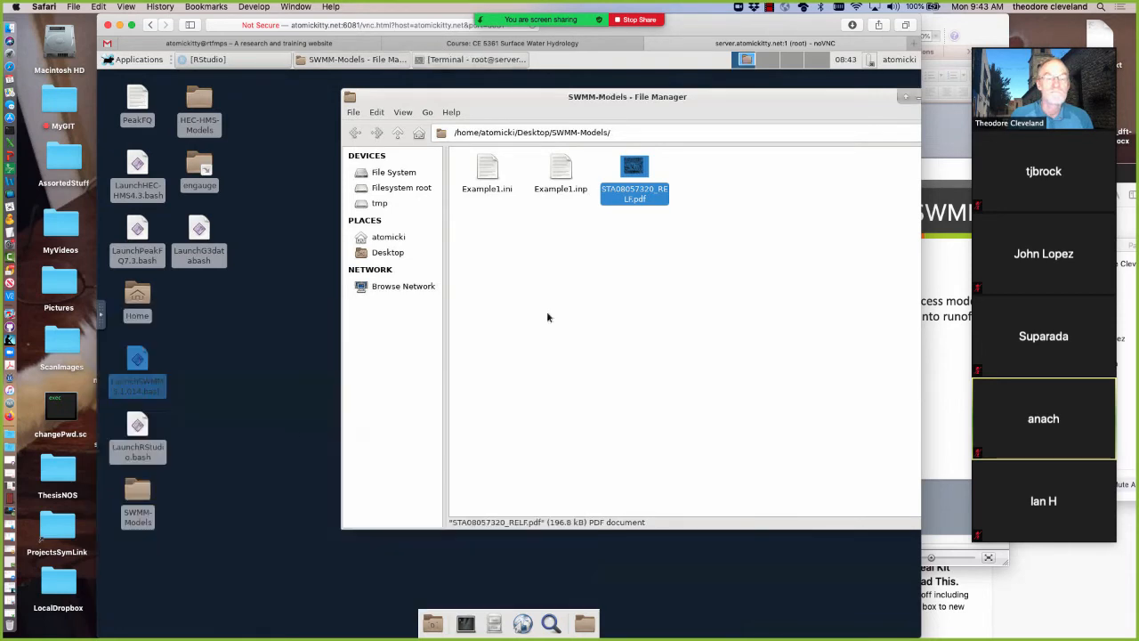
# Open Example1.inp from the SWMM-Models folder in Mousepad and examine its subcatchment, outlet and coordinate sections
pyautogui.rightClick(136, 360)
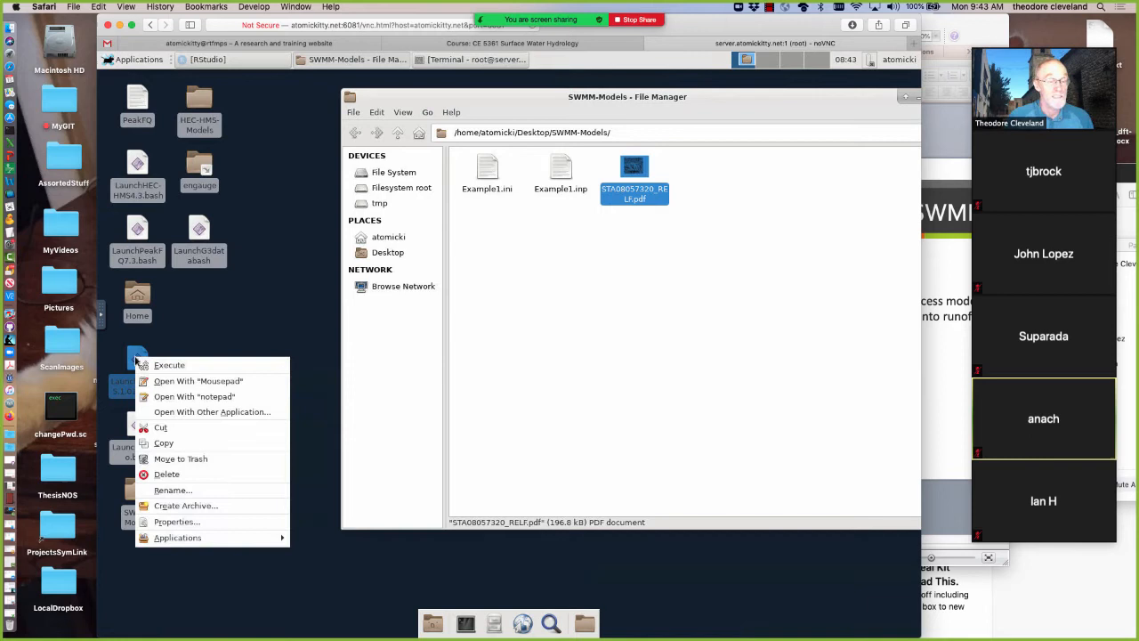
pyautogui.click(563, 172)
pyautogui.rightClick(561, 169)
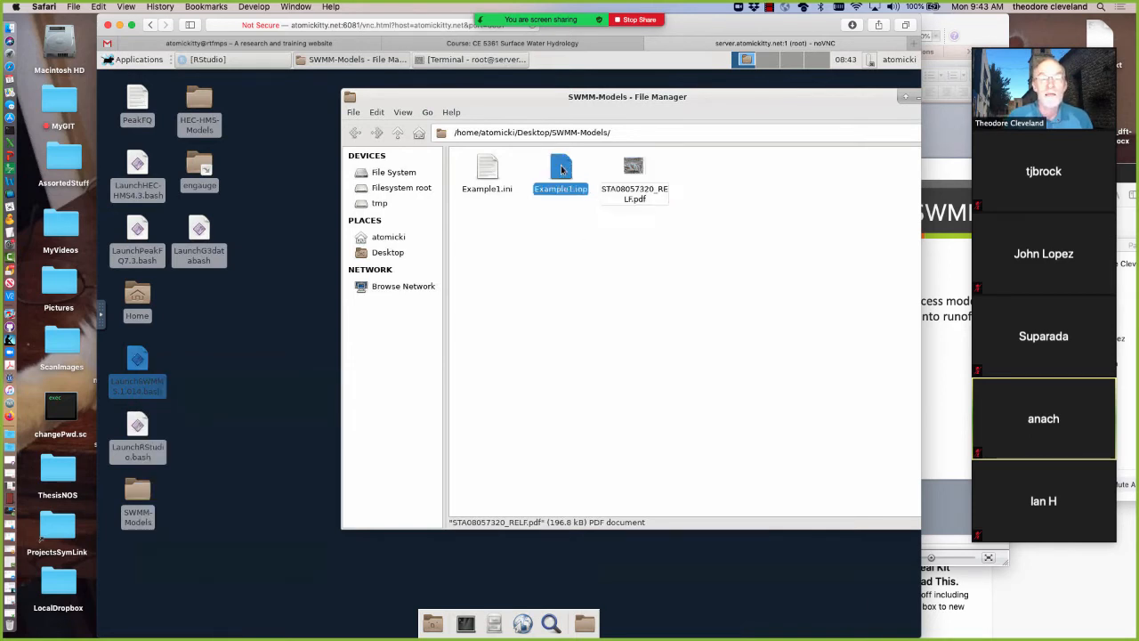
pyautogui.click(599, 174)
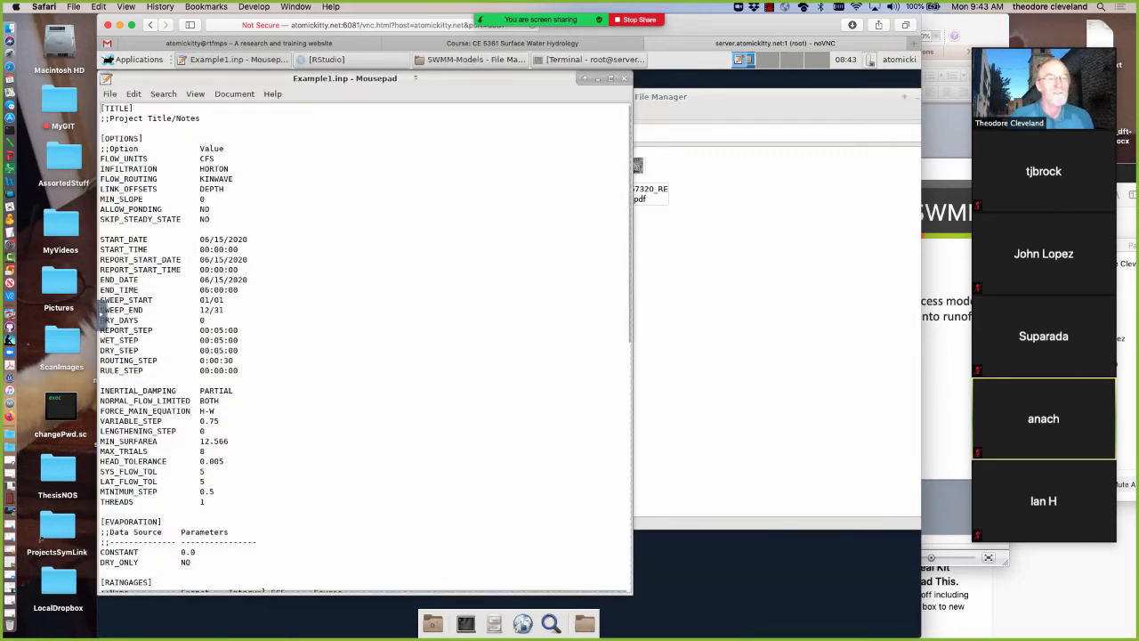
pyautogui.scroll(-10, 515, 285)
pyautogui.moveTo(551, 92); pyautogui.dragTo(554, 92)
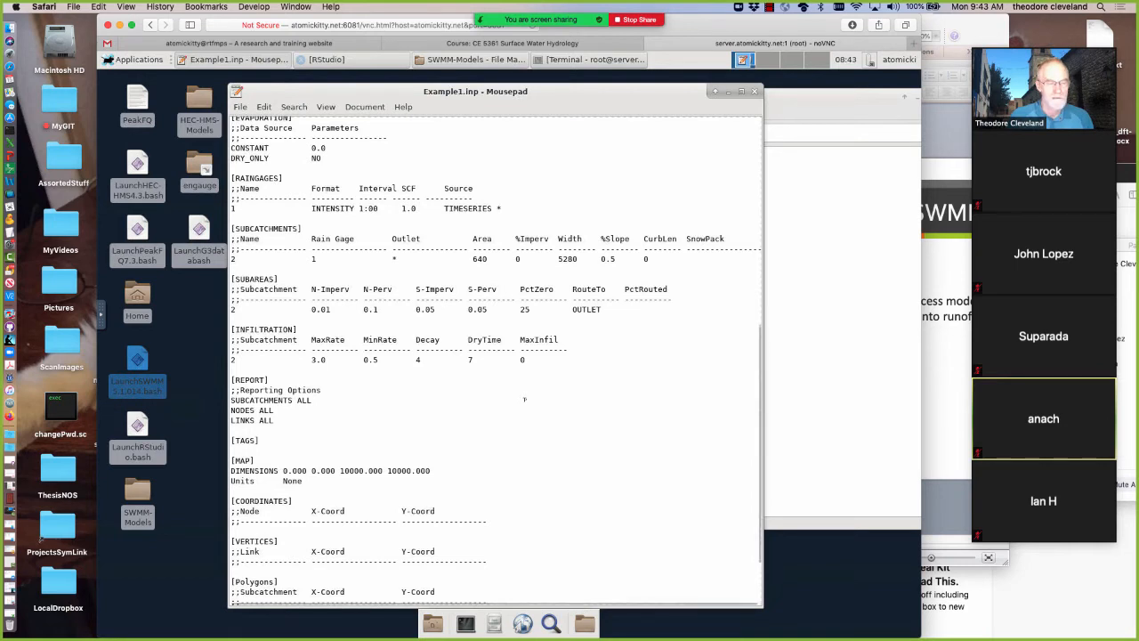
pyautogui.scroll(-3, 622, 420)
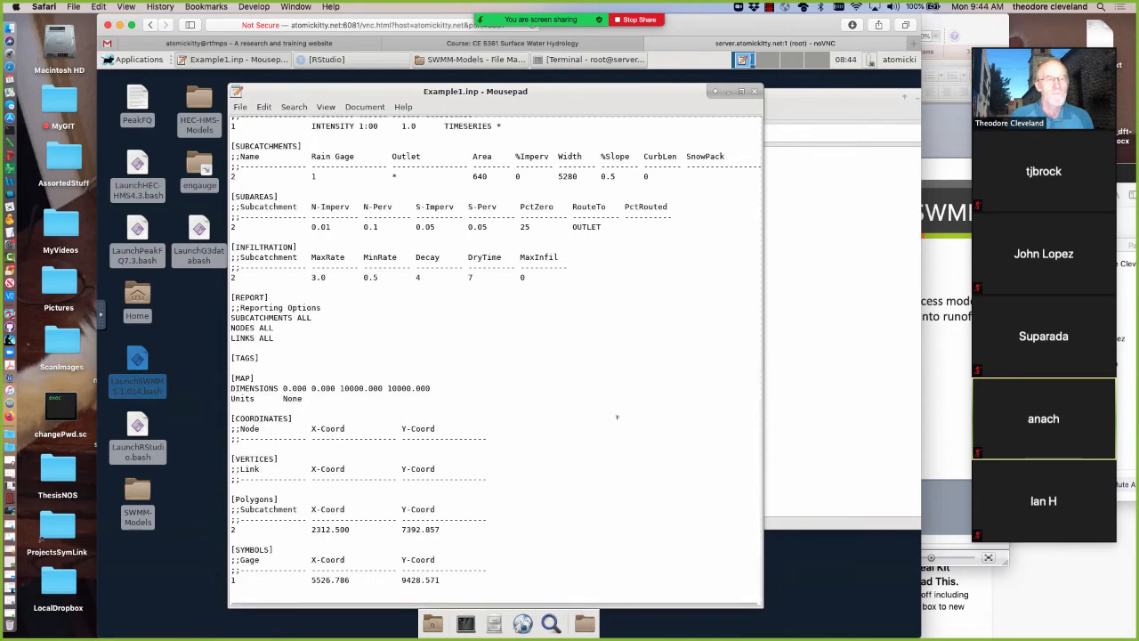
# Finish reviewing Example1.inp, close it in Mousepad, and relaunch SWMM 5.1 from its desktop launcher
pyautogui.scroll(9, 613, 414)
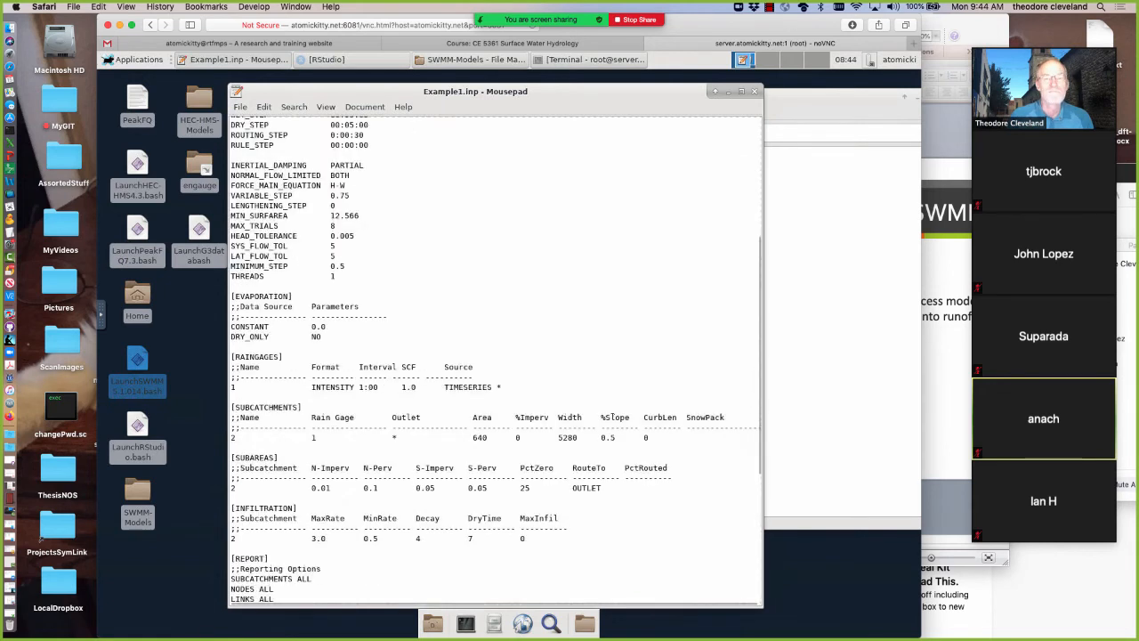
pyautogui.click(753, 93)
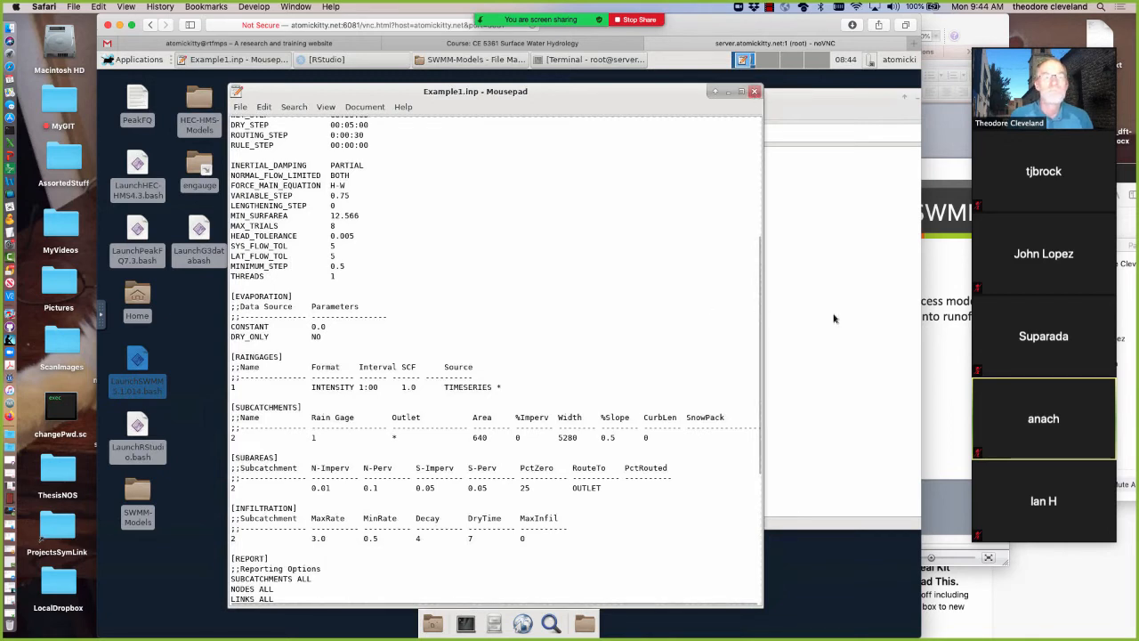
pyautogui.rightClick(138, 359)
pyautogui.click(204, 372)
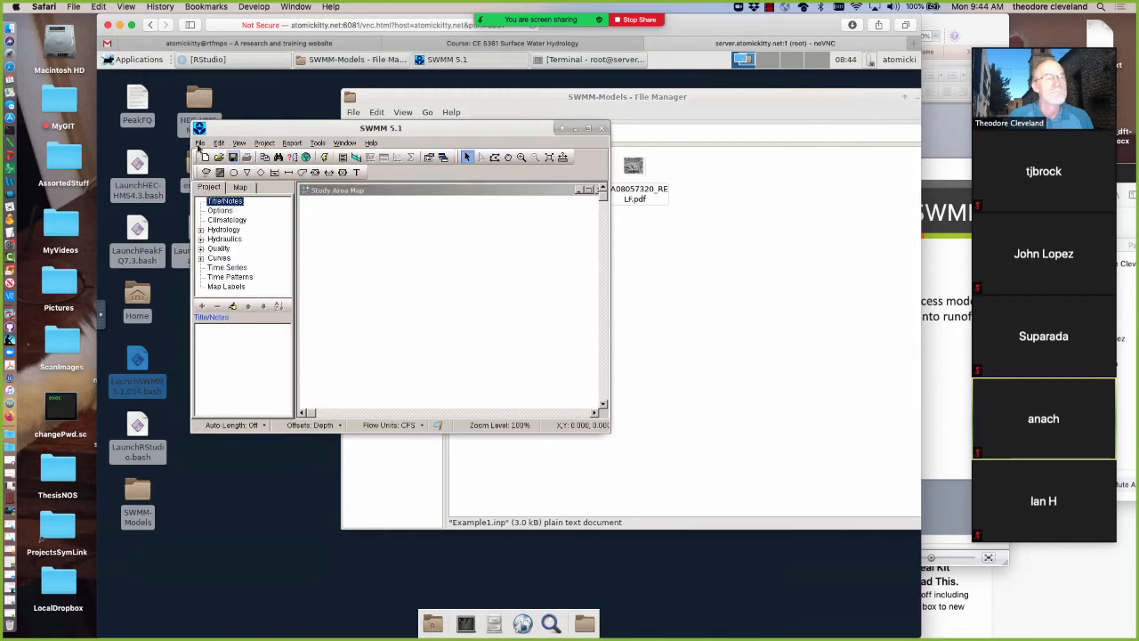
# Open the project Example1.inp from the SWMM-Models folder on the Desktop
pyautogui.click(199, 143)
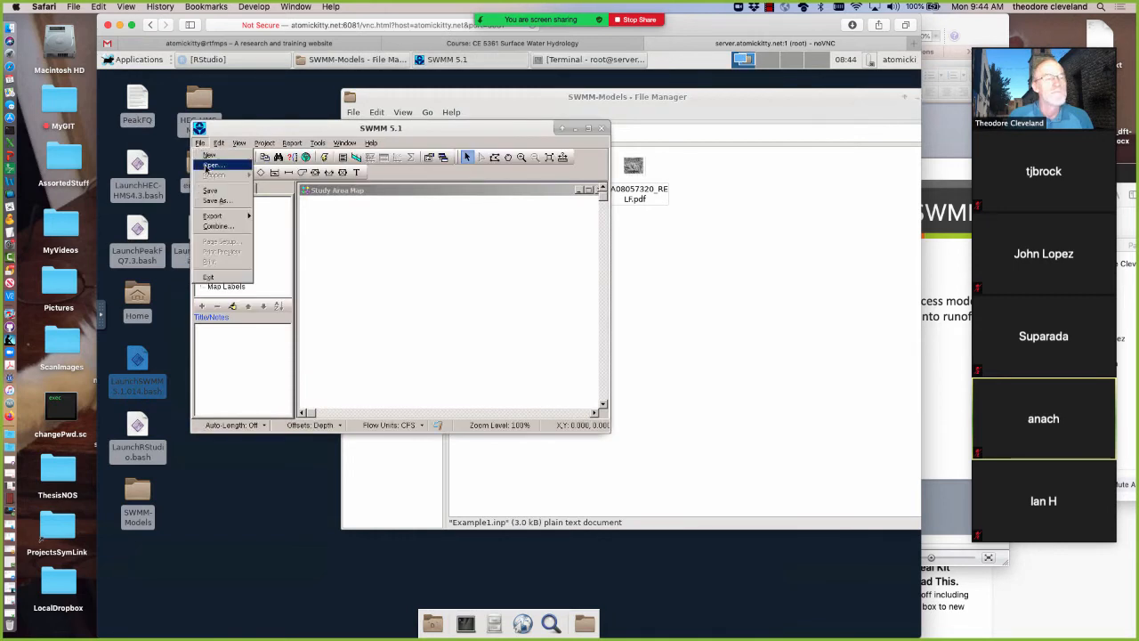
pyautogui.click(210, 165)
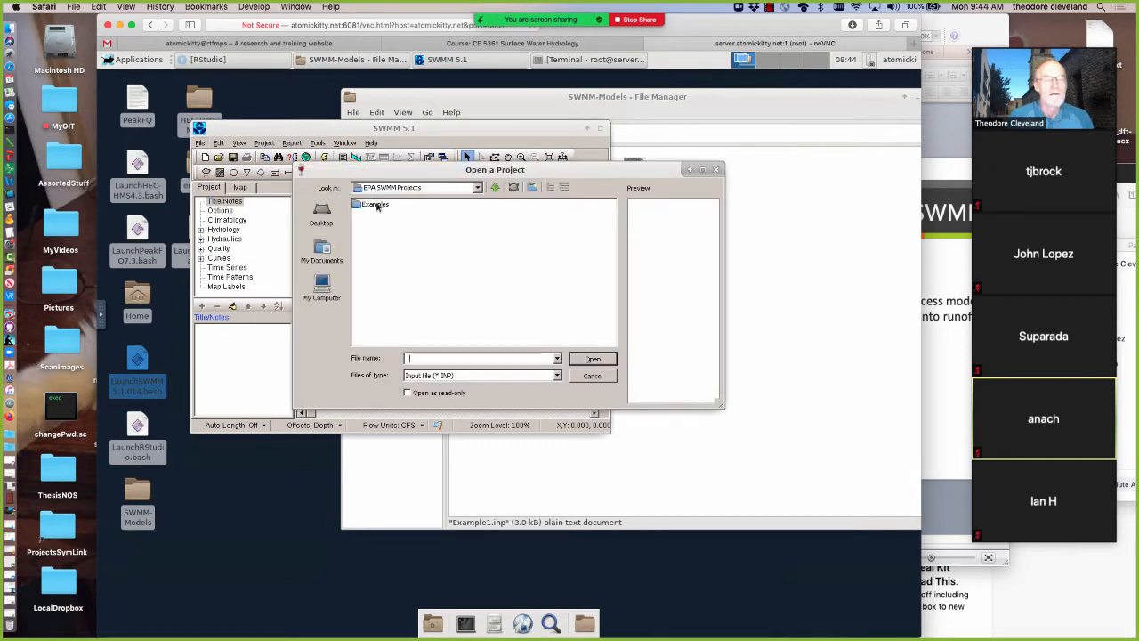
pyautogui.click(322, 257)
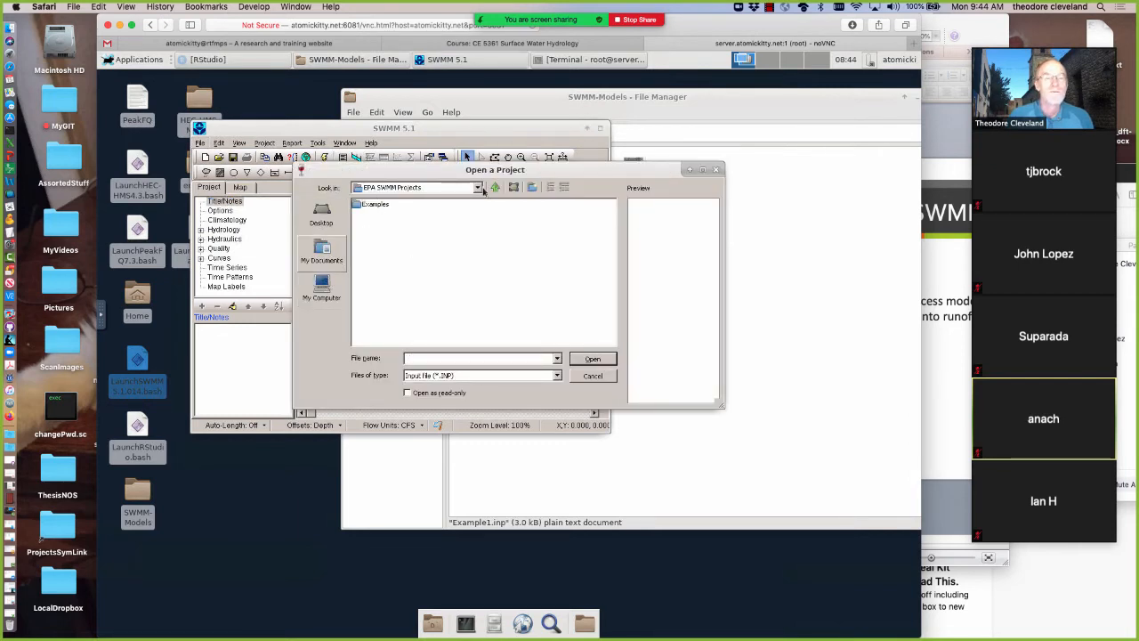
pyautogui.click(478, 189)
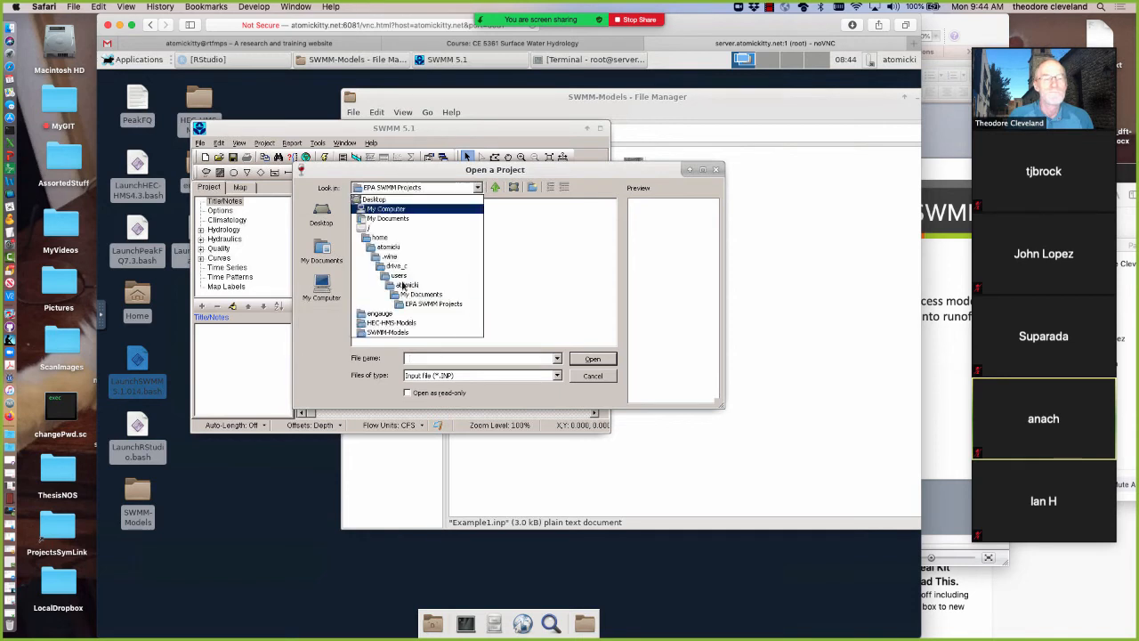
pyautogui.click(406, 285)
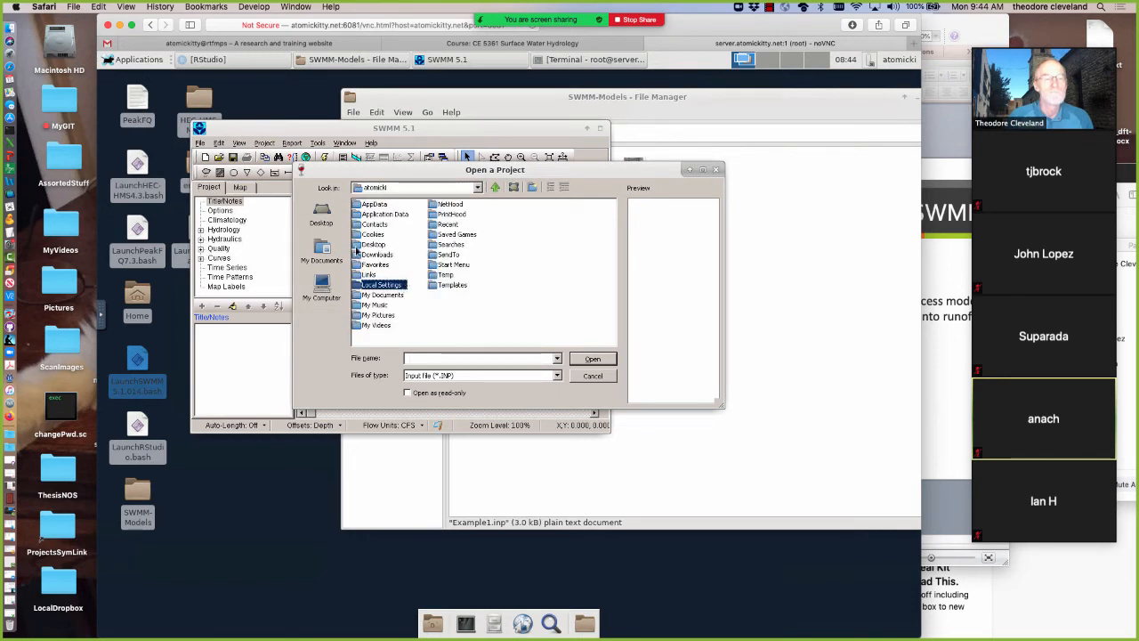
pyautogui.doubleClick(358, 245)
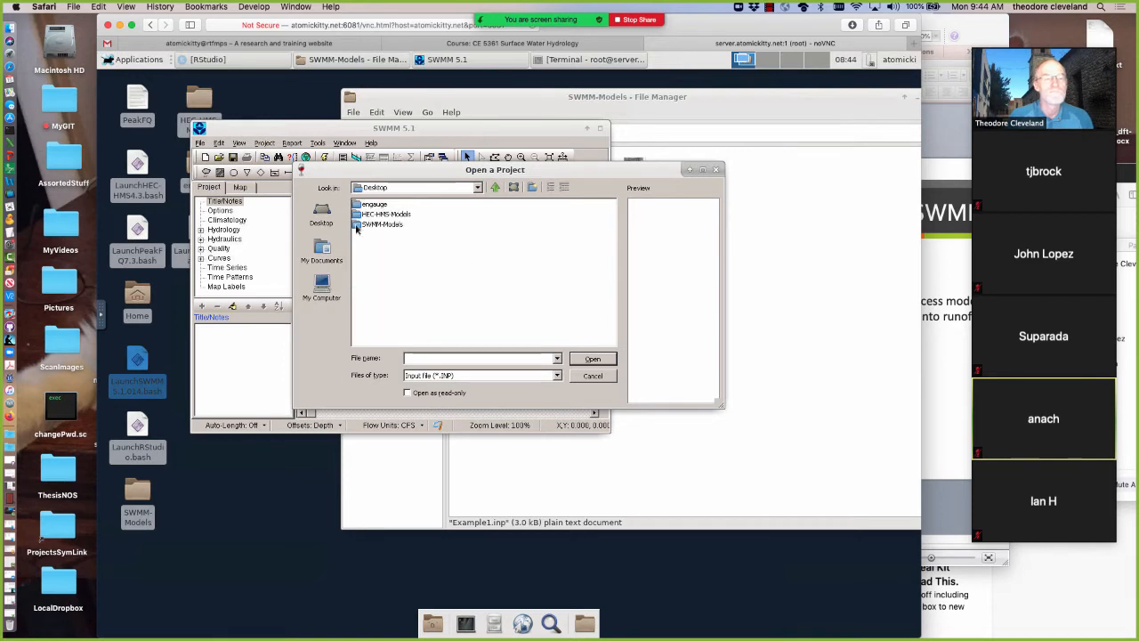
pyautogui.doubleClick(356, 226)
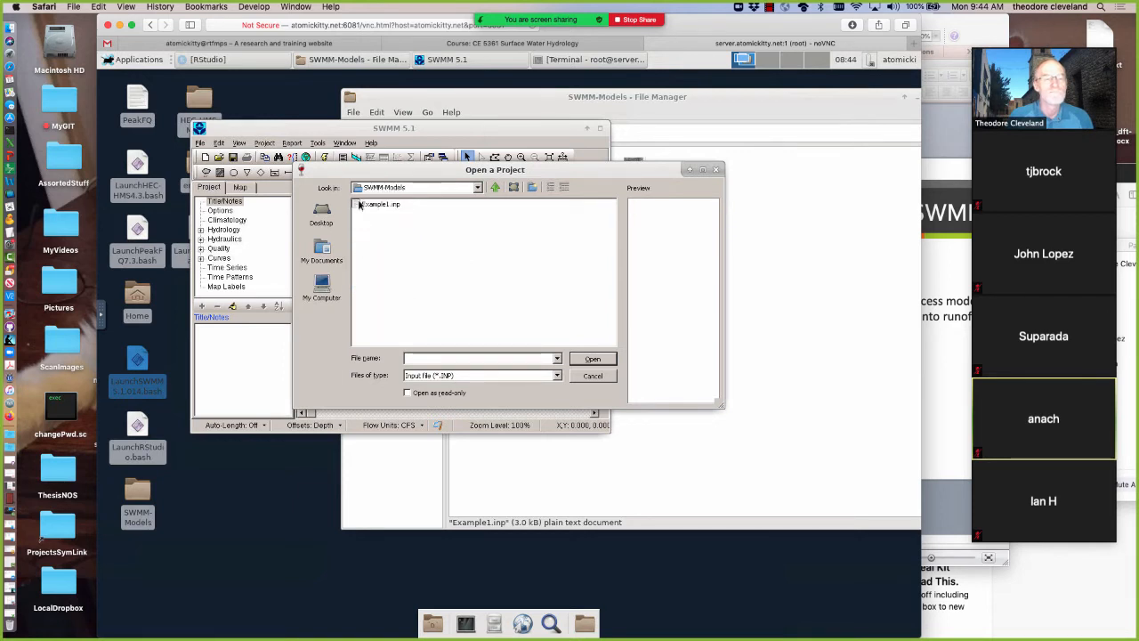
pyautogui.click(359, 205)
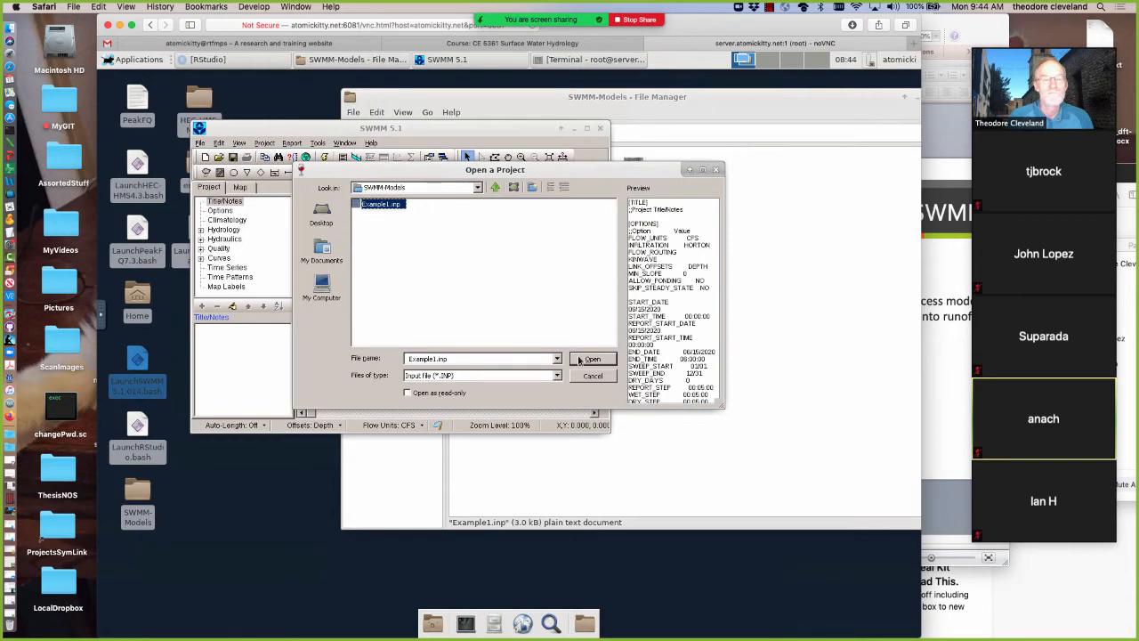
pyautogui.click(578, 360)
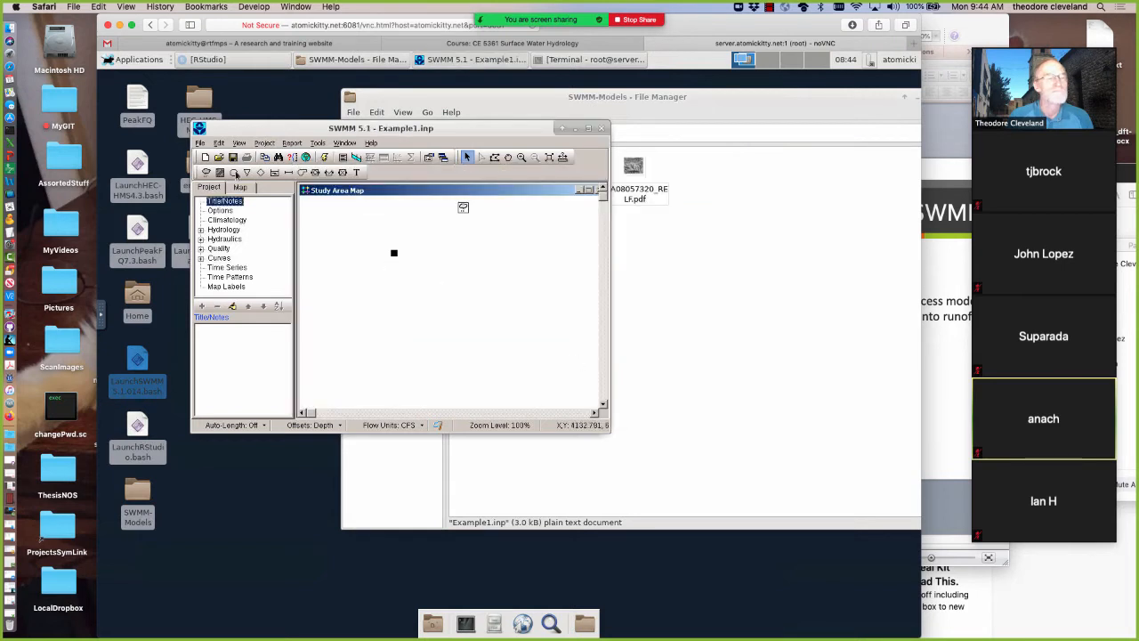
# Add a junction node to the study area map, below and to the right of the subcatchment
pyautogui.click(233, 173)
pyautogui.click(443, 290)
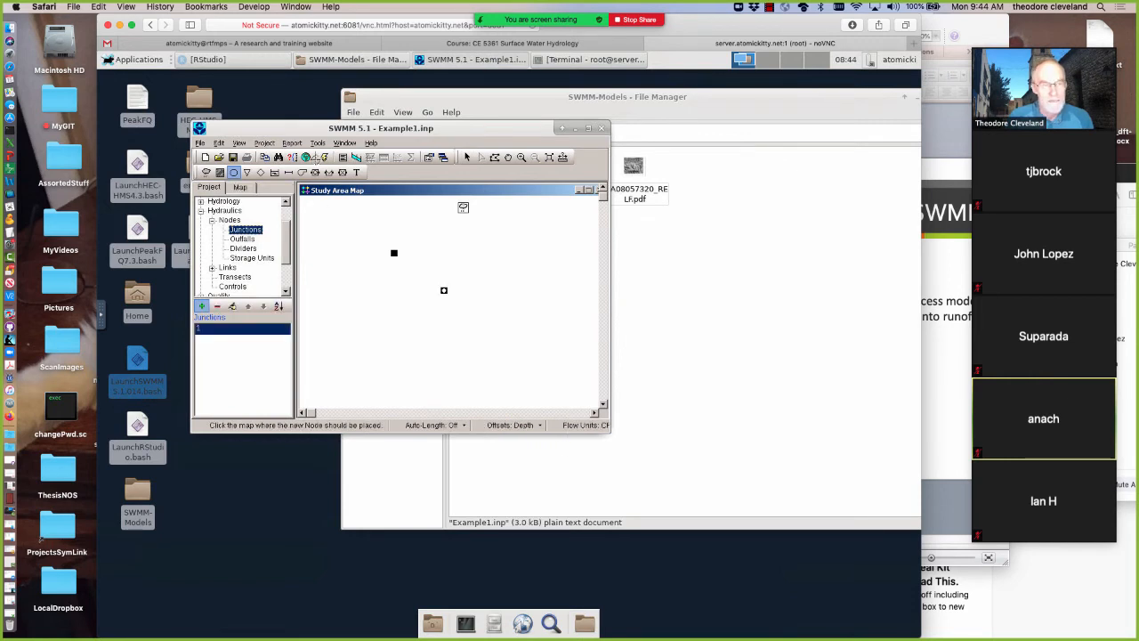
pyautogui.click(466, 156)
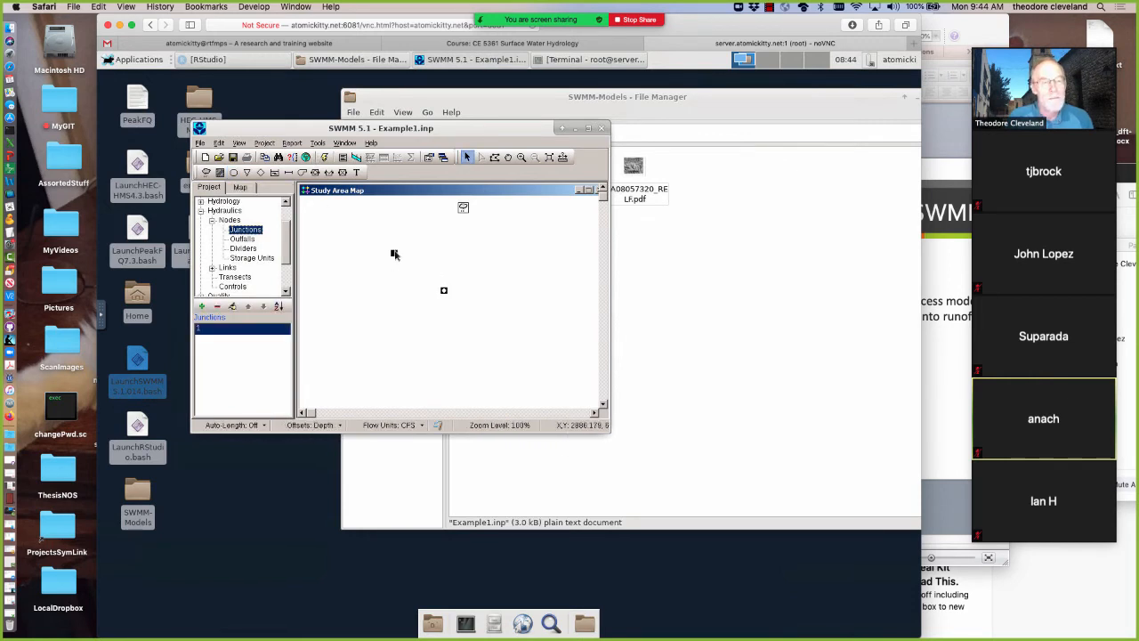
# Open the subcatchment's properties, enlarge the property editor, and move it clear of the subcatchment and junction on the map
pyautogui.click(394, 254)
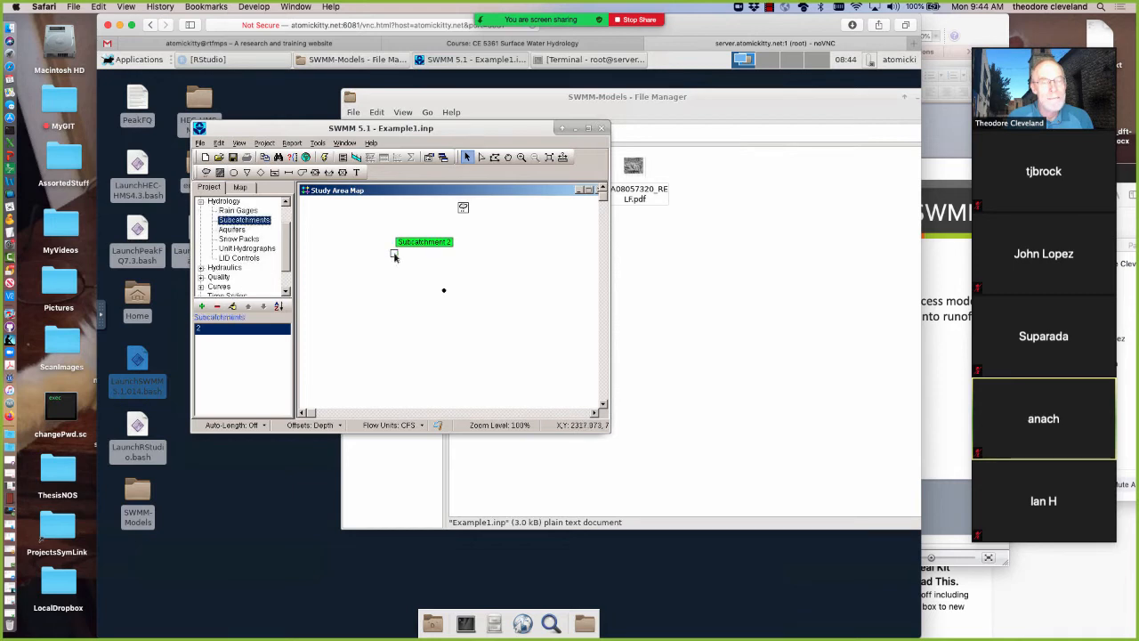
pyautogui.rightClick(394, 256)
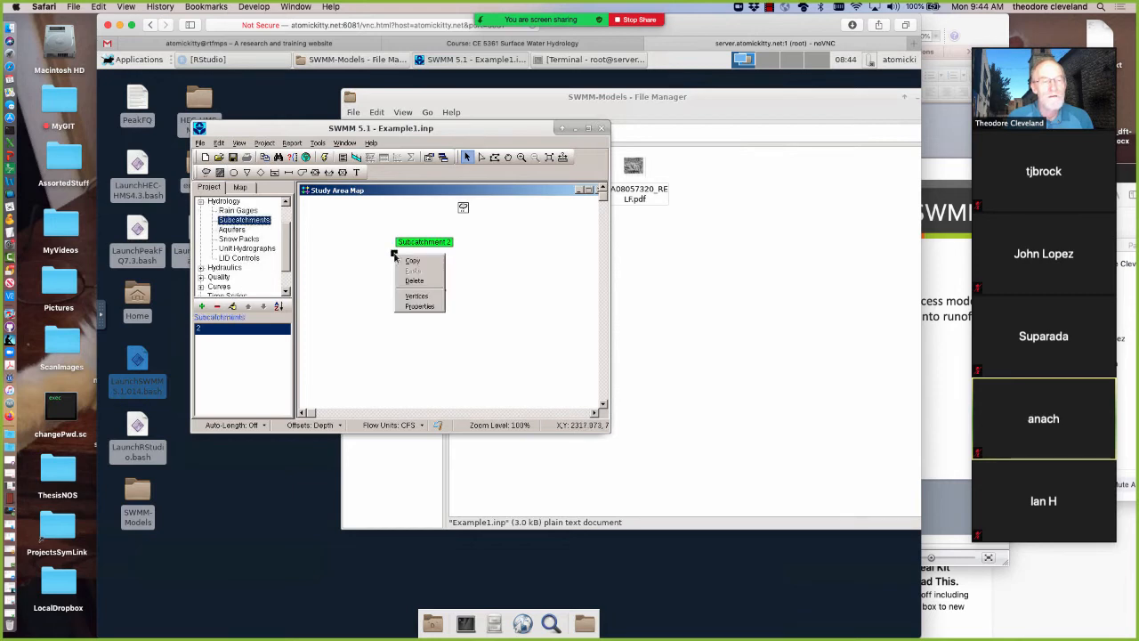
pyautogui.click(415, 306)
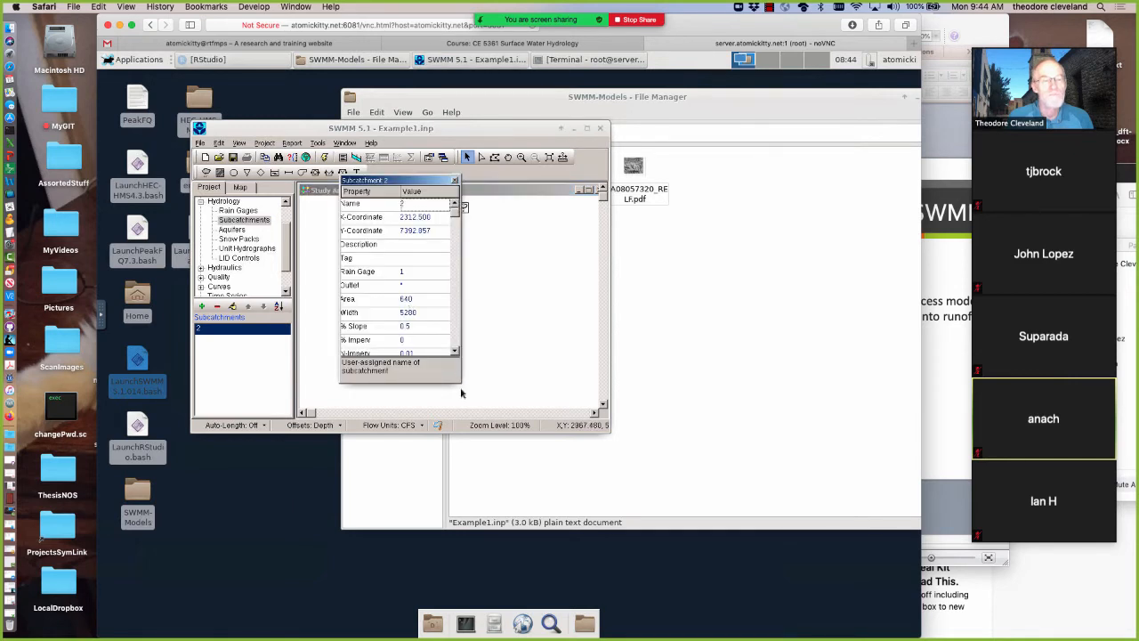
pyautogui.click(422, 285)
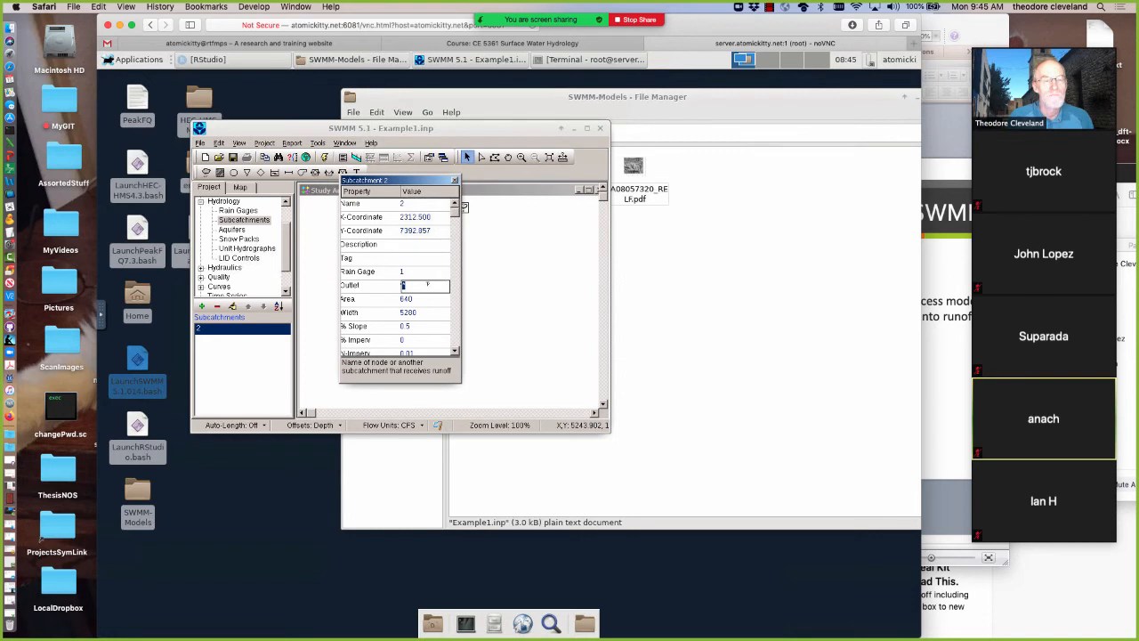
pyautogui.click(429, 274)
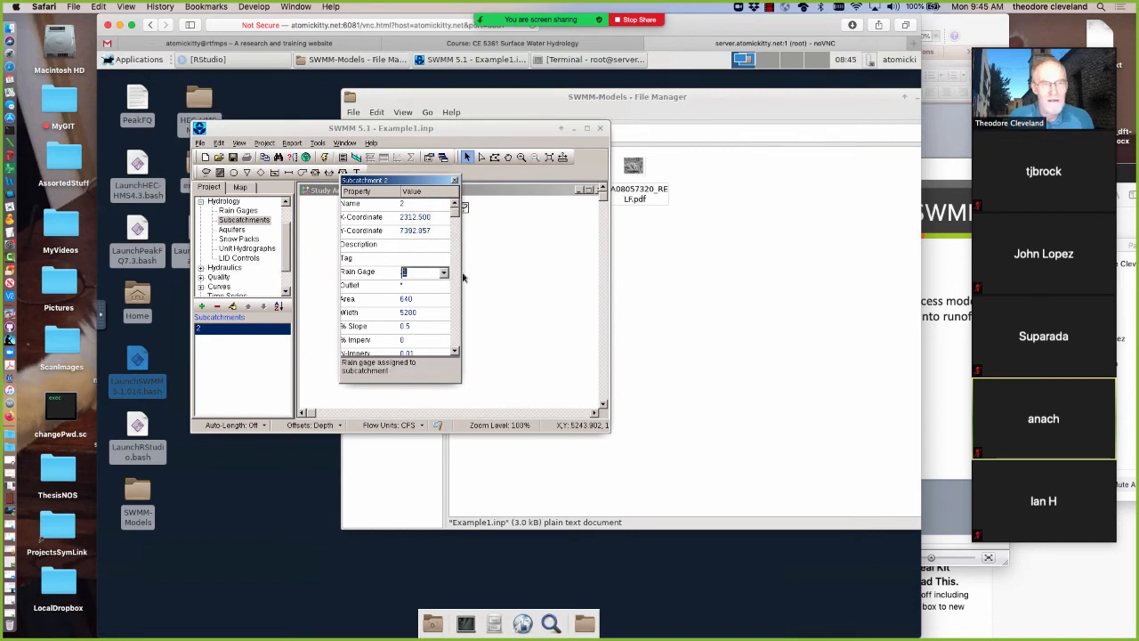
pyautogui.click(412, 287)
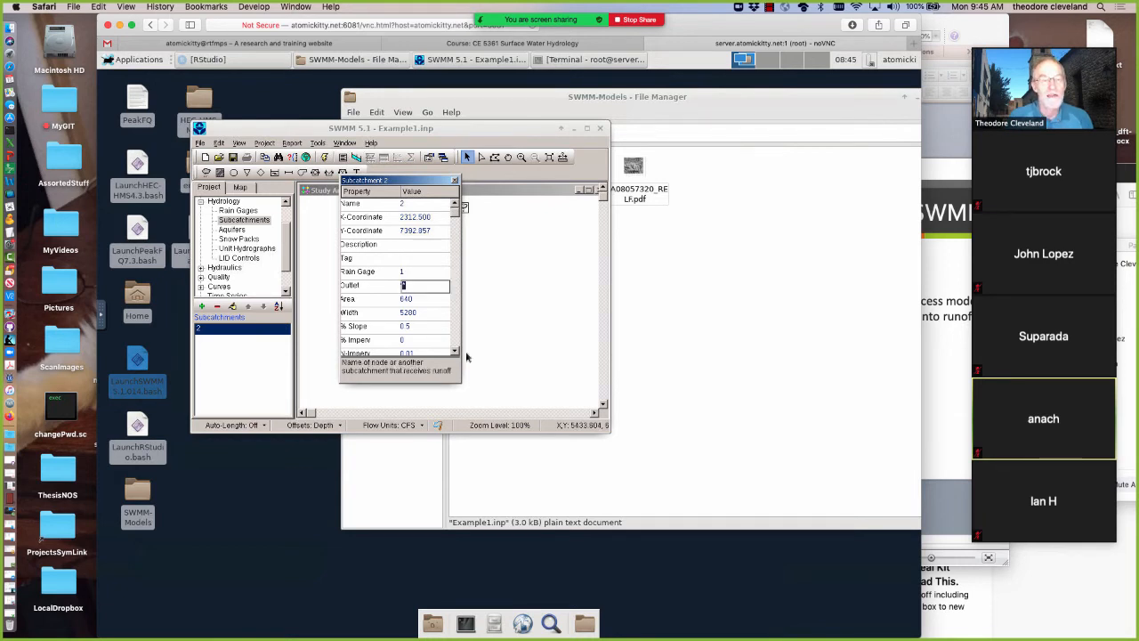
pyautogui.moveTo(460, 386); pyautogui.dragTo(551, 402)
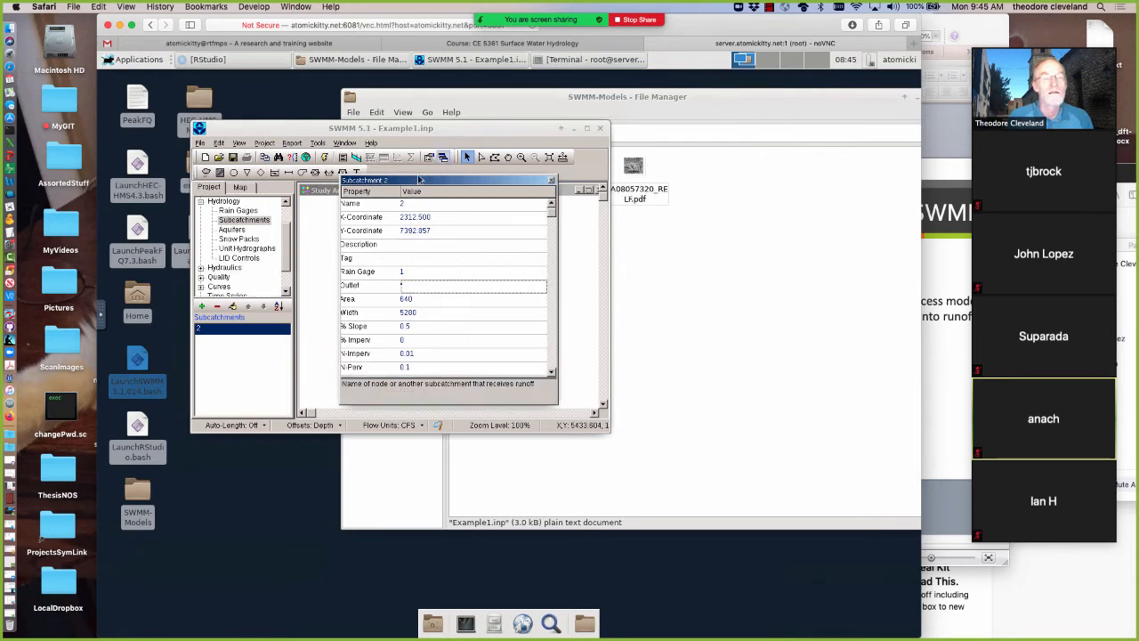
pyautogui.moveTo(421, 182); pyautogui.dragTo(592, 160)
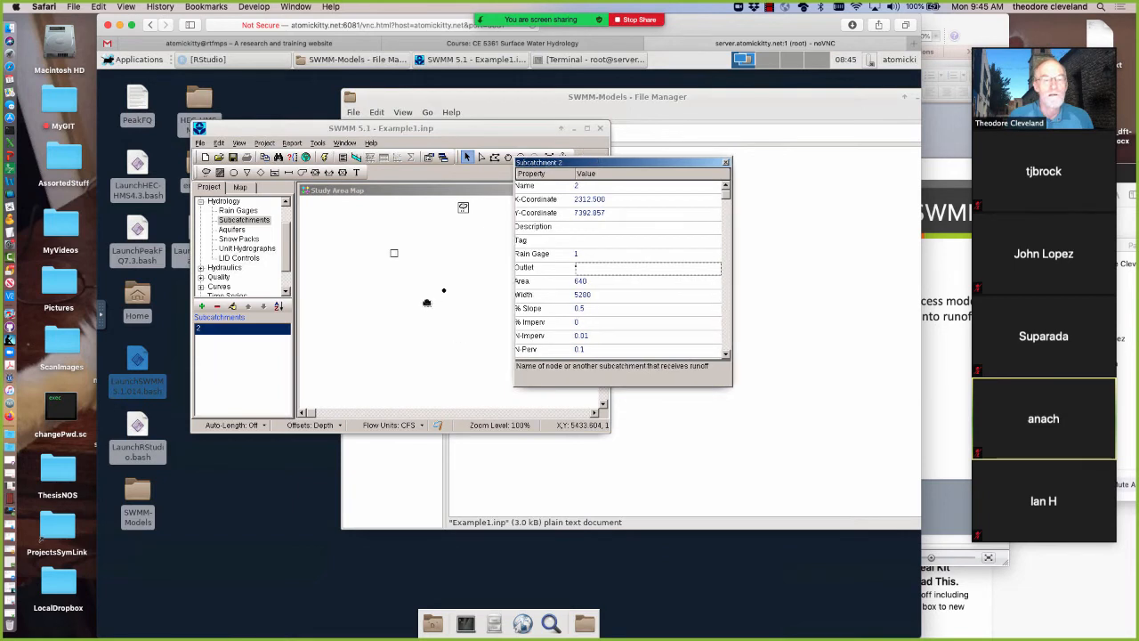
pyautogui.click(440, 129)
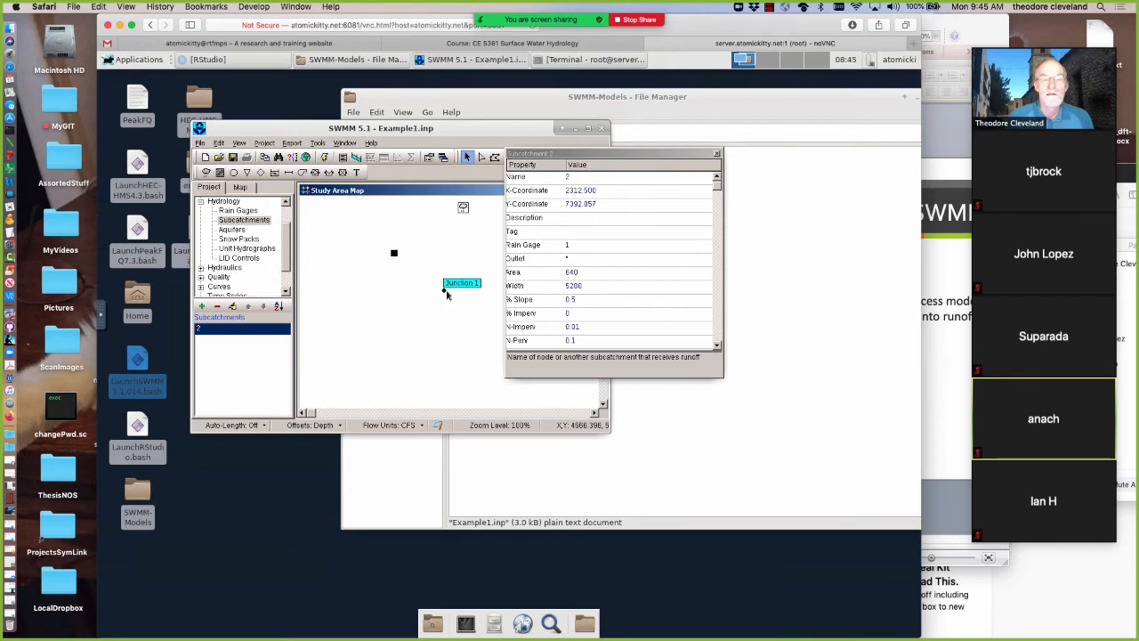
# Set the subcatchment's outlet to node 1 and close the property editor
pyautogui.click(594, 258)
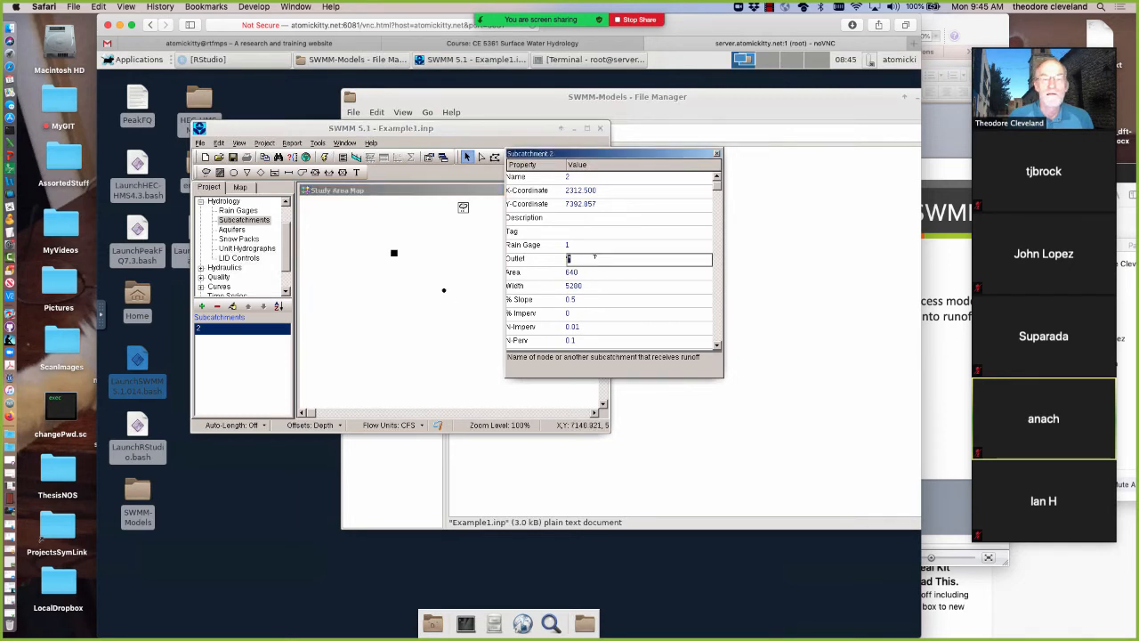
pyautogui.write('1')
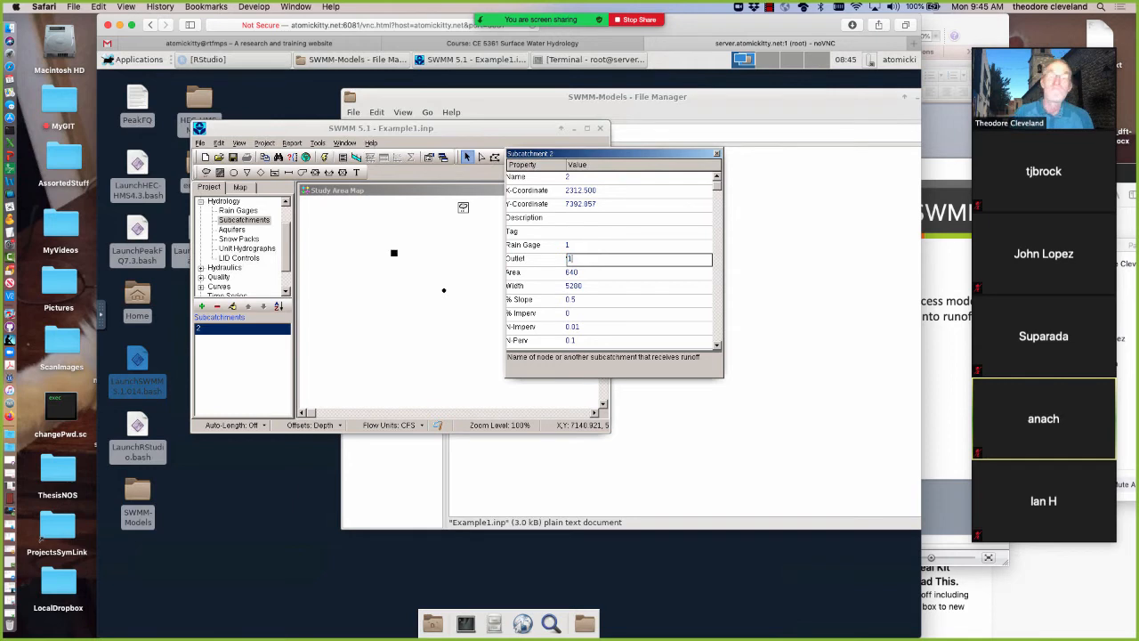
pyautogui.click(717, 154)
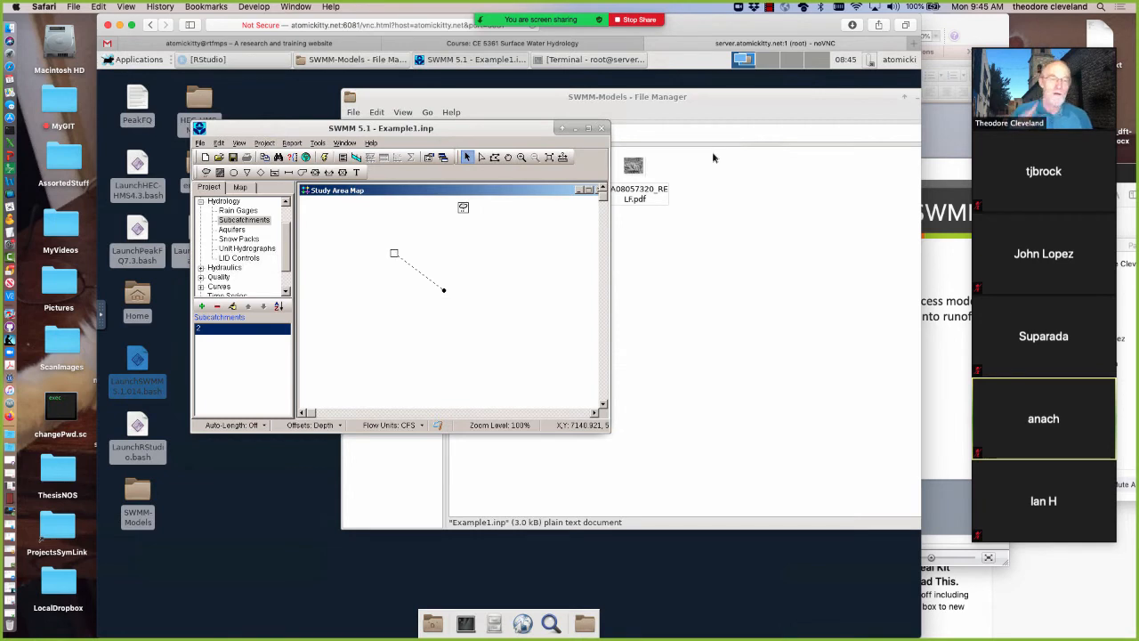
pyautogui.click(445, 293)
pyautogui.rightClick(443, 291)
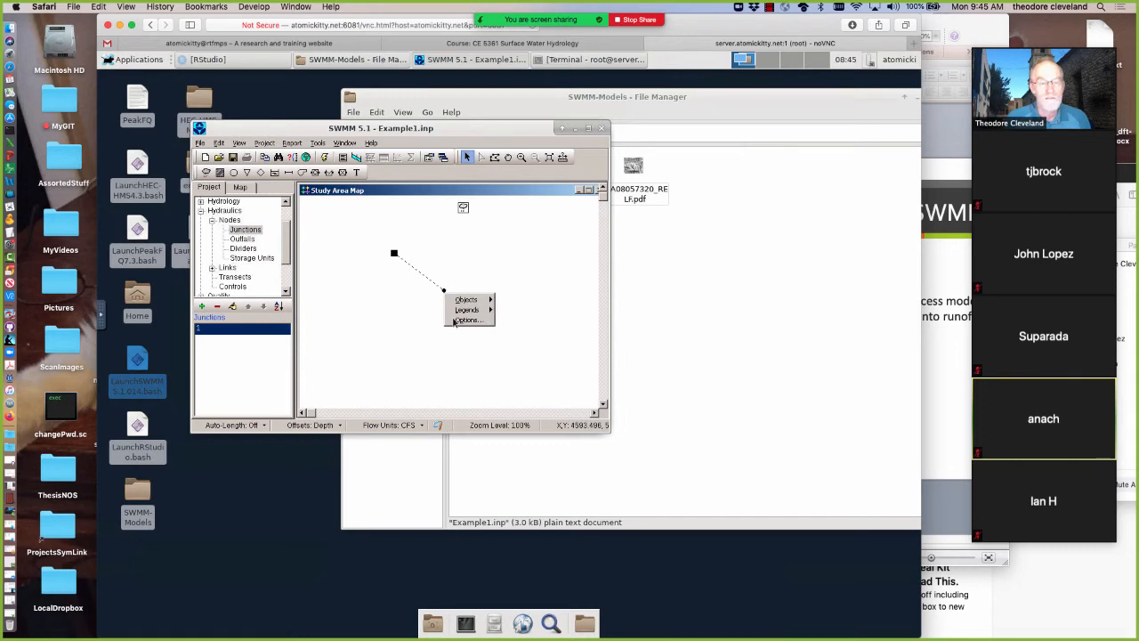
pyautogui.click(454, 319)
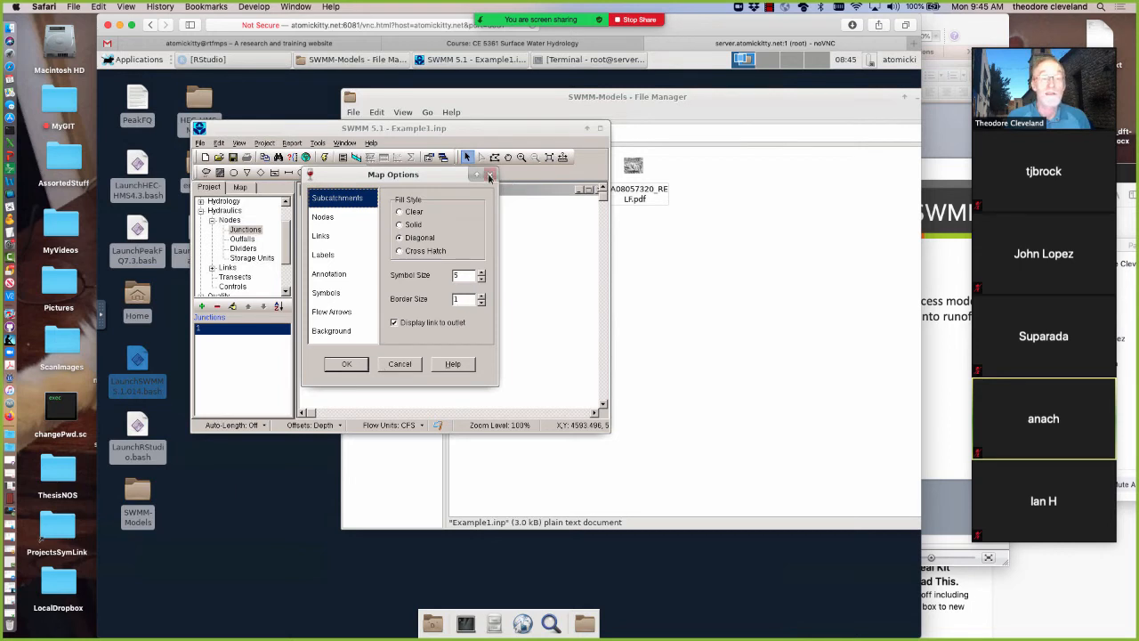
pyautogui.click(488, 177)
# Convert the junction that receives the subcatchment's runoff to an outfall
pyautogui.rightClick(444, 291)
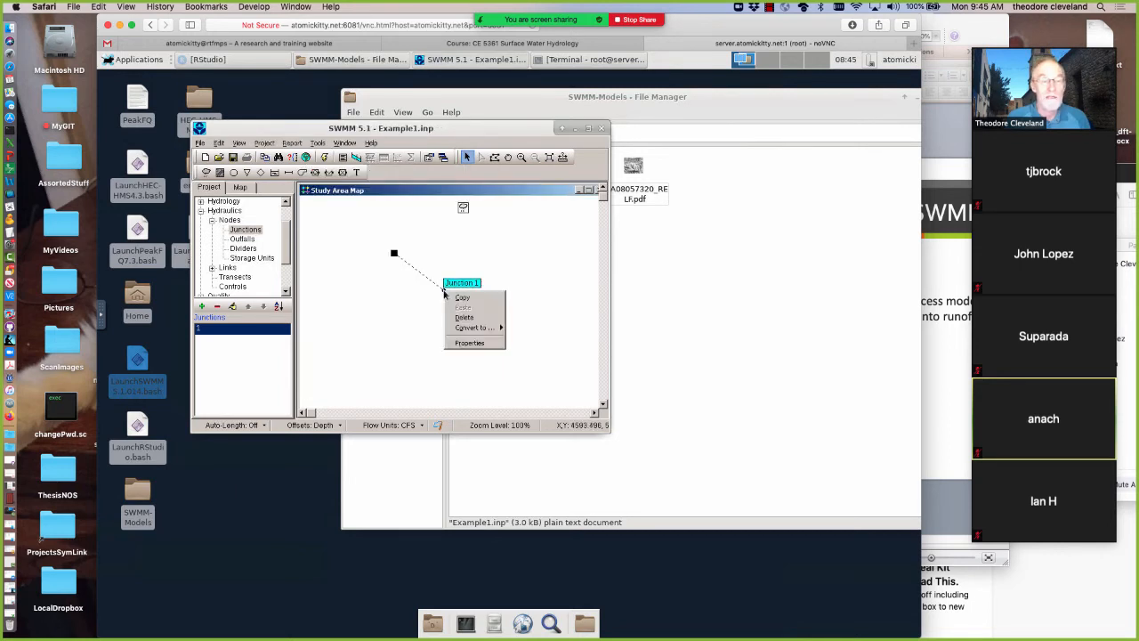
pyautogui.moveTo(463, 331)
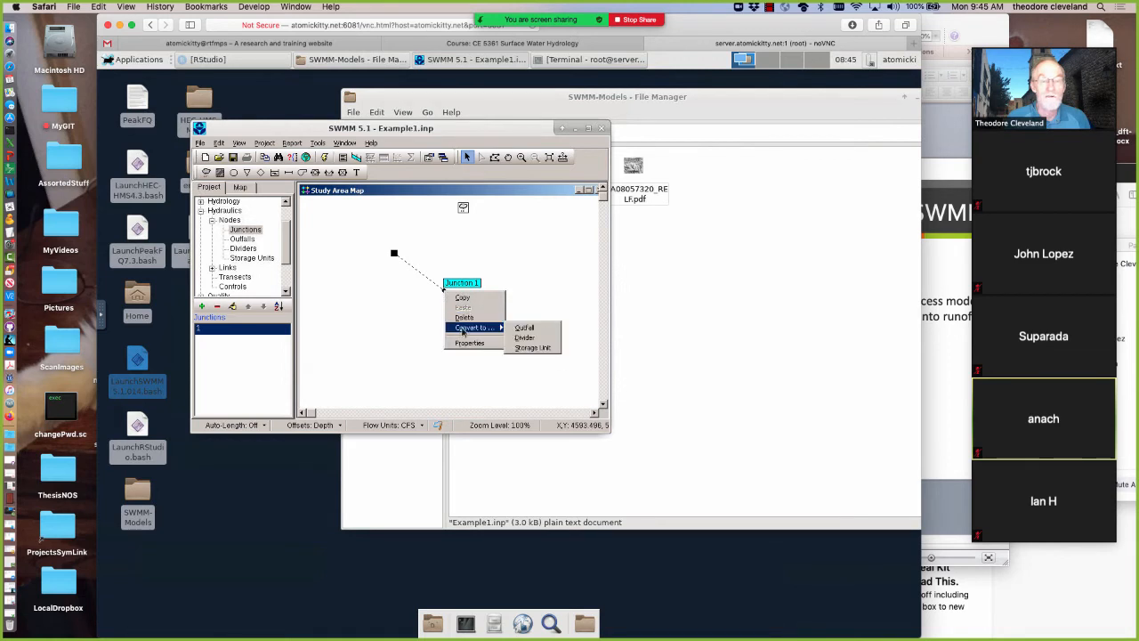
pyautogui.click(526, 330)
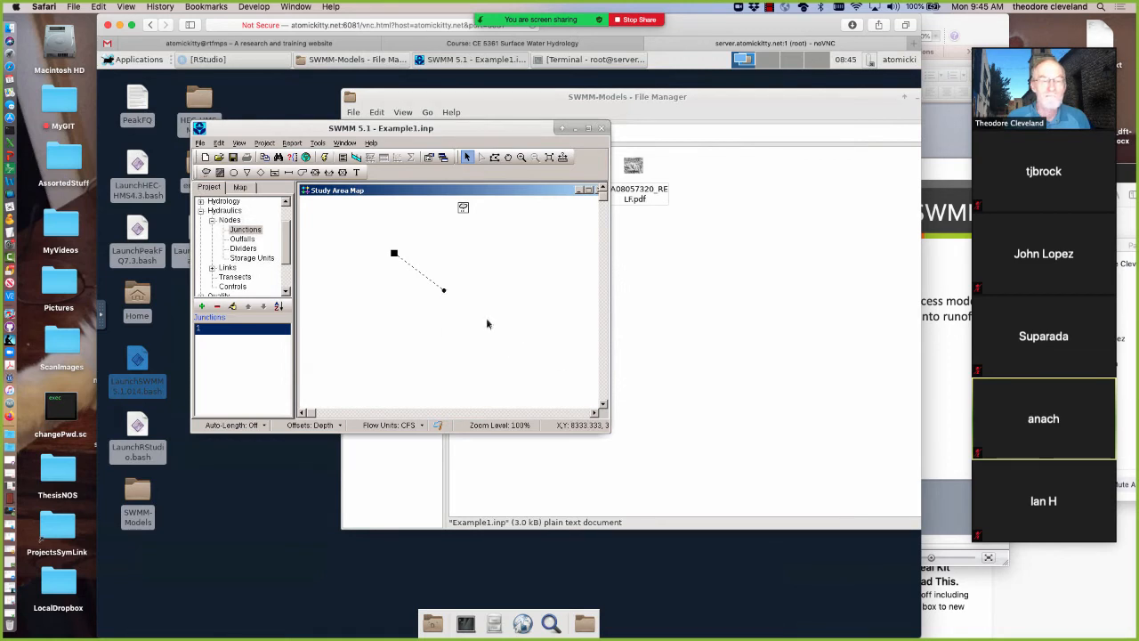
pyautogui.click(444, 290)
pyautogui.rightClick(444, 290)
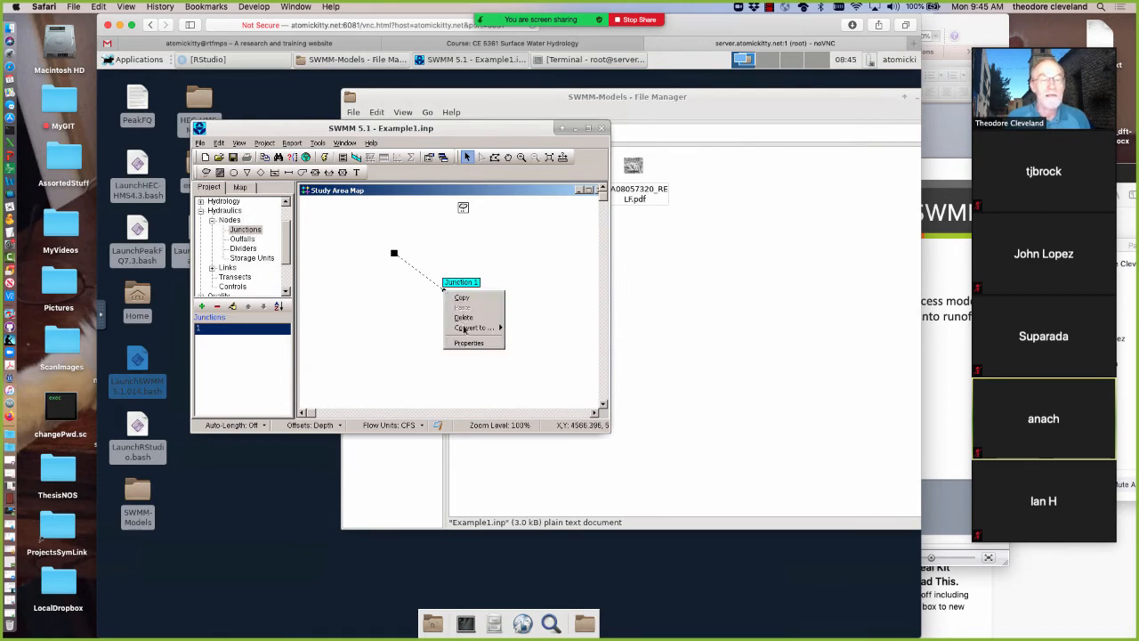
pyautogui.moveTo(483, 329)
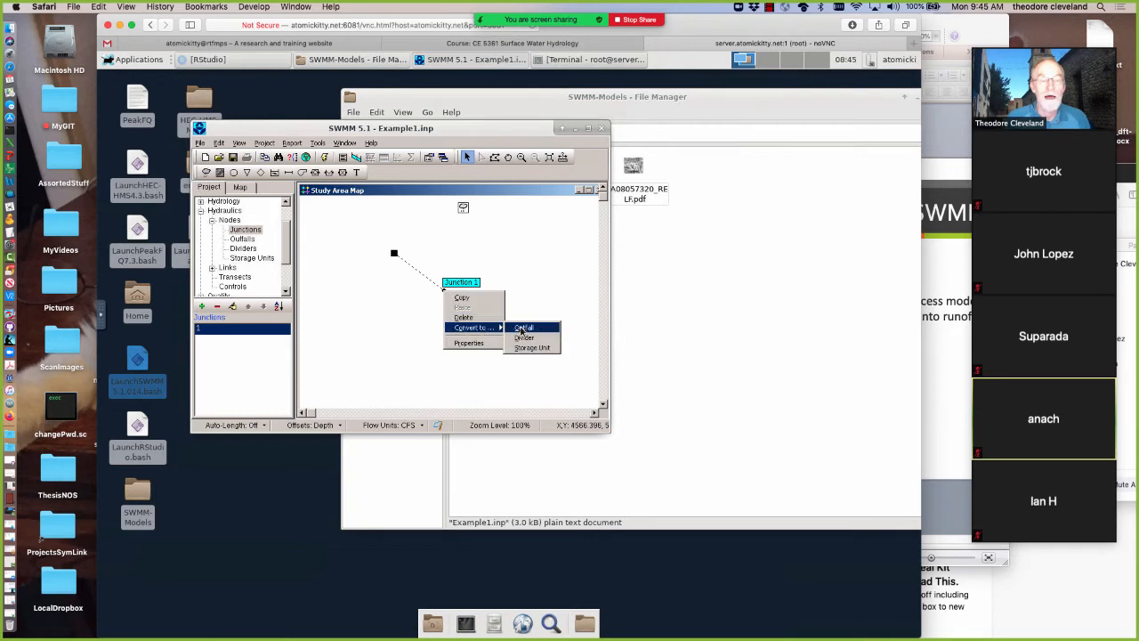
pyautogui.click(521, 329)
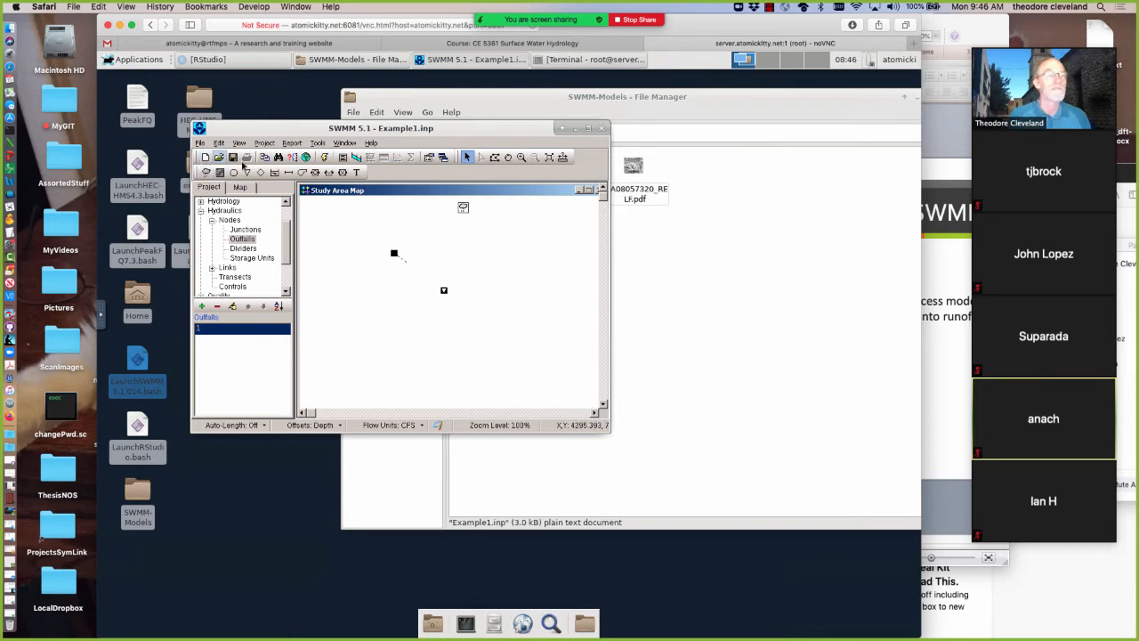
# Save the project and maximize the study area map inside the main window
pyautogui.click(232, 158)
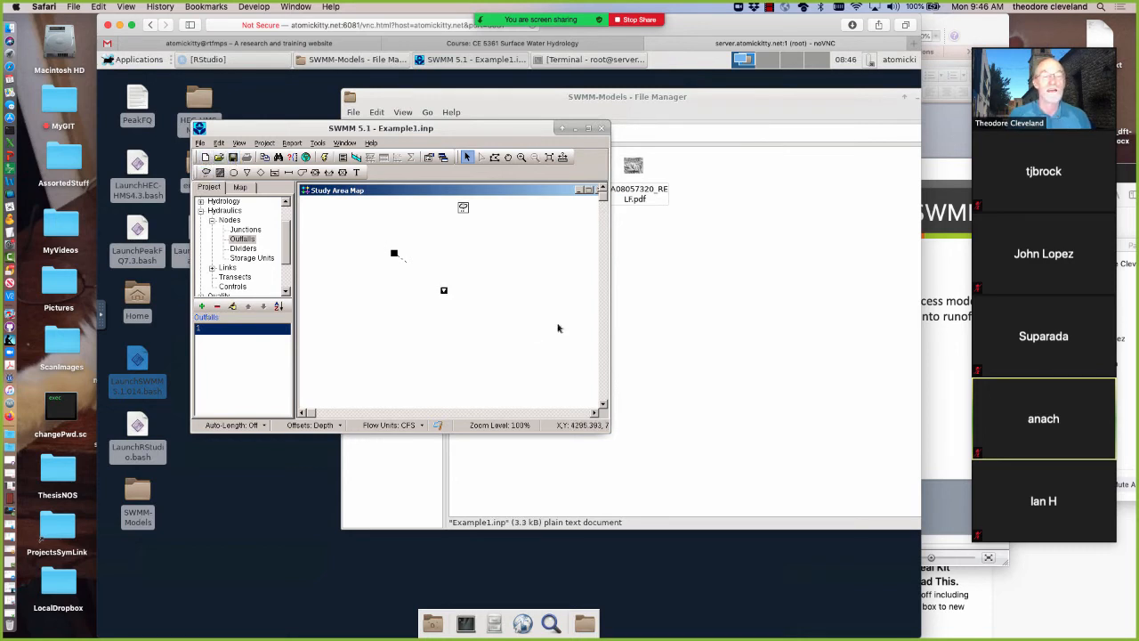
pyautogui.click(578, 190)
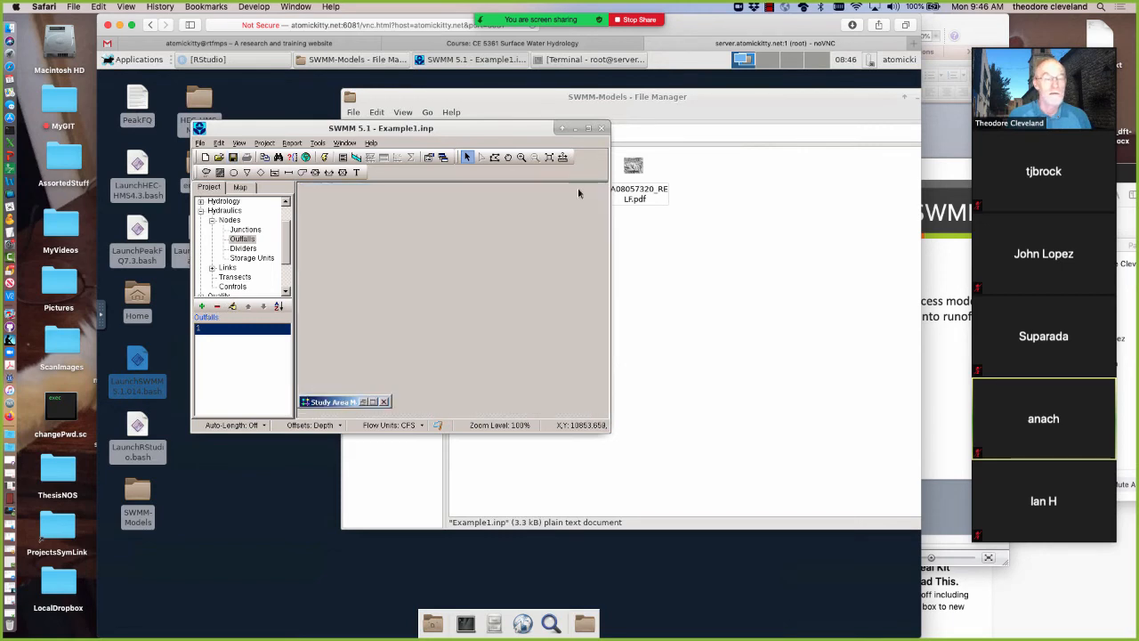
pyautogui.click(373, 402)
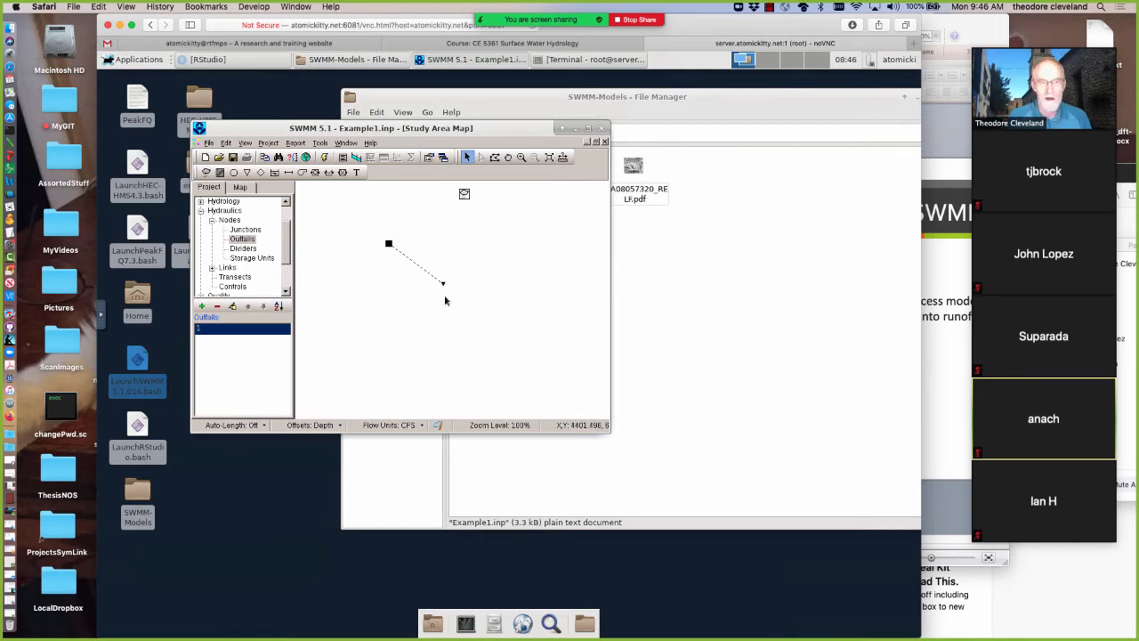
pyautogui.moveTo(443, 285)
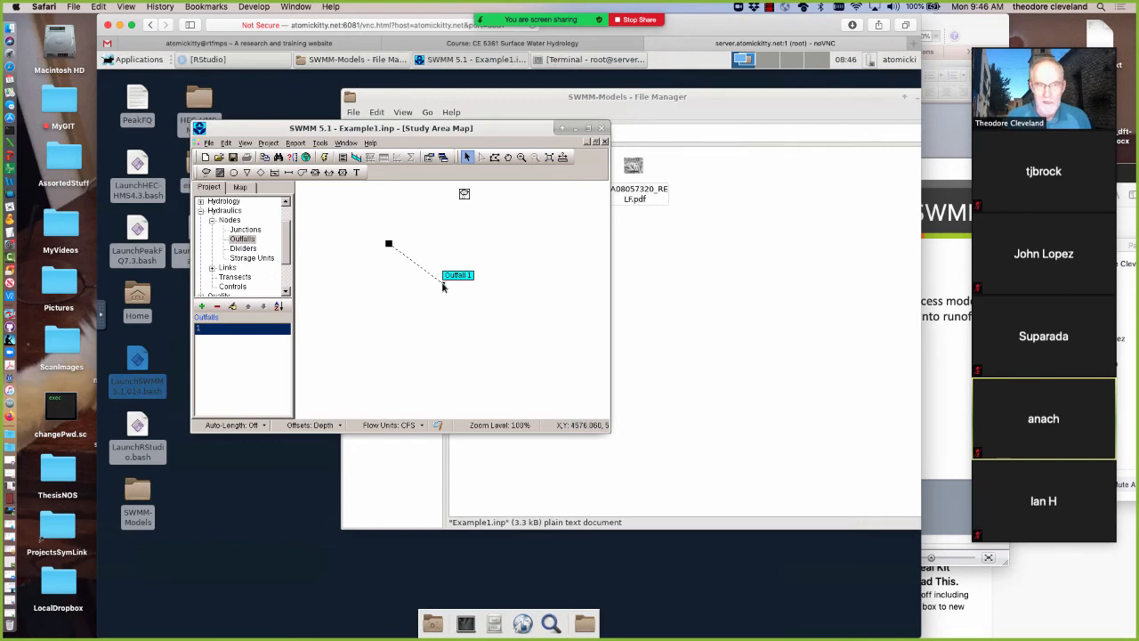
# Open the rain gage's properties, keeping the rain format at INTENSITY and the data source at TIMESERIES
pyautogui.doubleClick(463, 194)
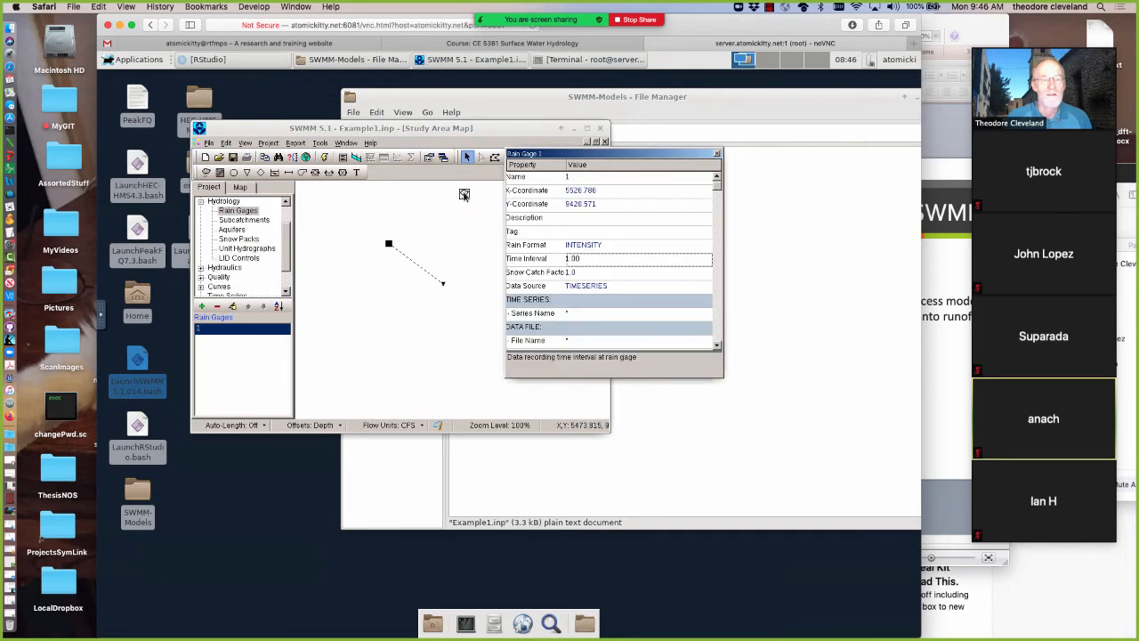
pyautogui.moveTo(607, 158); pyautogui.dragTo(436, 152)
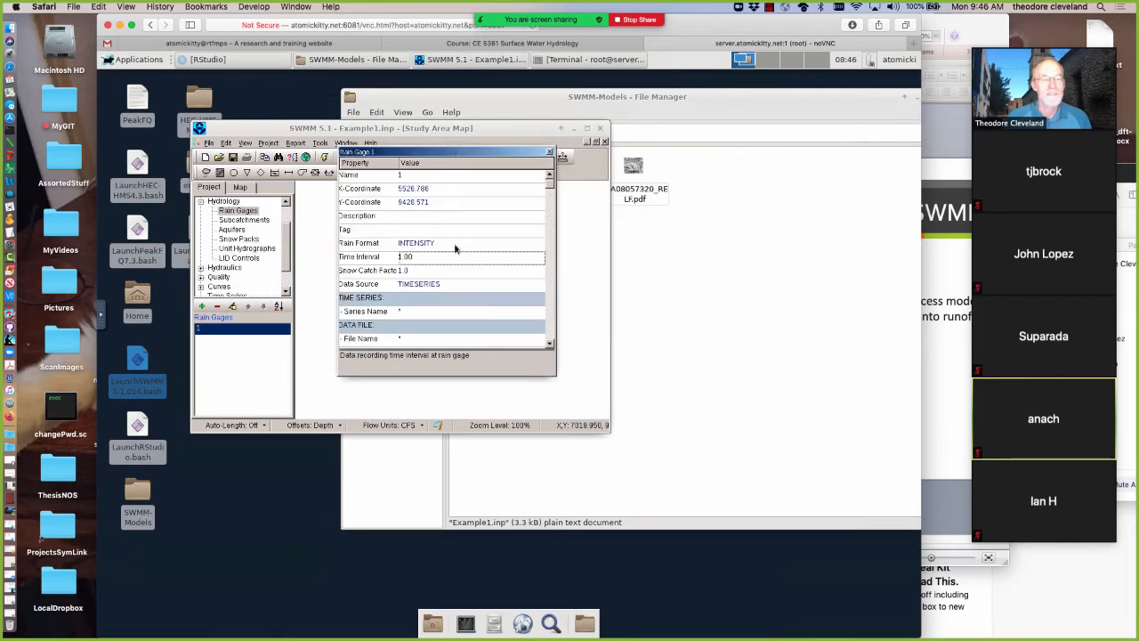
pyautogui.click(439, 246)
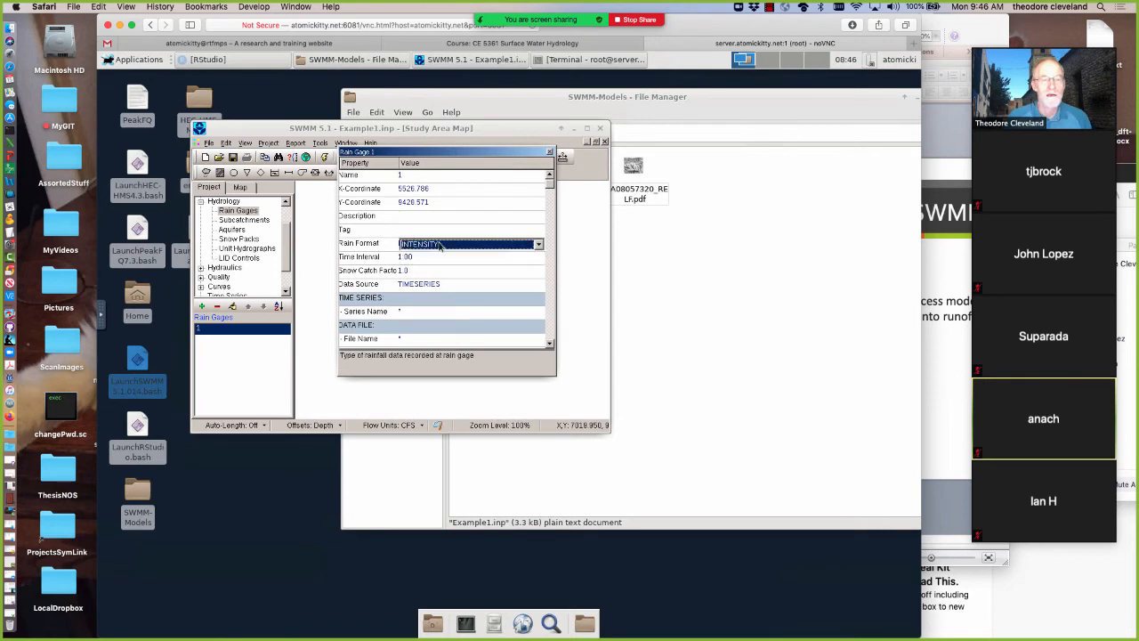
pyautogui.click(538, 247)
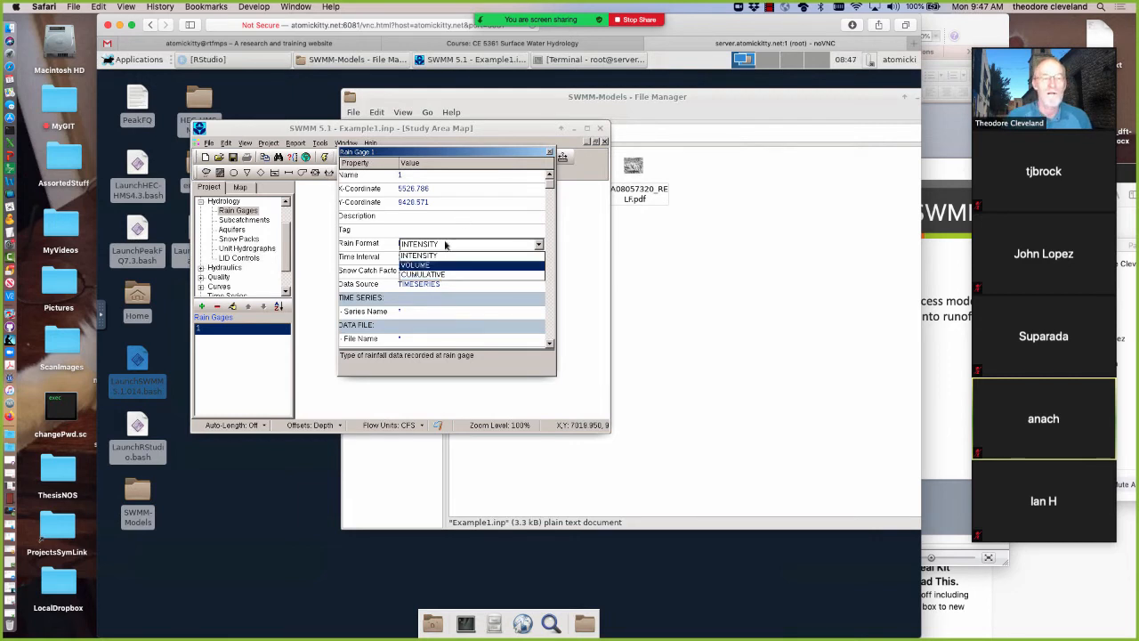
pyautogui.click(444, 247)
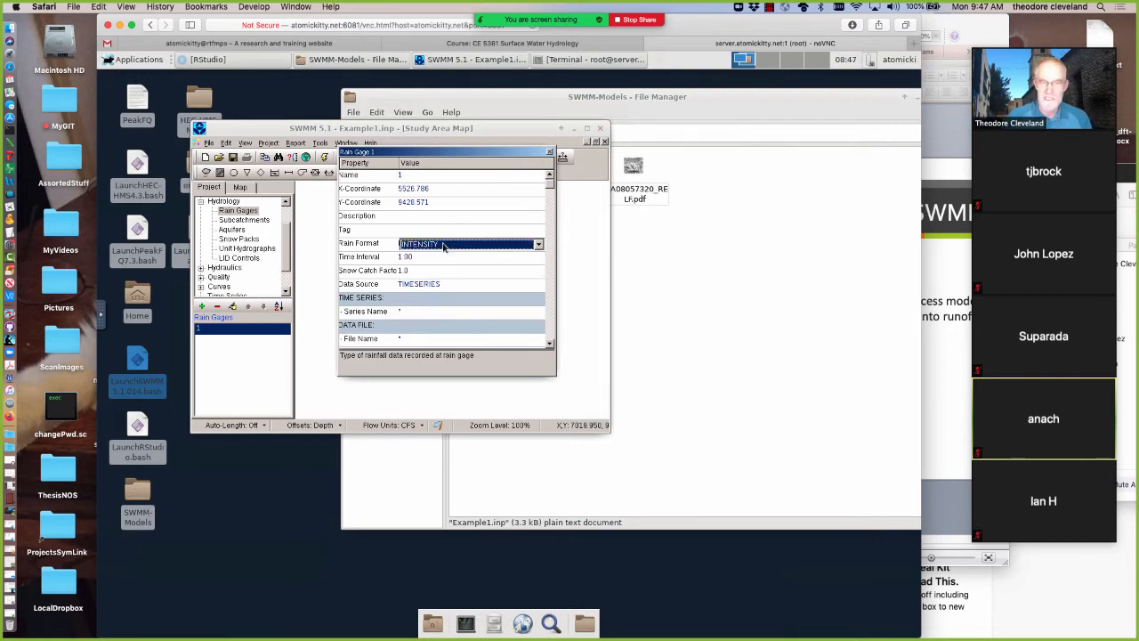
pyautogui.click(436, 284)
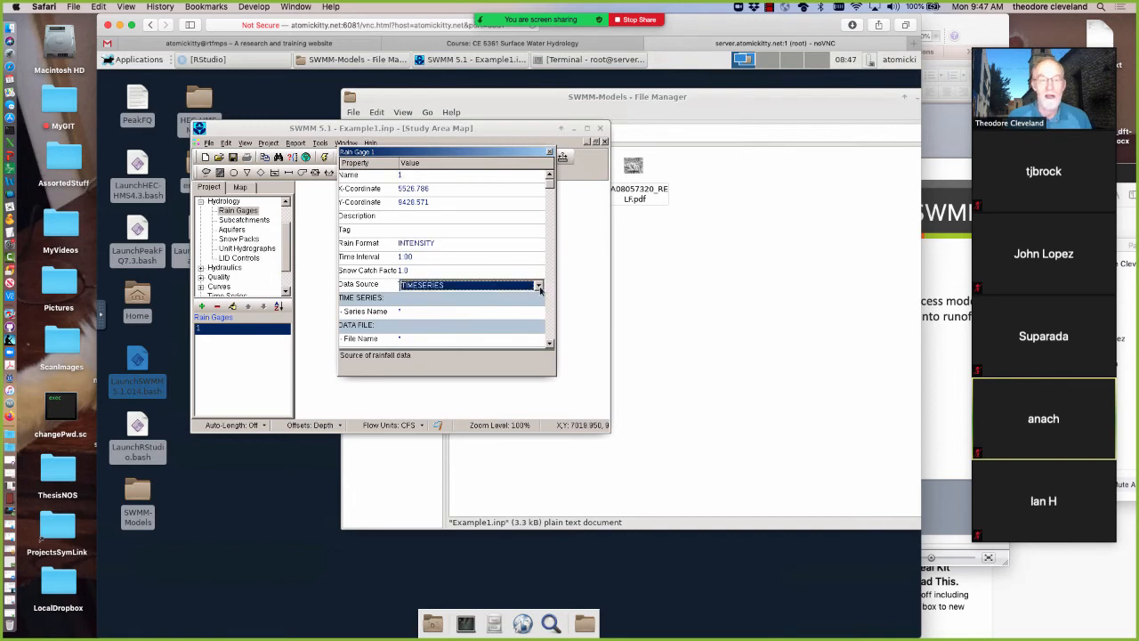
pyautogui.click(538, 285)
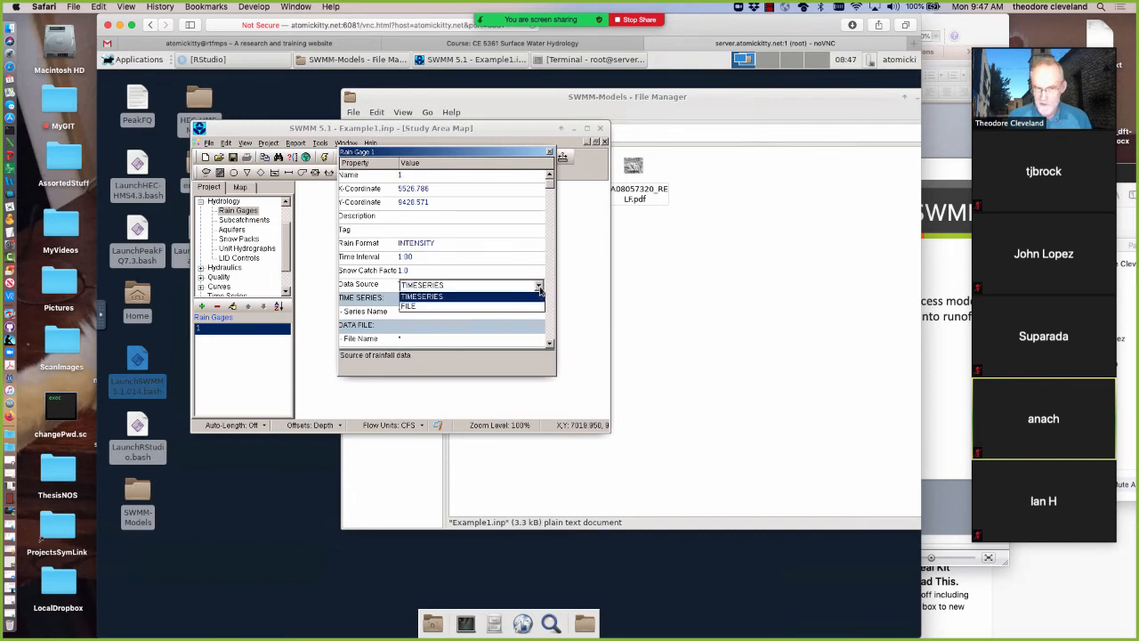
pyautogui.click(447, 297)
# Start a new time series for the rain gage and name it SCSStorm
pyautogui.click(419, 311)
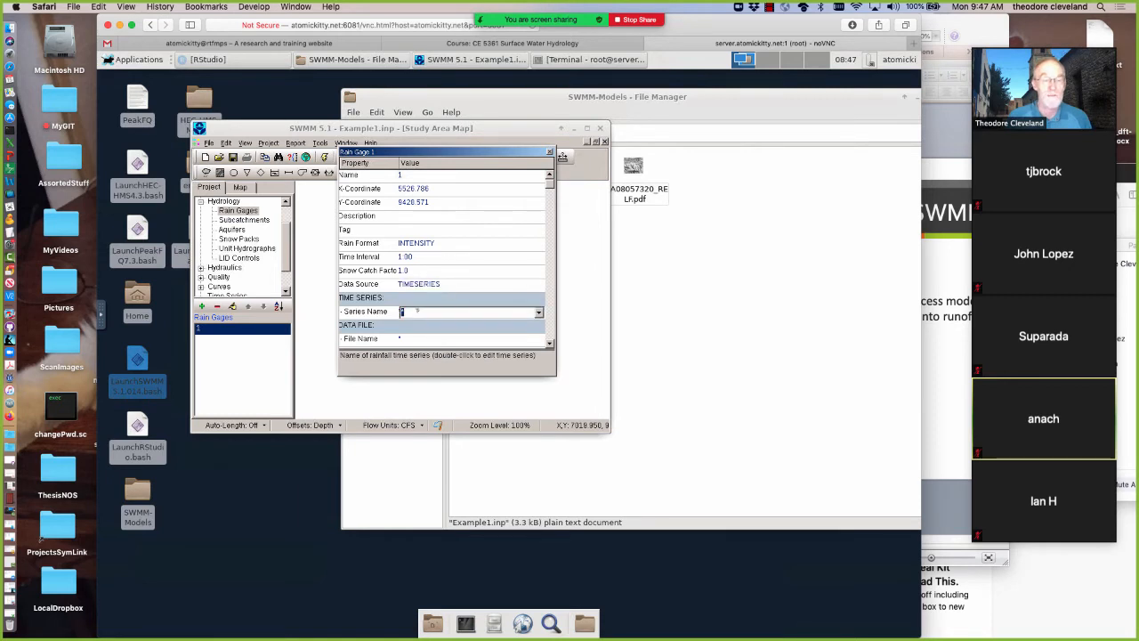
pyautogui.doubleClick(418, 313)
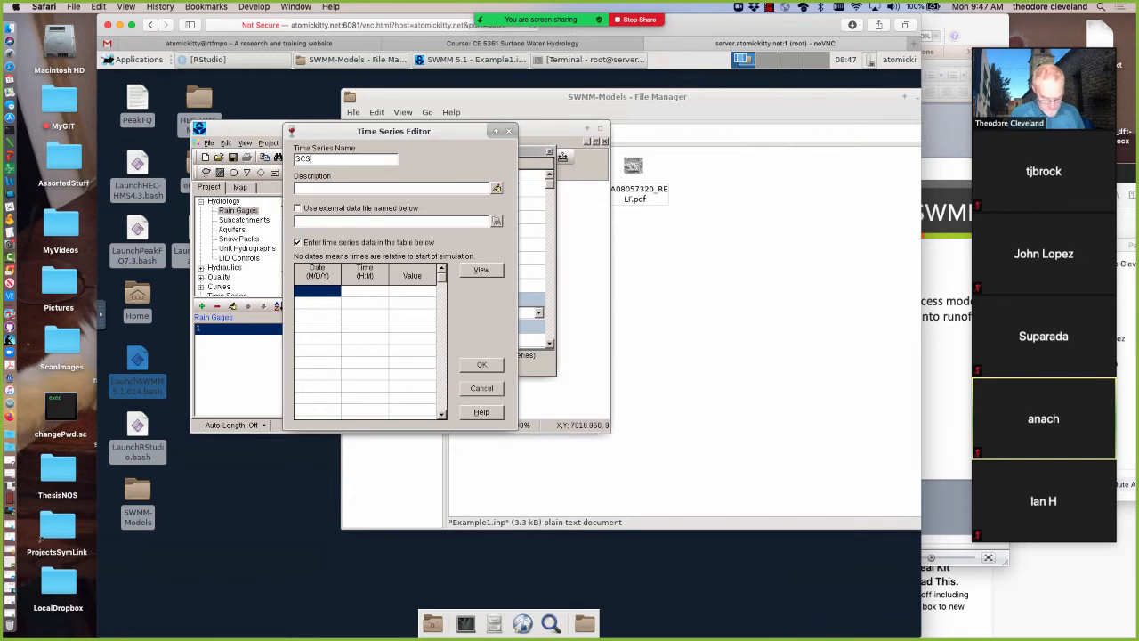
pyautogui.write('Storm')
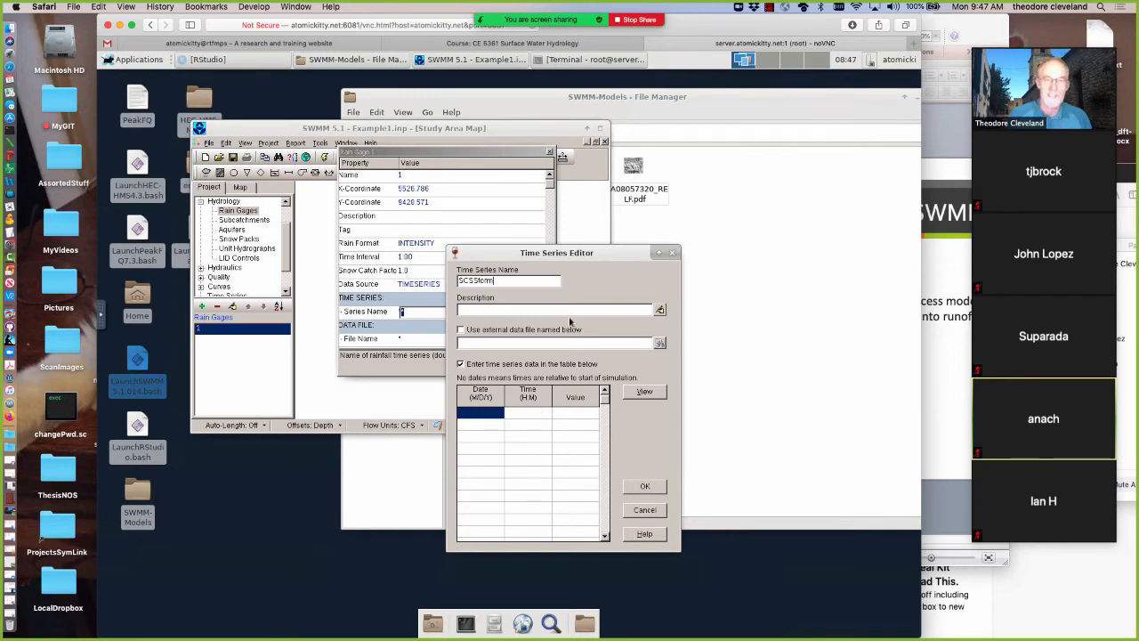
pyautogui.moveTo(475, 237); pyautogui.dragTo(448, 180)
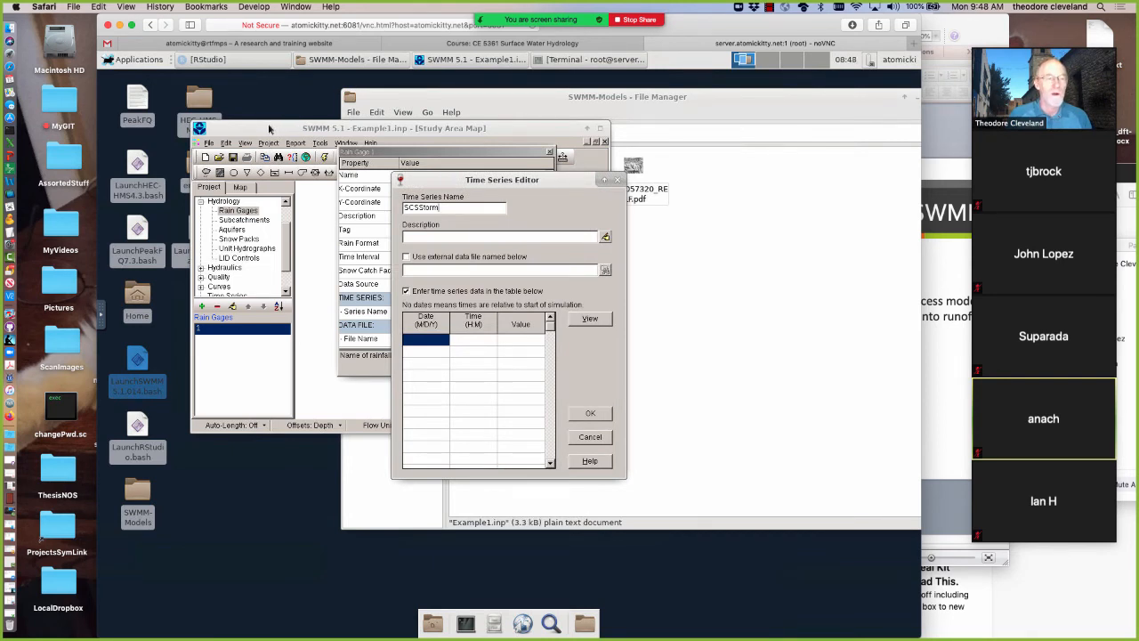
# Uncover the desktop launchers, start HEC-HMS 4.3 and open the recent project Example1
pyautogui.moveTo(267, 123); pyautogui.dragTo(476, 122)
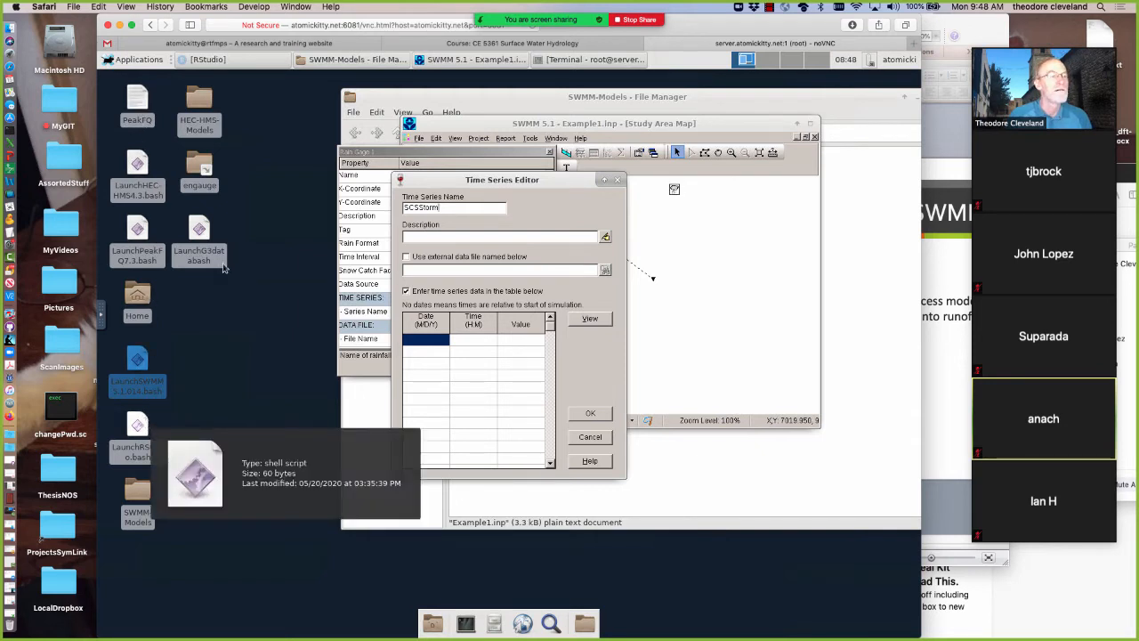
pyautogui.rightClick(136, 170)
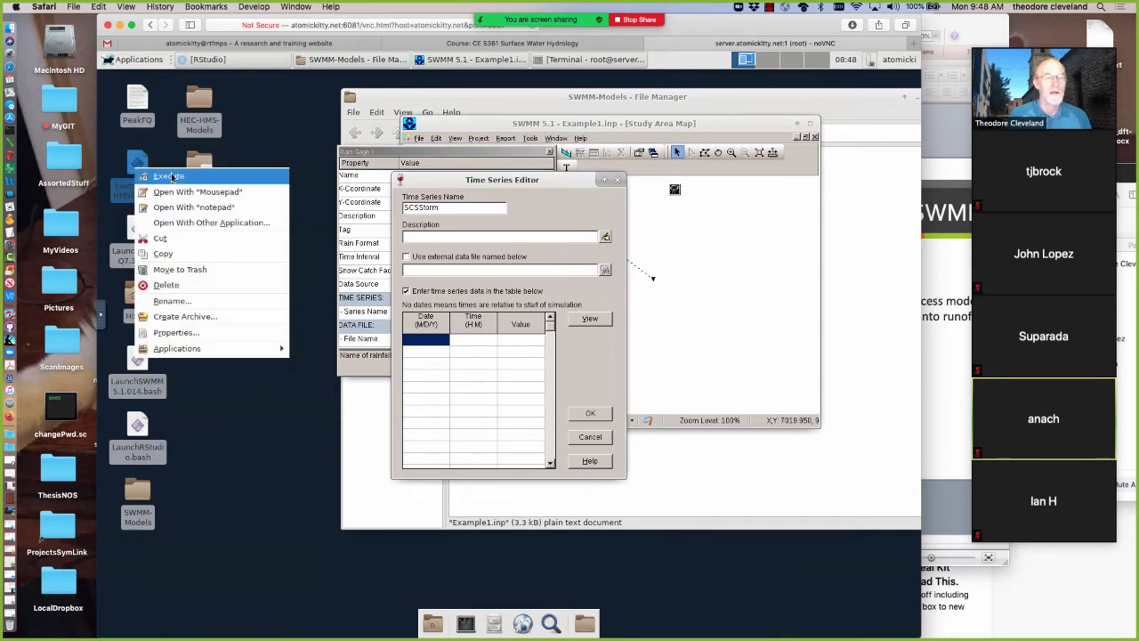
pyautogui.click(170, 176)
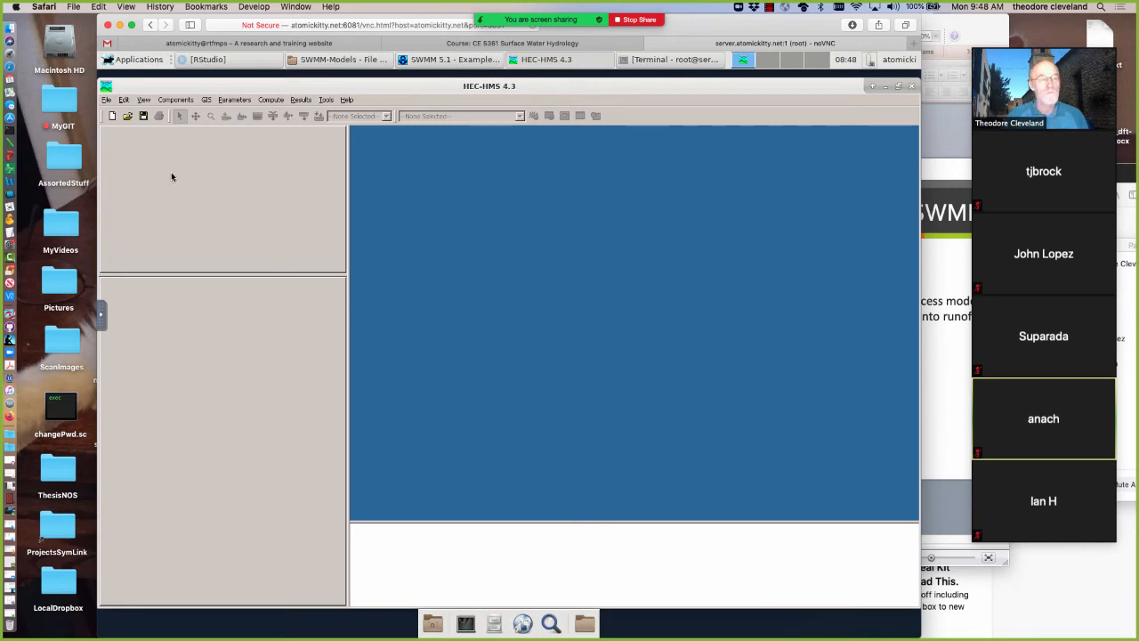
pyautogui.click(106, 100)
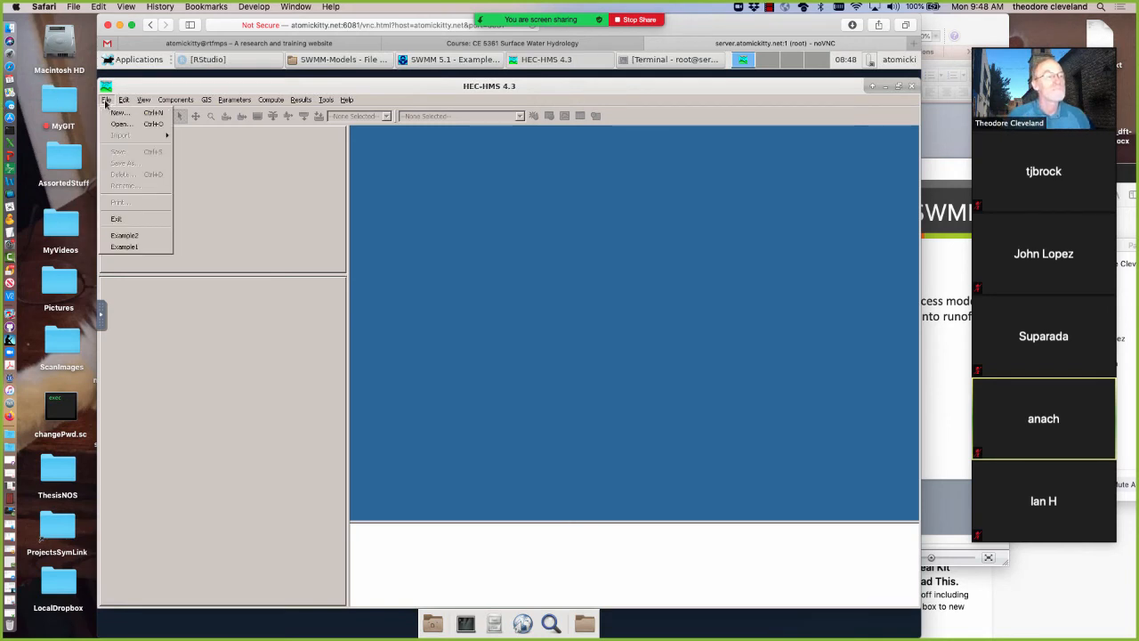
pyautogui.click(123, 247)
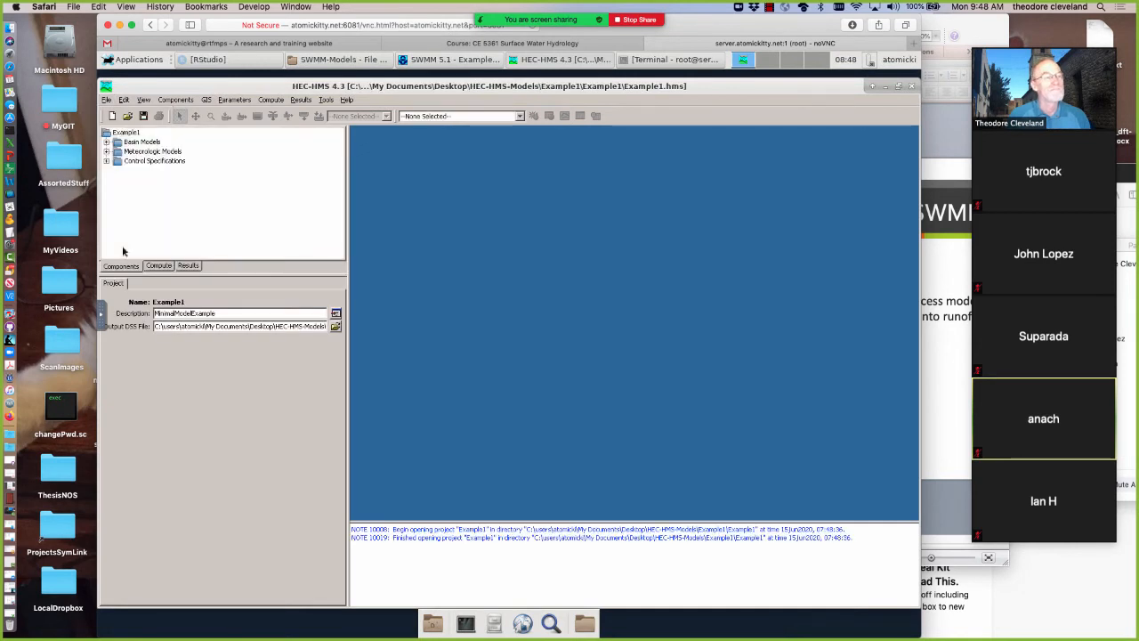
# Open the Basin 1 model and display the settings of Subbasin-1
pyautogui.click(107, 143)
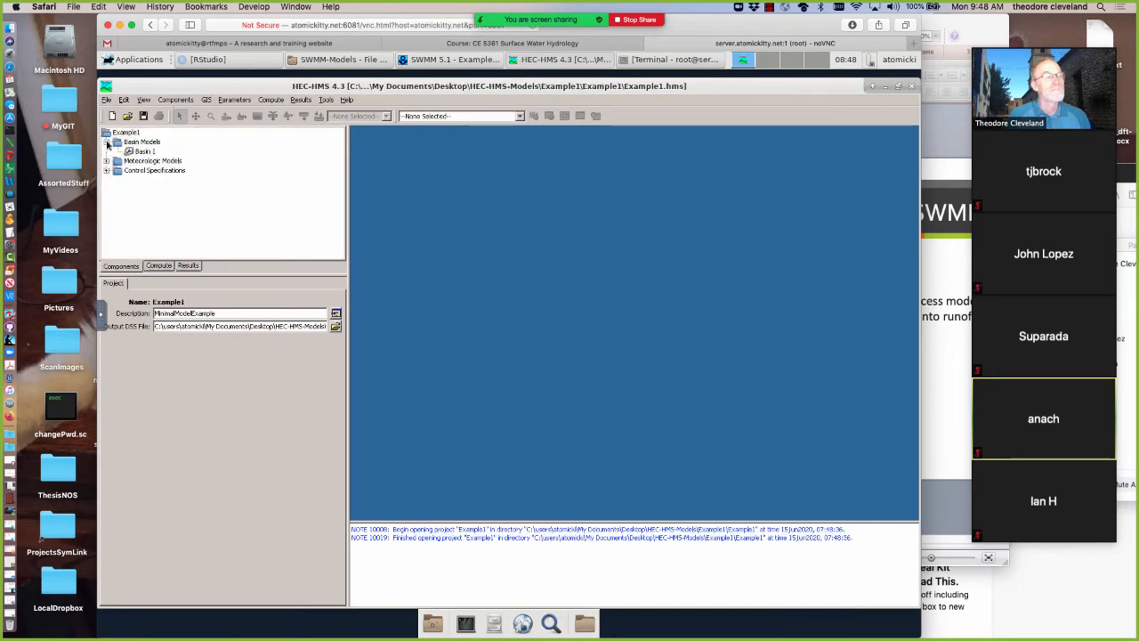
pyautogui.click(138, 153)
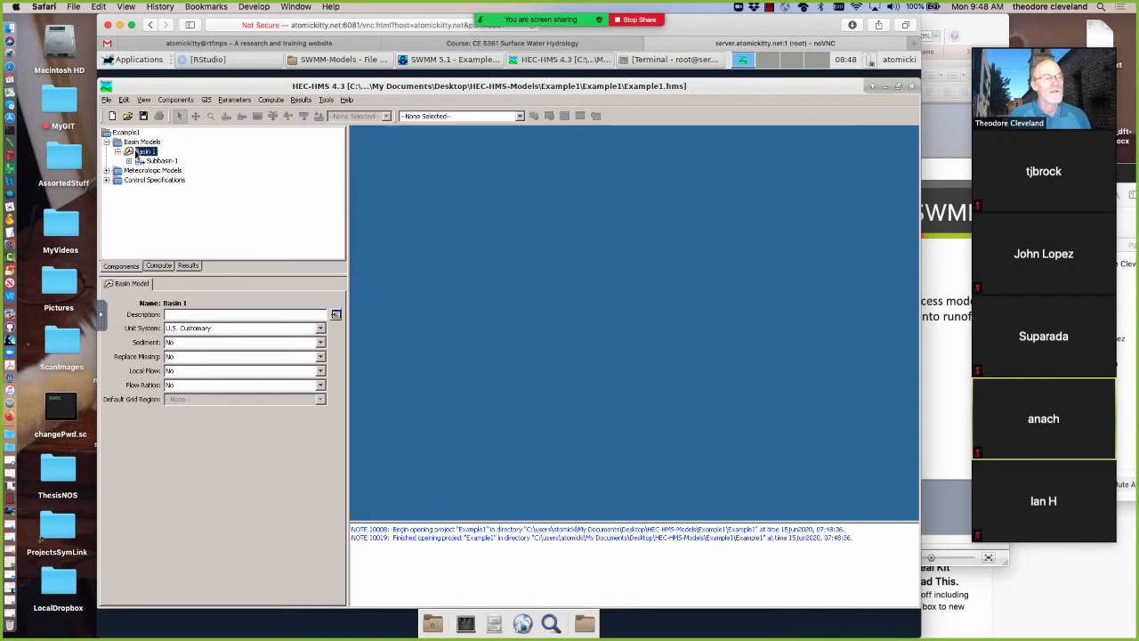
pyautogui.click(141, 161)
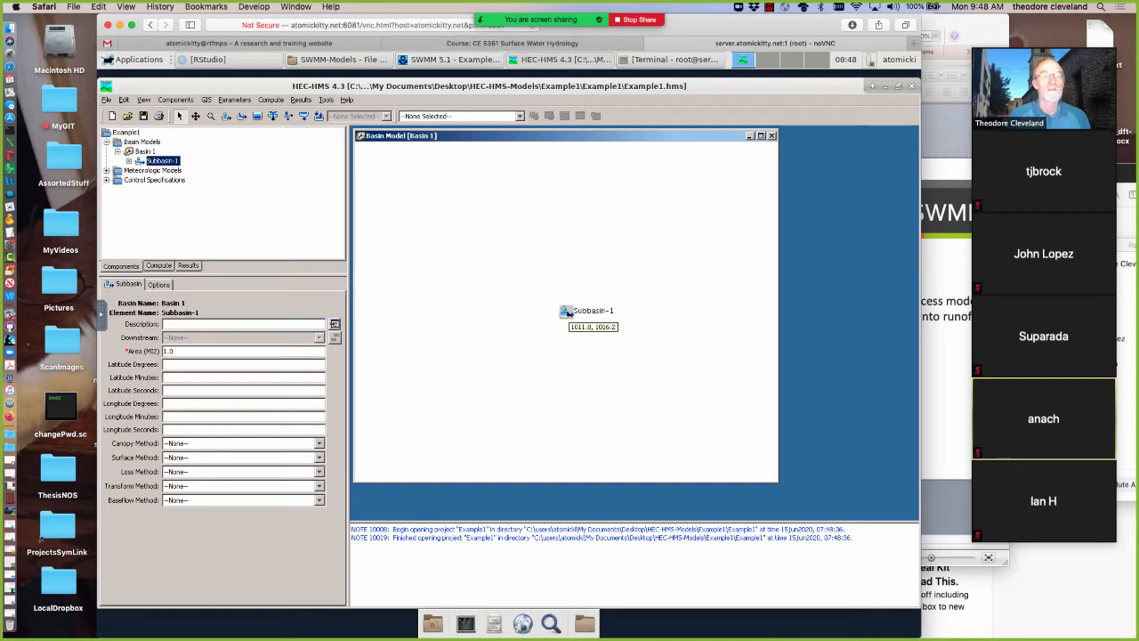
# Compute the simulation run Run 1 and close its progress dialog
pyautogui.click(160, 267)
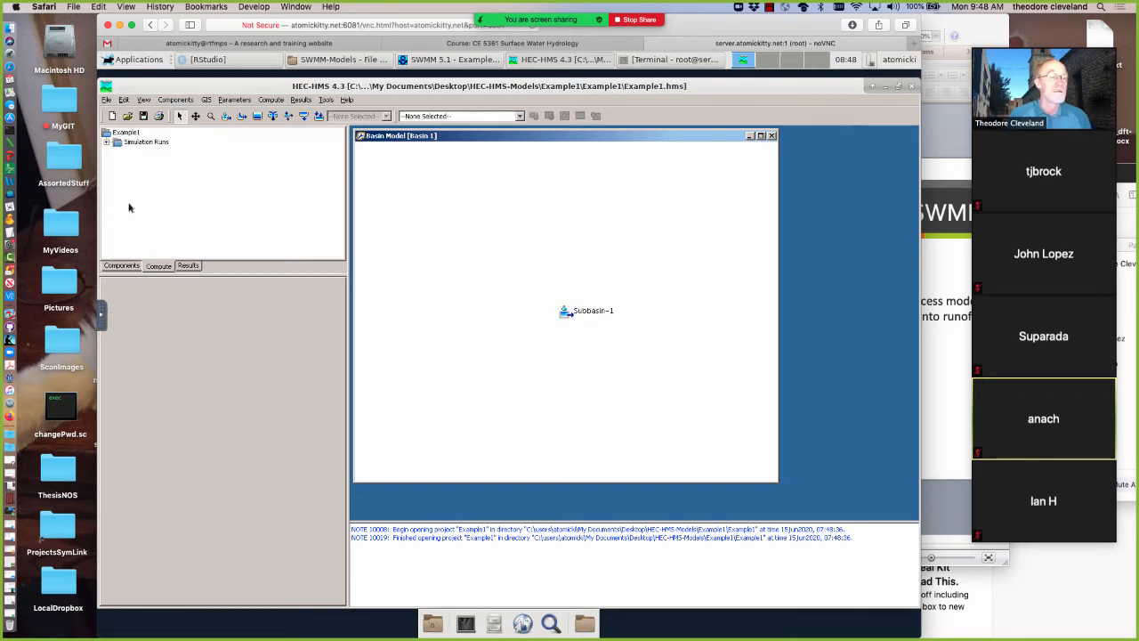
pyautogui.click(106, 144)
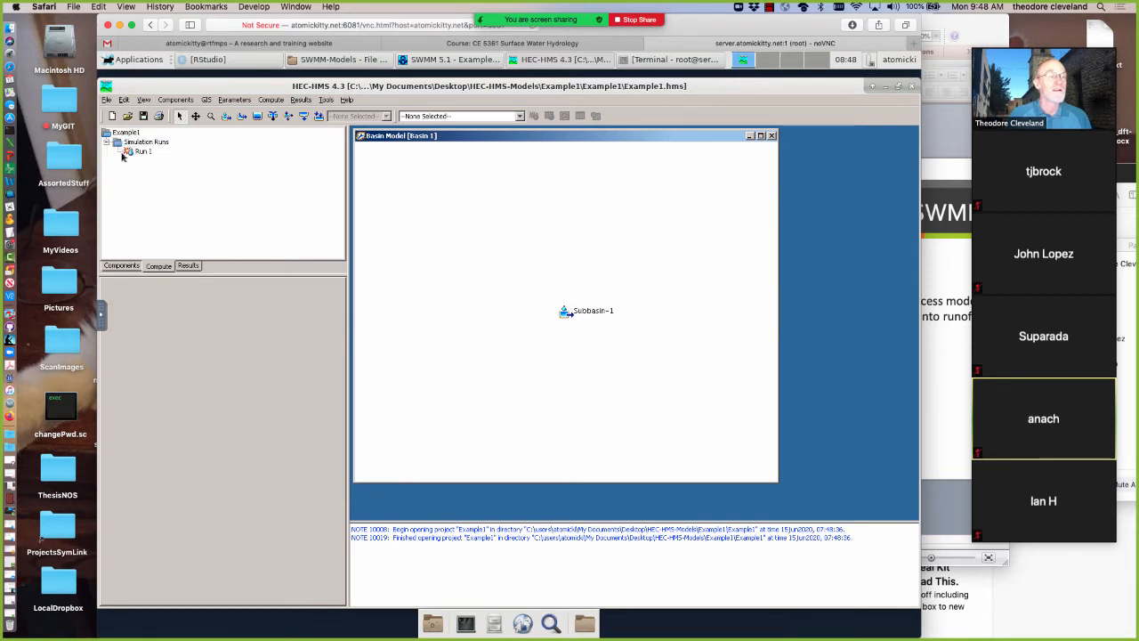
pyautogui.click(135, 152)
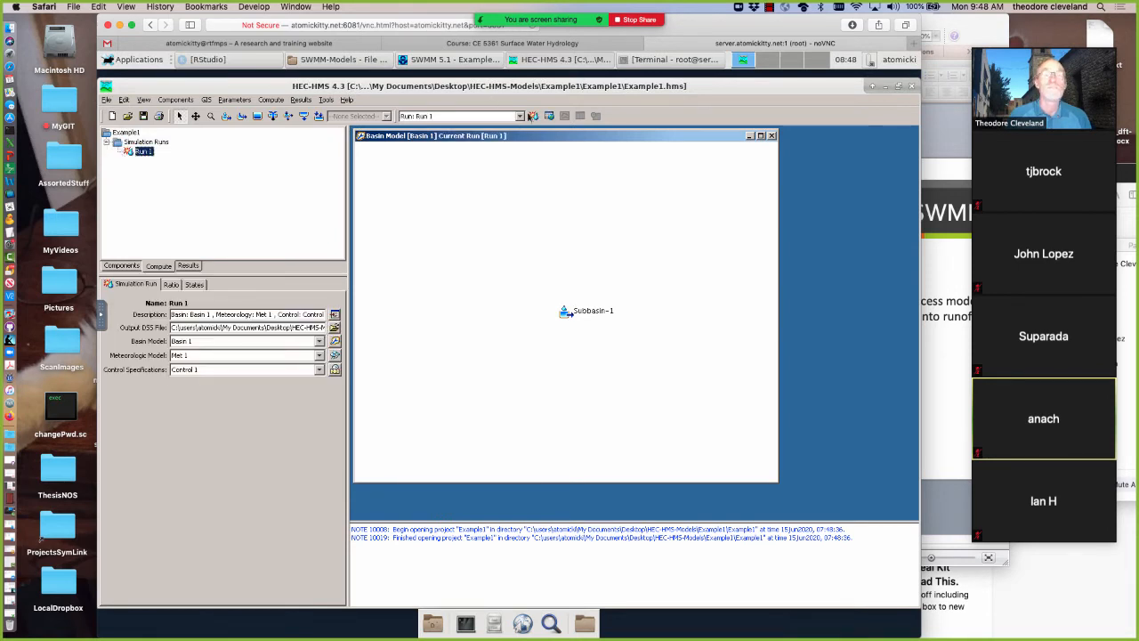
pyautogui.click(533, 116)
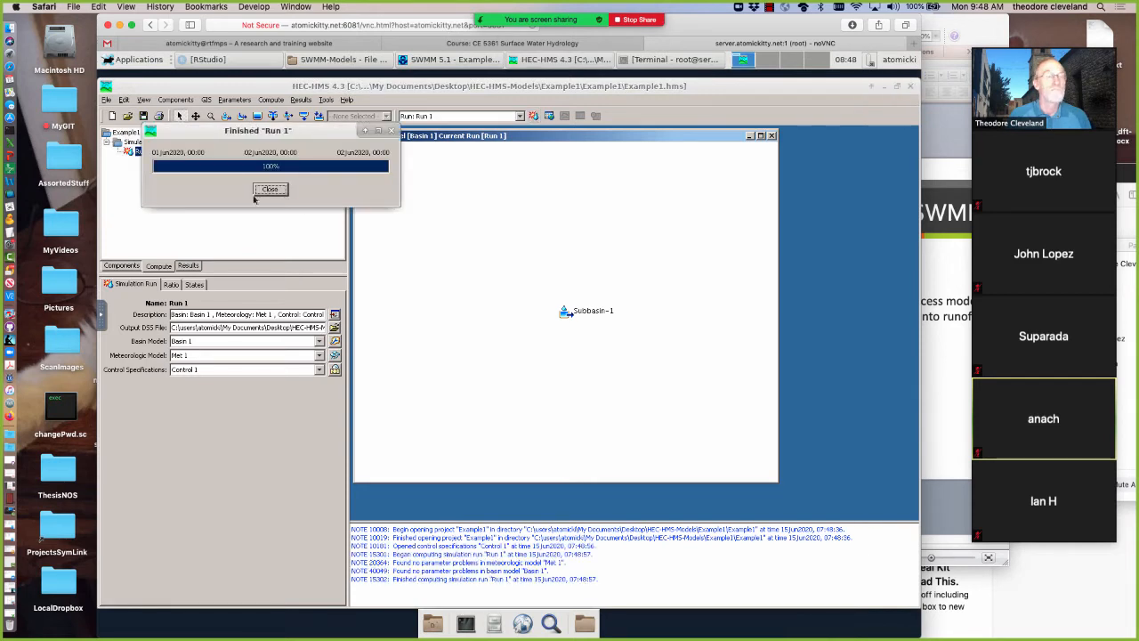
pyautogui.click(267, 191)
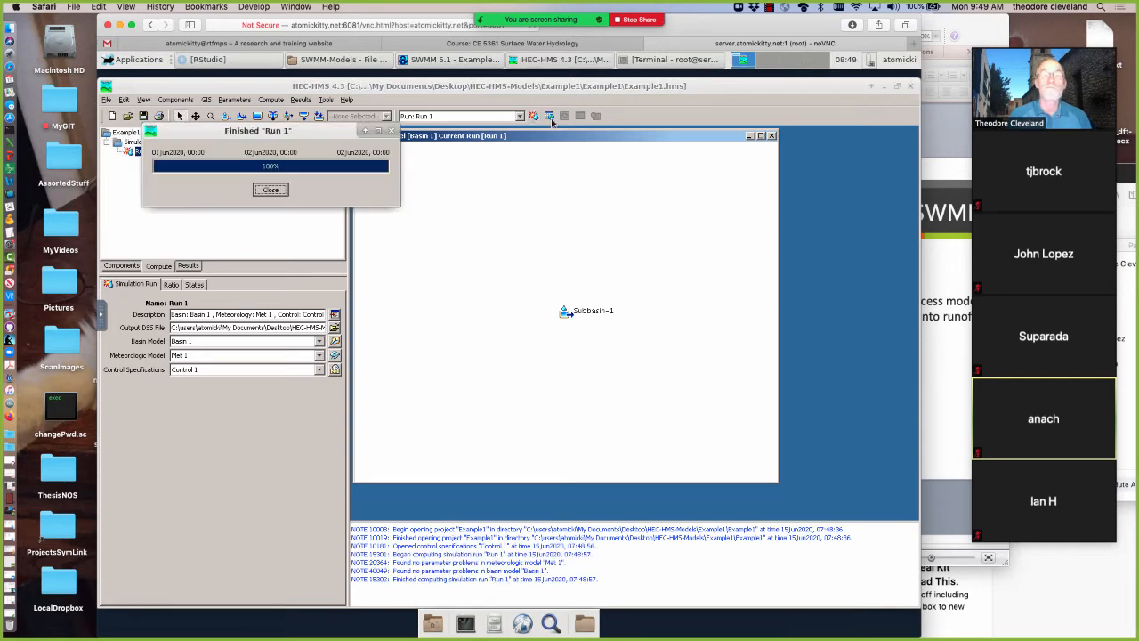
pyautogui.click(550, 117)
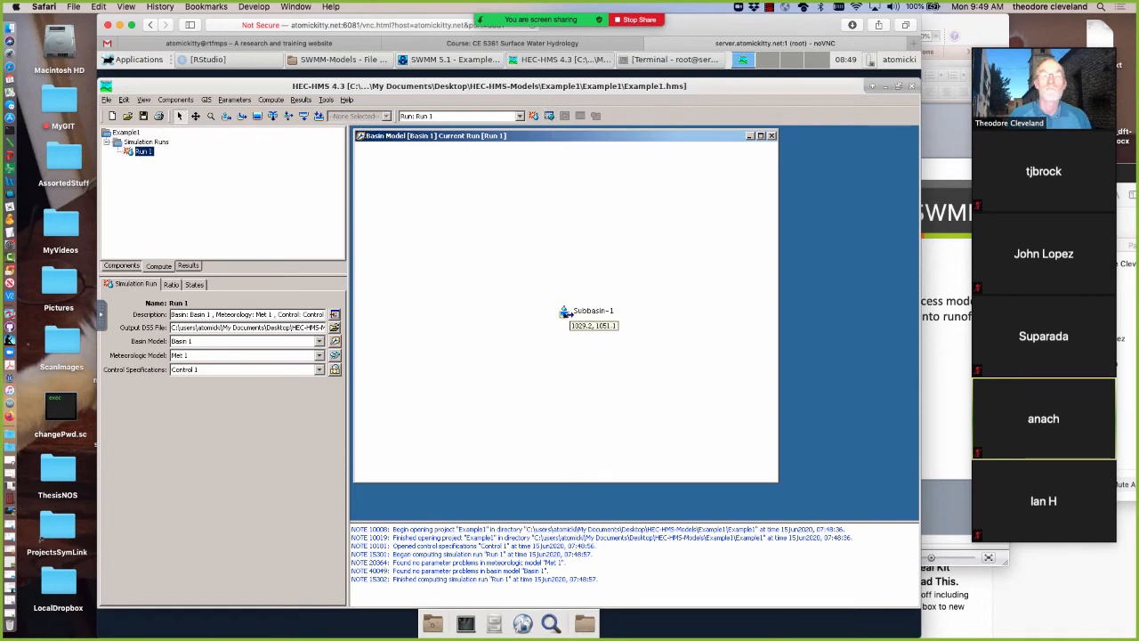
# View the summary results for Subbasin-1 from Run 1, then close them
pyautogui.click(567, 311)
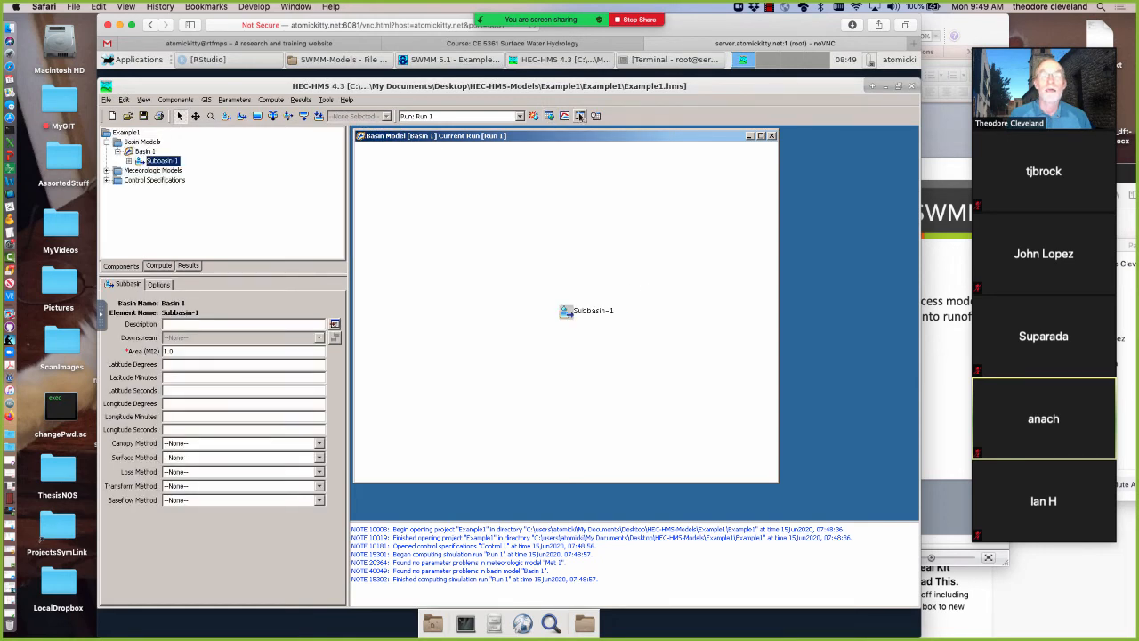
pyautogui.click(579, 116)
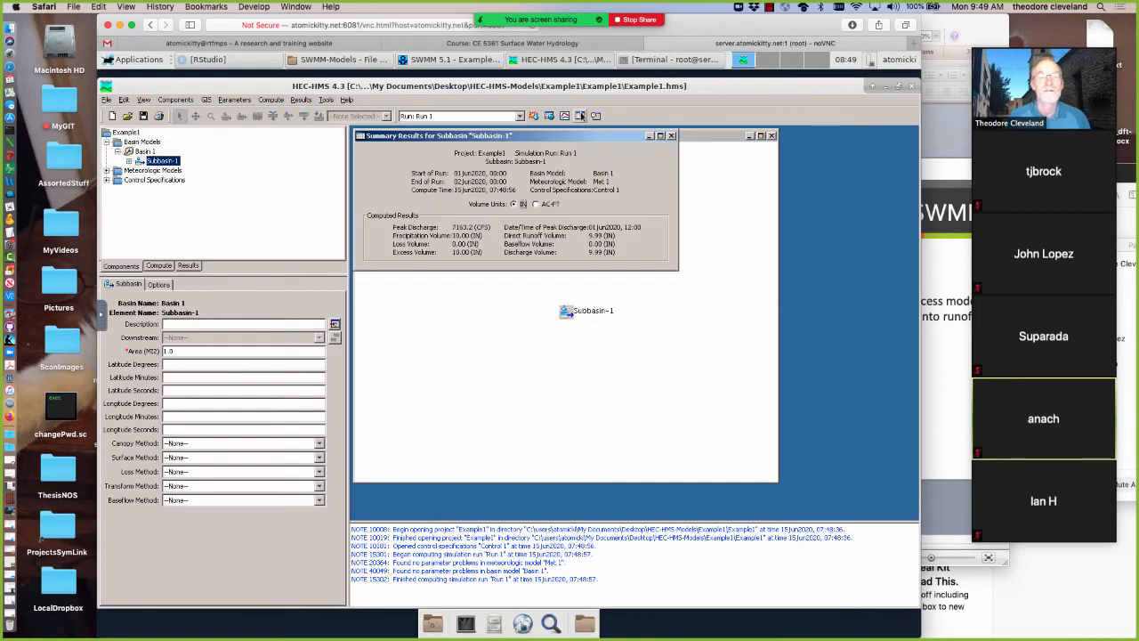
pyautogui.click(672, 136)
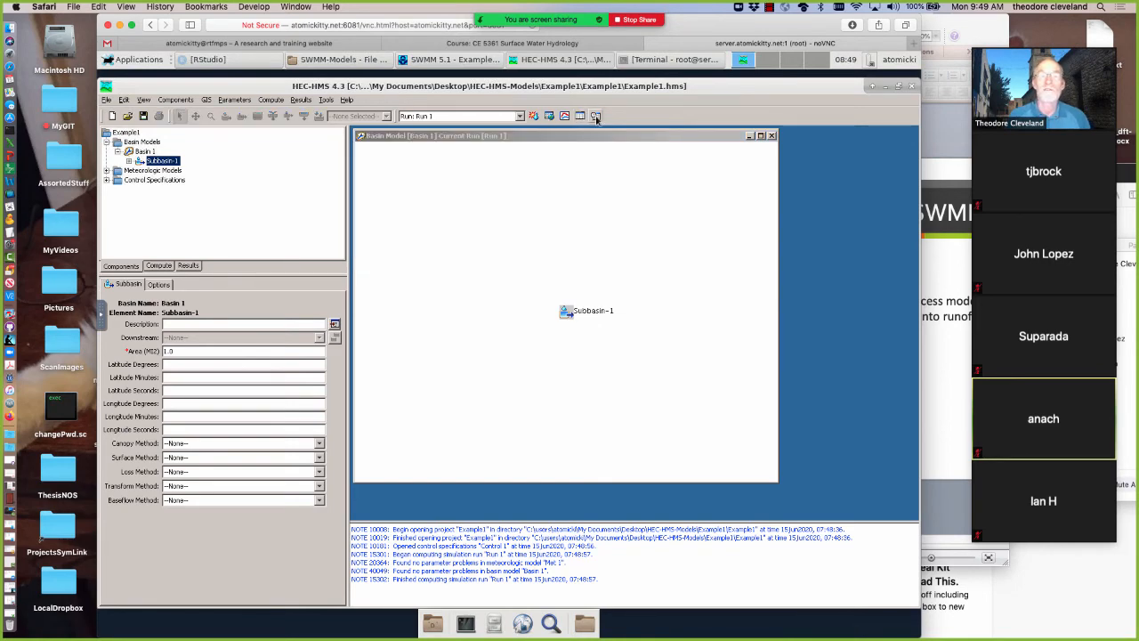
# Open the time-series results for Subbasin-1 and examine the precipitation values through the storm peak
pyautogui.click(595, 117)
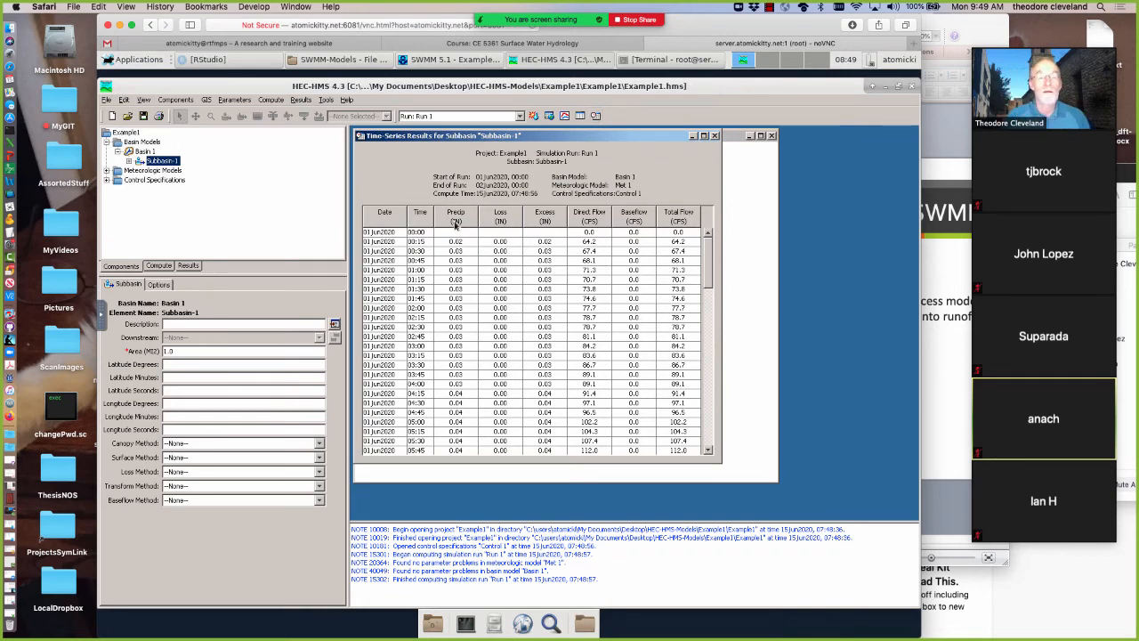
pyautogui.scroll(-5, 459, 405)
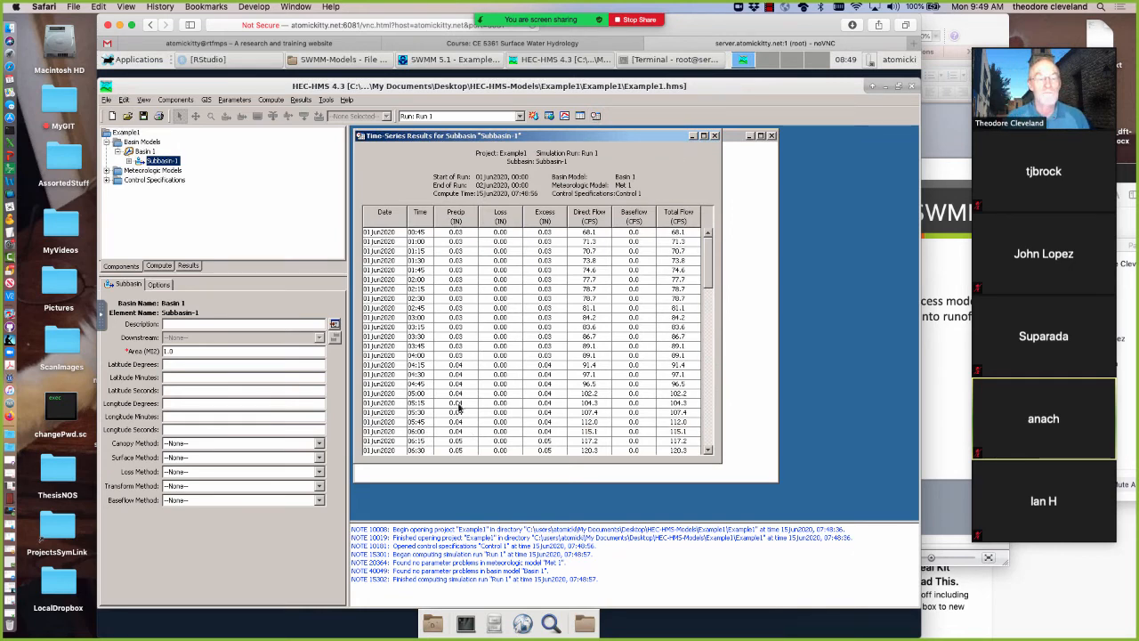
pyautogui.scroll(-16, 514, 412)
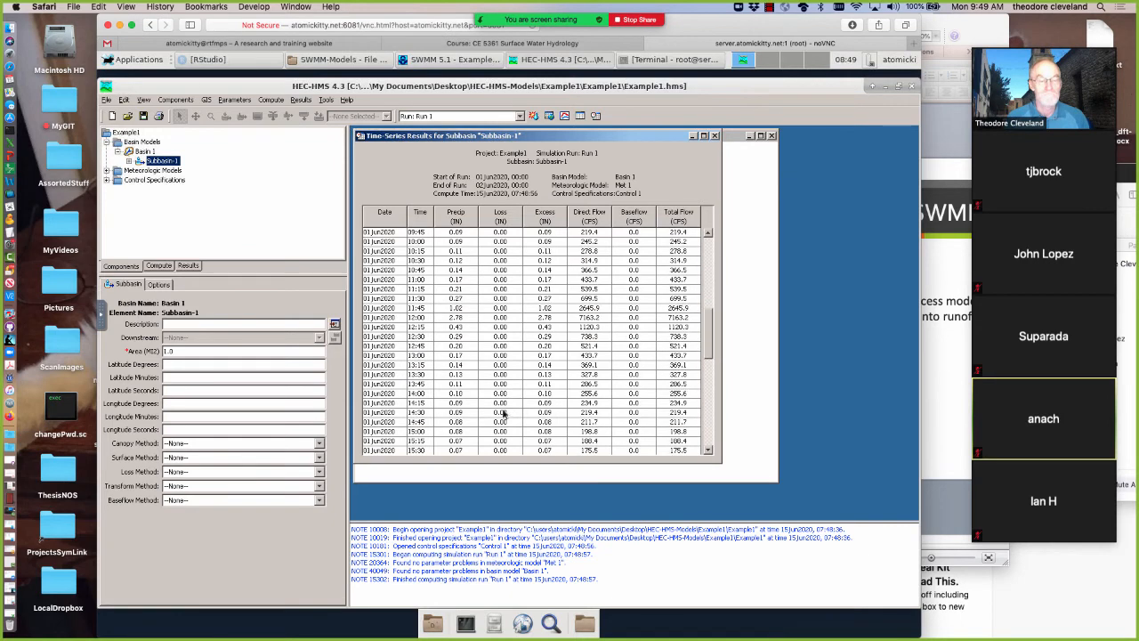
# Copy the Subbasin-1 precipitation values from 00:15 through 23:45 in the time-series results table
pyautogui.scroll(-3, 467, 414)
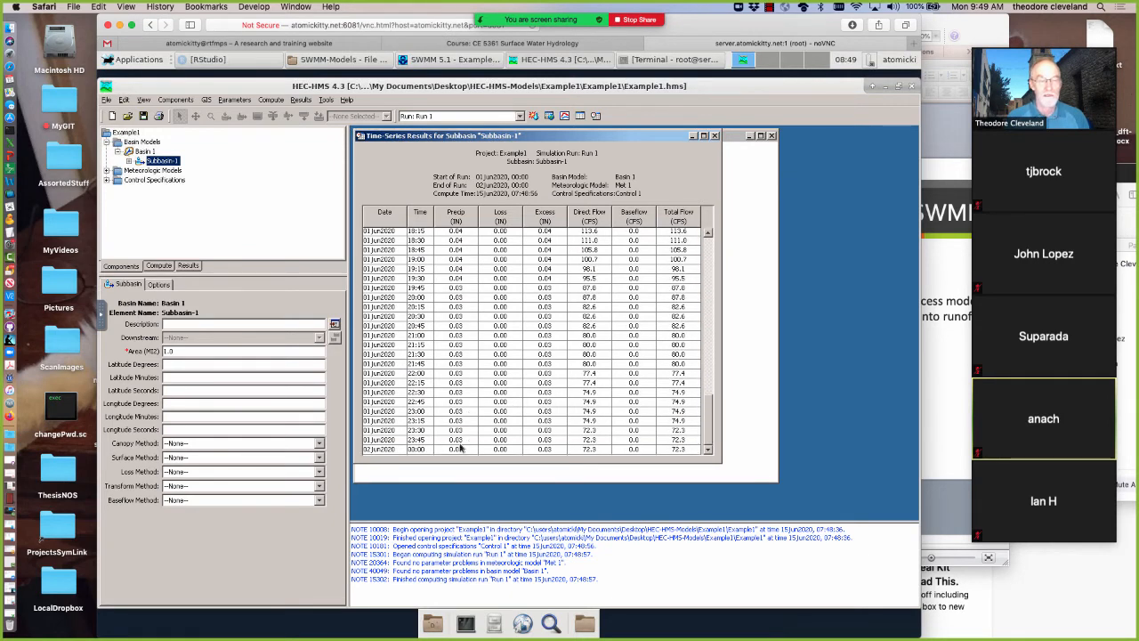
pyautogui.moveTo(460, 432); pyautogui.dragTo(461, 309)
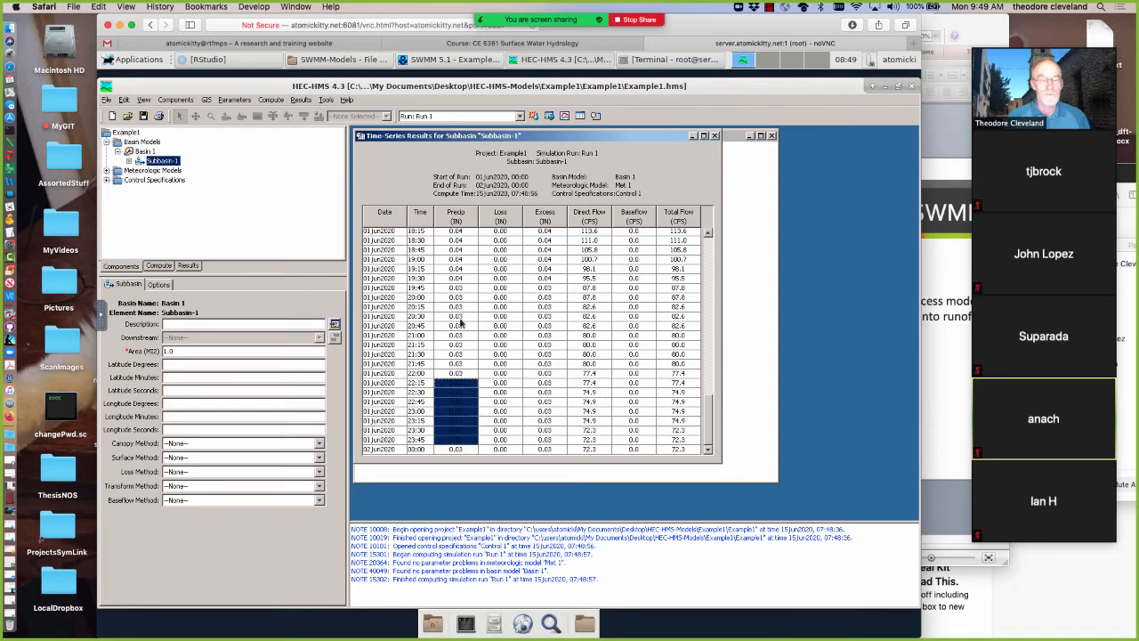
pyautogui.moveTo(459, 218); pyautogui.dragTo(459, 162)
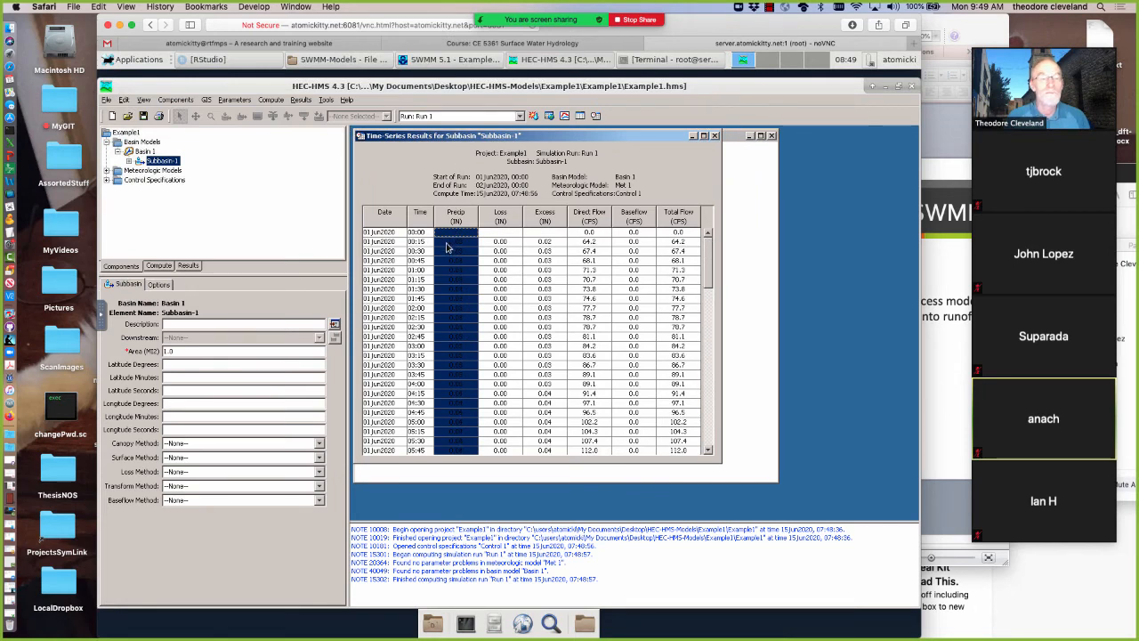
pyautogui.moveTo(447, 247); pyautogui.dragTo(446, 247)
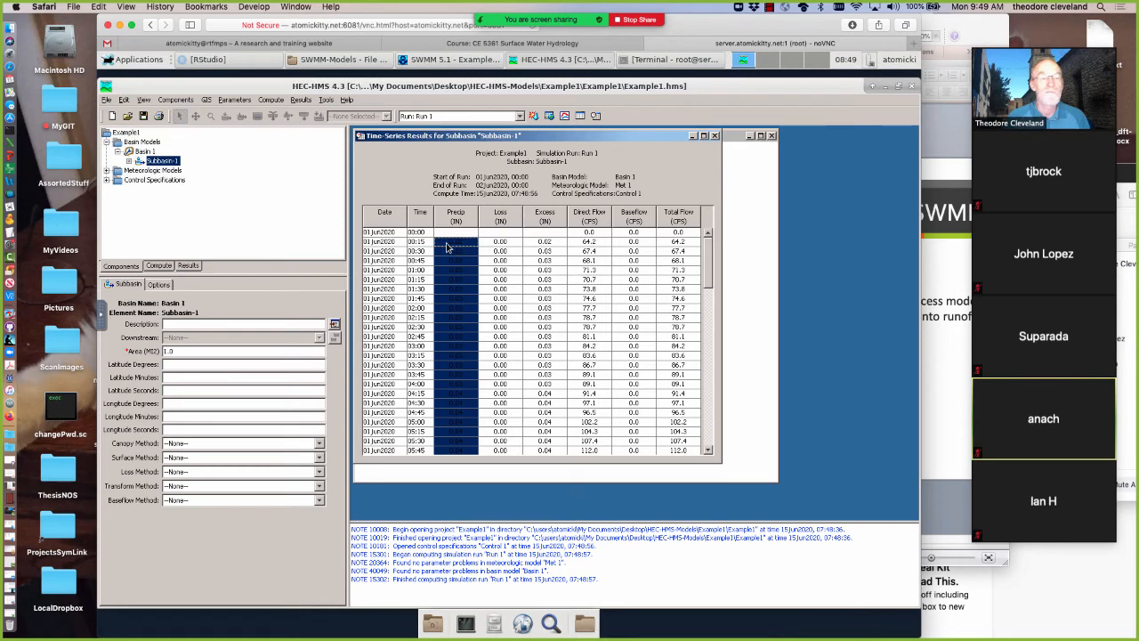
pyautogui.rightClick(446, 247)
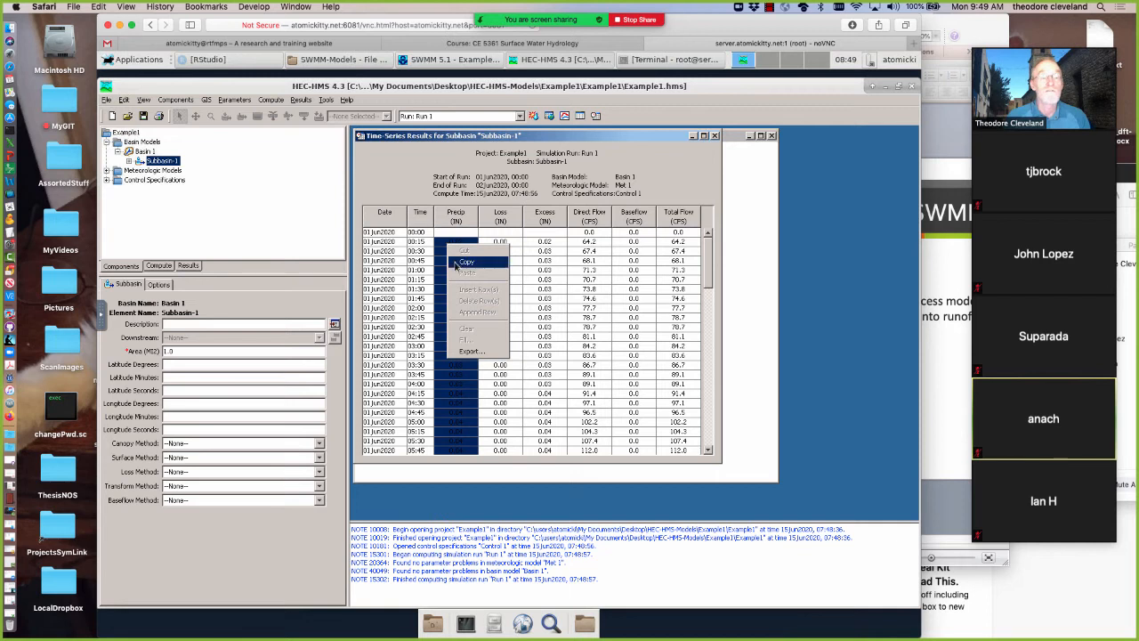
pyautogui.click(463, 261)
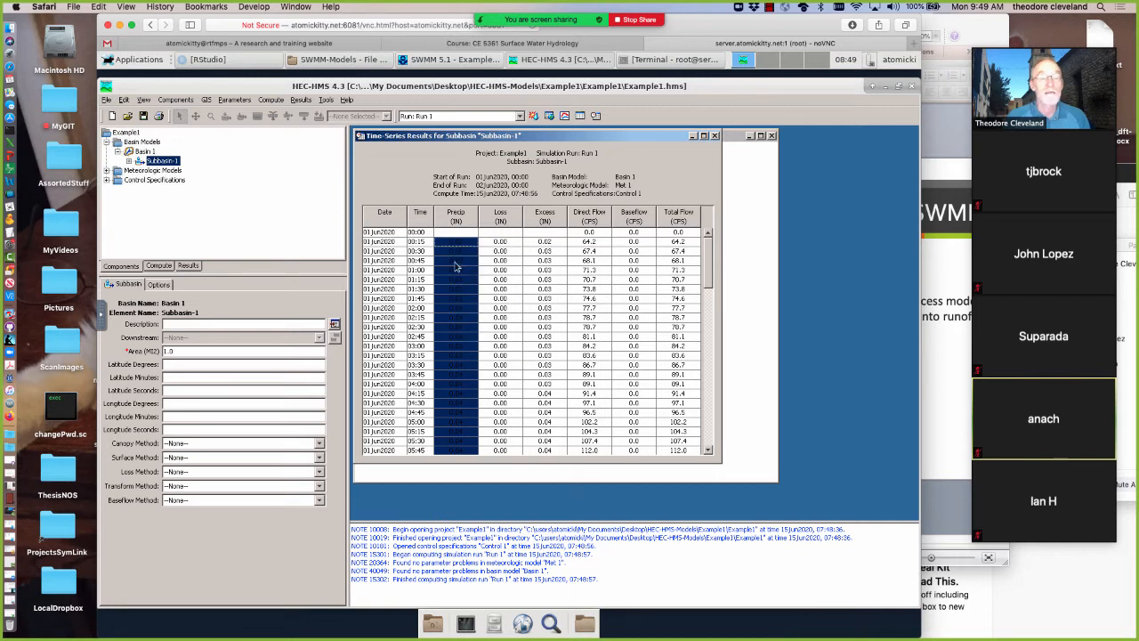
# Switch to SWMM and paste the precipitation into the SCSStorm value column from the second row, entering 0.0 in the first row
pyautogui.click(885, 86)
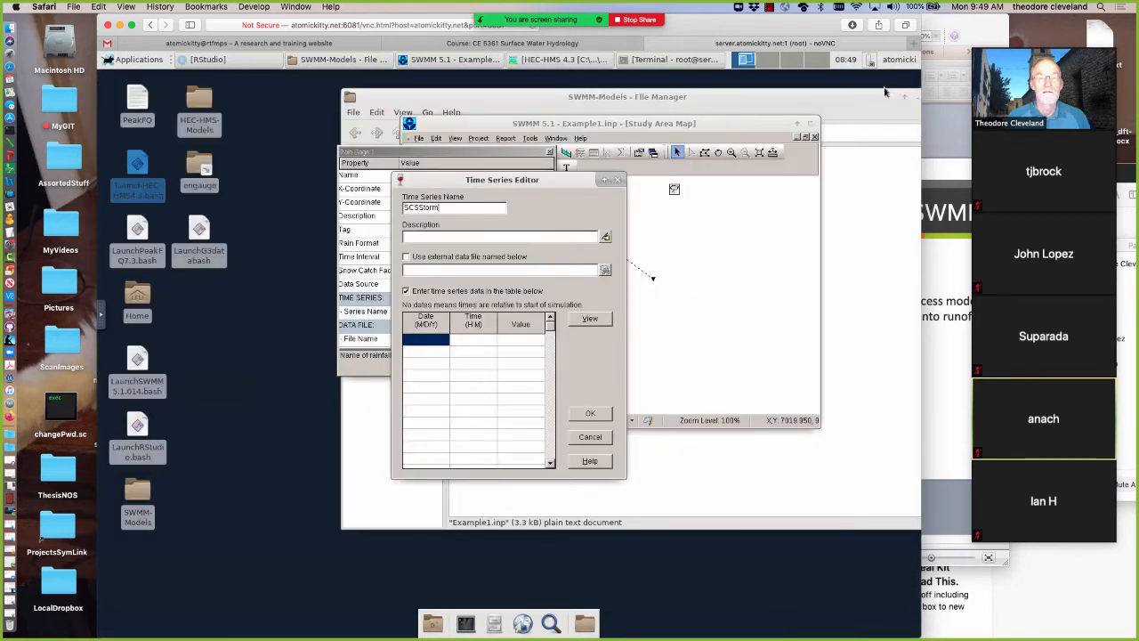
pyautogui.click(516, 354)
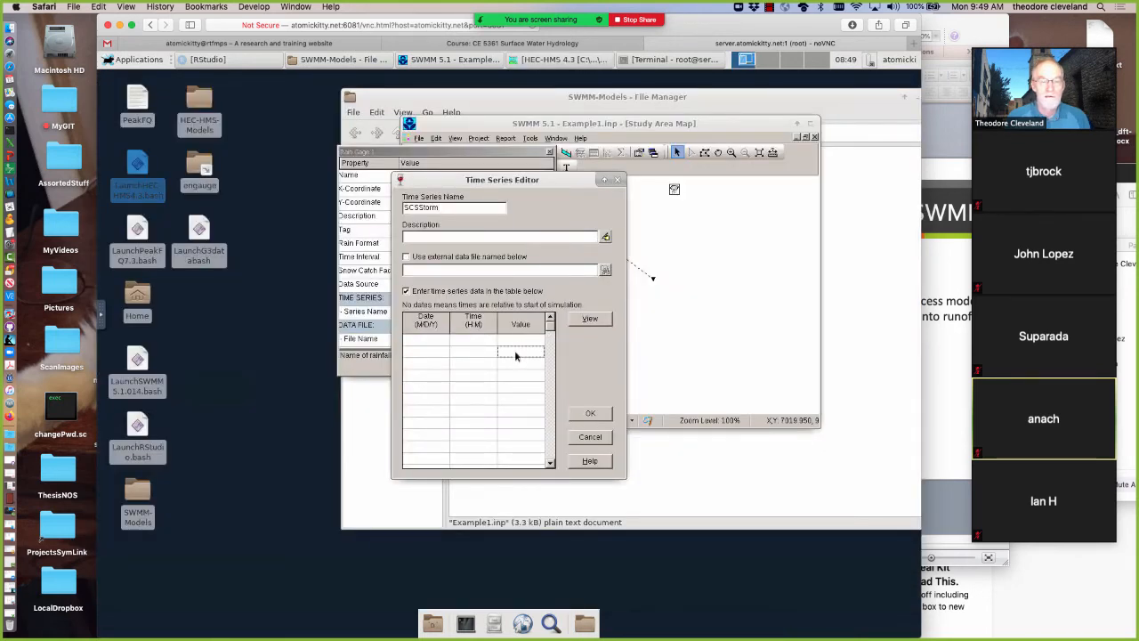
pyautogui.rightClick(515, 354)
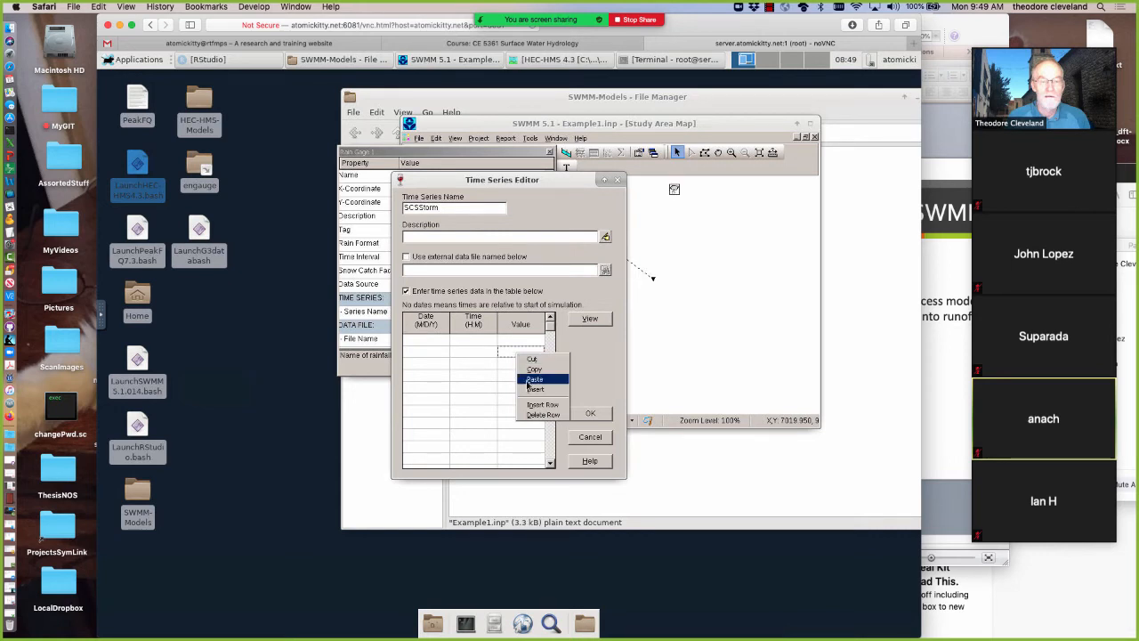
pyautogui.click(532, 380)
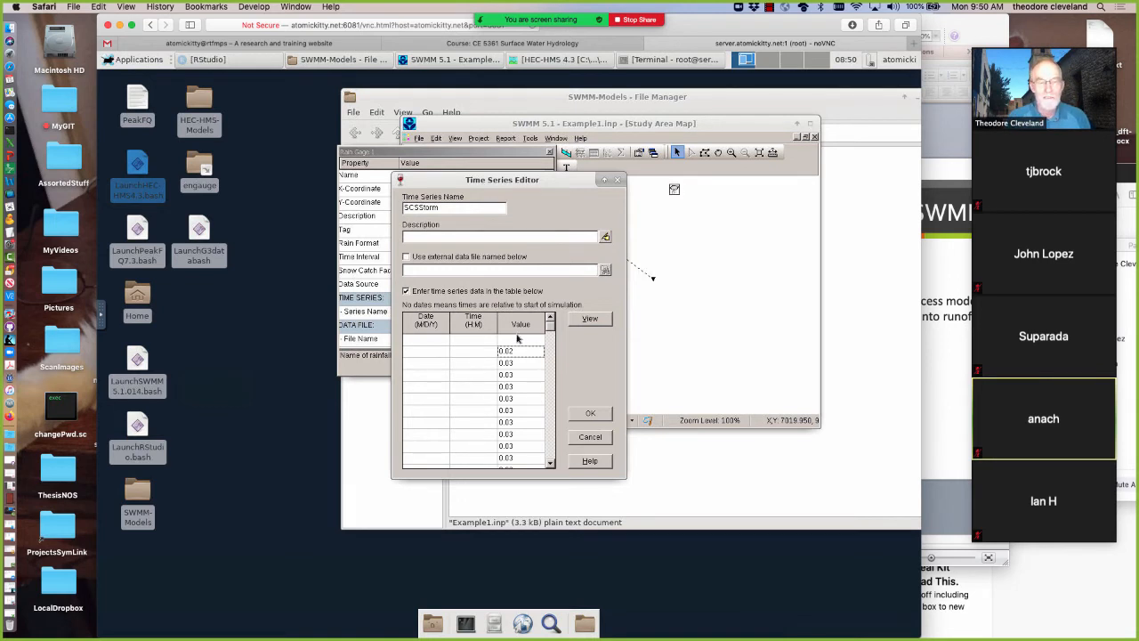
pyautogui.click(519, 342)
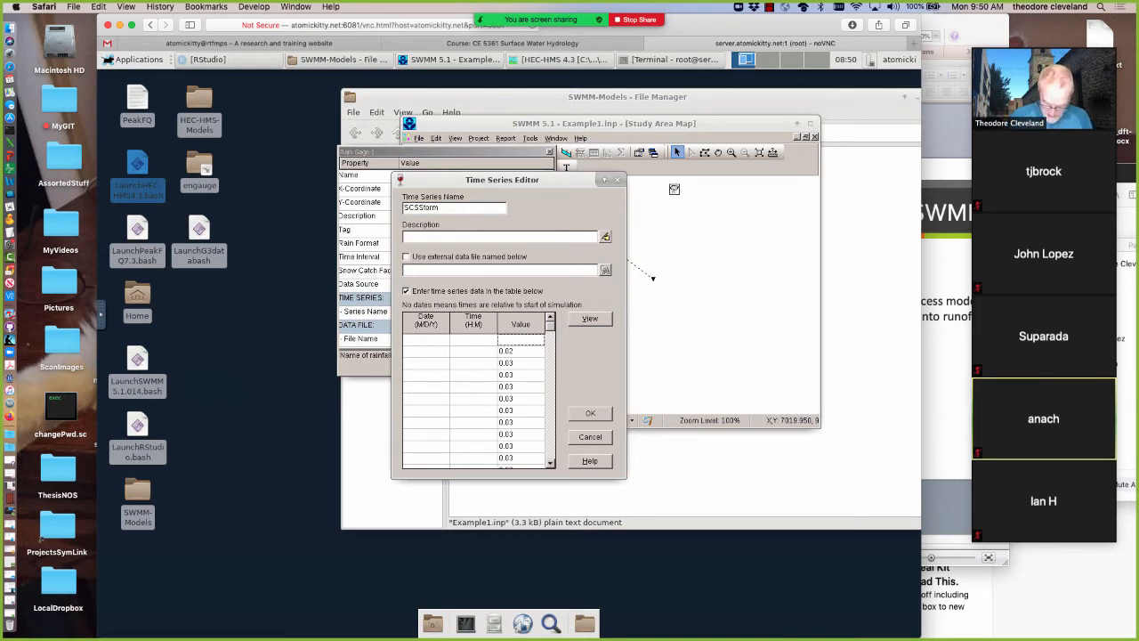
pyautogui.write('0.0')
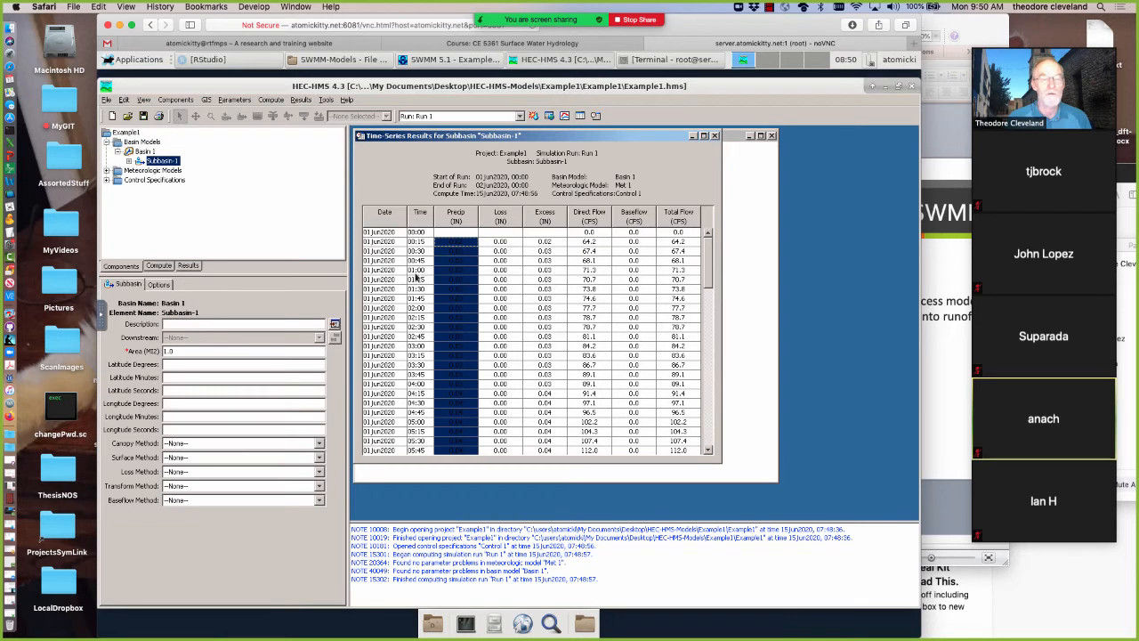
# Switch to HEC-HMS and copy the Subbasin-1 time values from 00:00 through 23:45
pyautogui.click(418, 252)
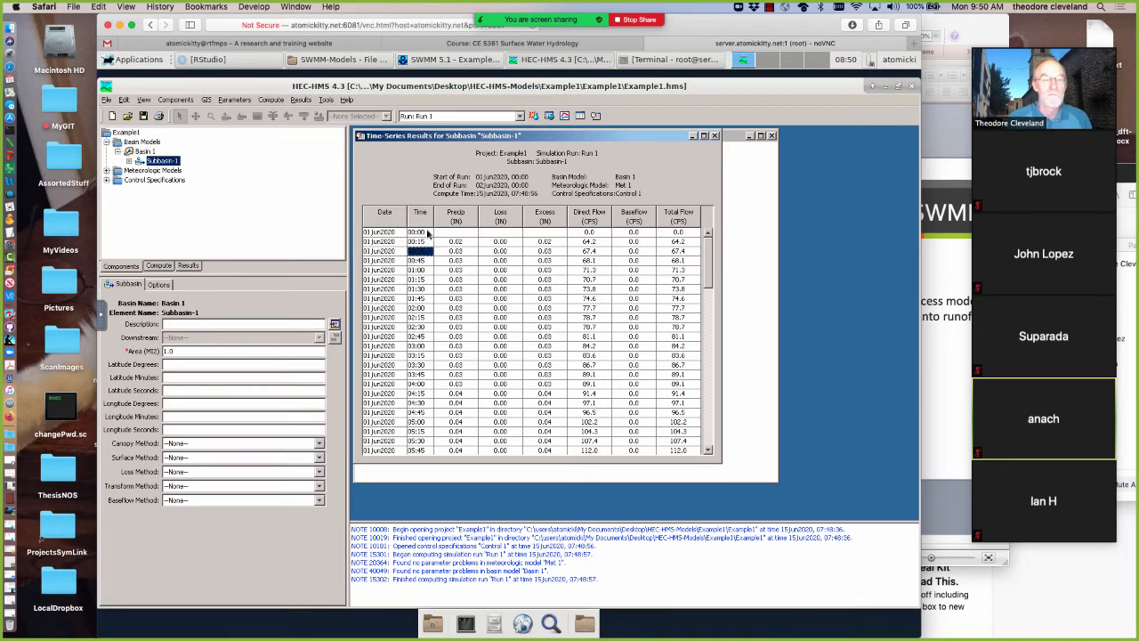
pyautogui.moveTo(427, 232); pyautogui.dragTo(419, 345)
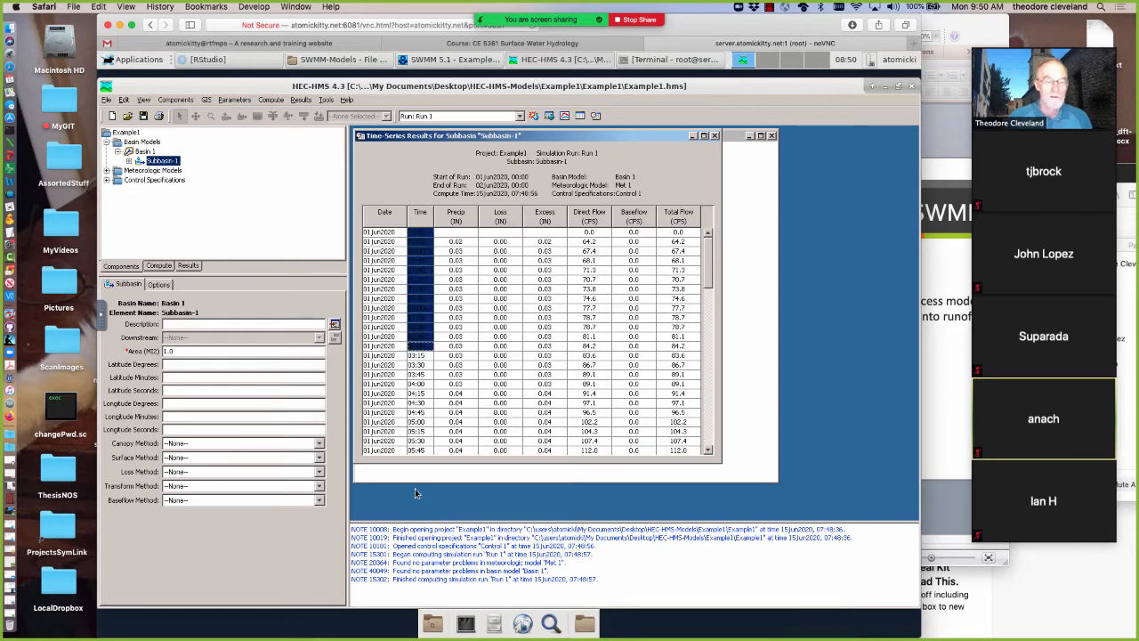
pyautogui.moveTo(415, 489); pyautogui.dragTo(415, 497)
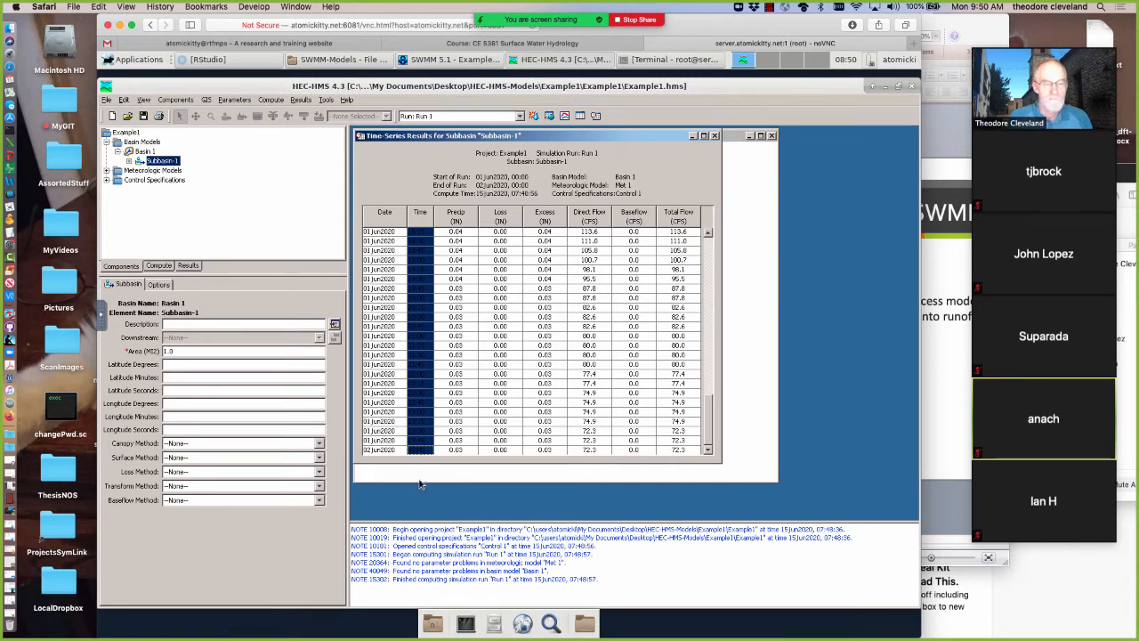
pyautogui.moveTo(422, 447); pyautogui.dragTo(424, 442)
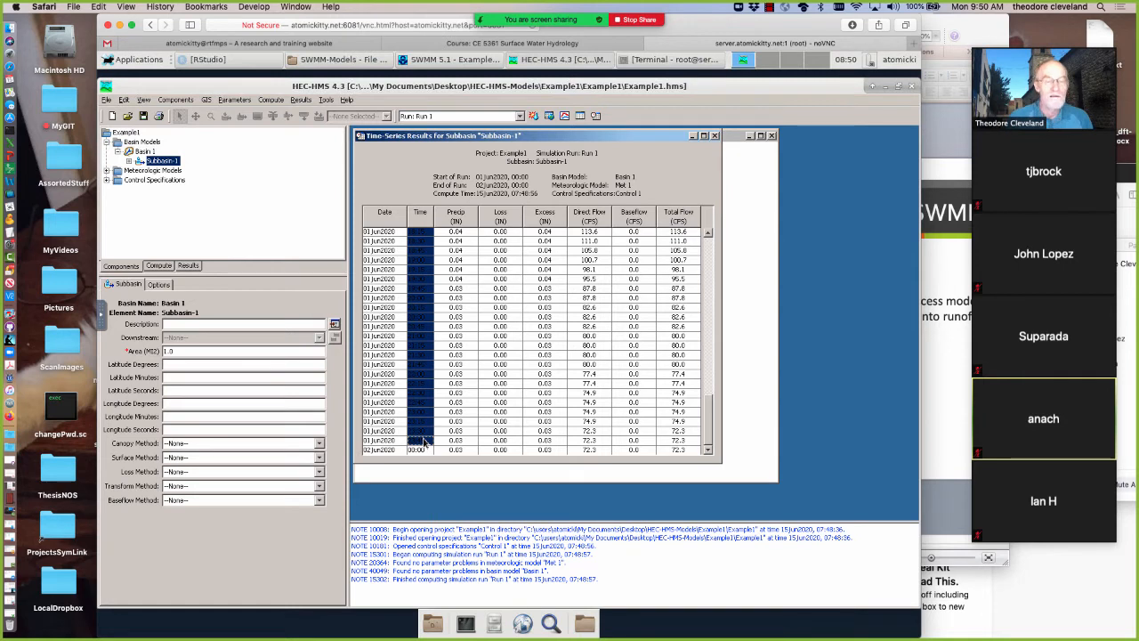
pyautogui.rightClick(424, 442)
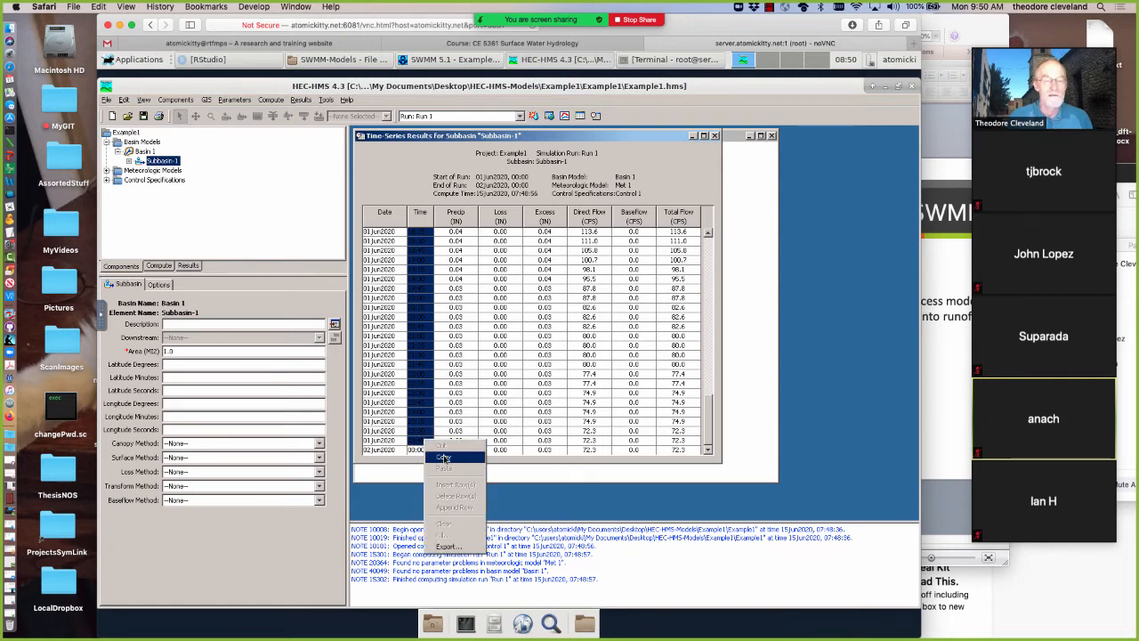
pyautogui.click(444, 457)
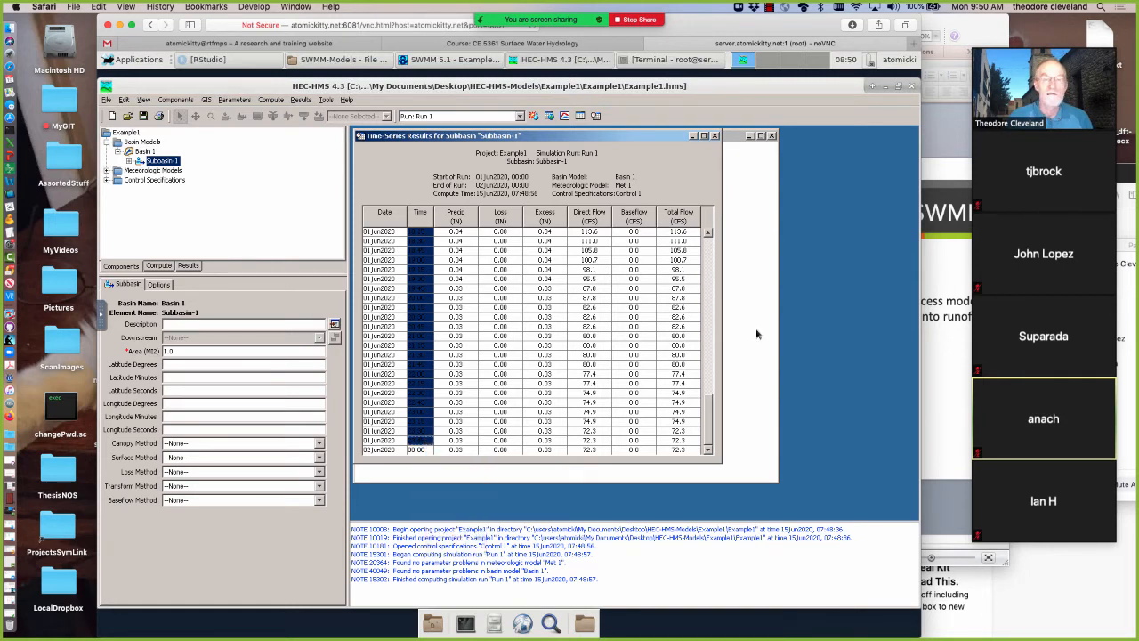
# Switch to SWMM and paste the copied times into the SCSStorm time column, starting at the first row
pyautogui.click(886, 86)
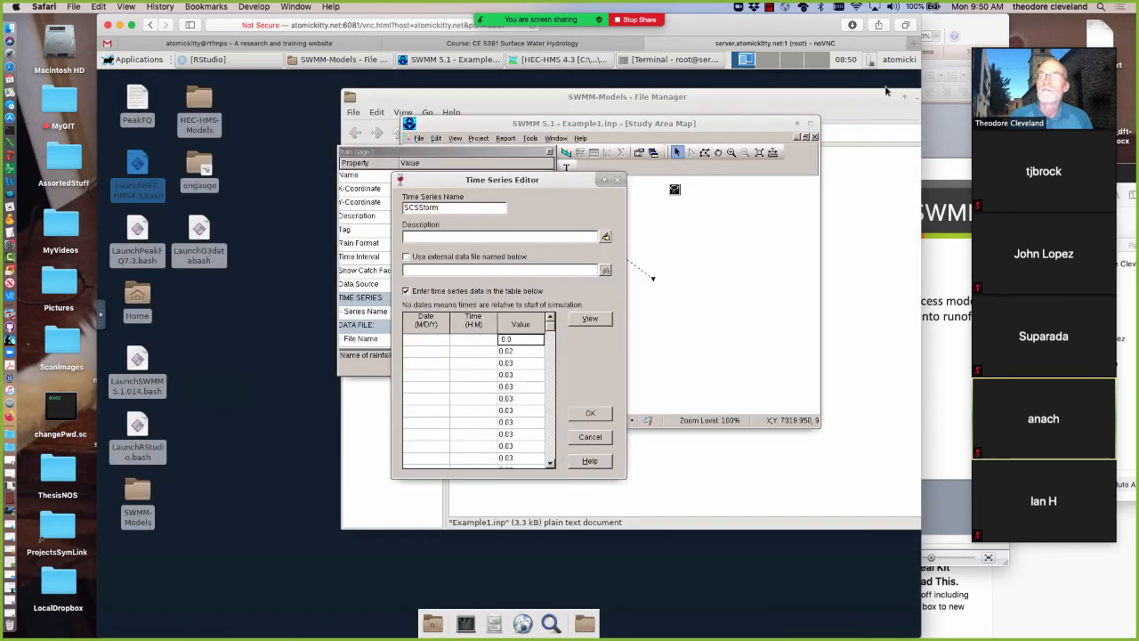
pyautogui.rightClick(471, 343)
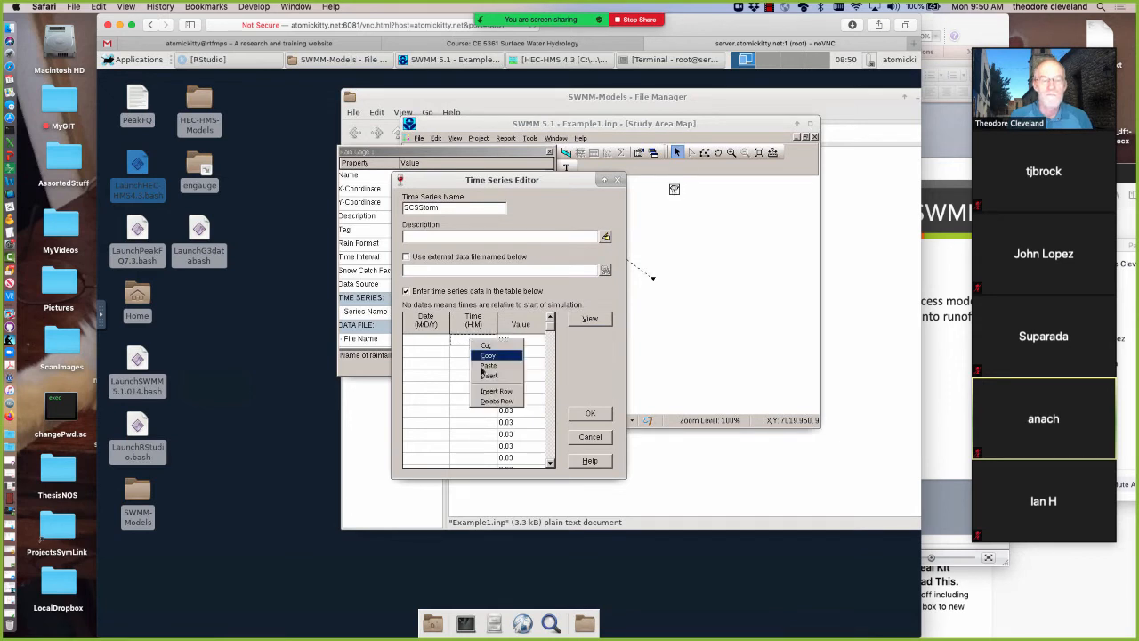
pyautogui.click(488, 365)
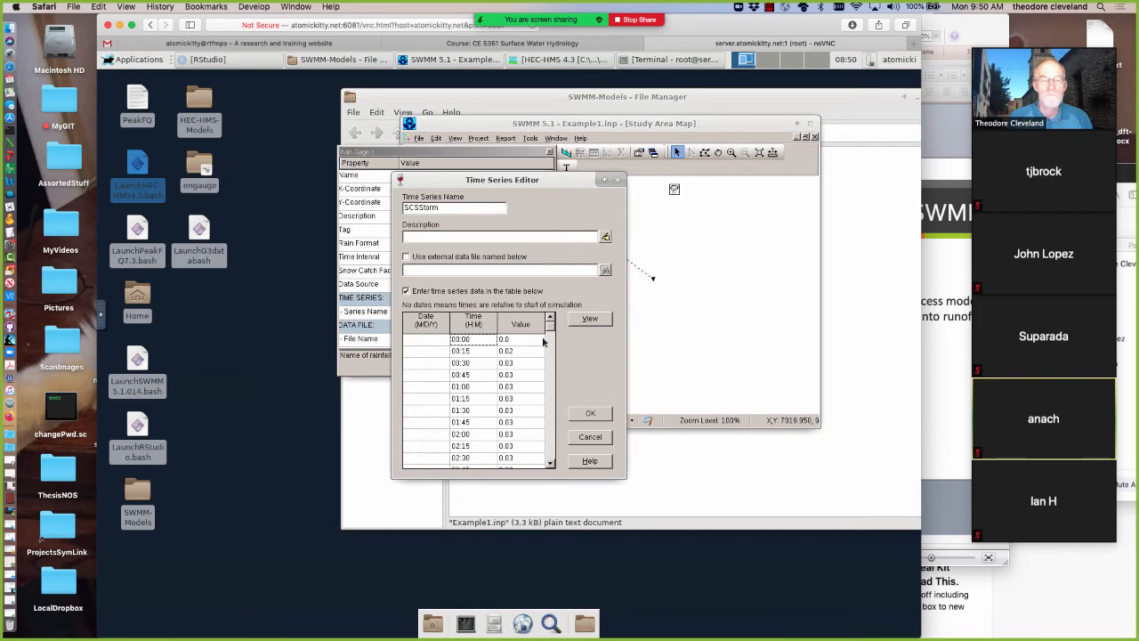
# Append a row at 24:00 with value 0.03 after the last SCSStorm entry, and display the plot of the series
pyautogui.scroll(-10, 550, 463)
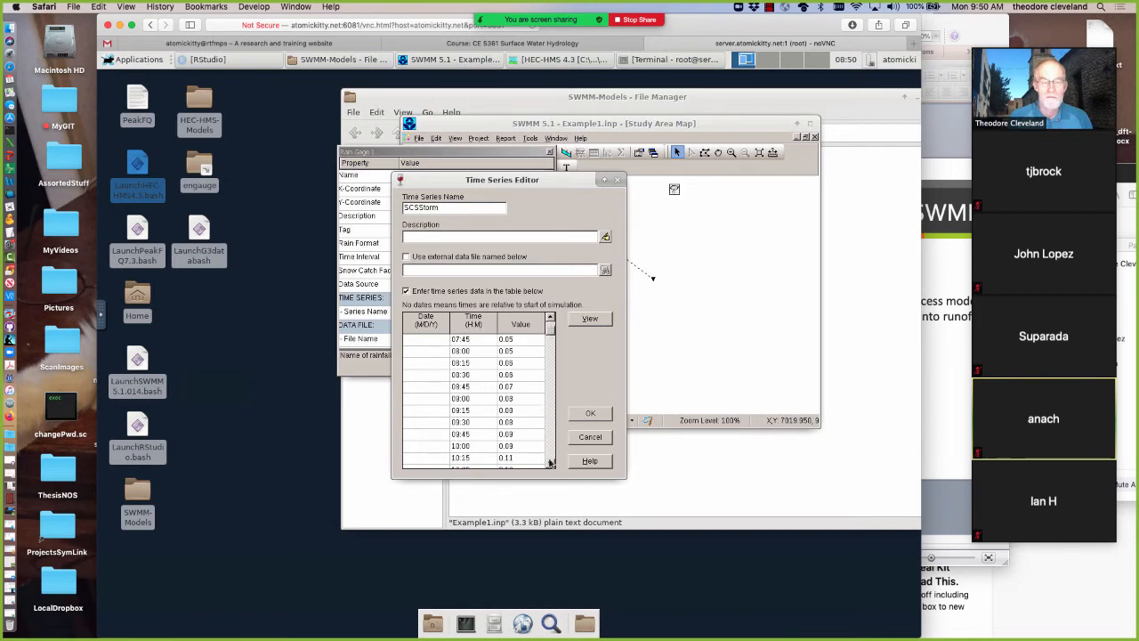
pyautogui.scroll(-10, 551, 462)
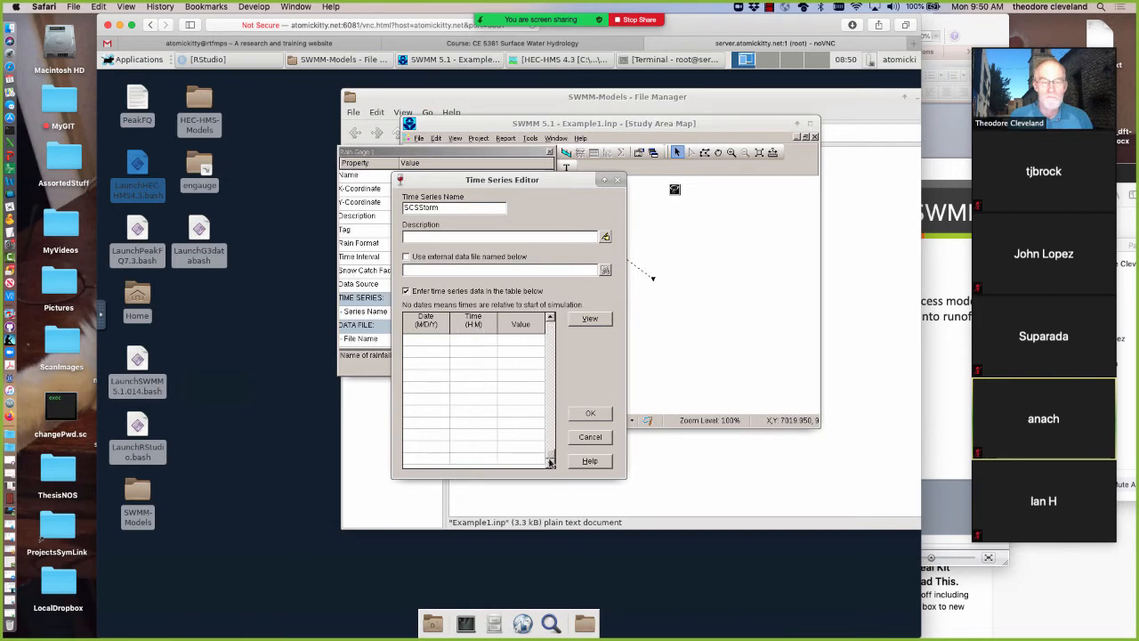
pyautogui.click(551, 336)
pyautogui.click(551, 336)
pyautogui.click(551, 336)
pyautogui.click(551, 336)
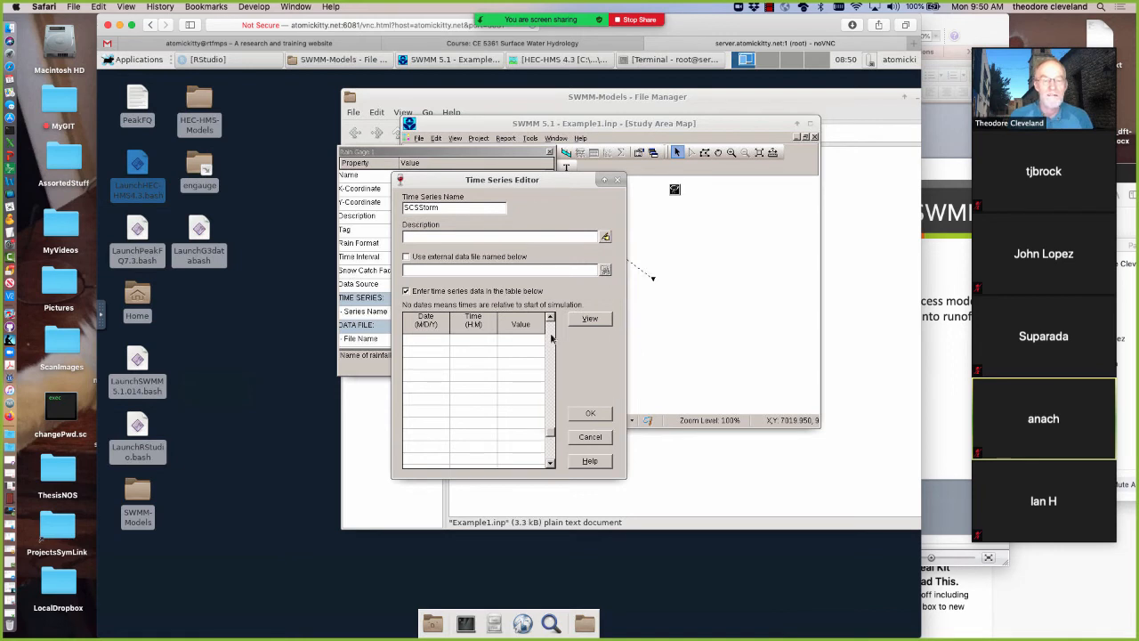
pyautogui.click(551, 337)
pyautogui.click(551, 337)
pyautogui.click(550, 335)
pyautogui.click(550, 336)
pyautogui.click(551, 336)
pyautogui.click(550, 335)
pyautogui.click(551, 336)
pyautogui.click(551, 335)
pyautogui.click(551, 335)
pyautogui.click(550, 336)
pyautogui.click(551, 336)
pyautogui.click(551, 335)
pyautogui.click(551, 335)
pyautogui.click(551, 335)
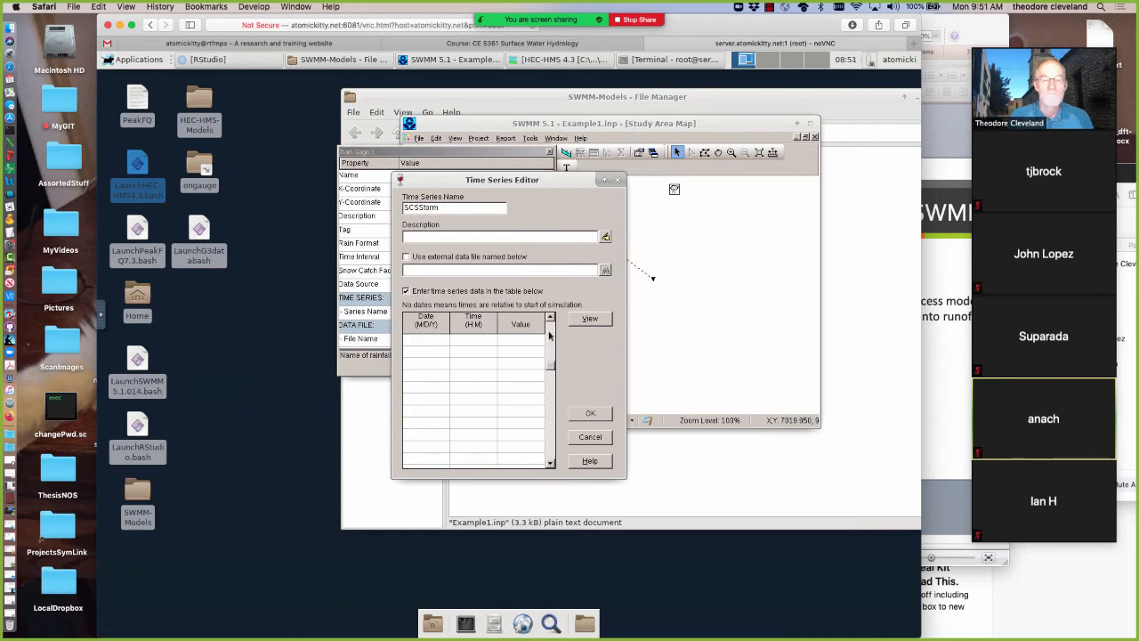
pyautogui.click(551, 335)
pyautogui.click(550, 333)
pyautogui.click(550, 333)
pyautogui.click(549, 333)
pyautogui.click(549, 333)
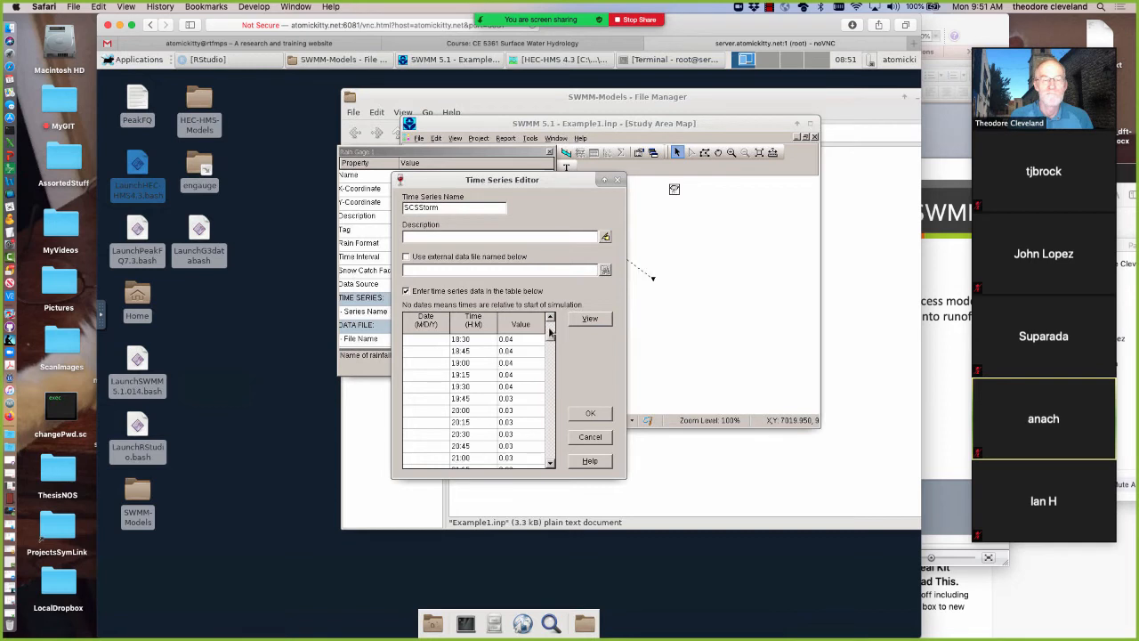
pyautogui.click(551, 464)
pyautogui.click(550, 465)
pyautogui.click(551, 465)
pyautogui.click(550, 464)
pyautogui.click(551, 464)
pyautogui.click(551, 465)
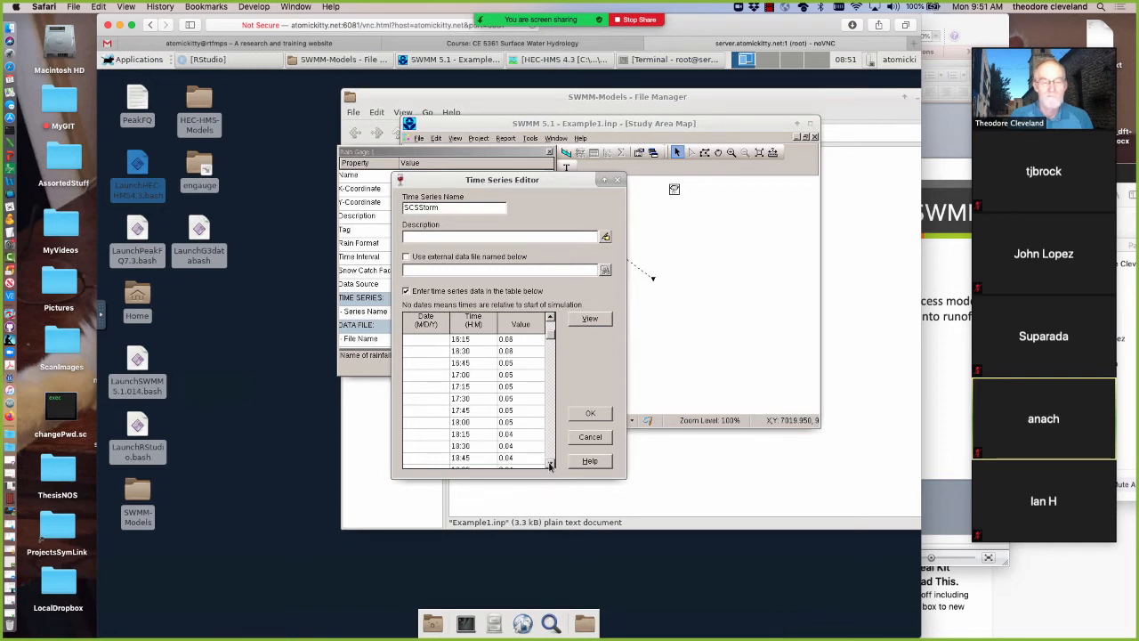
pyautogui.click(551, 465)
pyautogui.click(551, 464)
pyautogui.click(551, 465)
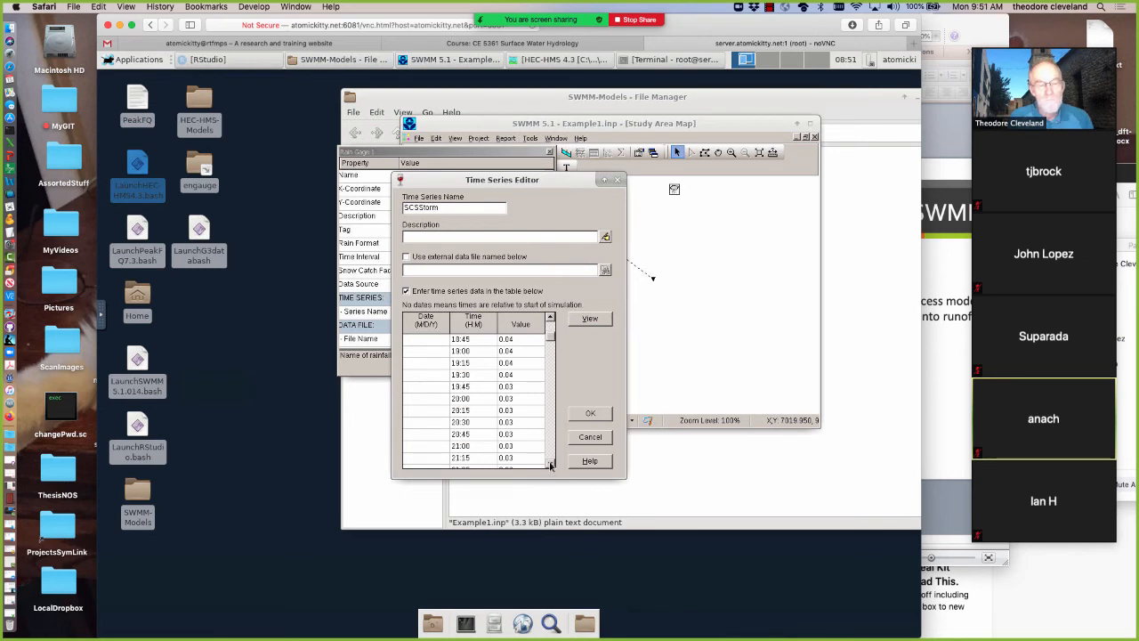
pyautogui.click(551, 464)
pyautogui.click(550, 464)
pyautogui.click(550, 464)
pyautogui.click(551, 465)
pyautogui.click(551, 464)
pyautogui.click(551, 465)
pyautogui.click(551, 464)
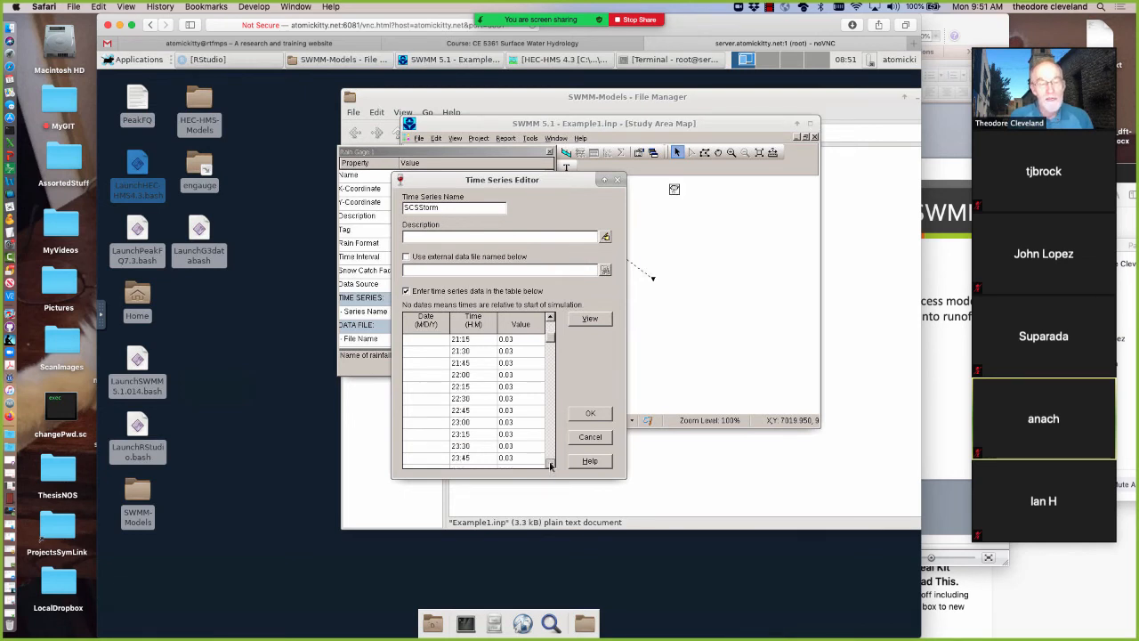
pyautogui.click(551, 464)
pyautogui.click(551, 465)
pyautogui.click(550, 465)
pyautogui.click(483, 423)
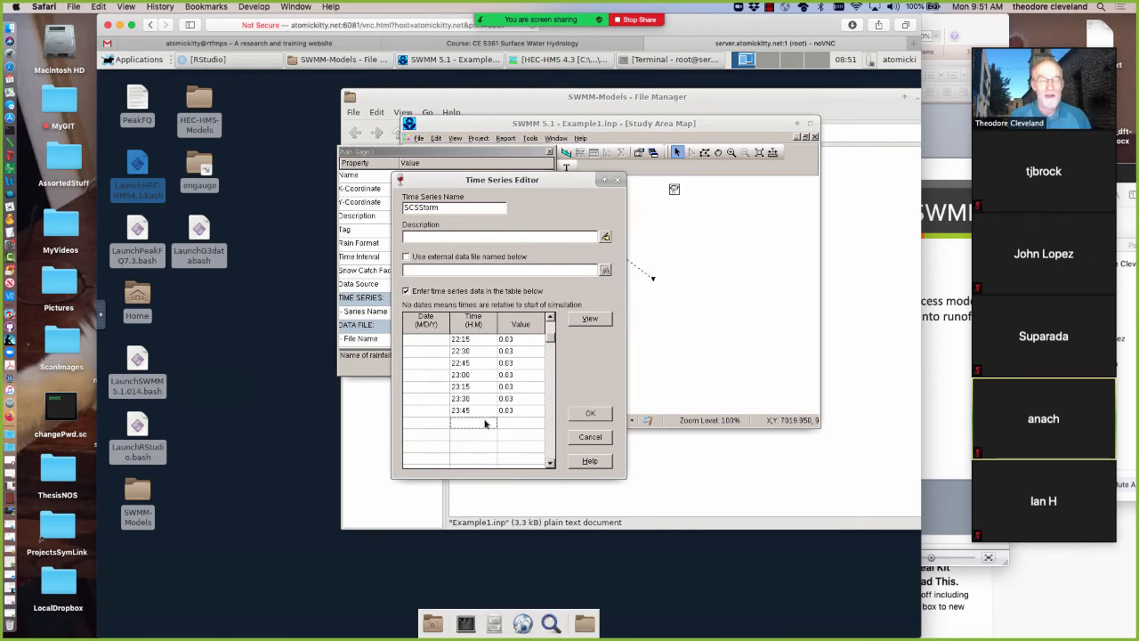
pyautogui.write('2')
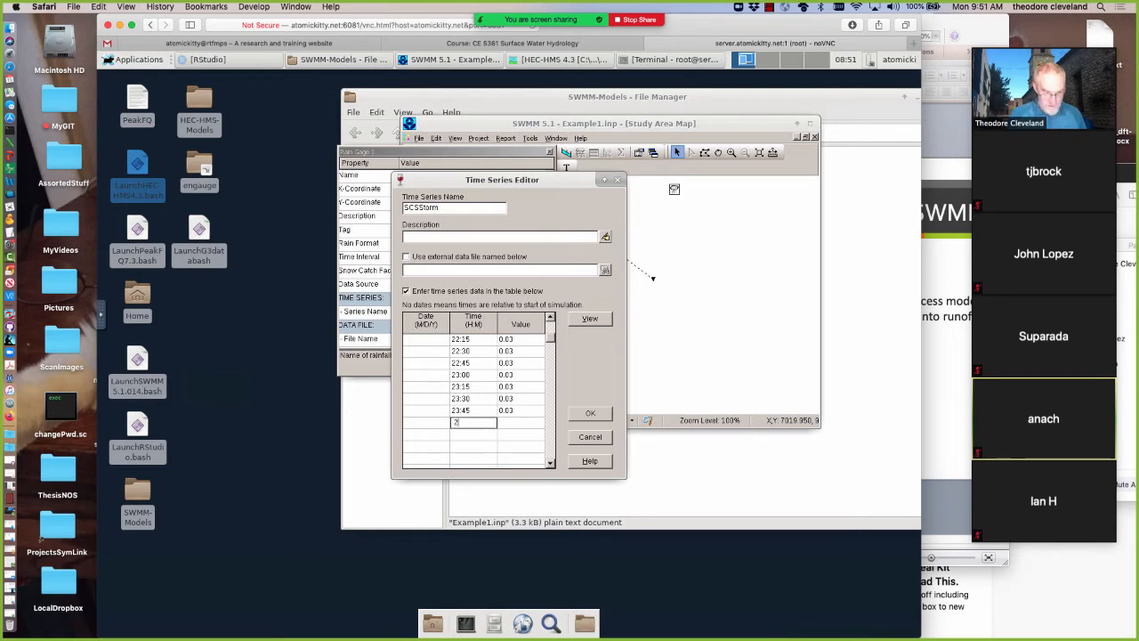
pyautogui.write('4')
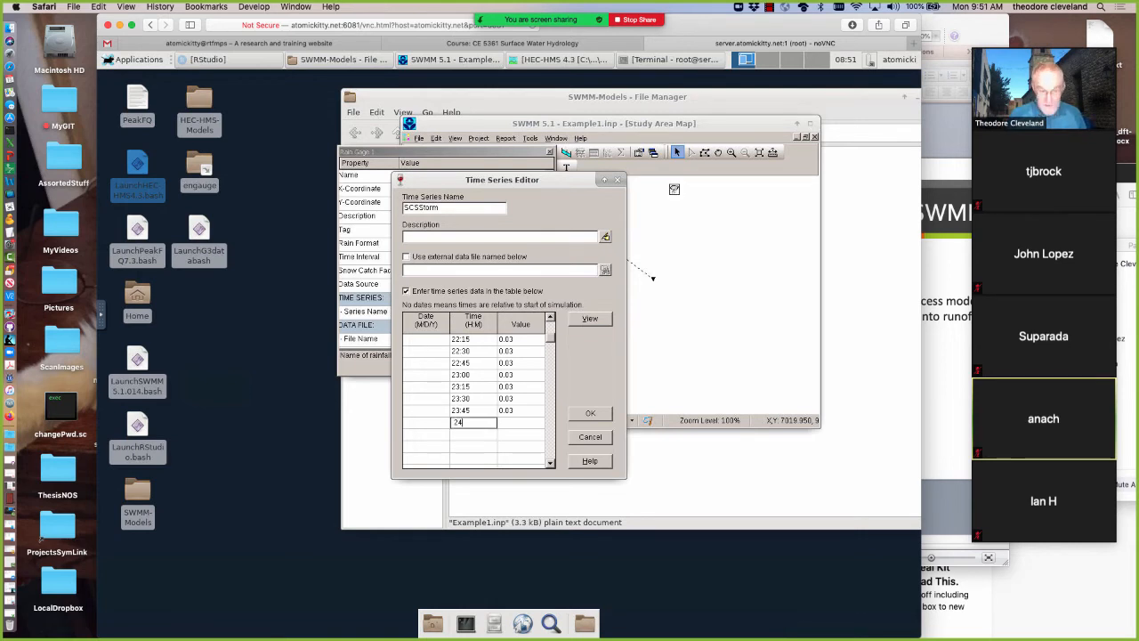
pyautogui.write(':00')
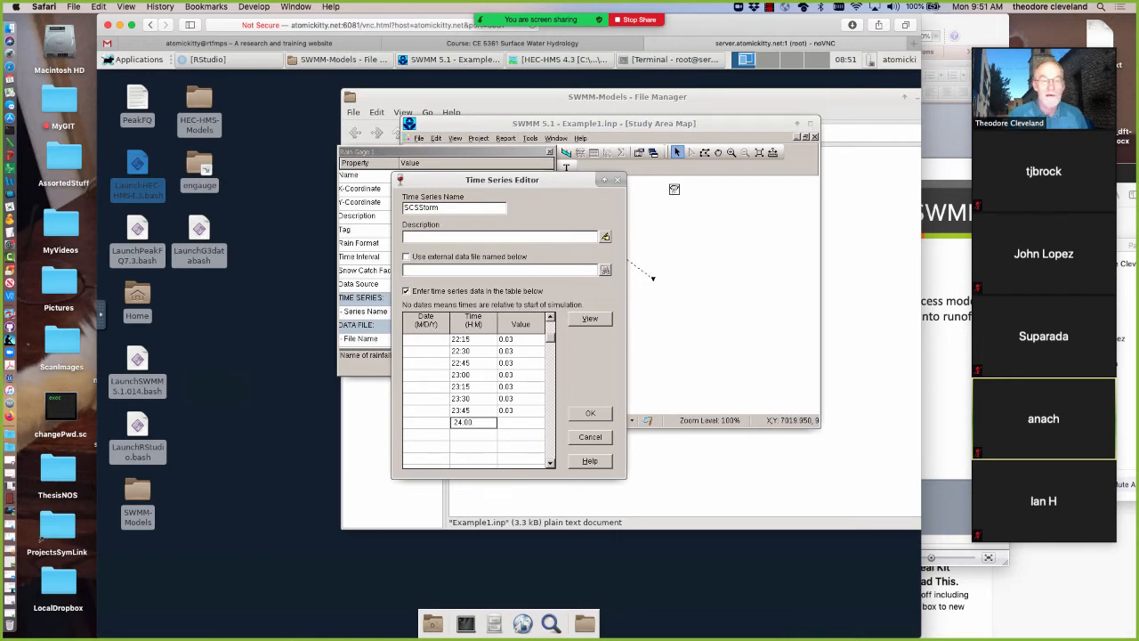
pyautogui.click(524, 423)
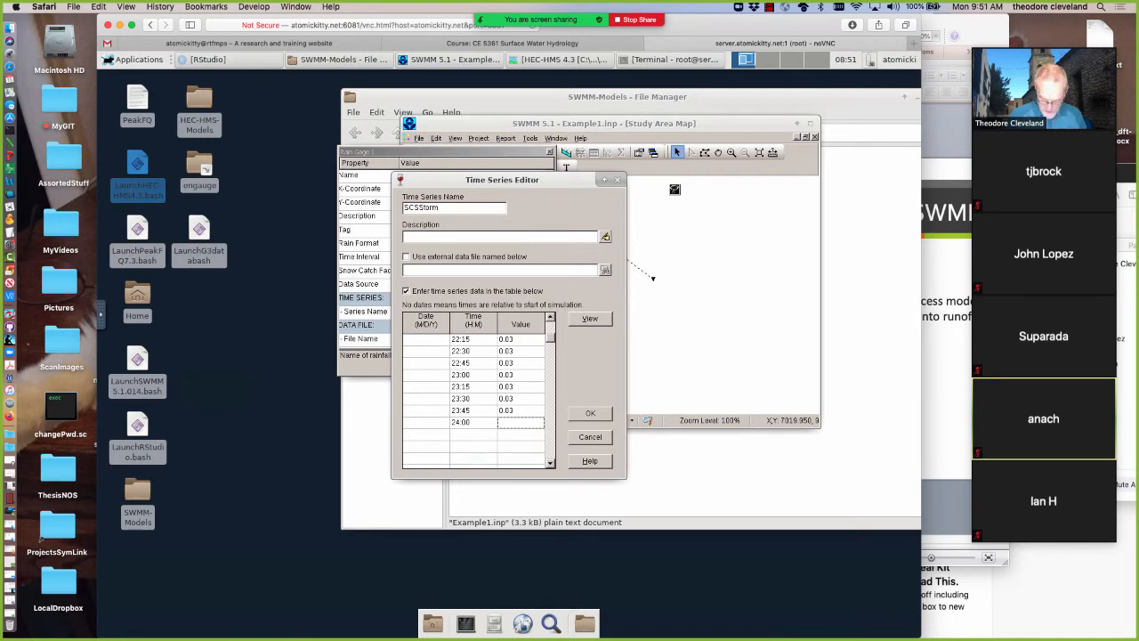
pyautogui.write('0.0')
pyautogui.write('3')
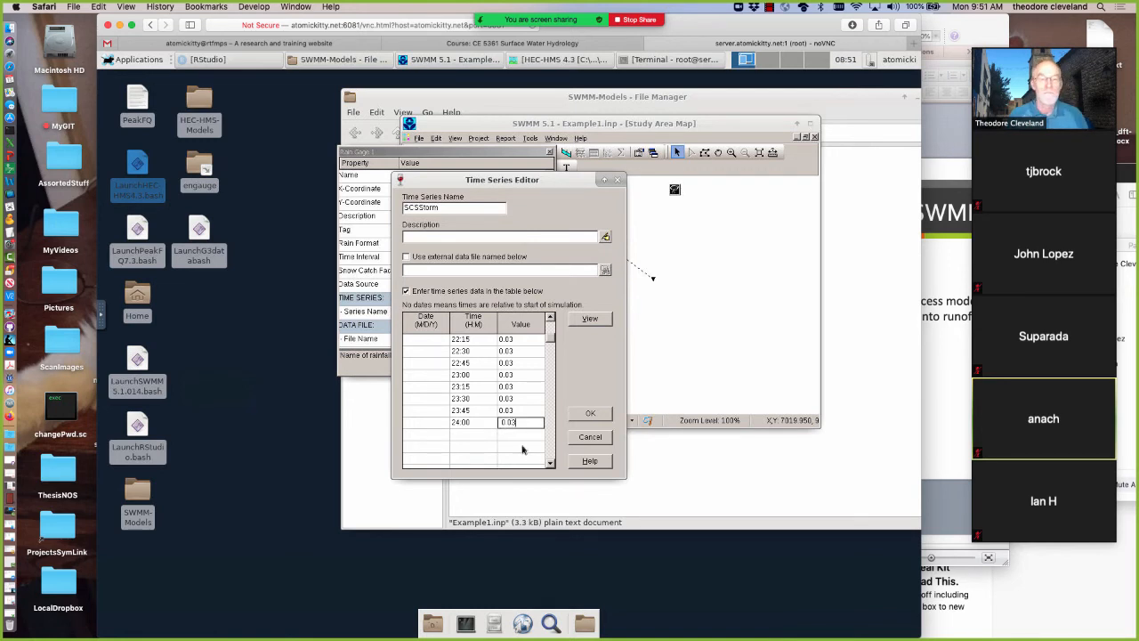
pyautogui.click(591, 319)
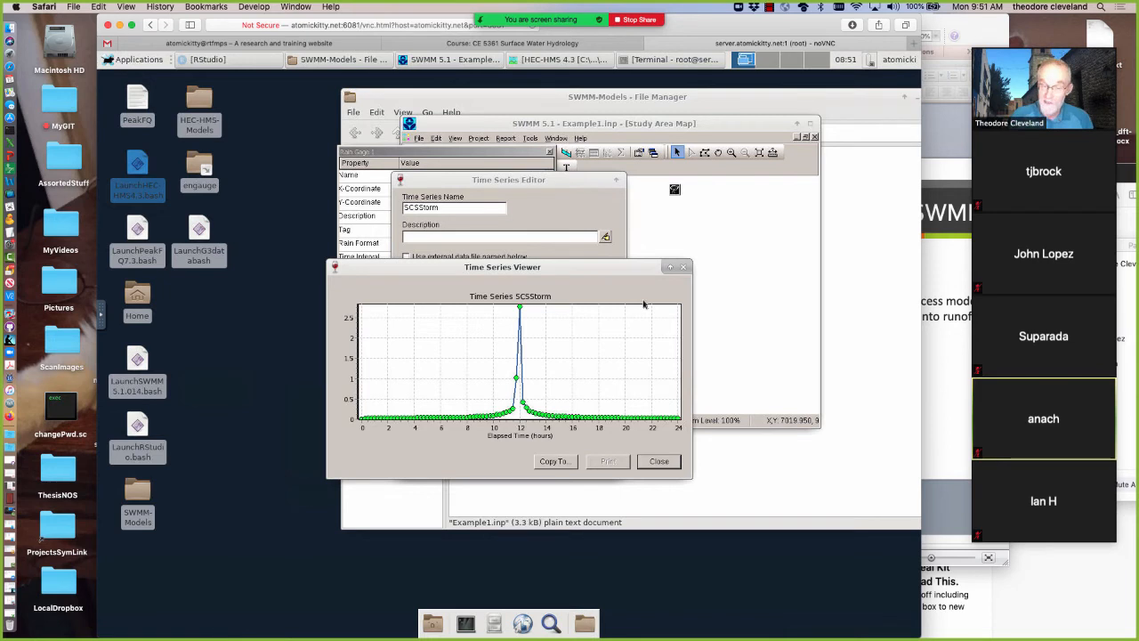
# Close the series plot, accept the SCSStorm time series entries, and save the Example1.inp project
pyautogui.click(659, 462)
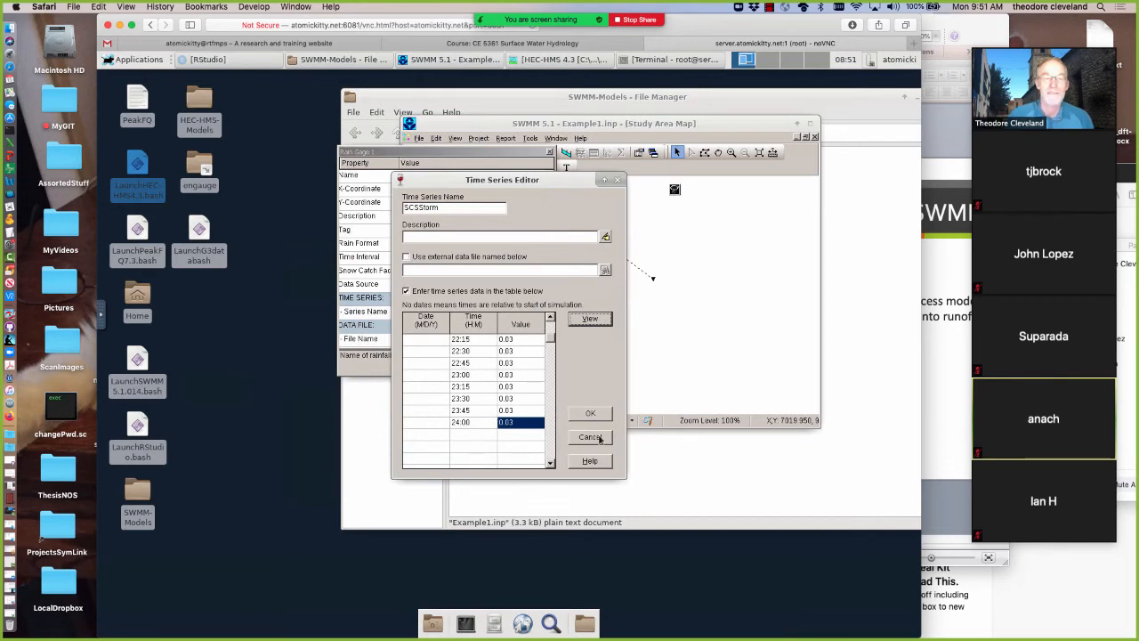
pyautogui.click(583, 414)
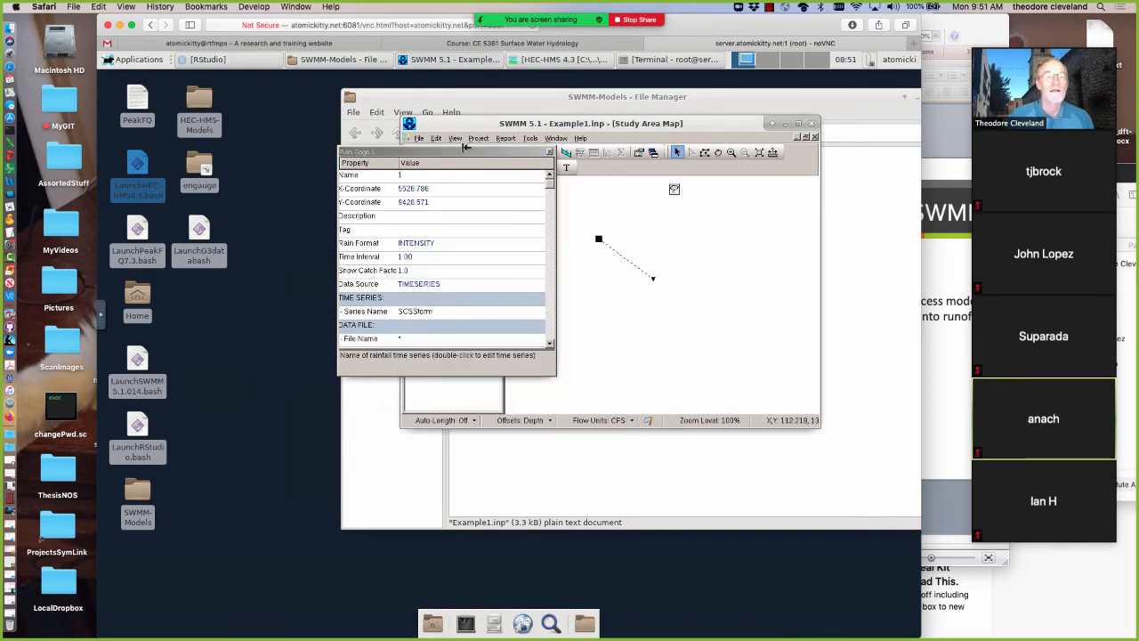
pyautogui.moveTo(477, 152); pyautogui.dragTo(498, 194)
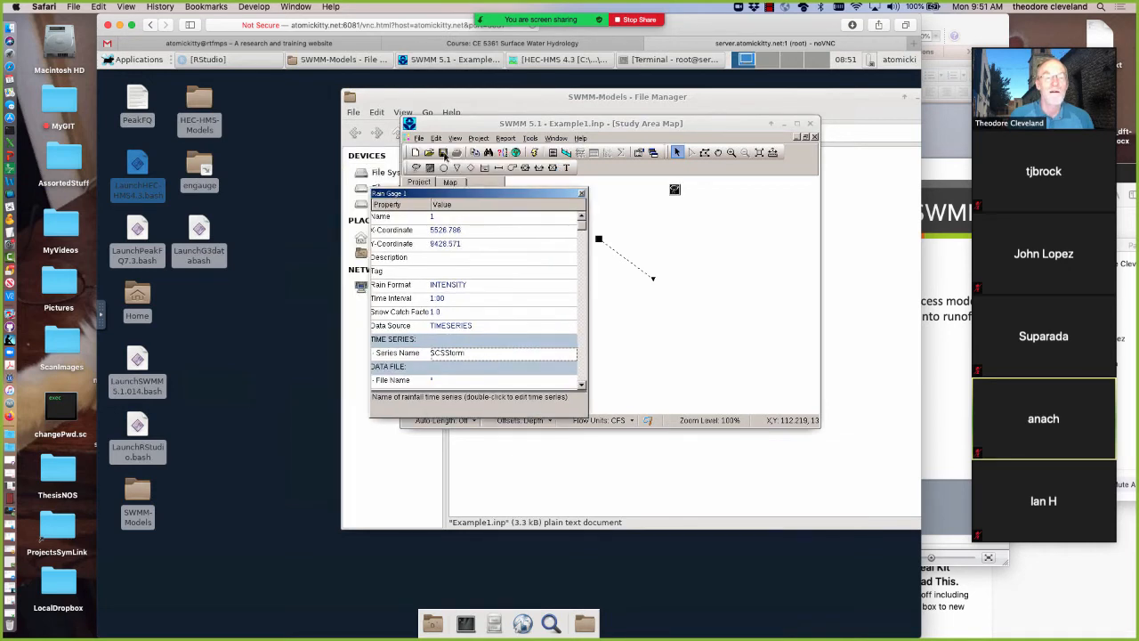
pyautogui.click(443, 153)
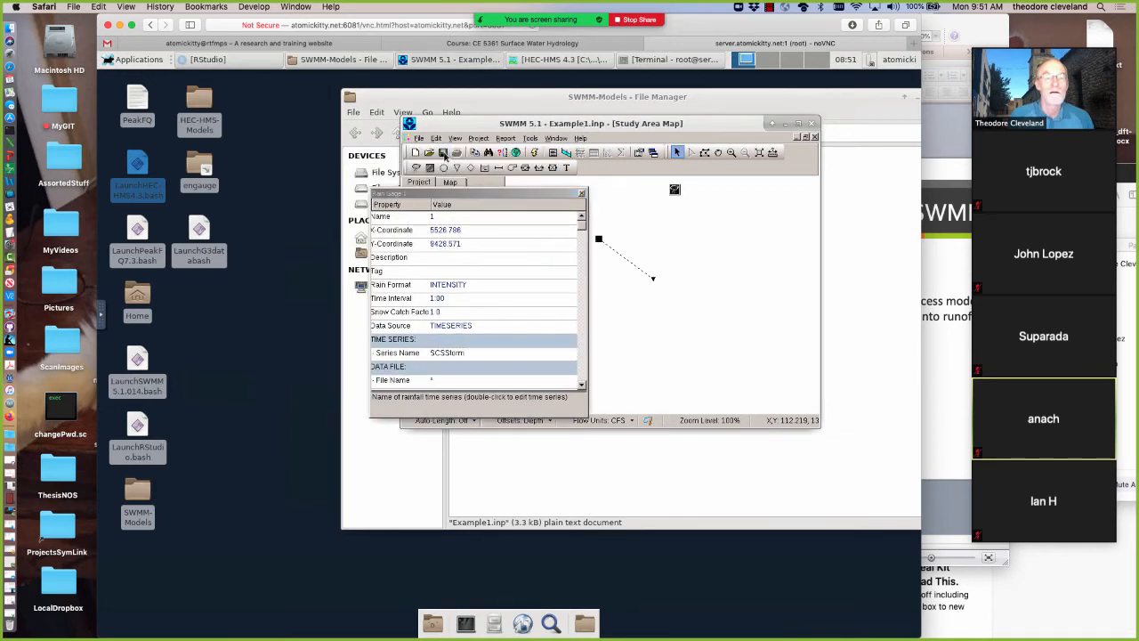
# Set the rain gage's recording time interval to 0:15, save the project, and close the gage's properties
pyautogui.click(457, 301)
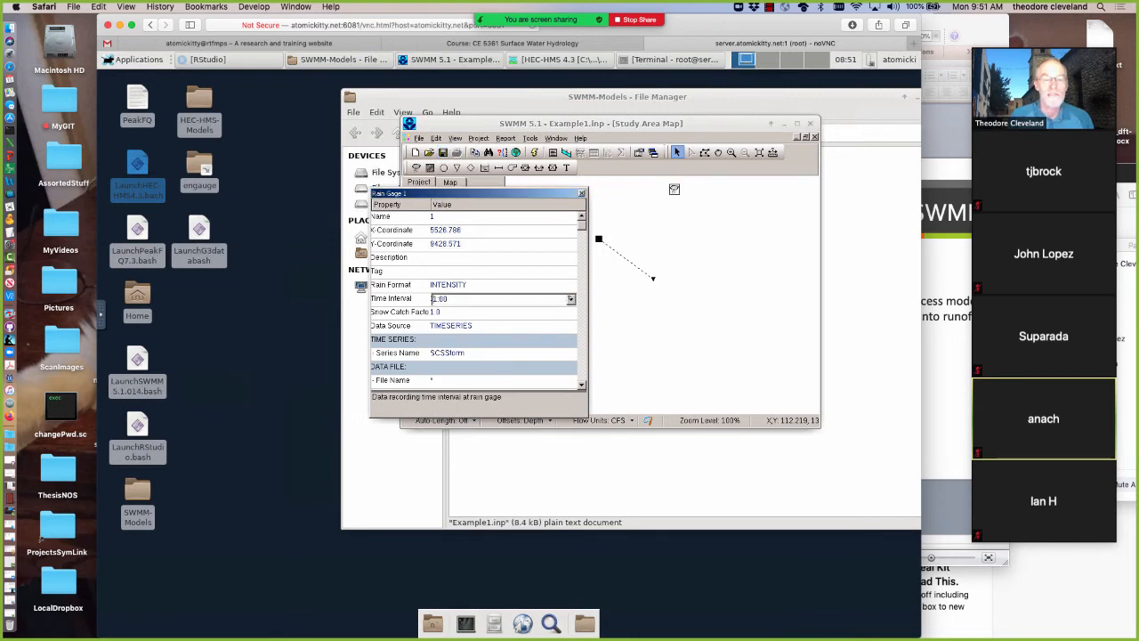
pyautogui.click(570, 302)
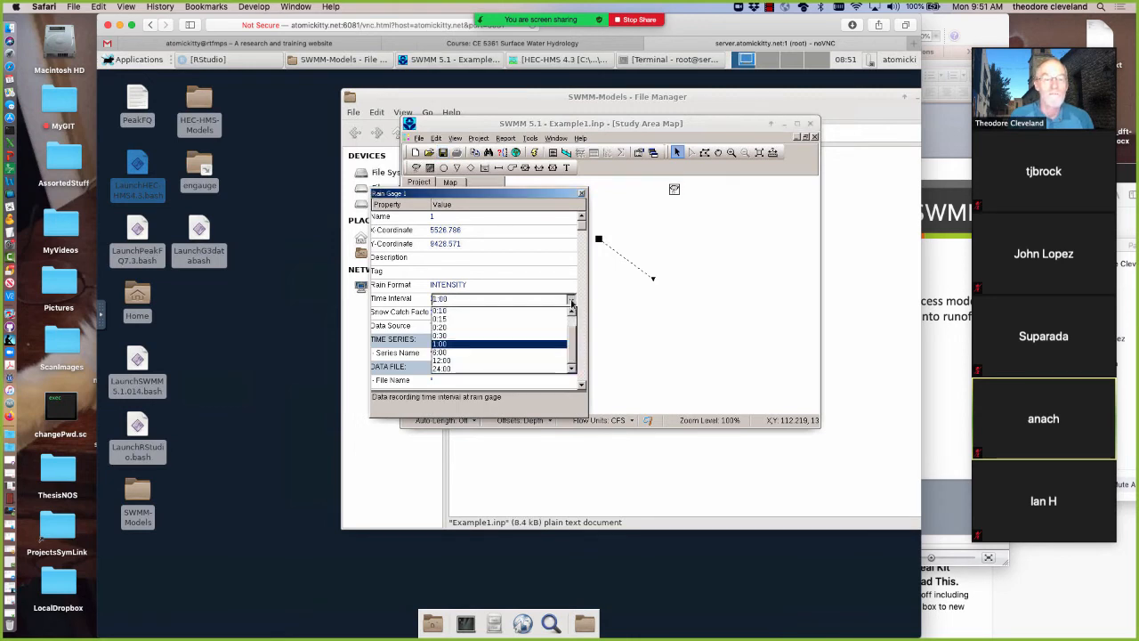
pyautogui.click(459, 321)
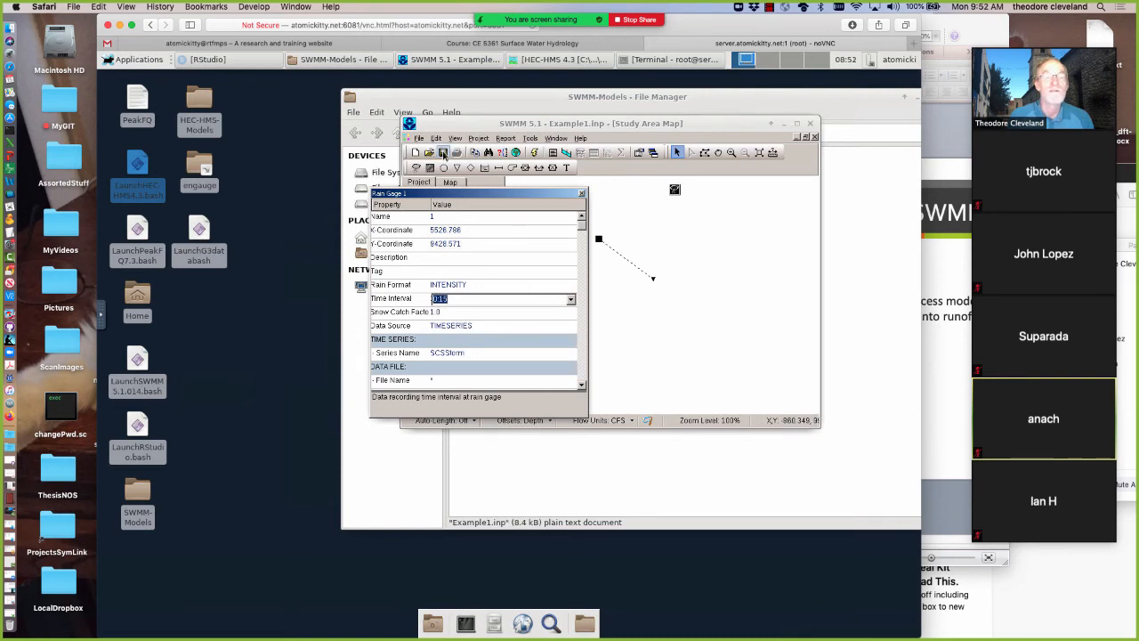
pyautogui.click(443, 153)
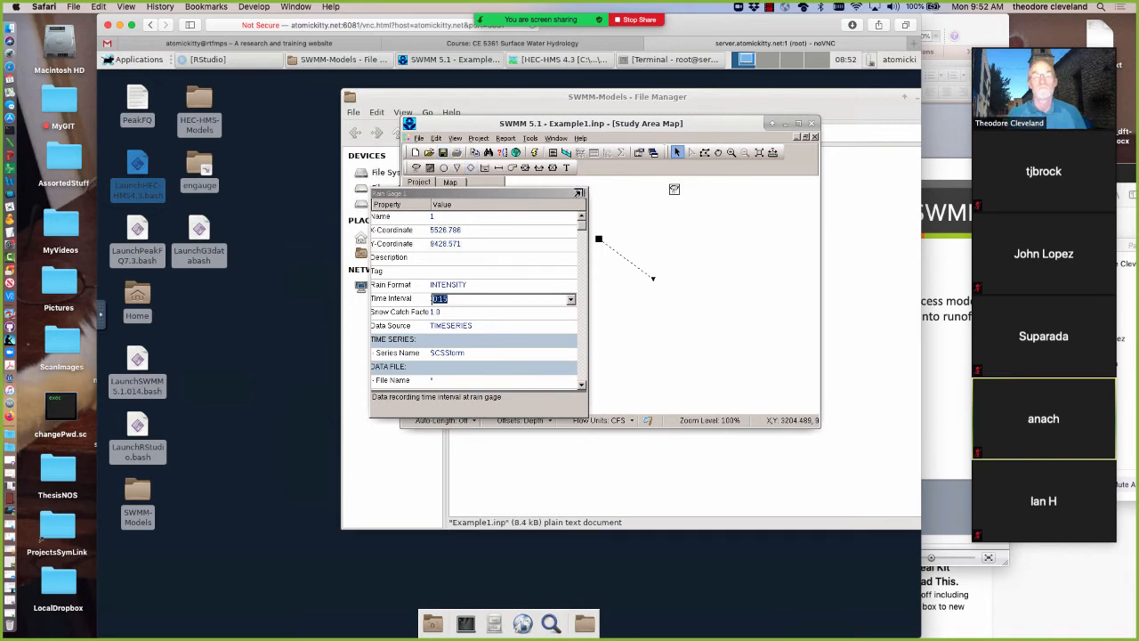
pyautogui.click(581, 193)
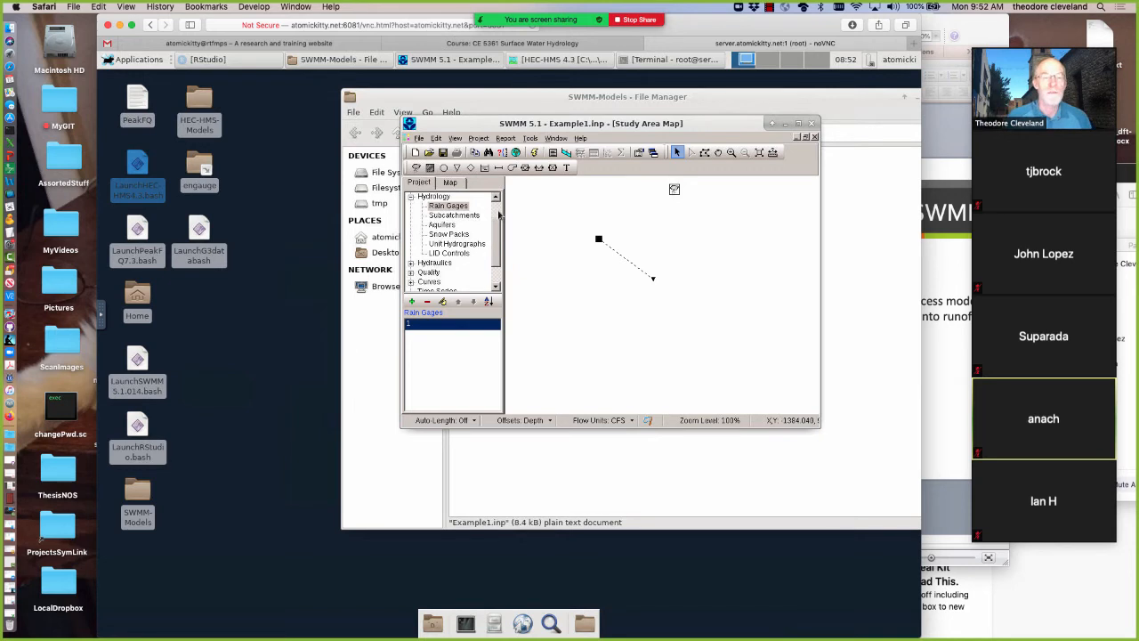
# In the simulation date options, set the end of analysis to 06/16/2020 at 00:00 and accept the change
pyautogui.scroll(1, 496, 203)
pyautogui.scroll(2, 435, 223)
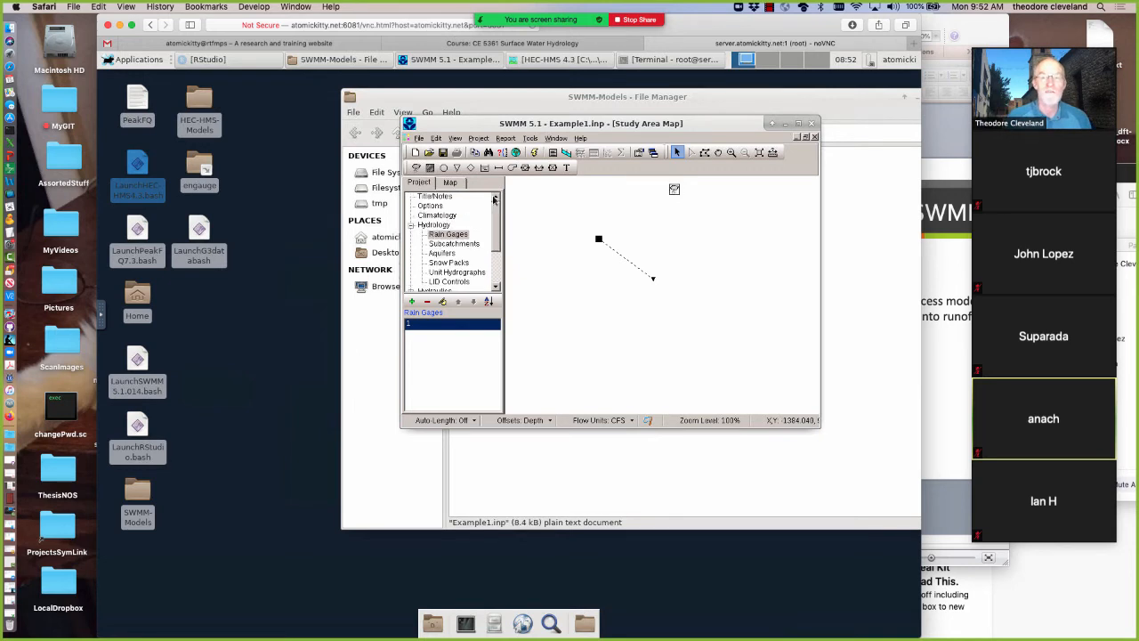
pyautogui.click(430, 205)
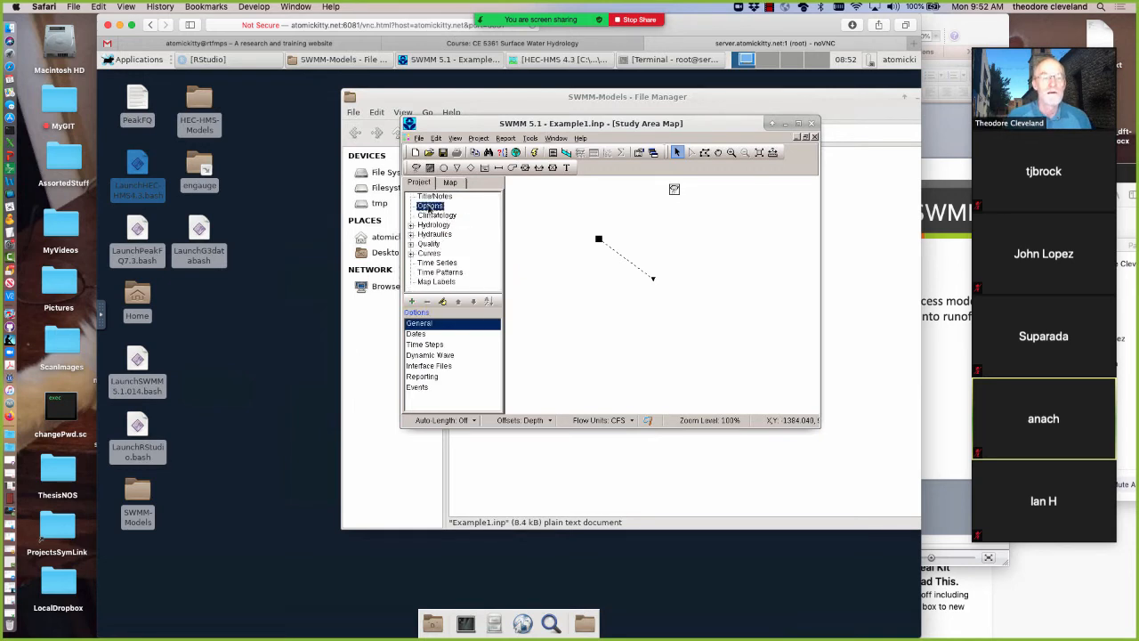
pyautogui.click(418, 333)
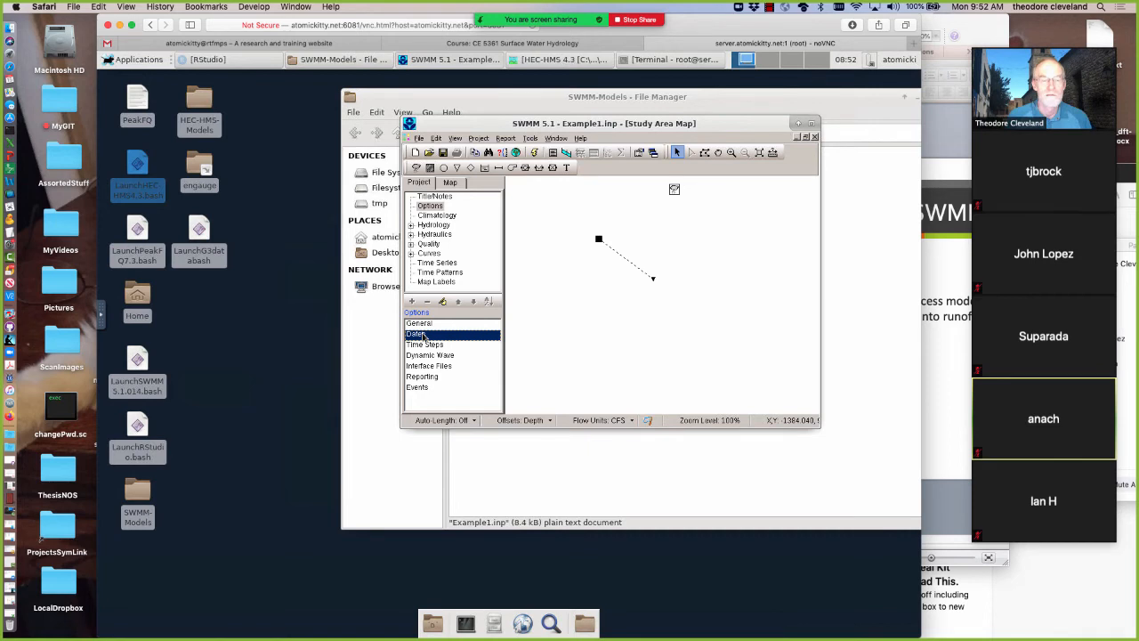
pyautogui.doubleClick(424, 336)
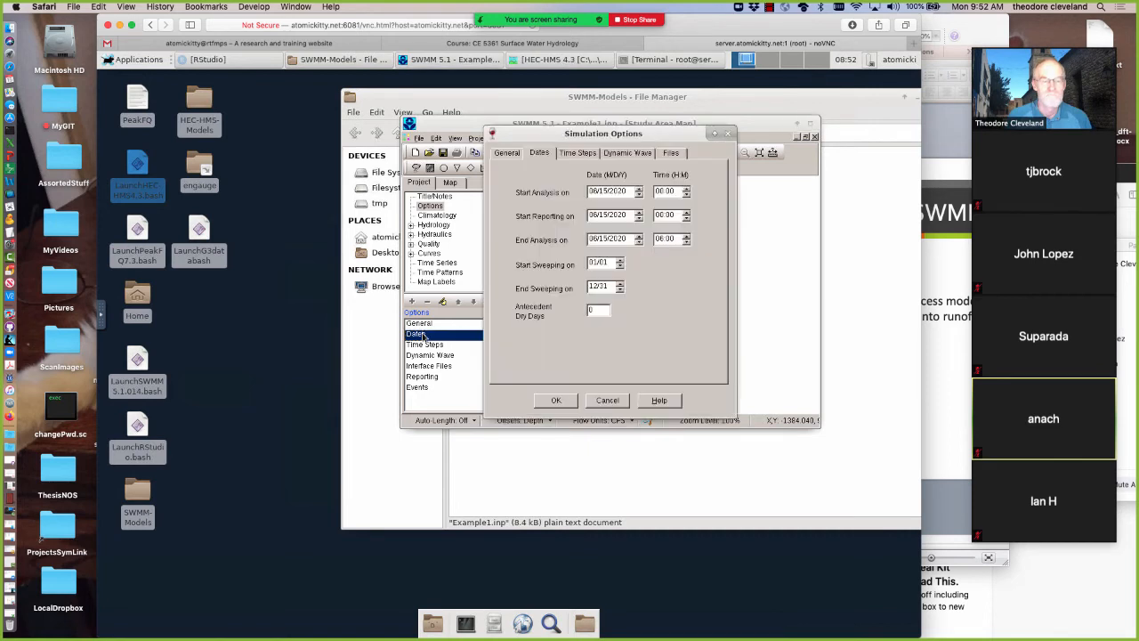
pyautogui.doubleClick(662, 240)
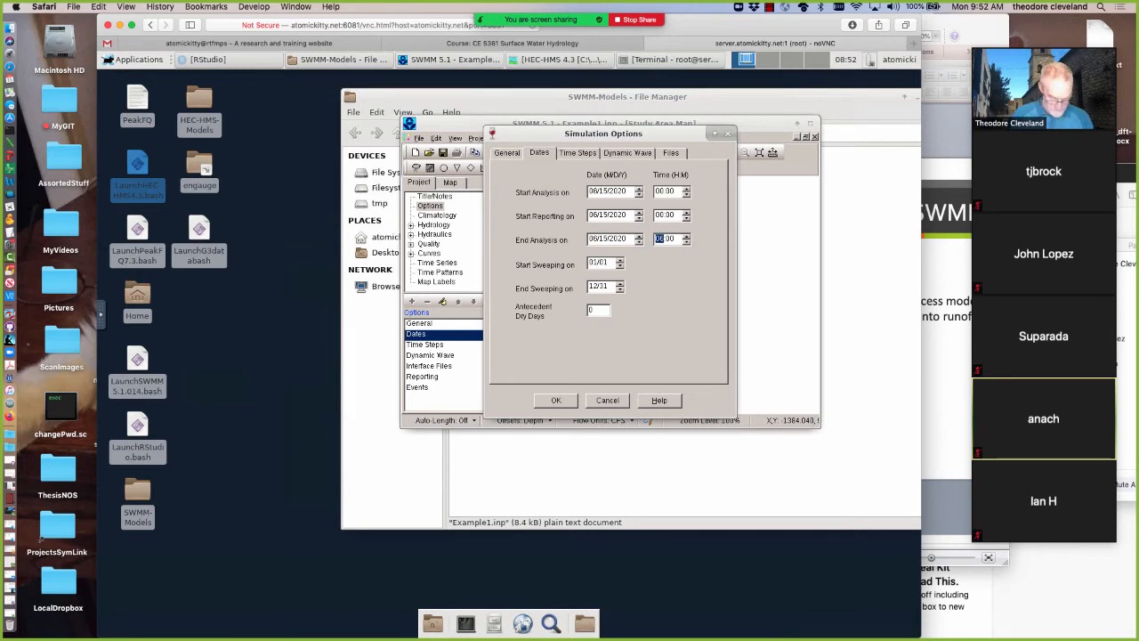
pyautogui.click(673, 240)
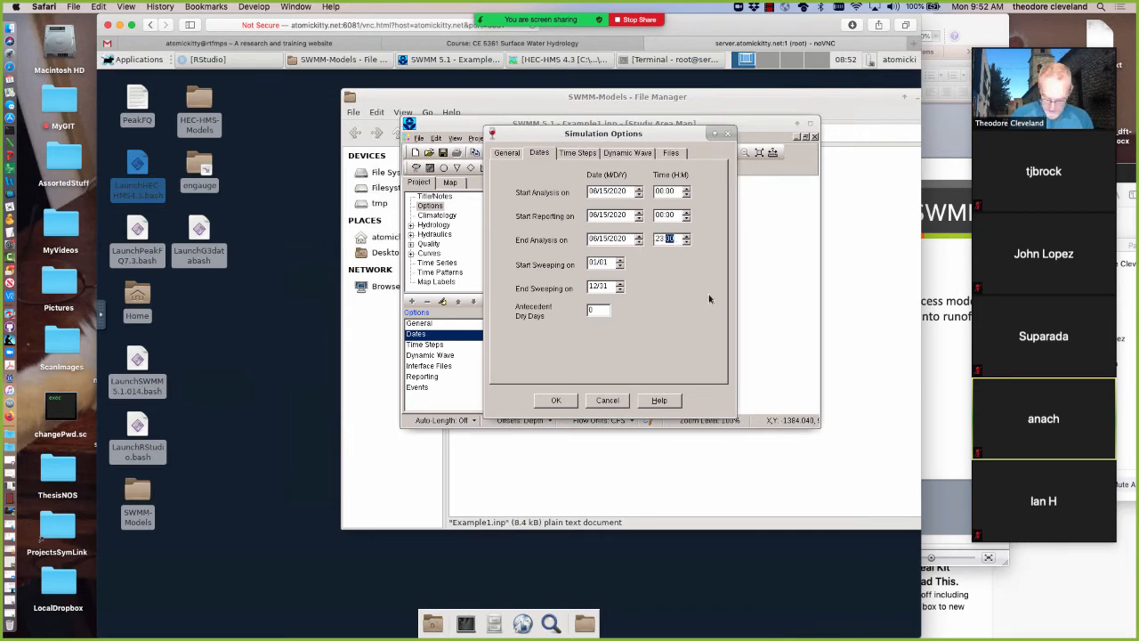
pyautogui.press('Left')
pyautogui.write('00')
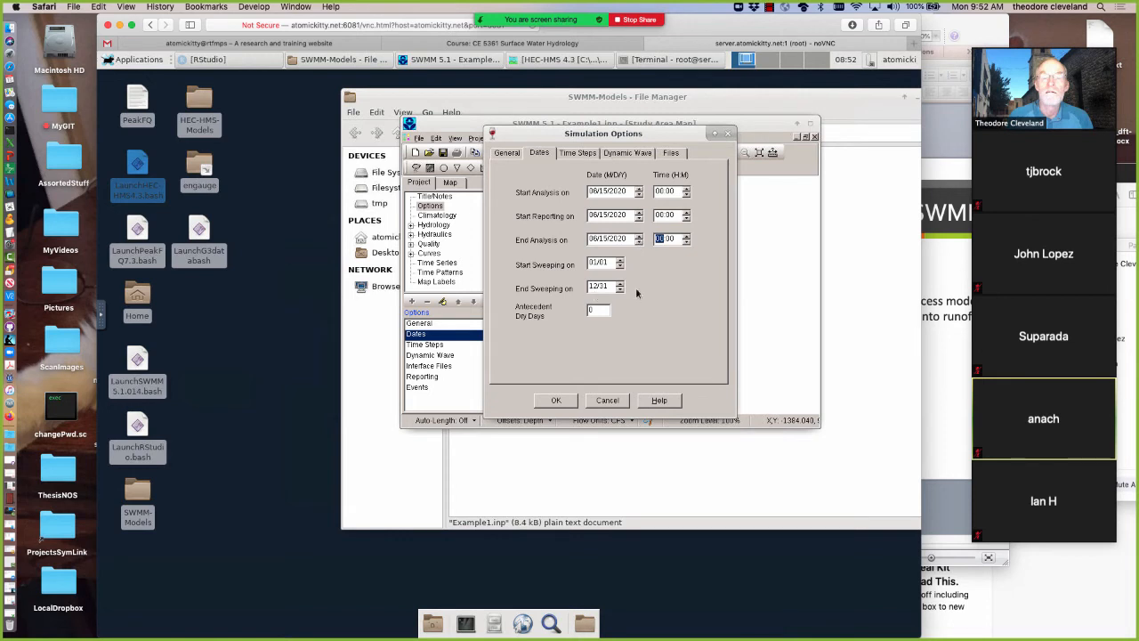
pyautogui.doubleClick(605, 242)
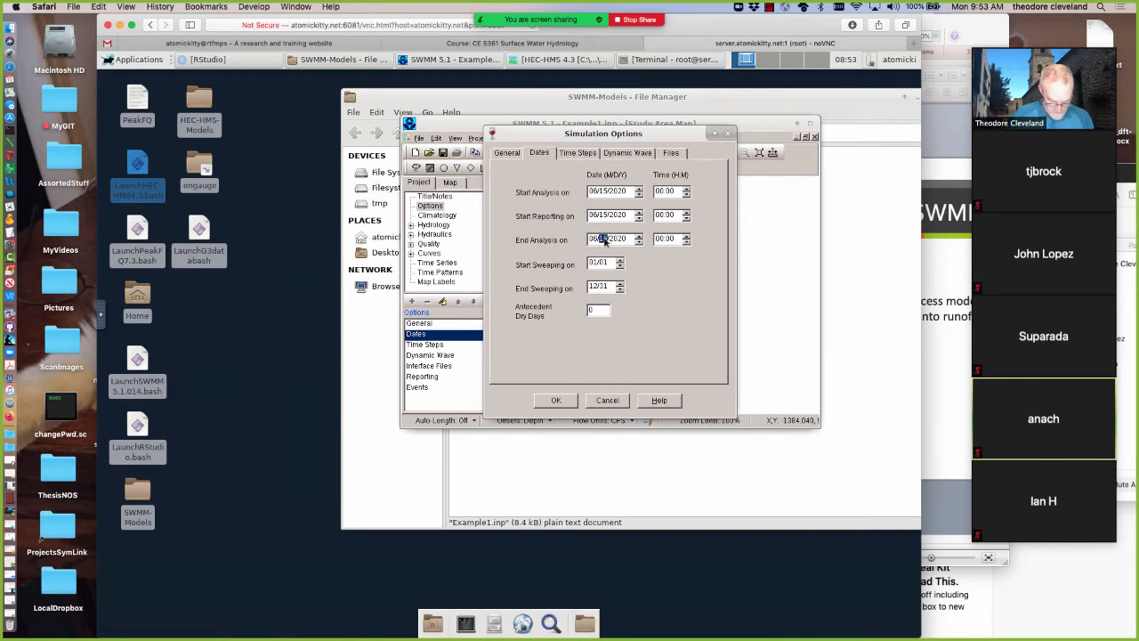
pyautogui.write('16')
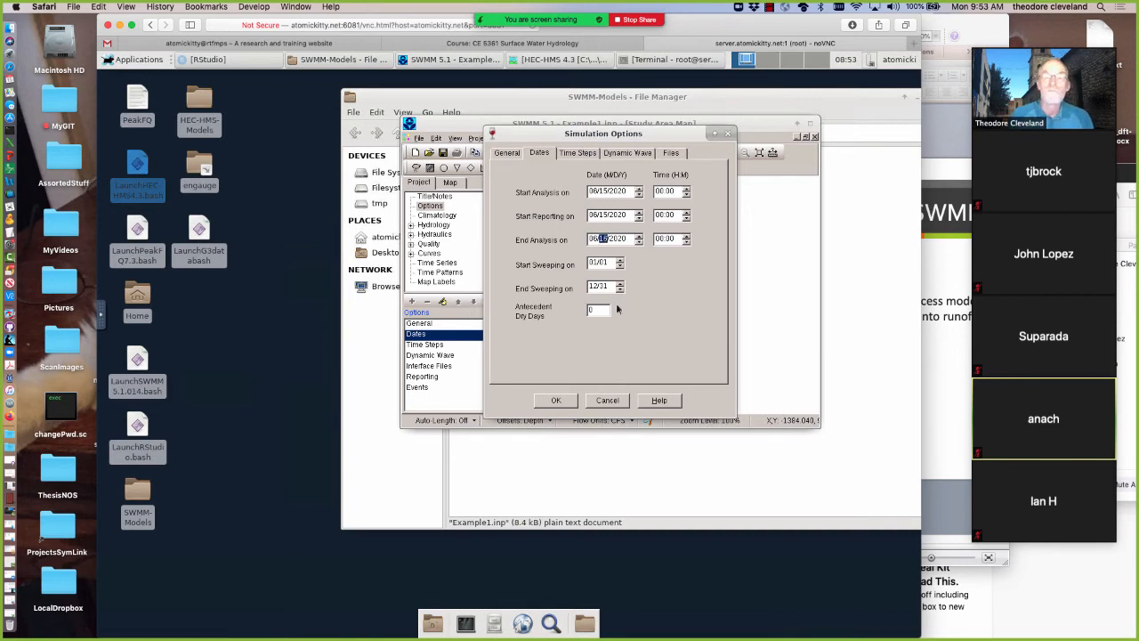
pyautogui.click(548, 402)
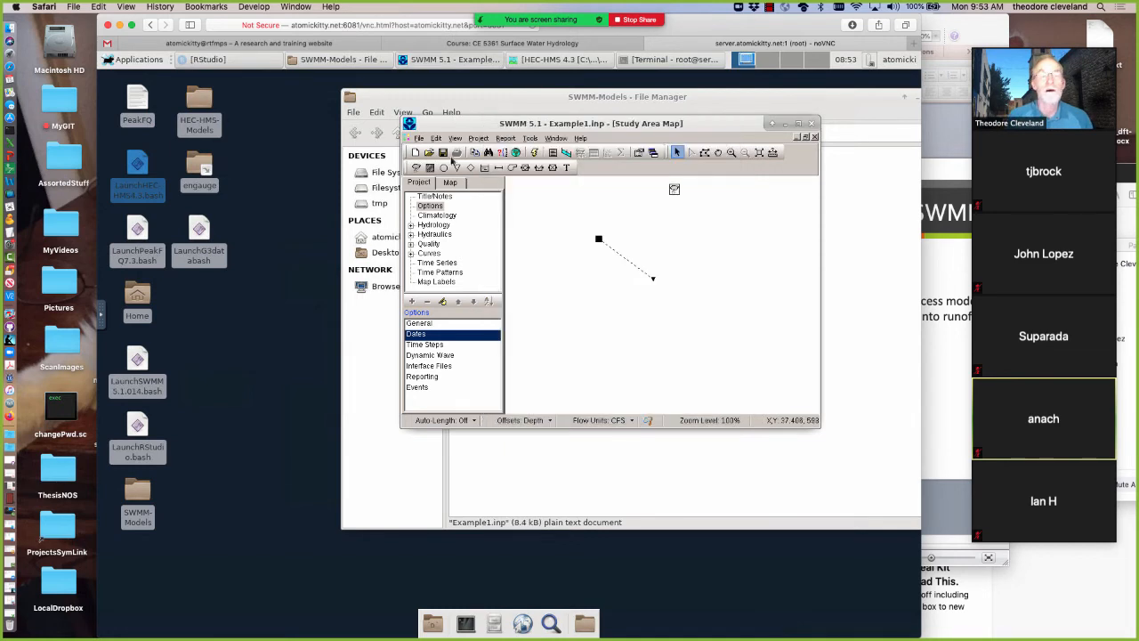
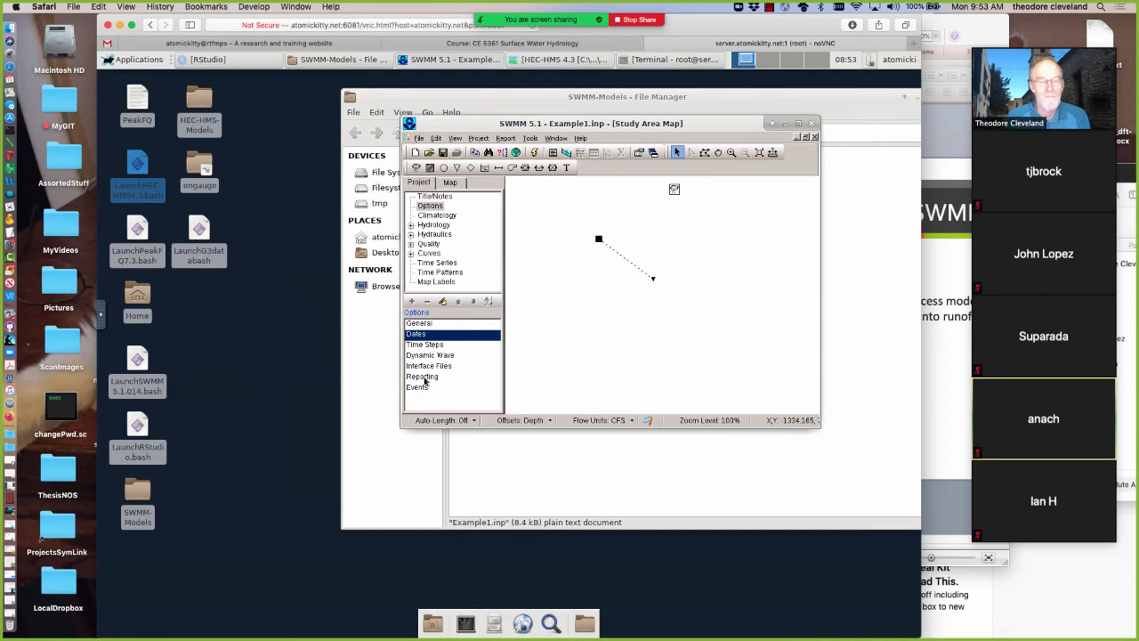
# Review the reporting options and the simulation time steps, then close both option dialogs
pyautogui.doubleClick(424, 381)
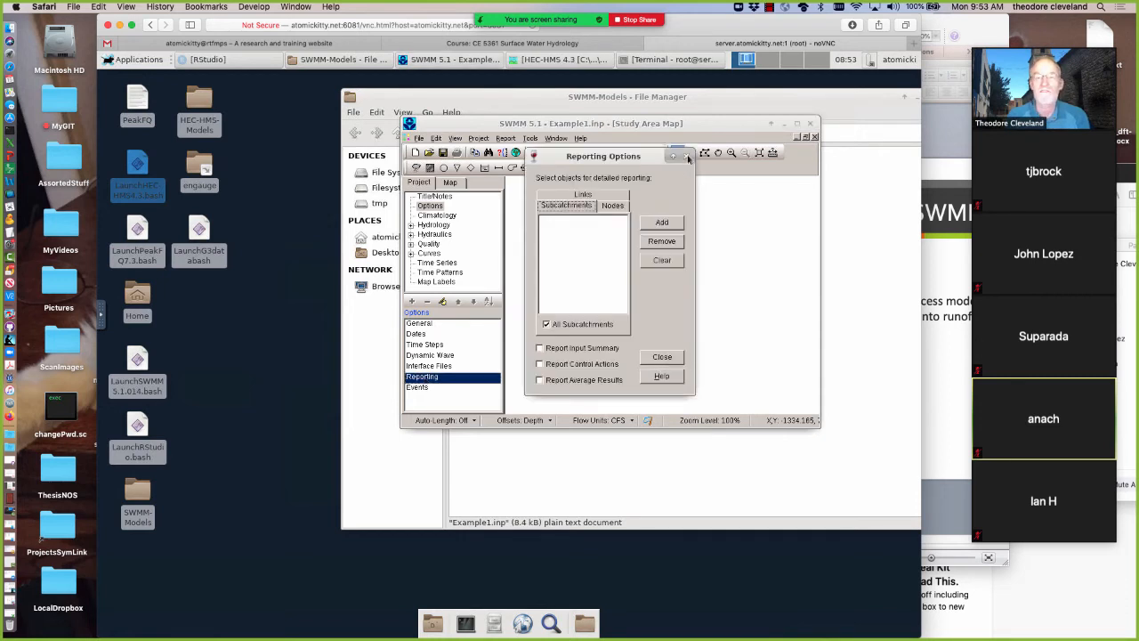
pyautogui.doubleClick(432, 347)
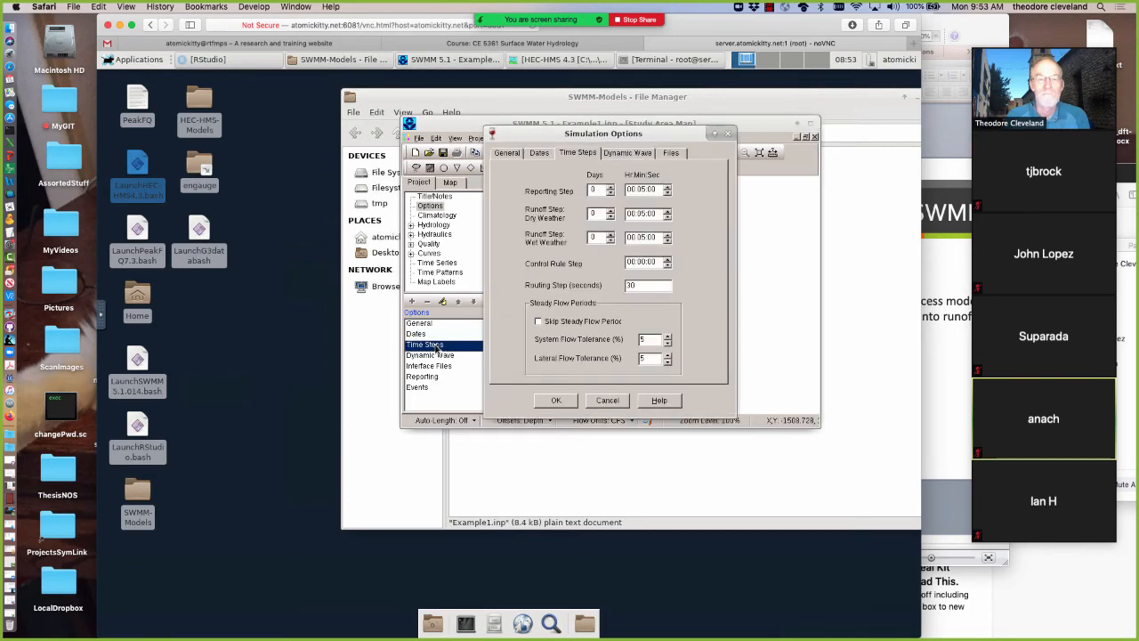
pyautogui.click(556, 401)
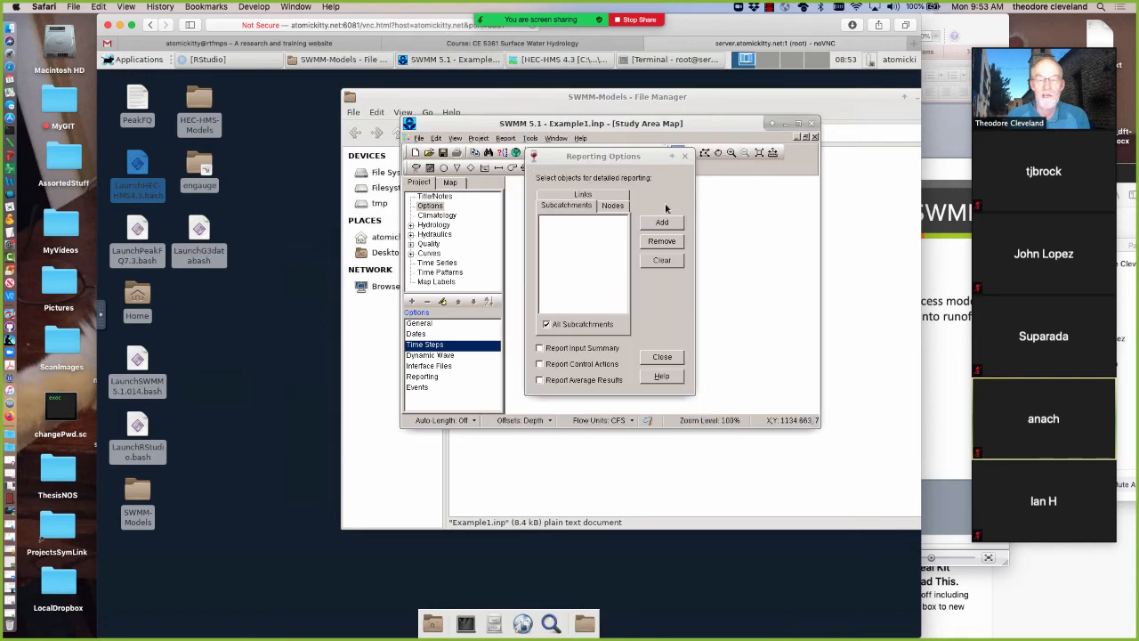
pyautogui.click(661, 358)
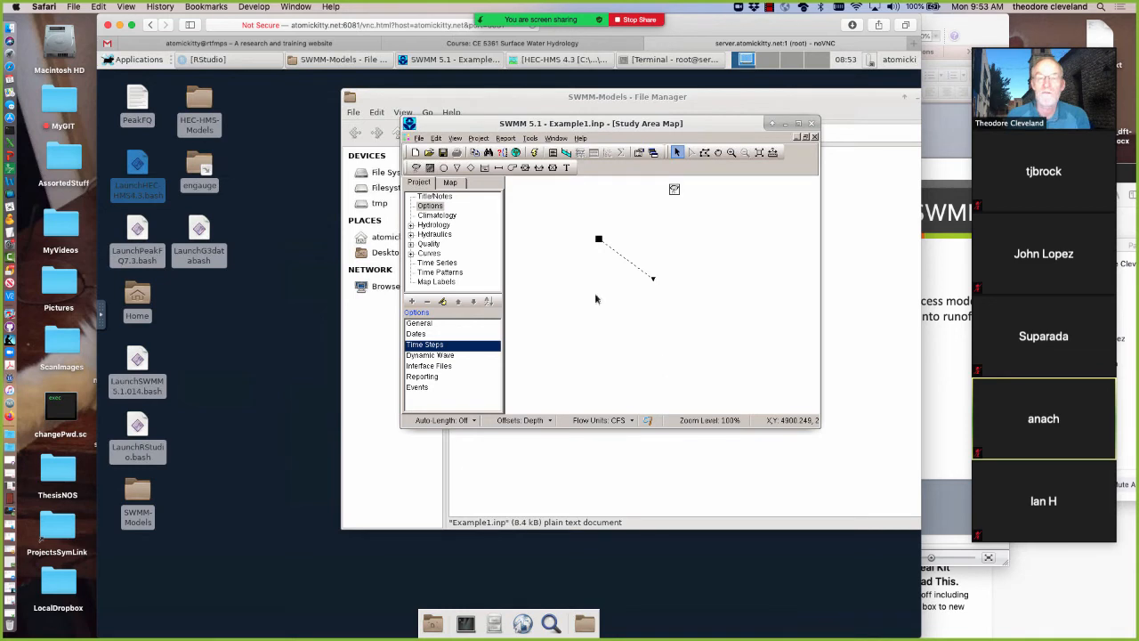
# Run the simulation and dismiss the run status report
pyautogui.click(535, 153)
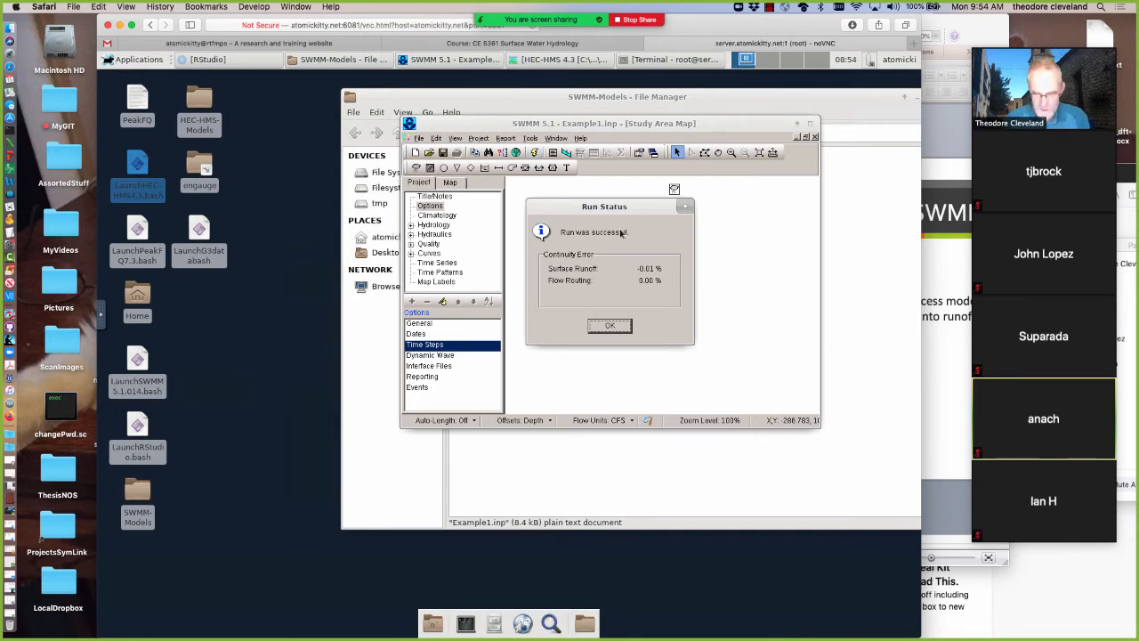
pyautogui.click(609, 327)
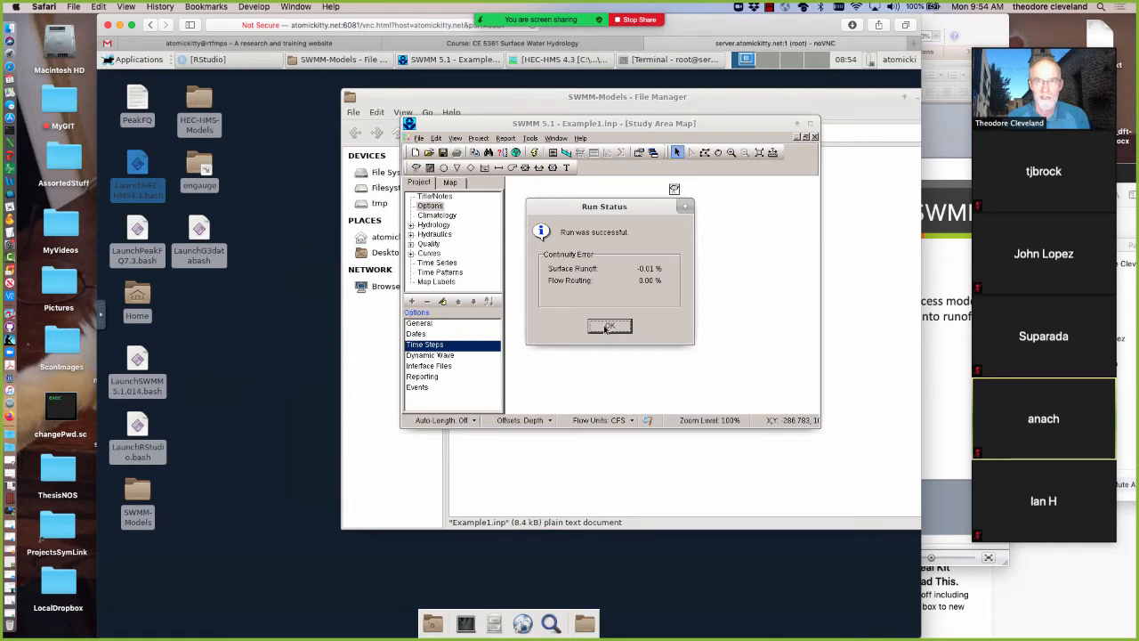
pyautogui.click(606, 329)
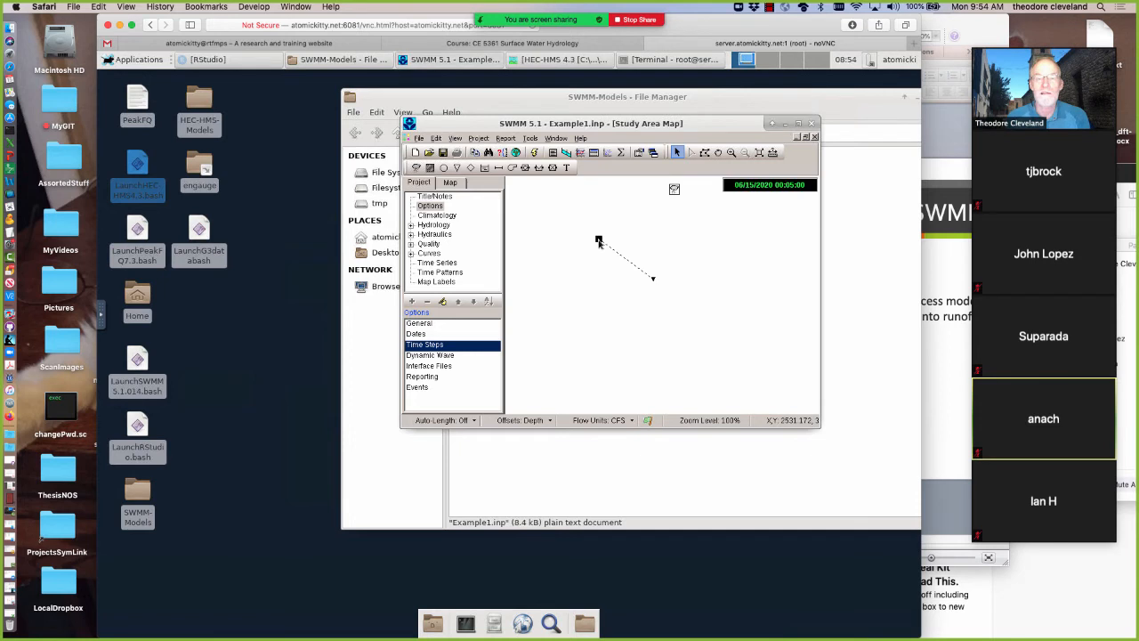
# Create a time series plot of Subcatchment 2 runoff against elapsed time for the whole simulation period
pyautogui.click(599, 242)
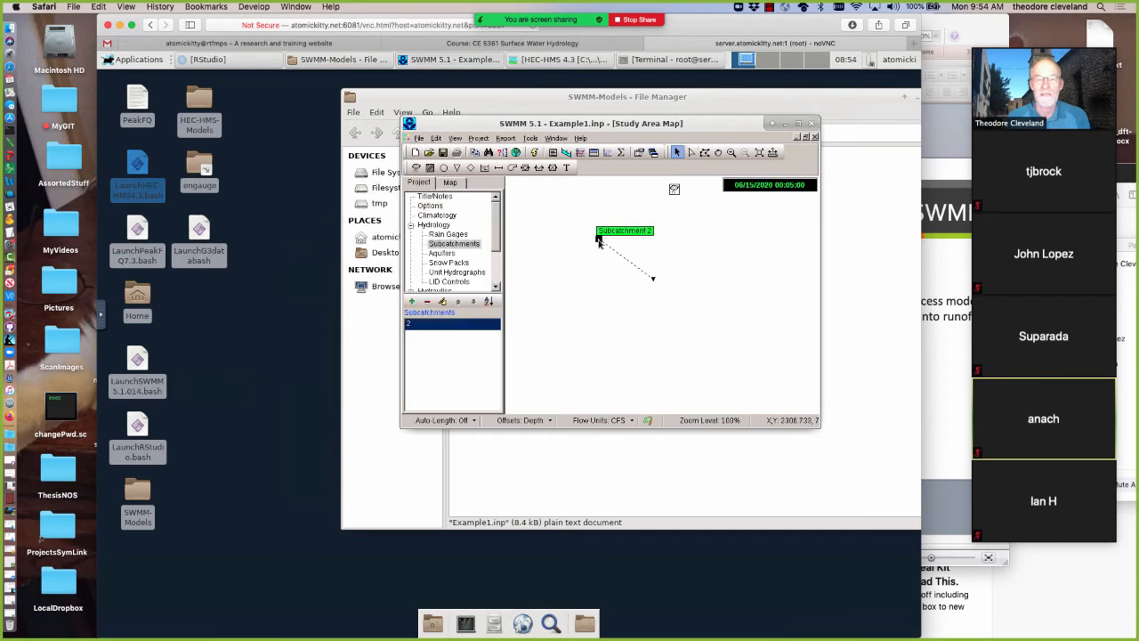
pyautogui.click(579, 152)
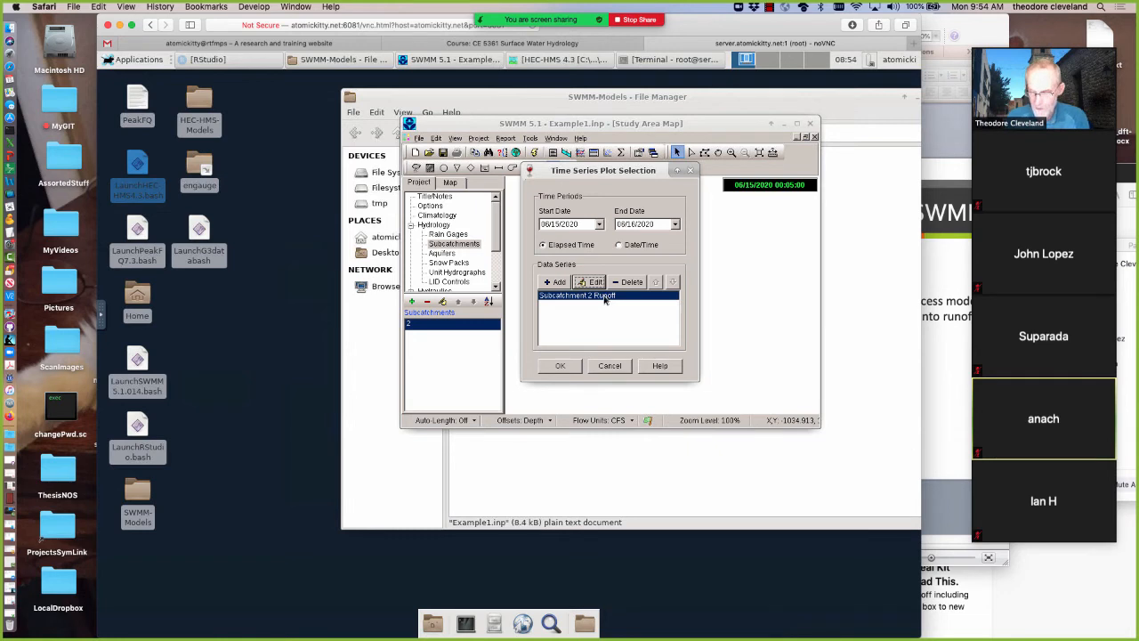
pyautogui.click(558, 366)
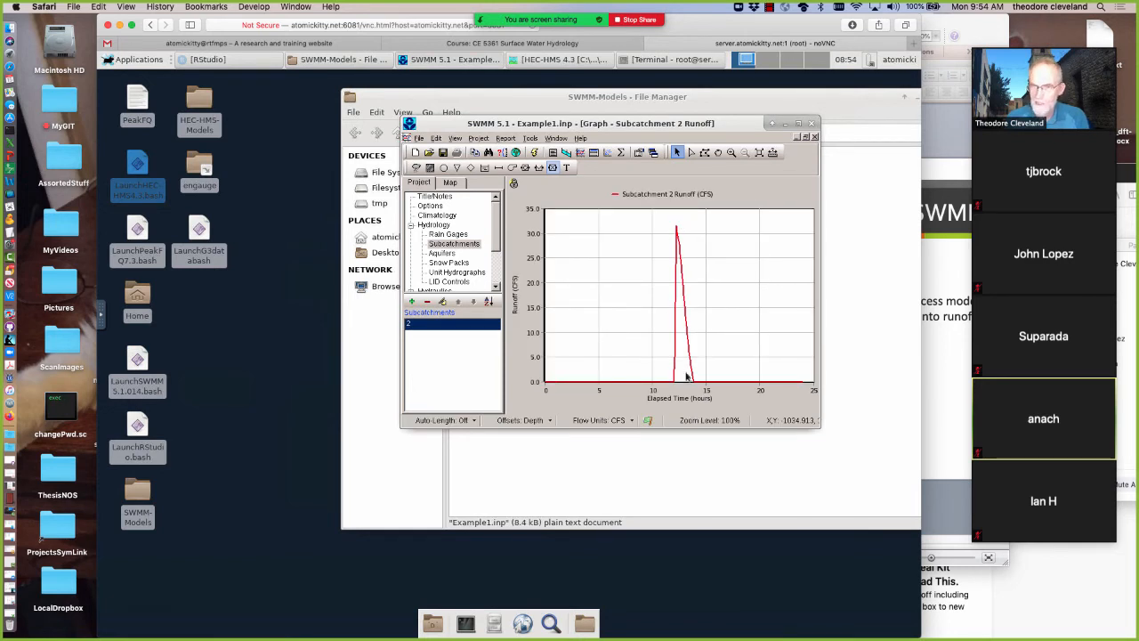
# Switch to HEC-HMS, close the Subbasin-1 time-series results table, and examine the Run 1 hydrograph's peak for comparison
pyautogui.click(548, 60)
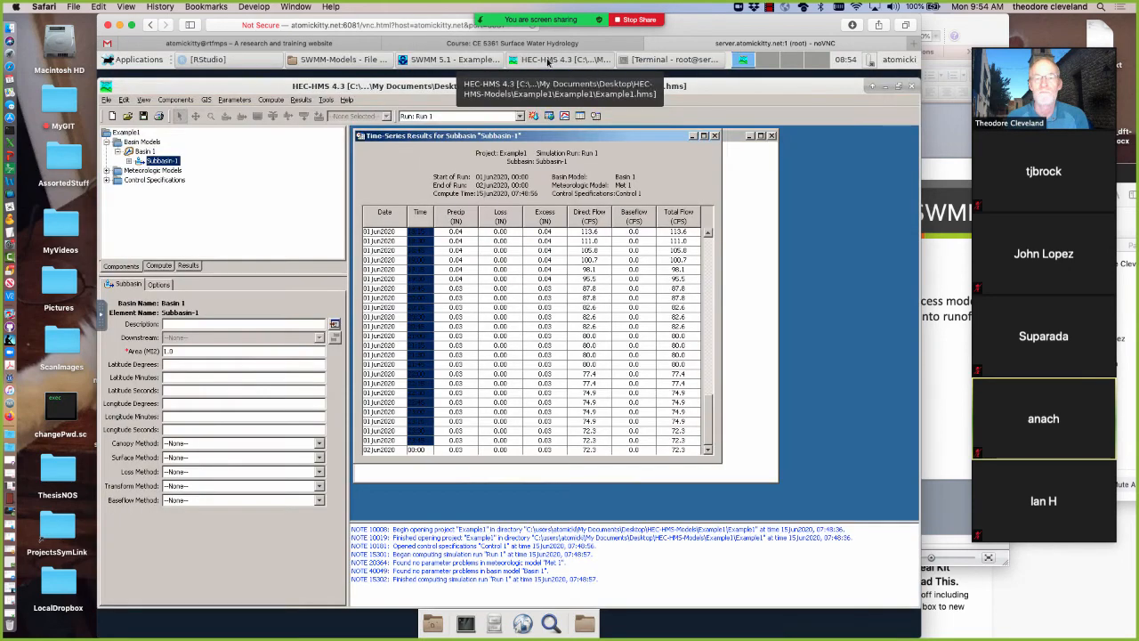
pyautogui.click(714, 137)
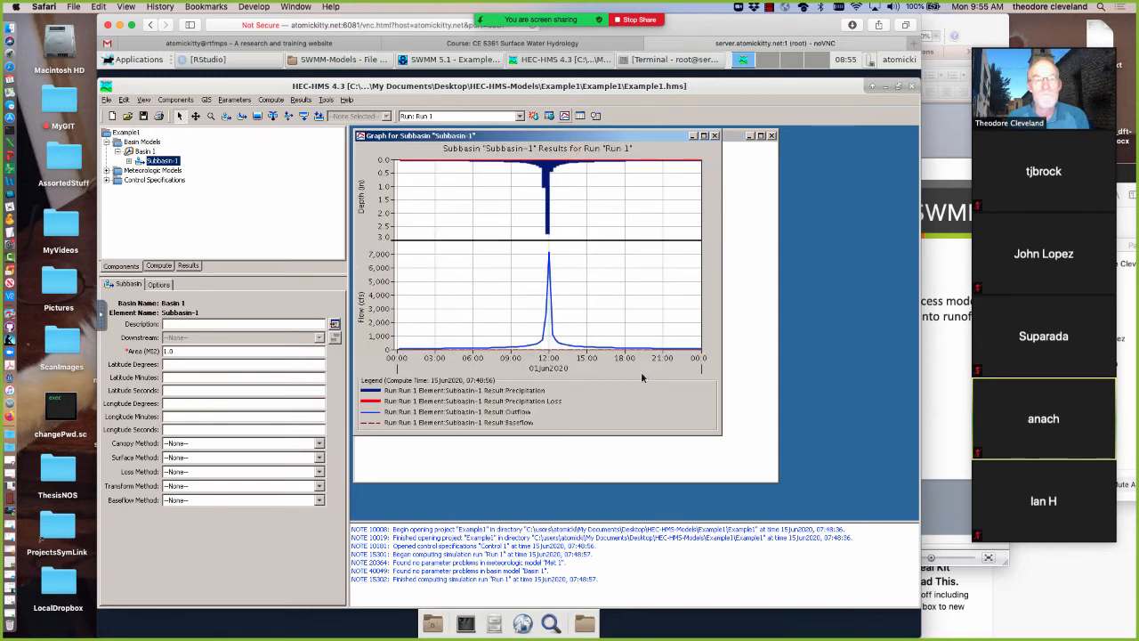
pyautogui.click(885, 88)
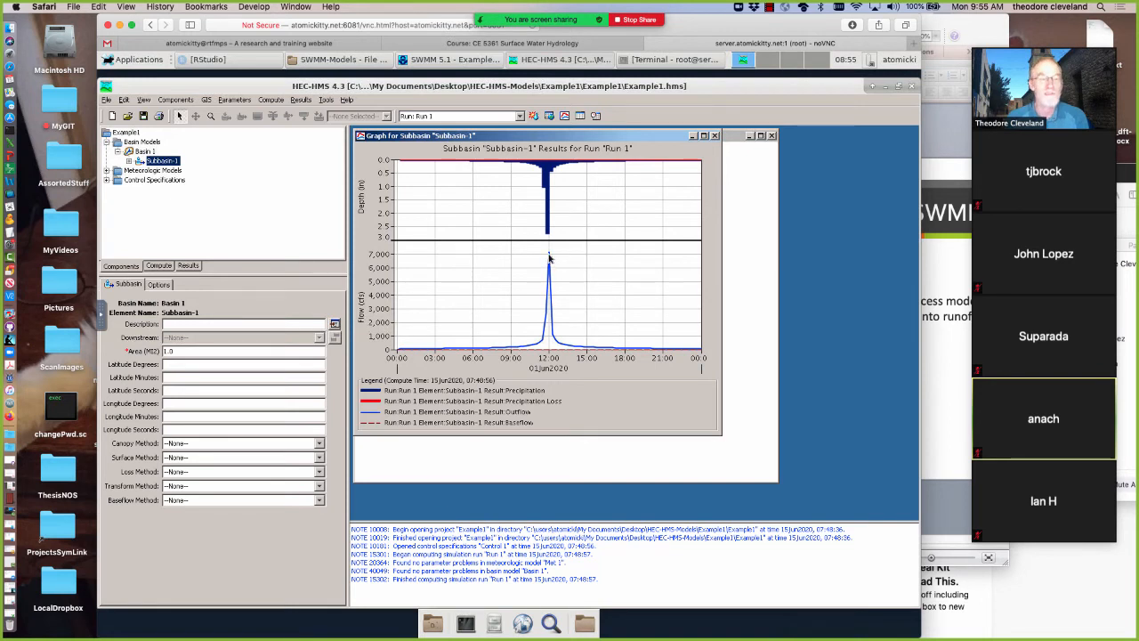
pyautogui.moveTo(549, 258)
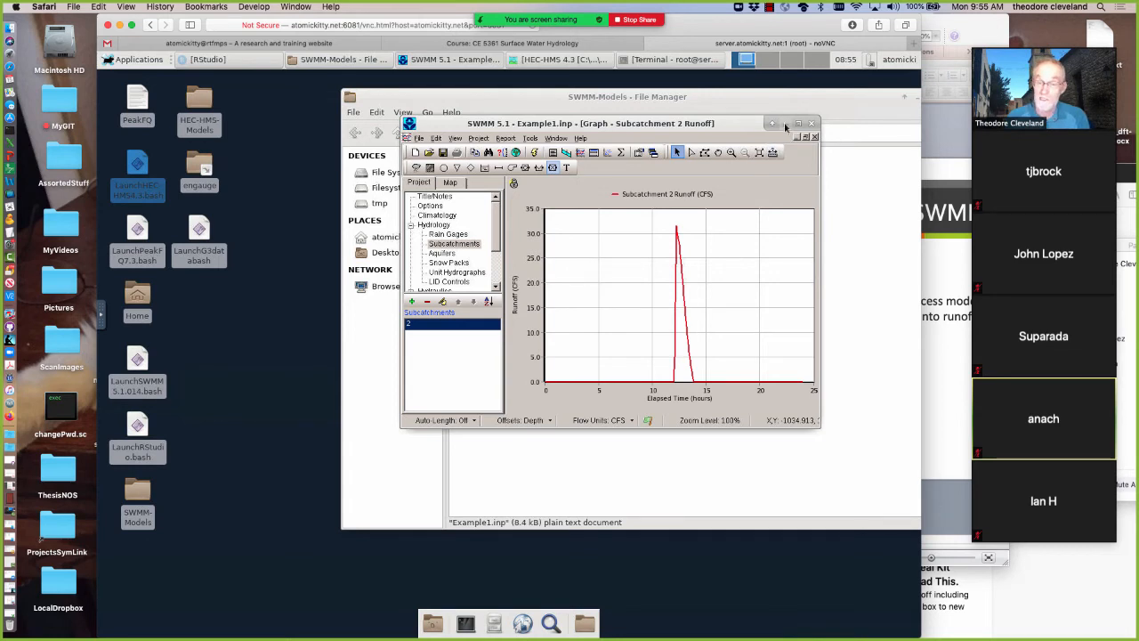
# Return to SWMM 5.1 and minimize the runoff graph to get back to the study area map
pyautogui.click(831, 351)
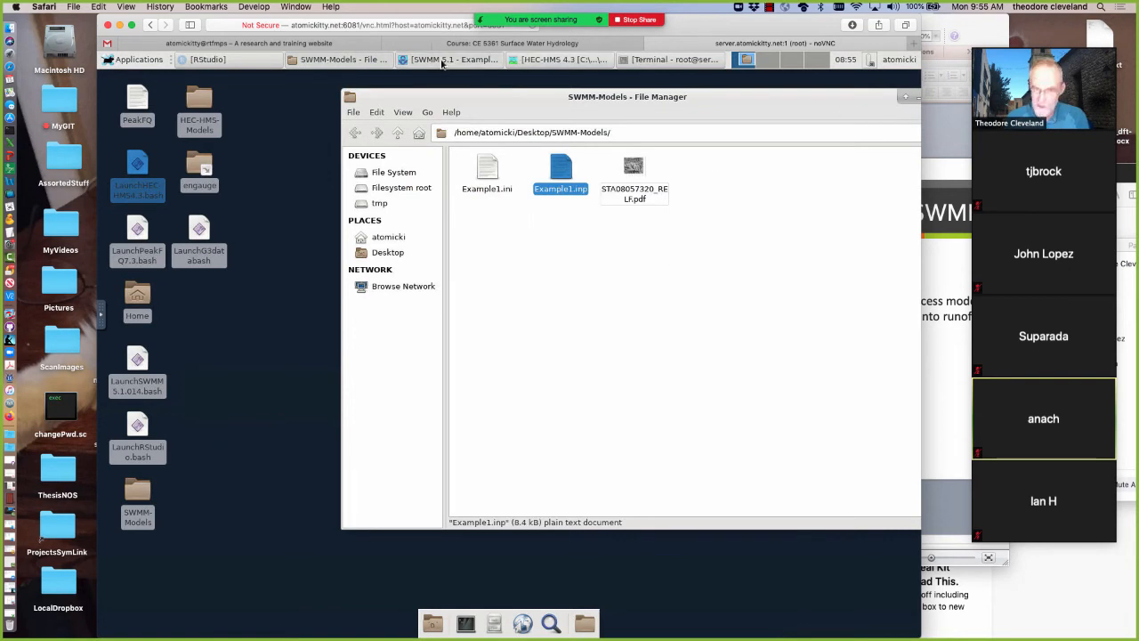
pyautogui.click(442, 62)
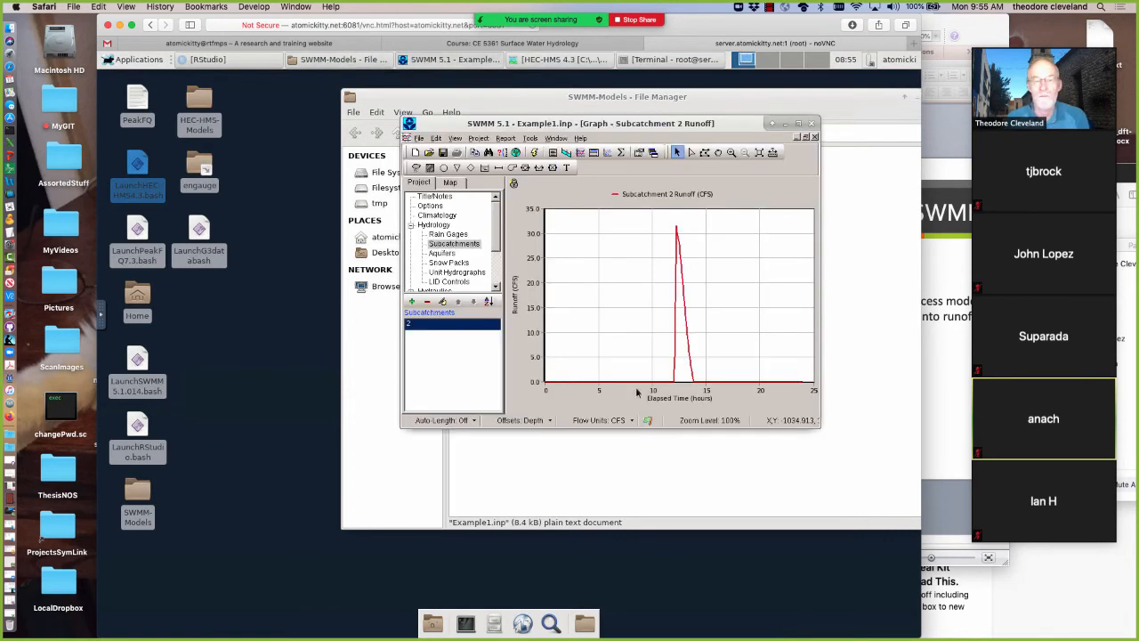
pyautogui.click(795, 138)
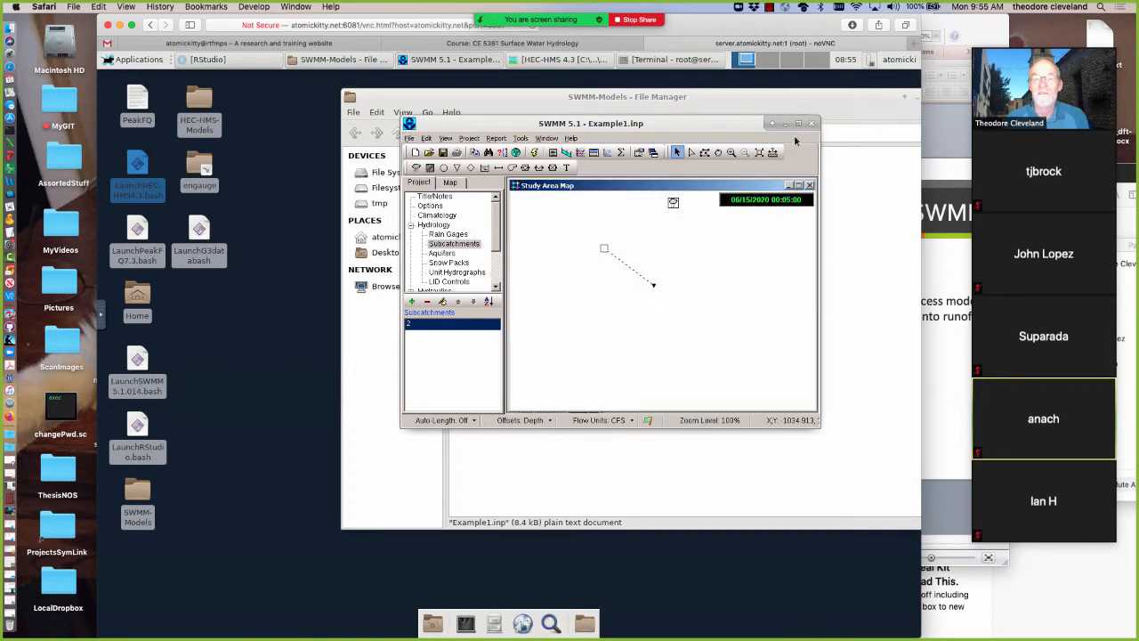
# Review Subcatchment 2's properties, set its %Zero-Imperv to 0, and close the properties
pyautogui.doubleClick(603, 251)
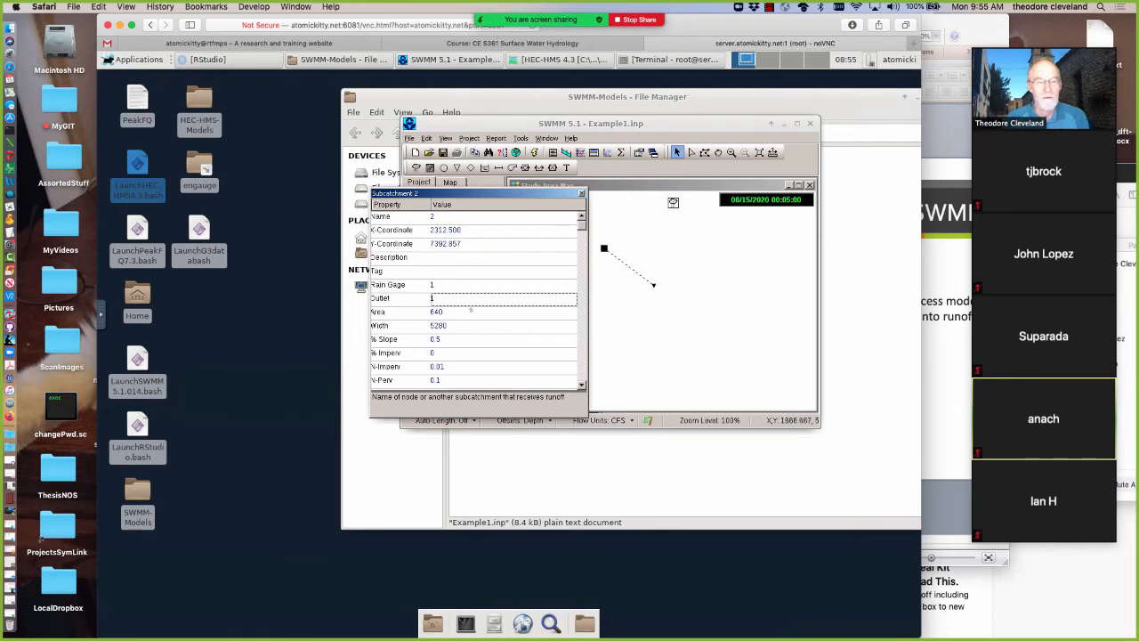
pyautogui.click(470, 310)
pyautogui.press('Down')
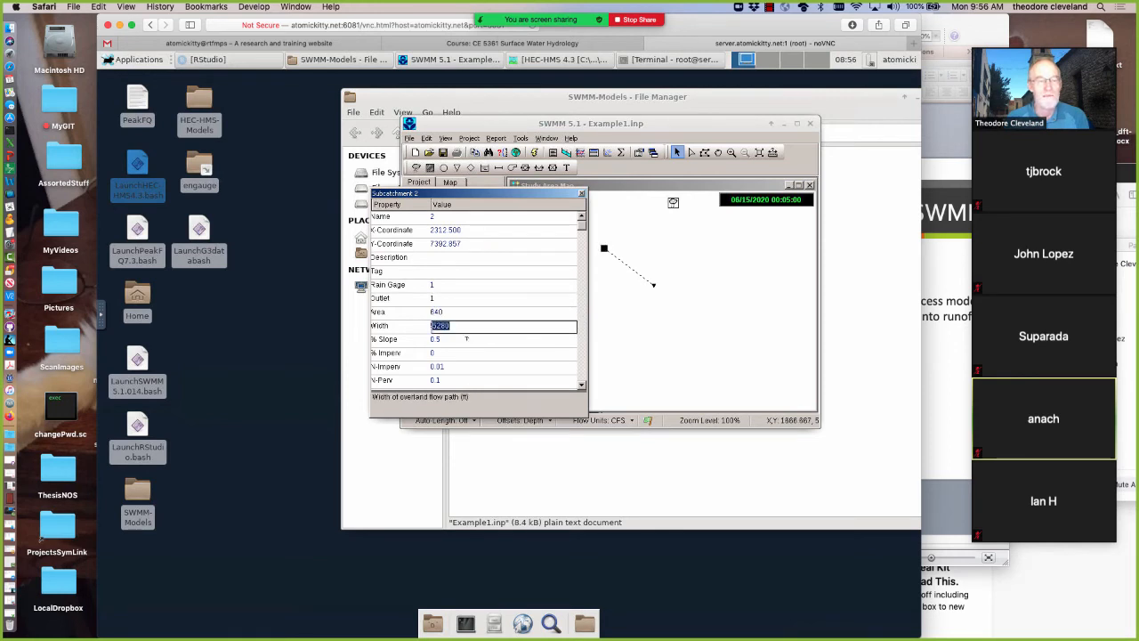
pyautogui.press('Down')
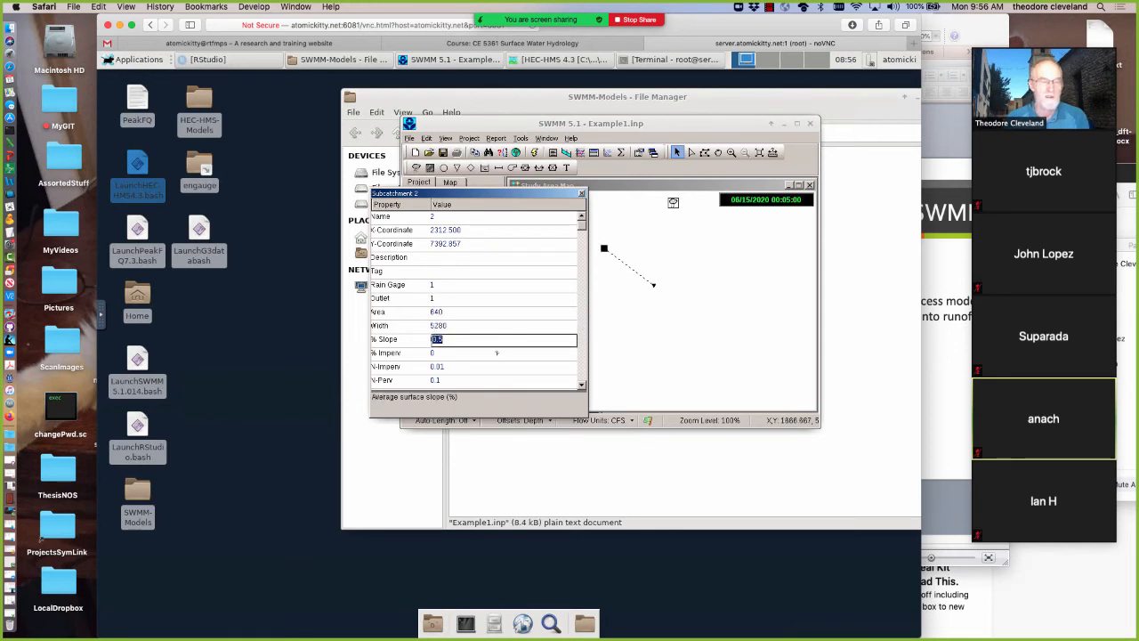
pyautogui.click(452, 381)
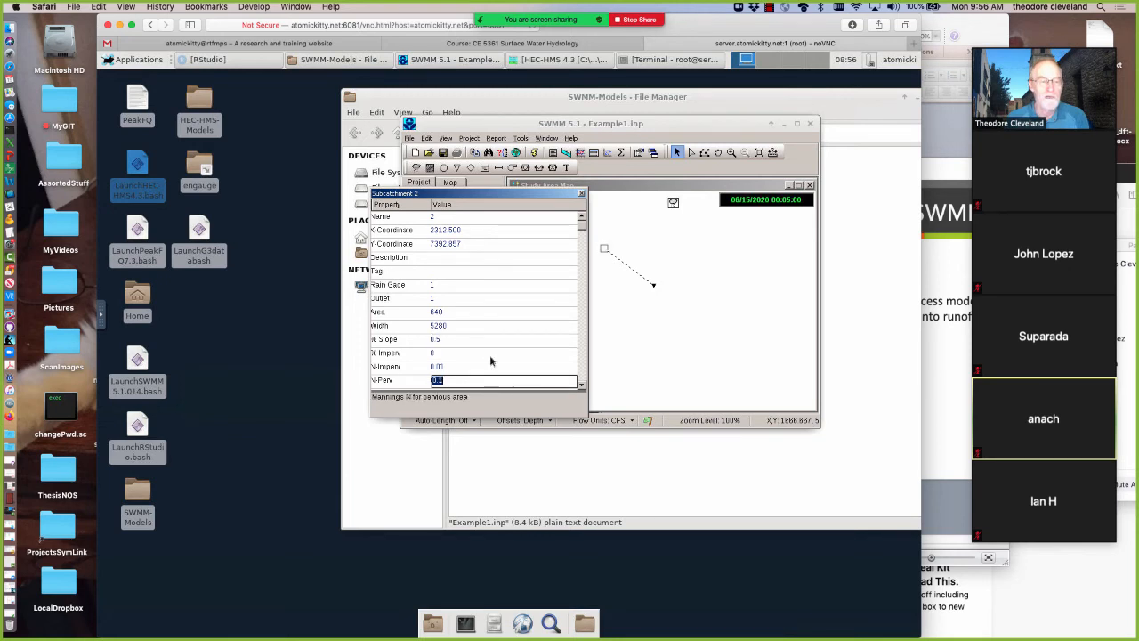
pyautogui.press('Down')
pyautogui.press('Down')
pyautogui.press('Down')
pyautogui.press('Down')
pyautogui.press('Down')
pyautogui.press('Down')
pyautogui.press('Down')
pyautogui.press('Down')
pyautogui.press('Down')
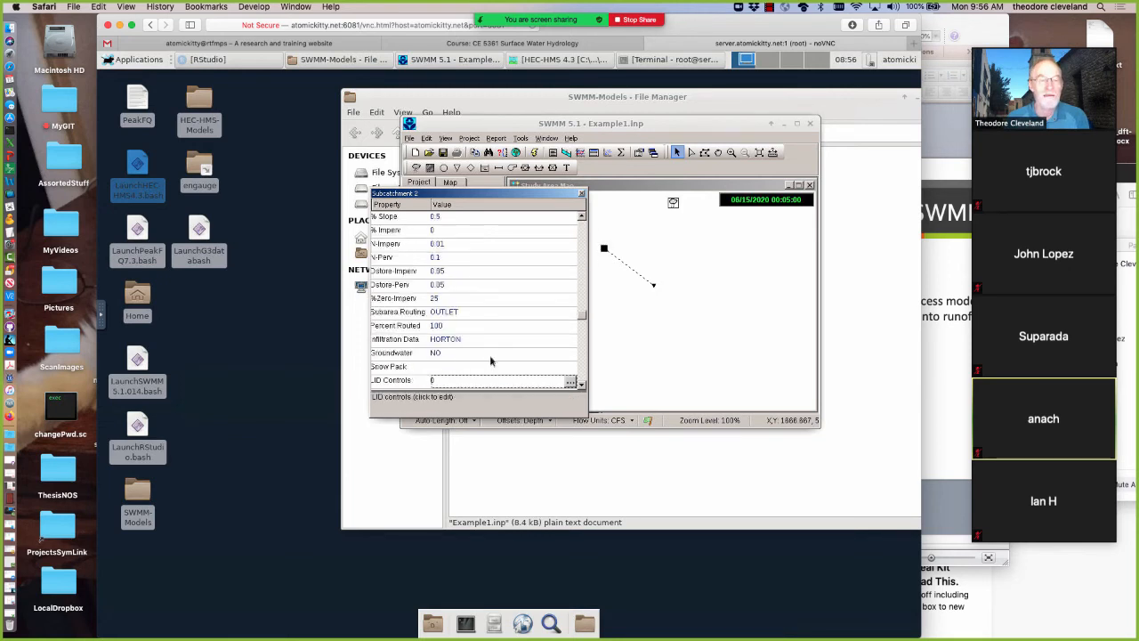
pyautogui.click(452, 299)
pyautogui.write('0')
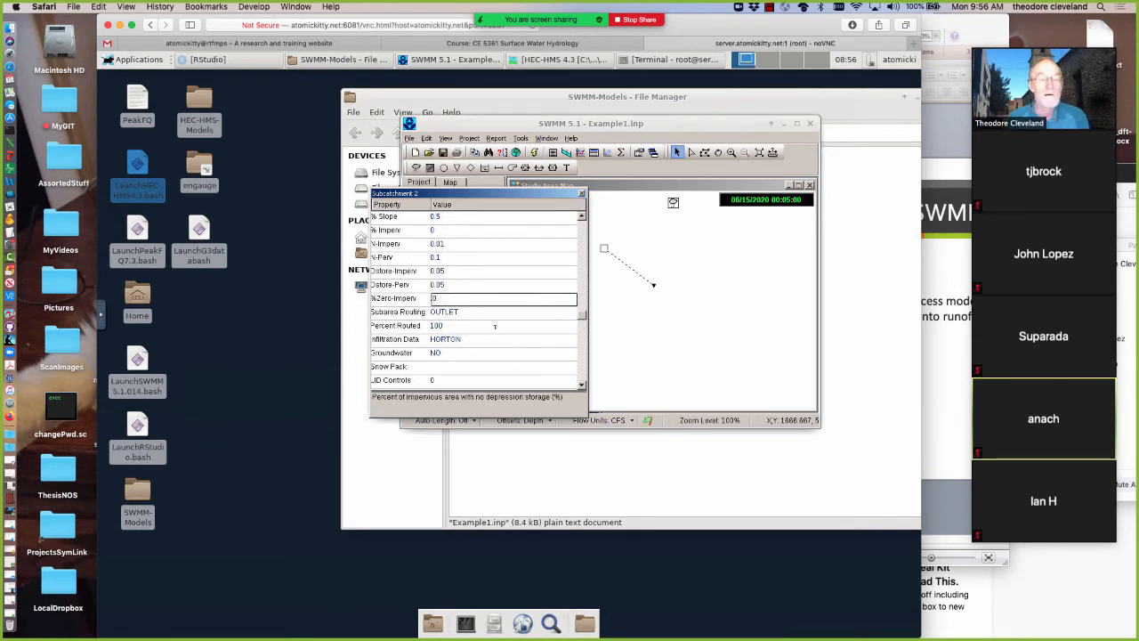
pyautogui.click(496, 336)
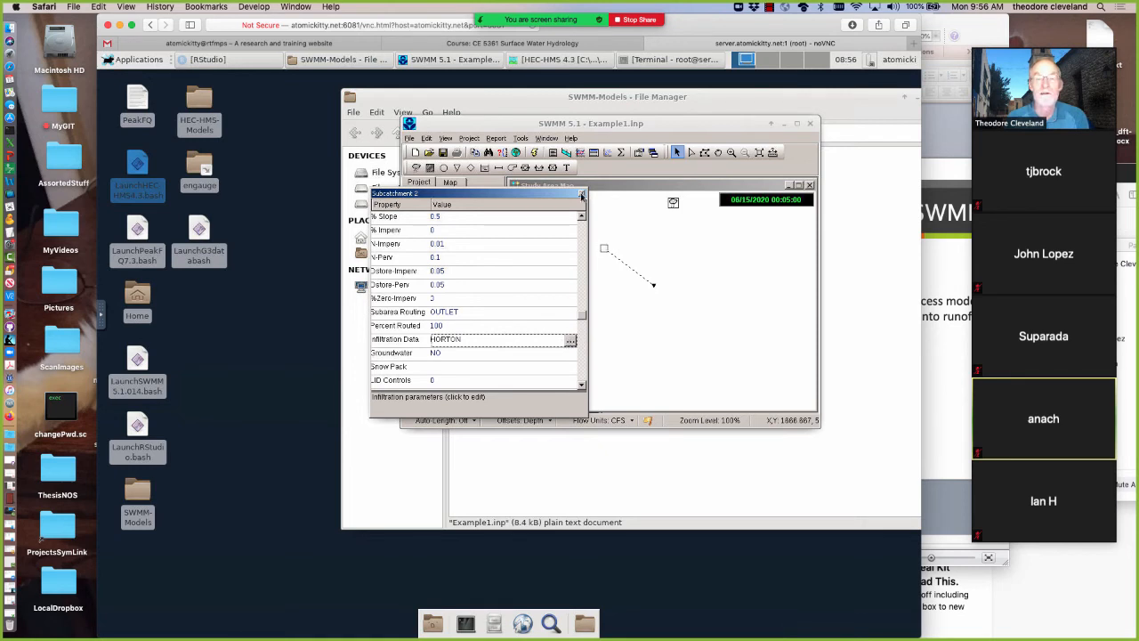
pyautogui.click(582, 195)
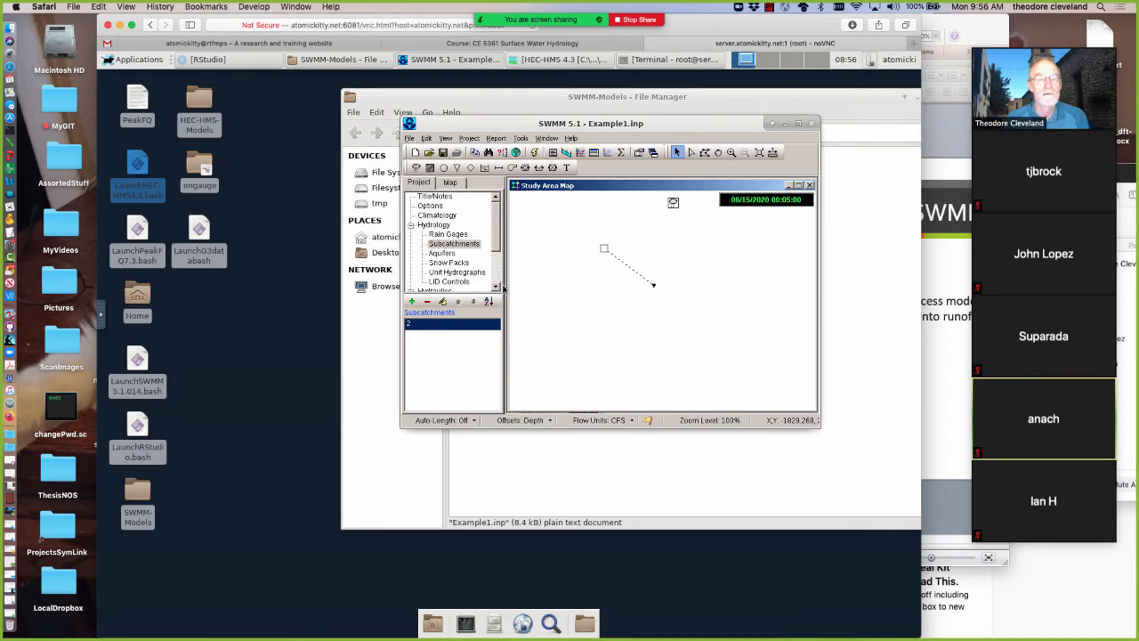
# Change the infiltration model to Curve Number in the general simulation options and accept the change
pyautogui.click(435, 208)
pyautogui.click(430, 326)
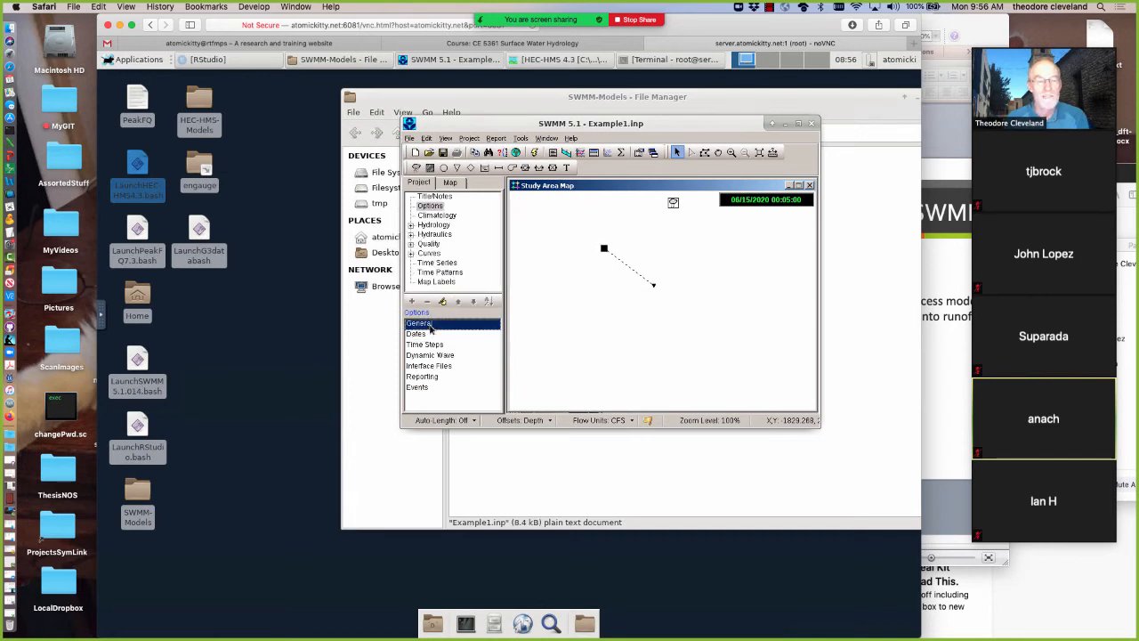
pyautogui.doubleClick(431, 328)
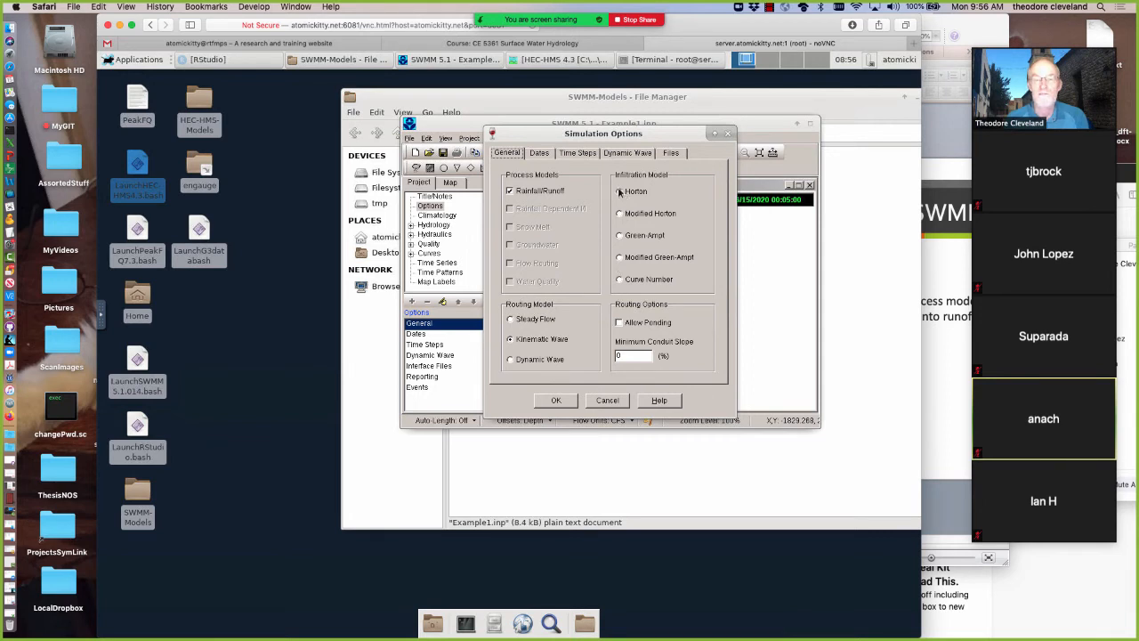
pyautogui.click(620, 281)
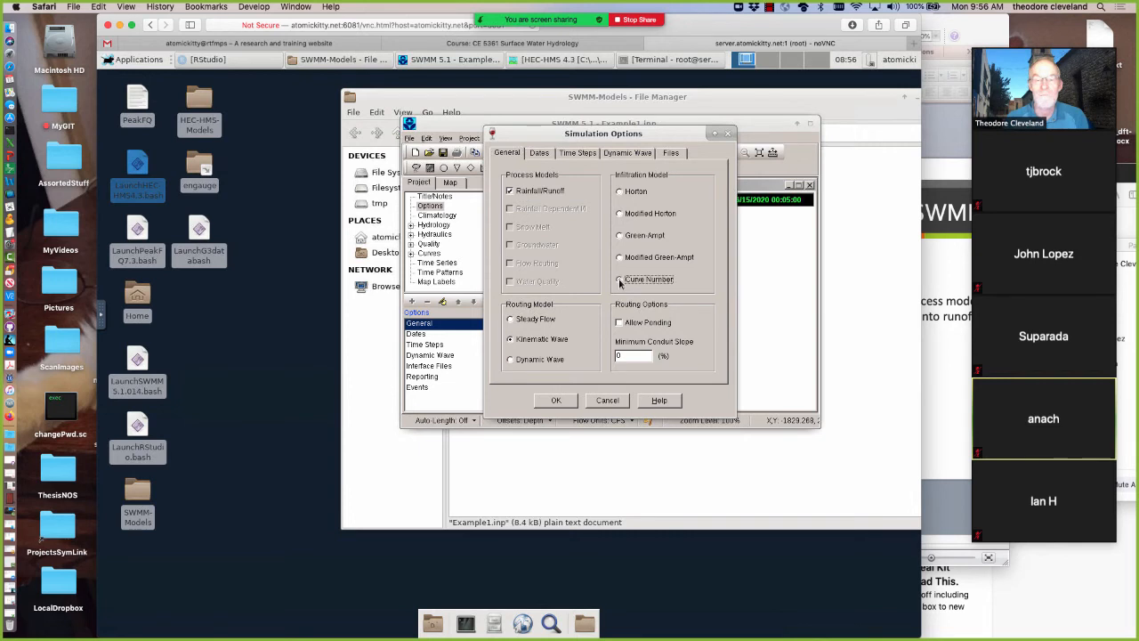
pyautogui.click(557, 400)
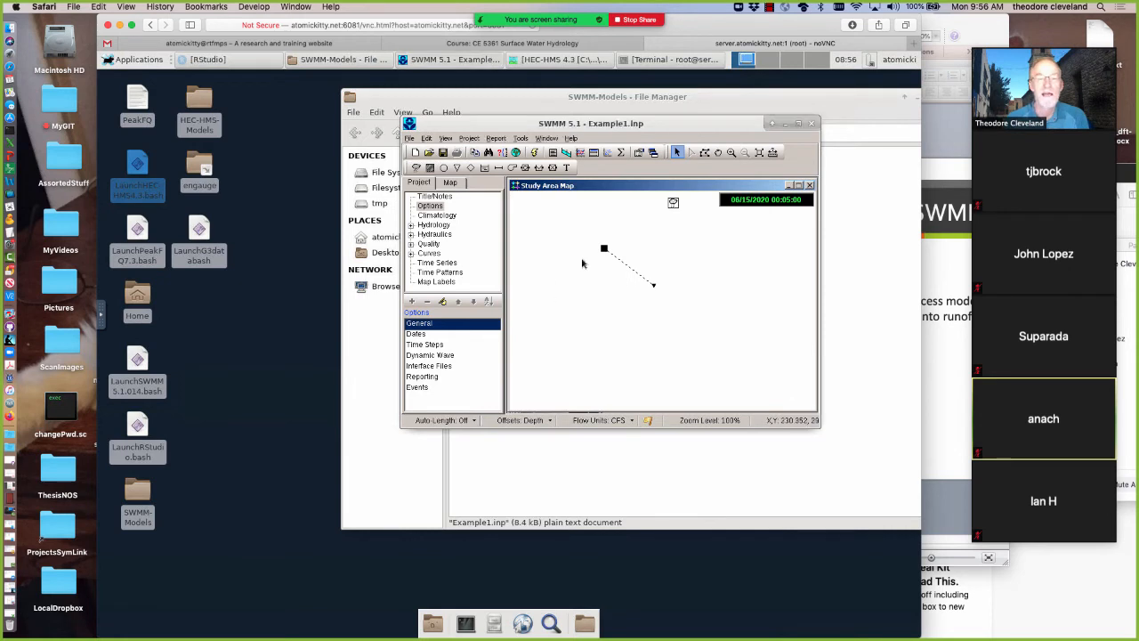
# Set Subcatchment 2's infiltration curve number to 100 and accept the infiltration data
pyautogui.click(604, 251)
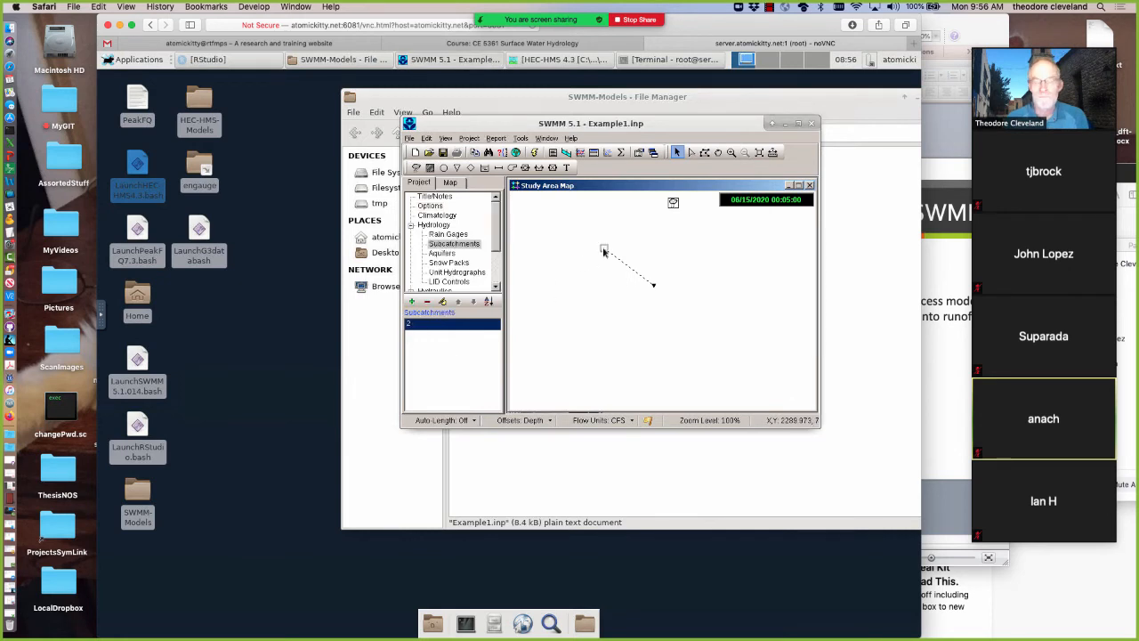
pyautogui.doubleClick(604, 251)
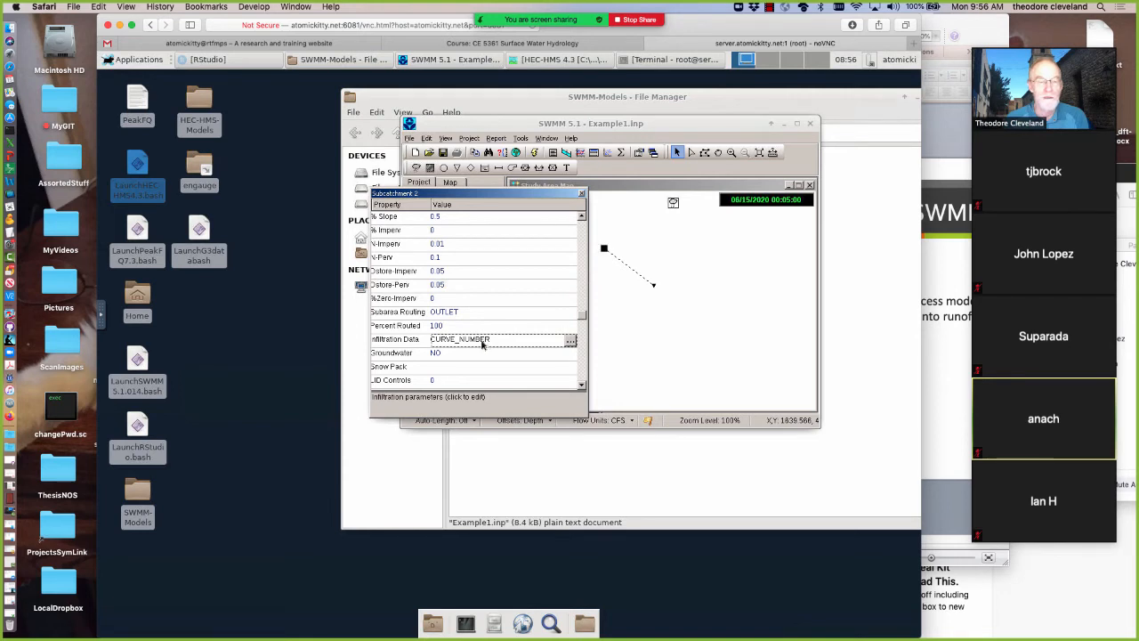
pyautogui.click(569, 342)
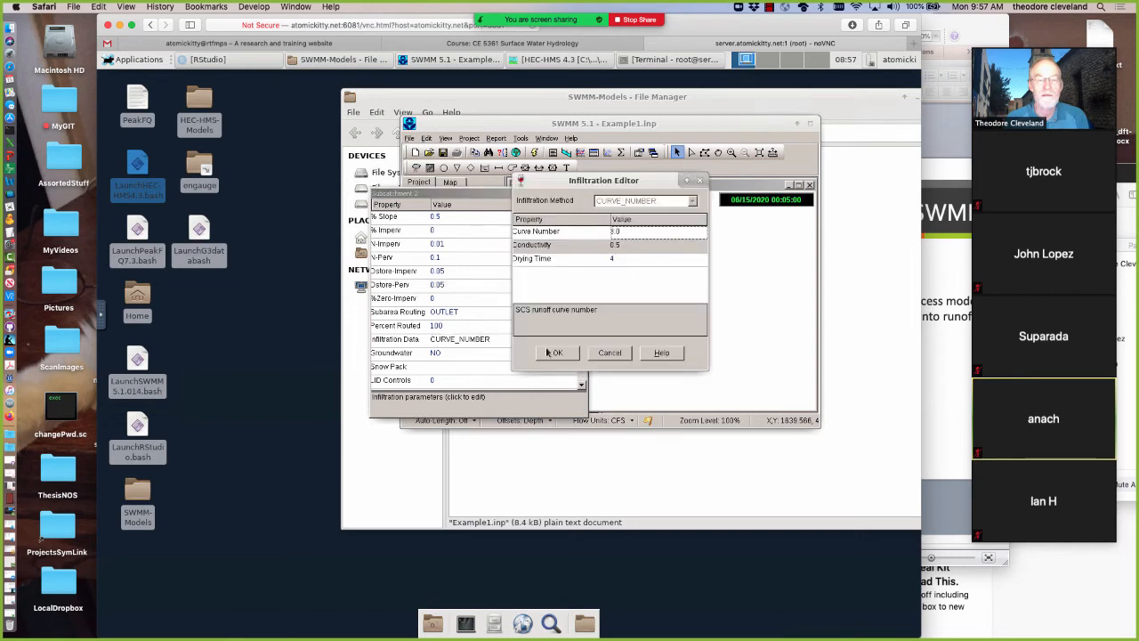
pyautogui.click(625, 232)
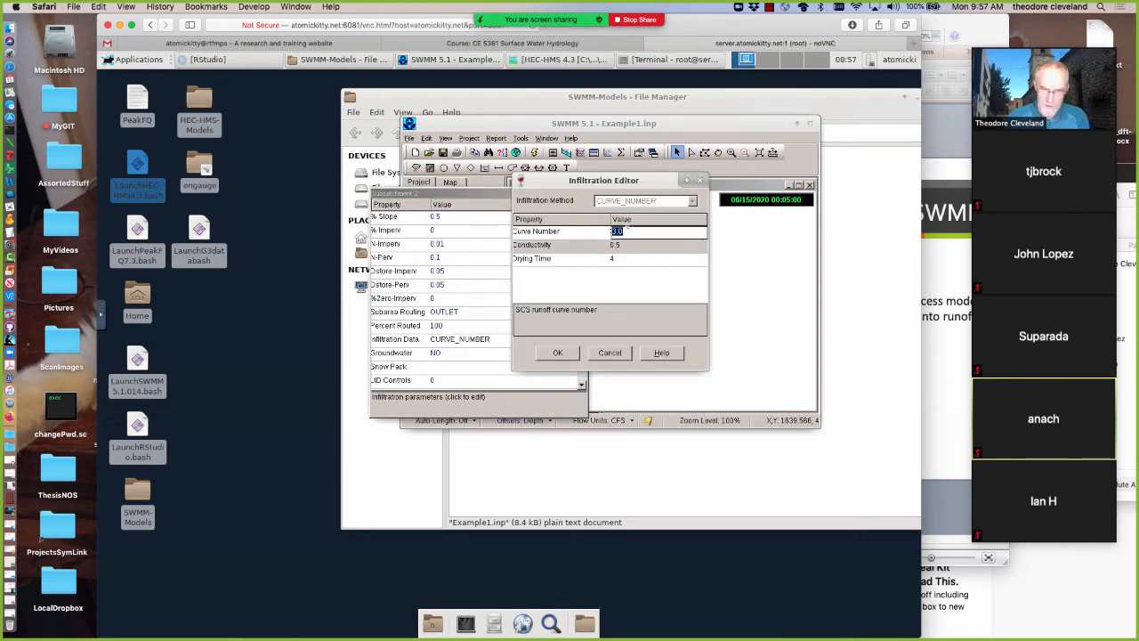
pyautogui.write('100')
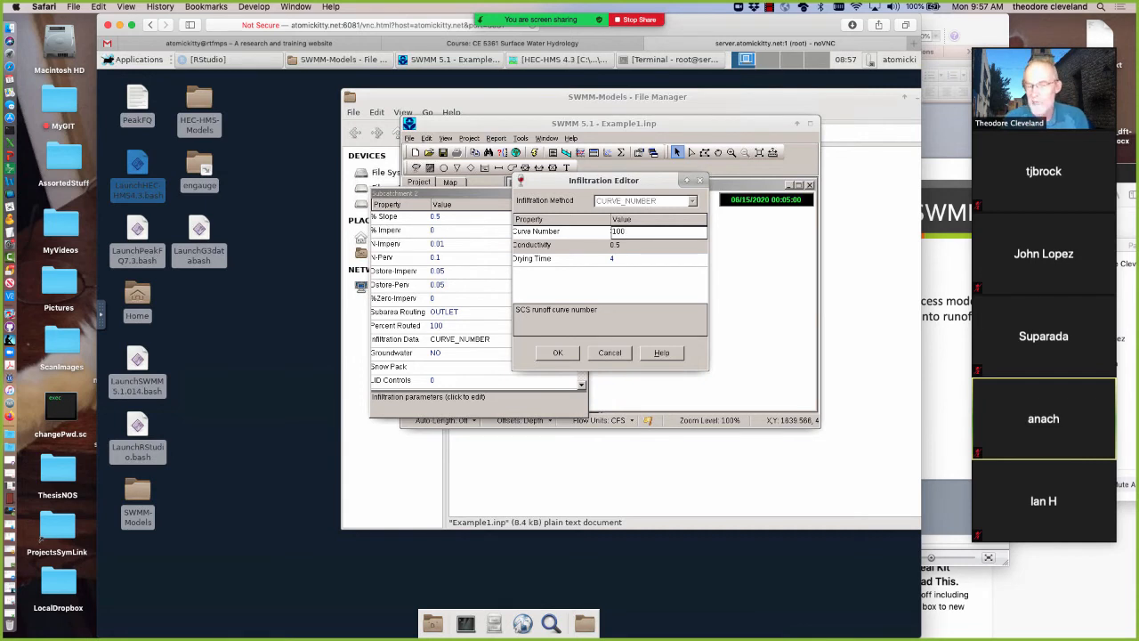
pyautogui.click(550, 353)
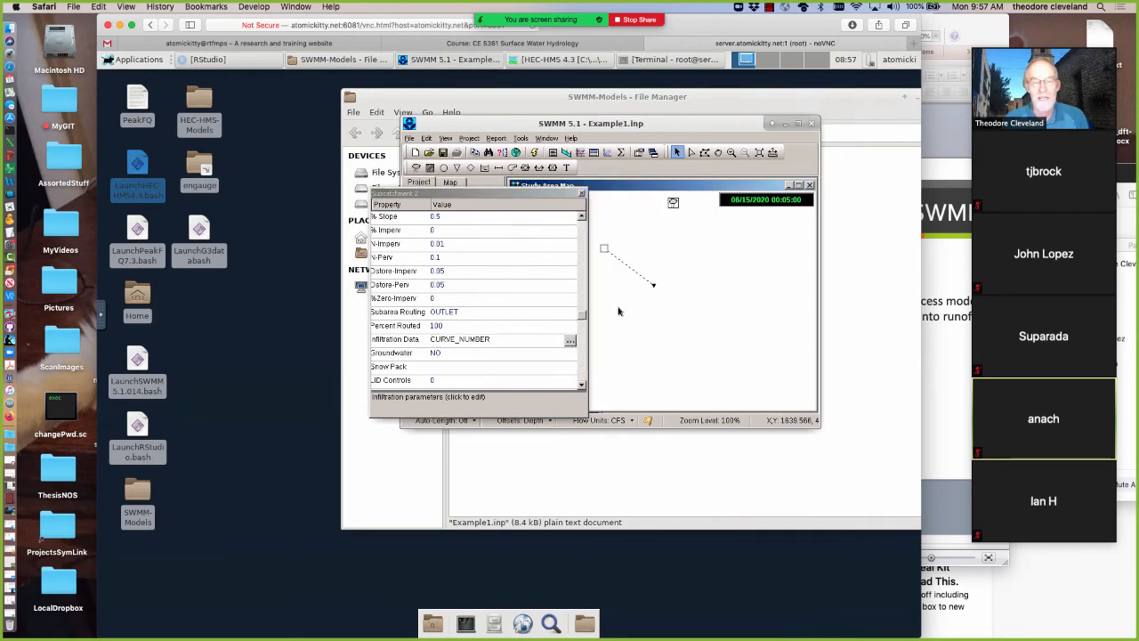
# Close Subcatchment 2's properties and save the current project
pyautogui.click(582, 195)
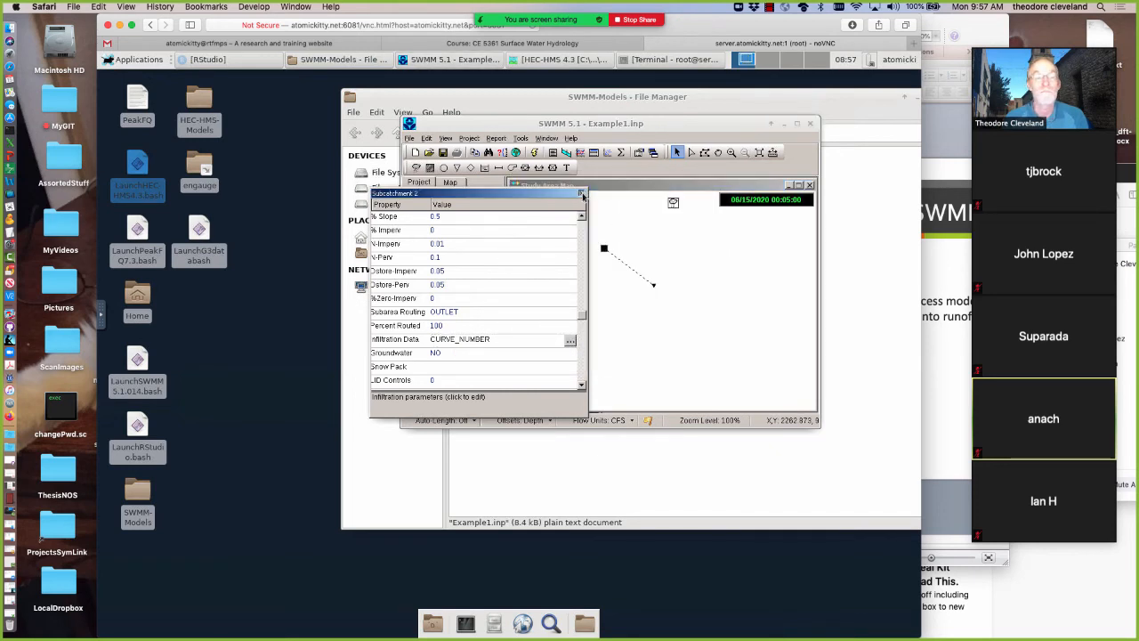
pyautogui.click(583, 194)
pyautogui.click(442, 153)
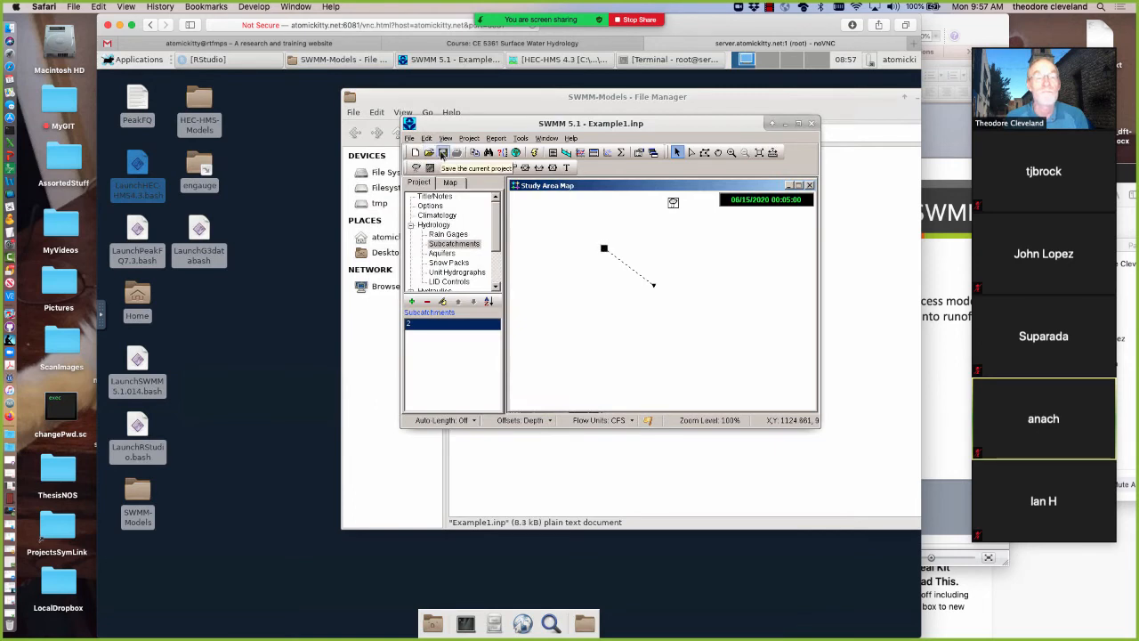
pyautogui.click(443, 155)
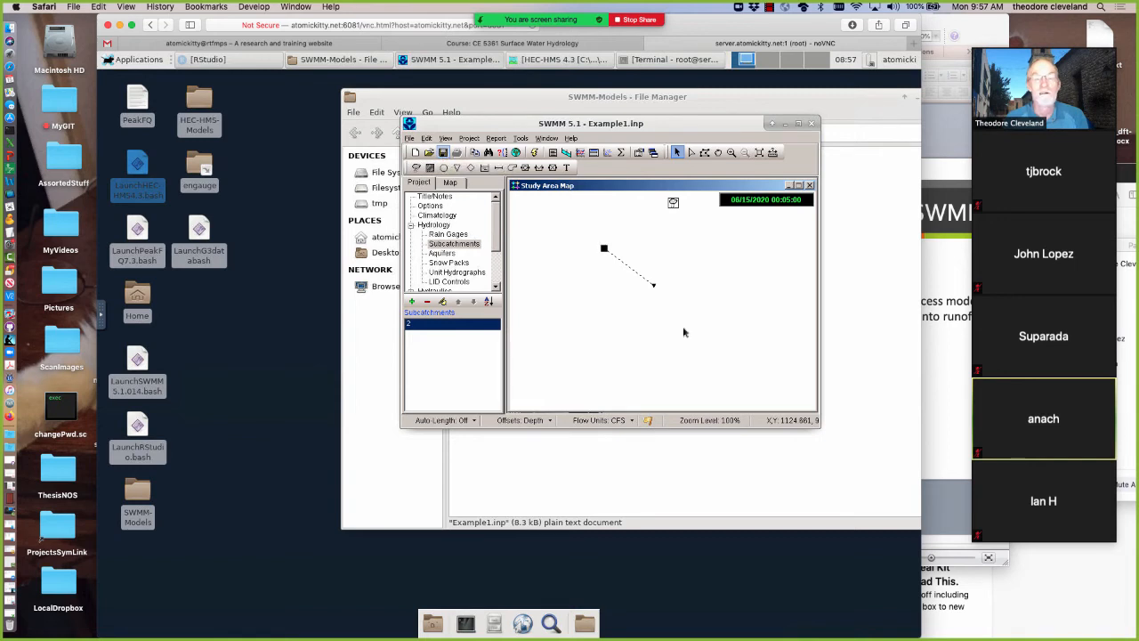
# Run the simulation with the curve number losses and display the Subcatchment 2 runoff graph maximized
pyautogui.click(534, 155)
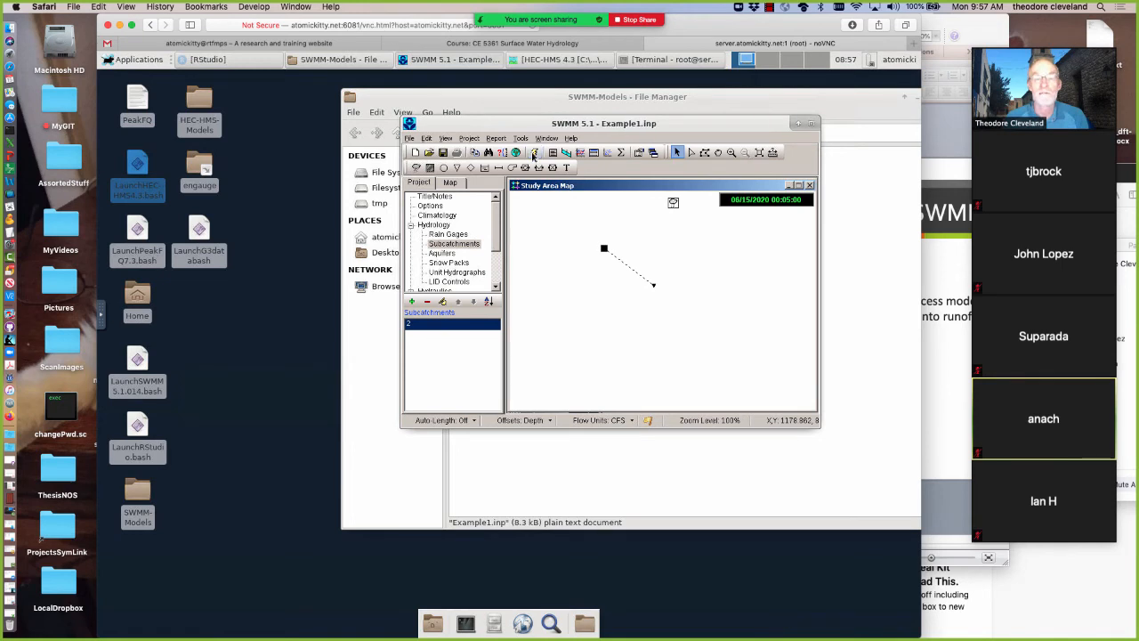
pyautogui.click(608, 326)
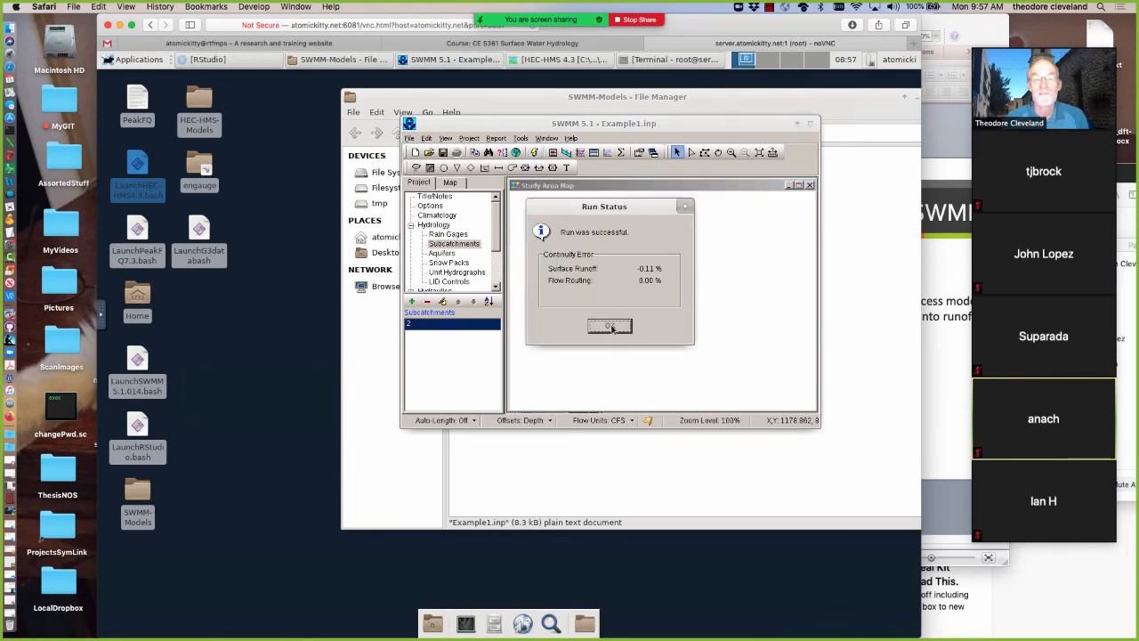
pyautogui.click(787, 186)
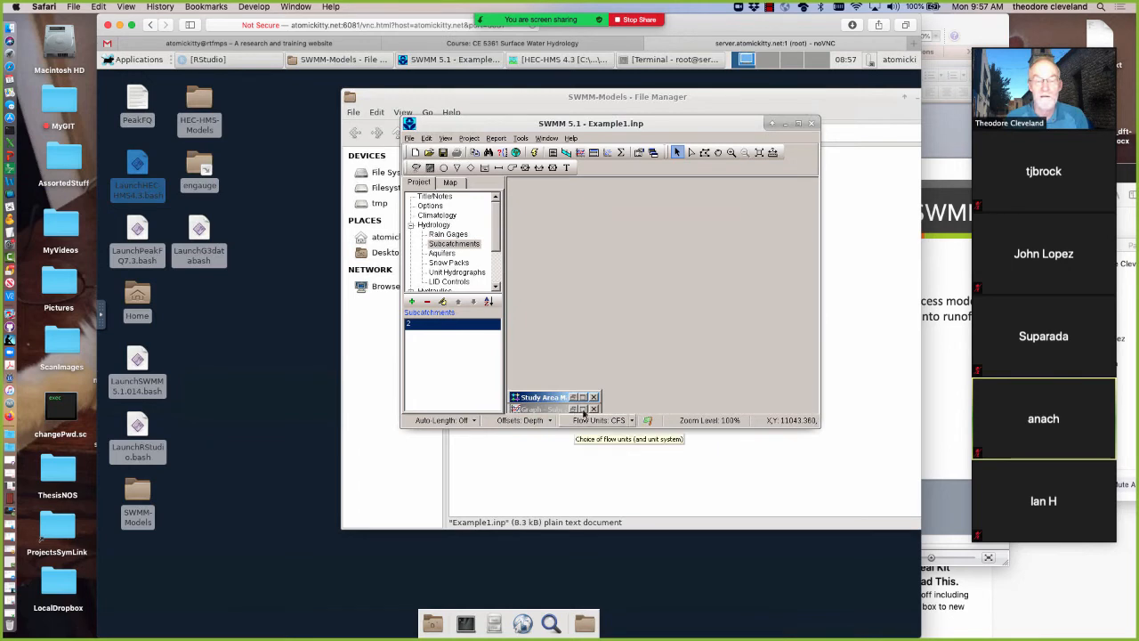
pyautogui.click(583, 411)
pyautogui.click(583, 409)
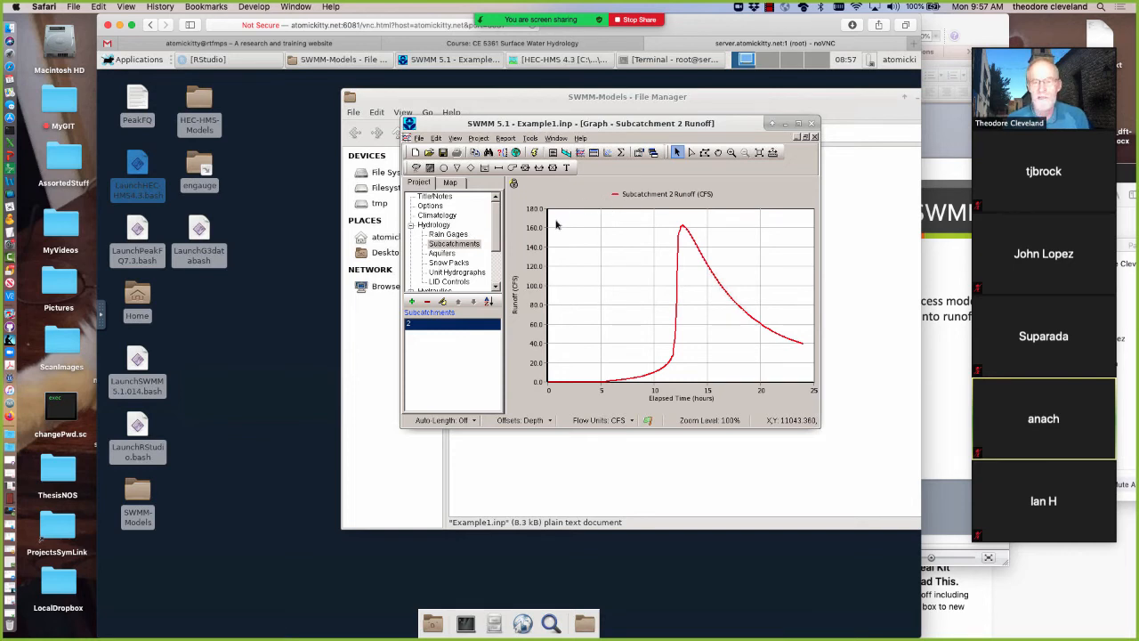
# Minimize the runoff graph, switch to HEC-HMS 4.3, and replace the Subbasin-1 results graph with its time-series results table
pyautogui.click(796, 140)
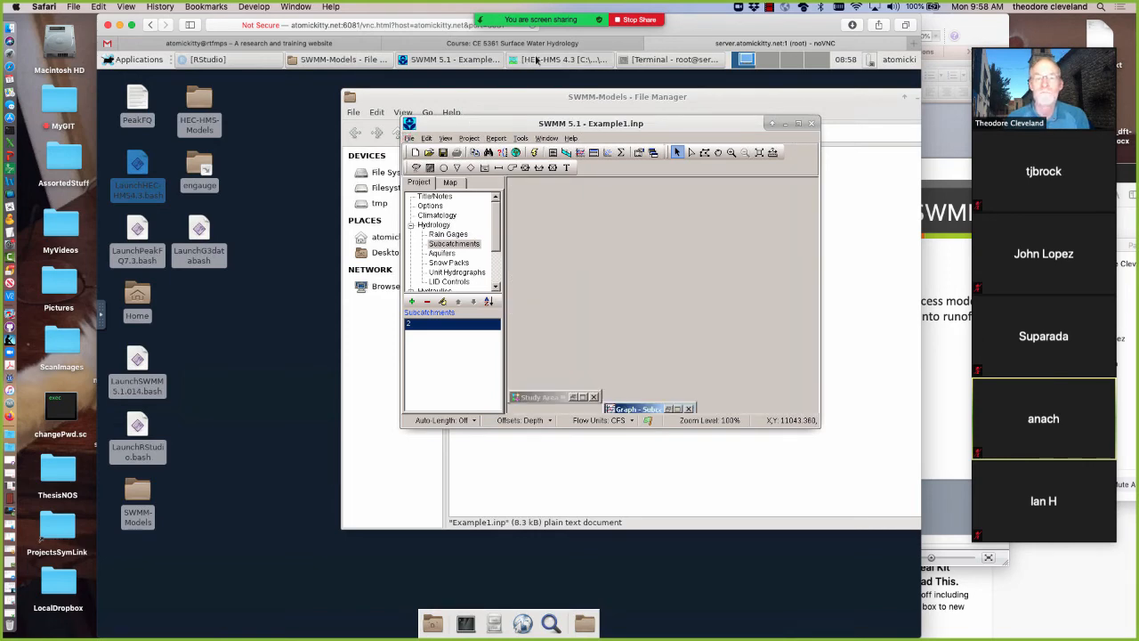
pyautogui.click(537, 59)
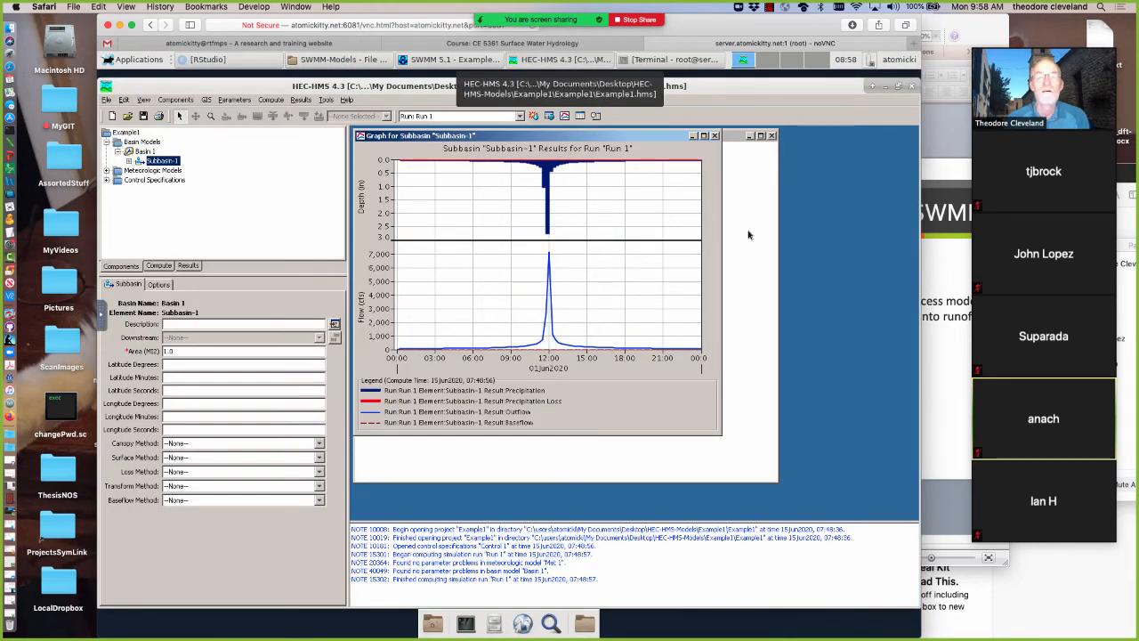
pyautogui.click(715, 135)
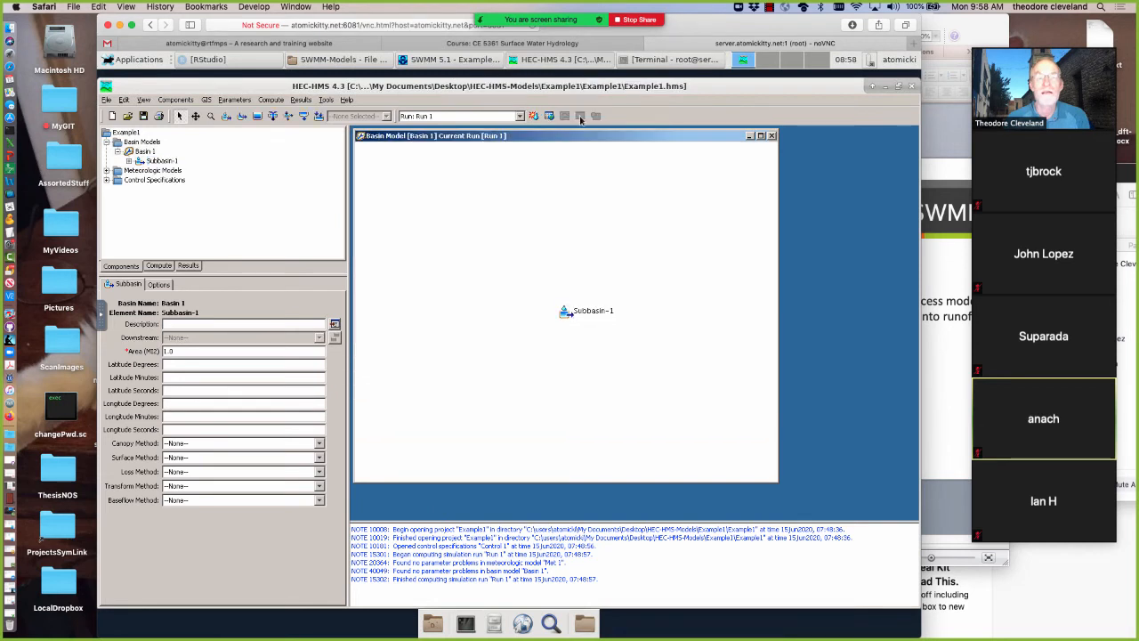
pyautogui.click(566, 312)
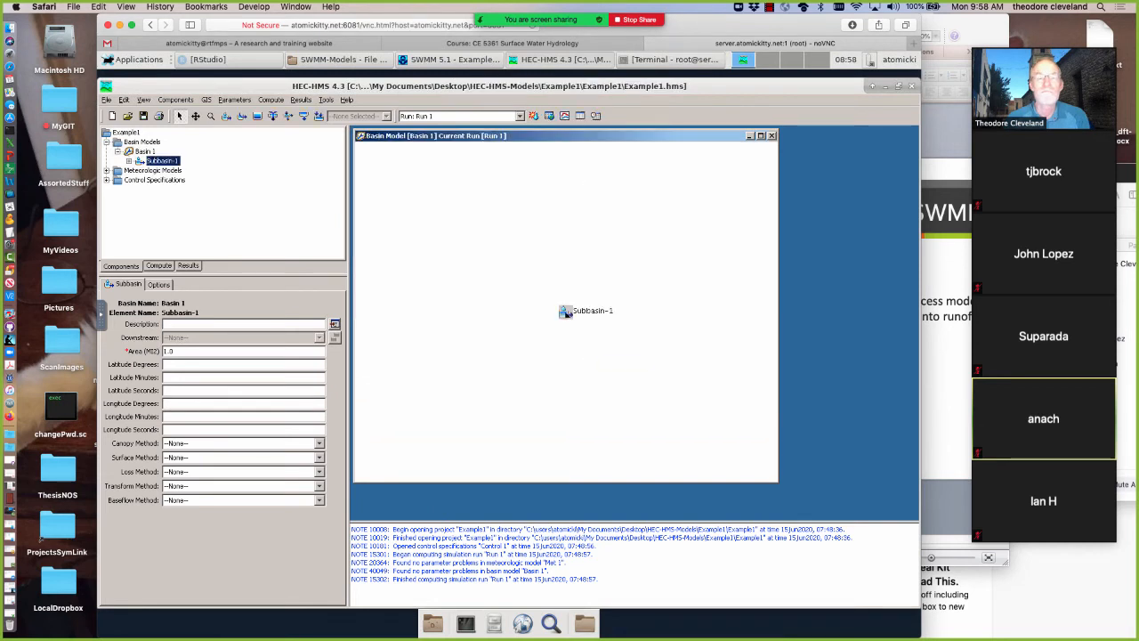
pyautogui.click(596, 116)
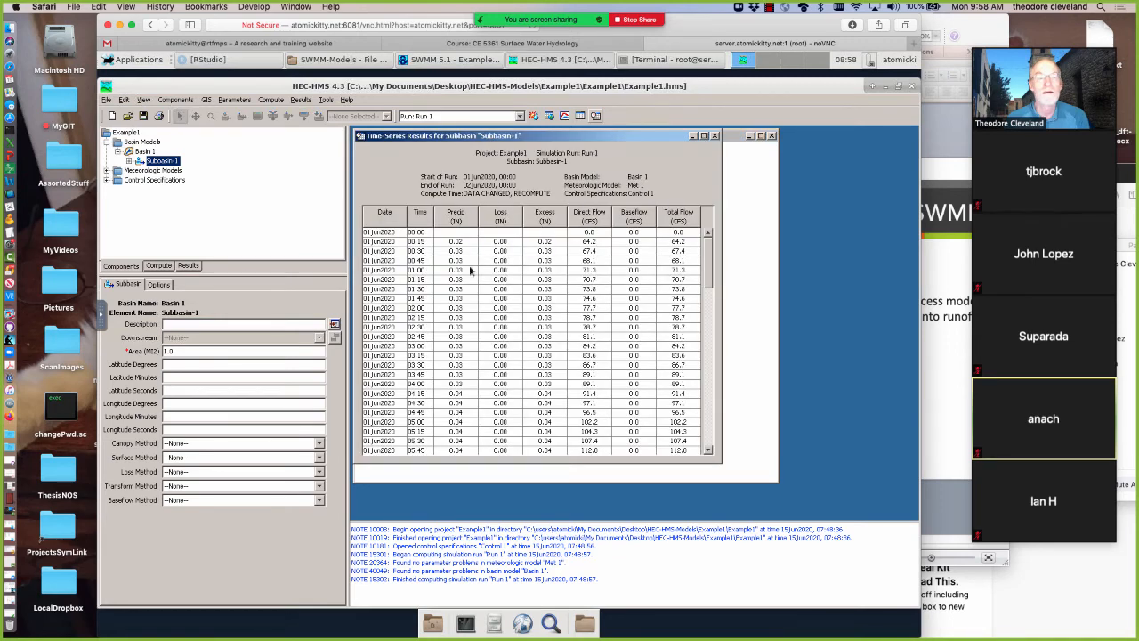
# Return to SWMM 5.1 and set Rain Gage 1's rain format to VOLUME from the study area map
pyautogui.click(885, 86)
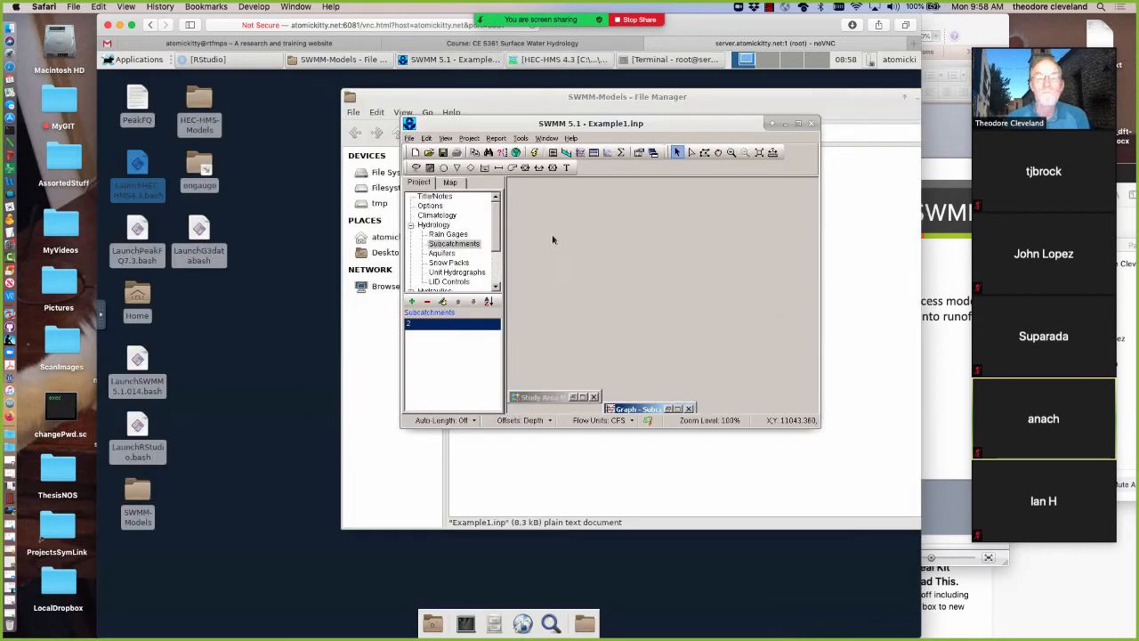
pyautogui.click(582, 397)
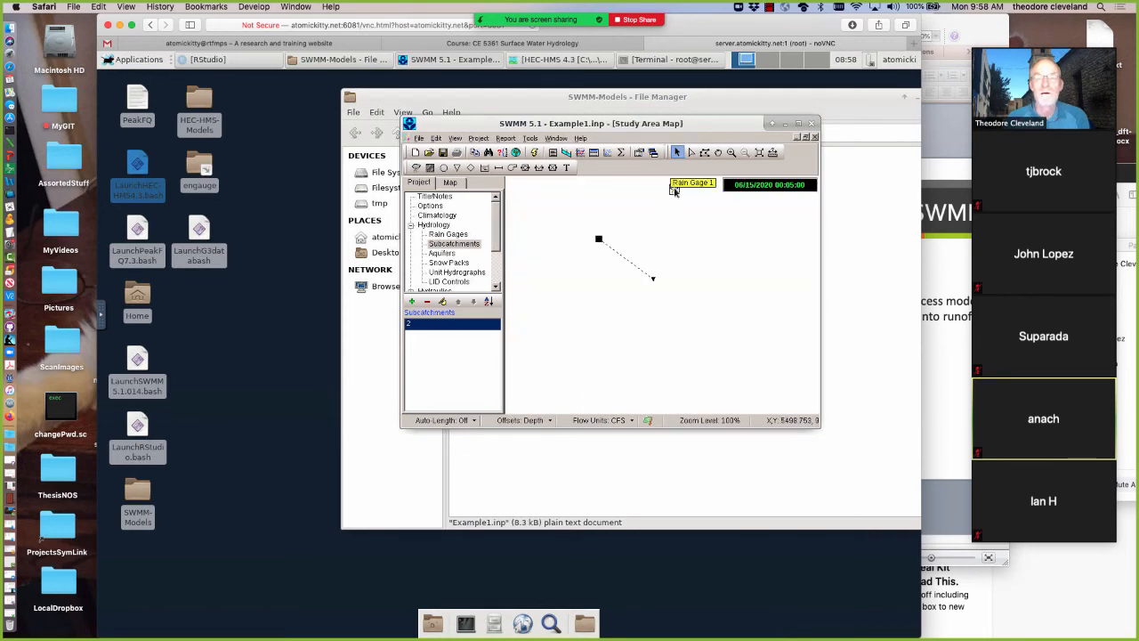
pyautogui.click(675, 190)
pyautogui.doubleClick(675, 190)
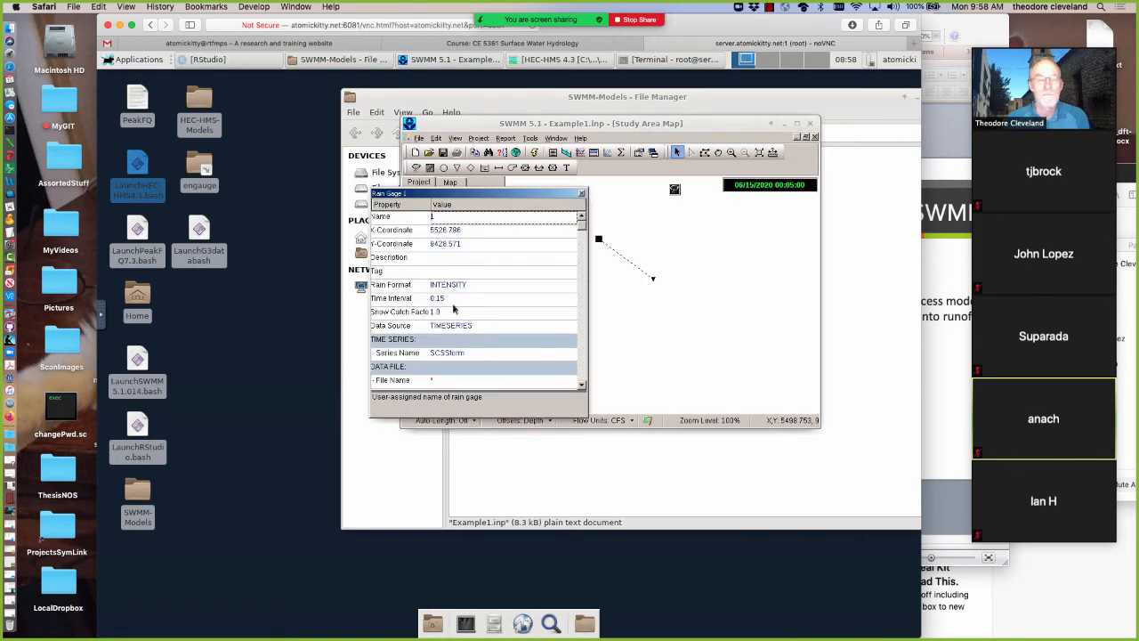
pyautogui.click(463, 286)
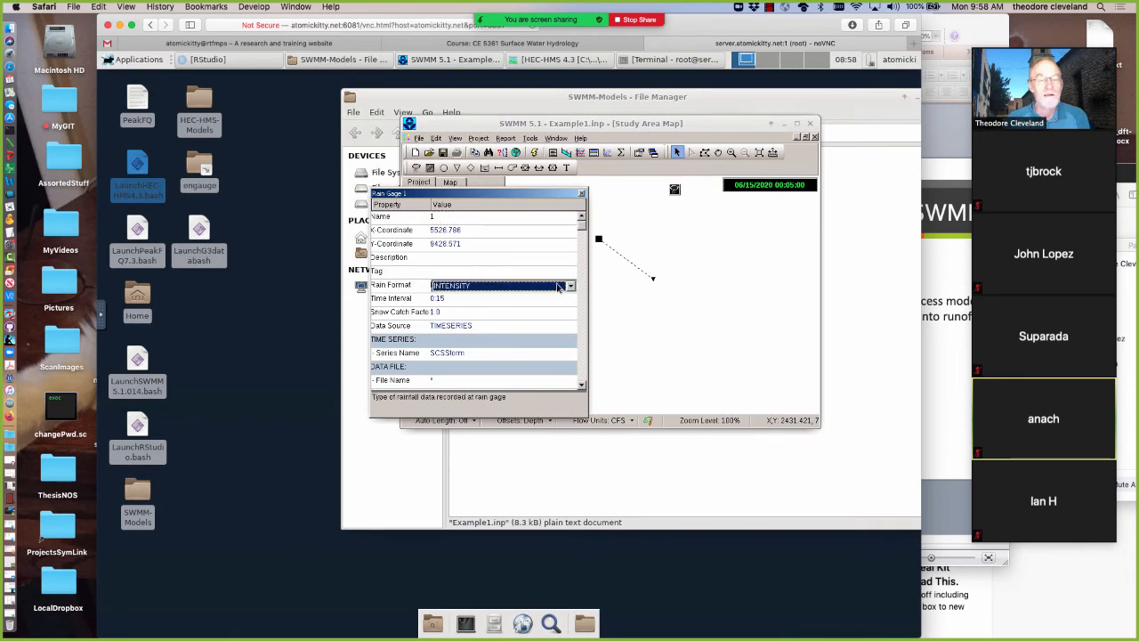
pyautogui.click(571, 287)
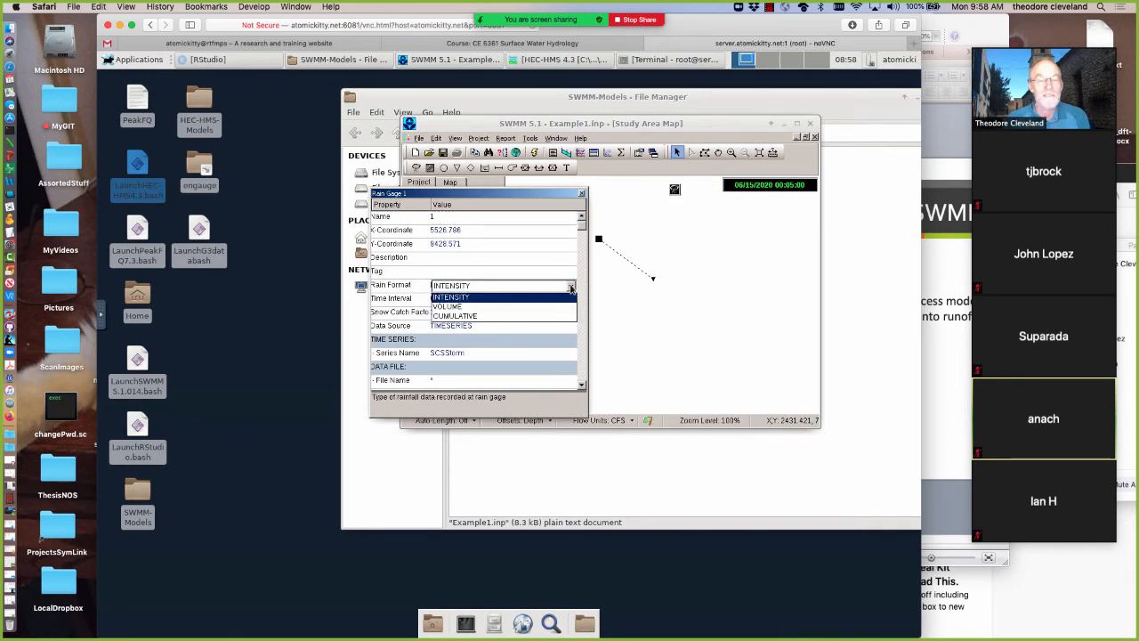
pyautogui.click(451, 307)
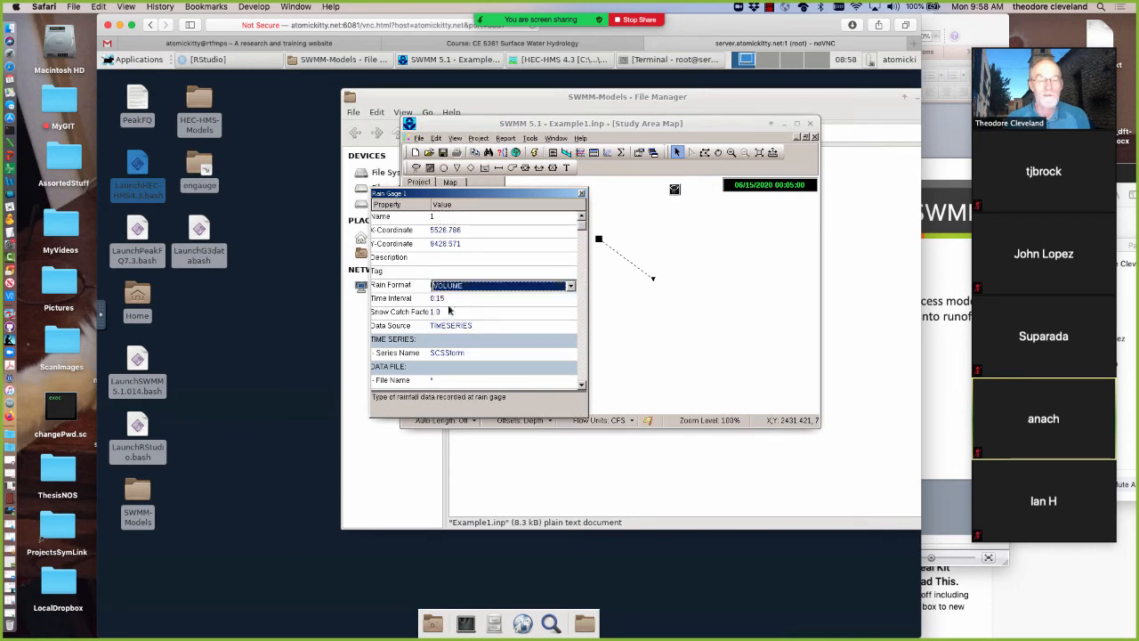
pyautogui.click(581, 194)
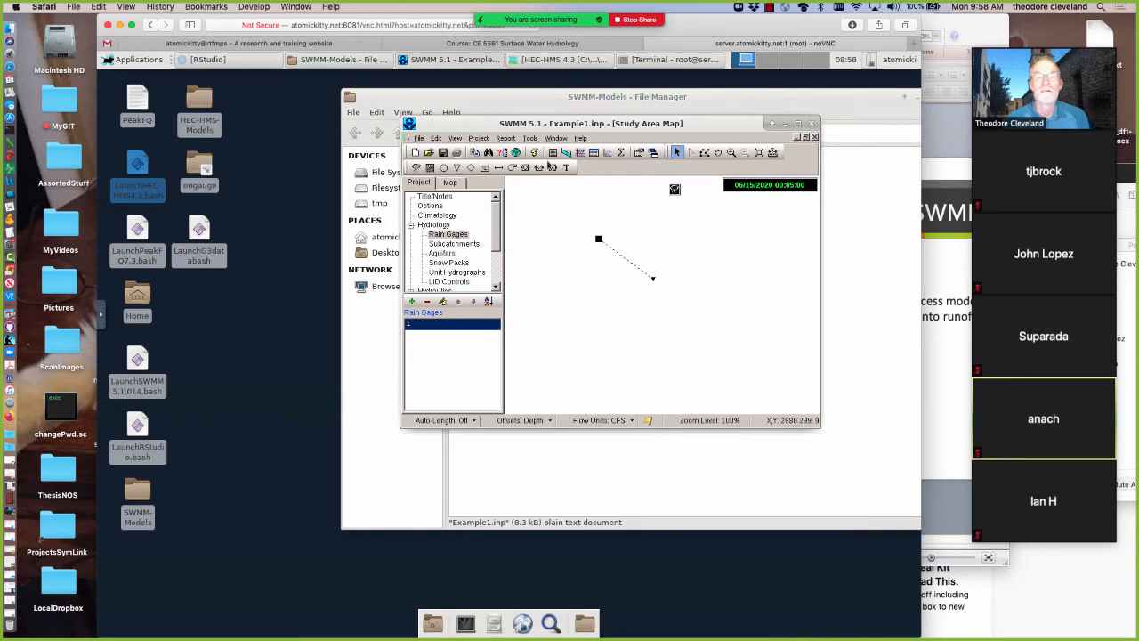
# Rerun the simulation with the volume rainfall format and bring up the maximized Subcatchment 2 runoff graph
pyautogui.click(534, 152)
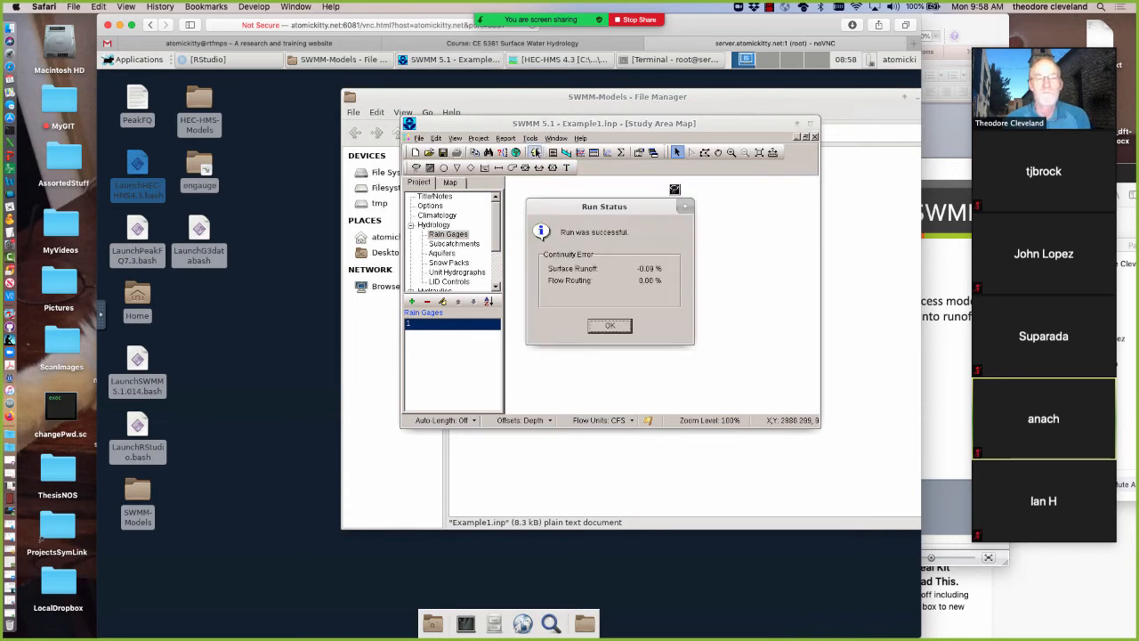
pyautogui.click(607, 326)
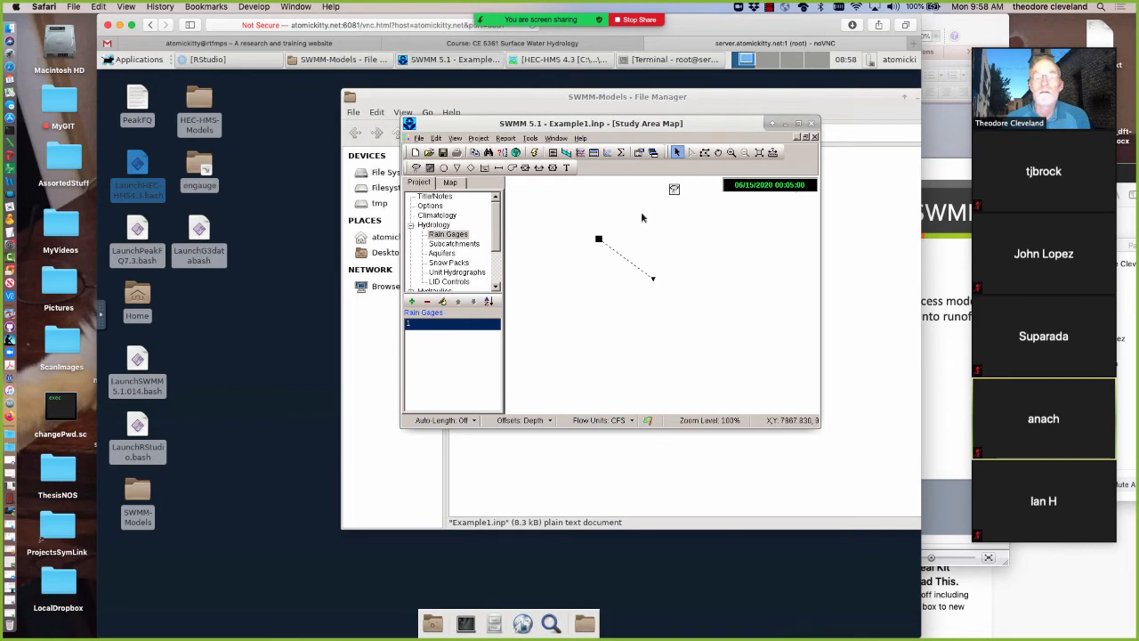
pyautogui.click(805, 137)
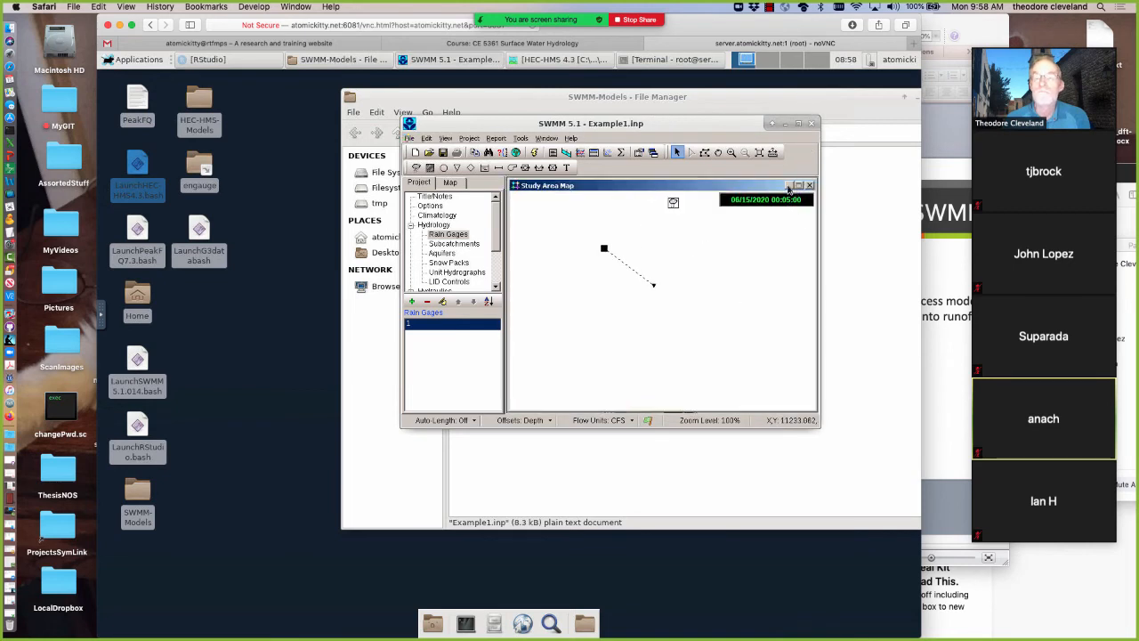
pyautogui.click(789, 185)
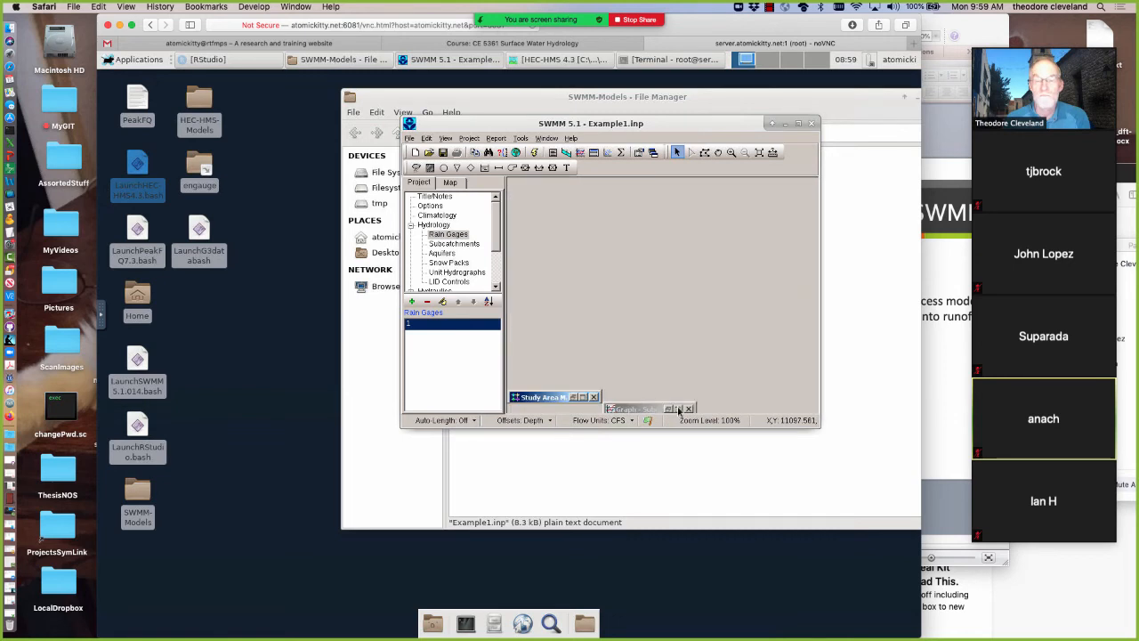
pyautogui.click(678, 408)
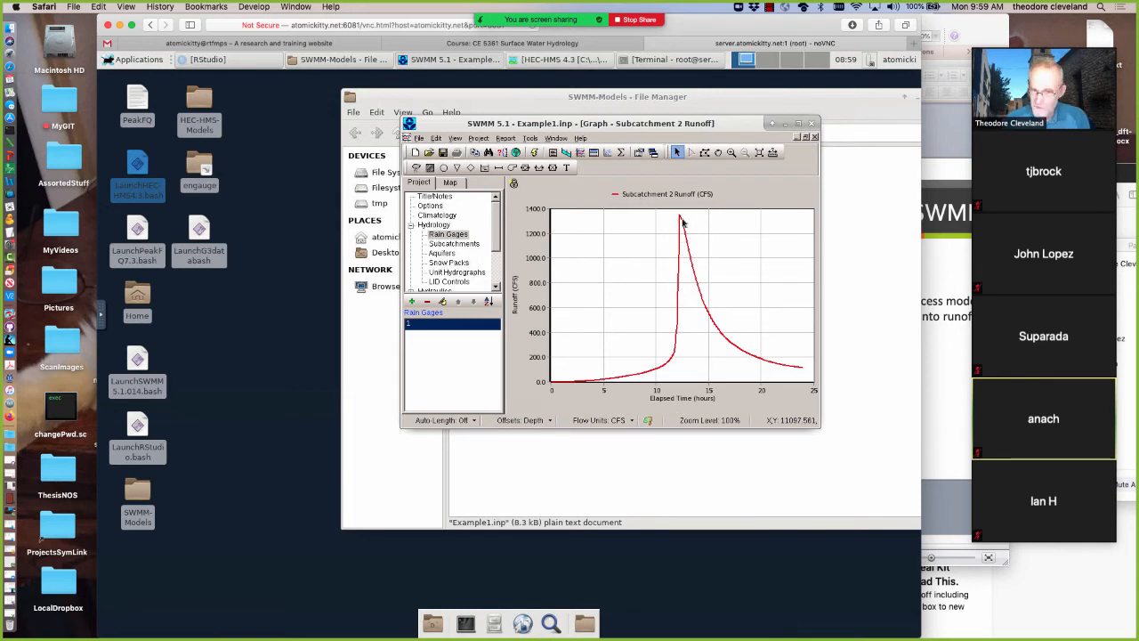
# Switch to HEC-HMS and examine Subbasin-1's time-series precipitation and flow values around the storm peak for comparison
pyautogui.click(529, 63)
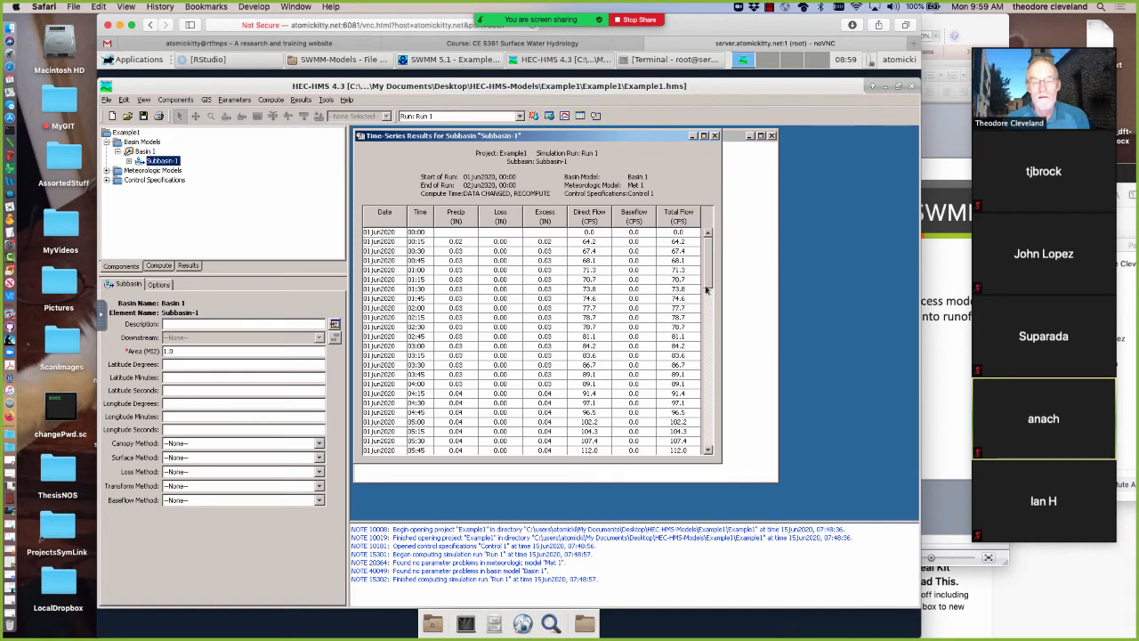
pyautogui.moveTo(707, 284); pyautogui.dragTo(709, 349)
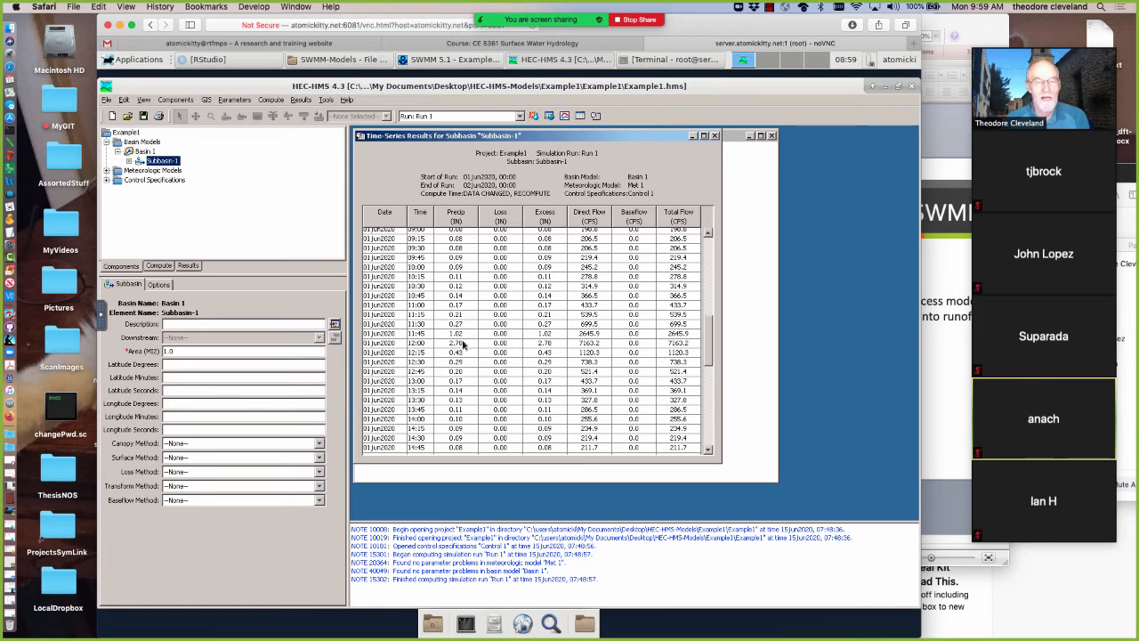
pyautogui.click(693, 136)
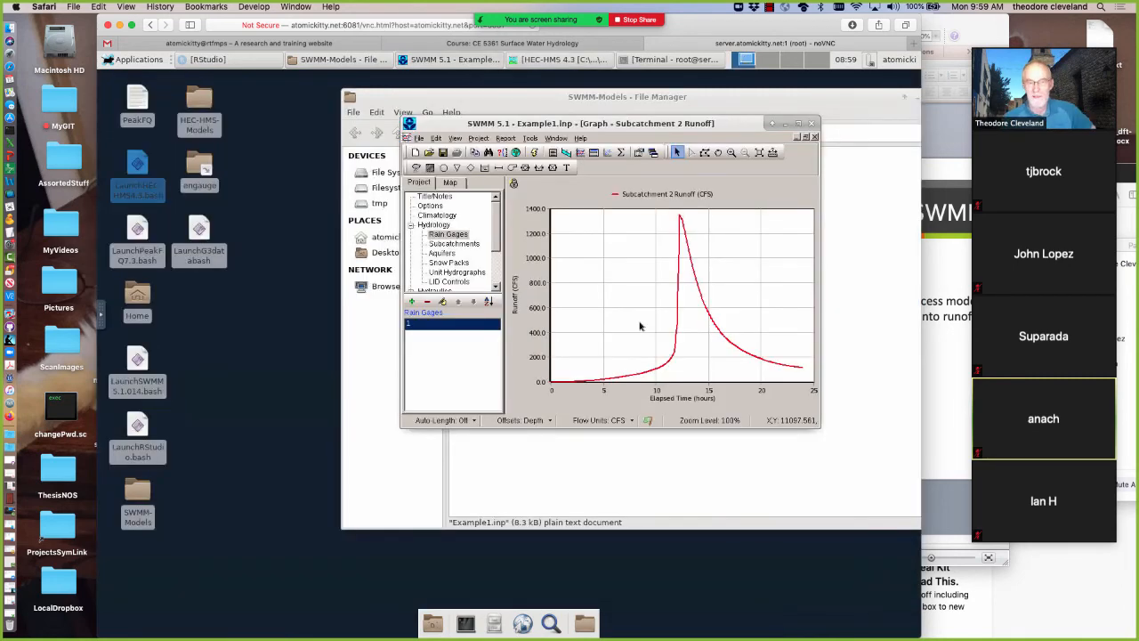
# Minimize the runoff graph and open Rain Gage 1's SCSStorm time series for inspection from the study area map
pyautogui.click(797, 138)
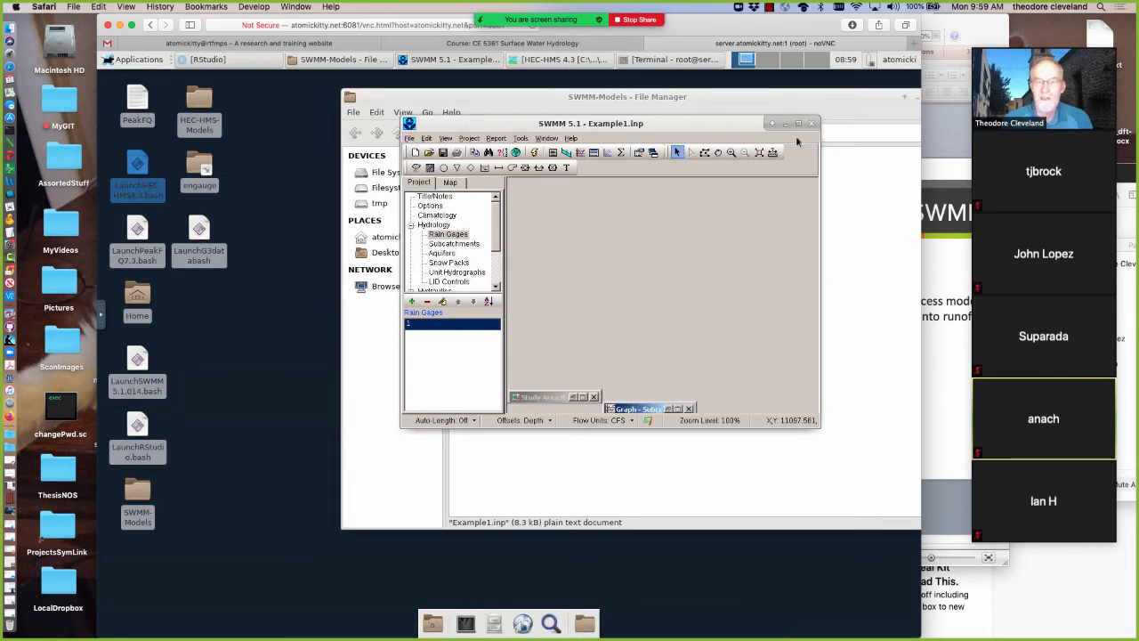
pyautogui.click(571, 398)
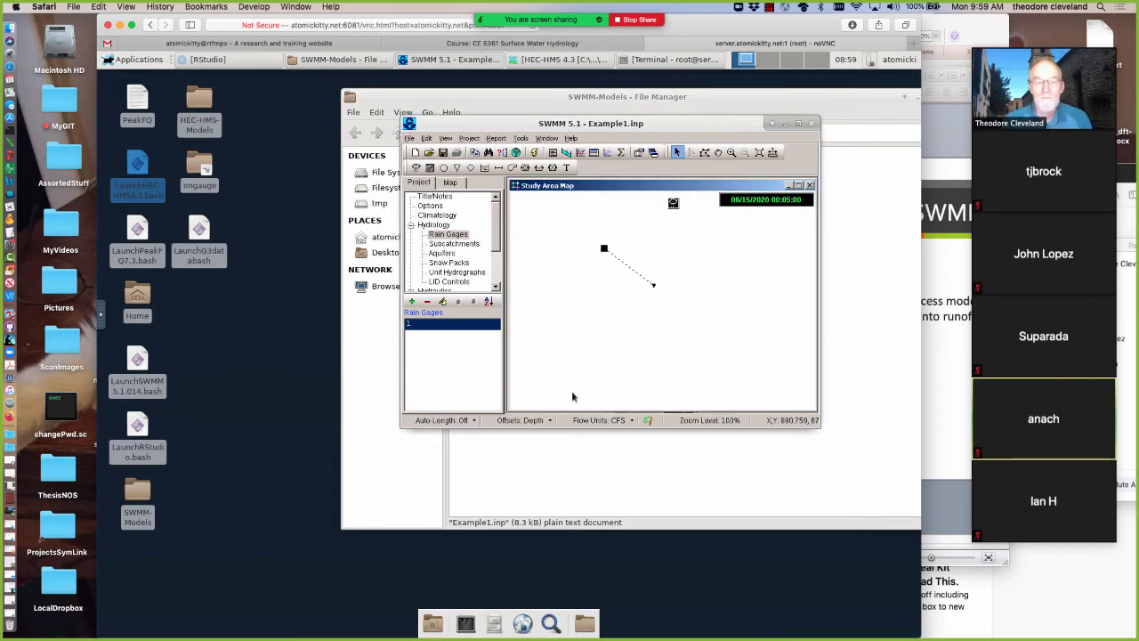
pyautogui.rightClick(673, 204)
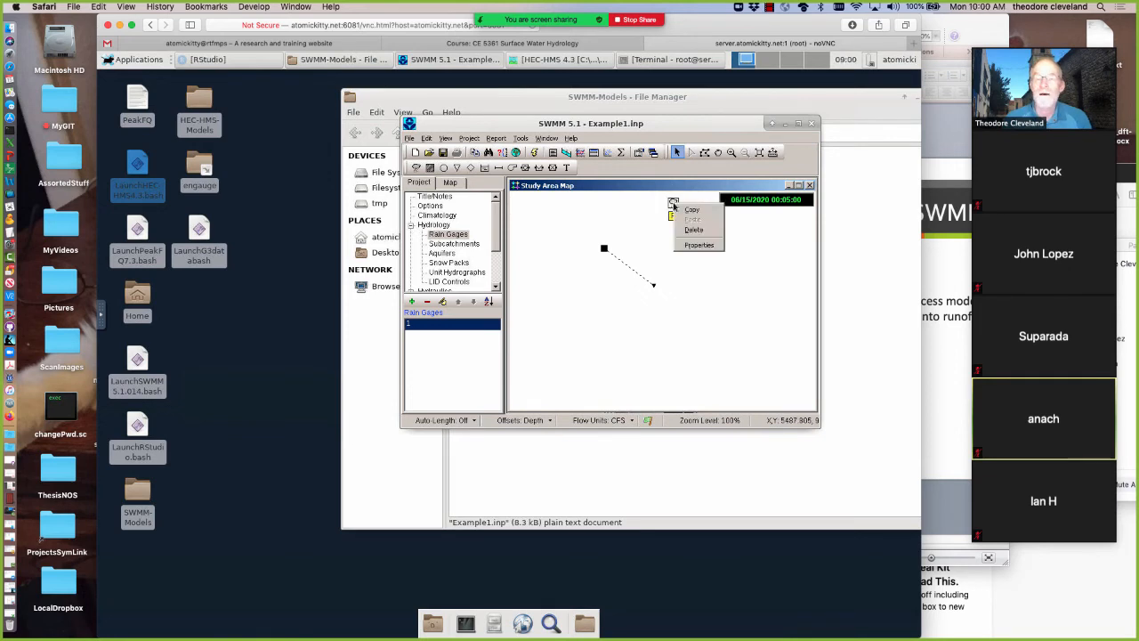
pyautogui.click(698, 244)
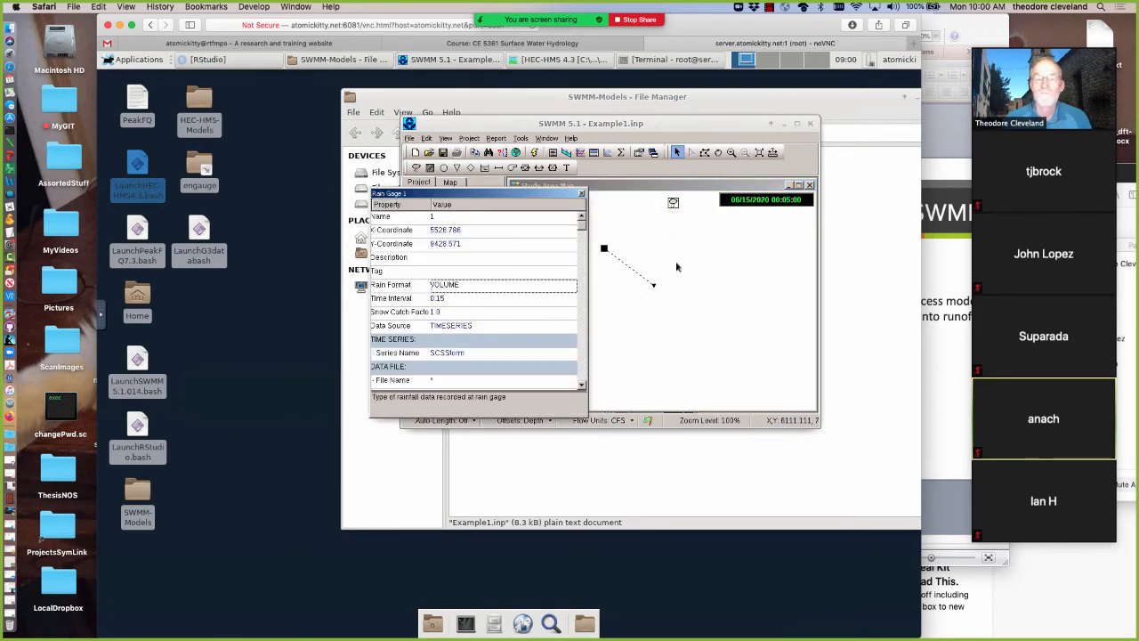
pyautogui.click(450, 353)
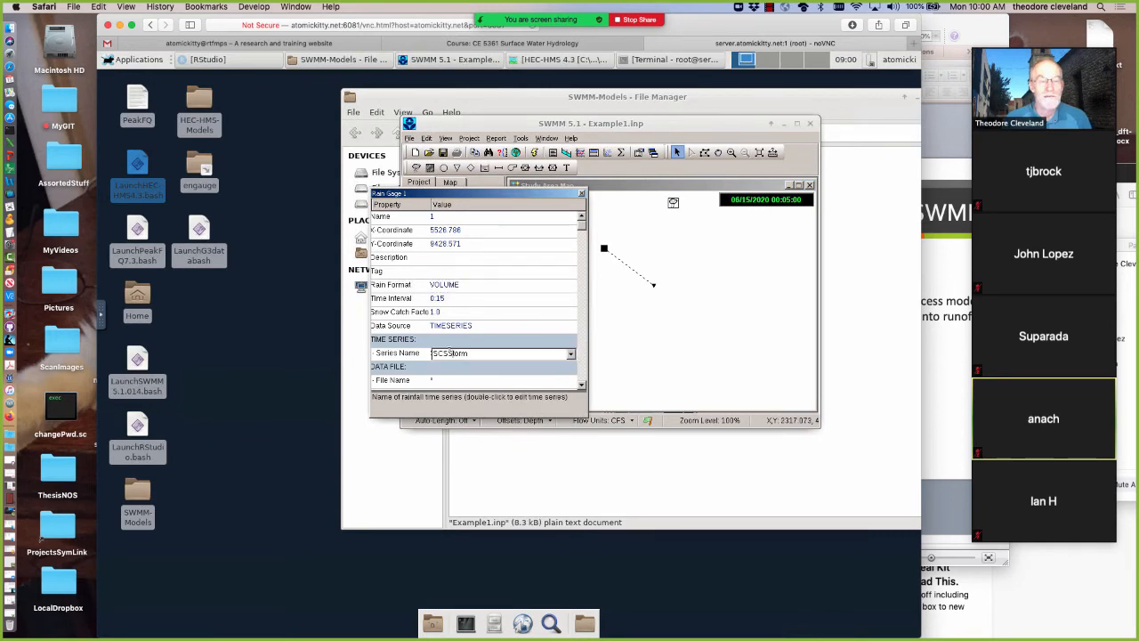
pyautogui.doubleClick(449, 354)
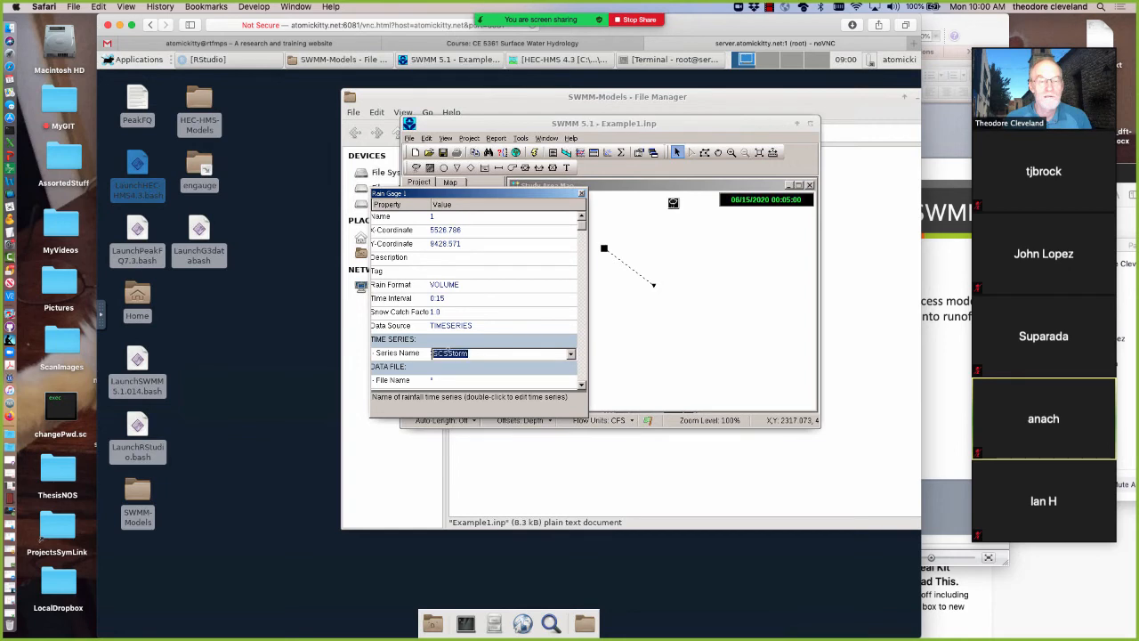
pyautogui.doubleClick(448, 353)
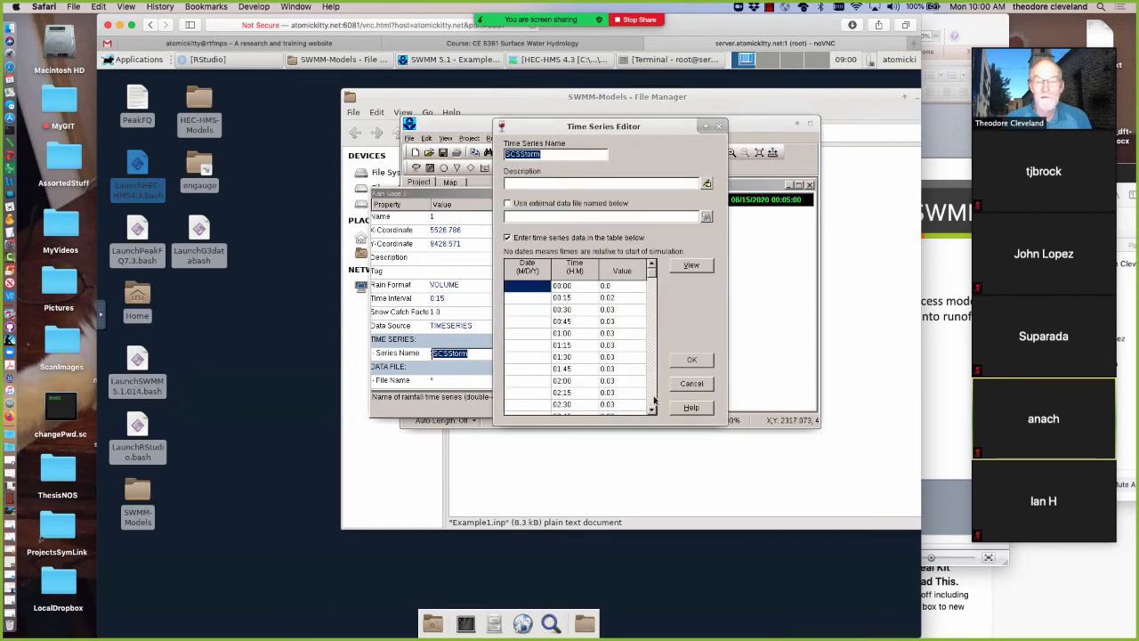
# Examine the SCSStorm rainfall values around the storm peak and their plot, and close the time series
pyautogui.scroll(-3, 651, 404)
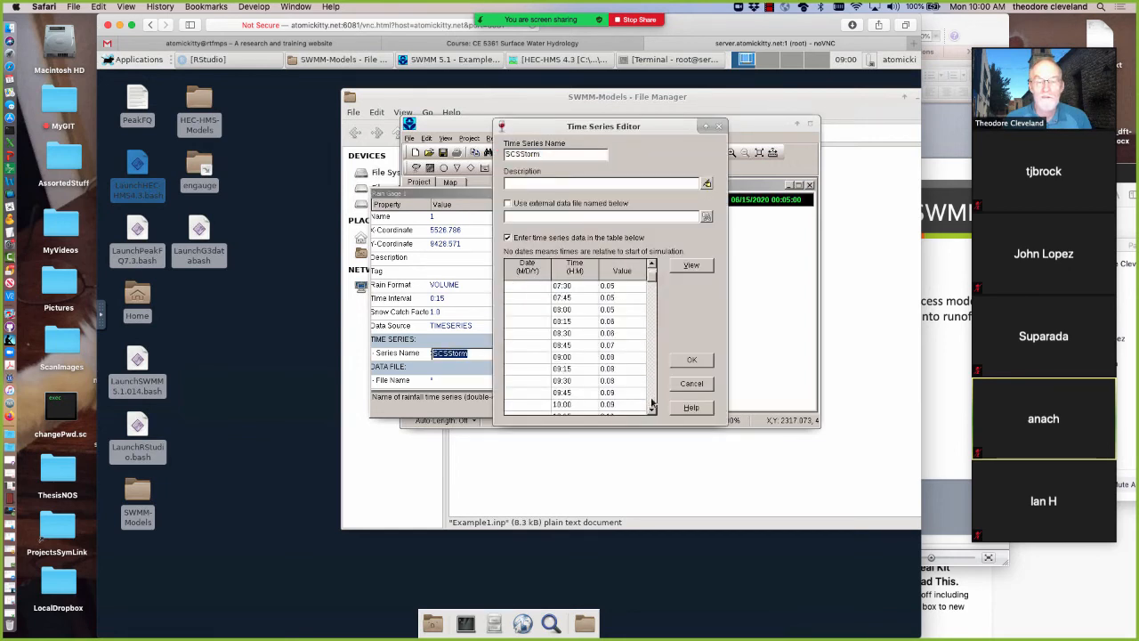
pyautogui.scroll(-3, 651, 404)
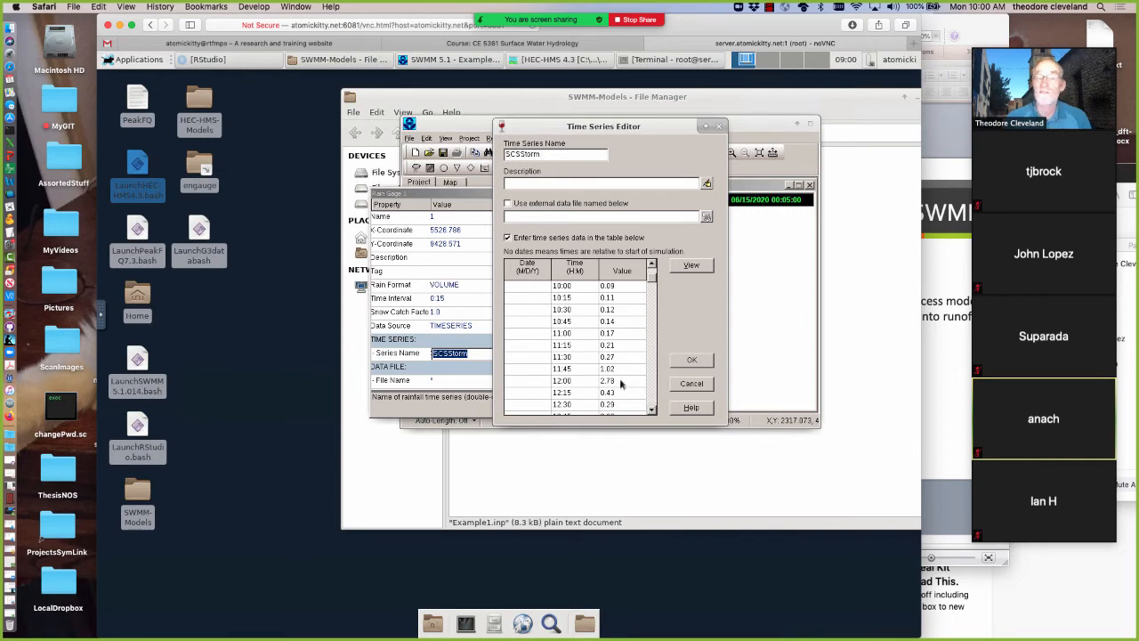
pyautogui.click(693, 266)
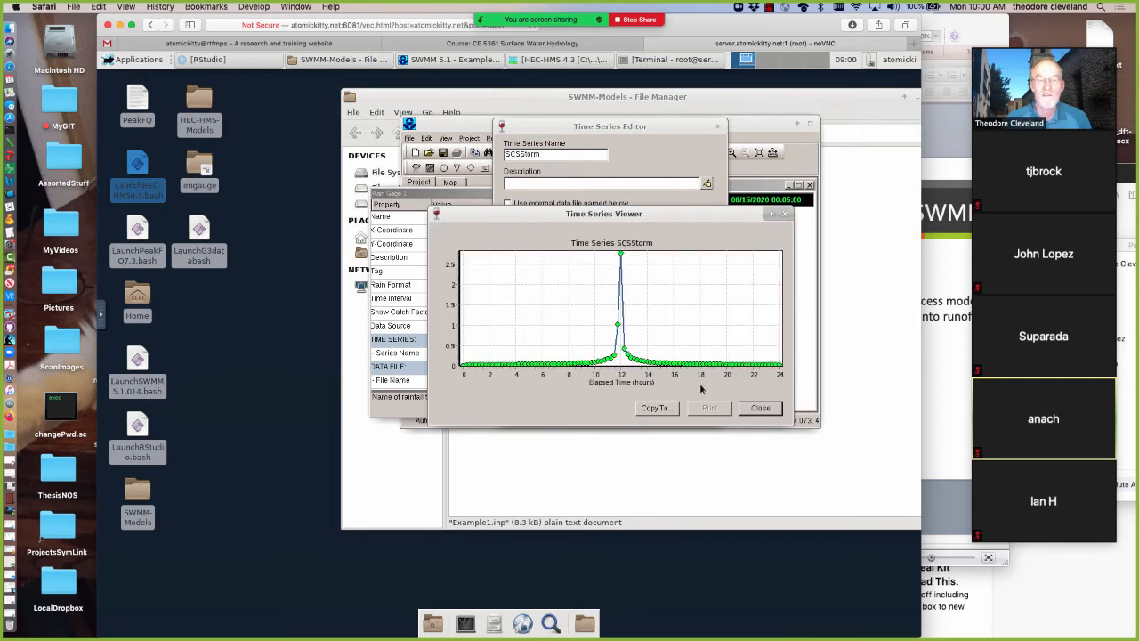
pyautogui.click(757, 408)
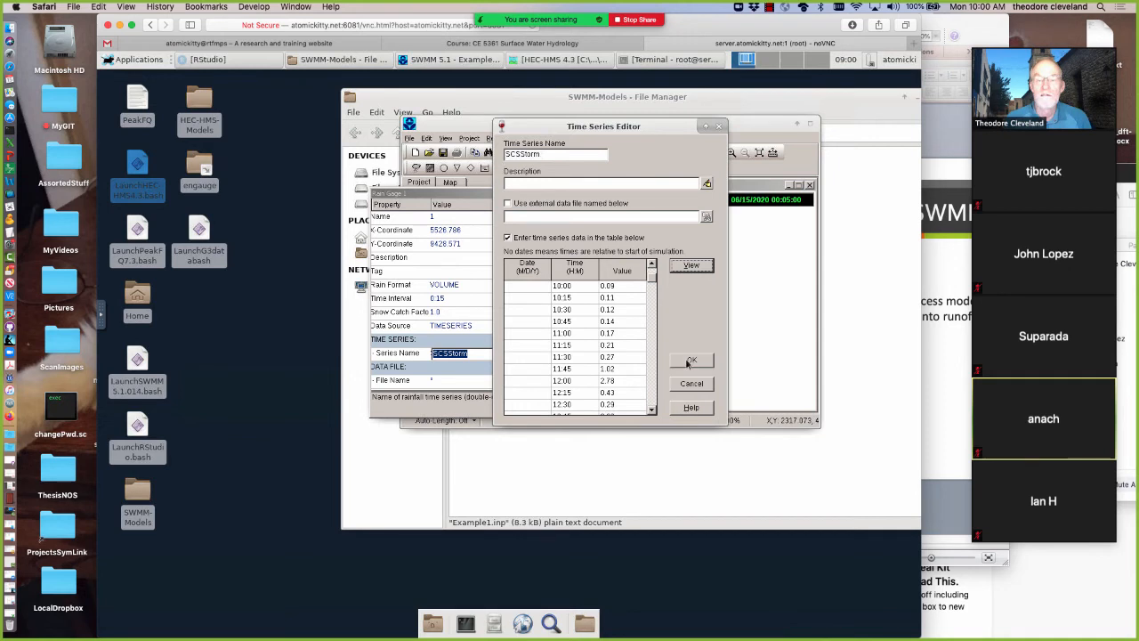
pyautogui.click(687, 362)
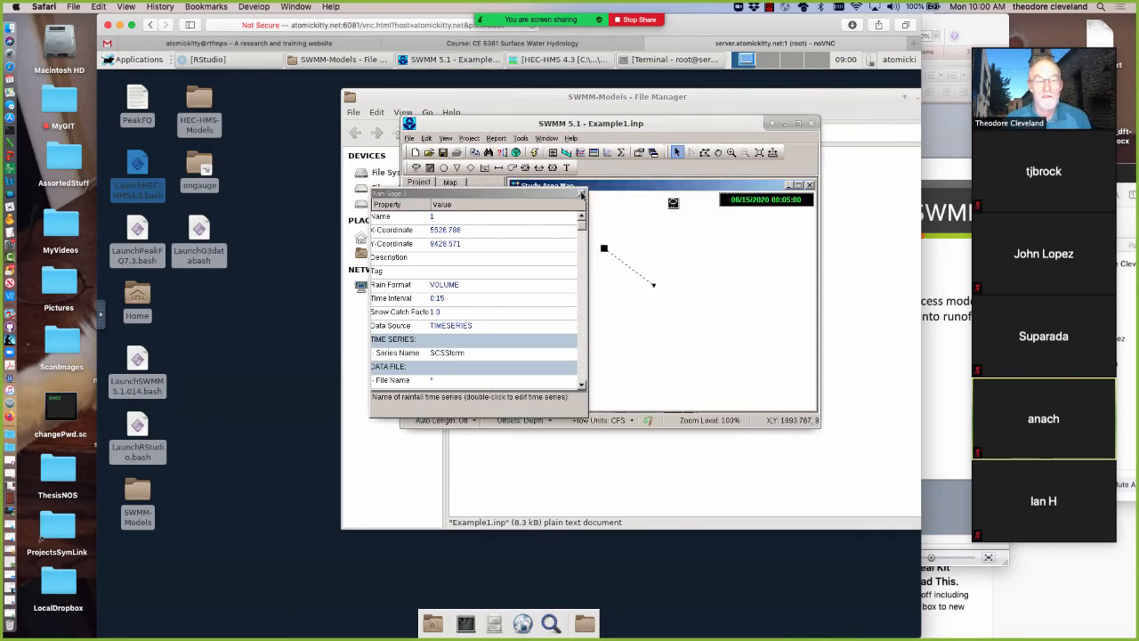
# Check Rain Gage 1's time interval and close its properties
pyautogui.click(448, 302)
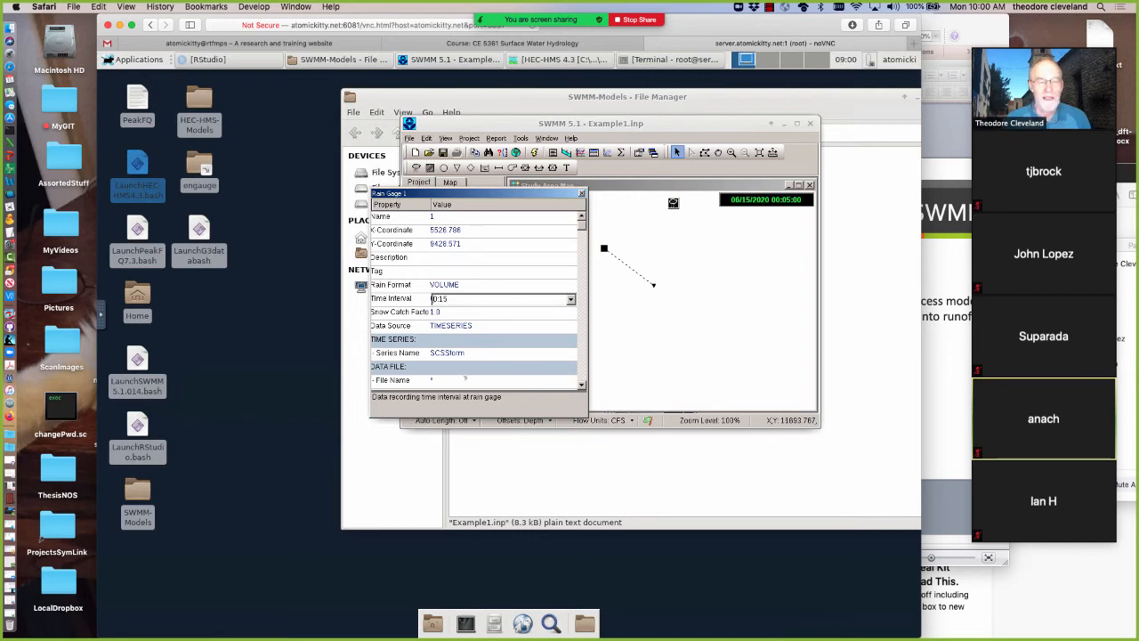
pyautogui.hotkey('alt', 'Tab')
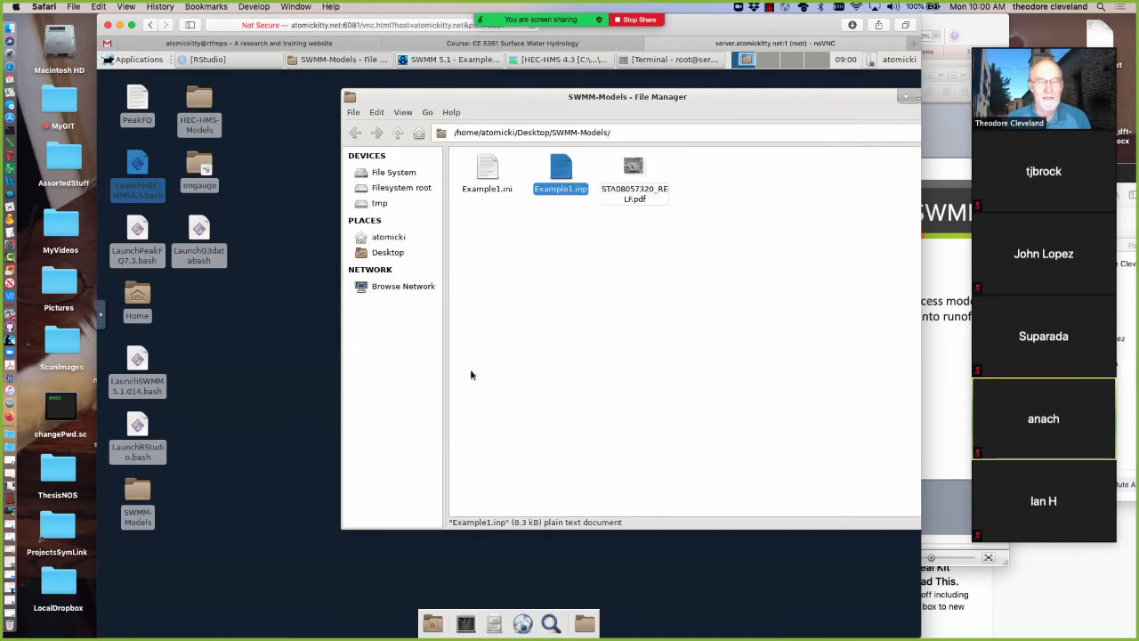
pyautogui.click(463, 71)
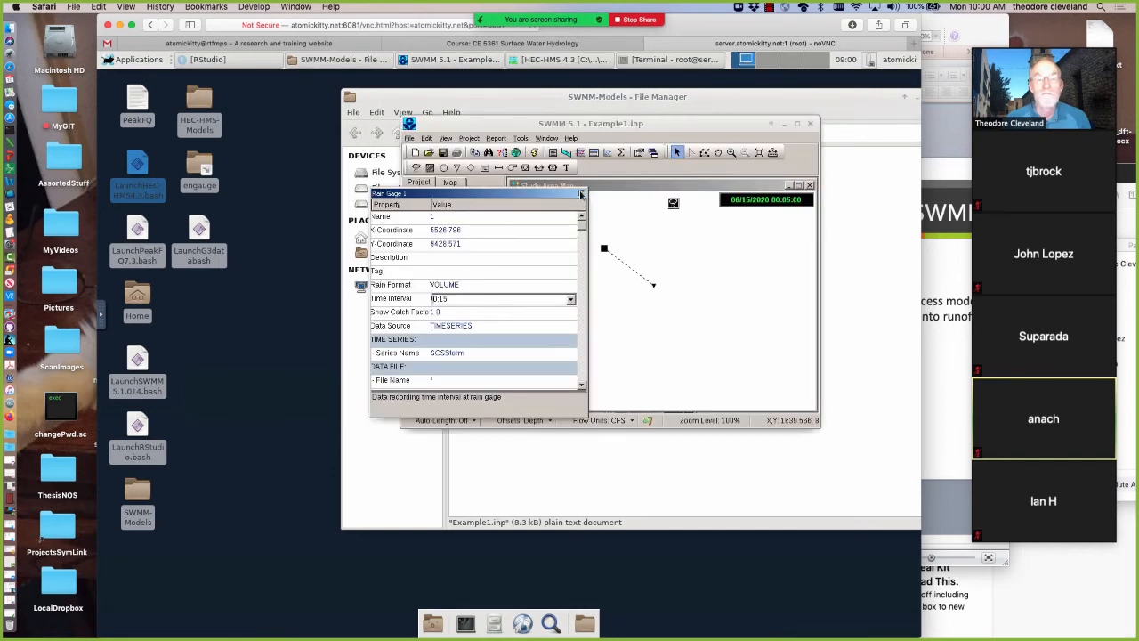
pyautogui.click(580, 194)
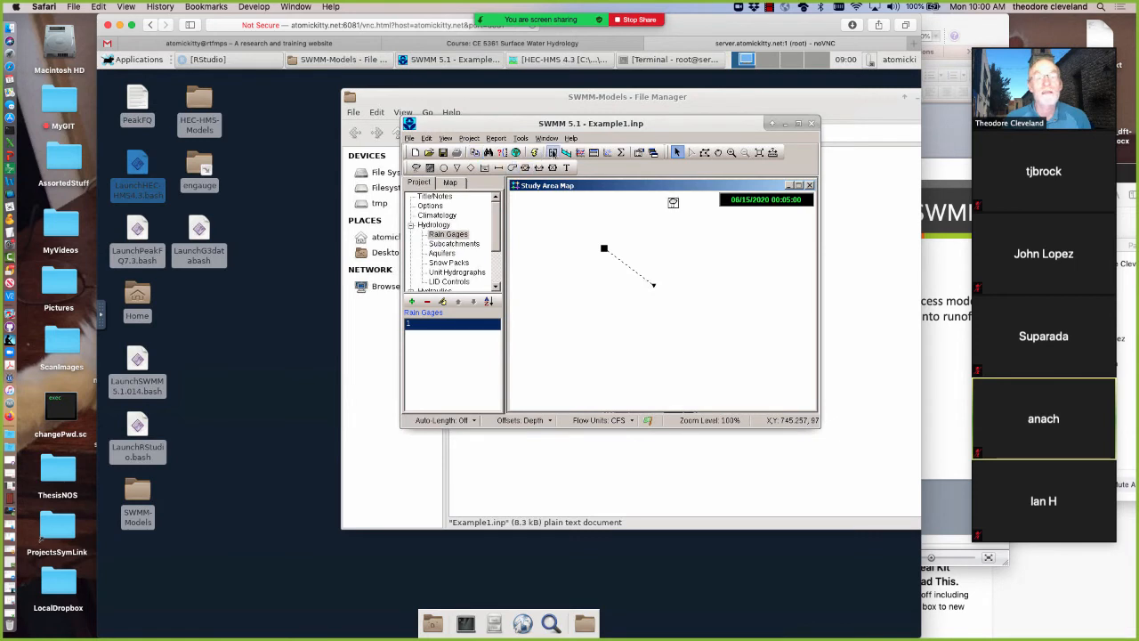
# Display the simulation's status report and enlarge its window
pyautogui.click(553, 153)
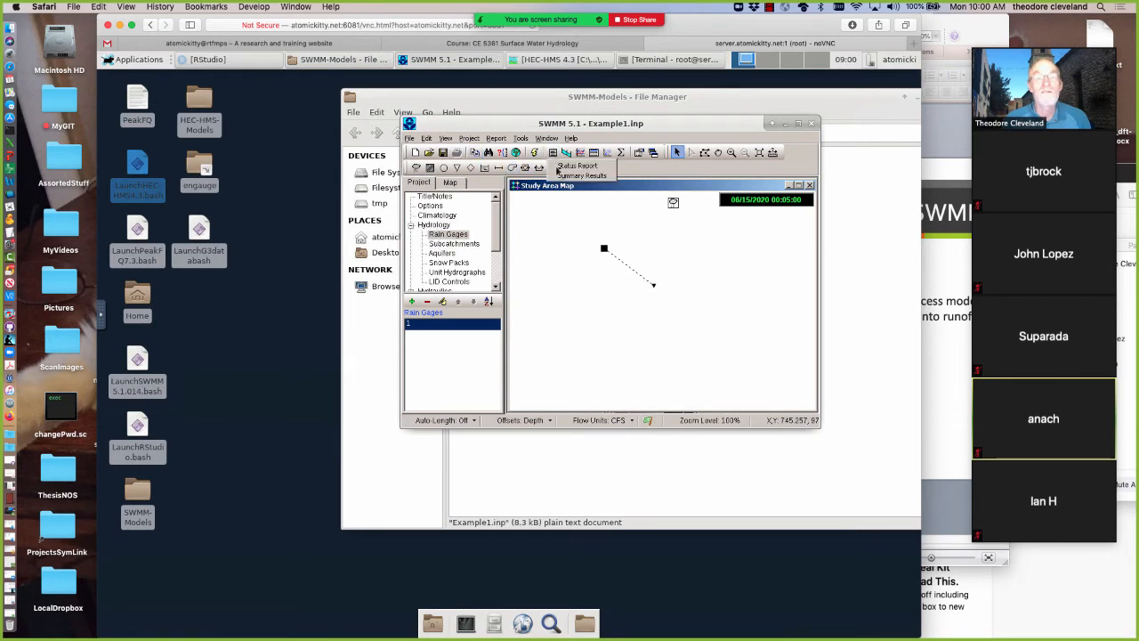
pyautogui.click(576, 166)
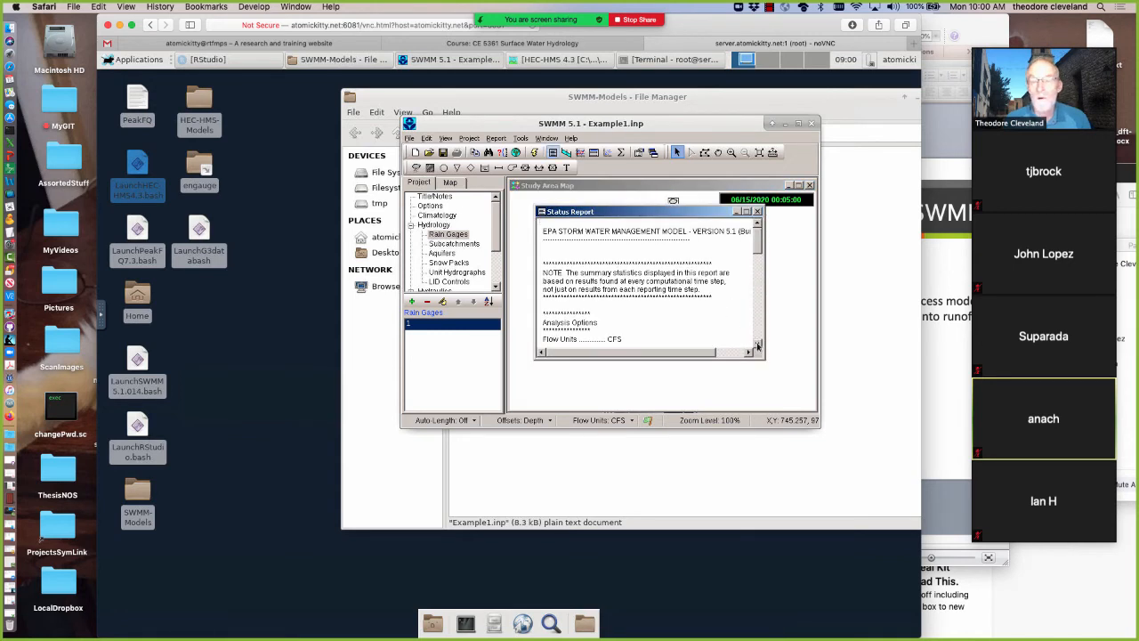
pyautogui.click(757, 346)
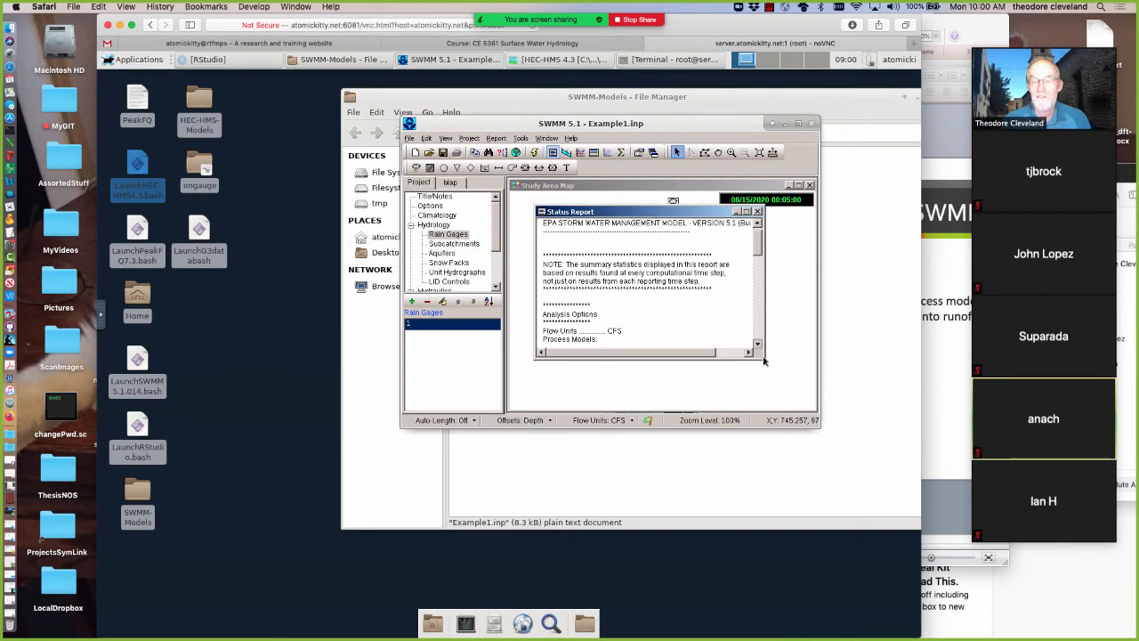
pyautogui.moveTo(870, 475); pyautogui.dragTo(865, 470)
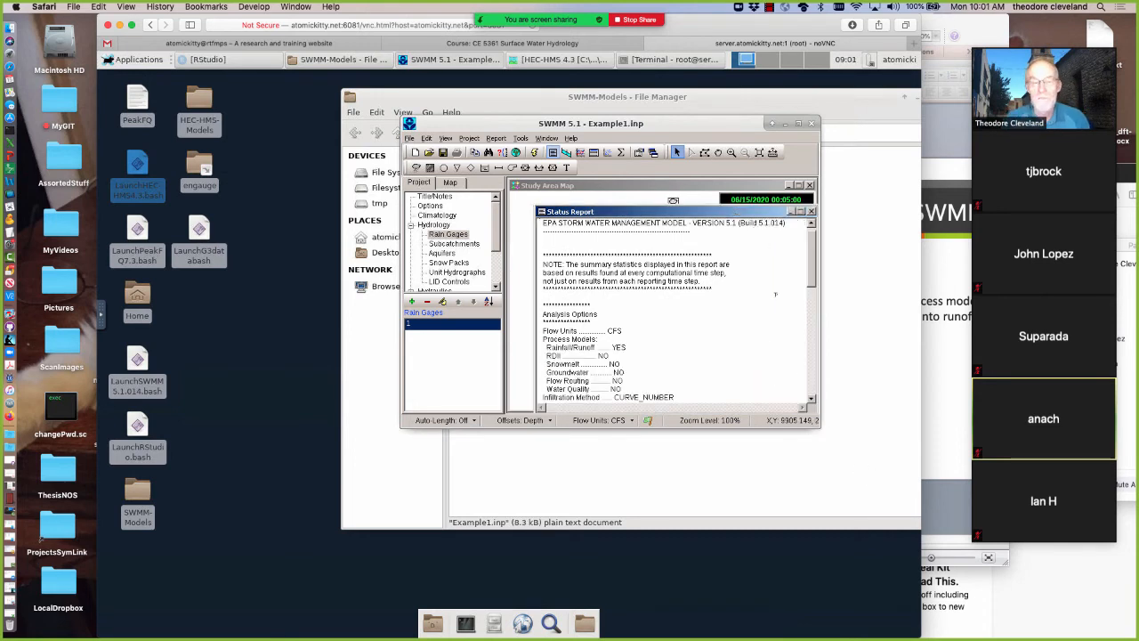
# Examine the status report's analysis options and the precipitation, infiltration, runoff and storage amounts under Runoff Quantity Continuity, and close it
pyautogui.click(811, 402)
pyautogui.click(812, 402)
pyautogui.click(812, 402)
pyautogui.click(812, 402)
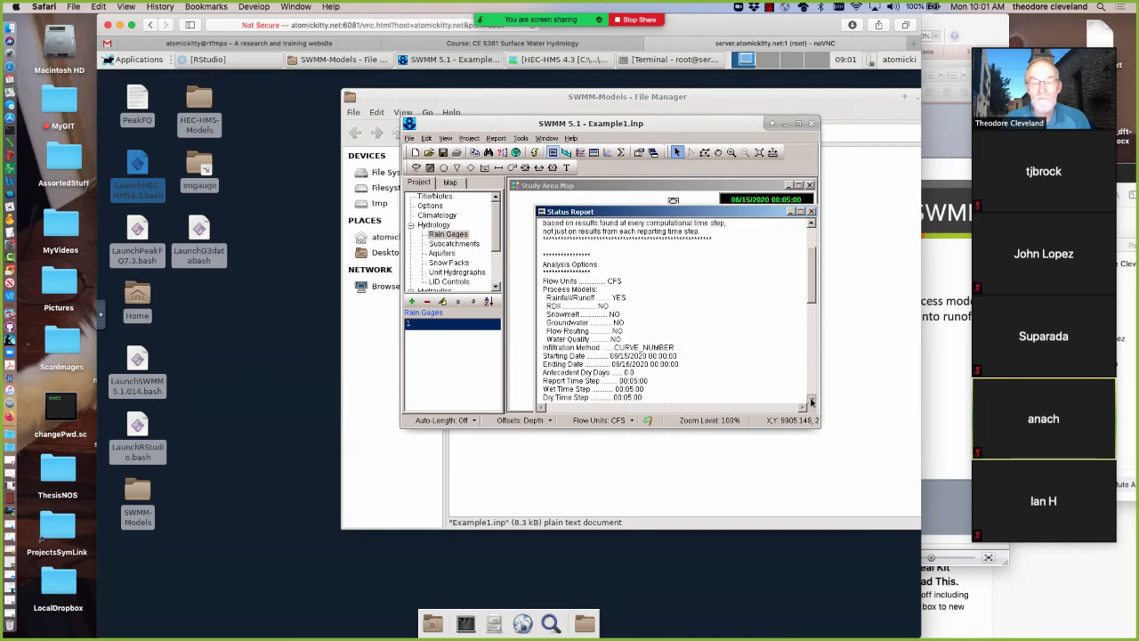
pyautogui.click(811, 402)
pyautogui.click(811, 402)
pyautogui.click(811, 402)
pyautogui.click(811, 402)
pyautogui.click(811, 402)
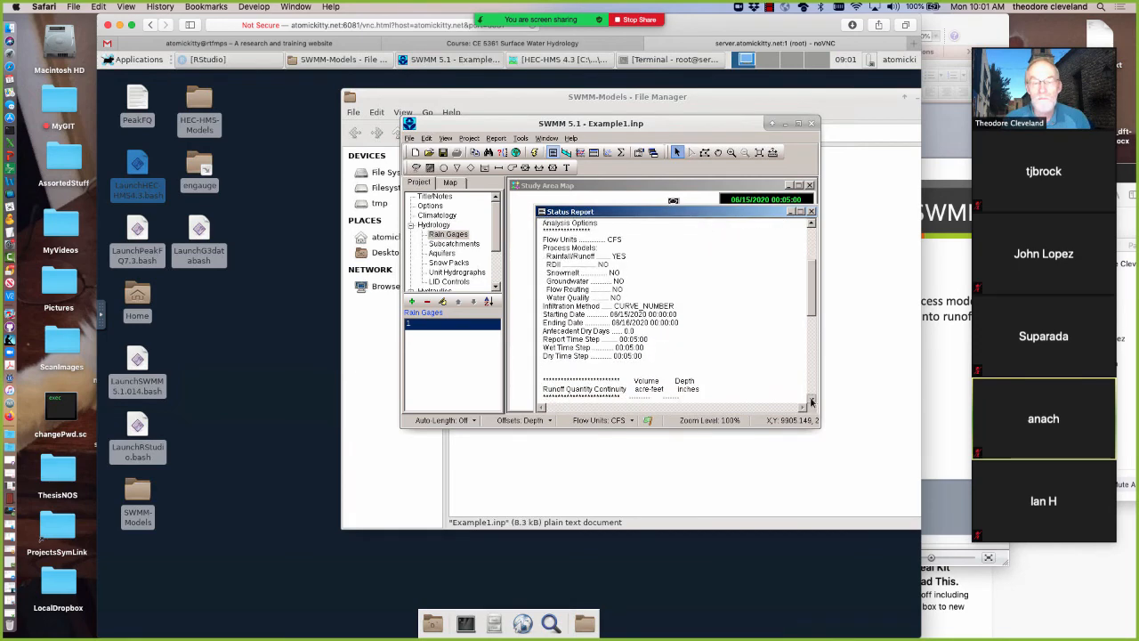
pyautogui.click(811, 403)
pyautogui.click(811, 403)
pyautogui.click(811, 402)
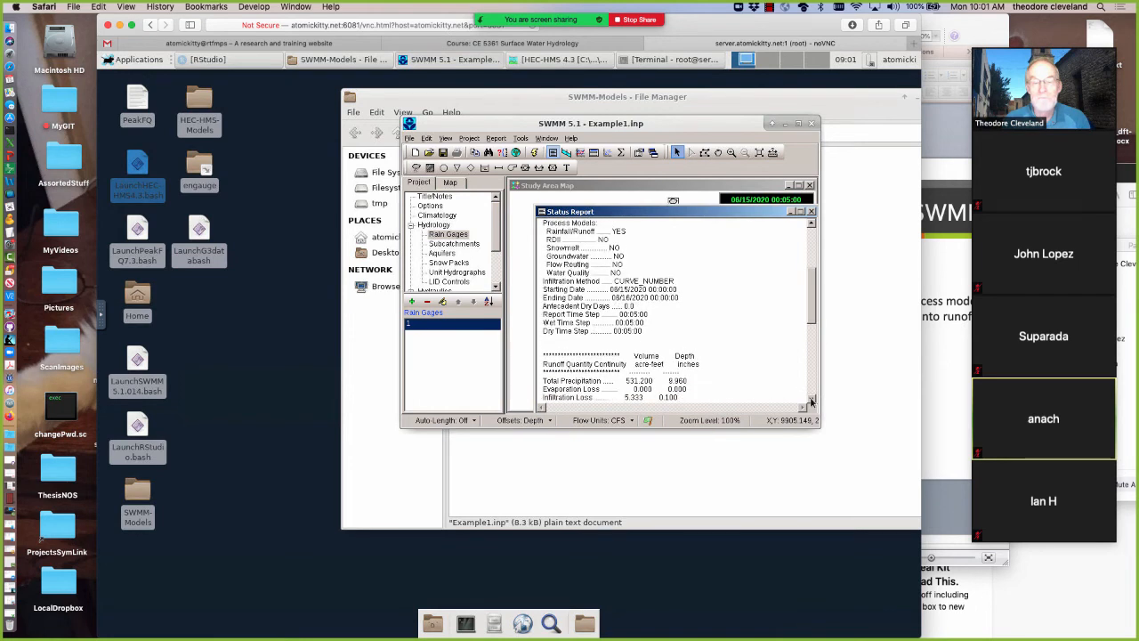
pyautogui.click(811, 402)
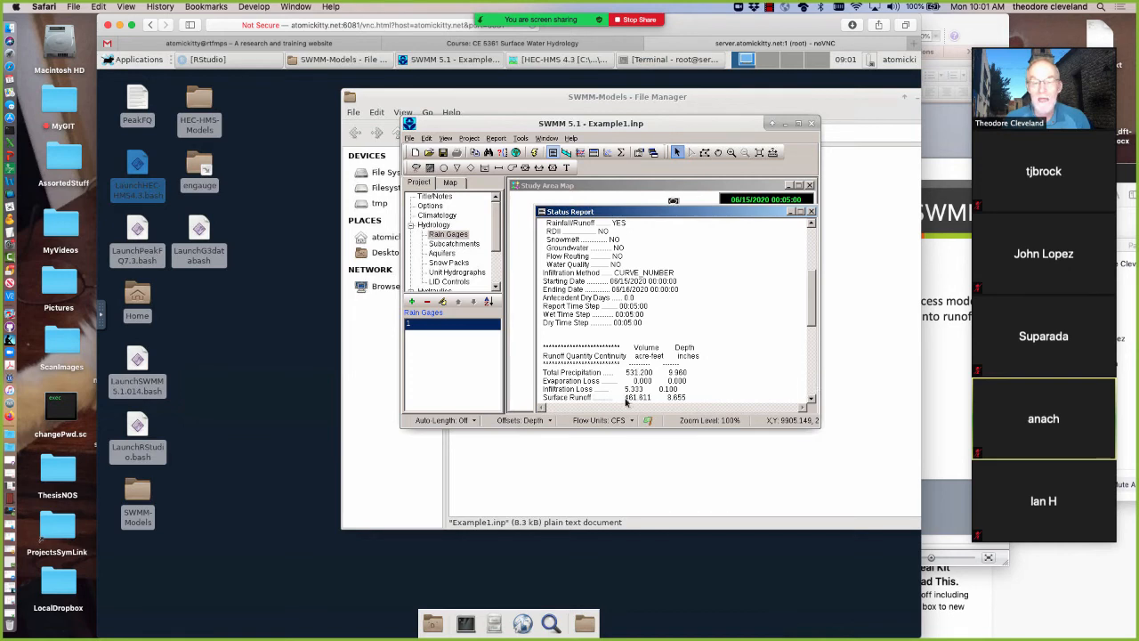
pyautogui.scroll(-1, 635, 395)
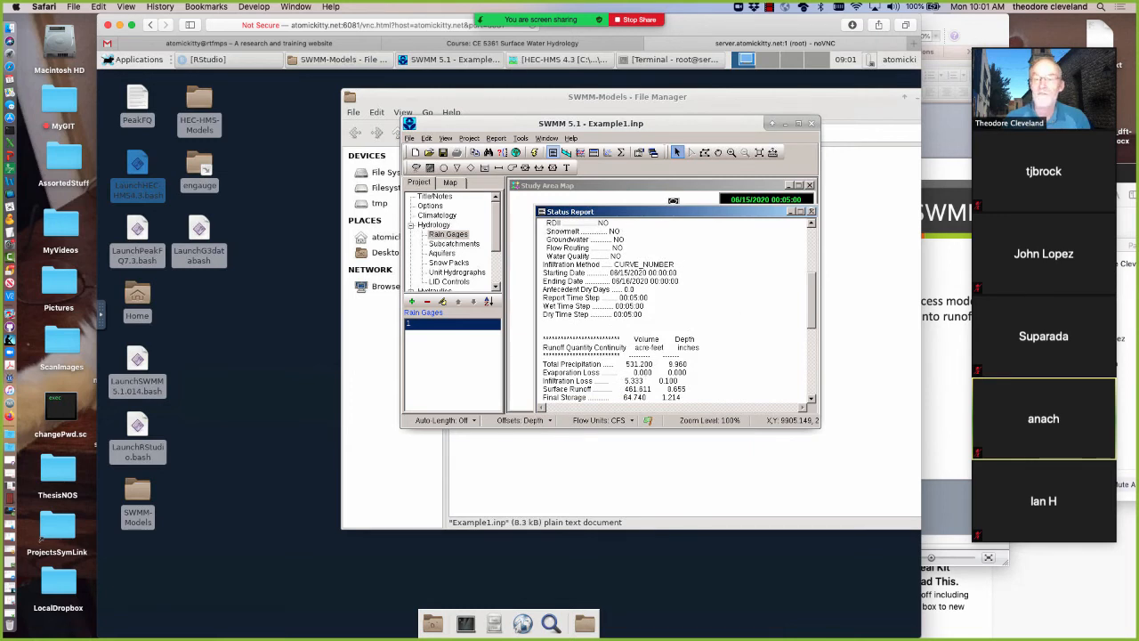
pyautogui.click(810, 212)
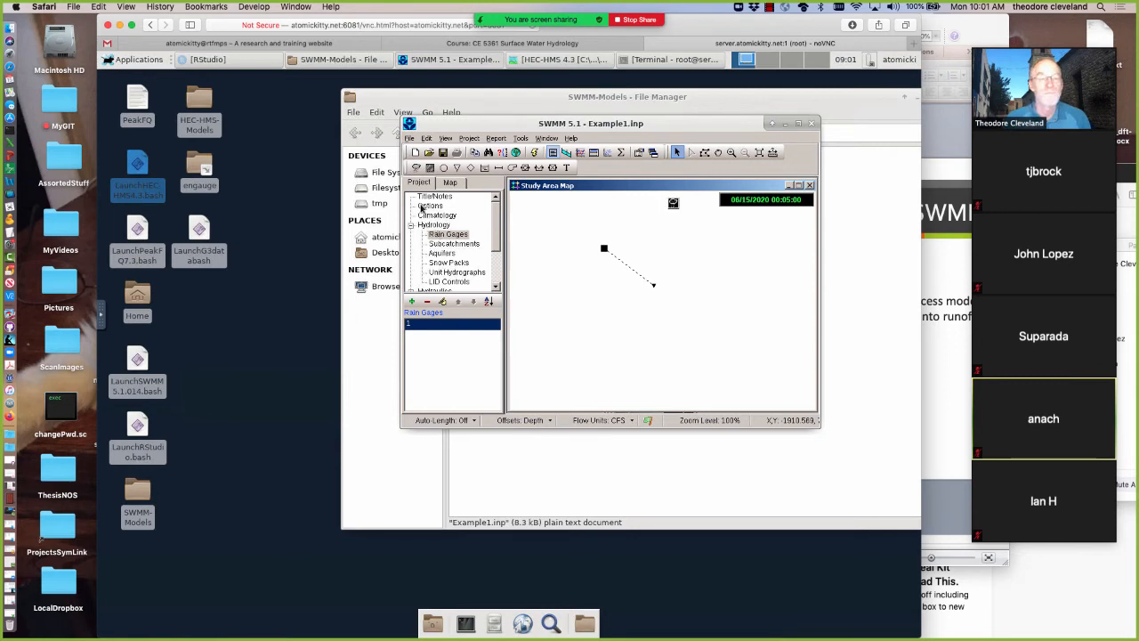
# Change the simulation's infiltration model to Horton
pyautogui.click(425, 205)
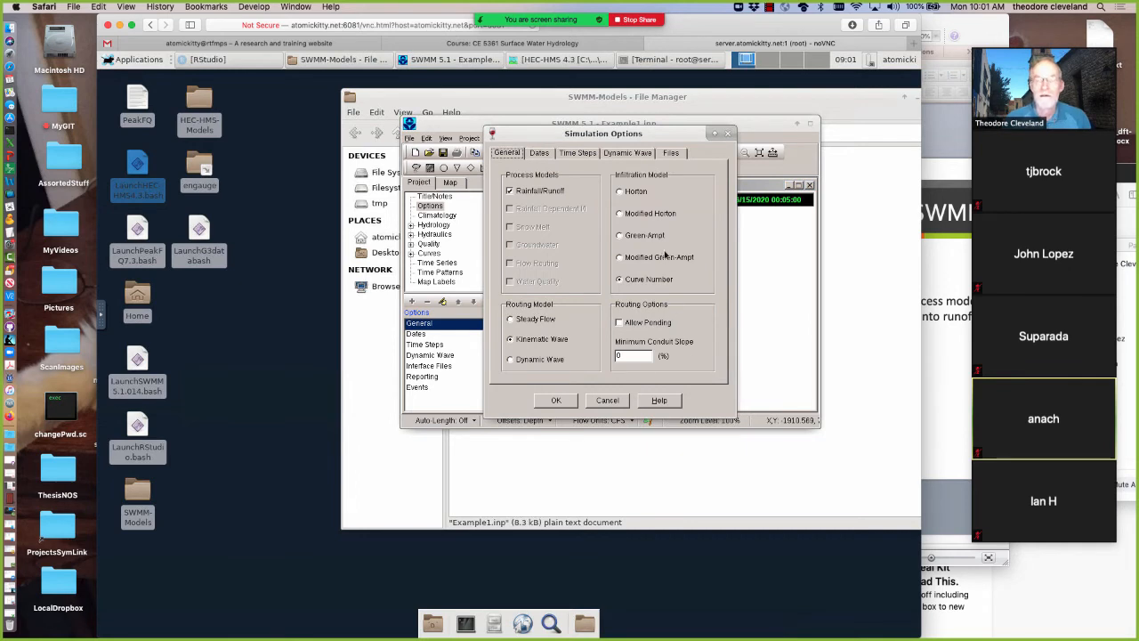
pyautogui.click(619, 192)
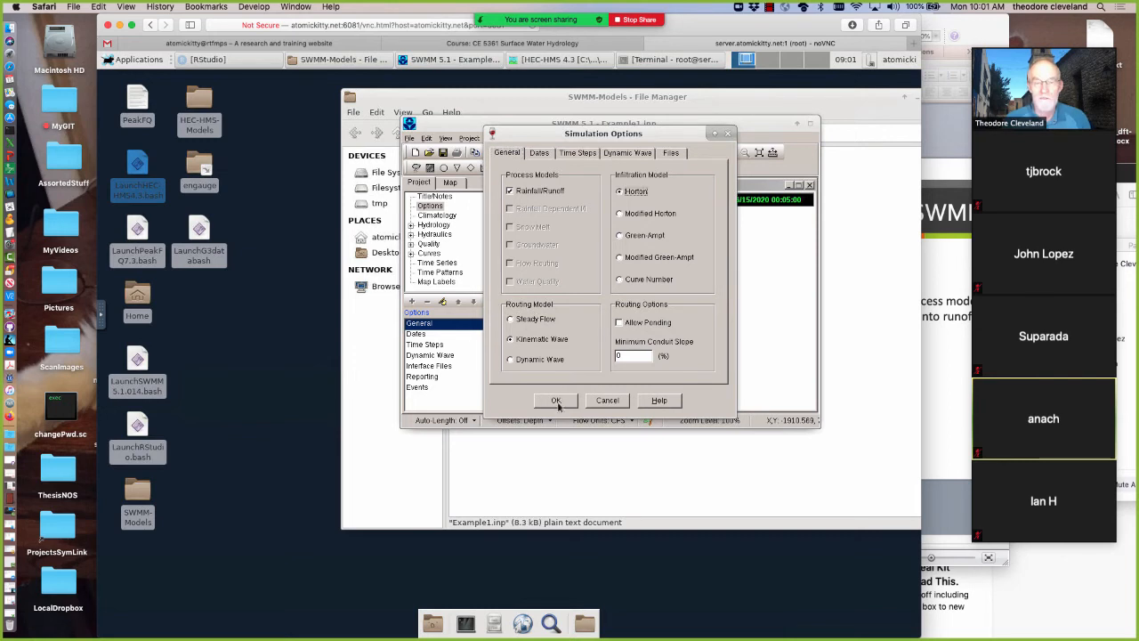
pyautogui.click(555, 401)
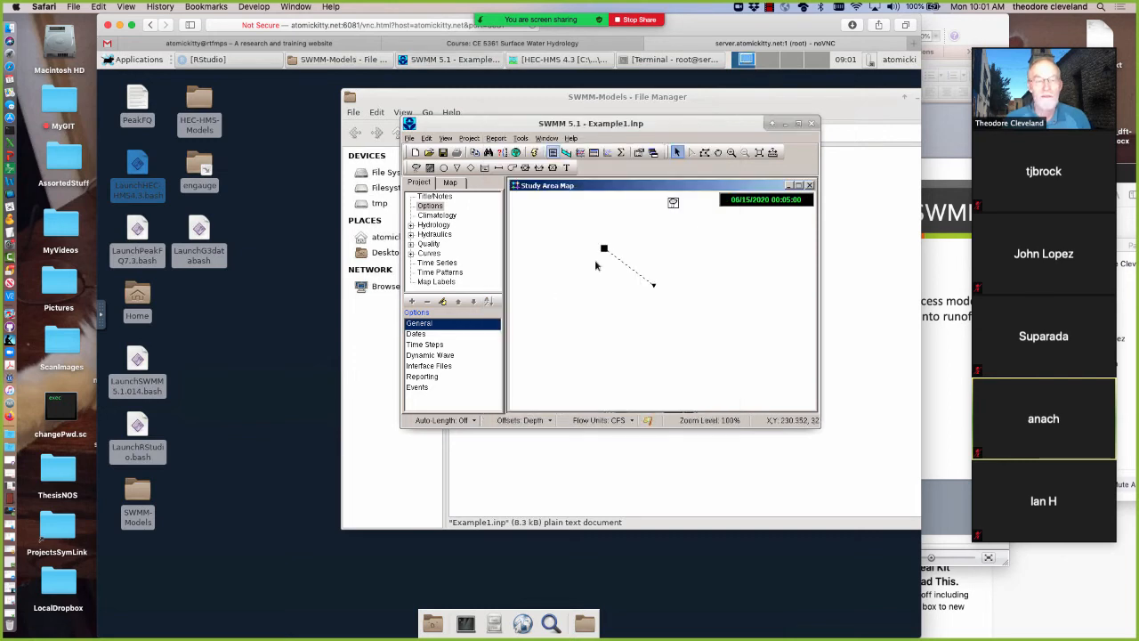
# Open Subcatchment 2's Horton infiltration data and set the maximum infiltration rate to 0.001
pyautogui.doubleClick(603, 251)
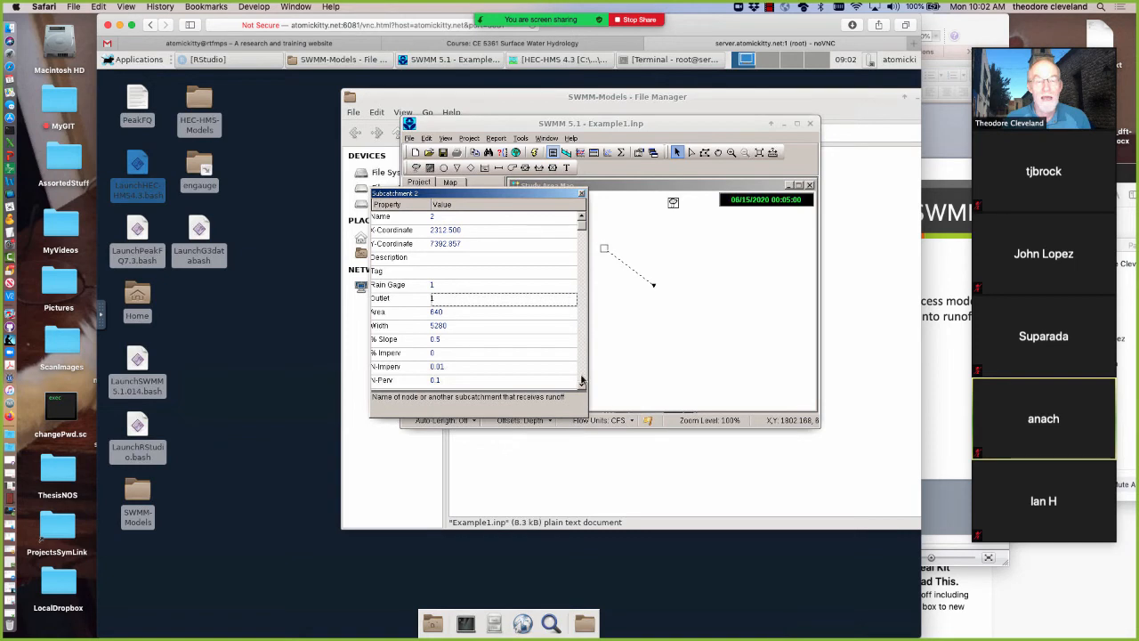
pyautogui.scroll(-5, 582, 381)
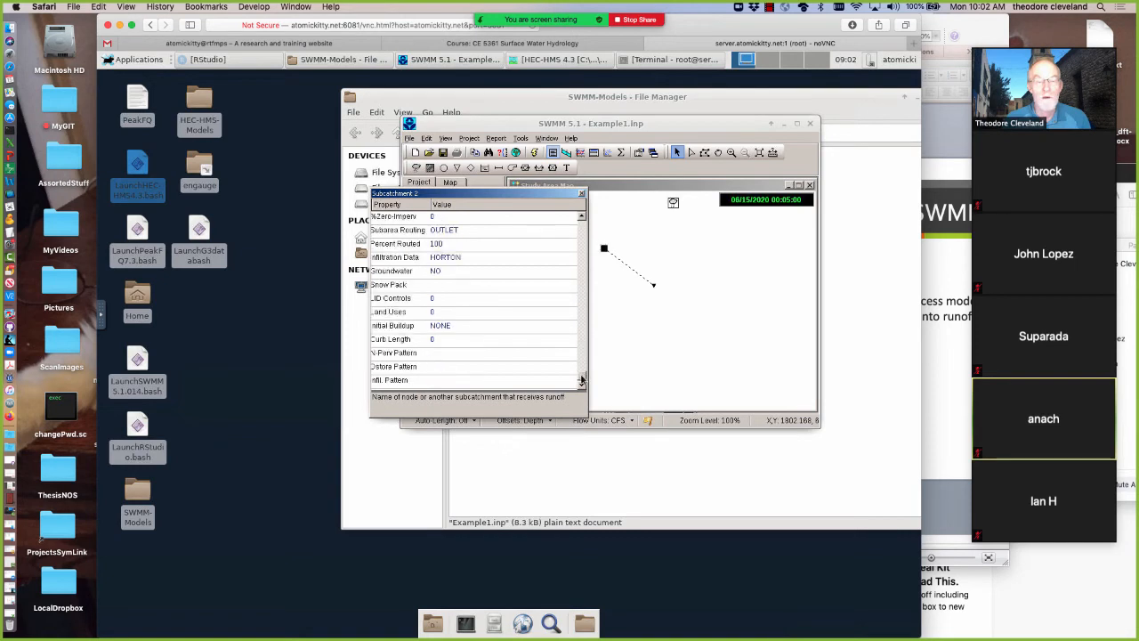
pyautogui.click(486, 257)
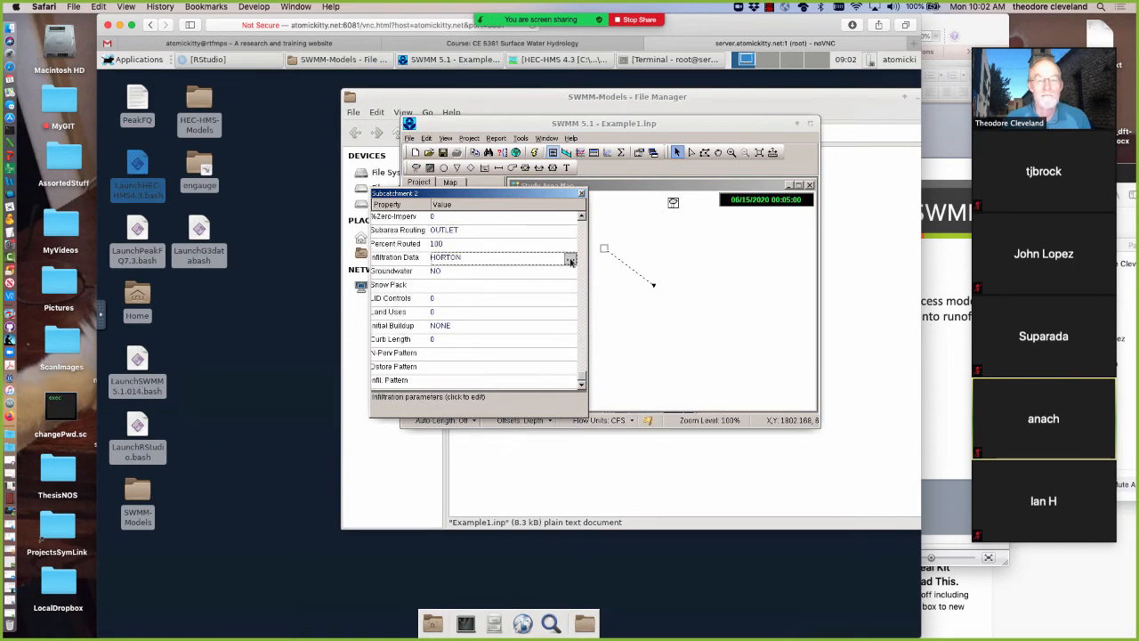
pyautogui.click(571, 259)
pyautogui.click(621, 231)
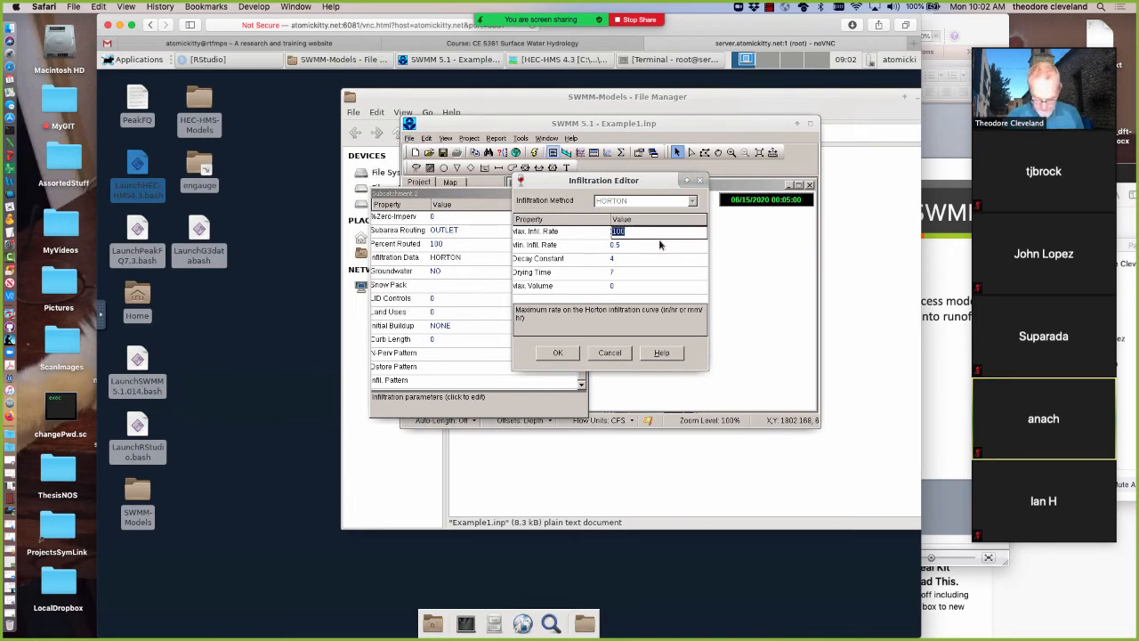
pyautogui.write('0.')
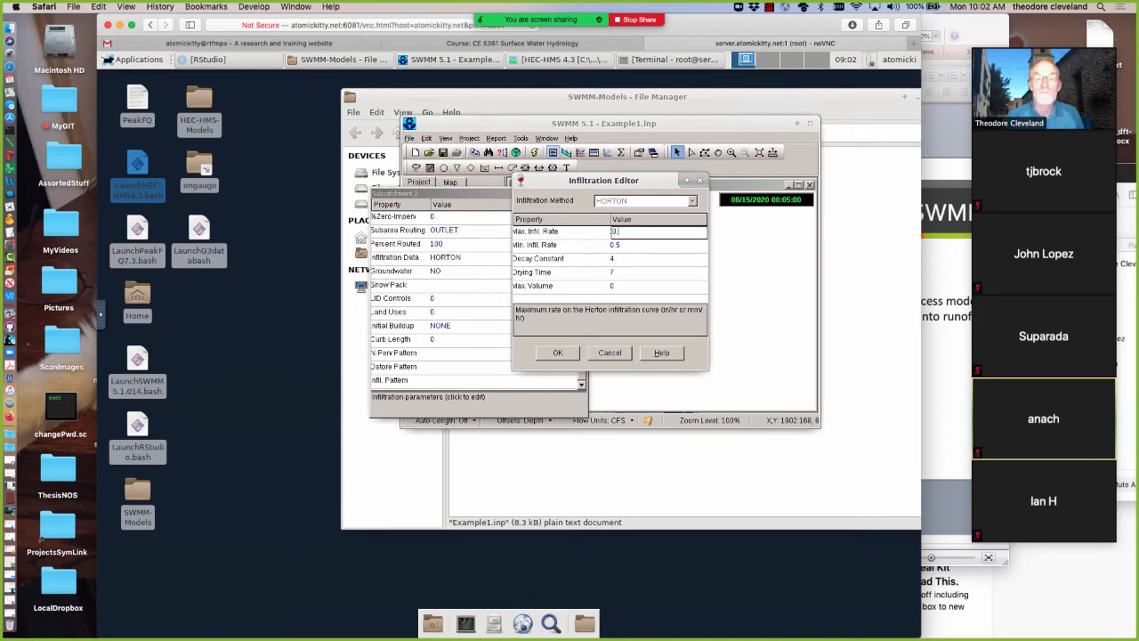
pyautogui.write('00')
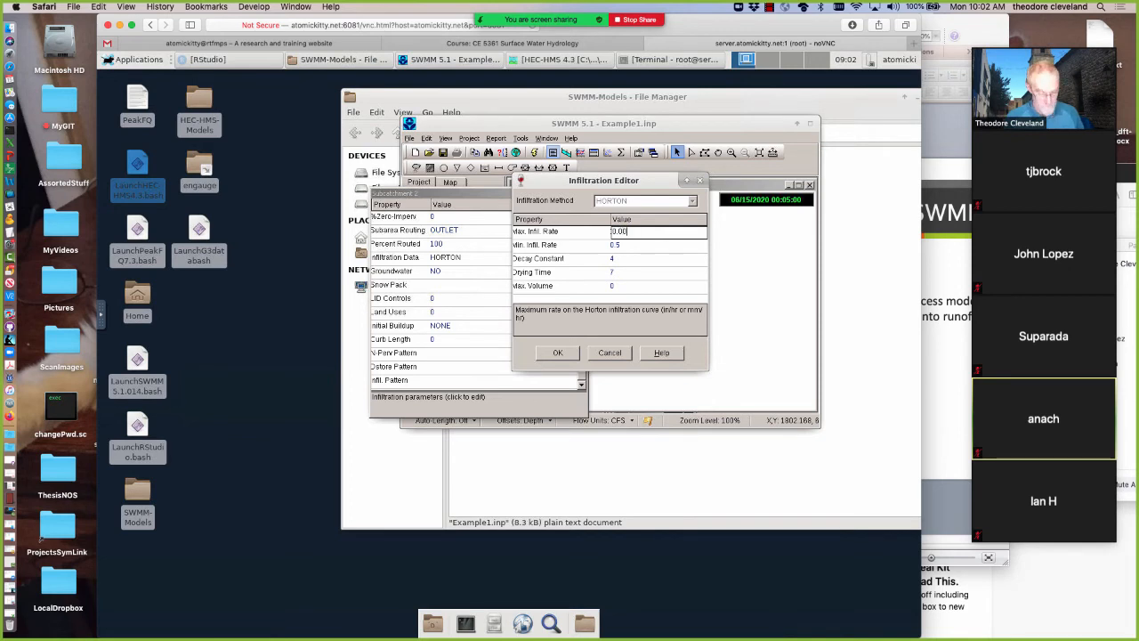
pyautogui.write('1')
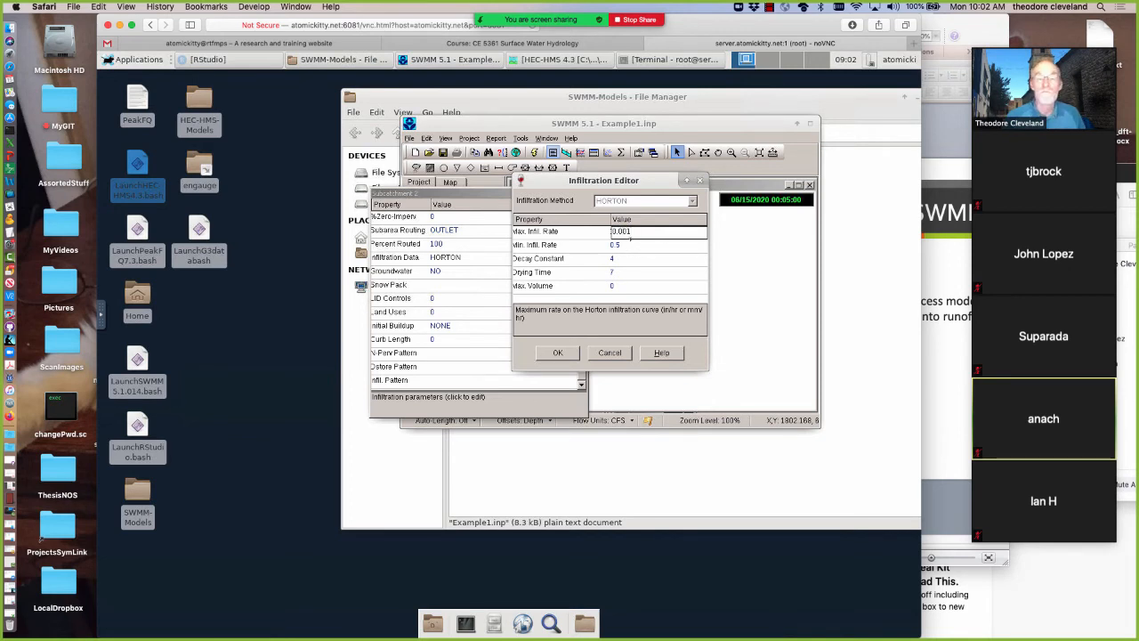
# Set the minimum infiltration rate to 0.0001, accept the infiltration settings and close the subcatchment's properties
pyautogui.click(631, 241)
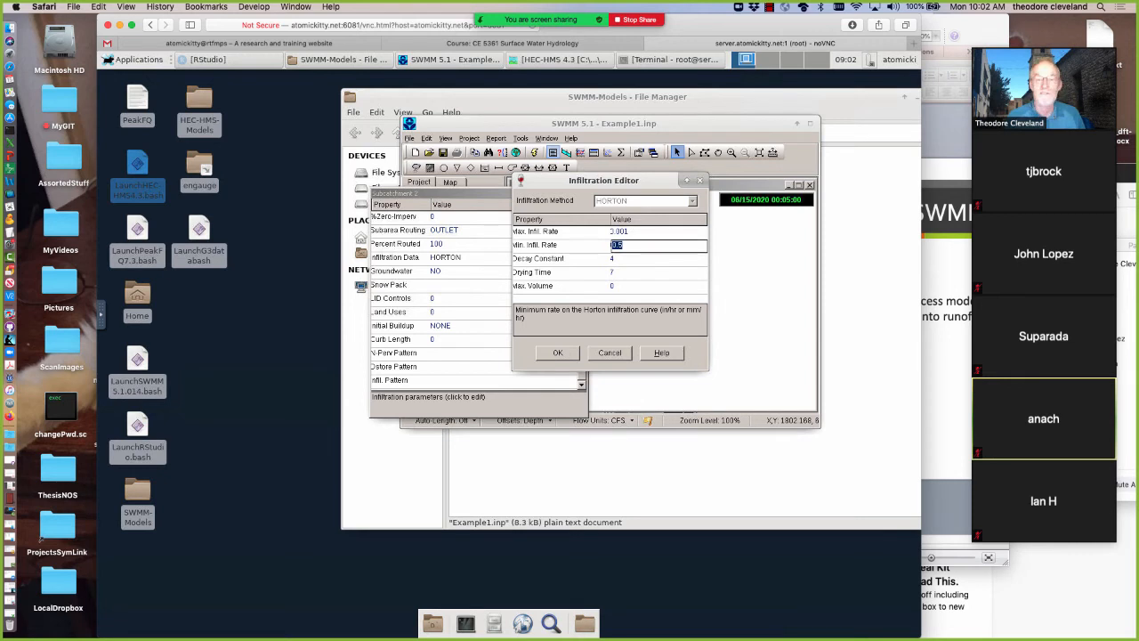
pyautogui.write('0.0001')
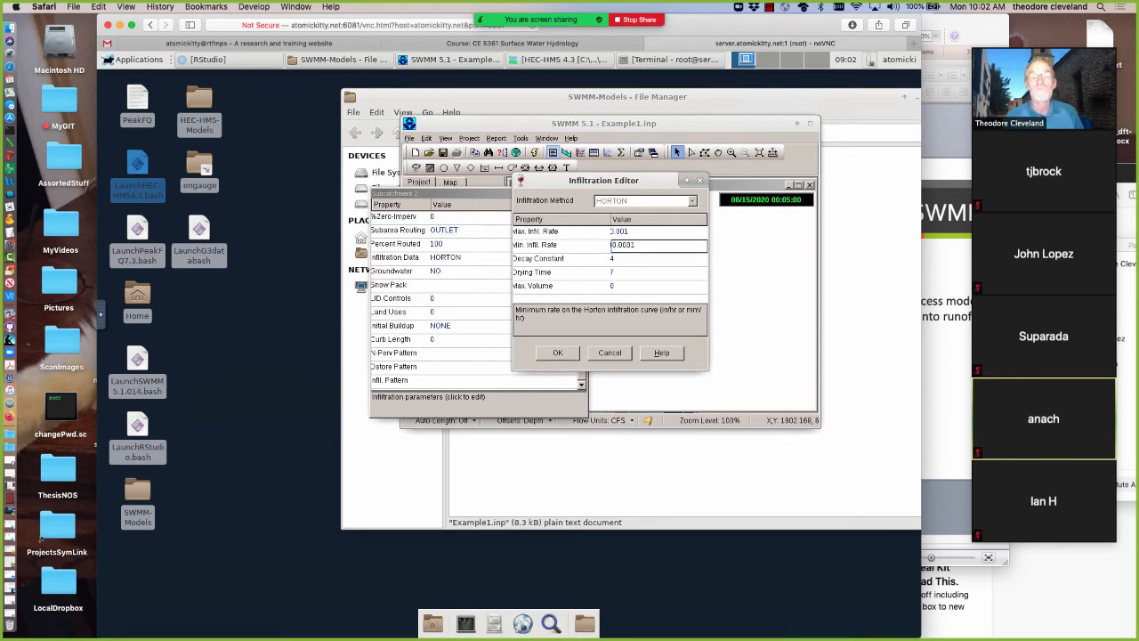
pyautogui.click(559, 353)
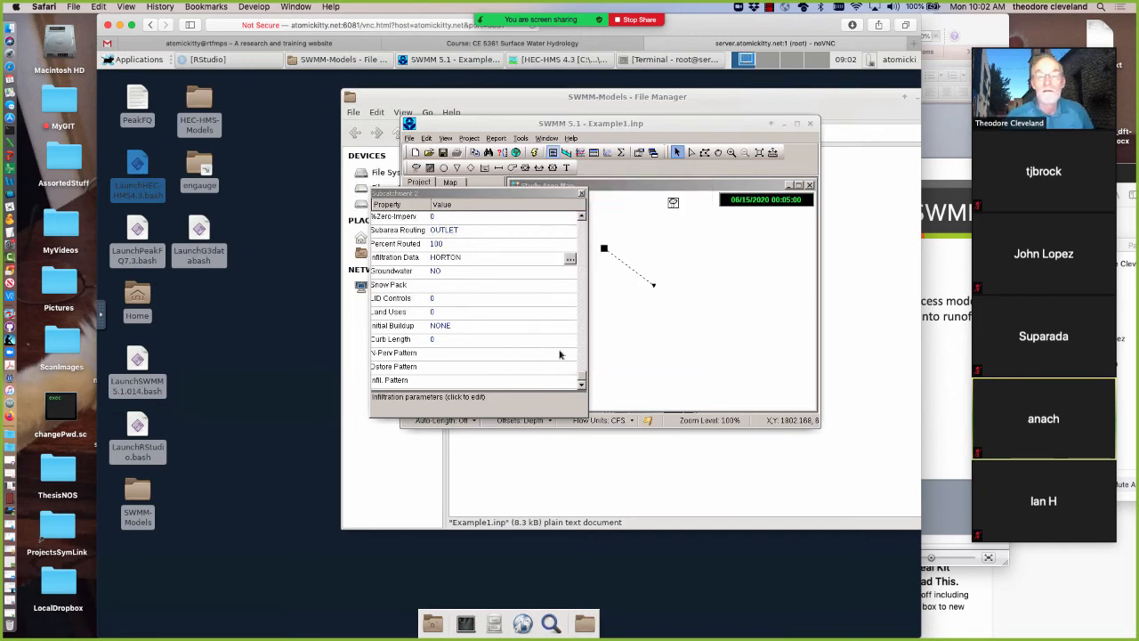
pyautogui.click(582, 195)
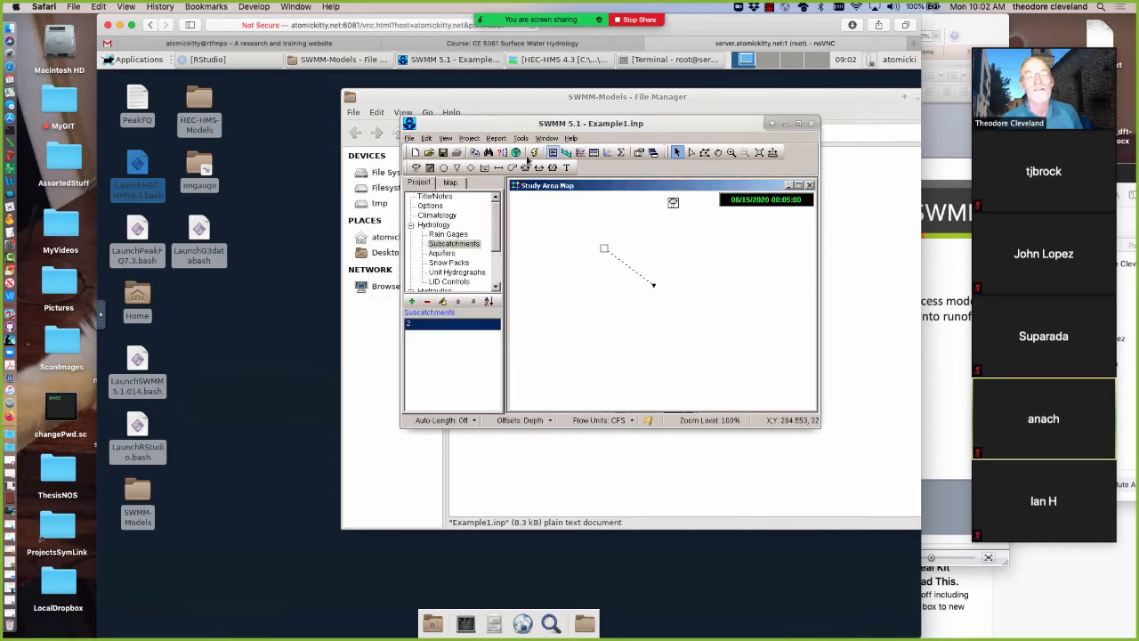
# Run the simulation and restore the minimized Subcatchment 2 runoff graph
pyautogui.click(534, 153)
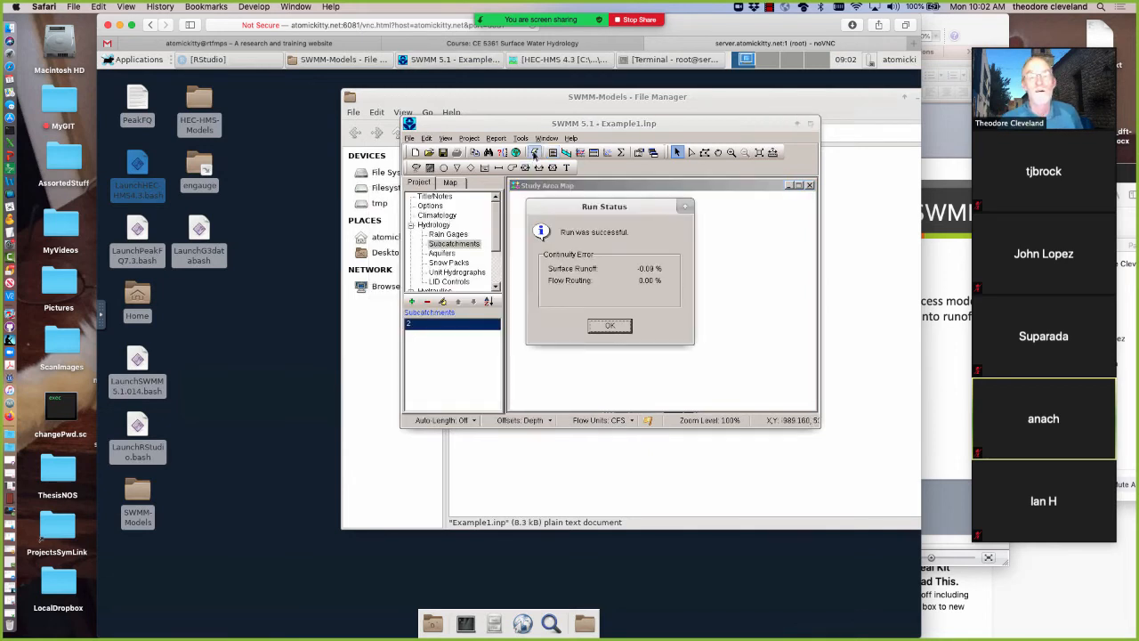
pyautogui.click(607, 327)
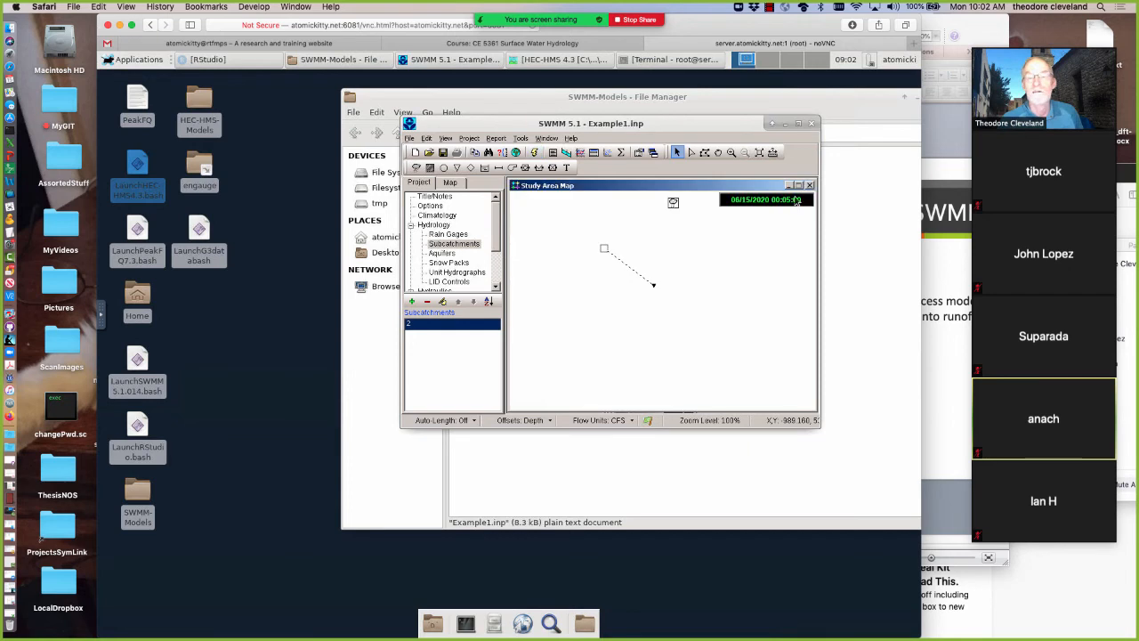
pyautogui.click(787, 185)
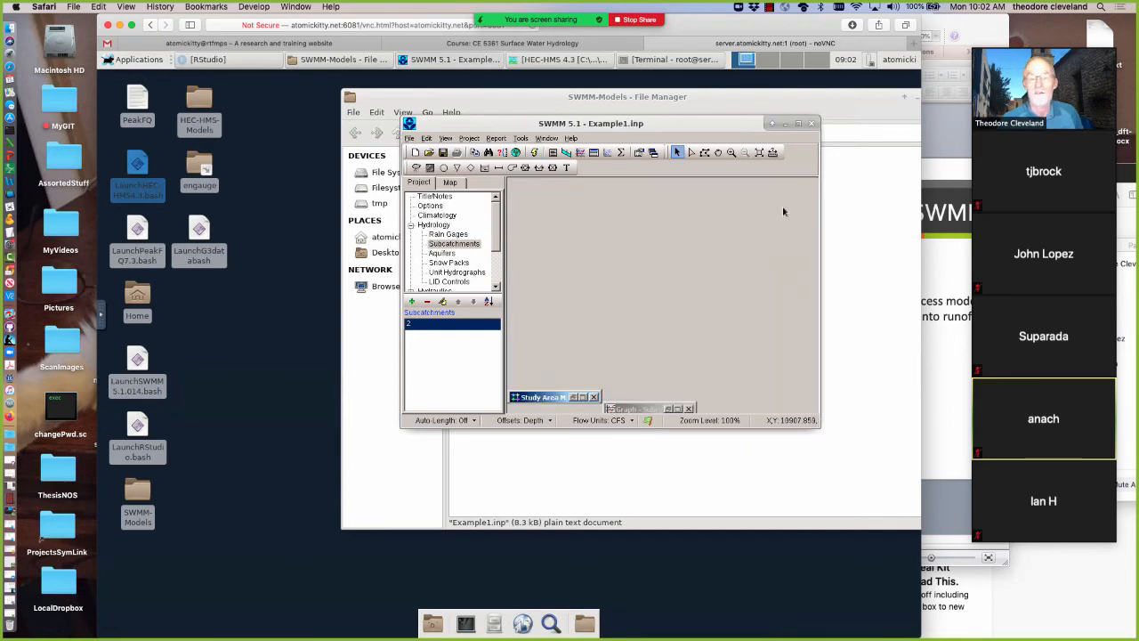
pyautogui.click(674, 409)
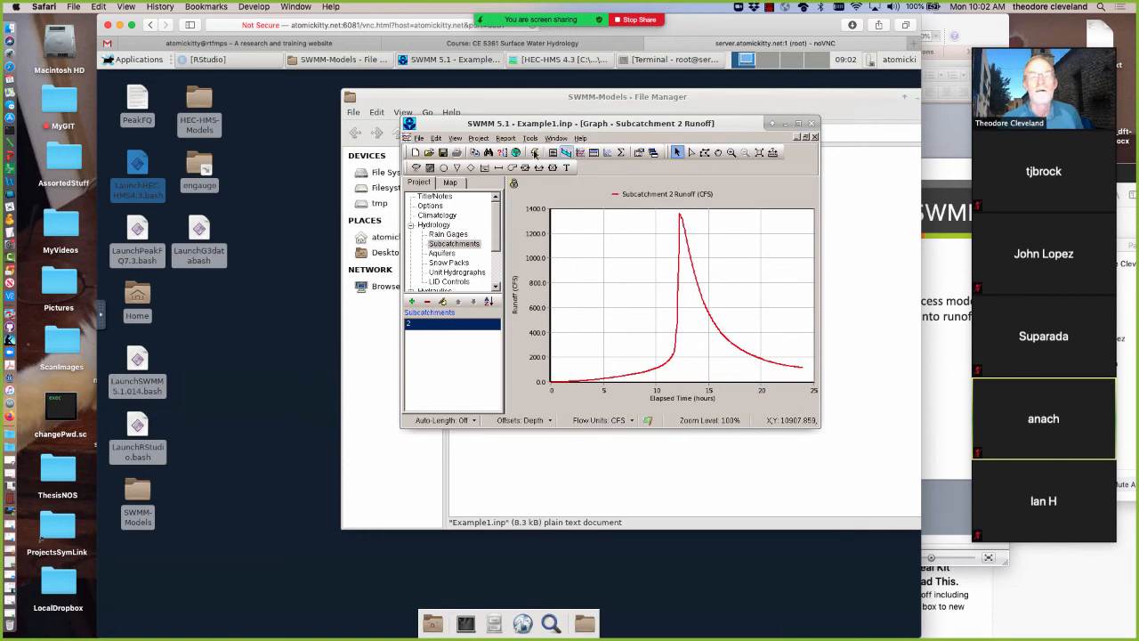
# Run the simulation again with the runoff graph shown and open its status report
pyautogui.click(534, 152)
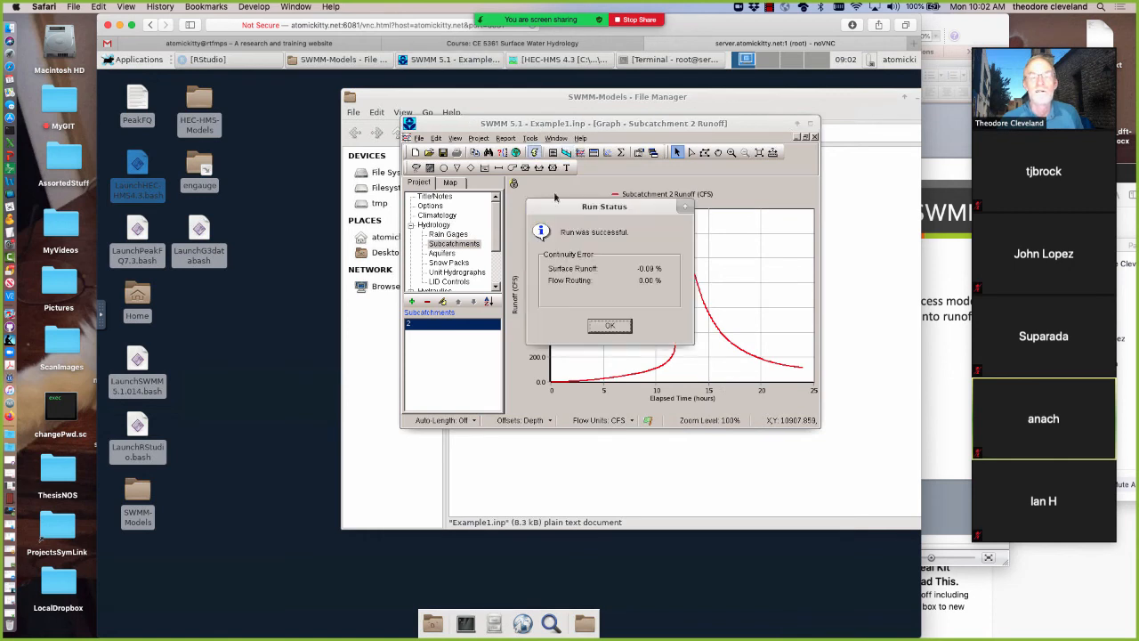
pyautogui.press('Return')
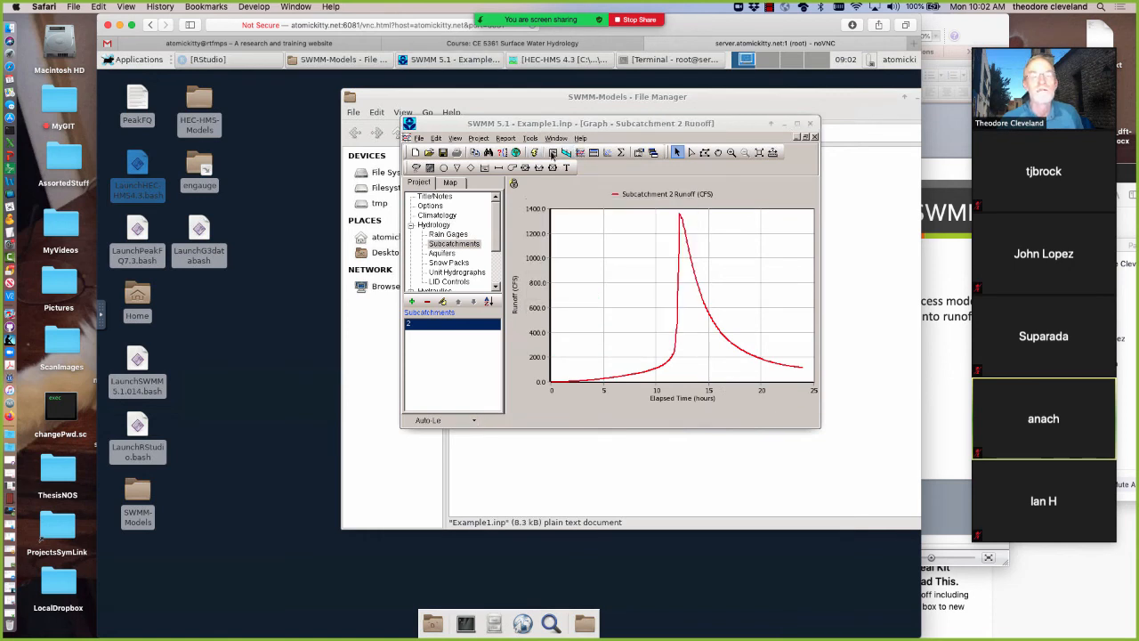
pyautogui.click(552, 153)
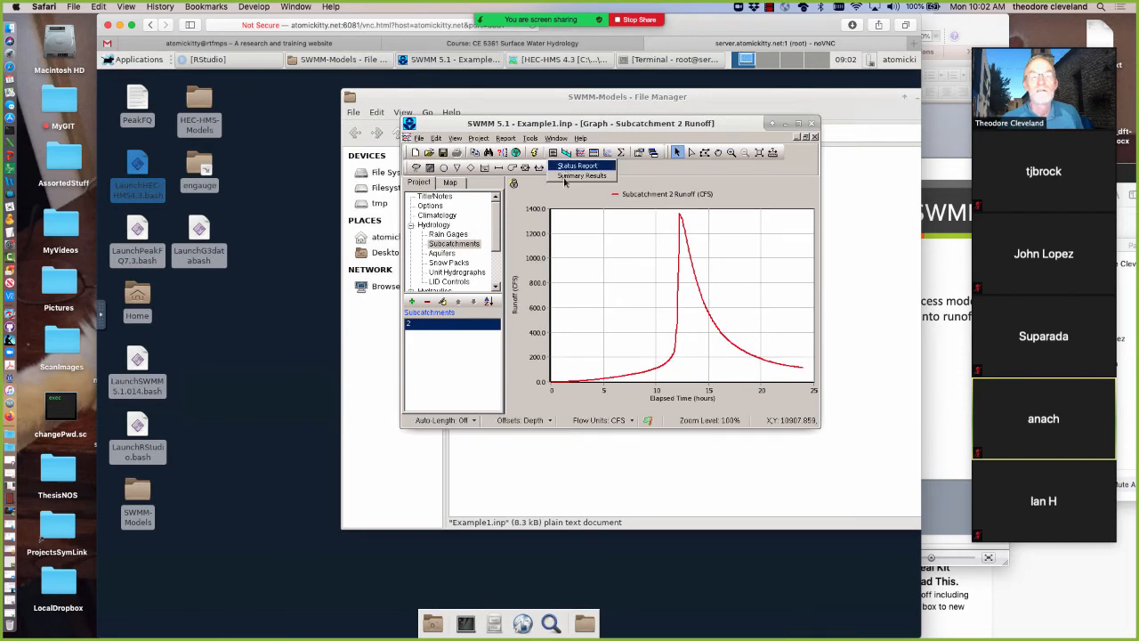
pyautogui.click(563, 167)
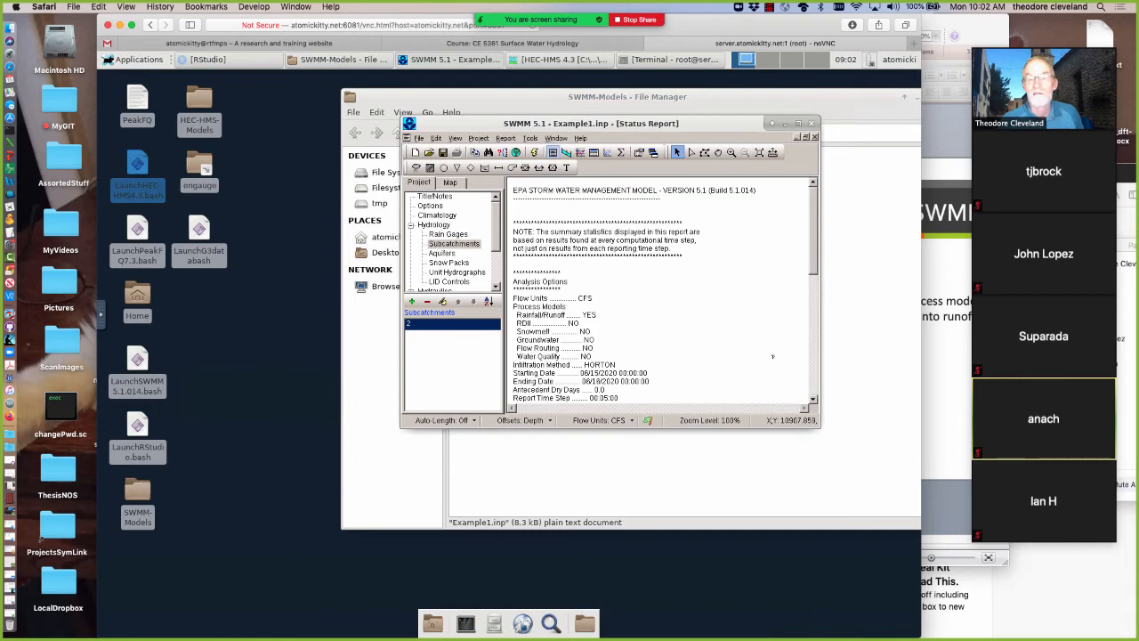
# Examine the status report's infiltration method and the amounts under Runoff Quantity Continuity and Flow Routing Continuity
pyautogui.scroll(-8, 811, 402)
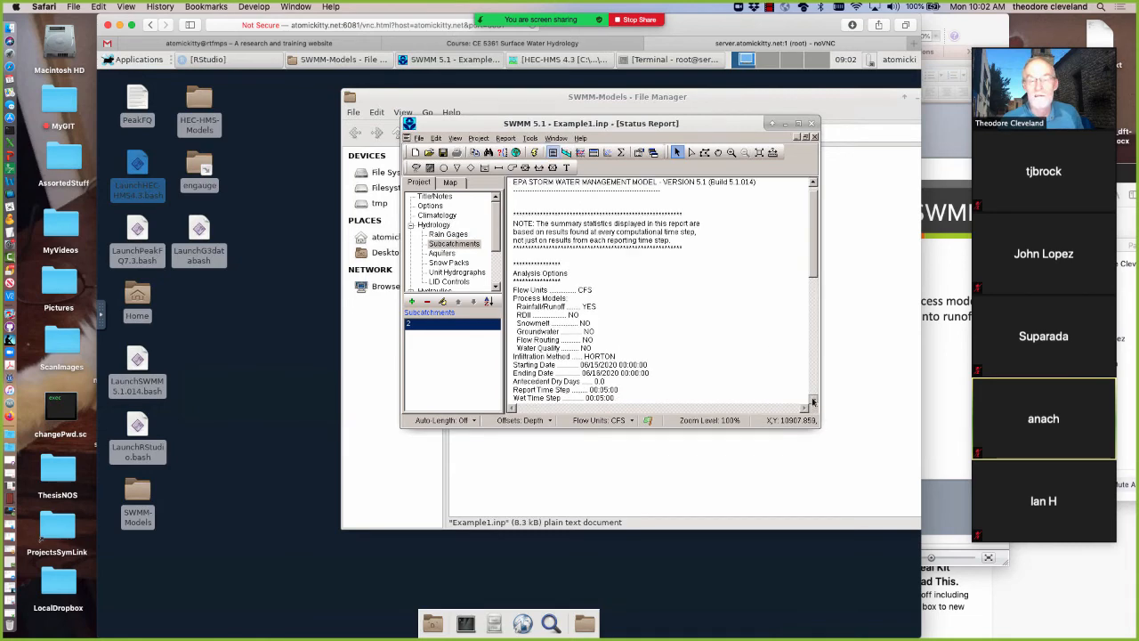
pyautogui.scroll(-5, 811, 401)
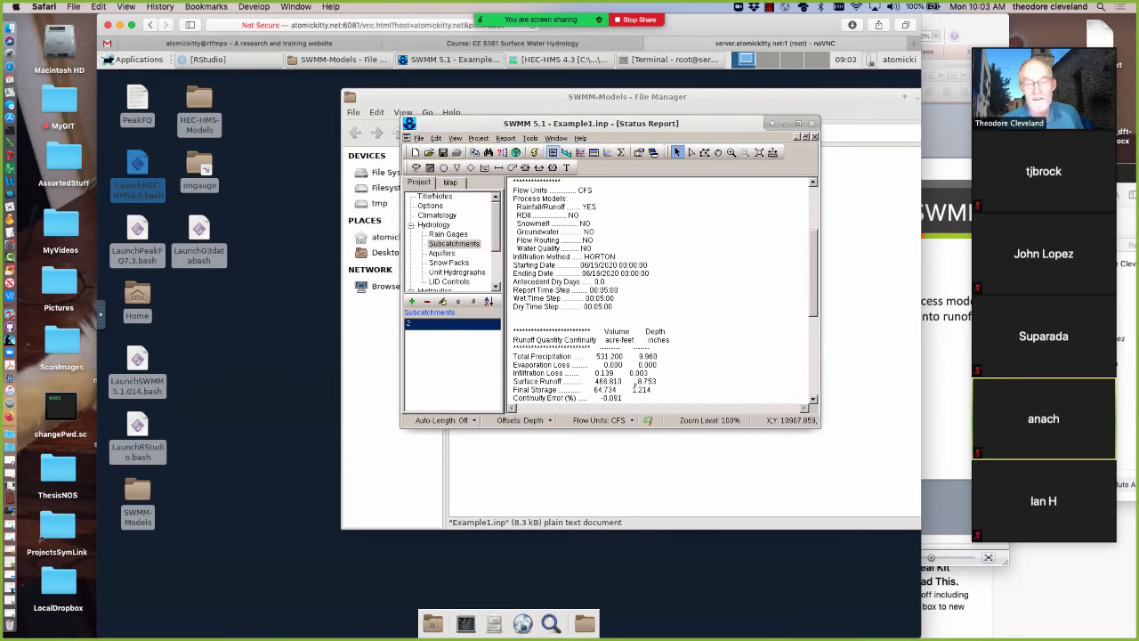
pyautogui.click(813, 402)
pyautogui.click(812, 402)
pyautogui.click(812, 402)
pyautogui.click(813, 402)
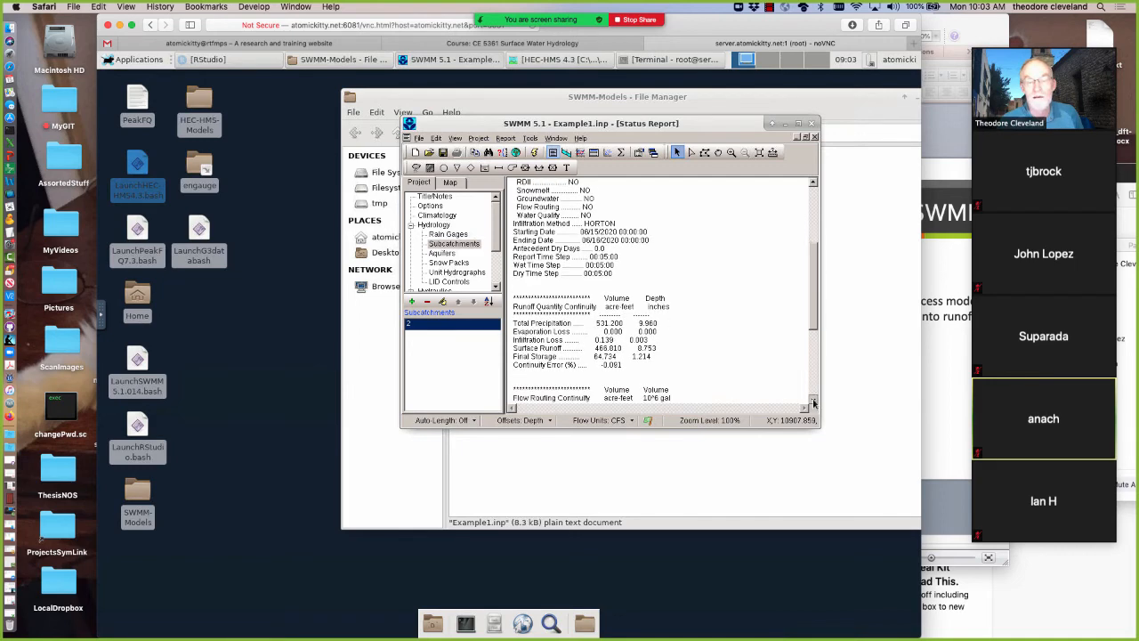
pyautogui.click(812, 402)
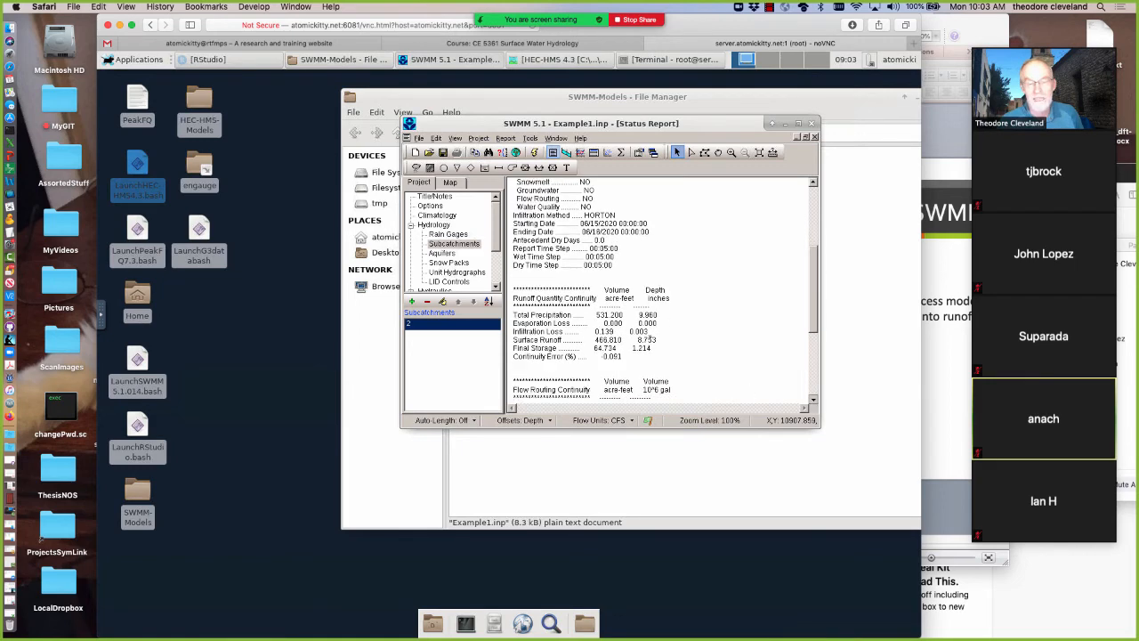
pyautogui.click(812, 402)
pyautogui.click(812, 402)
pyautogui.click(812, 402)
pyautogui.click(812, 402)
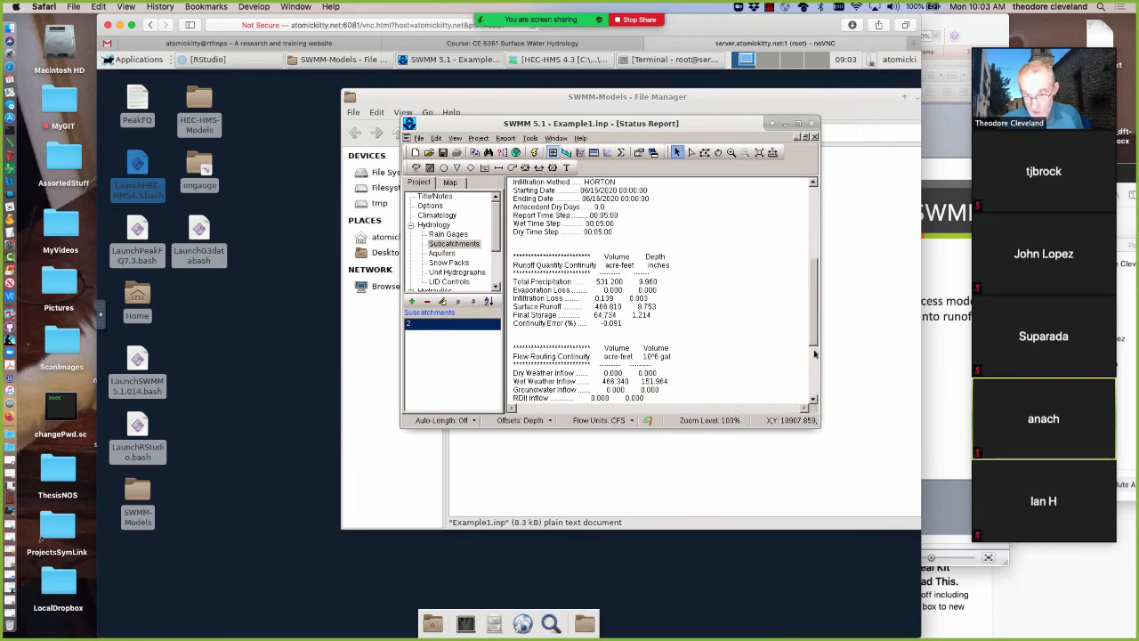
pyautogui.scroll(-3, 814, 376)
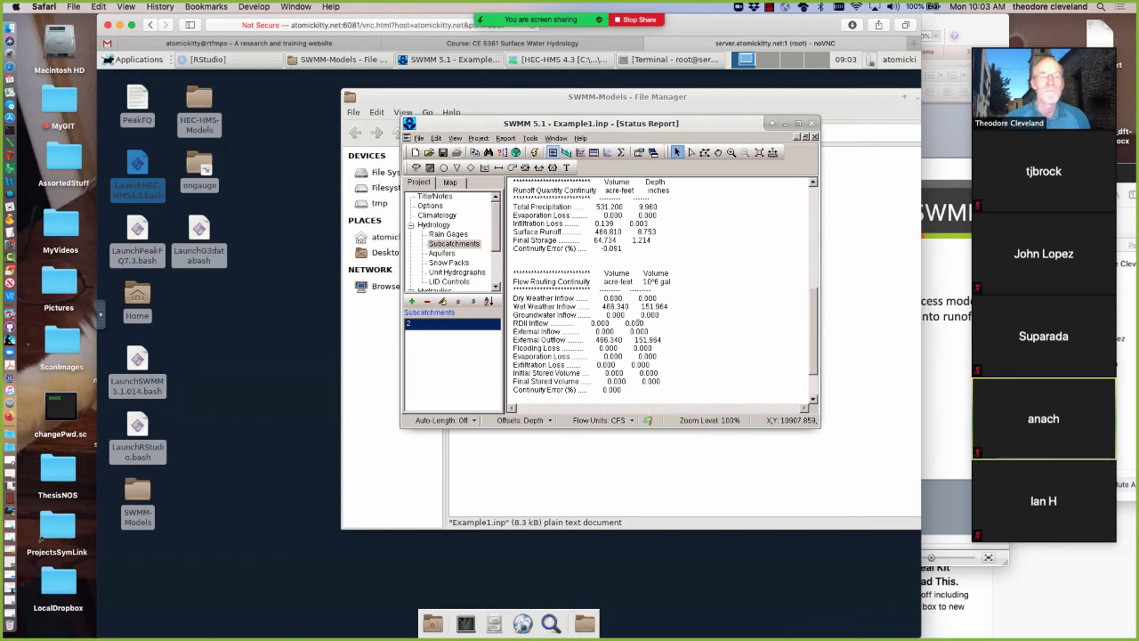
# Switch to the Example1 project in HEC-HMS and change Subbasin-1's transform method to Kinematic Wave
pyautogui.click(563, 60)
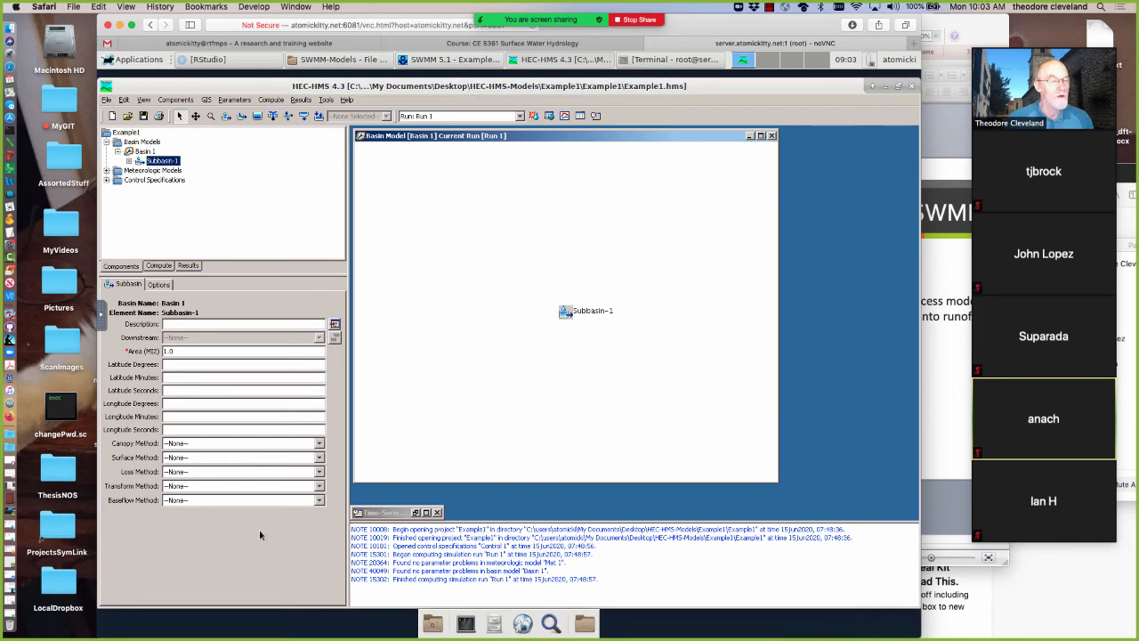
pyautogui.click(319, 486)
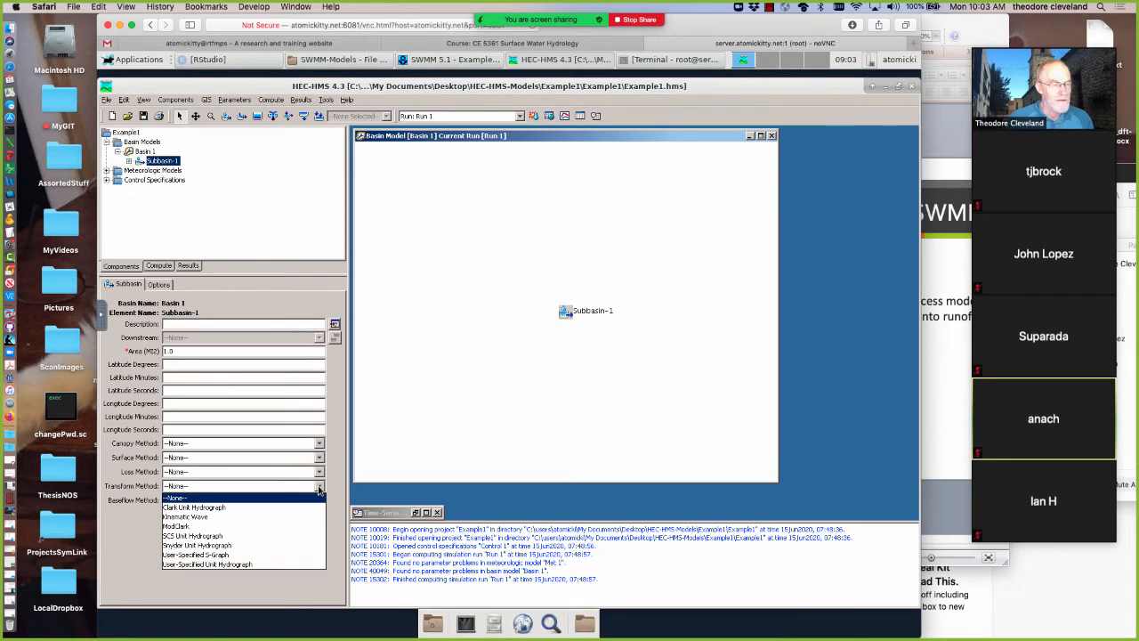
pyautogui.click(197, 518)
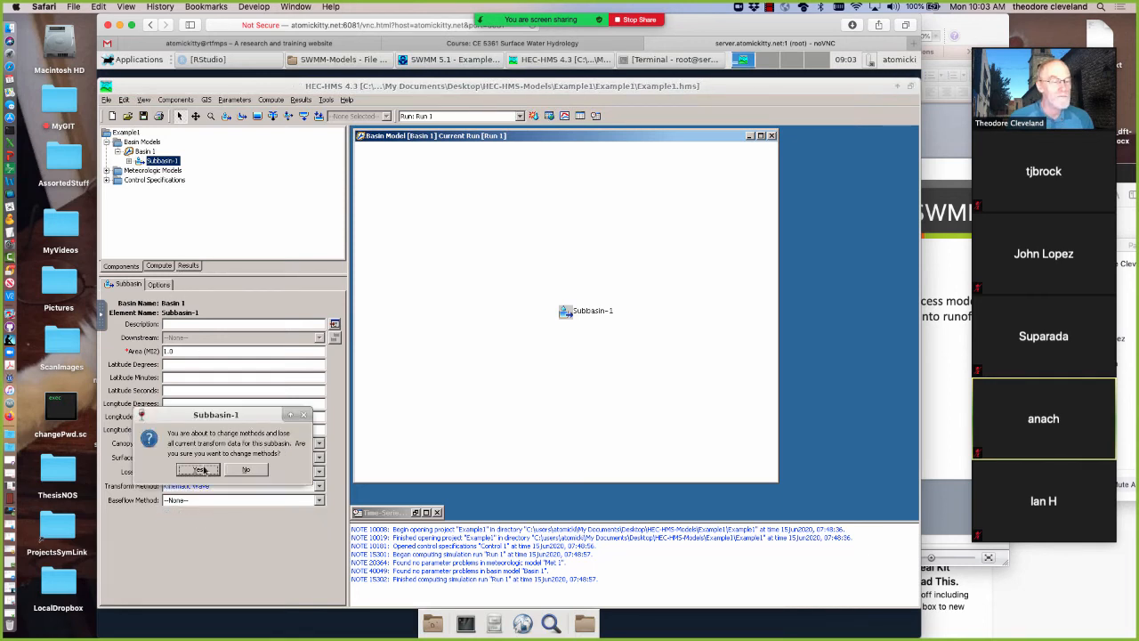
pyautogui.click(204, 470)
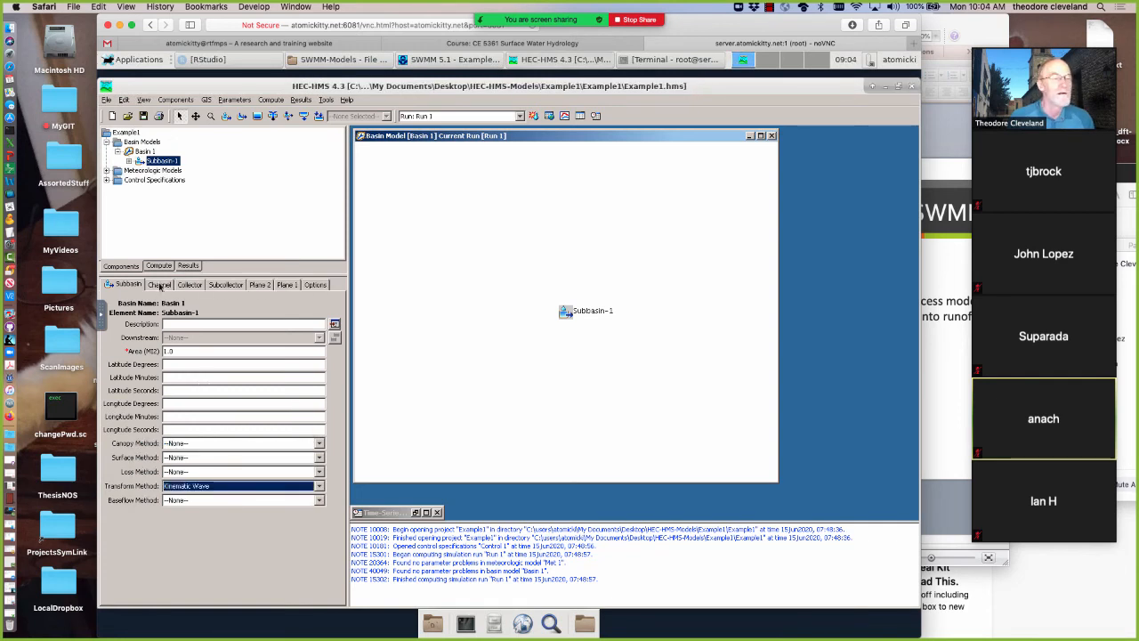
# Change Subbasin-1's transform method to SCS Unit Hydrograph and set its lag time to 60 minutes
pyautogui.click(320, 486)
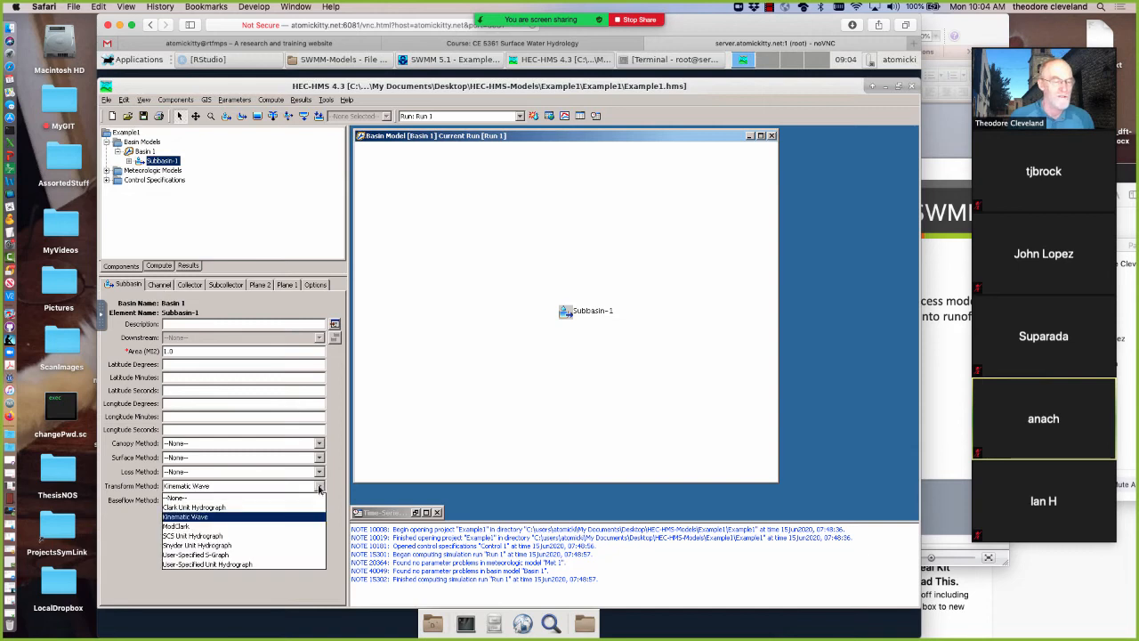
pyautogui.click(203, 536)
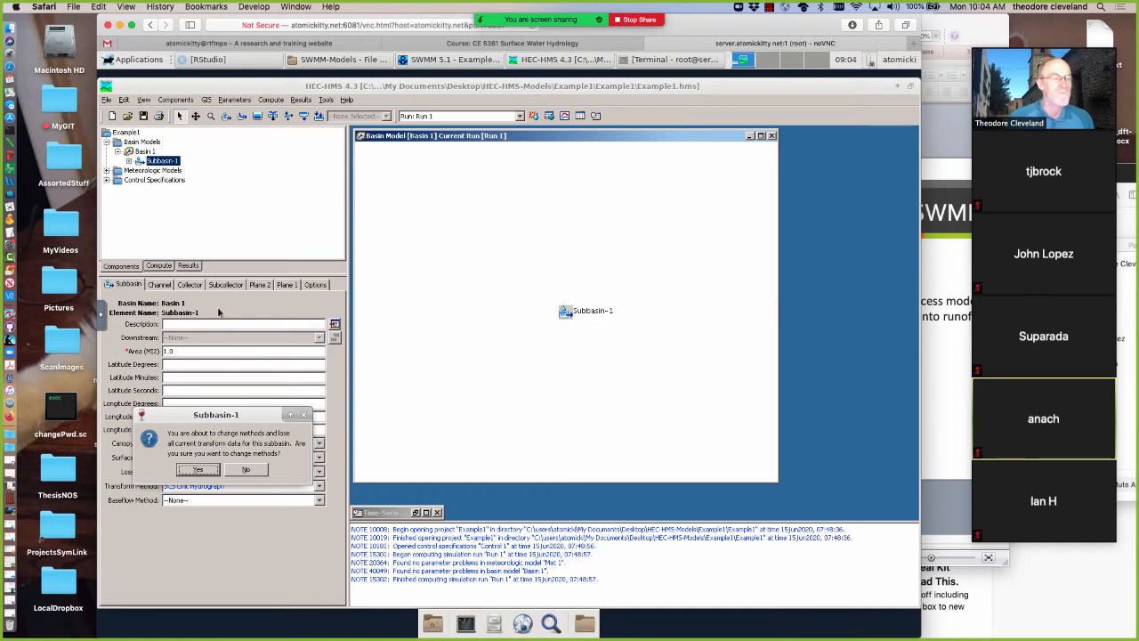
pyautogui.click(200, 472)
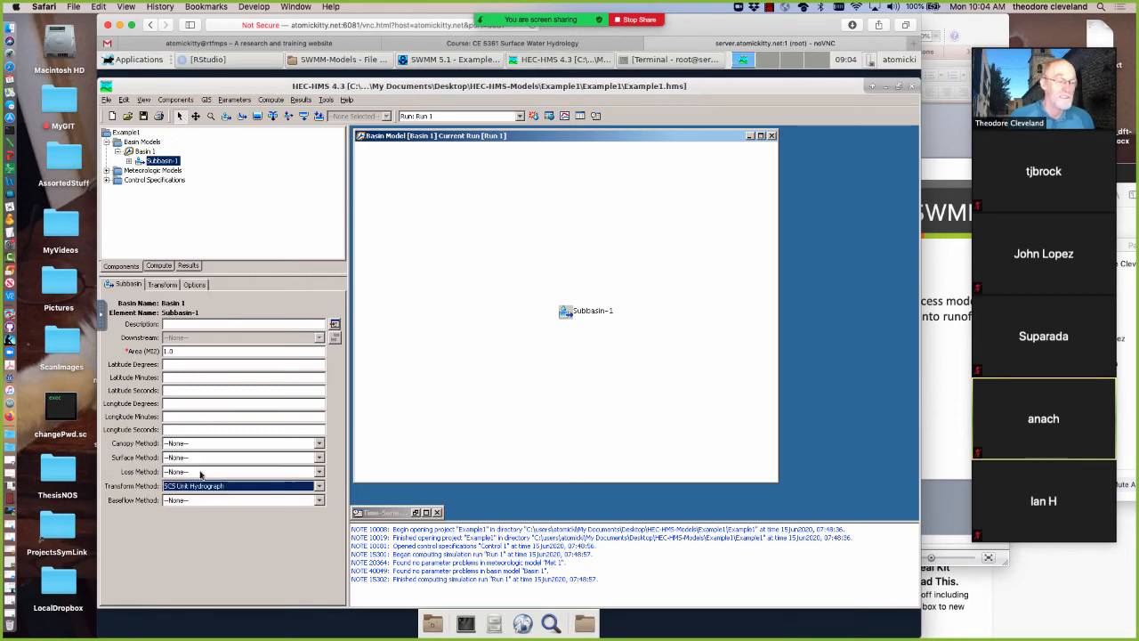
pyautogui.click(160, 285)
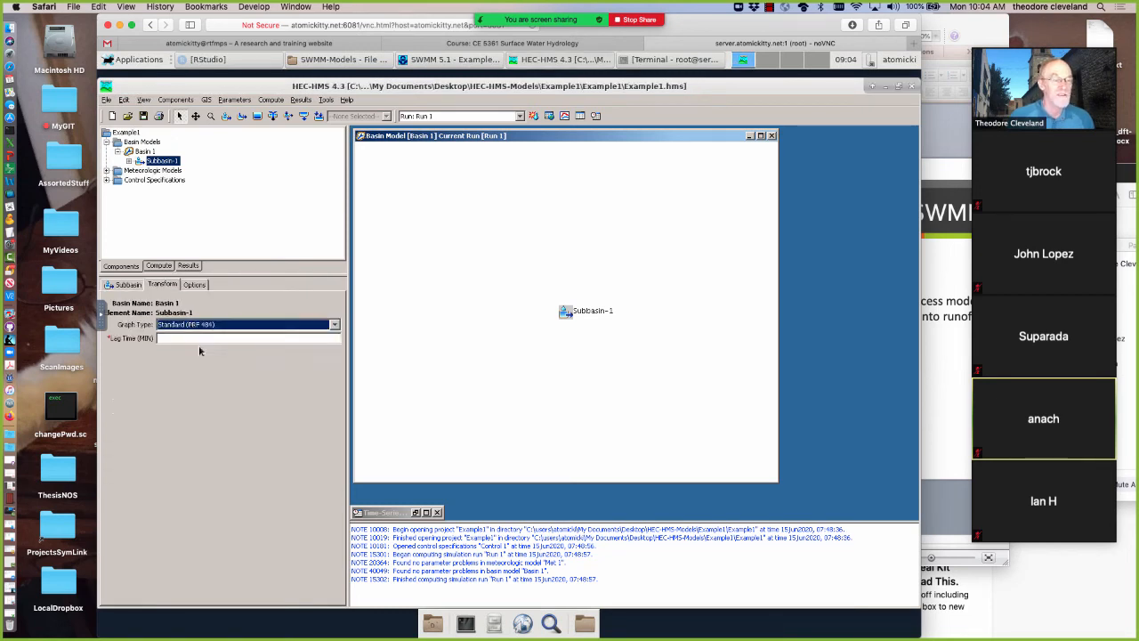
pyautogui.click(190, 338)
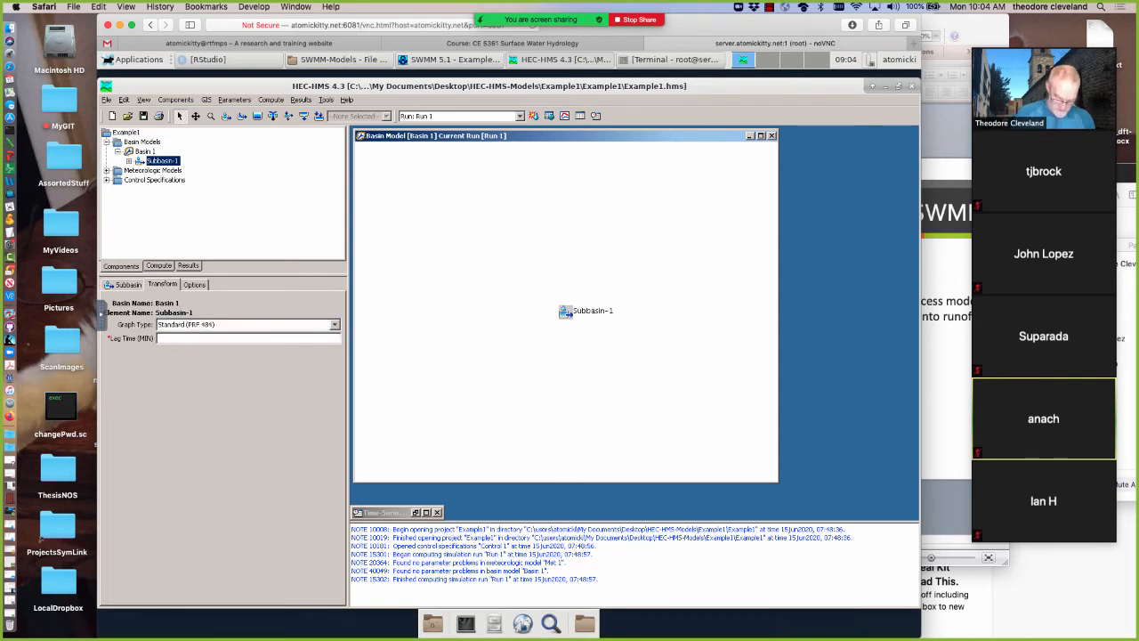
pyautogui.write('60')
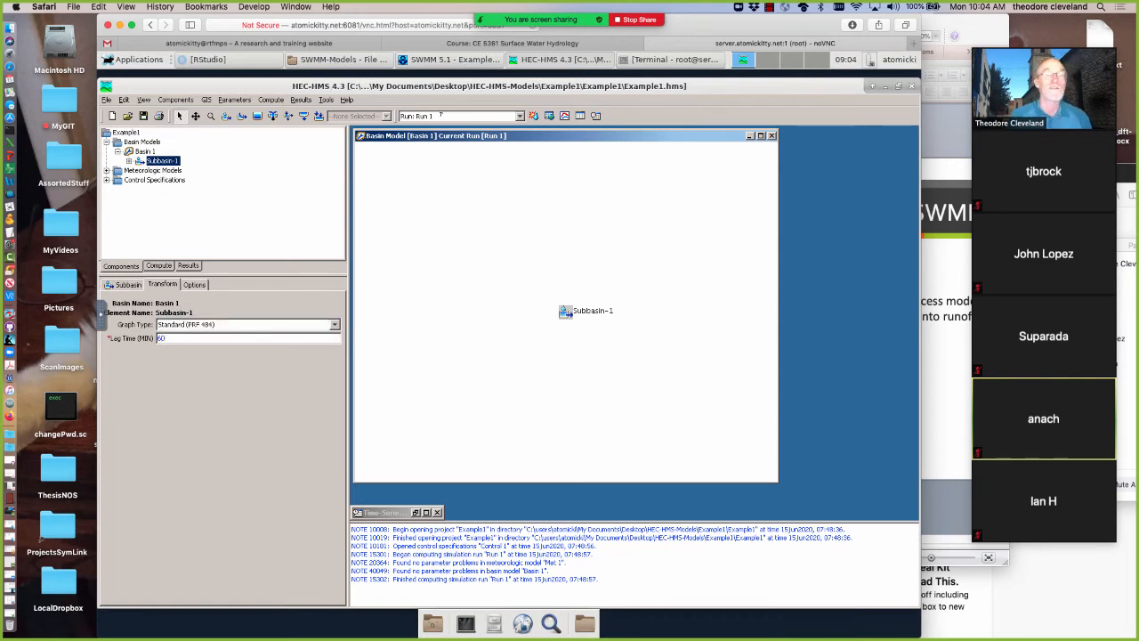
# Compute Run 1 with the current transform settings and display the results graph for Subbasin-1
pyautogui.click(532, 116)
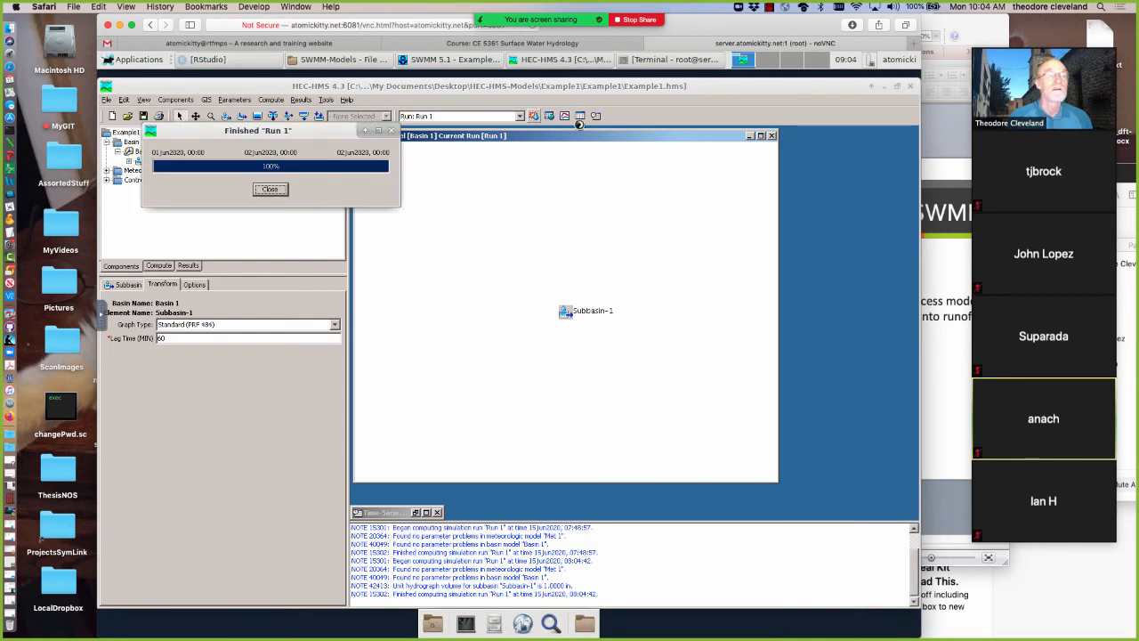
pyautogui.click(259, 194)
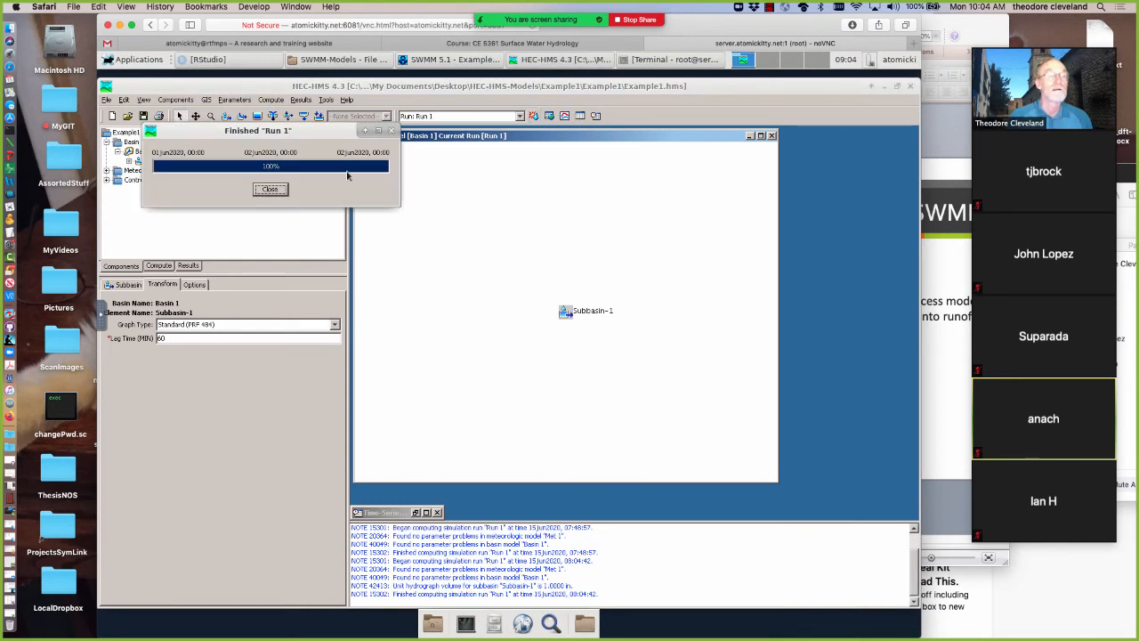
pyautogui.click(564, 118)
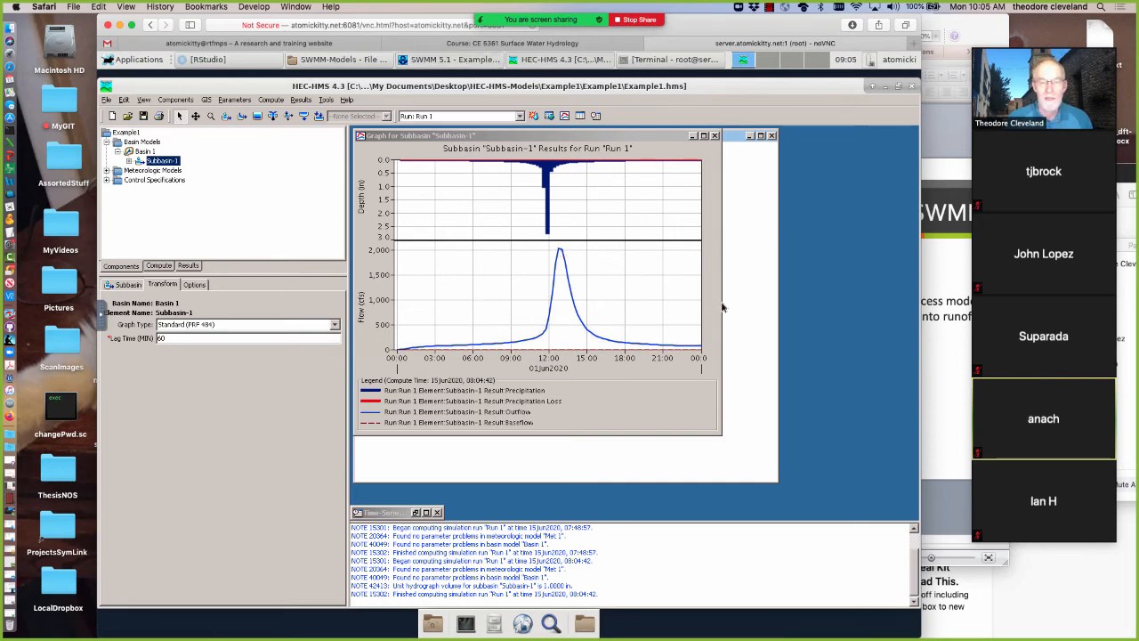
# Switch to SWMM 5.1, minimize the status report to compare the Subcatchment 2 runoff graph, and restore the study area map
pyautogui.click(450, 60)
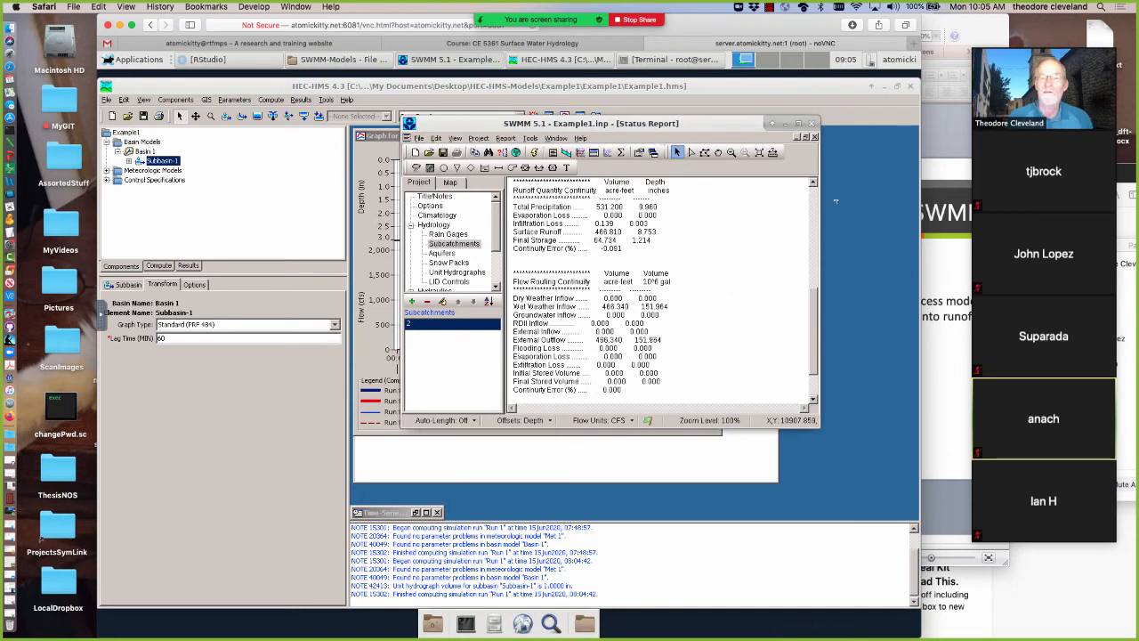
pyautogui.click(795, 138)
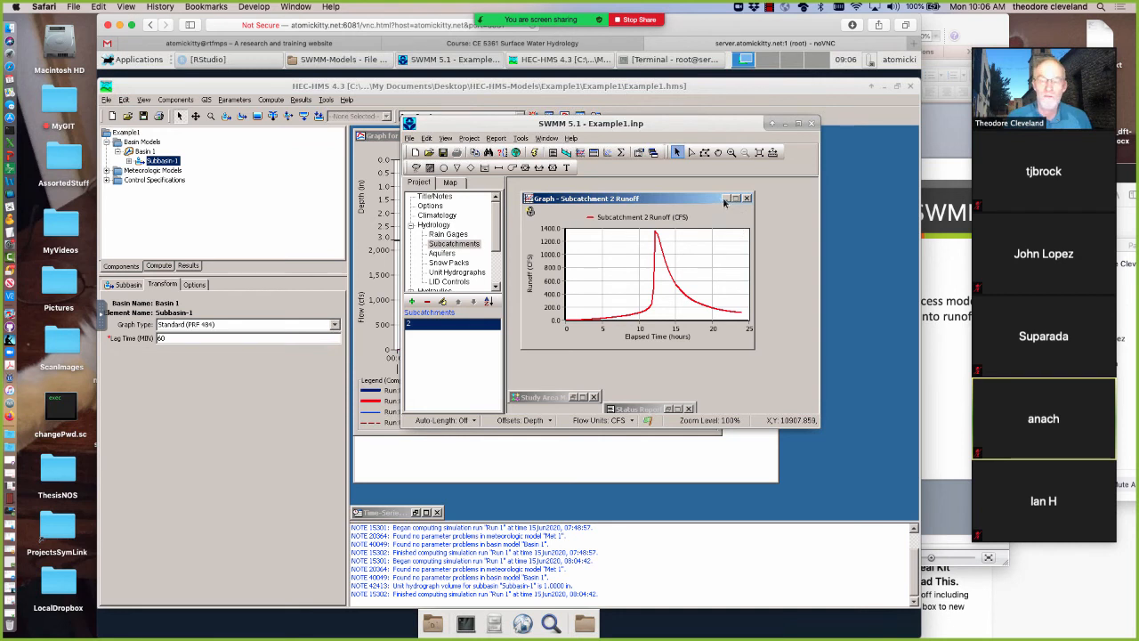
pyautogui.click(574, 400)
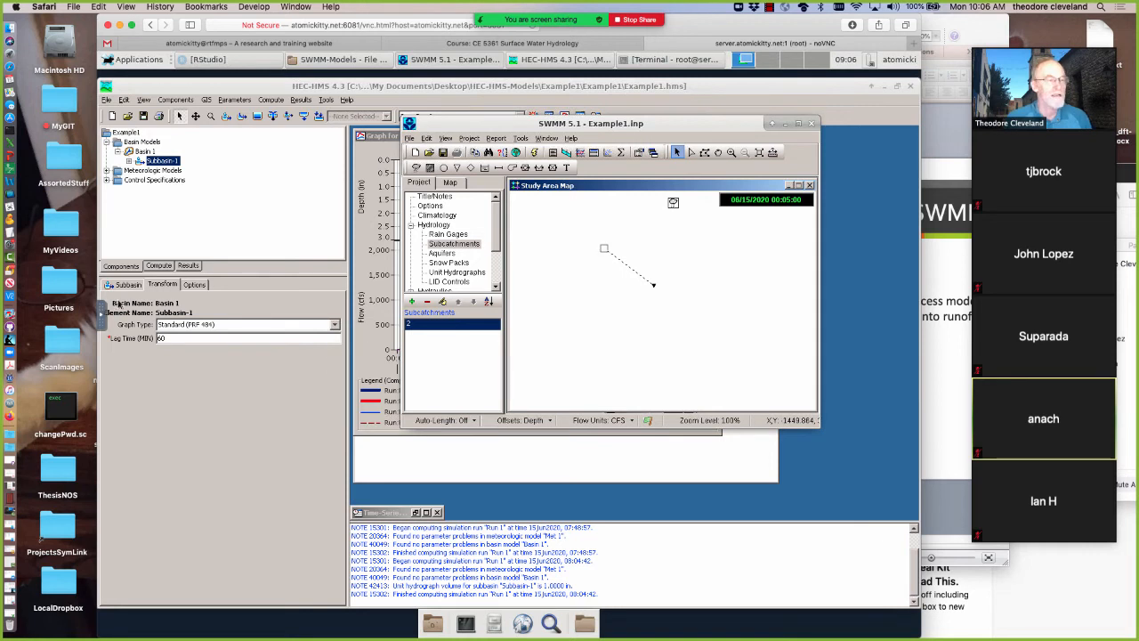
# Switch back to HEC-HMS, set Subbasin-1's transform method to None, and compute Run 1 again
pyautogui.click(226, 303)
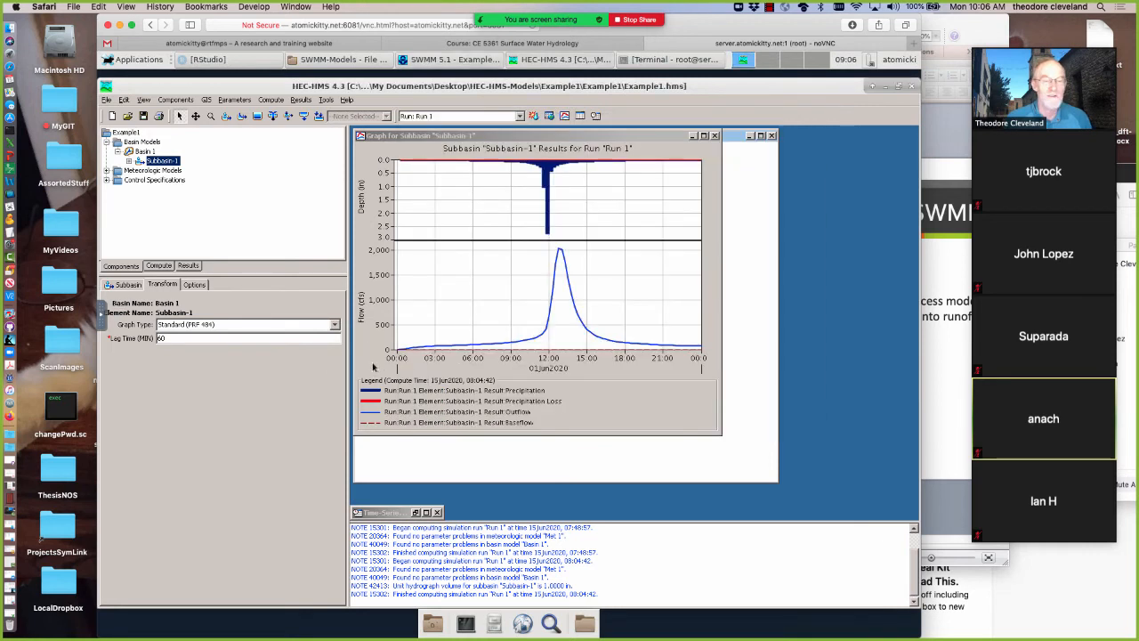
pyautogui.click(128, 285)
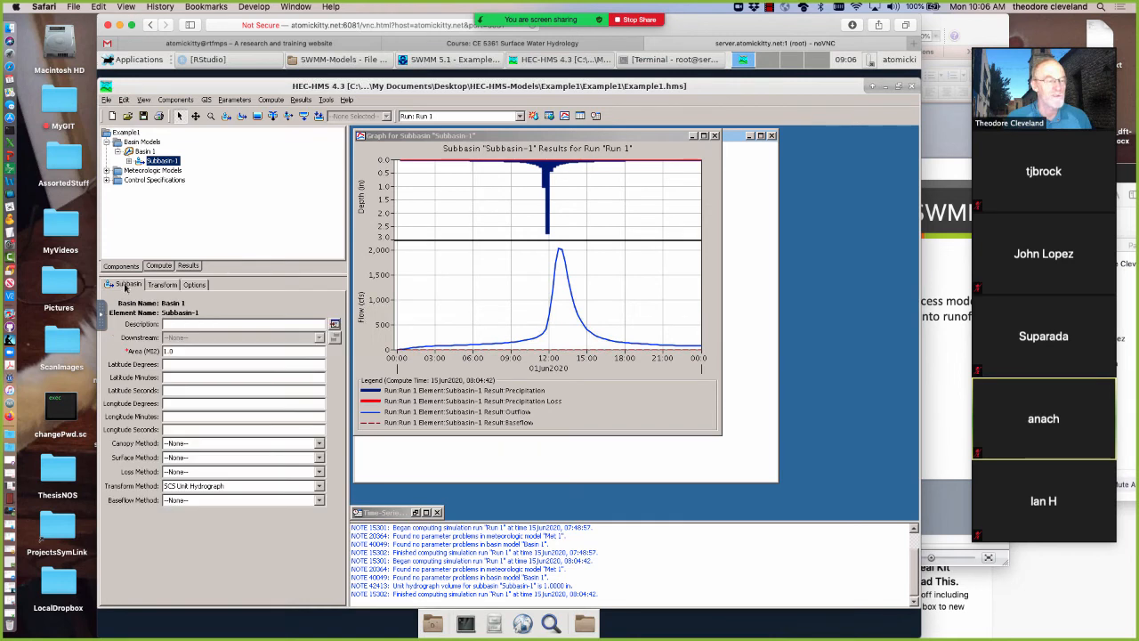
pyautogui.click(187, 488)
pyautogui.click(183, 500)
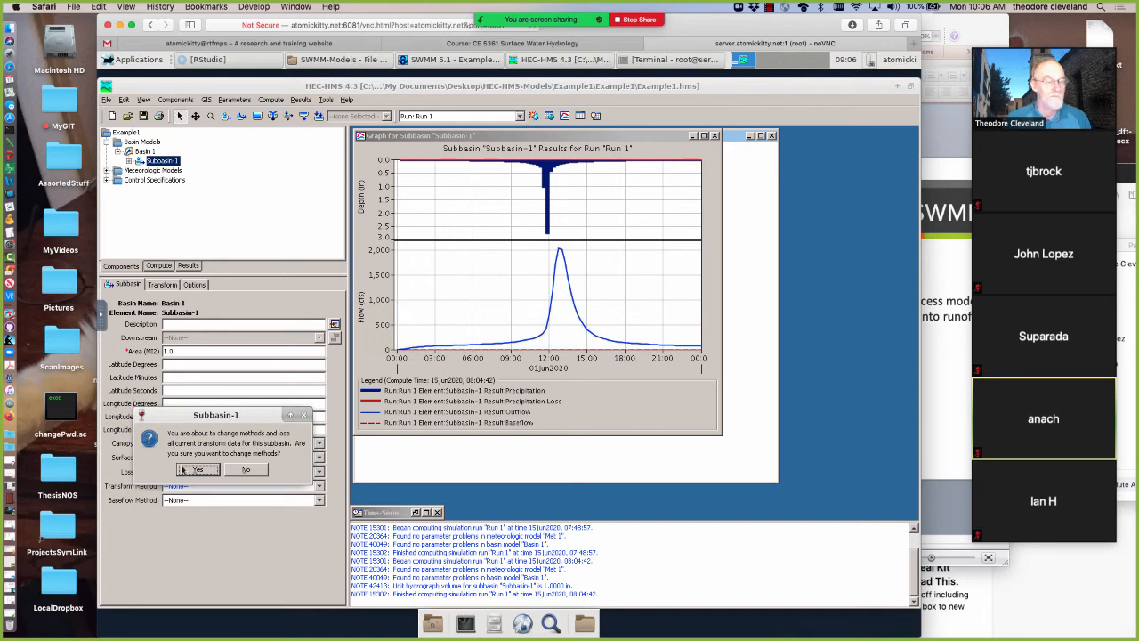
pyautogui.press('Return')
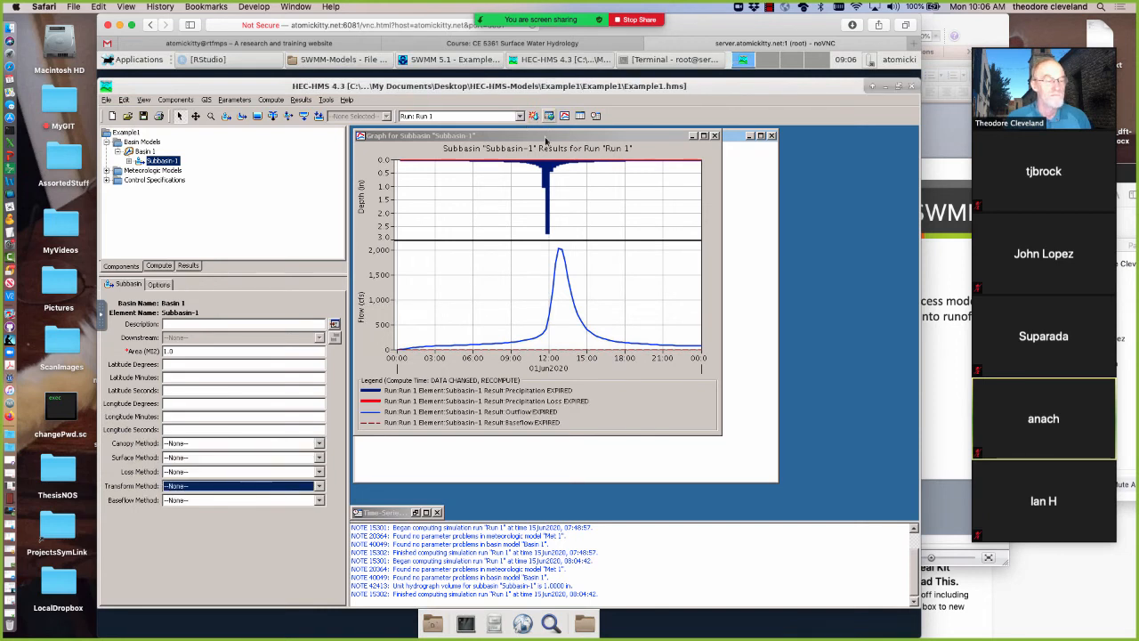
pyautogui.click(535, 117)
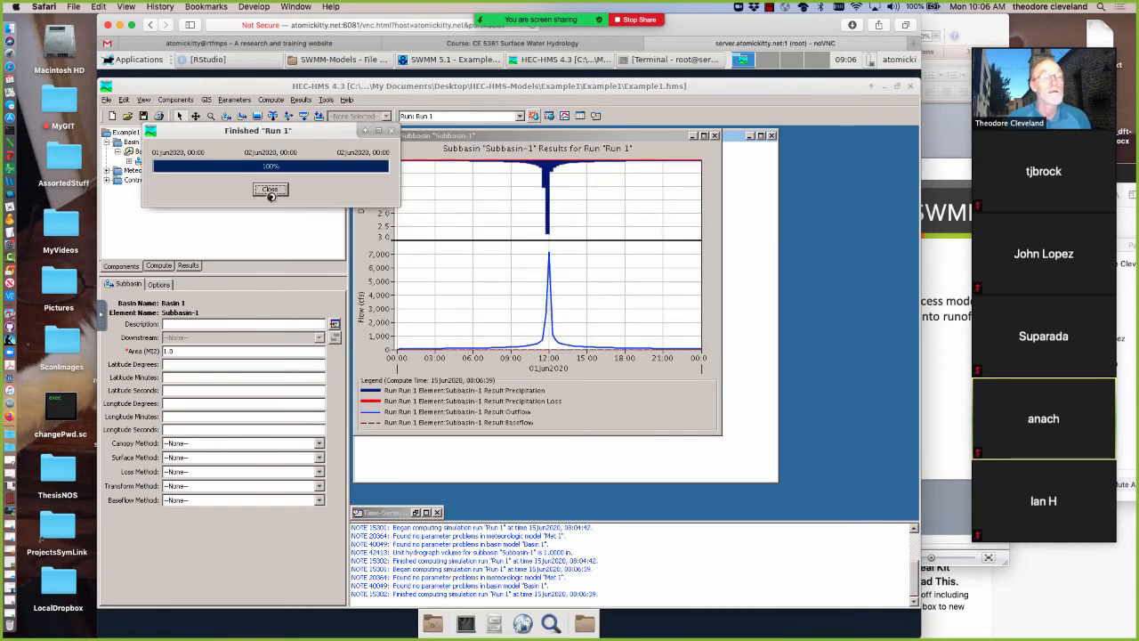
pyautogui.click(270, 190)
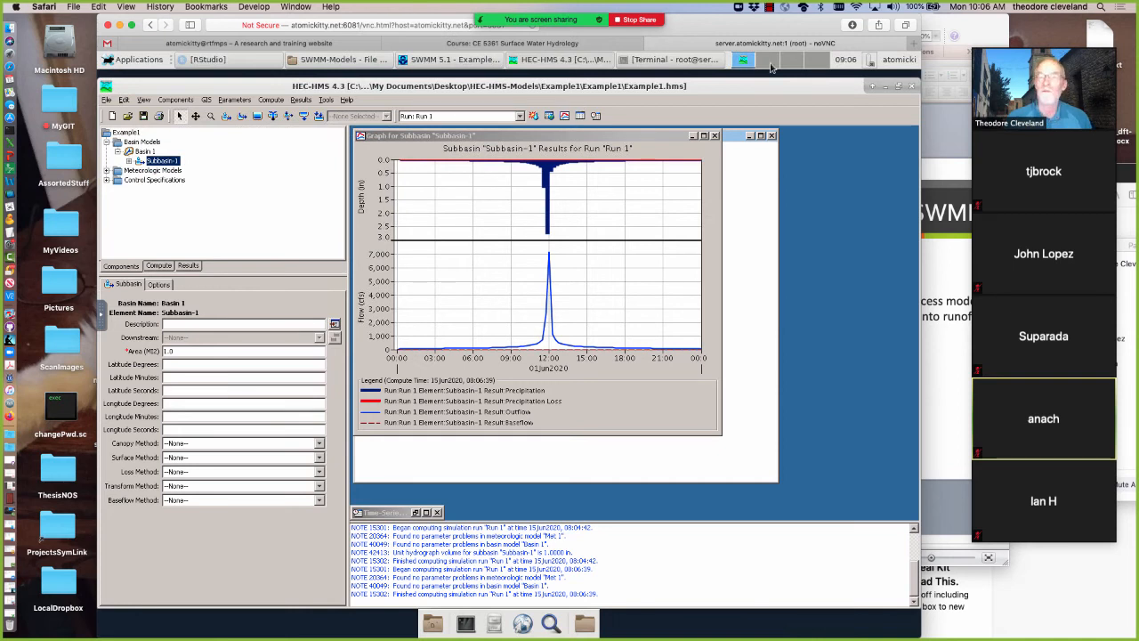
# Switch to SWMM 5.1 and set the overland flow width of Subcatchment 2 to 52800 ft
pyautogui.click(438, 61)
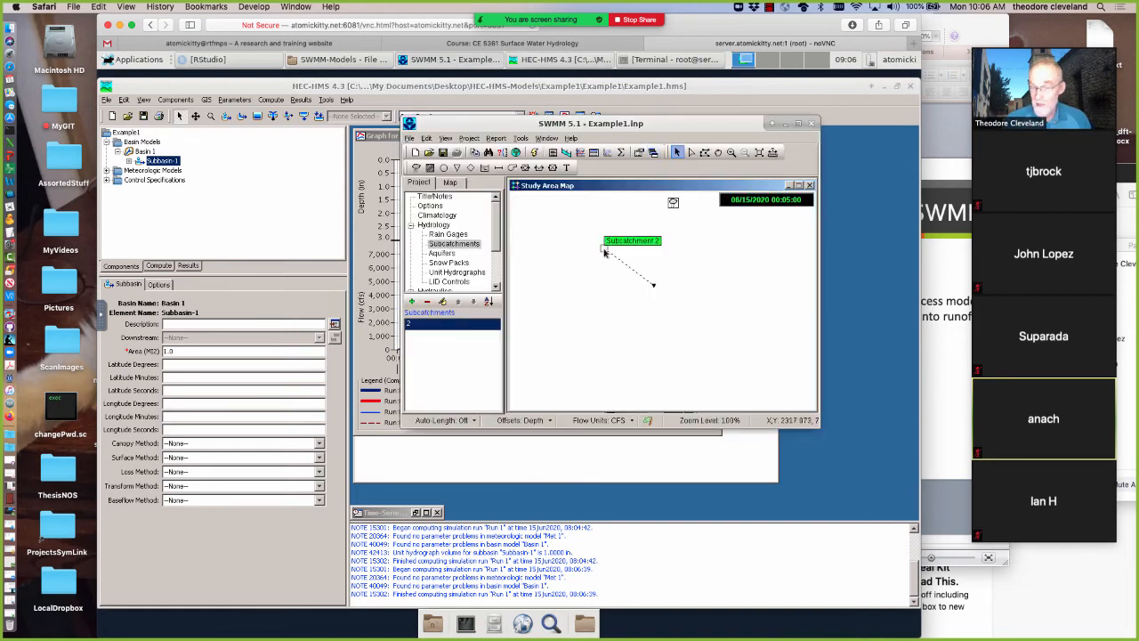
pyautogui.rightClick(602, 249)
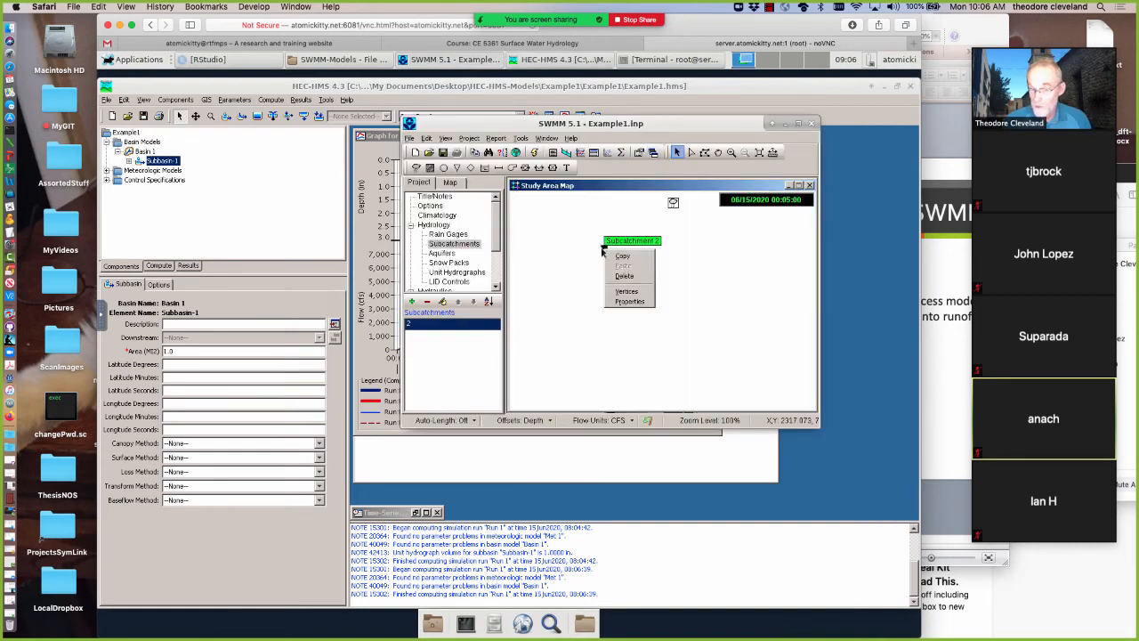
pyautogui.click(625, 302)
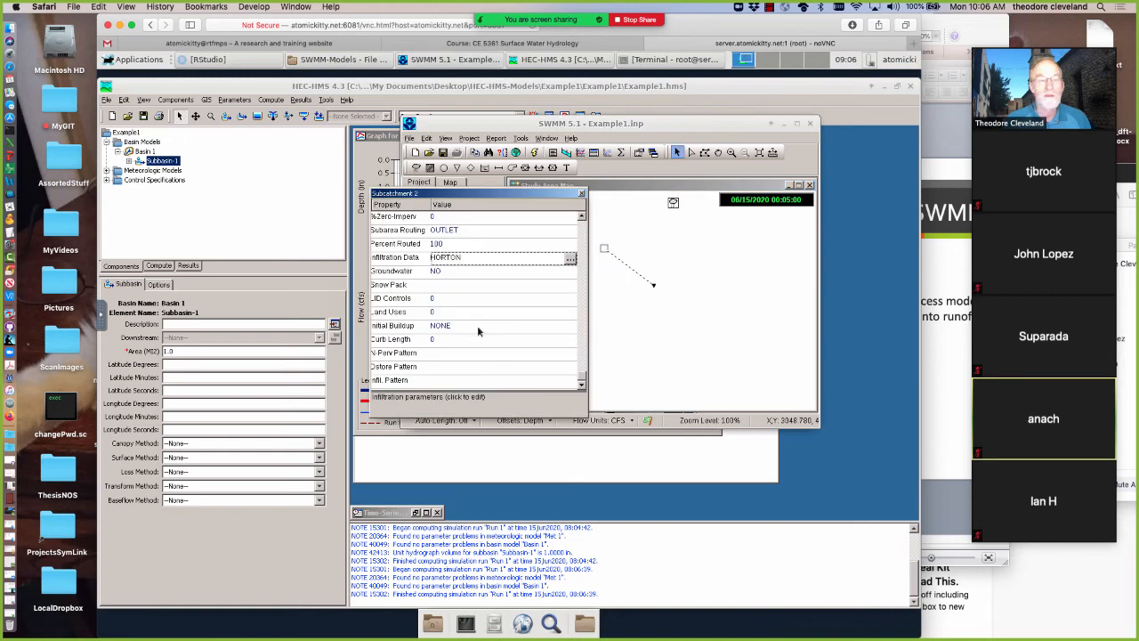
pyautogui.scroll(1, 523, 261)
pyautogui.scroll(8, 587, 256)
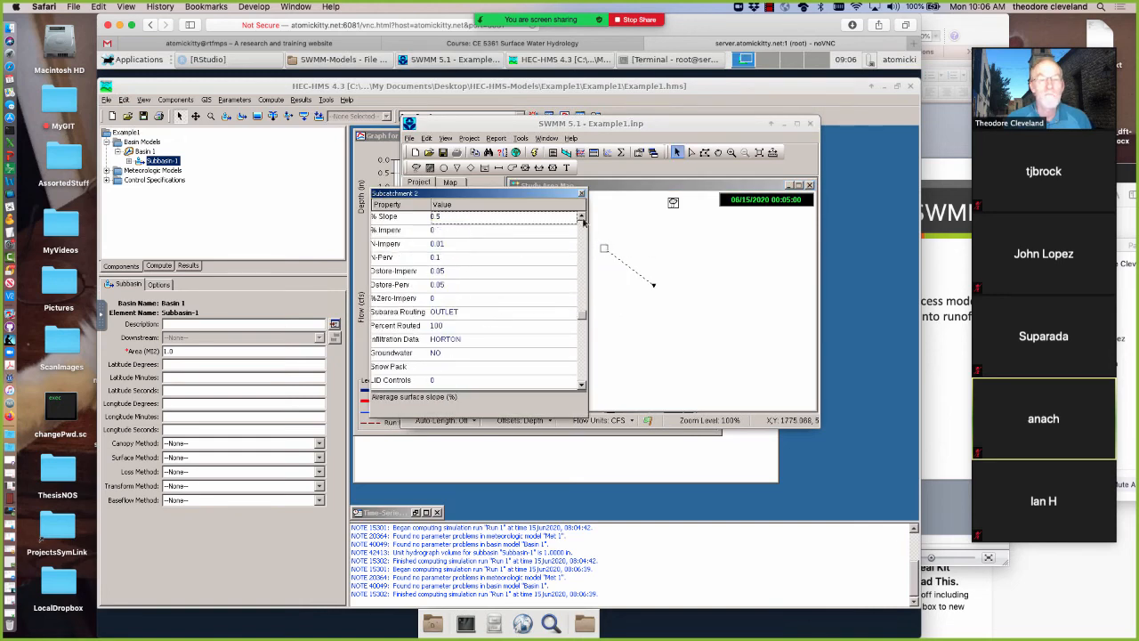
pyautogui.click(581, 217)
pyautogui.click(580, 218)
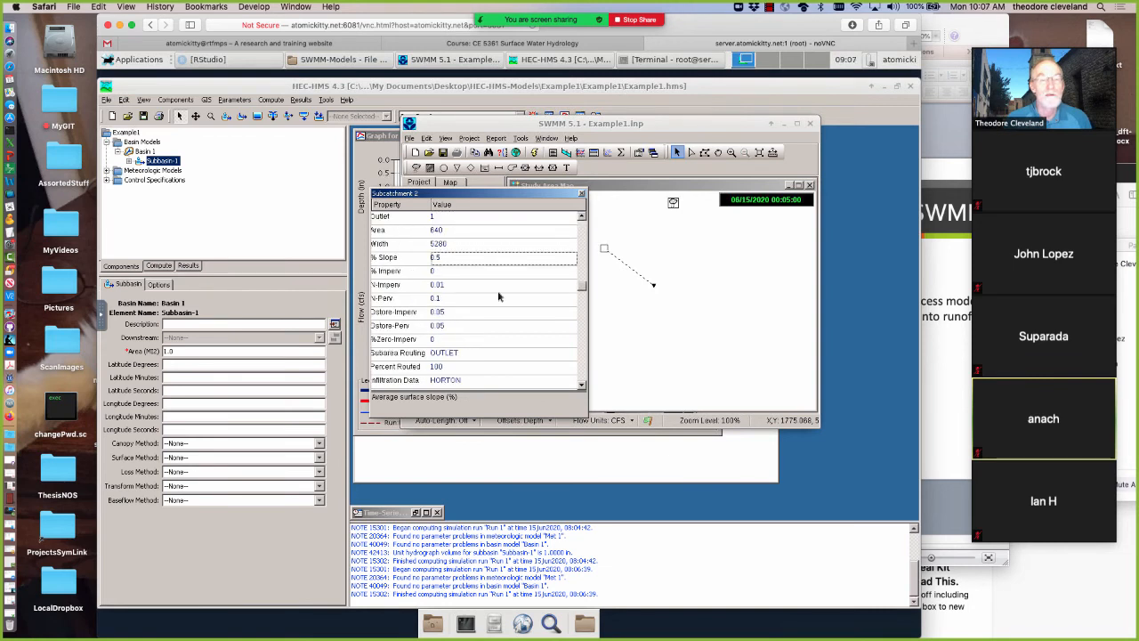
pyautogui.scroll(1, 458, 260)
pyautogui.click(458, 257)
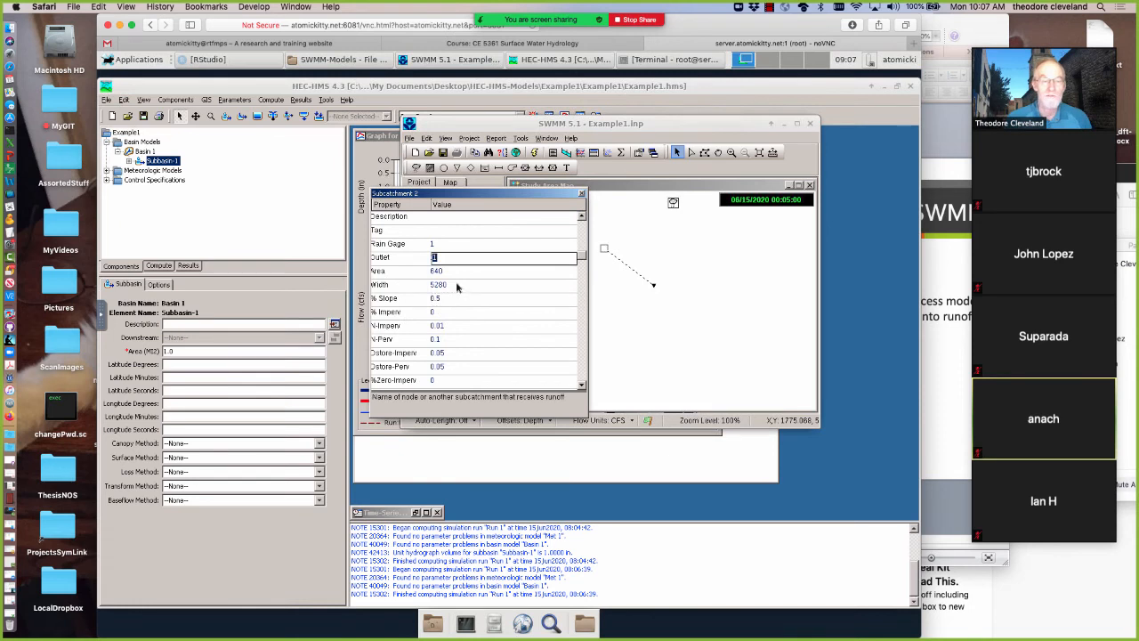
pyautogui.click(457, 285)
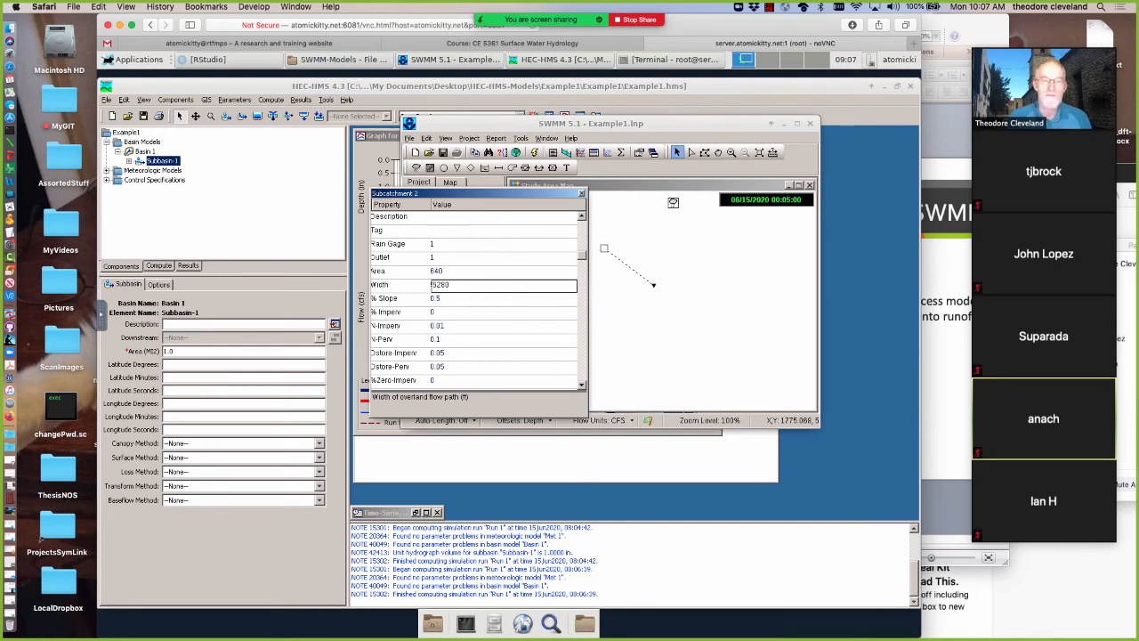
pyautogui.write('0')
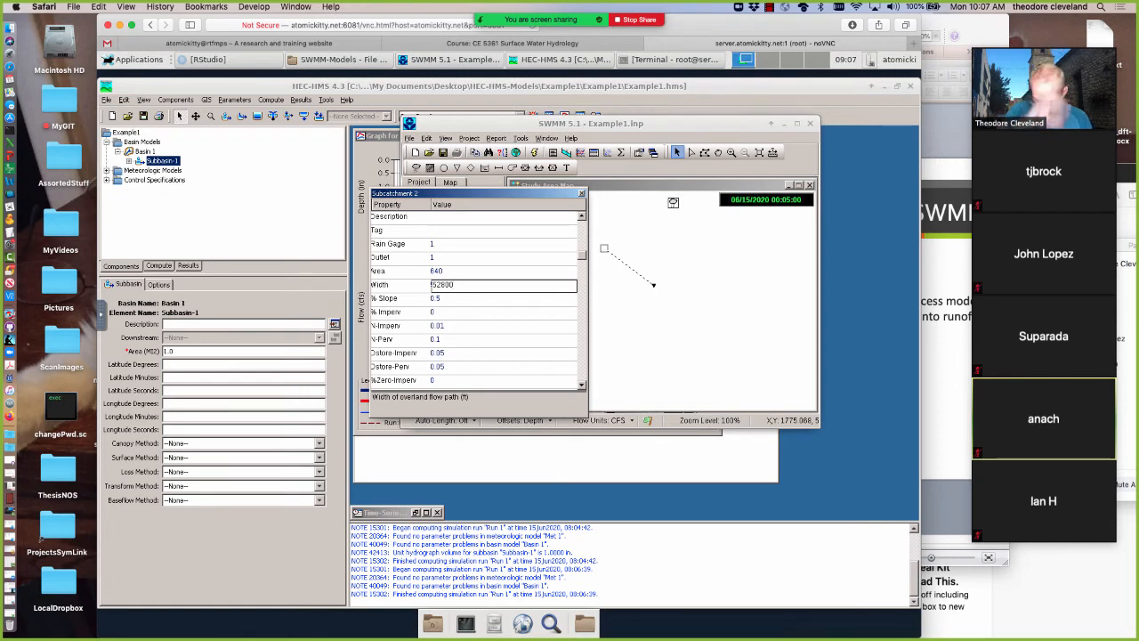
pyautogui.click(582, 194)
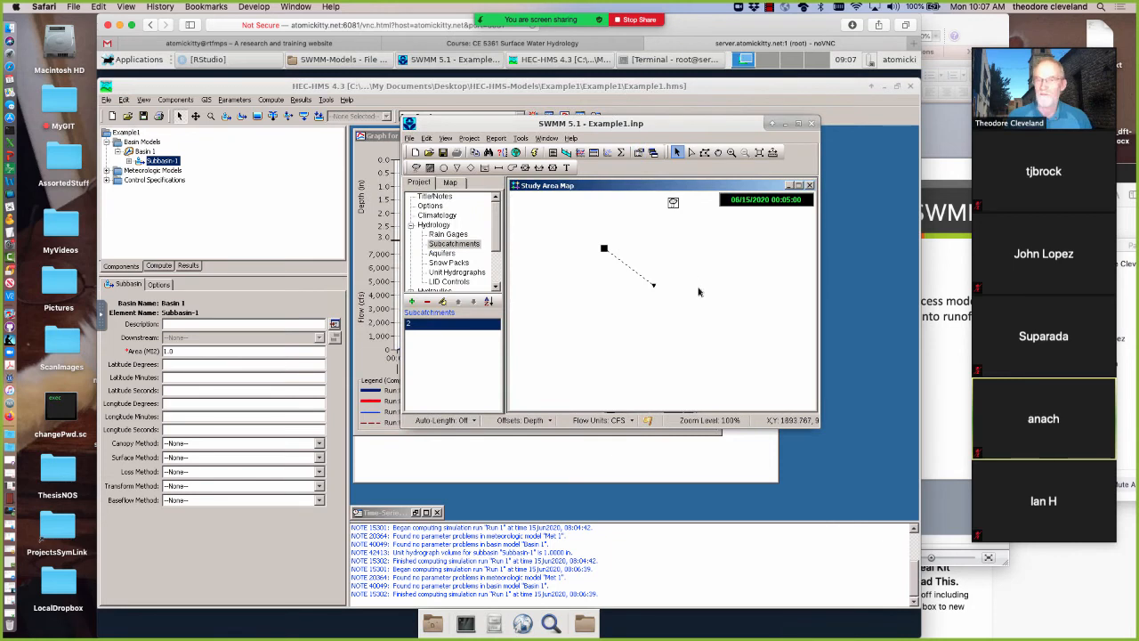
# Run the SWMM simulation again and minimize the study area map to show the Subcatchment 2 runoff graph
pyautogui.click(534, 152)
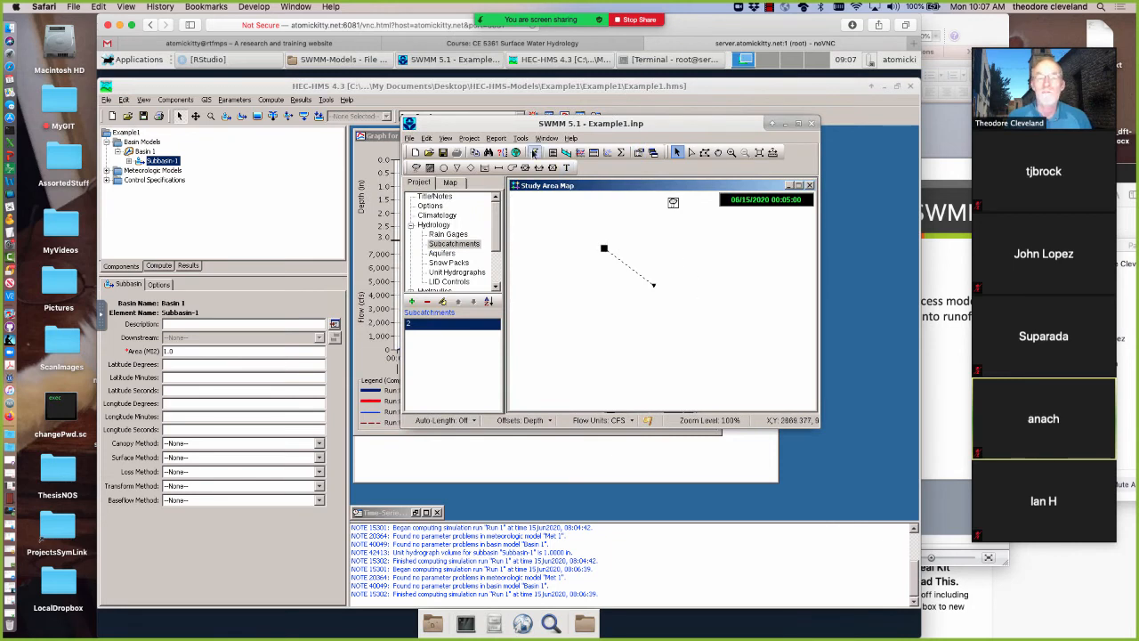
pyautogui.click(611, 326)
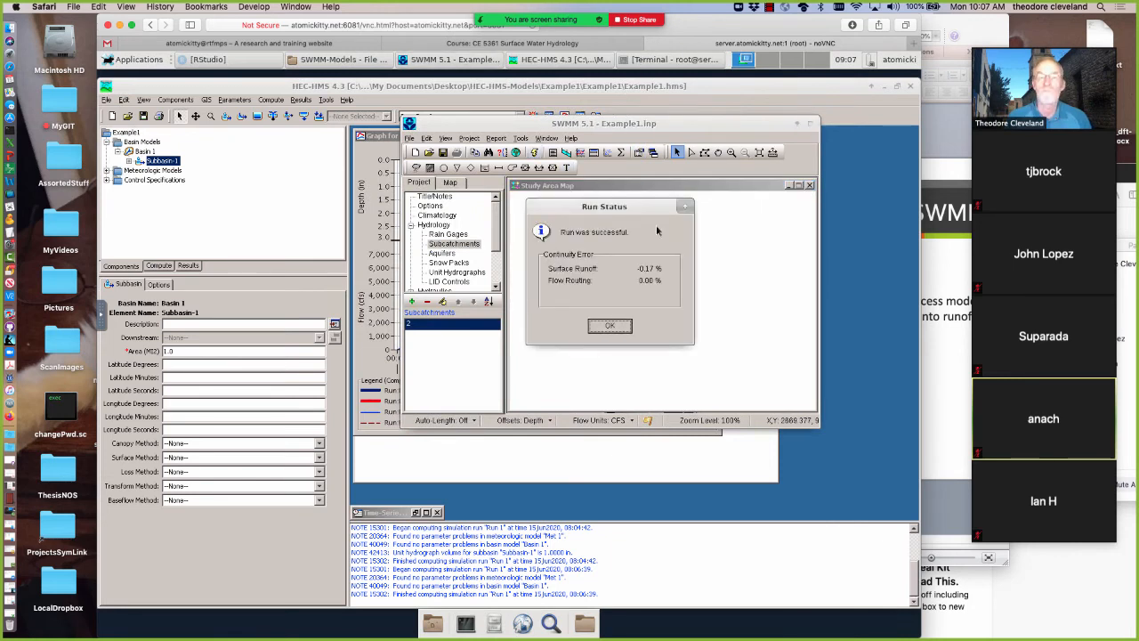
pyautogui.click(789, 187)
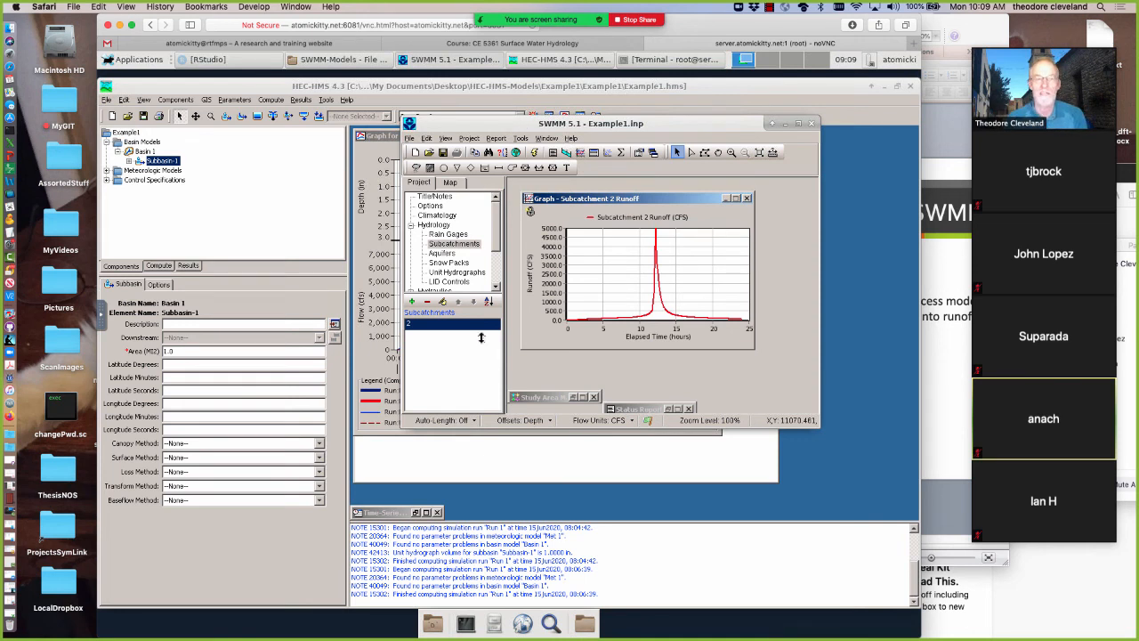
# Exit SWMM 5.1, saving both the project changes and the current simulation results
pyautogui.click(812, 125)
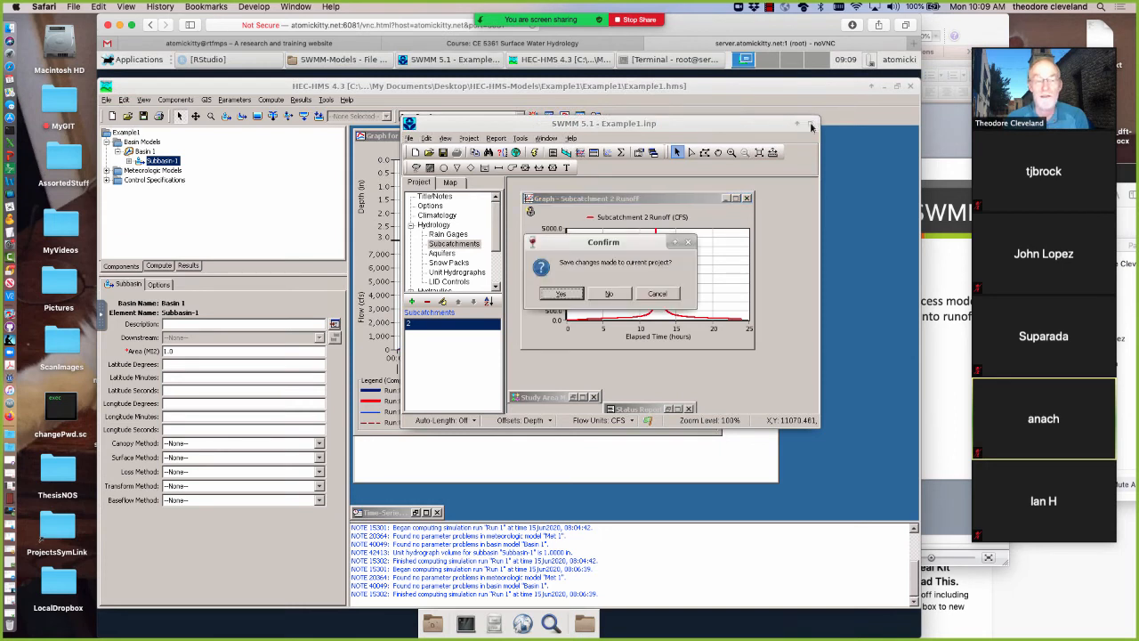
pyautogui.click(565, 296)
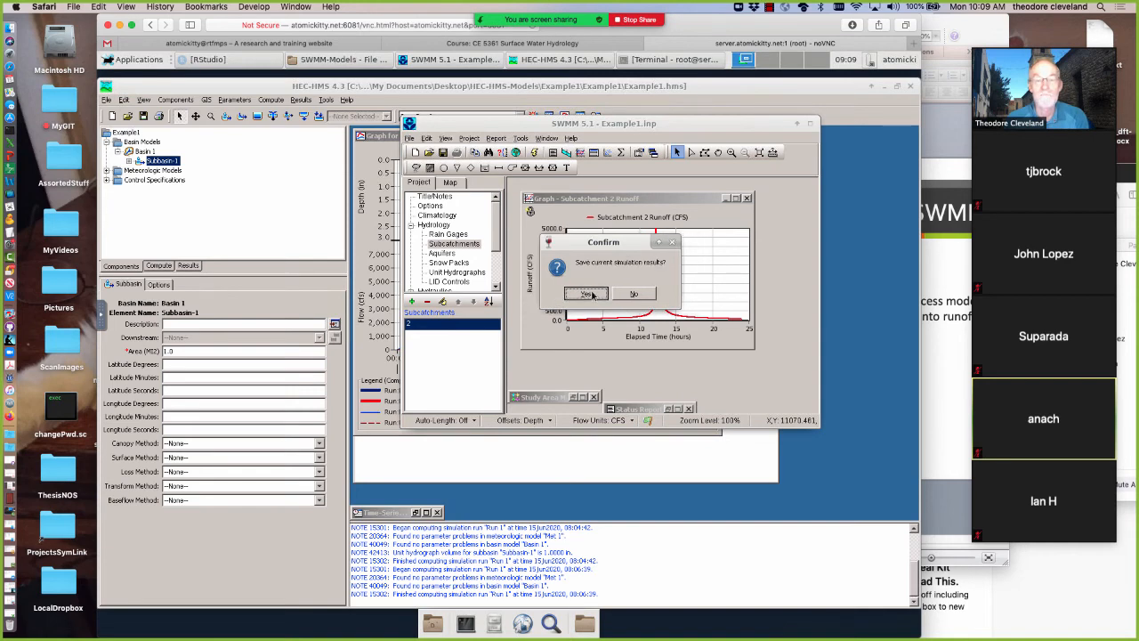
pyautogui.click(592, 294)
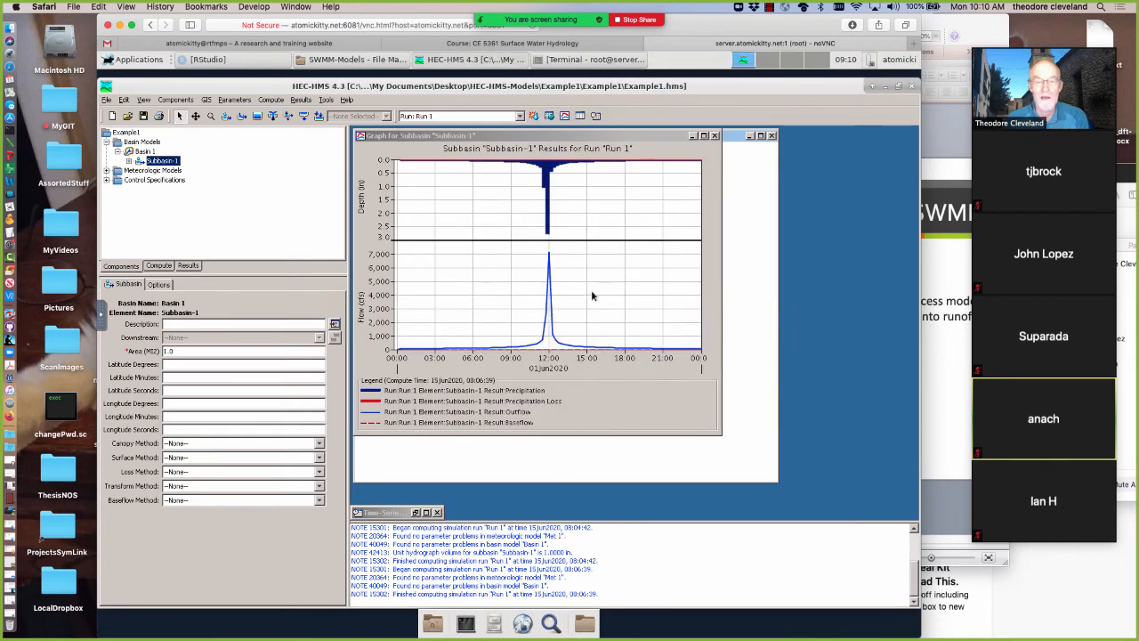
# Close the results graph and basin model in HEC-HMS, minimize its window, and reposition the SWMM-Models file manager window on the desktop
pyautogui.click(713, 136)
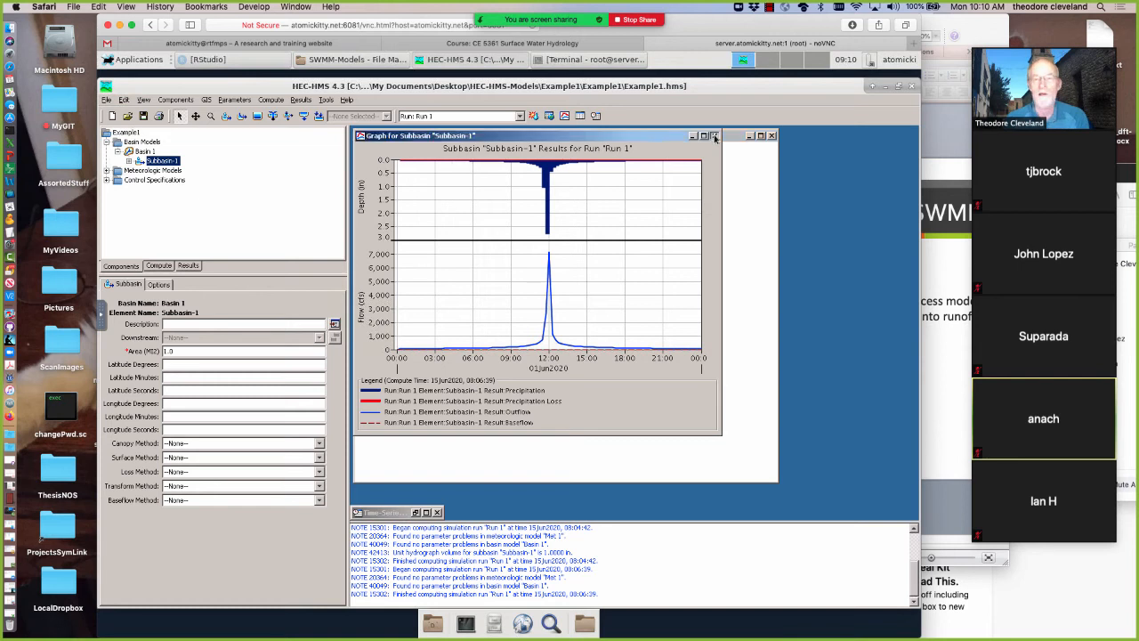
pyautogui.click(772, 136)
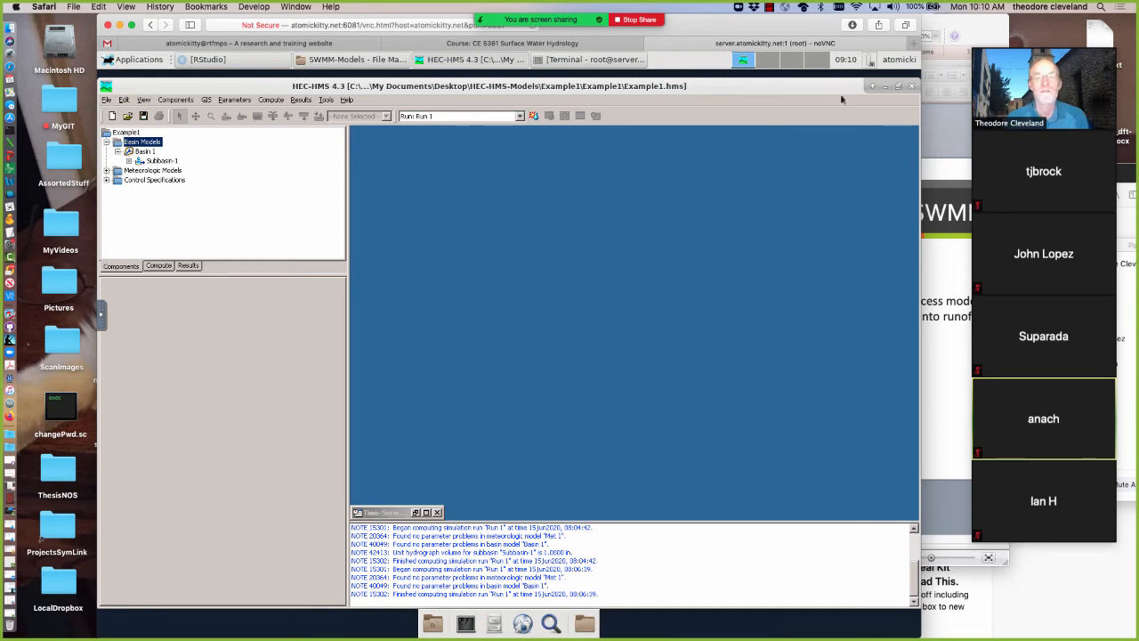
pyautogui.click(885, 88)
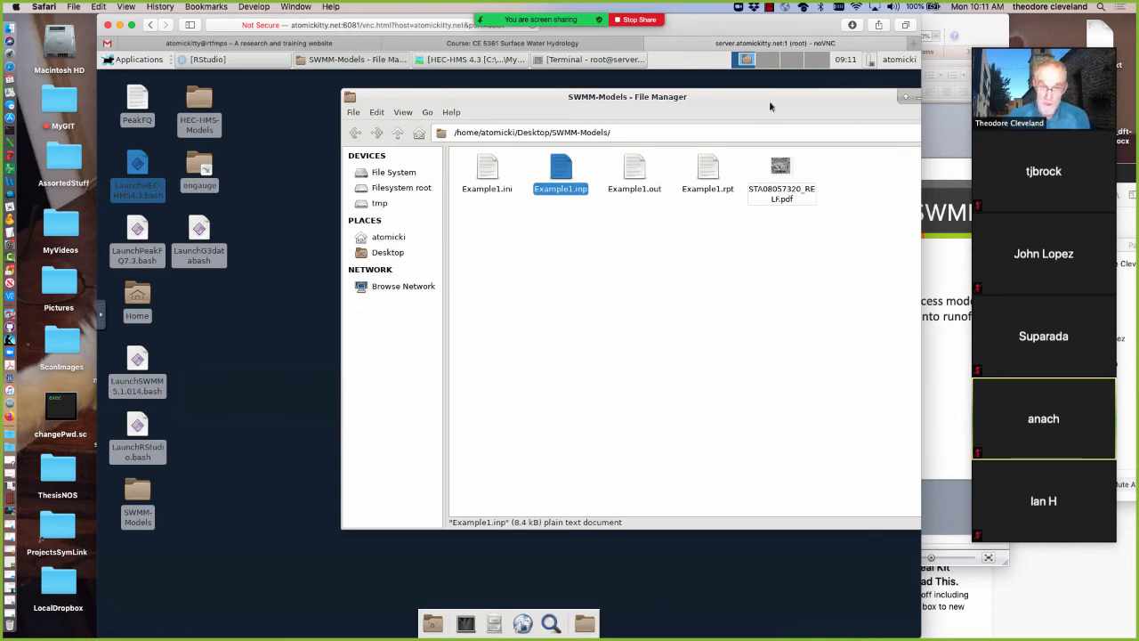
pyautogui.moveTo(689, 129); pyautogui.dragTo(634, 119)
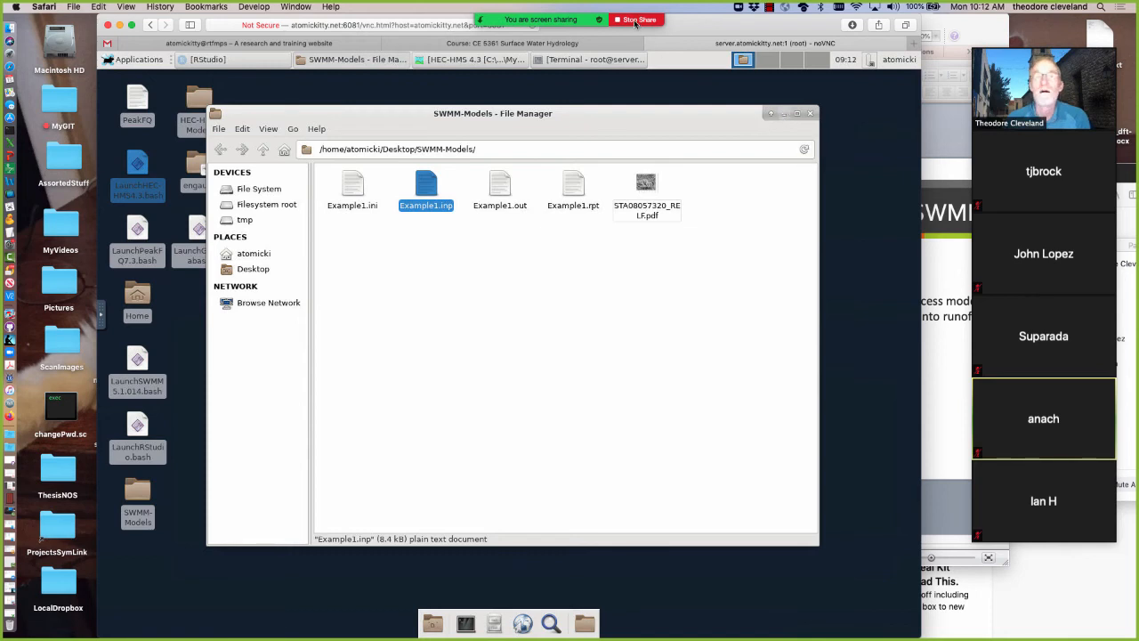
# Open the Zoom group chat, read its messages, and close it
pyautogui.moveTo(642, 40)
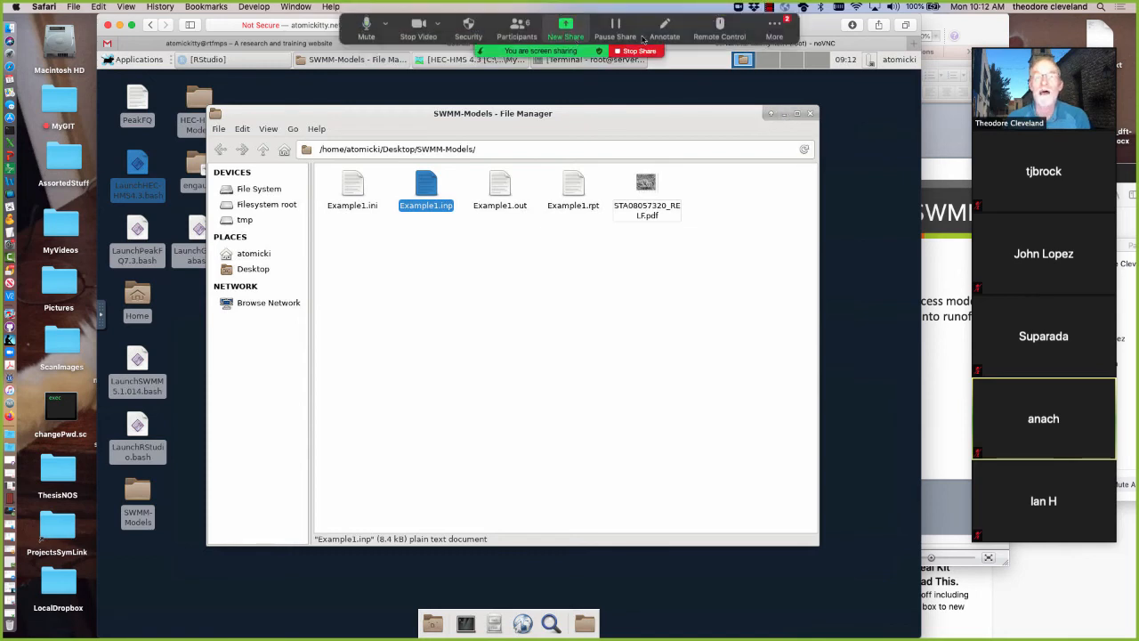
pyautogui.click(774, 28)
pyautogui.click(776, 60)
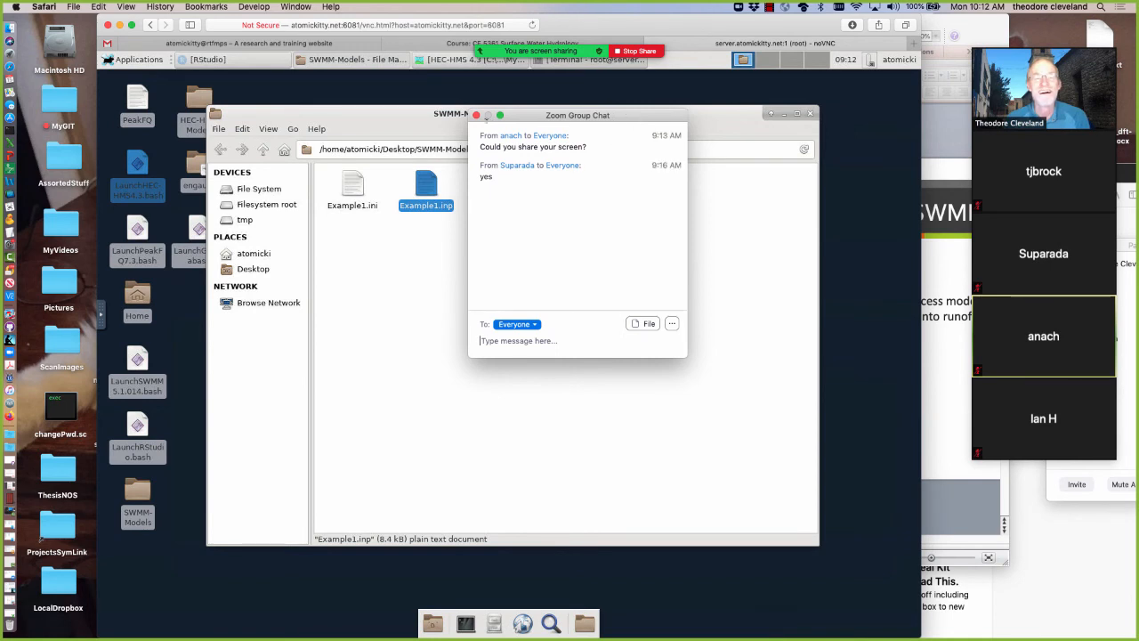
pyautogui.click(477, 117)
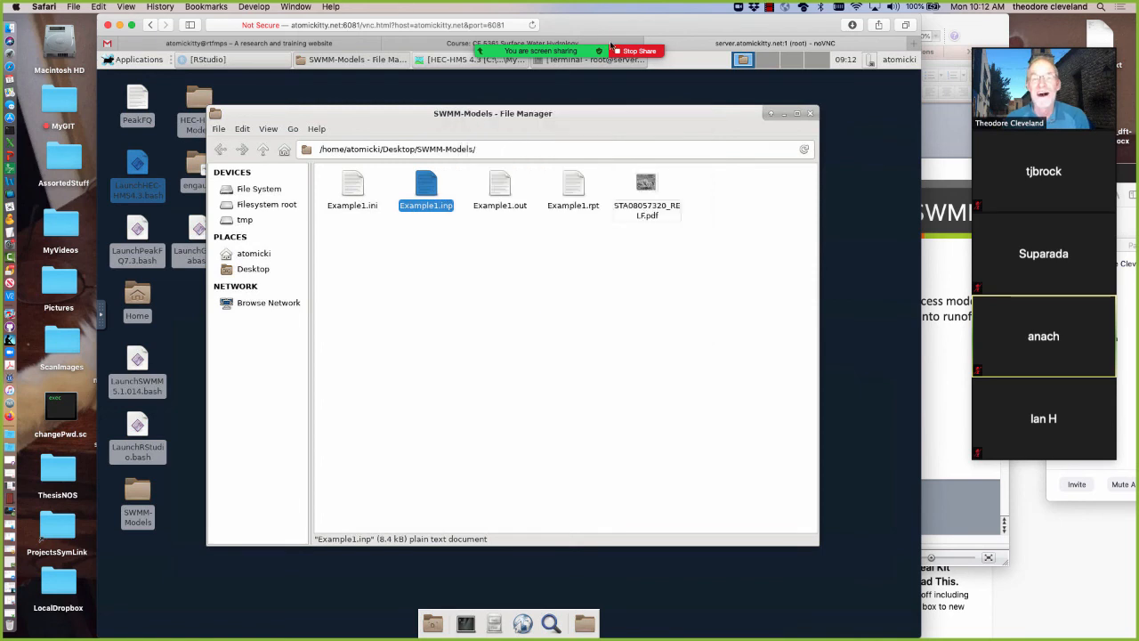
# End the Zoom meeting for all participants
pyautogui.moveTo(636, 37)
pyautogui.click(774, 29)
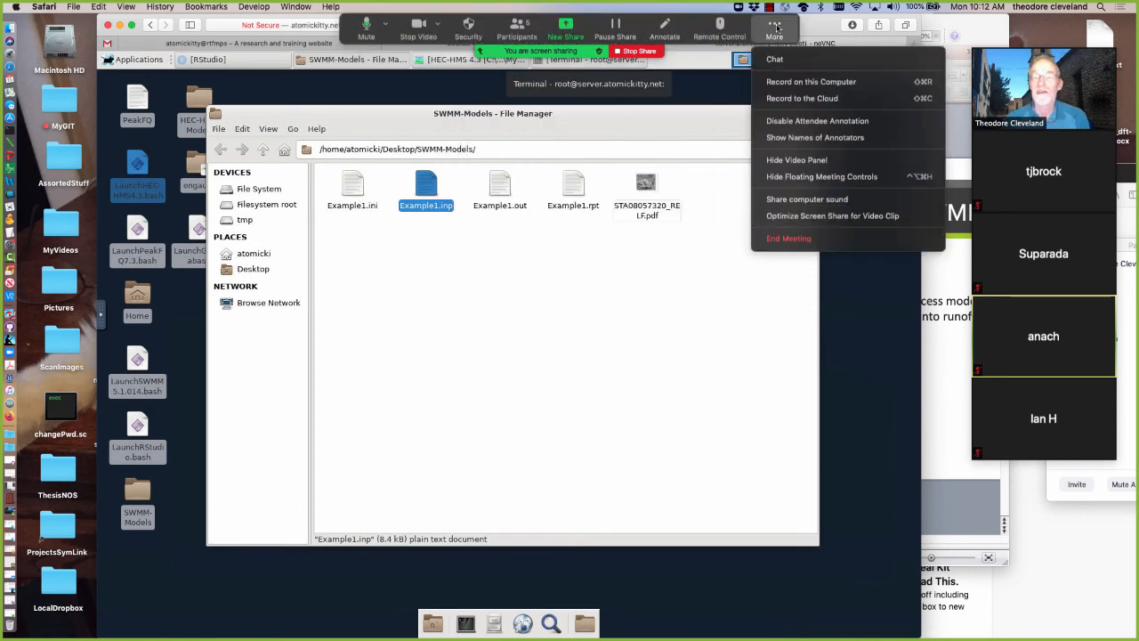
pyautogui.click(787, 238)
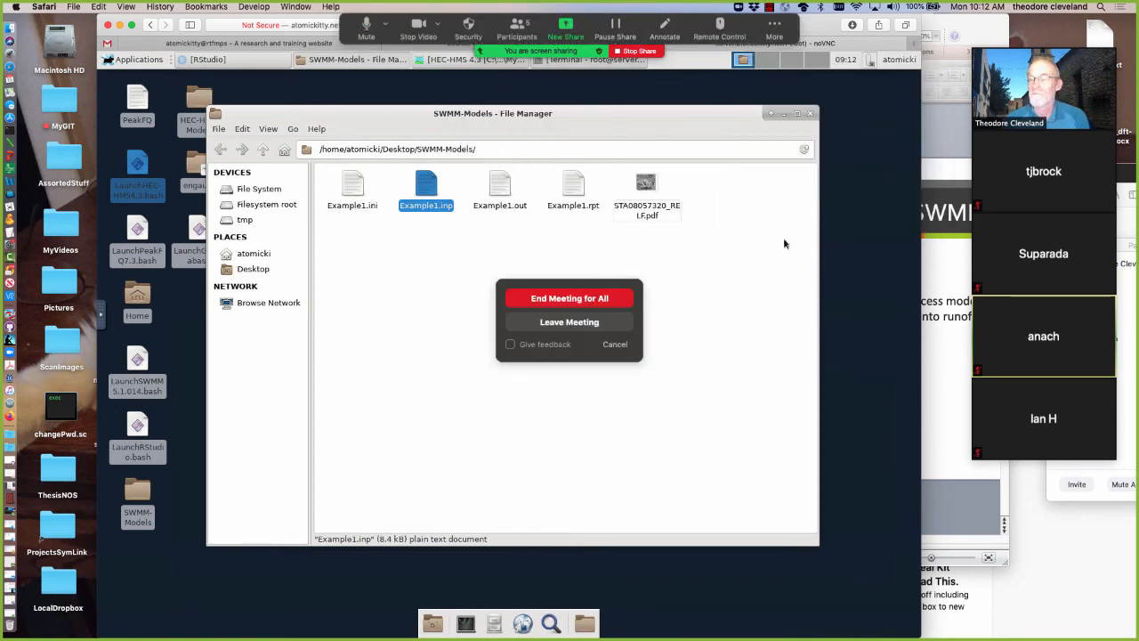
pyautogui.click(574, 299)
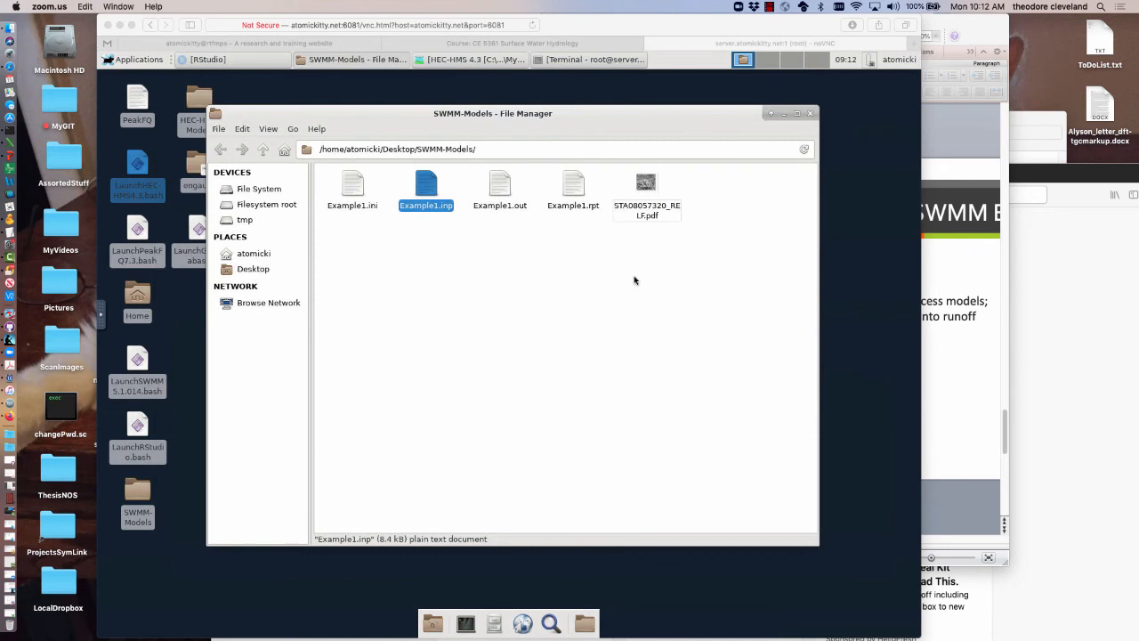
pyautogui.click(770, 7)
pyautogui.click(783, 18)
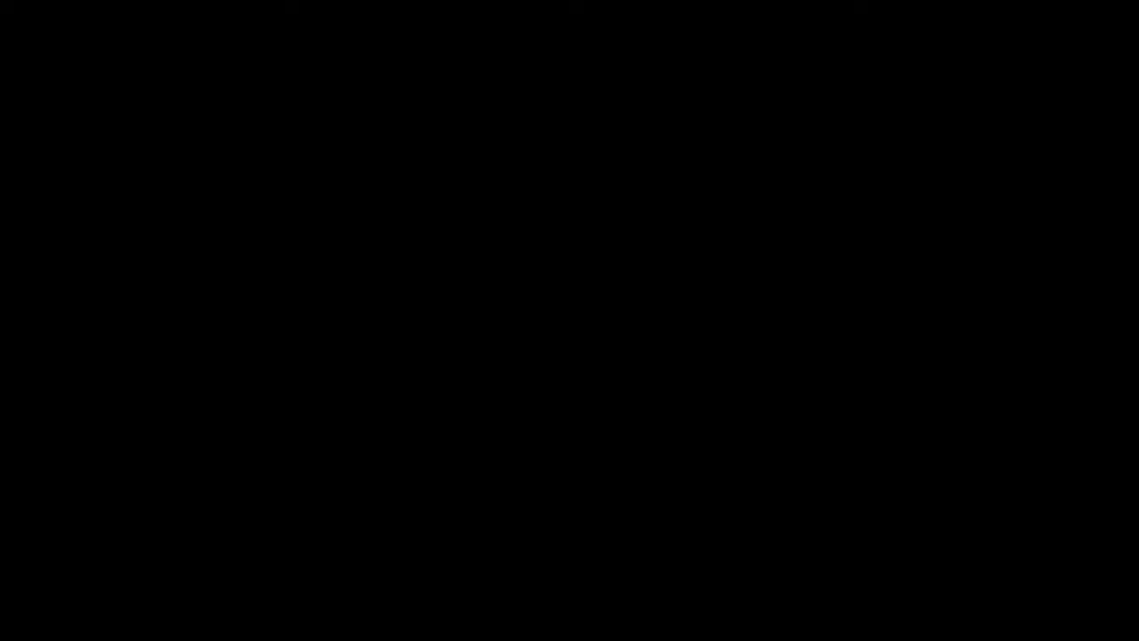